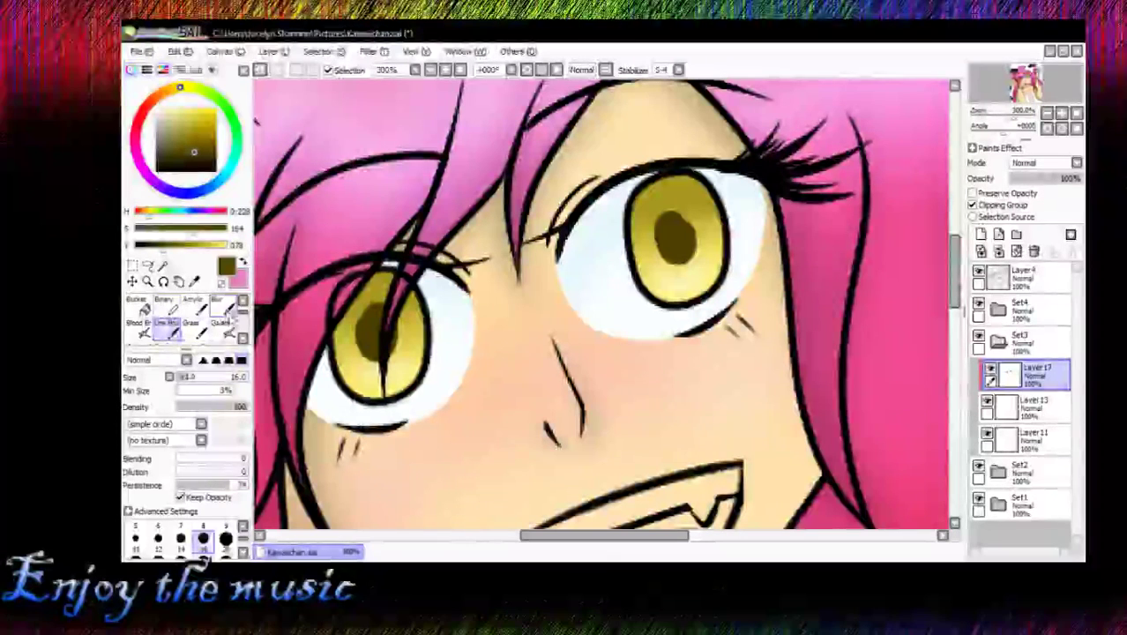
Try to soften the pupil of the left-hand eye with the Blur brush at size 15.
click(227, 306)
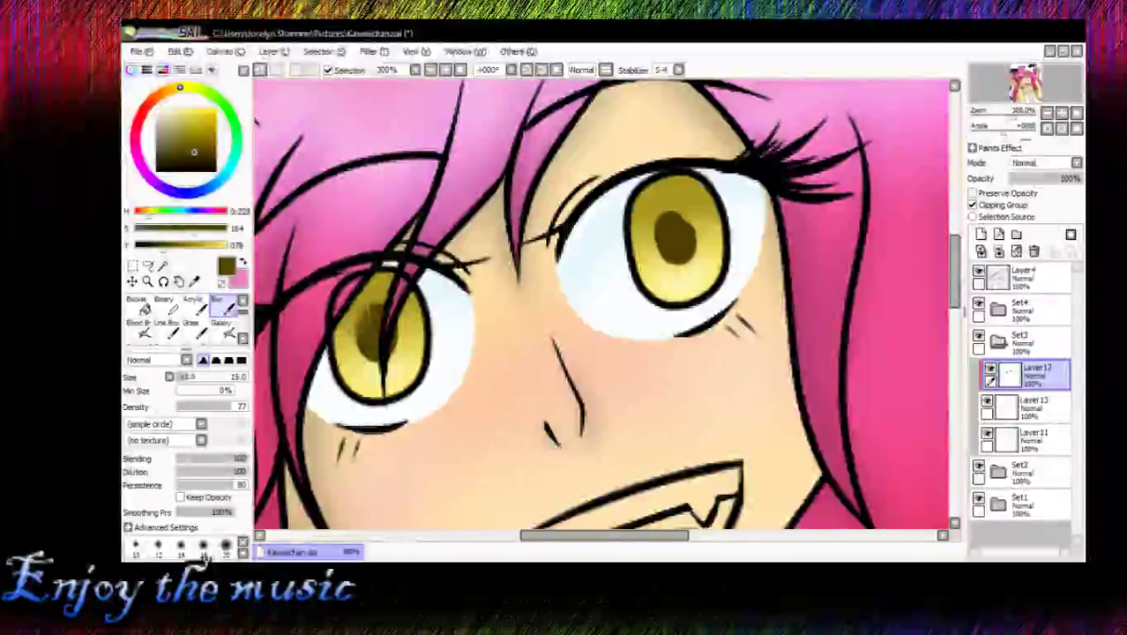
key(ctrl+s)
mouse_move(397, 342)
mouse_down()
mouse_move(357, 344)
mouse_move(390, 353)
mouse_up()
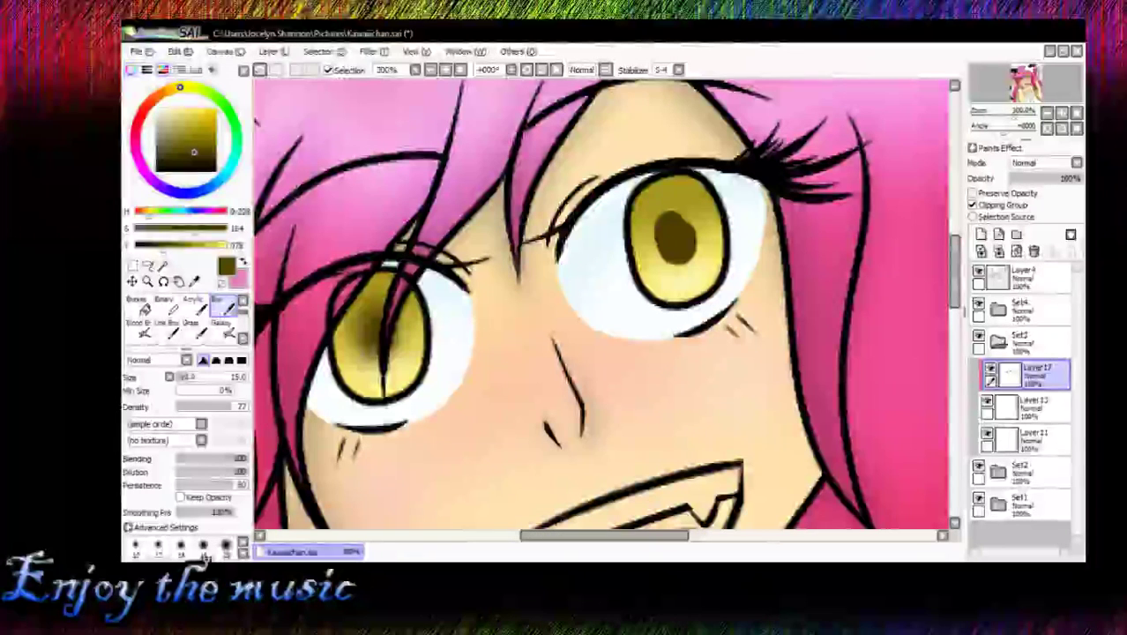
key(ctrl+z)
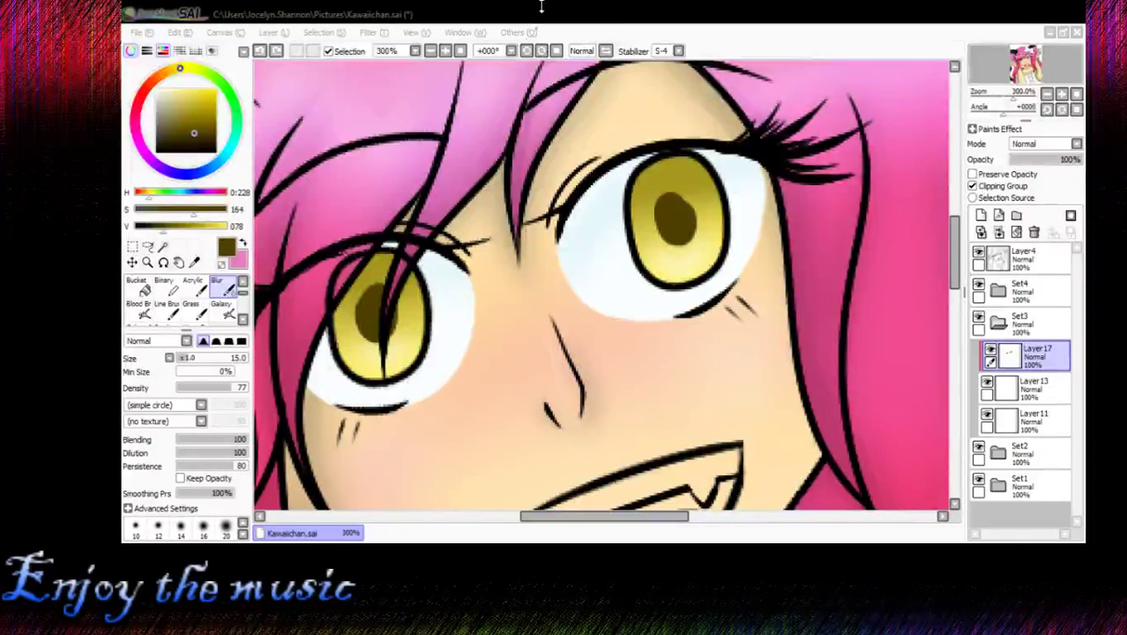
click(400, 5)
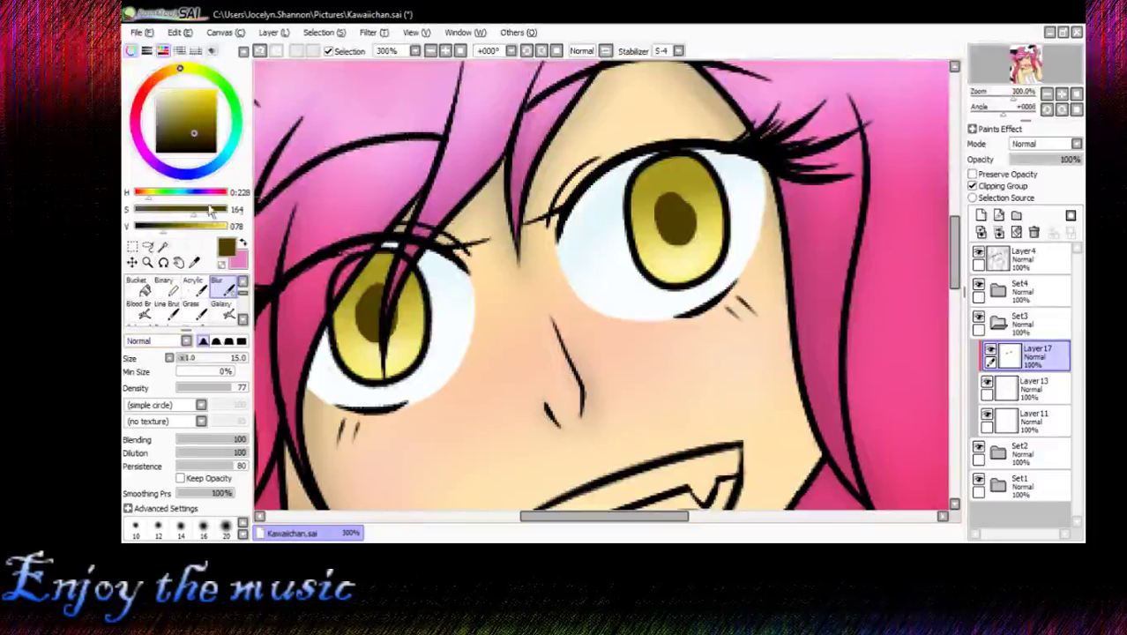
Airbrush dark yellow shading around the pupils and irises of both eyes at brush size 20.
click(242, 281)
click(168, 287)
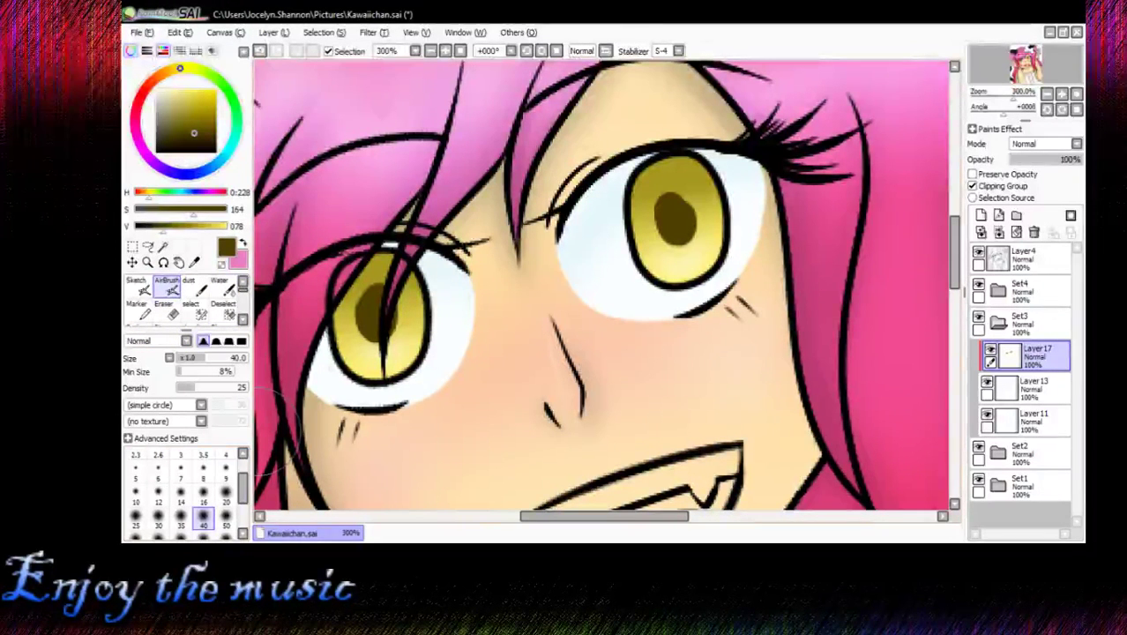
click(225, 502)
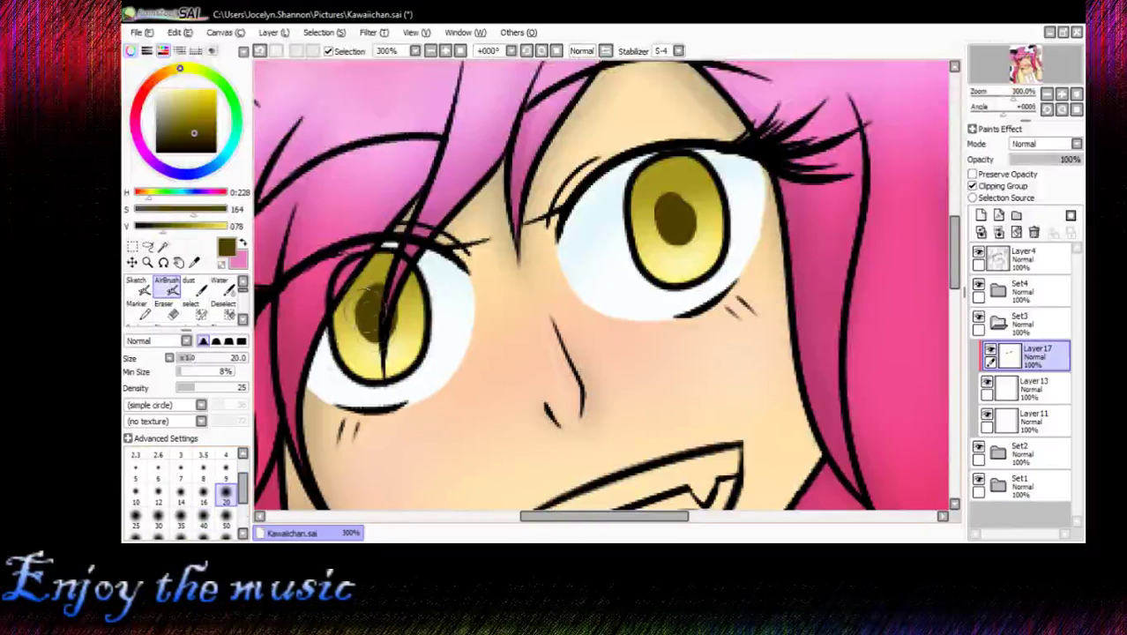
mouse_move(380, 295)
mouse_down()
mouse_move(359, 326)
mouse_move(392, 328)
mouse_move(369, 303)
mouse_move(383, 336)
mouse_move(372, 294)
mouse_move(367, 333)
mouse_move(392, 309)
mouse_up()
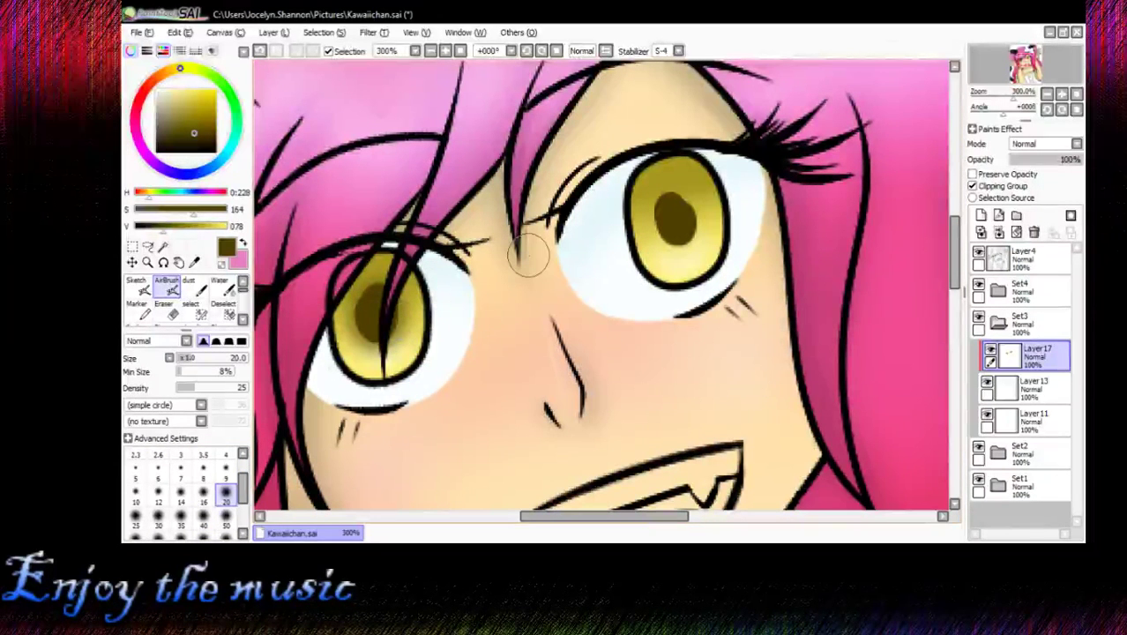
mouse_move(652, 220)
mouse_down()
mouse_move(689, 212)
mouse_move(673, 192)
mouse_move(666, 227)
mouse_move(689, 216)
mouse_move(667, 196)
mouse_move(675, 238)
mouse_move(678, 190)
mouse_move(655, 228)
mouse_move(680, 216)
mouse_move(661, 203)
mouse_move(685, 221)
mouse_move(640, 181)
mouse_up()
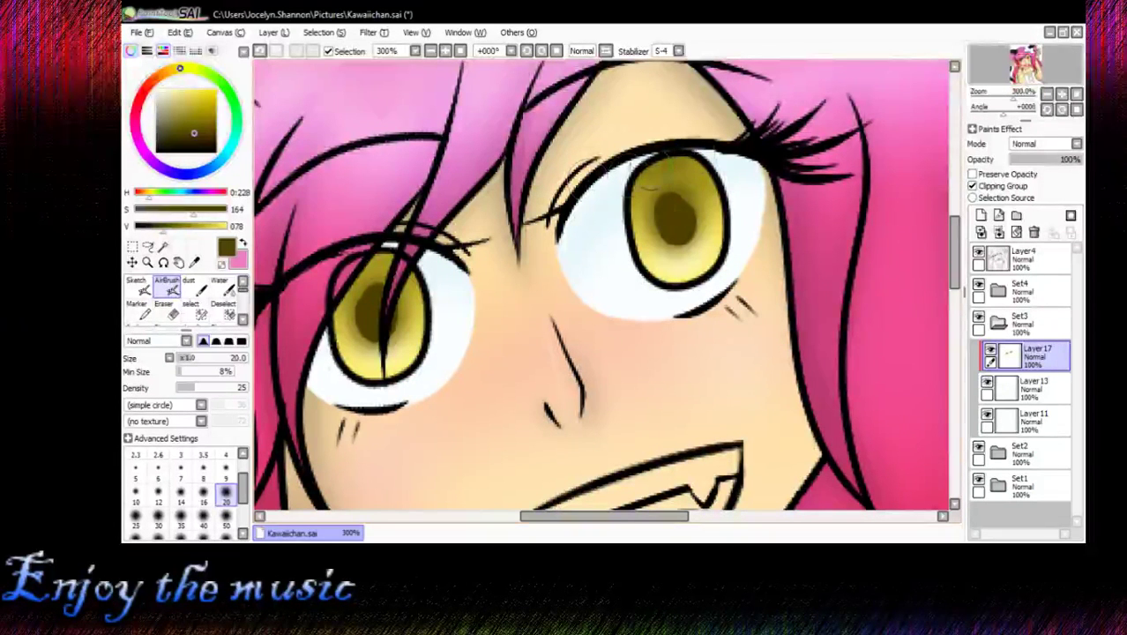
mouse_move(379, 322)
mouse_down()
mouse_move(409, 354)
mouse_move(384, 267)
mouse_move(357, 275)
mouse_move(416, 302)
mouse_move(387, 361)
mouse_up()
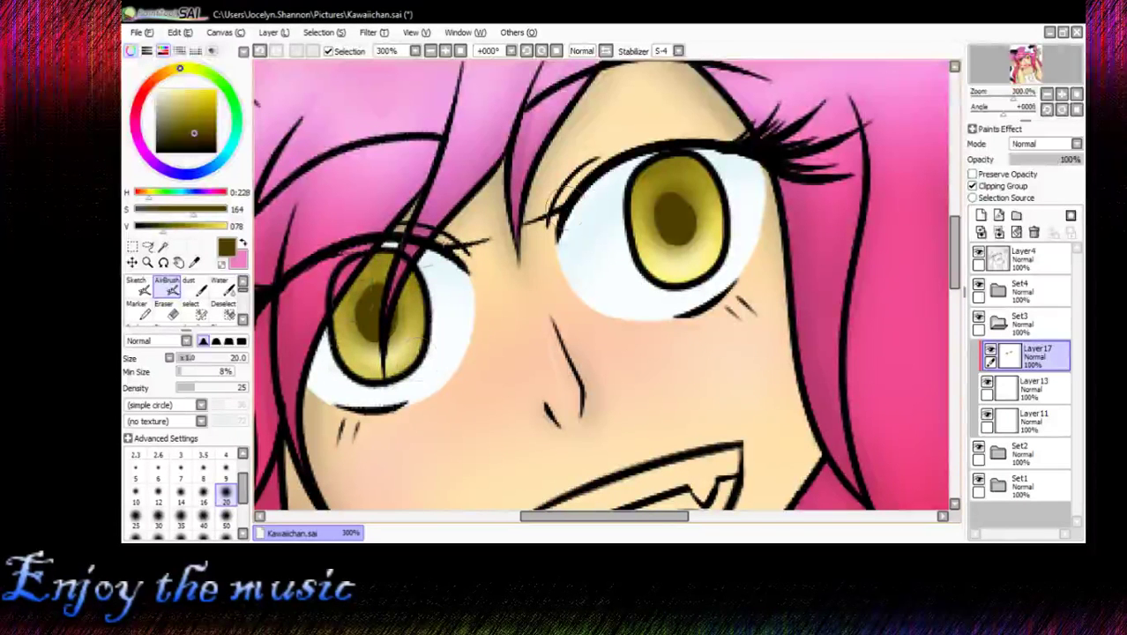
mouse_move(715, 182)
mouse_down()
mouse_move(646, 228)
mouse_move(655, 268)
mouse_move(708, 264)
mouse_move(726, 172)
mouse_move(669, 203)
mouse_up()
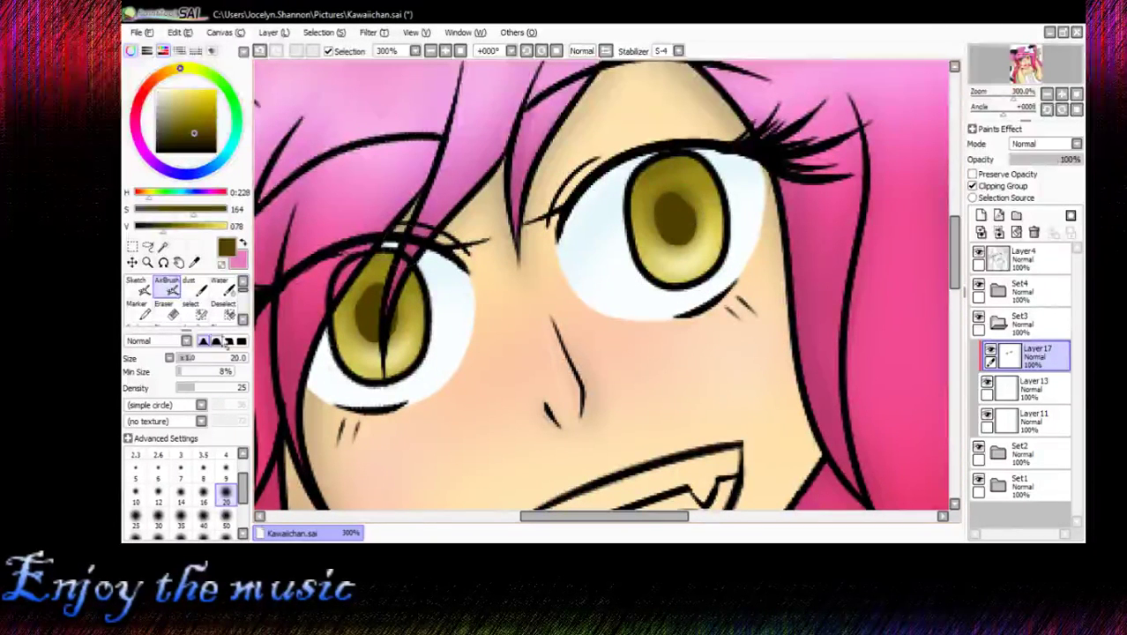
Repaint the pupil of the right-hand eye with the Line Brush at size 16 in the same dark yellow.
scroll(220, 313, down, 2)
click(166, 308)
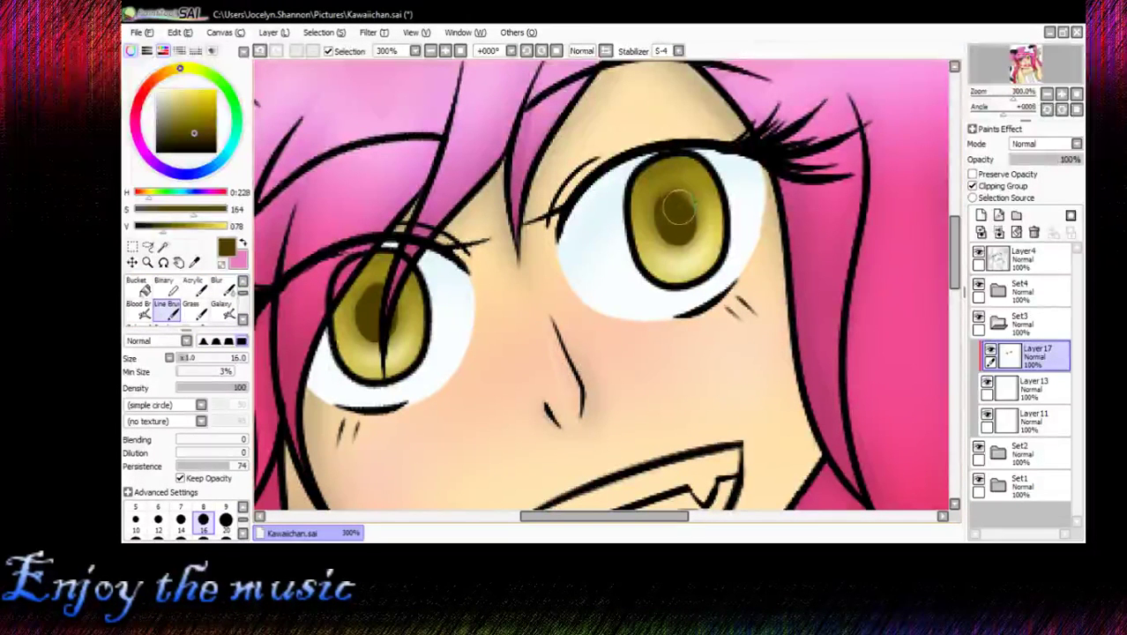
drag(679, 205, 679, 218)
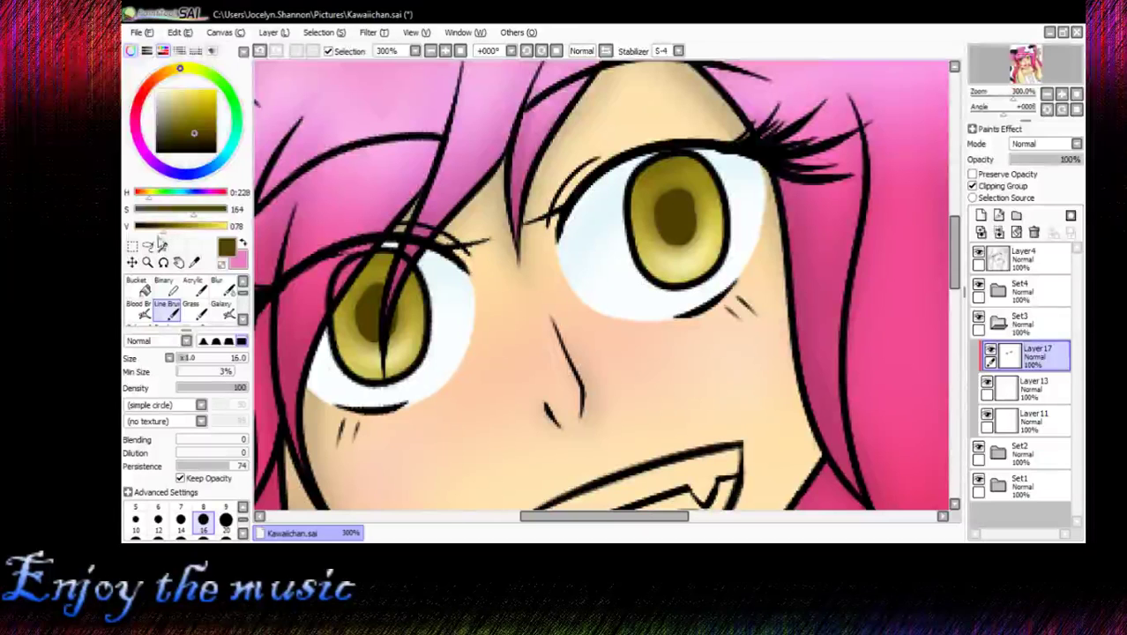
Lower the colour's brightness value to 44 and airbrush darker shading over the pupils and upper irises of both eyes.
drag(159, 228, 150, 230)
click(242, 282)
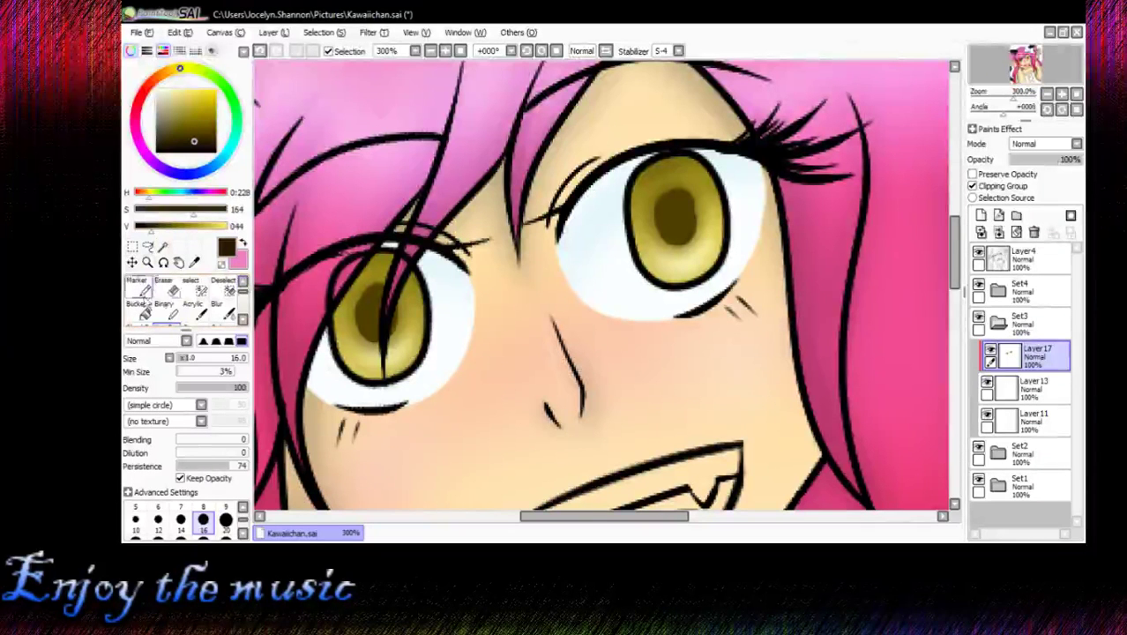
scroll(150, 296, up, 1)
click(167, 282)
mouse_move(388, 291)
mouse_down()
mouse_move(364, 321)
mouse_move(383, 312)
mouse_up()
mouse_move(682, 219)
mouse_down()
mouse_move(671, 163)
mouse_move(612, 196)
mouse_move(615, 205)
mouse_move(674, 181)
mouse_up()
mouse_move(392, 256)
mouse_down()
mouse_move(381, 242)
mouse_move(370, 264)
mouse_move(419, 295)
mouse_move(379, 305)
mouse_move(361, 335)
mouse_move(388, 300)
mouse_up()
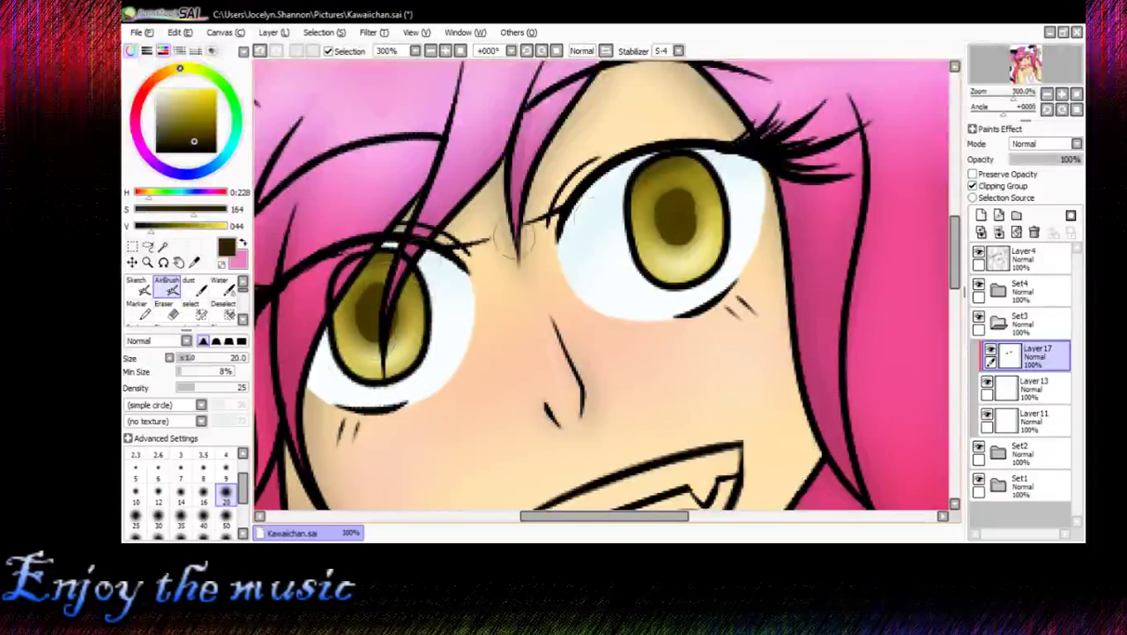
drag(677, 217, 677, 231)
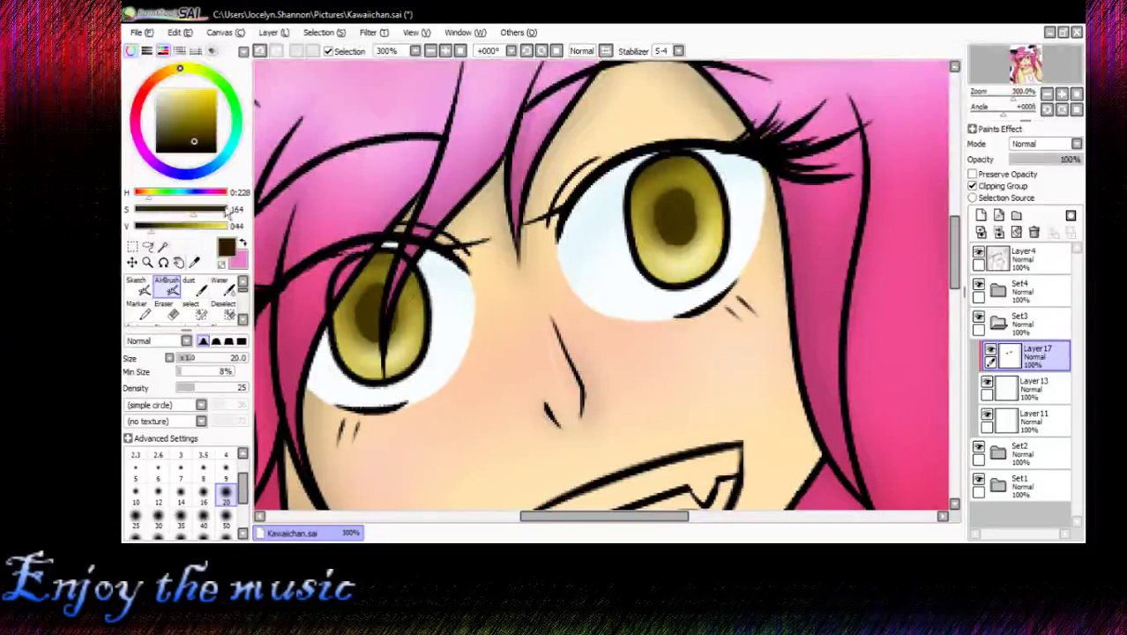
Raise the colour's brightness value to 255 and airbrush light yellow onto the lower irises of both eyes.
click(226, 227)
mouse_move(370, 326)
mouse_down()
mouse_move(366, 340)
mouse_move(427, 339)
mouse_up()
mouse_move(675, 261)
mouse_down()
mouse_move(689, 275)
mouse_move(677, 264)
mouse_up()
click(556, 2)
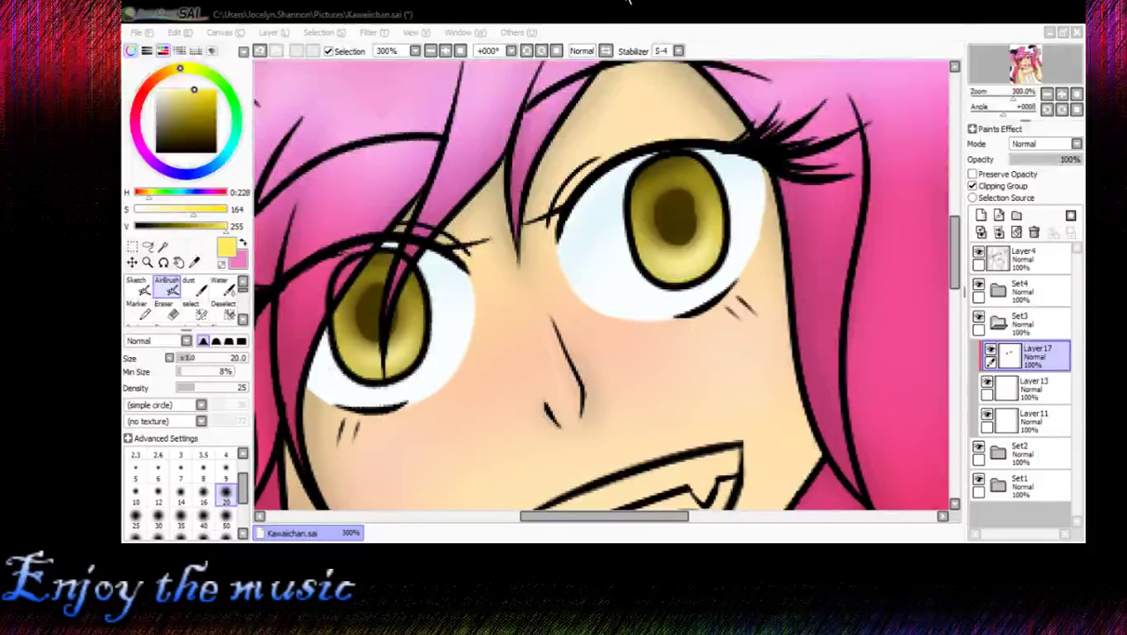
click(626, 5)
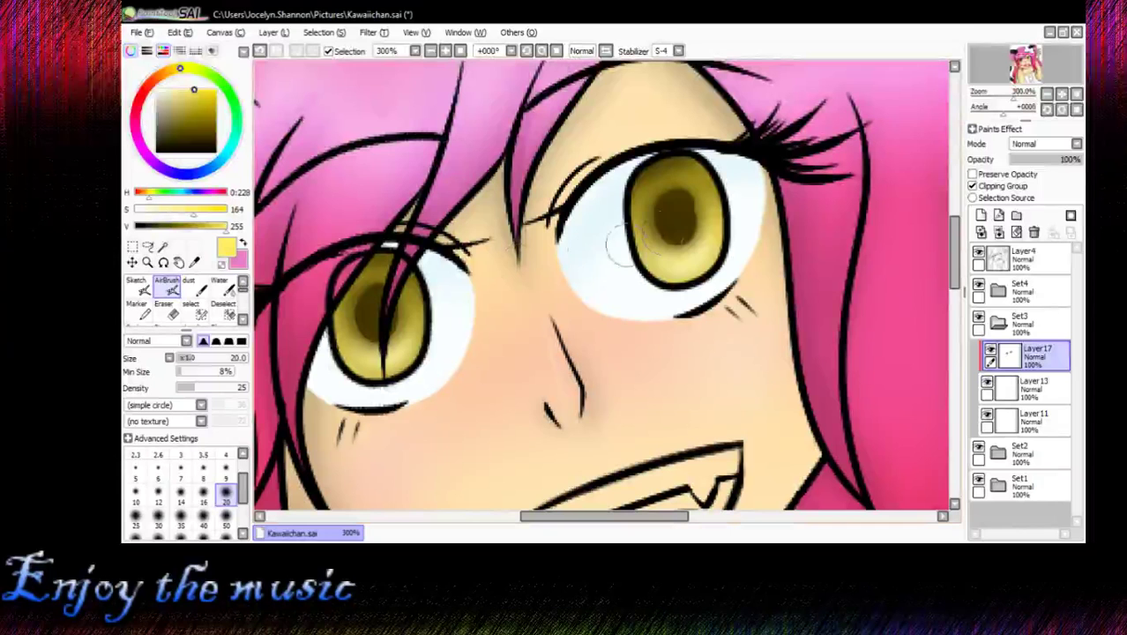
Compare the irises with and without the shading on Layer17, and merge that layer down into Layer13.
click(989, 351)
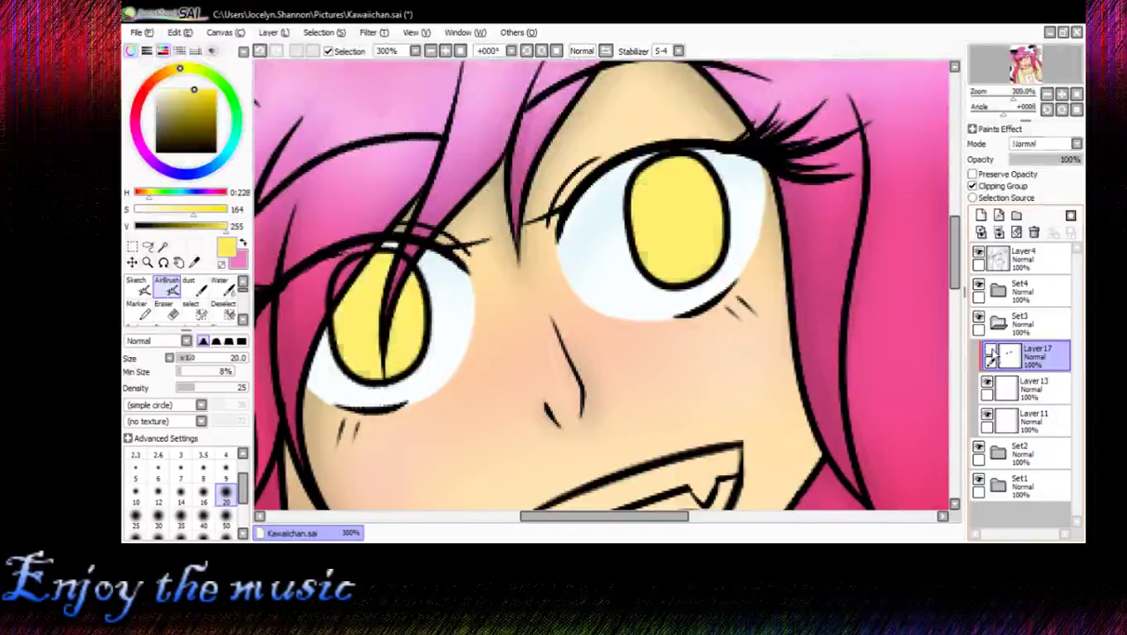
click(990, 351)
click(989, 351)
click(989, 351)
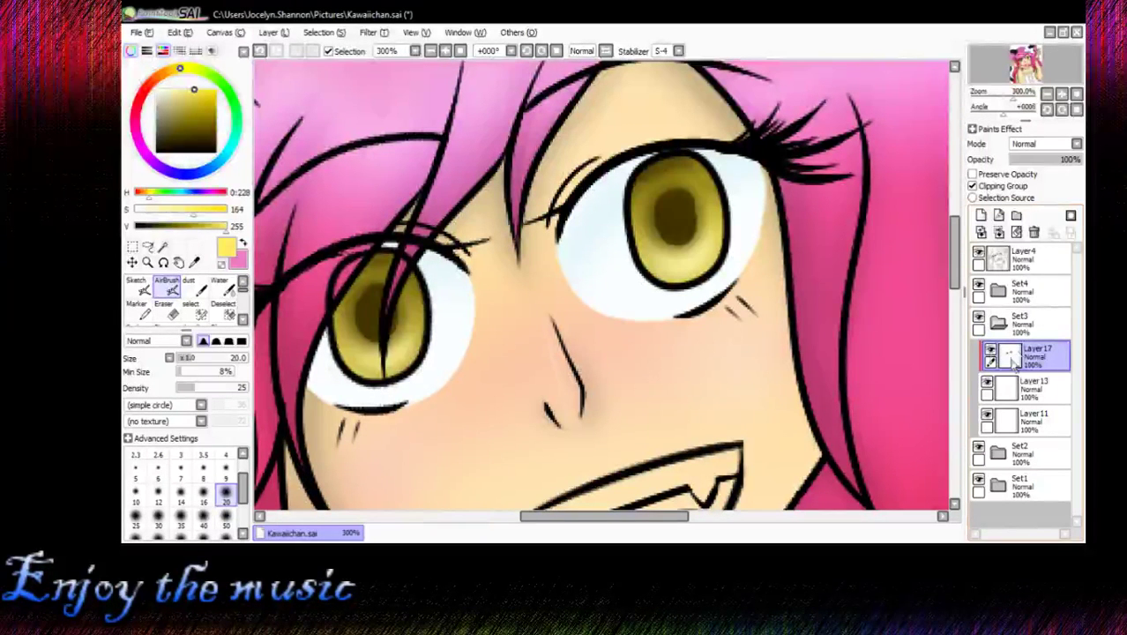
click(998, 232)
click(986, 351)
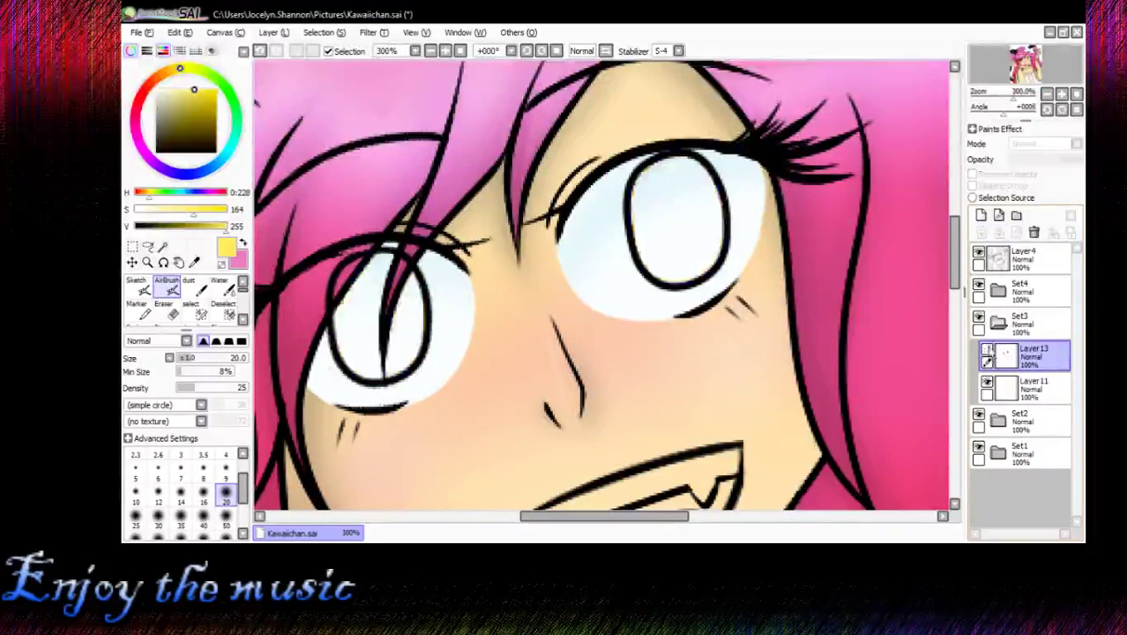
click(987, 351)
Add a new layer above Layer4 and ready the Line Brush with white, using saturation 0.
click(1005, 387)
click(987, 384)
click(987, 385)
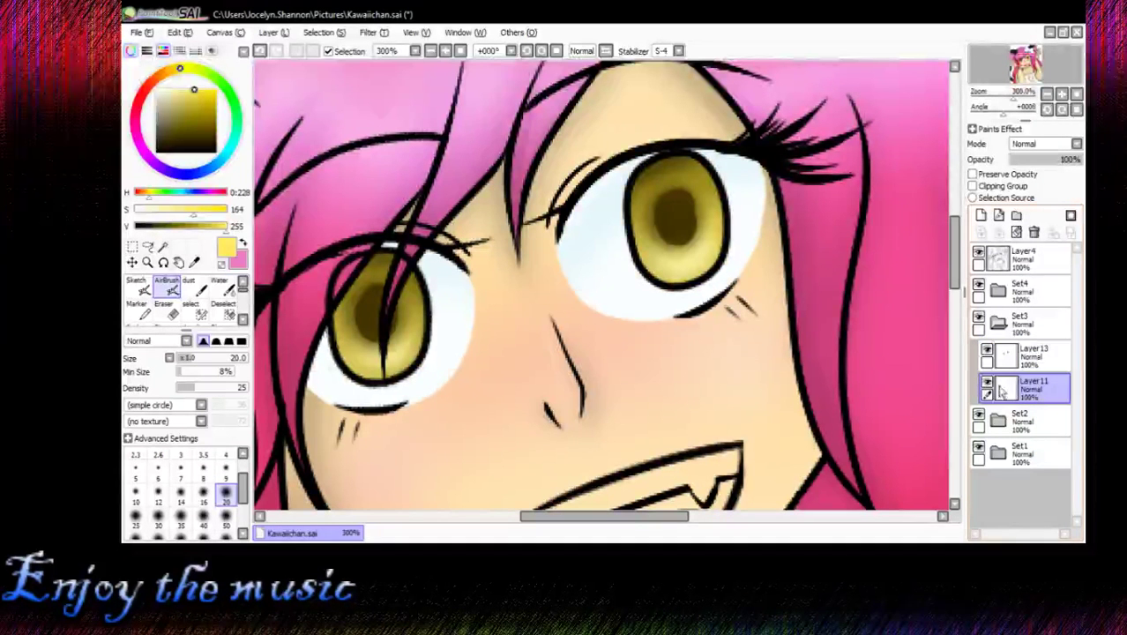
click(1010, 357)
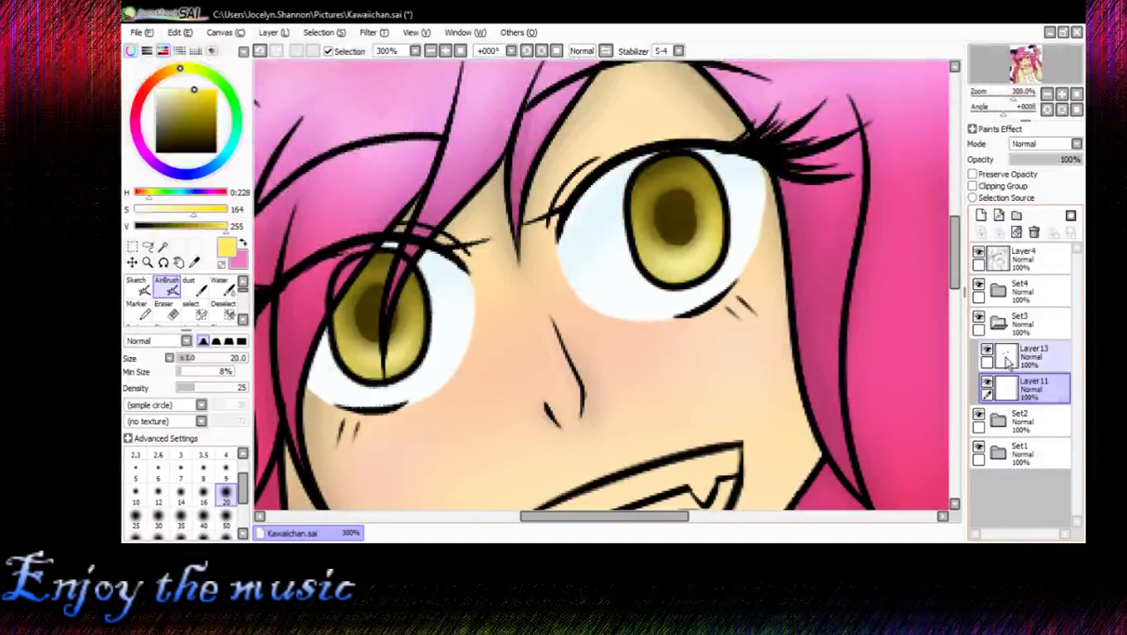
click(1021, 255)
click(980, 216)
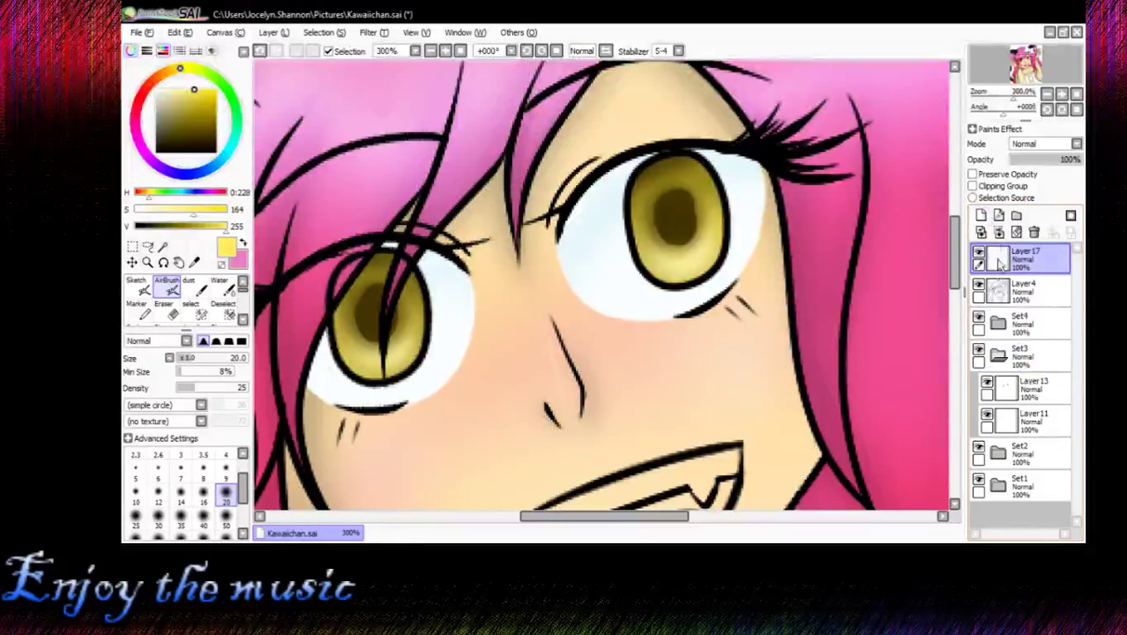
drag(151, 211, 135, 211)
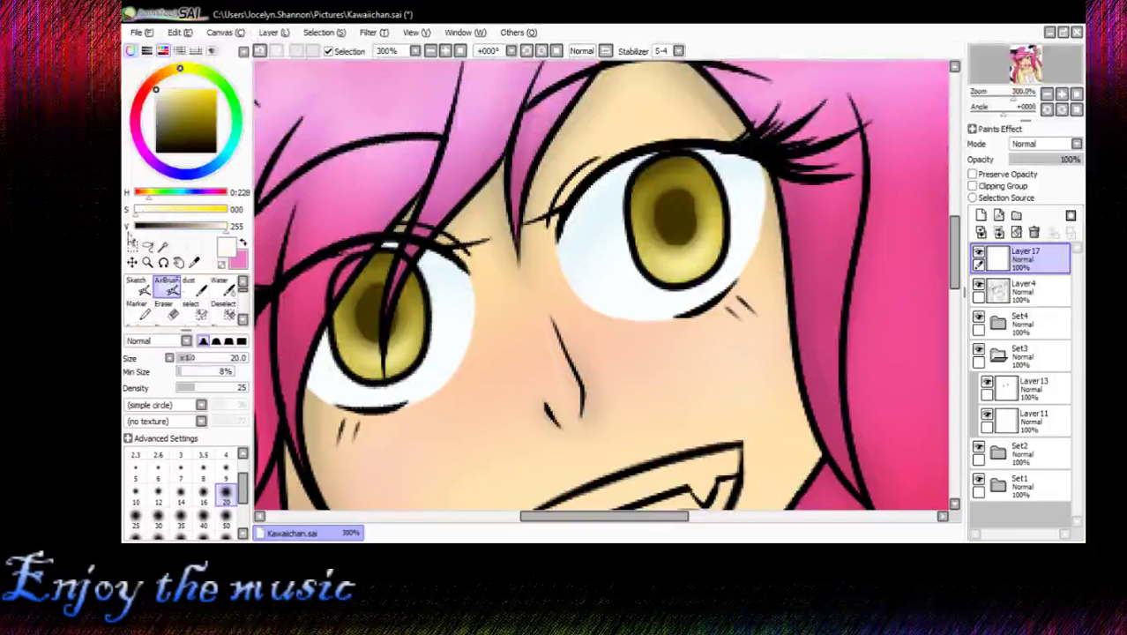
click(244, 319)
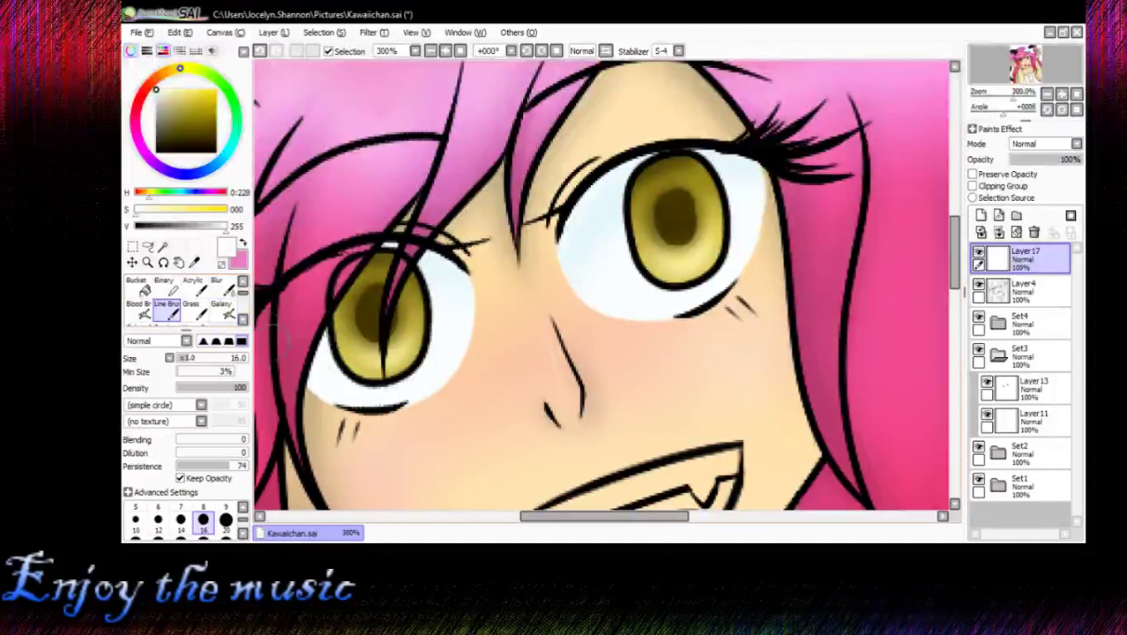
Try to paint white highlights on the right-hand iris with the Line Brush at size 16.
drag(709, 176, 711, 182)
key(ctrl+z)
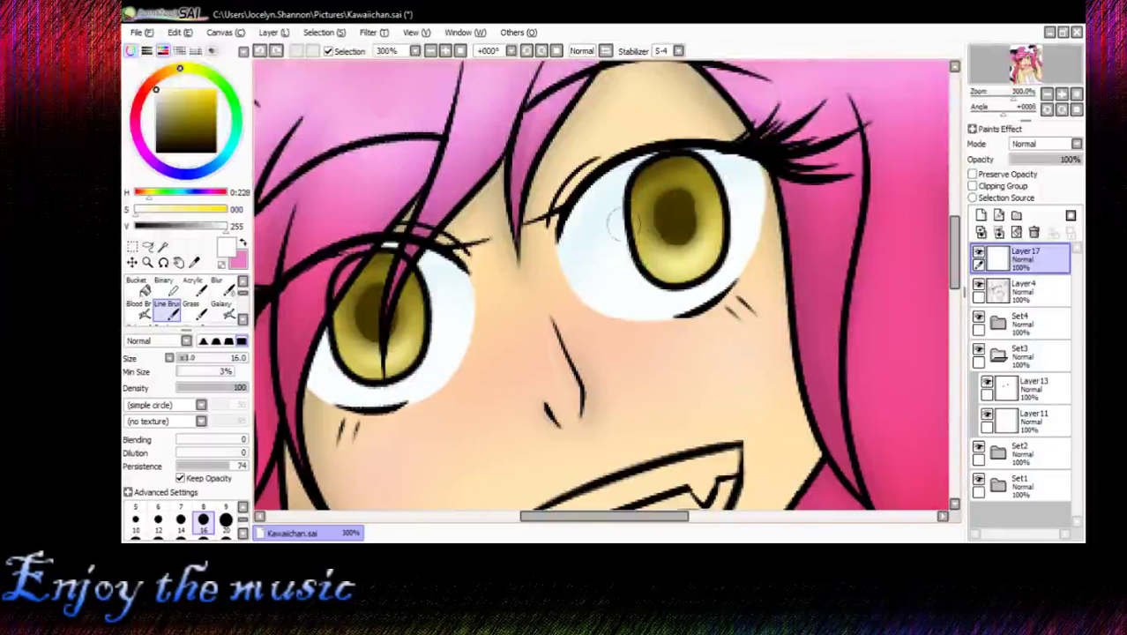
drag(633, 260, 653, 264)
key(ctrl+z)
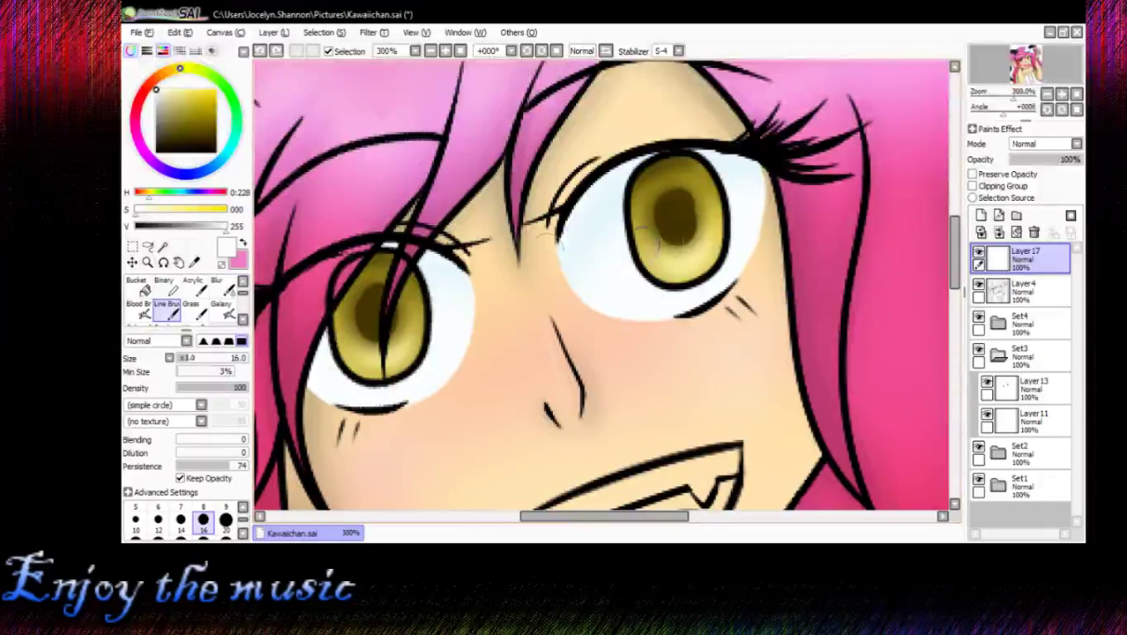
Paint a pointed white highlight at the lower edge and a round one at the upper edge of the right-hand iris, brush size 9.
click(226, 517)
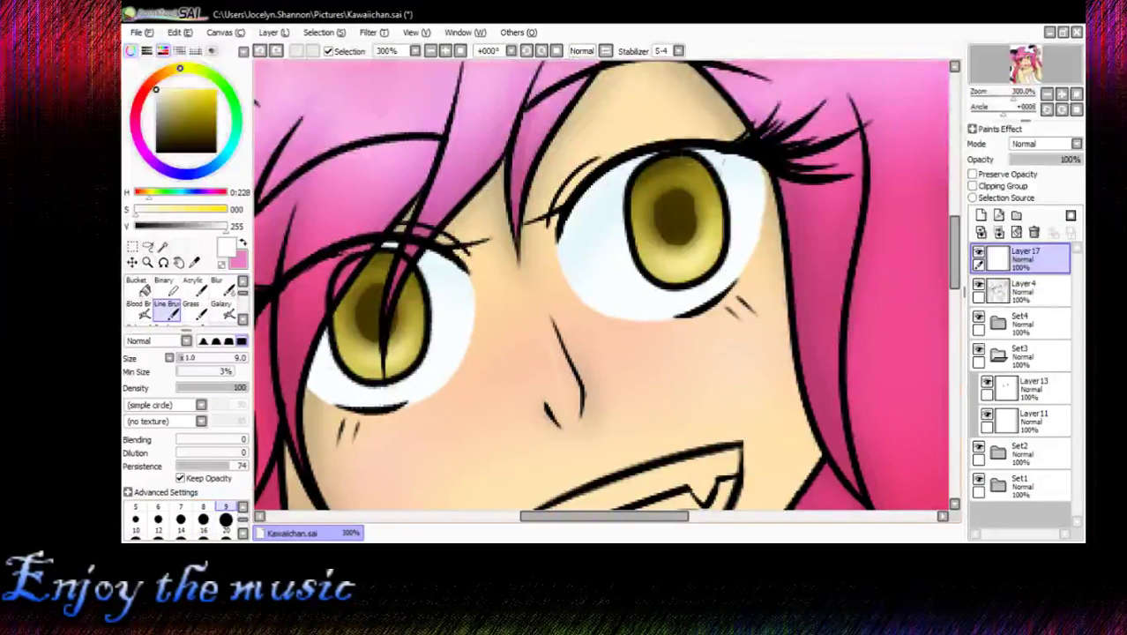
mouse_move(654, 246)
mouse_down()
mouse_move(623, 266)
mouse_move(678, 251)
mouse_up()
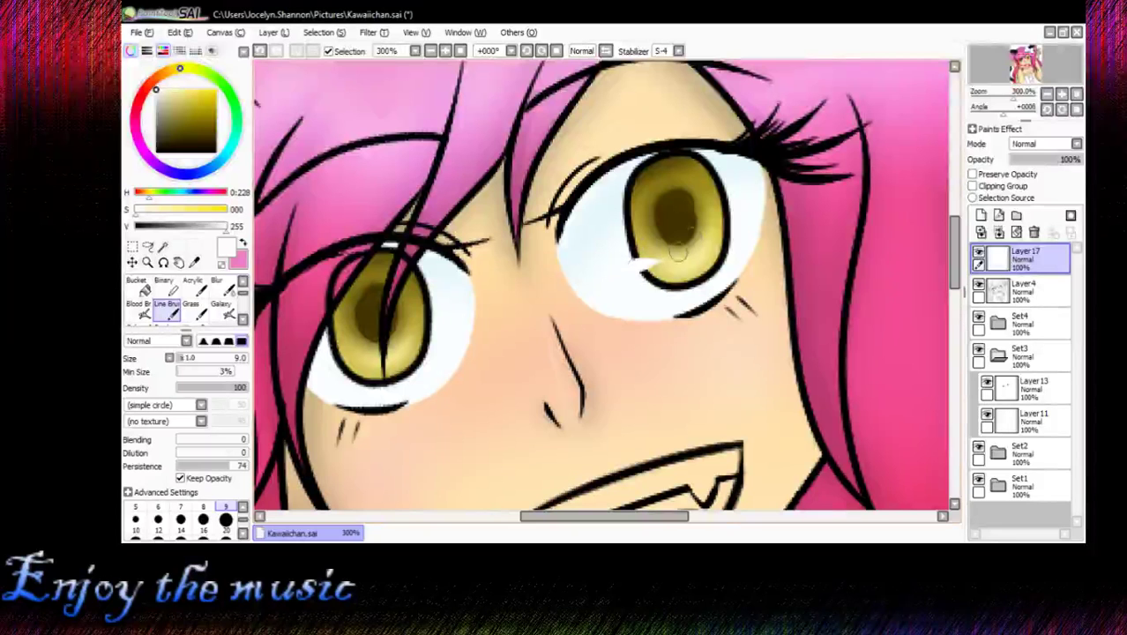
mouse_move(711, 181)
mouse_down()
mouse_move(719, 176)
mouse_move(706, 176)
mouse_up()
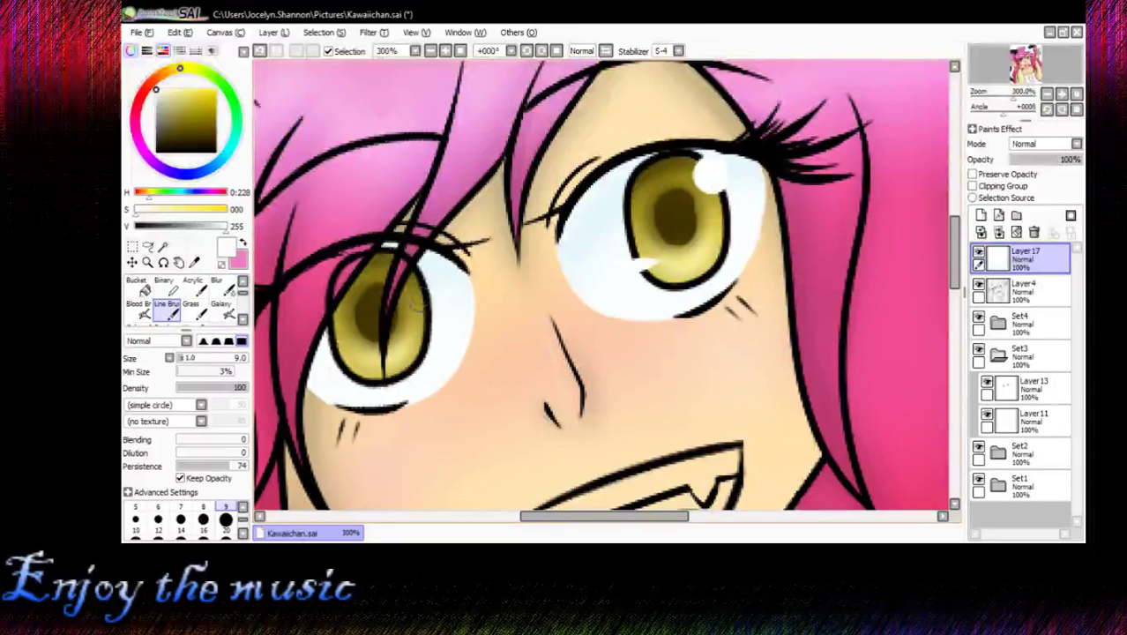
Paint matching white highlights on the left-hand iris, pointed at the lower edge and rounded at the upper edge, and view the whole drawing.
drag(427, 276, 426, 279)
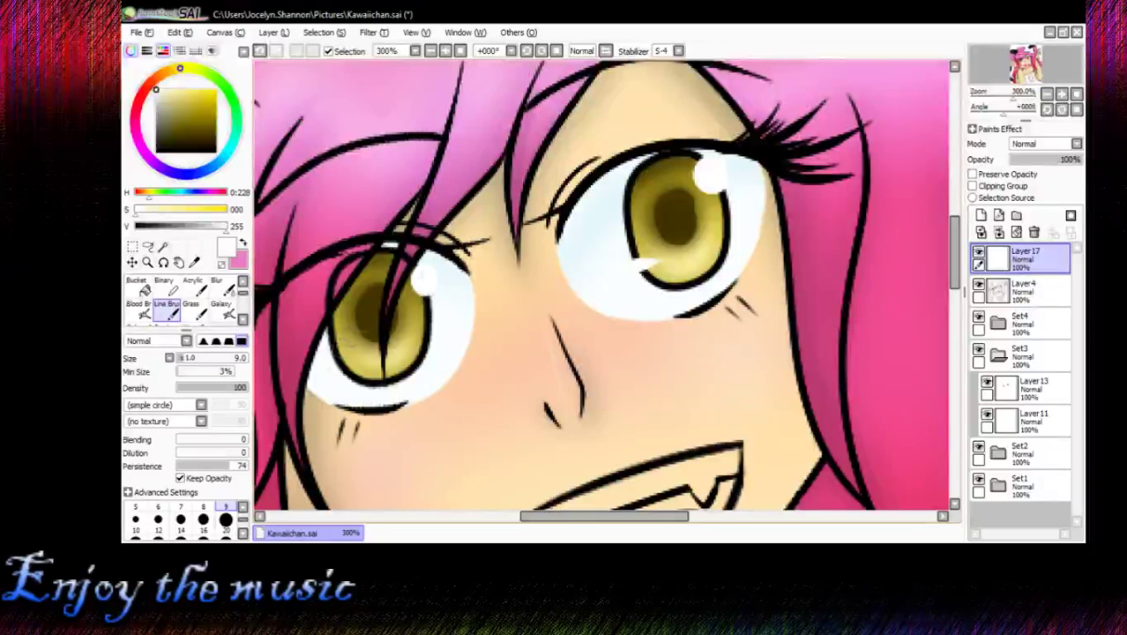
key(ctrl+z)
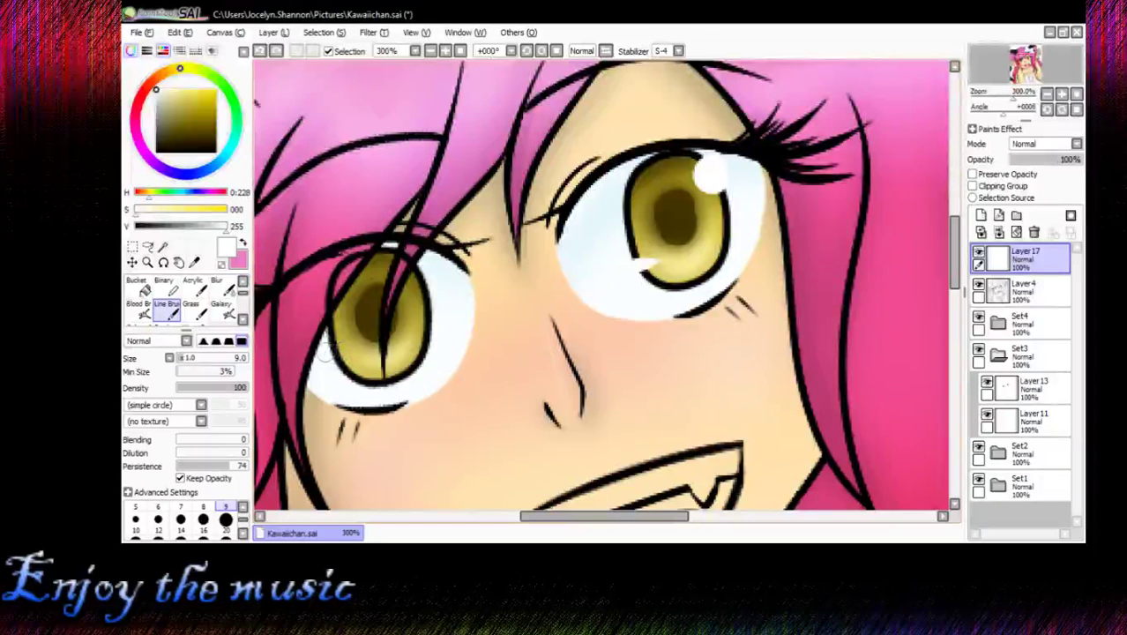
drag(328, 352, 357, 350)
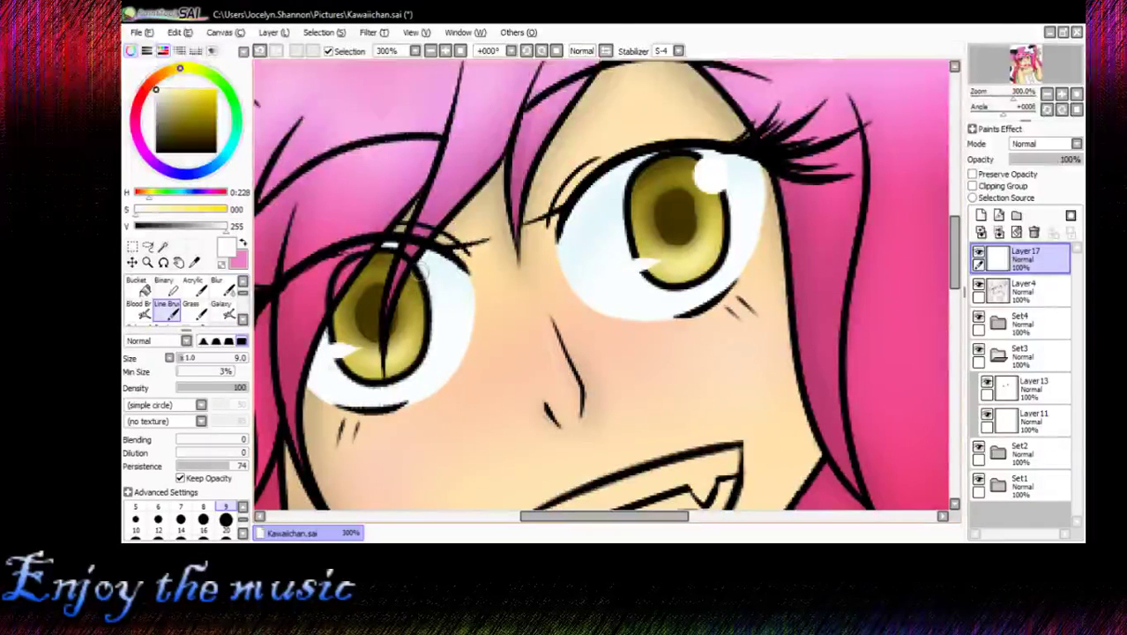
drag(418, 270, 418, 293)
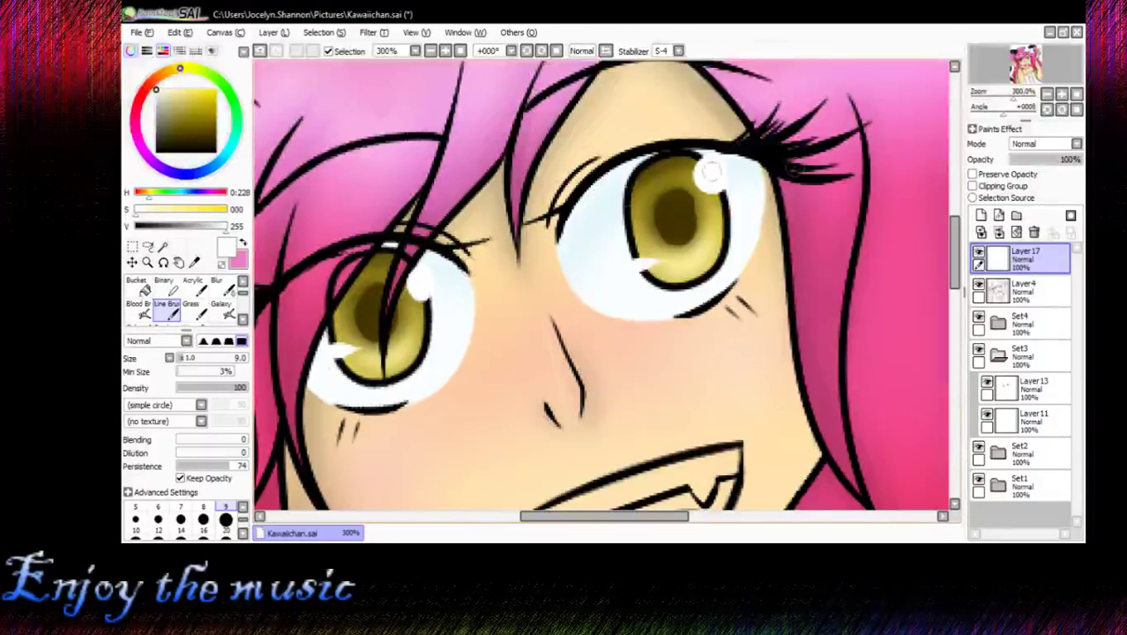
click(1077, 94)
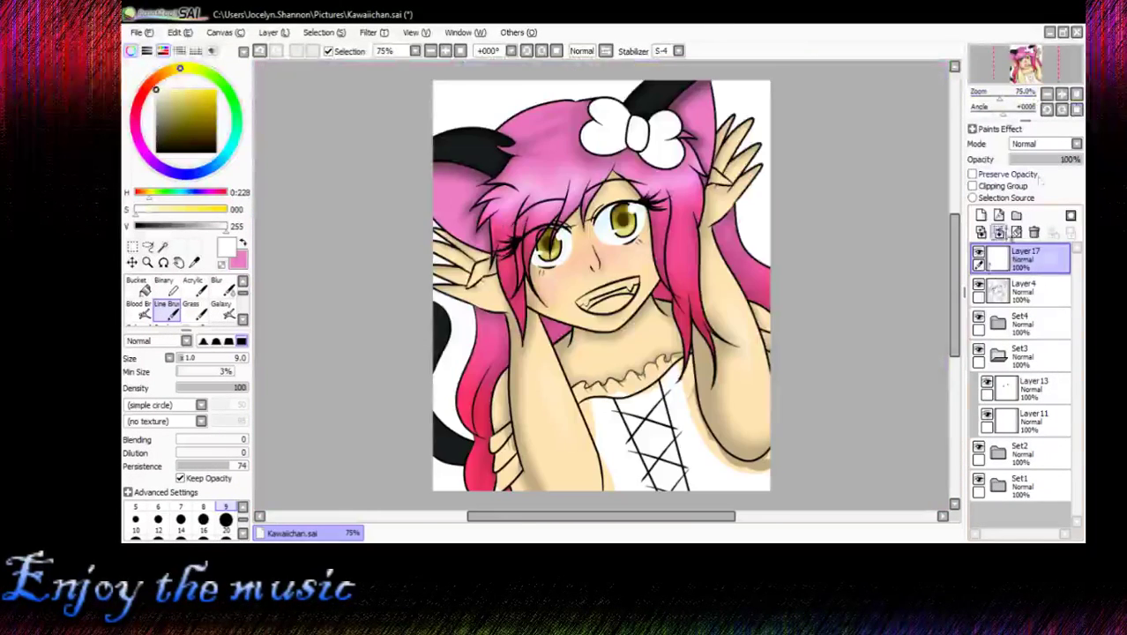
Merge the eye highlight layer down into Layer4, and merge Layer13 down into Layer11 inside Set3.
click(998, 233)
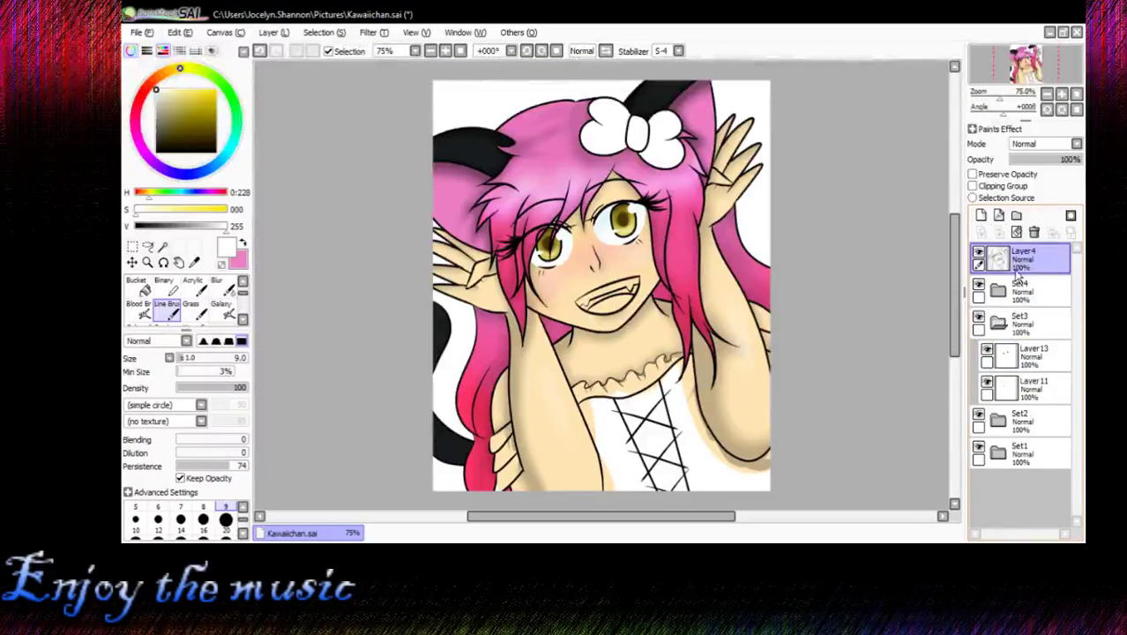
click(1005, 357)
double_click(1005, 357)
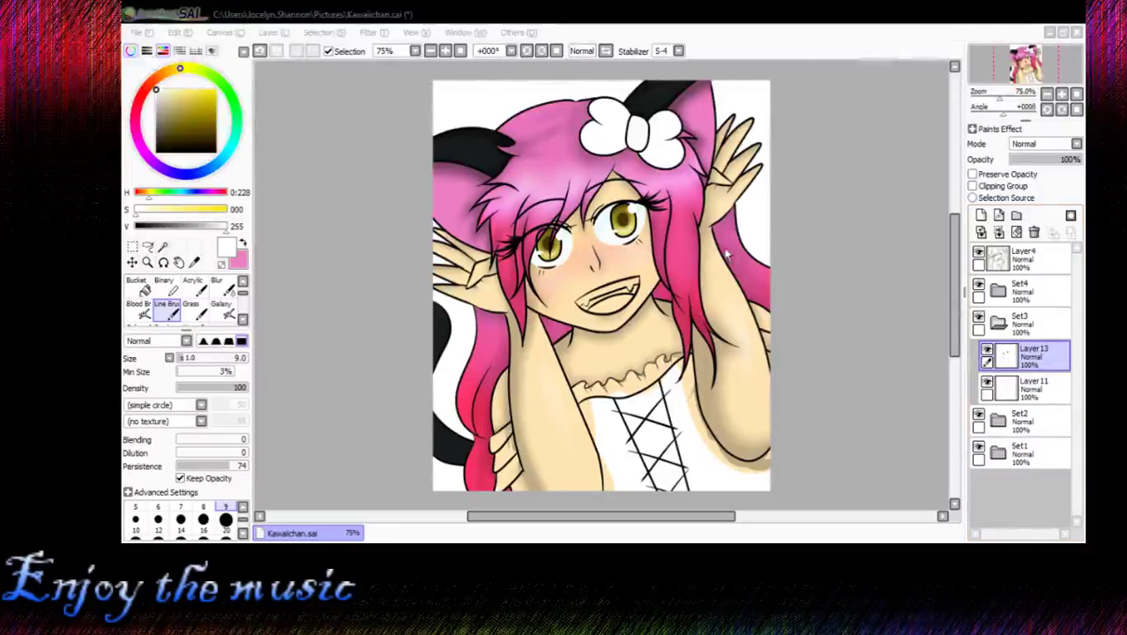
click(998, 232)
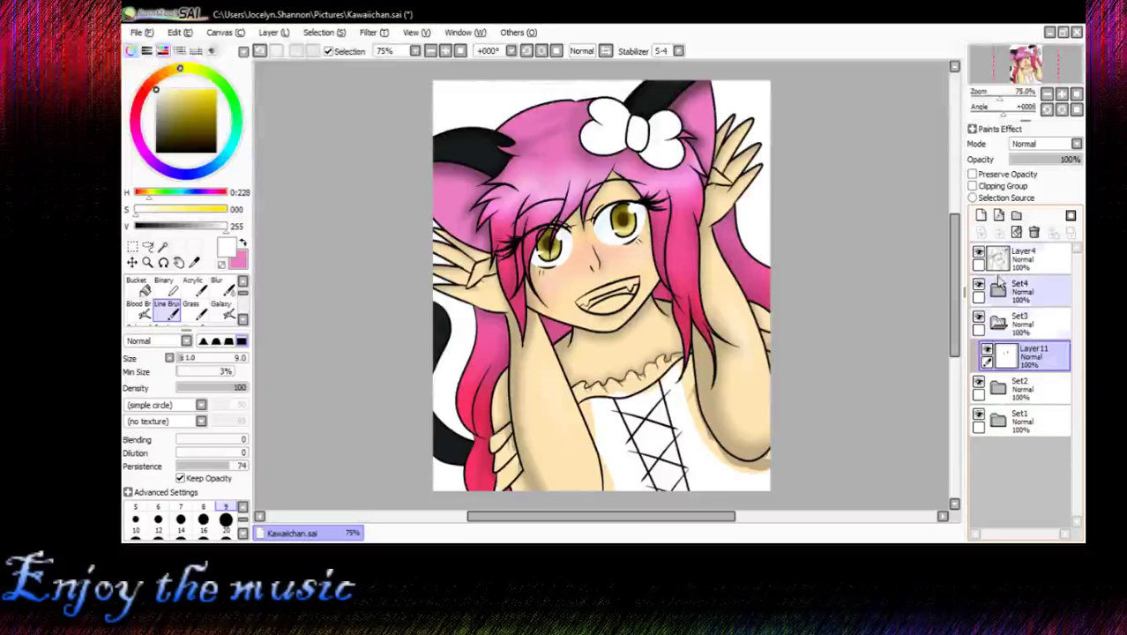
Add a new layer above Layer11 in Set3 and mix a dark magenta with saturation 182 and value 154.
click(997, 324)
click(997, 324)
click(981, 216)
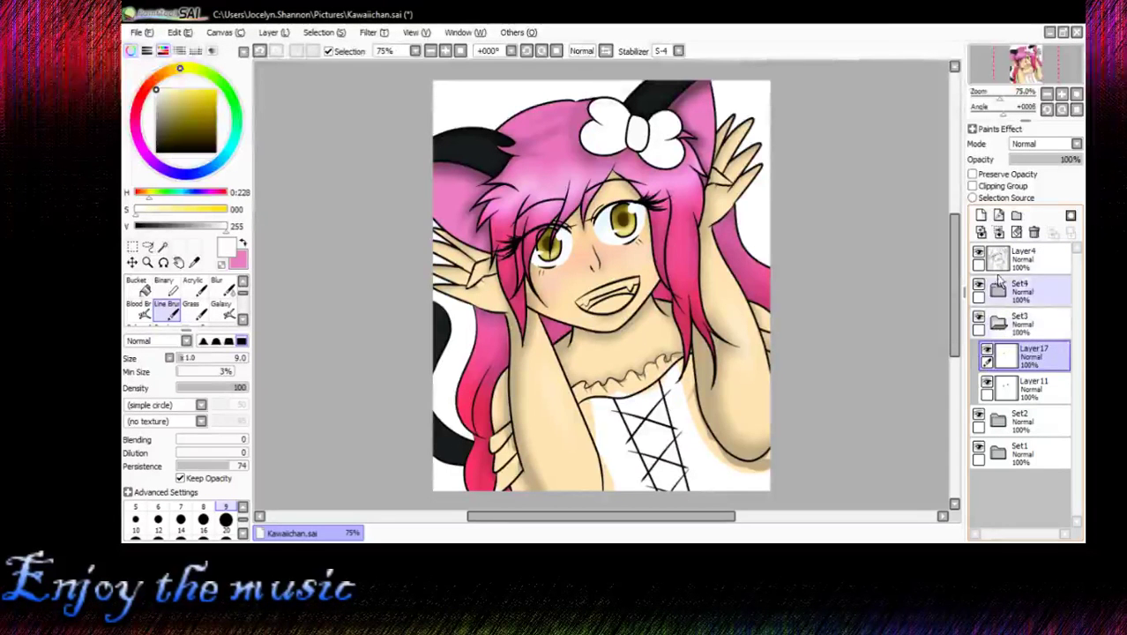
click(445, 50)
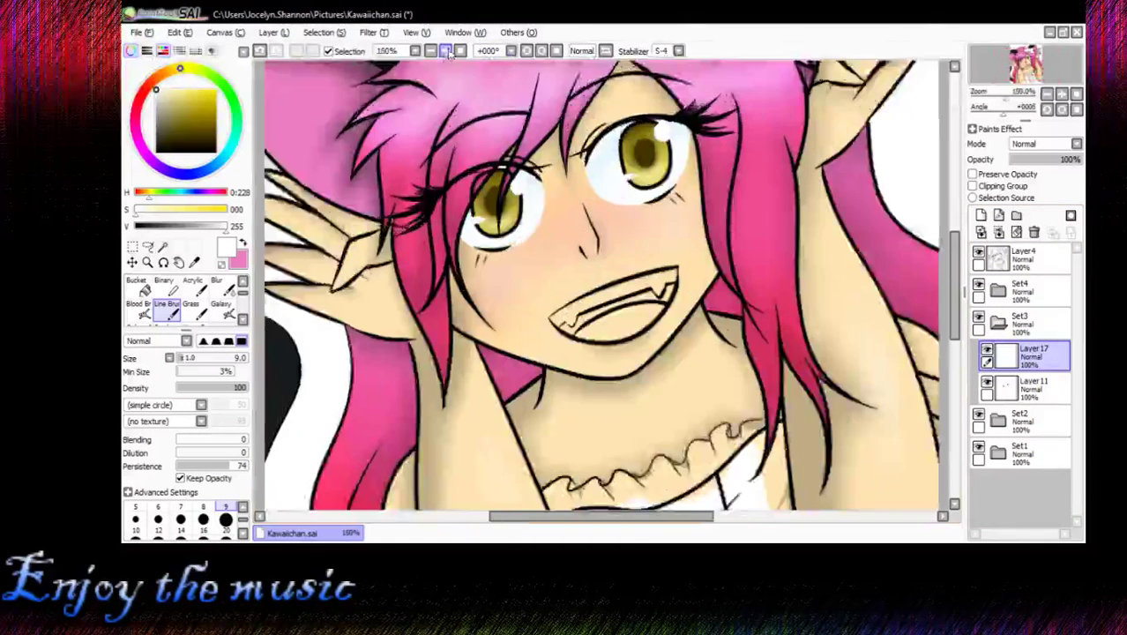
click(445, 50)
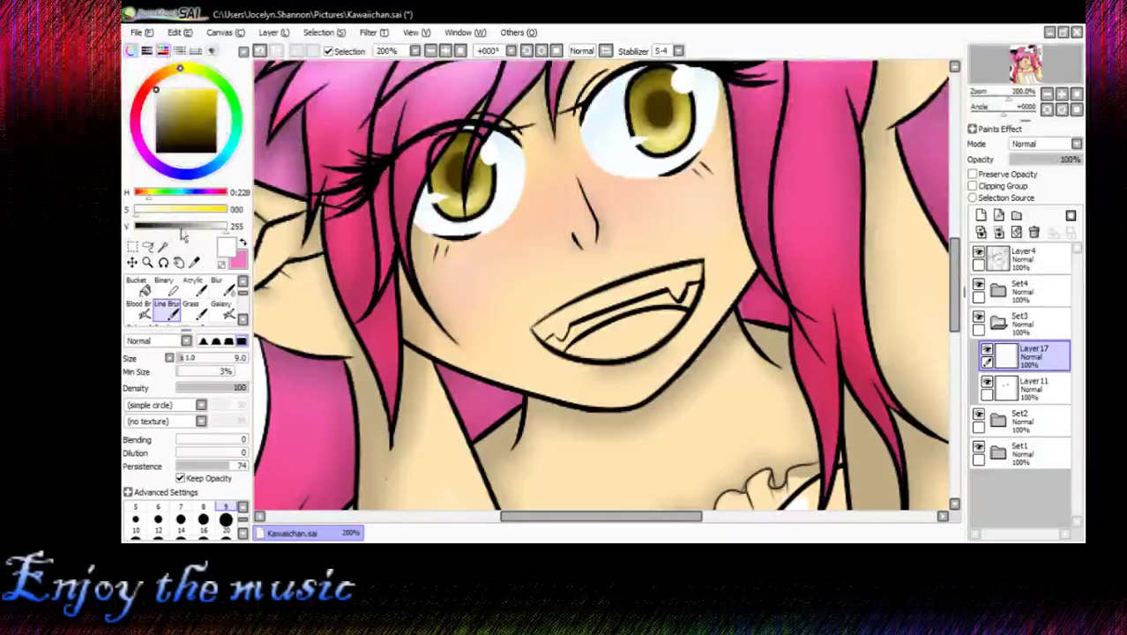
click(243, 243)
click(188, 227)
click(200, 211)
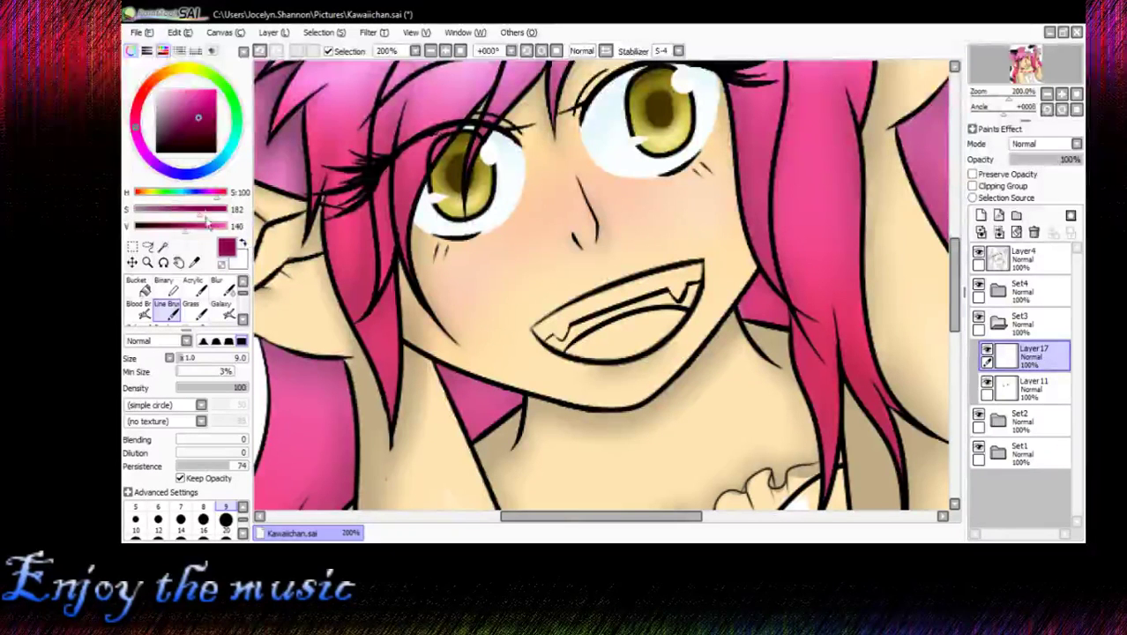
click(199, 229)
drag(201, 233, 189, 231)
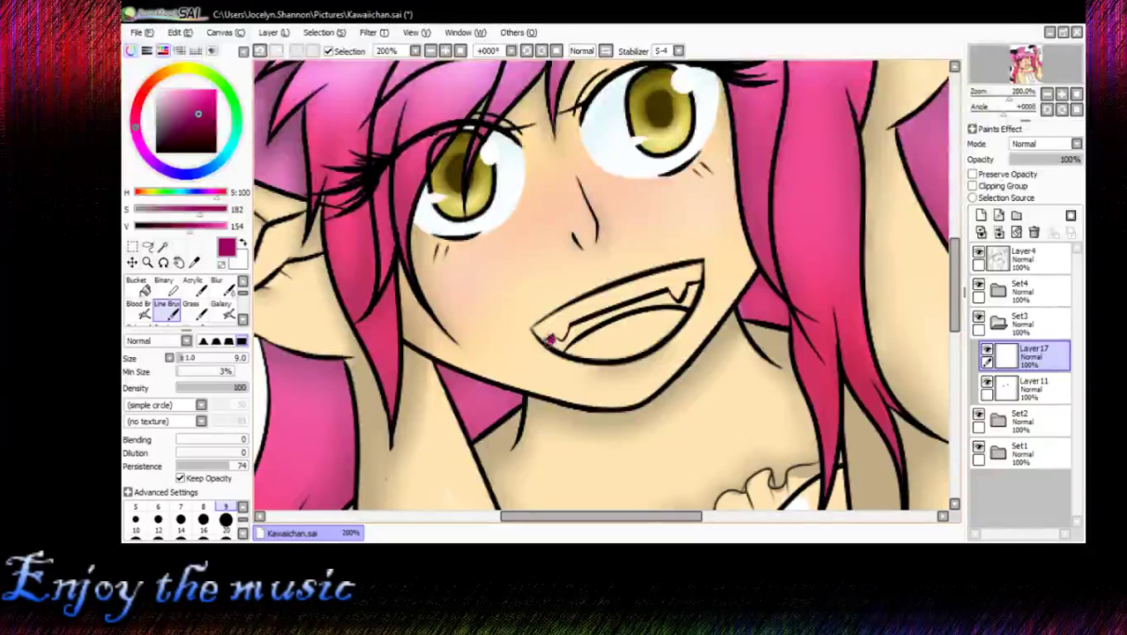
drag(551, 339, 587, 319)
key(ctrl+z)
key(ctrl+z)
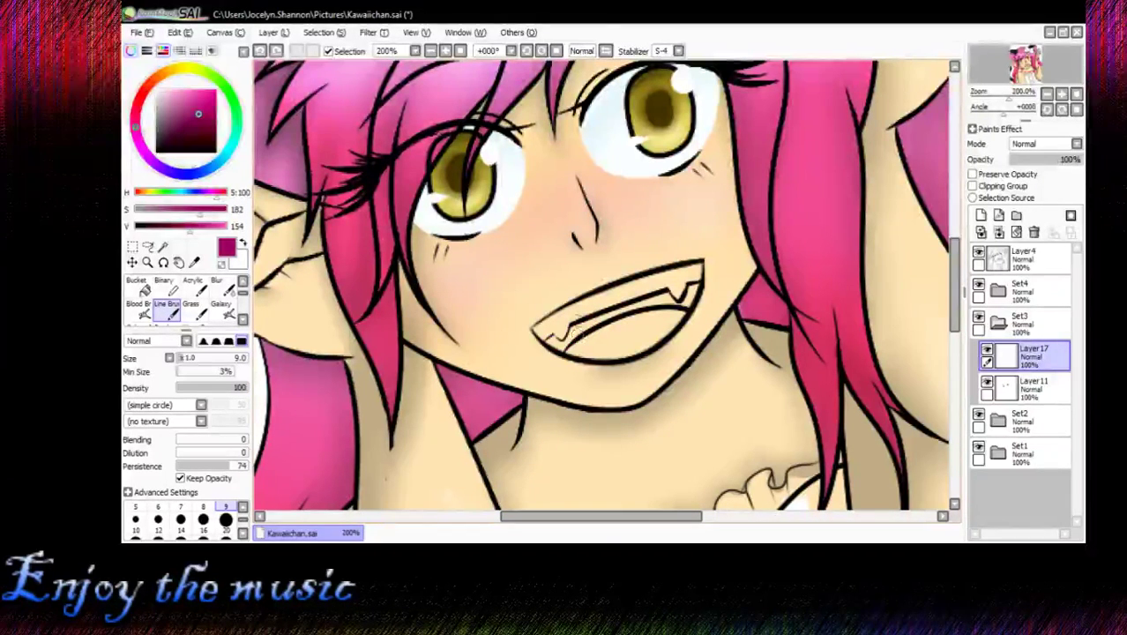
Paint the inside of the mouth between the teeth and tongue dark magenta with the Line Brush at size 9.
click(446, 51)
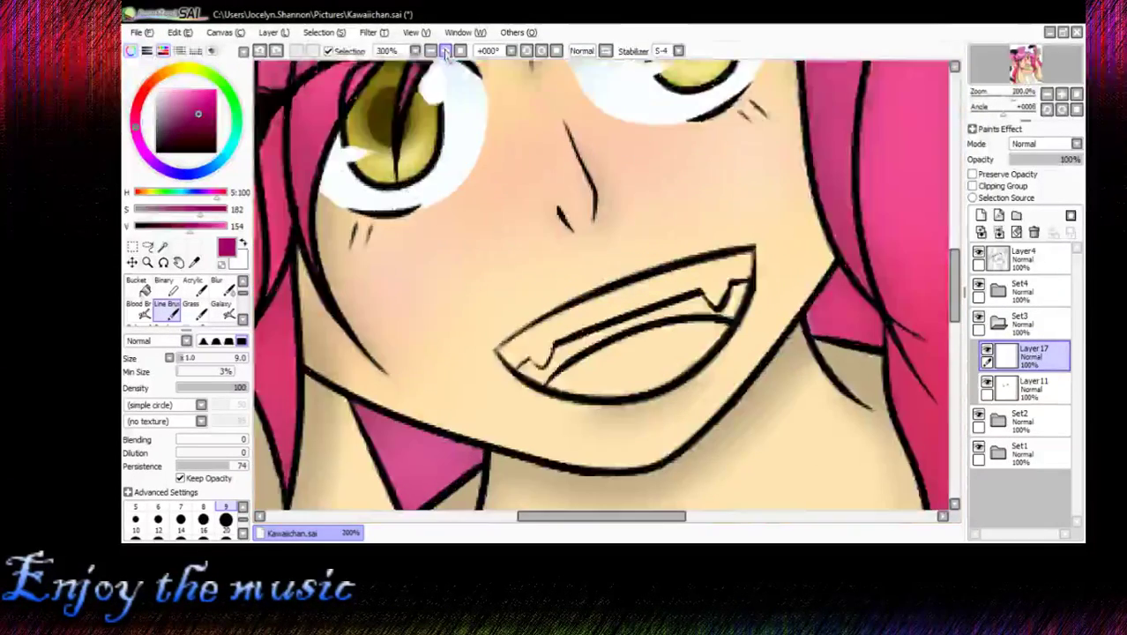
click(446, 51)
click(632, 2)
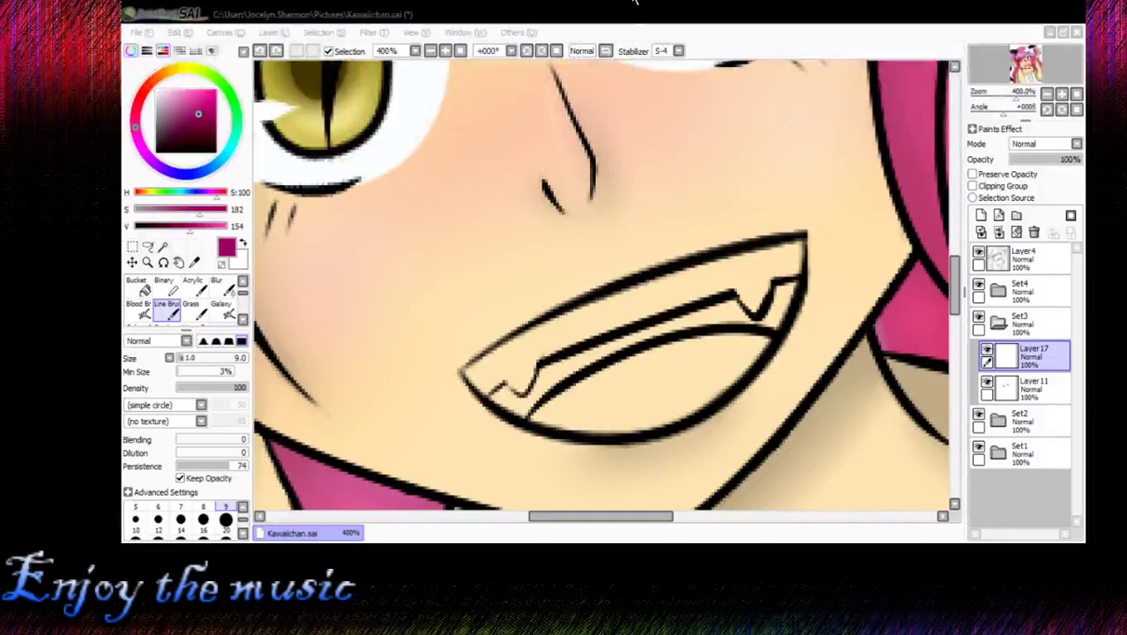
click(632, 7)
mouse_move(500, 388)
mouse_down()
mouse_move(549, 378)
mouse_move(536, 371)
mouse_move(553, 371)
mouse_move(545, 381)
mouse_move(685, 322)
mouse_up()
mouse_move(725, 311)
mouse_down()
mouse_move(697, 321)
mouse_move(735, 320)
mouse_move(730, 298)
mouse_move(739, 320)
mouse_move(775, 309)
mouse_move(752, 314)
mouse_move(769, 322)
mouse_move(795, 286)
mouse_up()
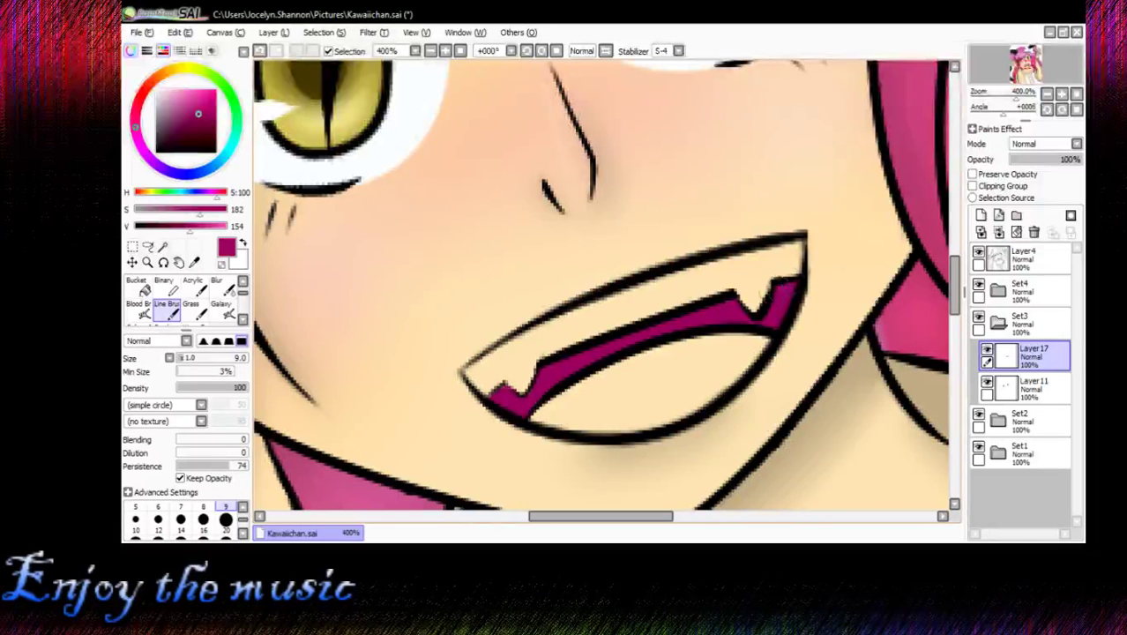
Shift the colour to a bright reddish pink with value 238 and fill in the tongue.
click(210, 231)
drag(211, 231, 219, 226)
click(221, 192)
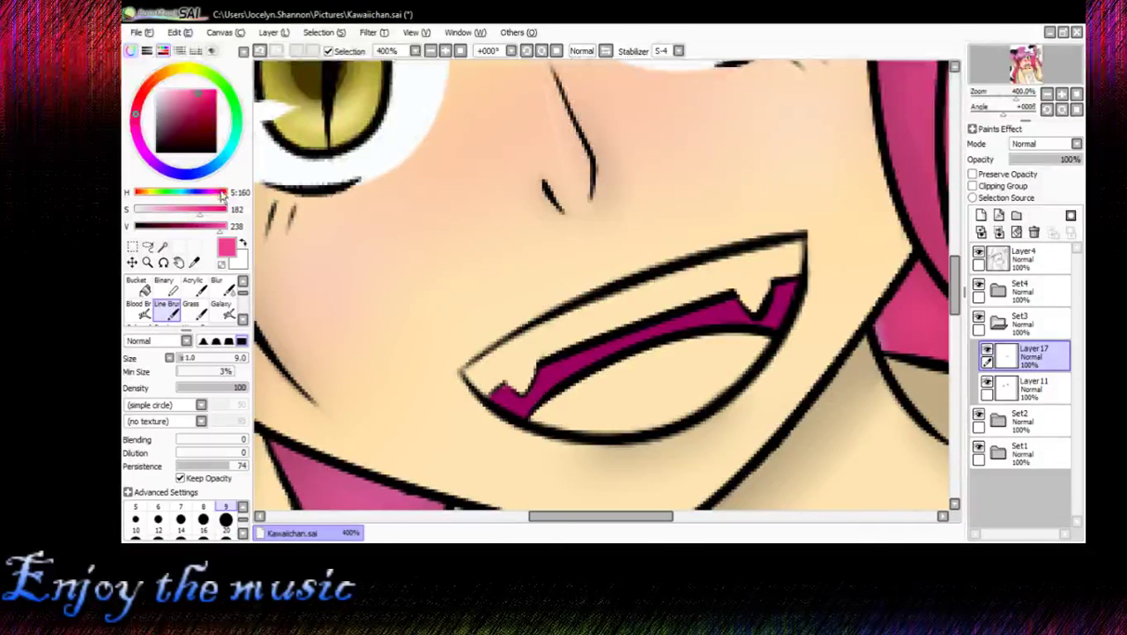
mouse_move(533, 407)
mouse_down()
mouse_move(577, 408)
mouse_move(569, 429)
mouse_move(580, 411)
mouse_move(566, 428)
mouse_move(684, 403)
mouse_move(651, 419)
mouse_move(673, 423)
mouse_move(768, 340)
mouse_move(687, 353)
mouse_move(695, 337)
mouse_move(558, 393)
mouse_move(622, 395)
mouse_move(583, 404)
mouse_move(608, 404)
mouse_move(695, 384)
mouse_move(612, 394)
mouse_move(724, 358)
mouse_up()
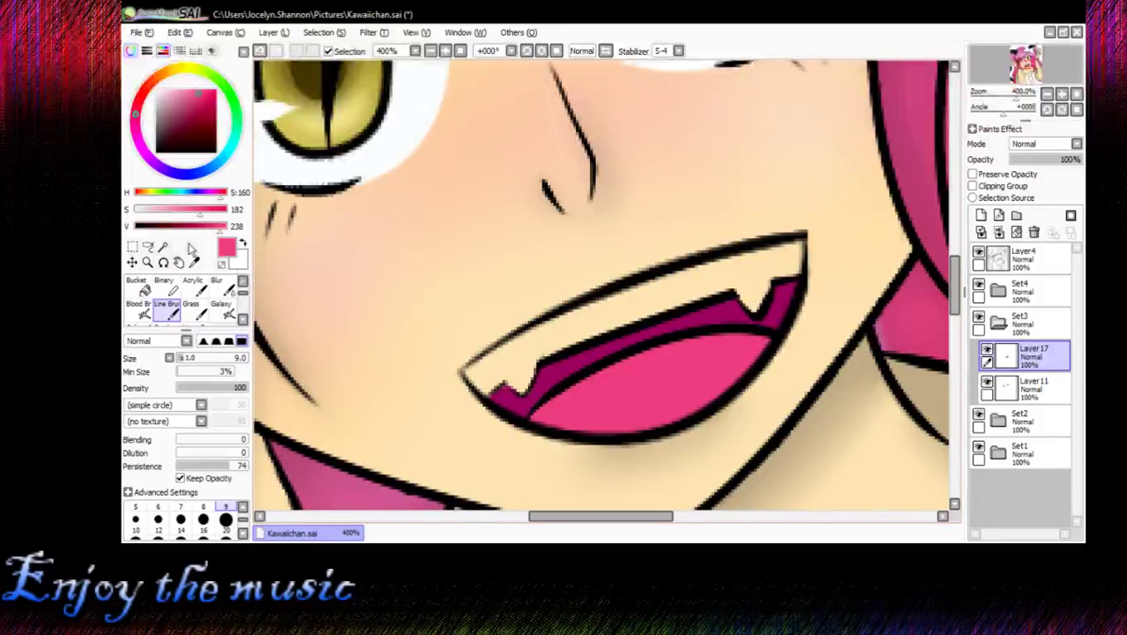
Paint the upper teeth and both fangs white with the Line Brush on a fresh layer above Layer11.
click(244, 243)
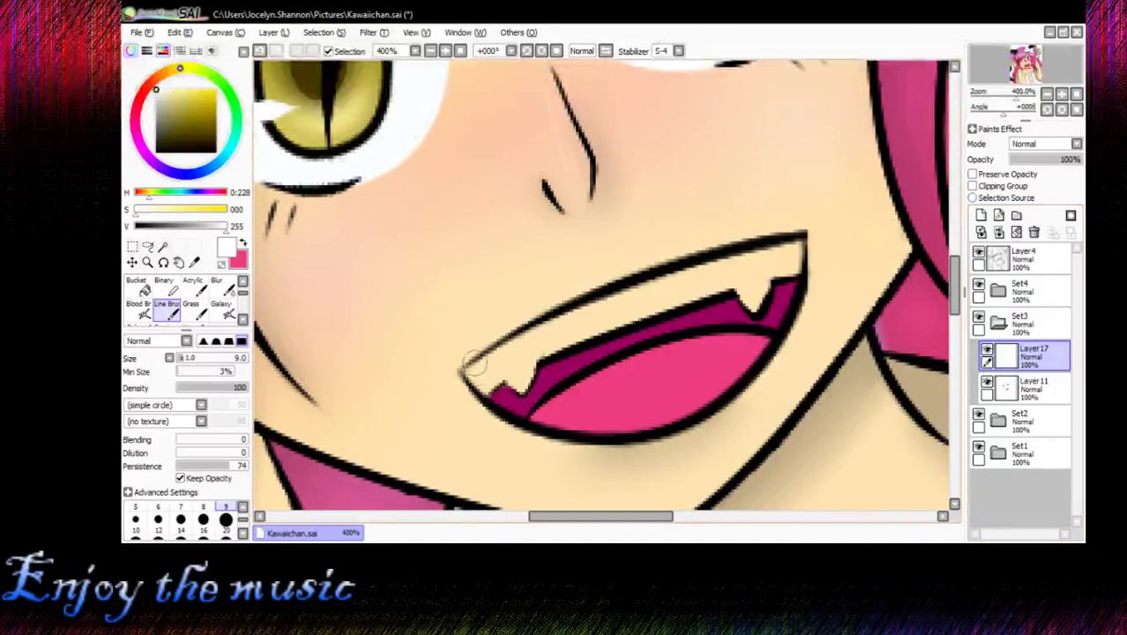
mouse_move(472, 385)
mouse_down()
mouse_move(495, 380)
mouse_move(516, 355)
mouse_move(479, 372)
mouse_move(487, 362)
mouse_move(468, 381)
mouse_move(474, 388)
mouse_move(509, 358)
mouse_move(518, 370)
mouse_up()
mouse_move(617, 302)
mouse_down()
mouse_move(512, 345)
mouse_move(665, 281)
mouse_move(621, 293)
mouse_move(798, 251)
mouse_move(613, 314)
mouse_move(509, 367)
mouse_move(526, 381)
mouse_move(536, 365)
mouse_up()
drag(734, 278, 761, 300)
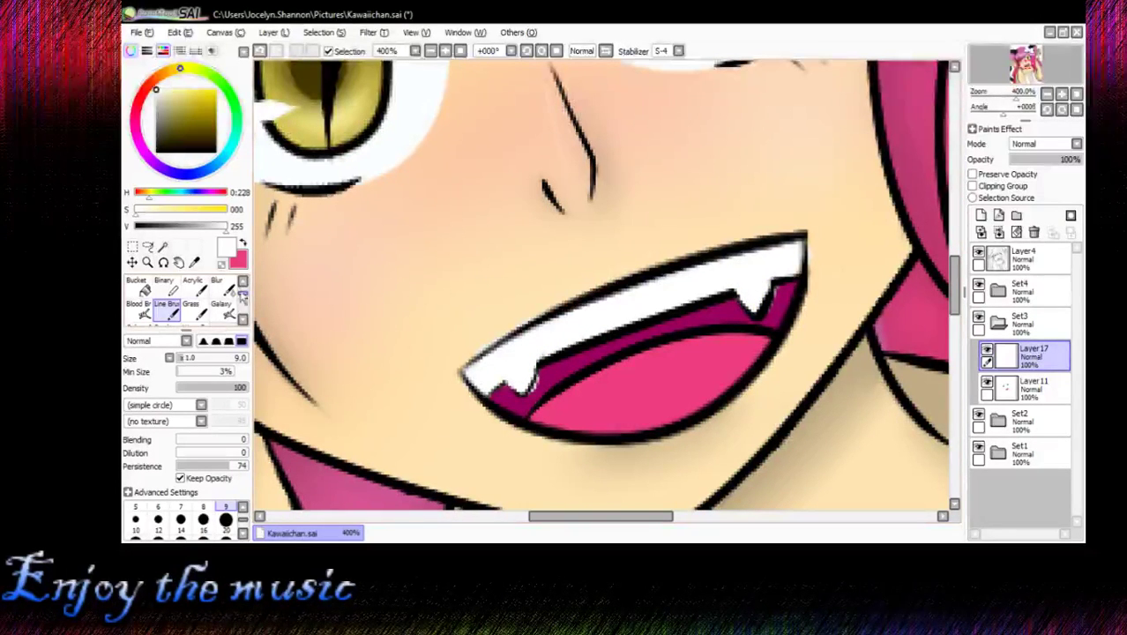
Erase the white spill around the teeth and fangs with the Eraser at size 6.
scroll(243, 294, up, 1)
click(164, 288)
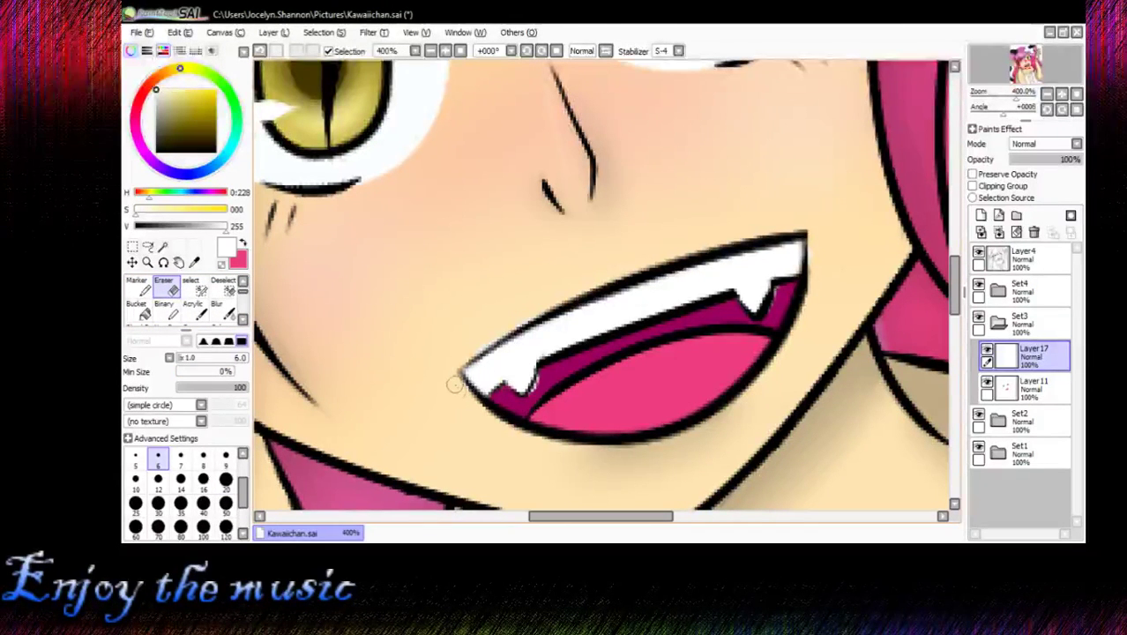
drag(457, 379, 465, 401)
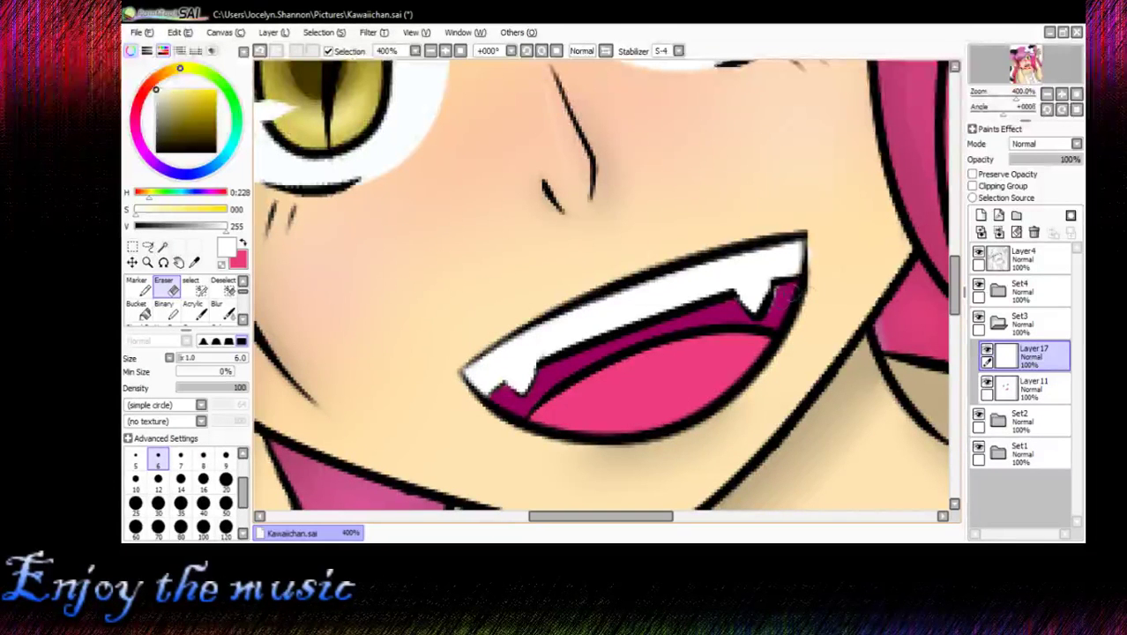
drag(779, 298, 770, 313)
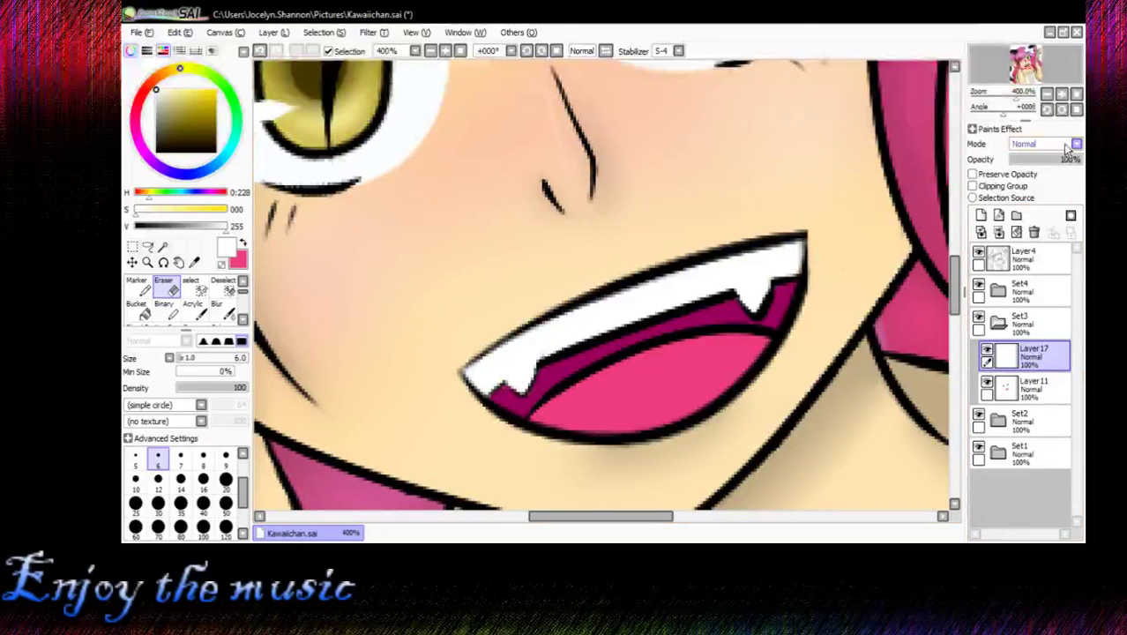
click(1047, 93)
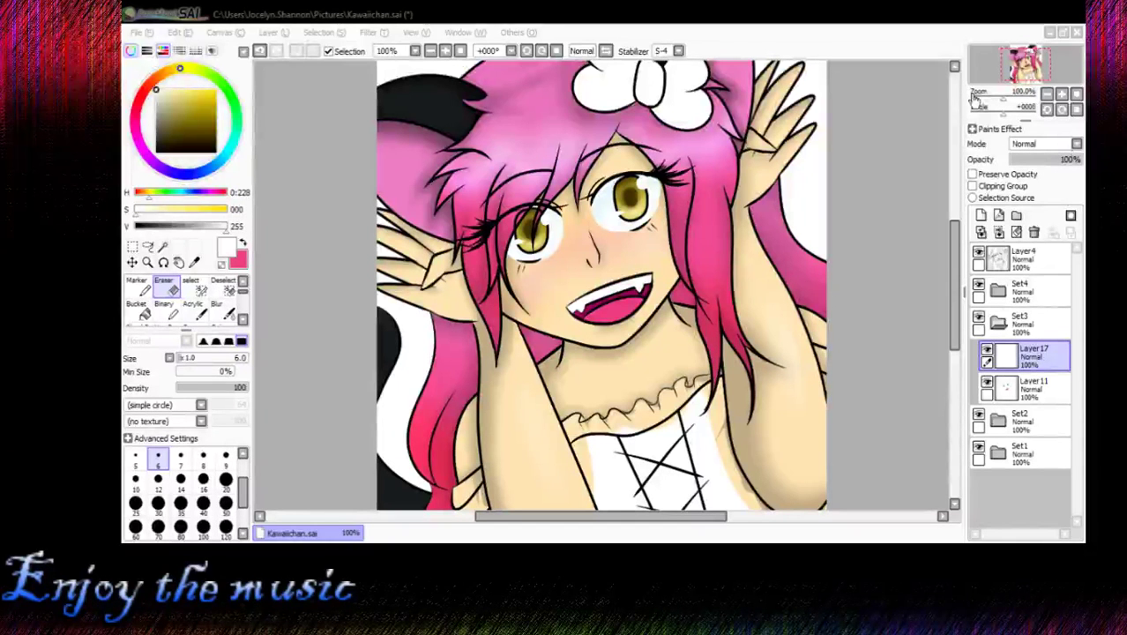
Look over the drawing and try clipping the teeth layer to Layer11.
click(389, 7)
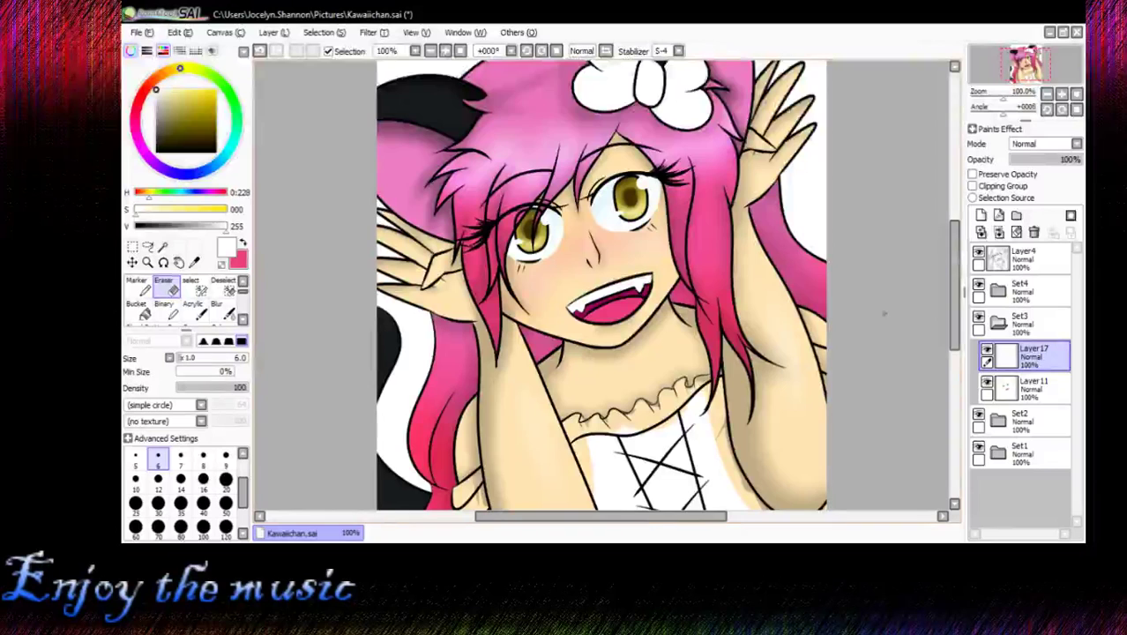
drag(958, 288, 959, 315)
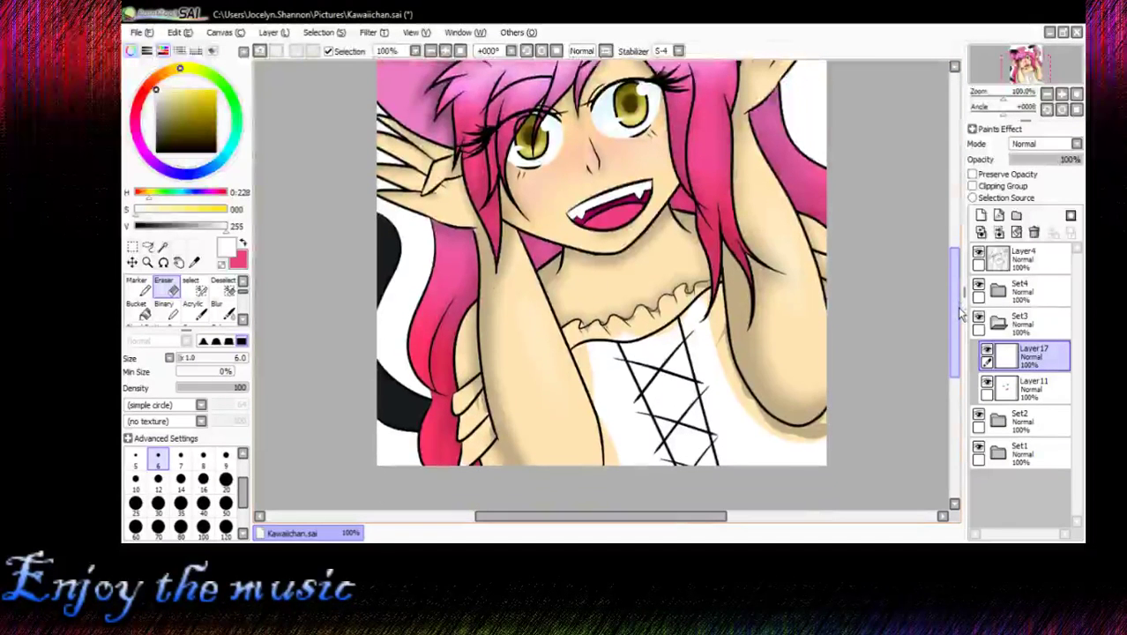
scroll(961, 313, up, 5)
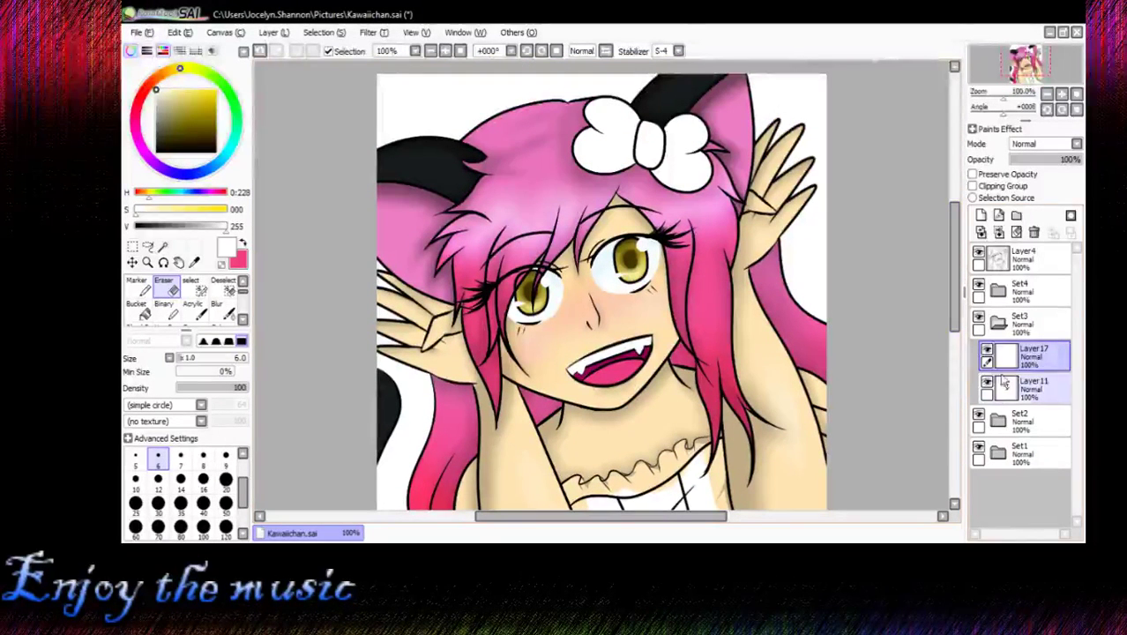
click(988, 350)
click(987, 350)
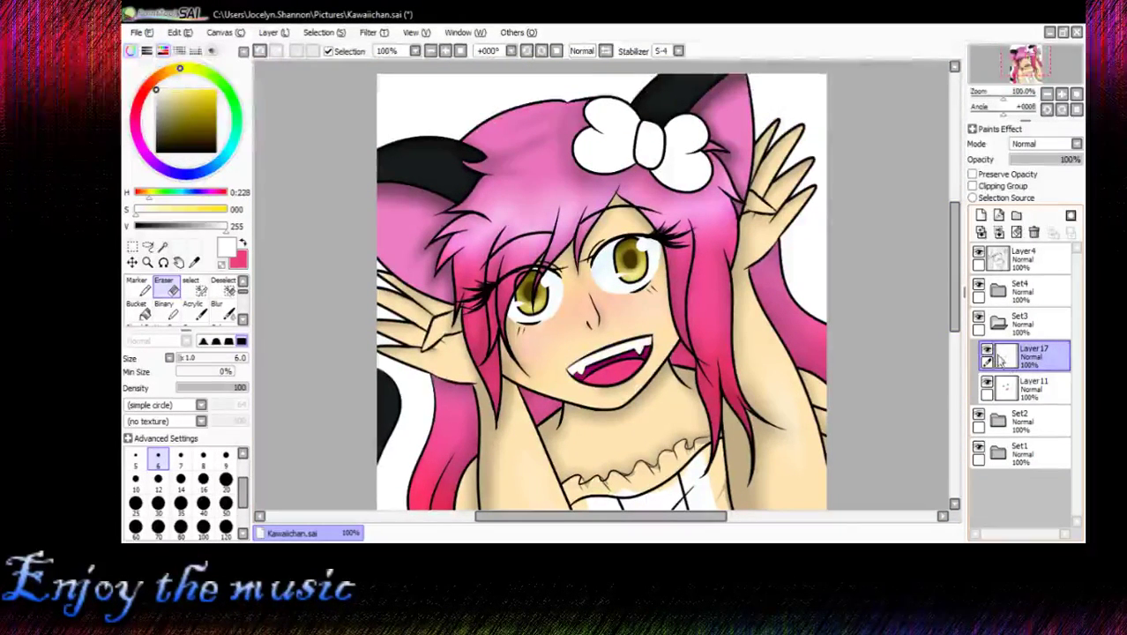
click(973, 186)
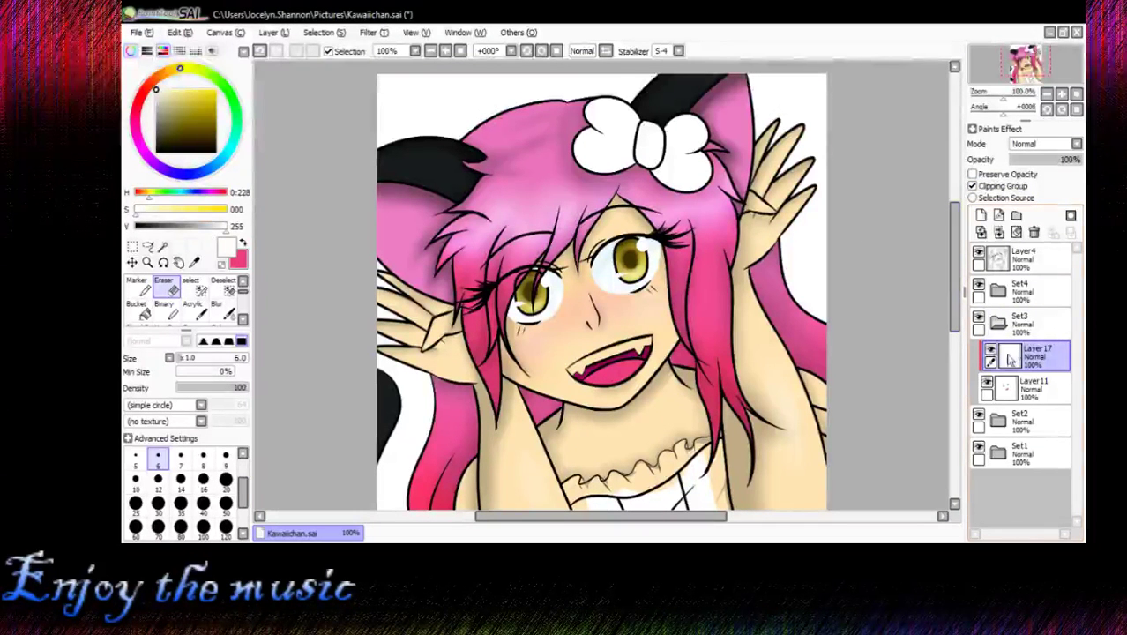
click(972, 186)
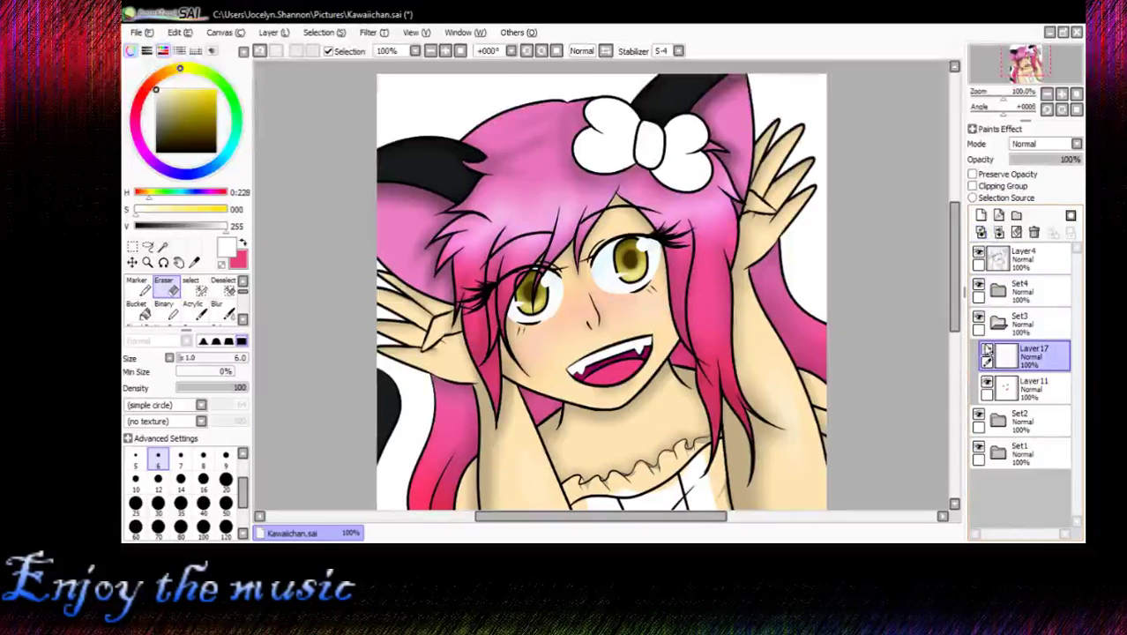
Clip a new layer to Layer11 and shade the edges of the teeth light grey, value 216, using the AirBrush at size 20.
click(973, 186)
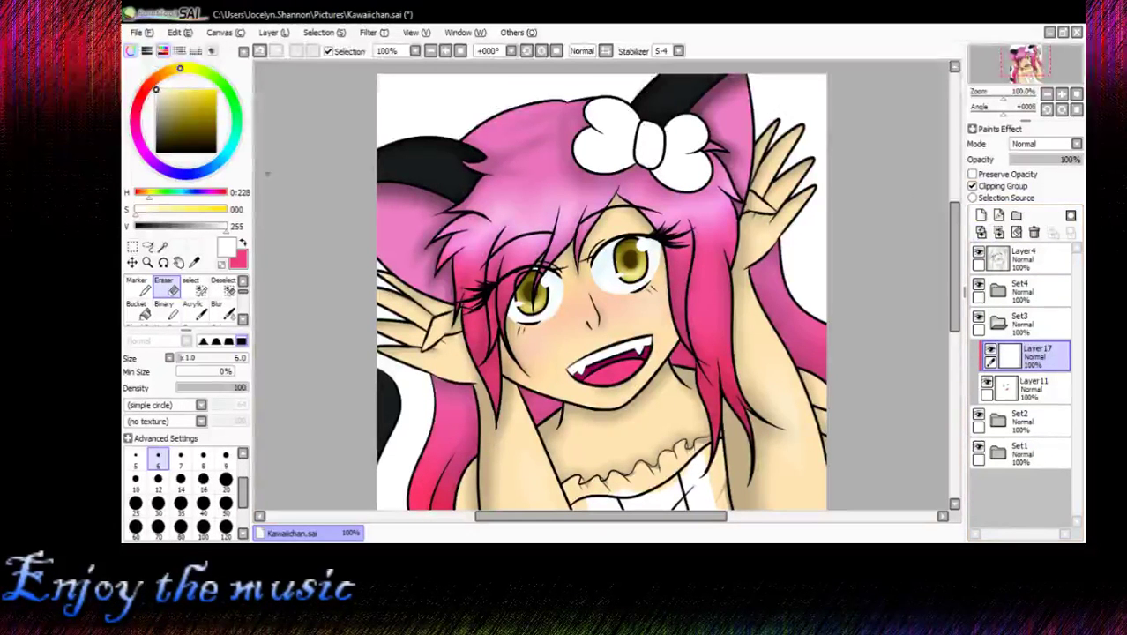
click(213, 226)
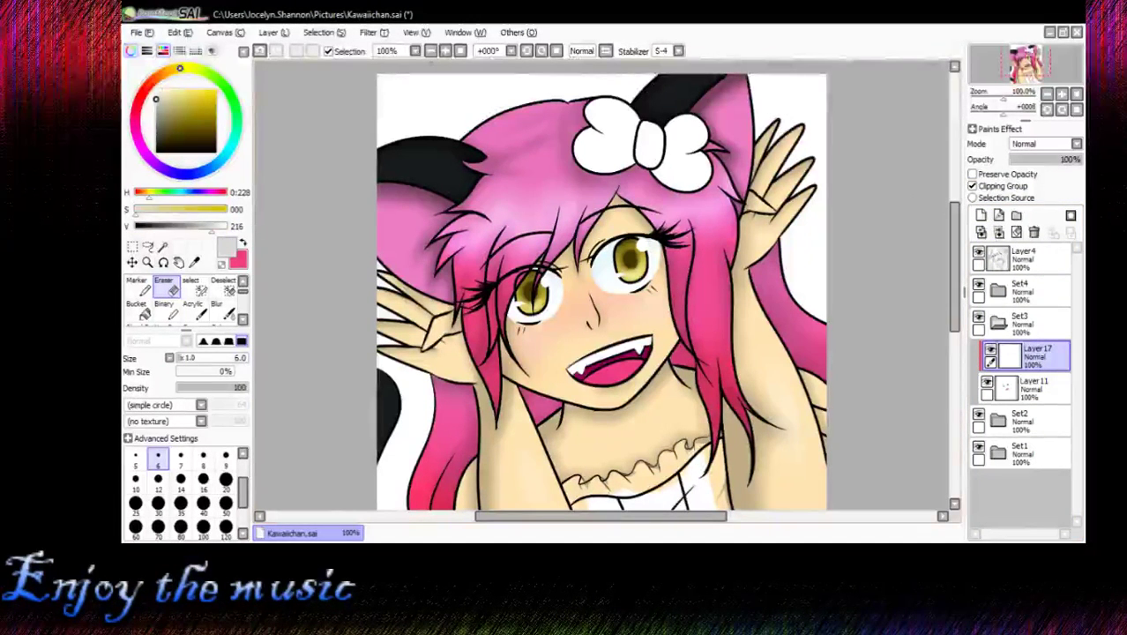
click(446, 51)
click(445, 51)
click(179, 262)
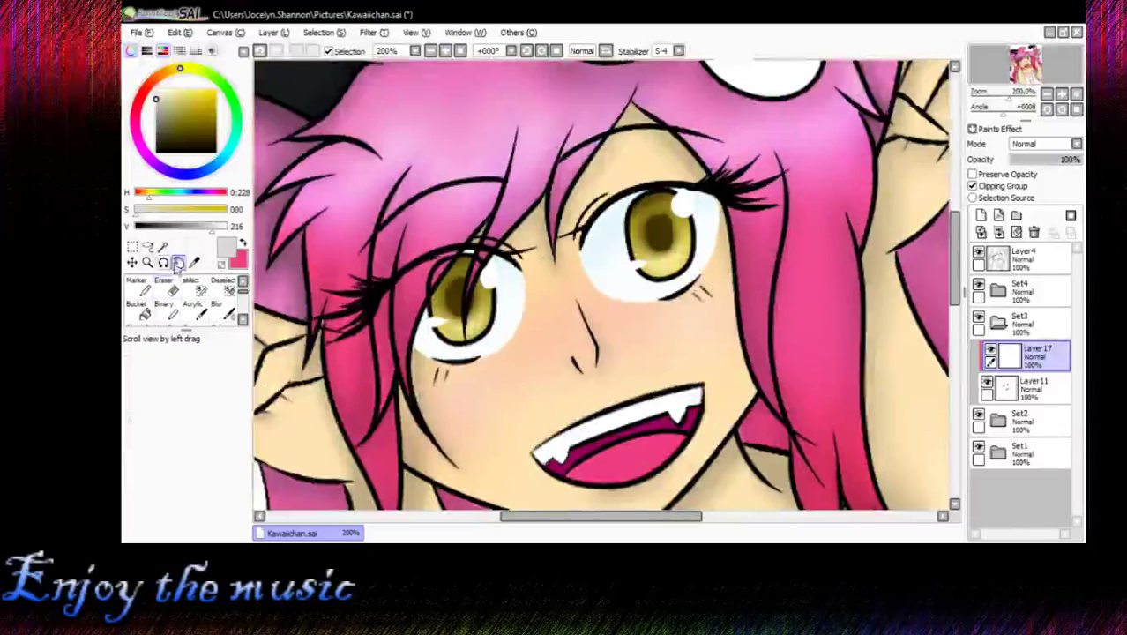
drag(420, 340, 320, 218)
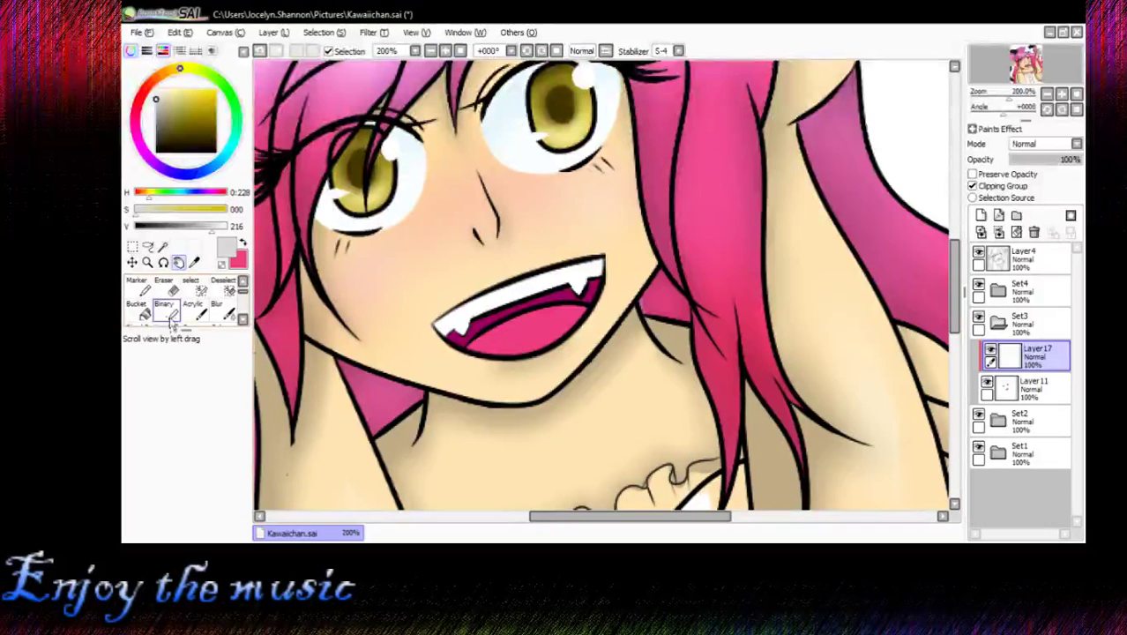
scroll(181, 304, up, 2)
click(165, 286)
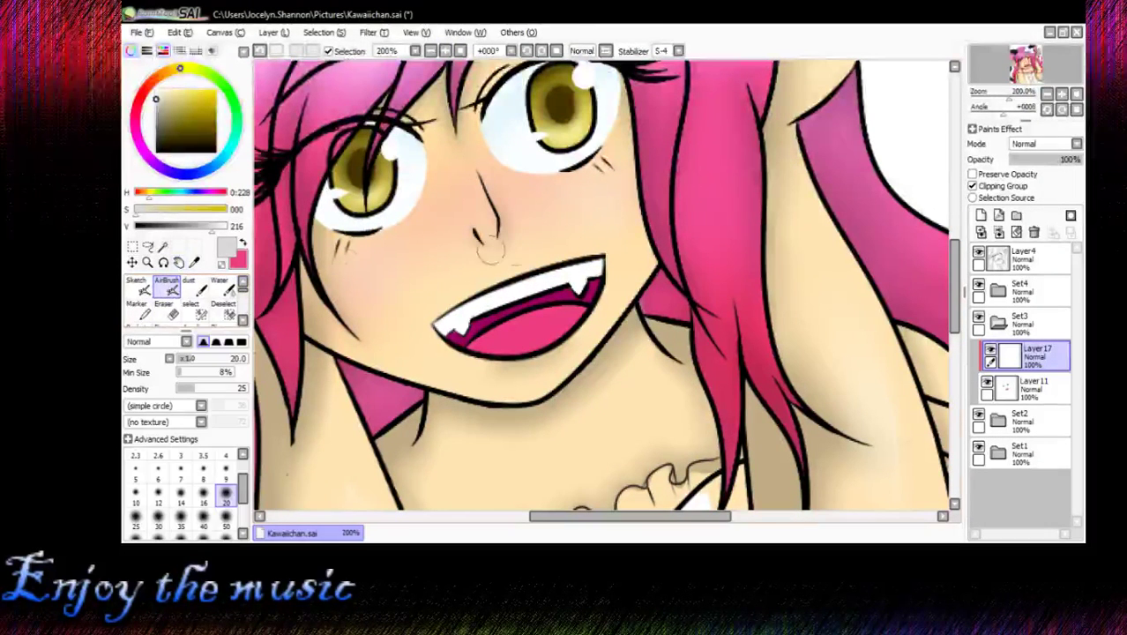
click(444, 50)
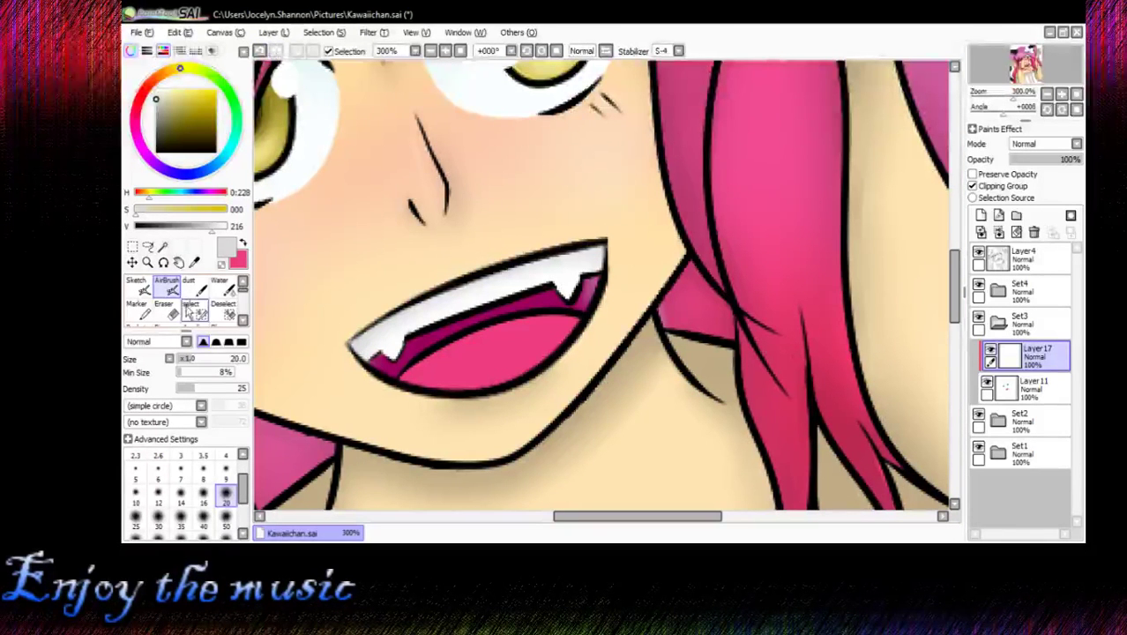
Erase the grey shading that spilled onto the magenta mouth interior beside the right-hand fang, with the Eraser at size 6.
click(167, 310)
click(445, 51)
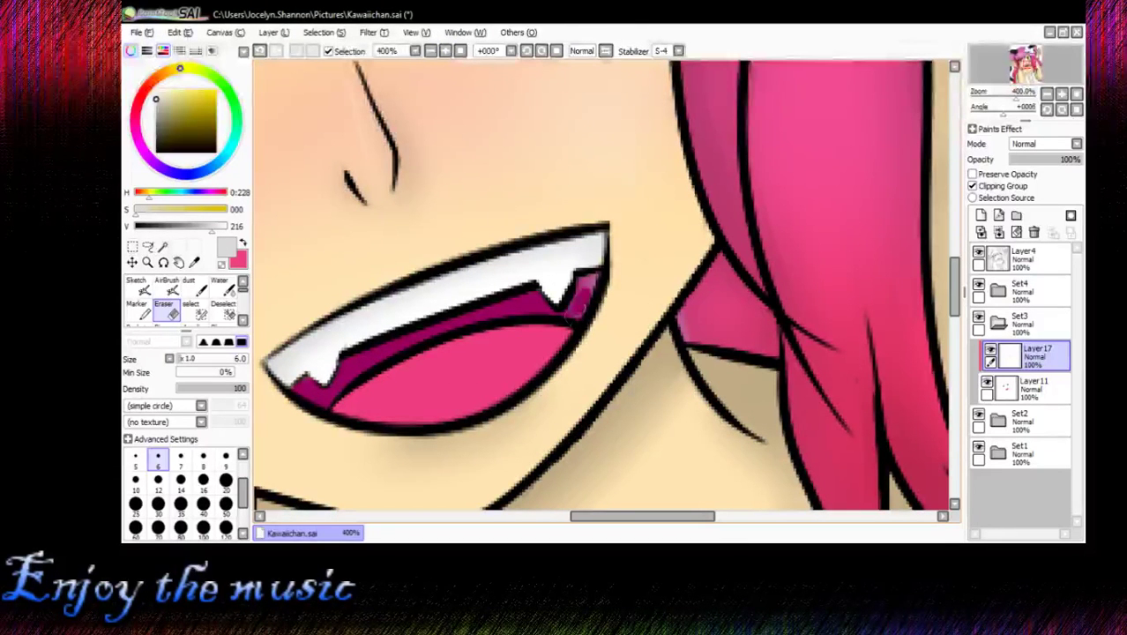
drag(573, 313, 588, 283)
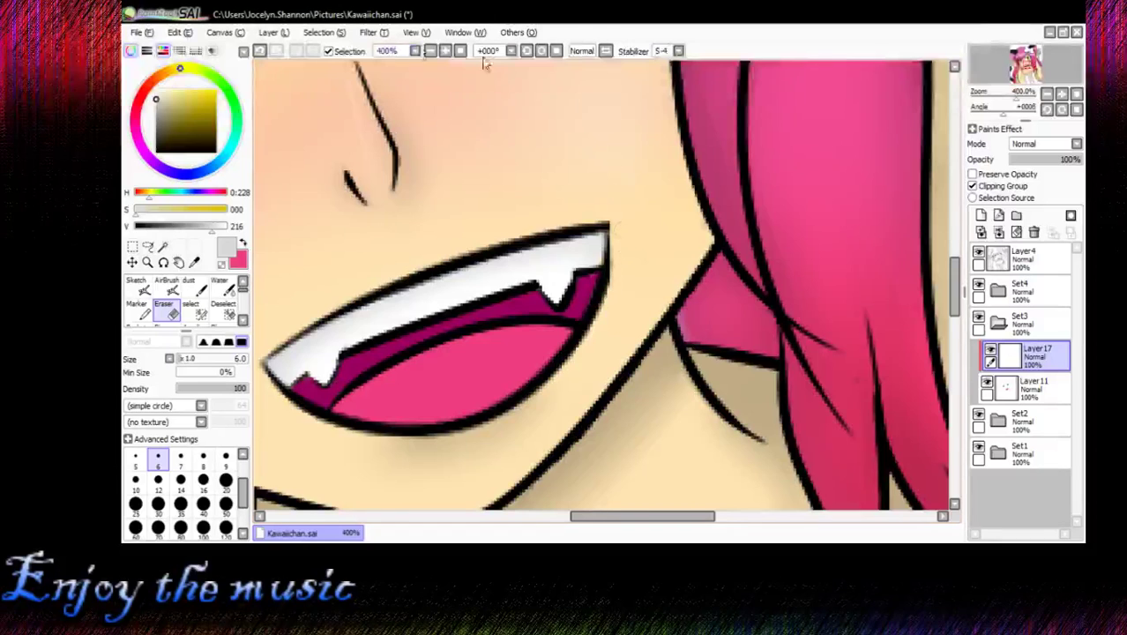
click(428, 51)
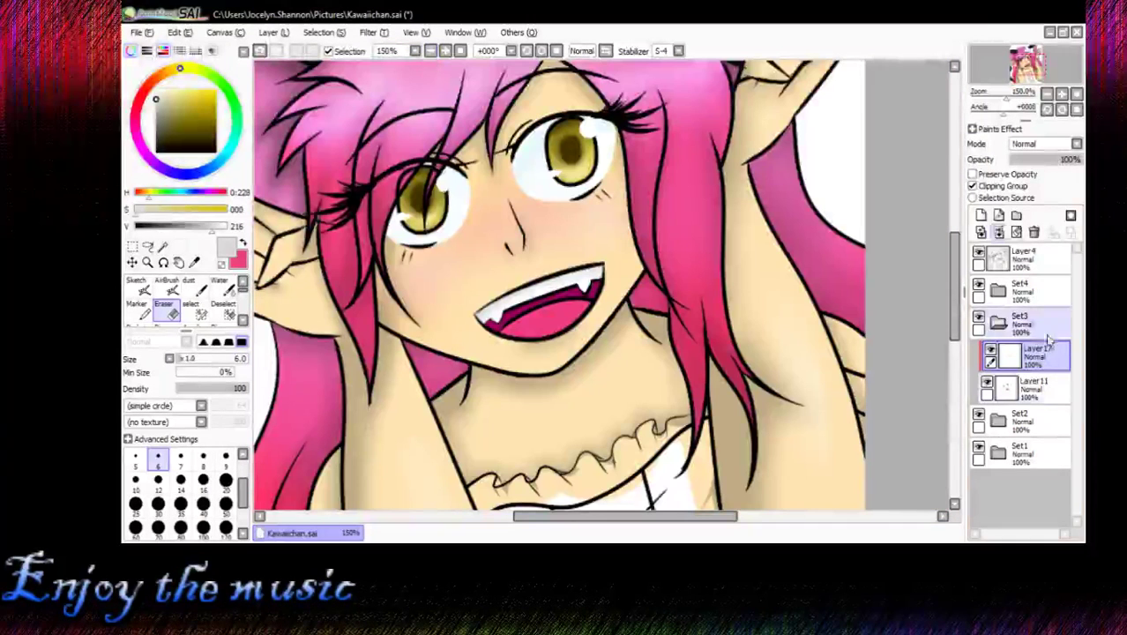
Collapse the Set3 folder, expand Set4 and select its Layer14 for painting the clothes.
click(999, 232)
click(1001, 323)
click(998, 291)
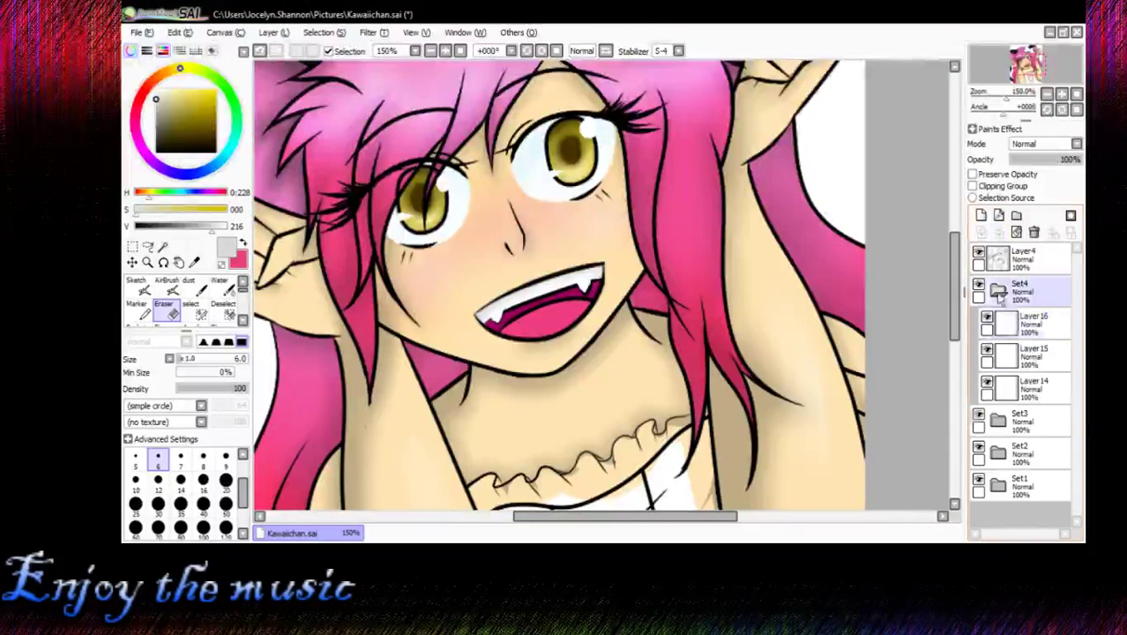
click(1008, 398)
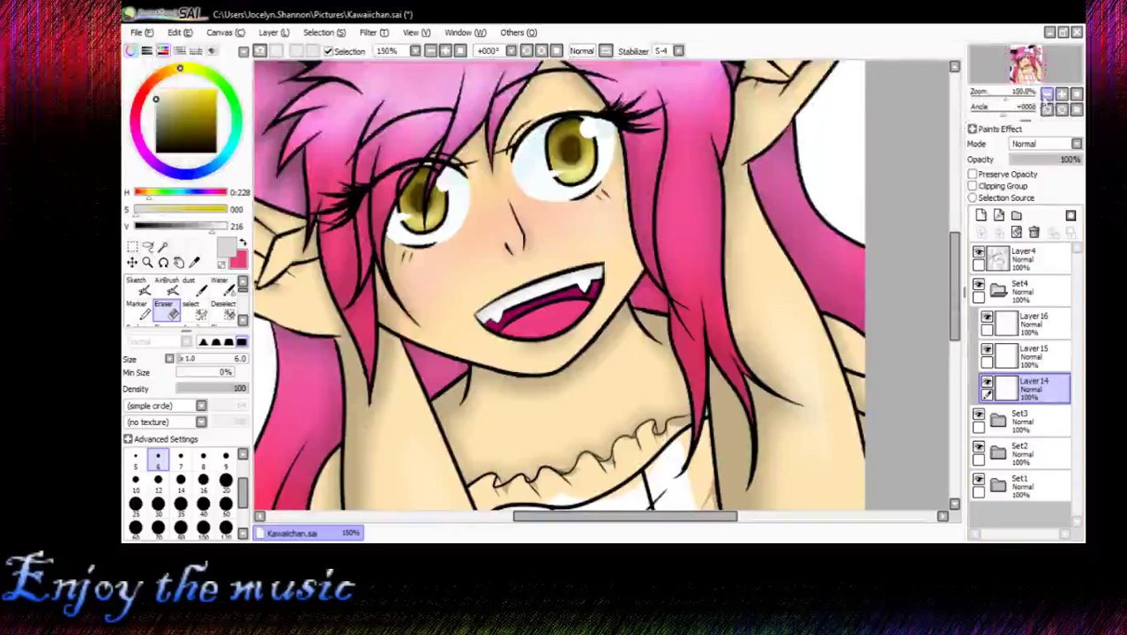
click(1046, 92)
click(1046, 93)
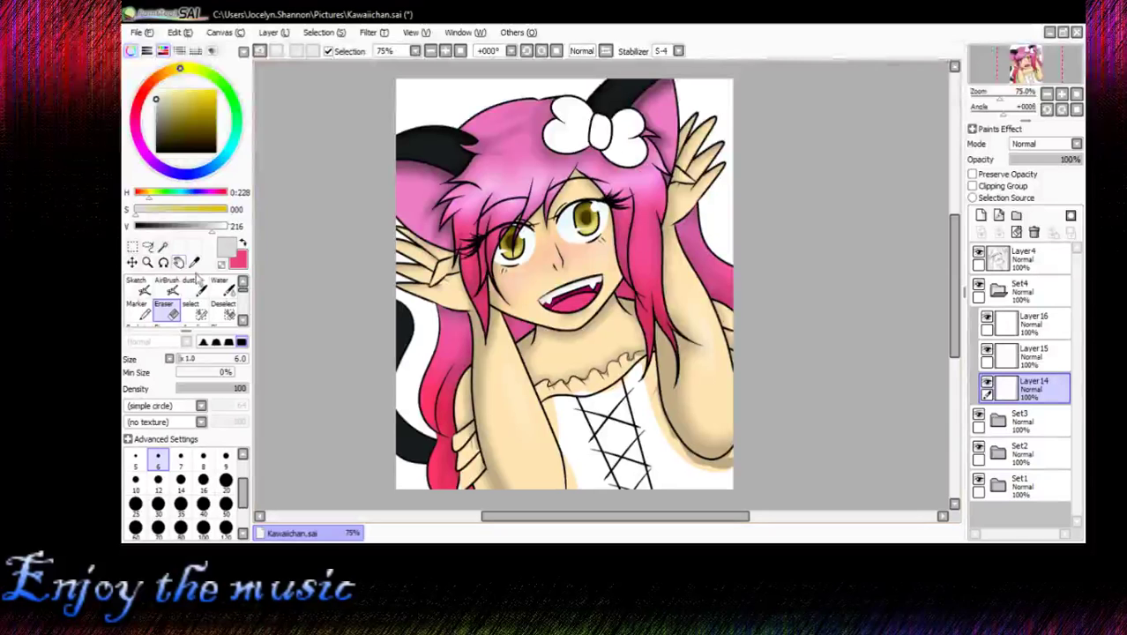
Paint the bodice's side panels crimson, saturation 232 and value 196, on Layer14 using the Line Brush at size 120.
click(244, 243)
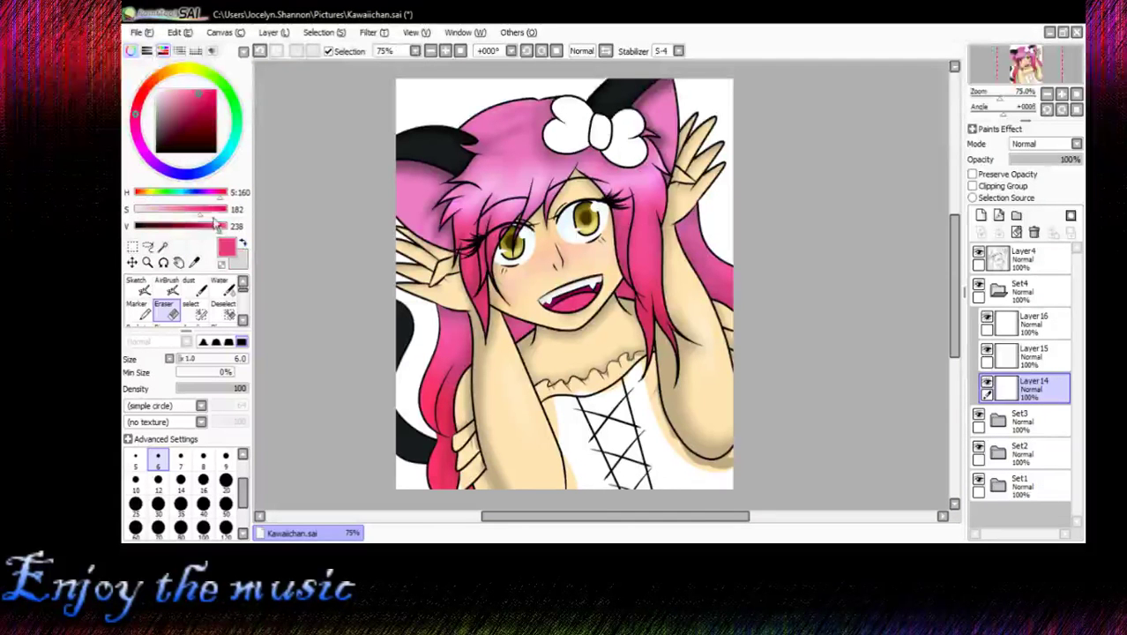
click(219, 210)
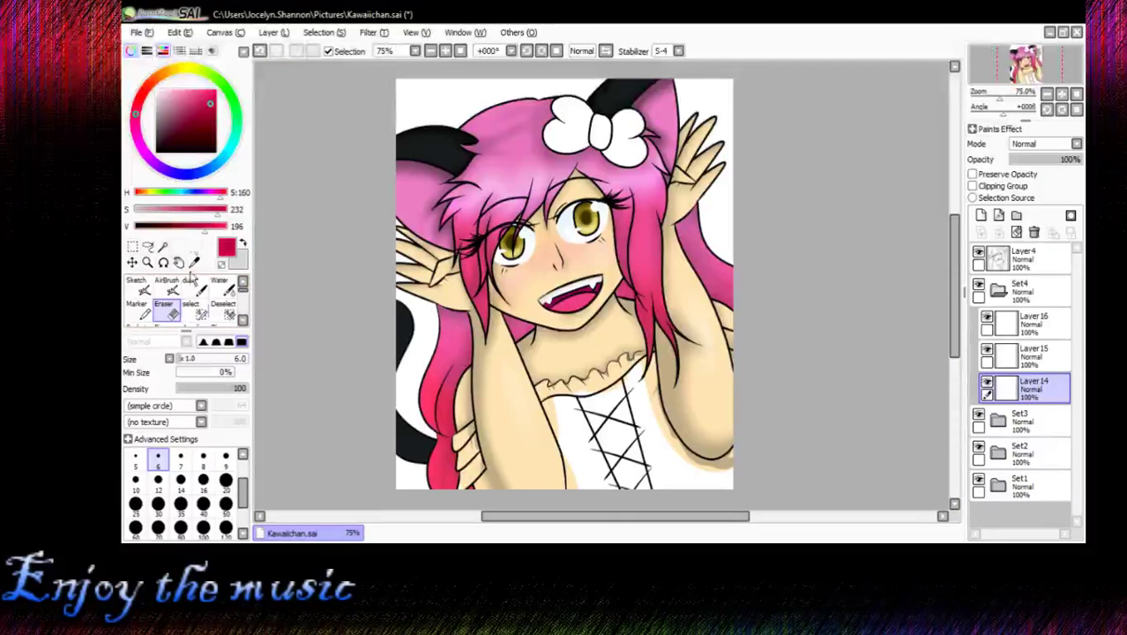
click(243, 319)
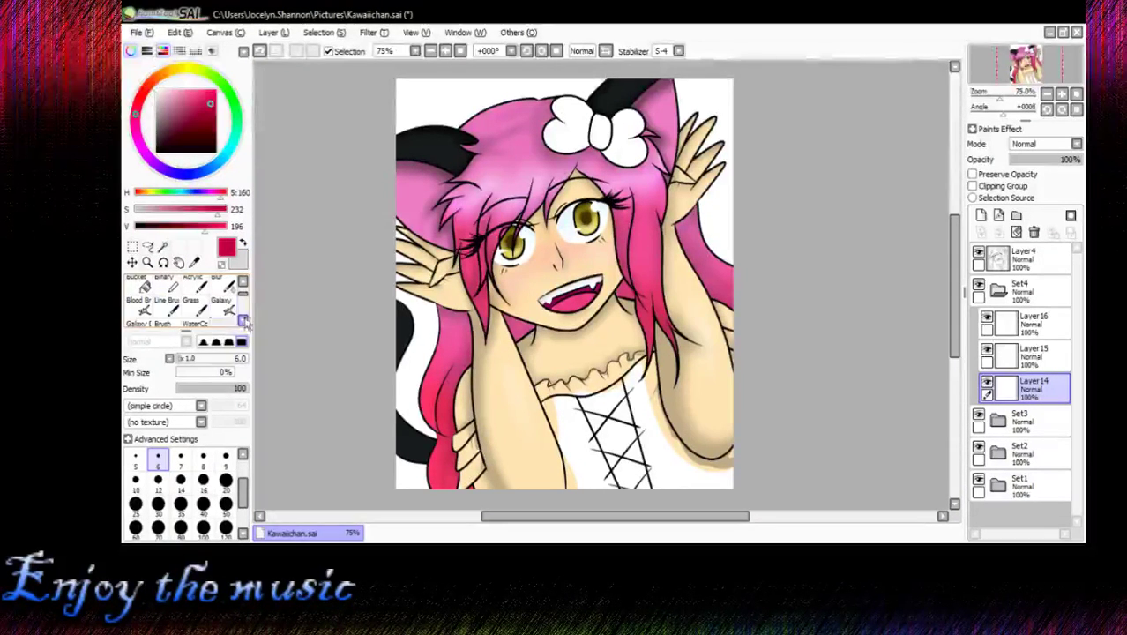
click(166, 312)
drag(190, 333, 207, 270)
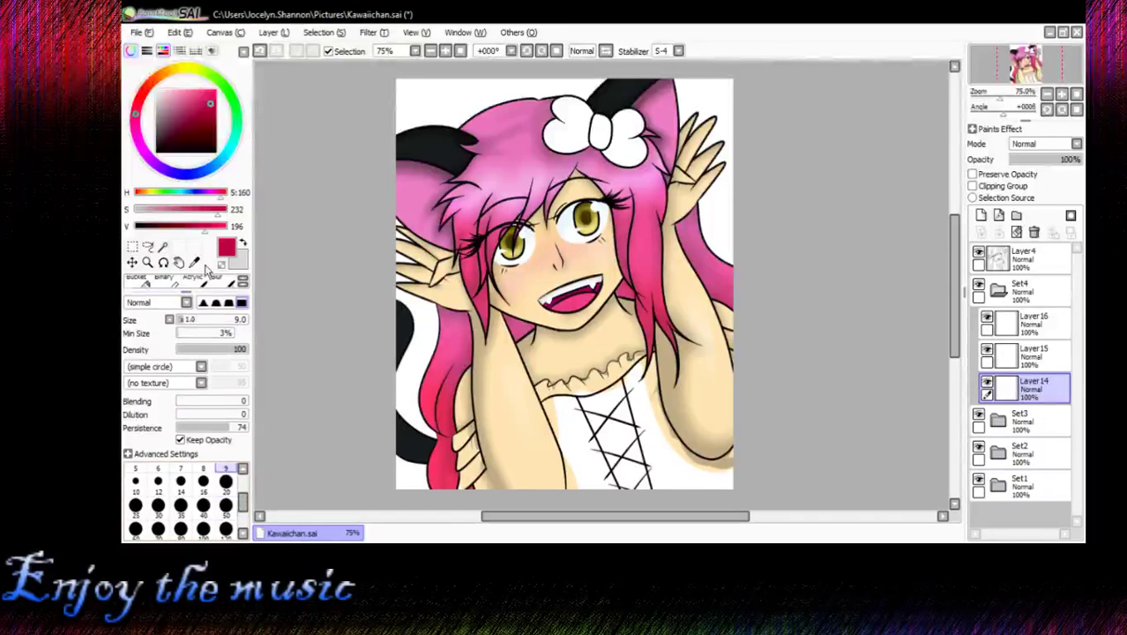
click(227, 509)
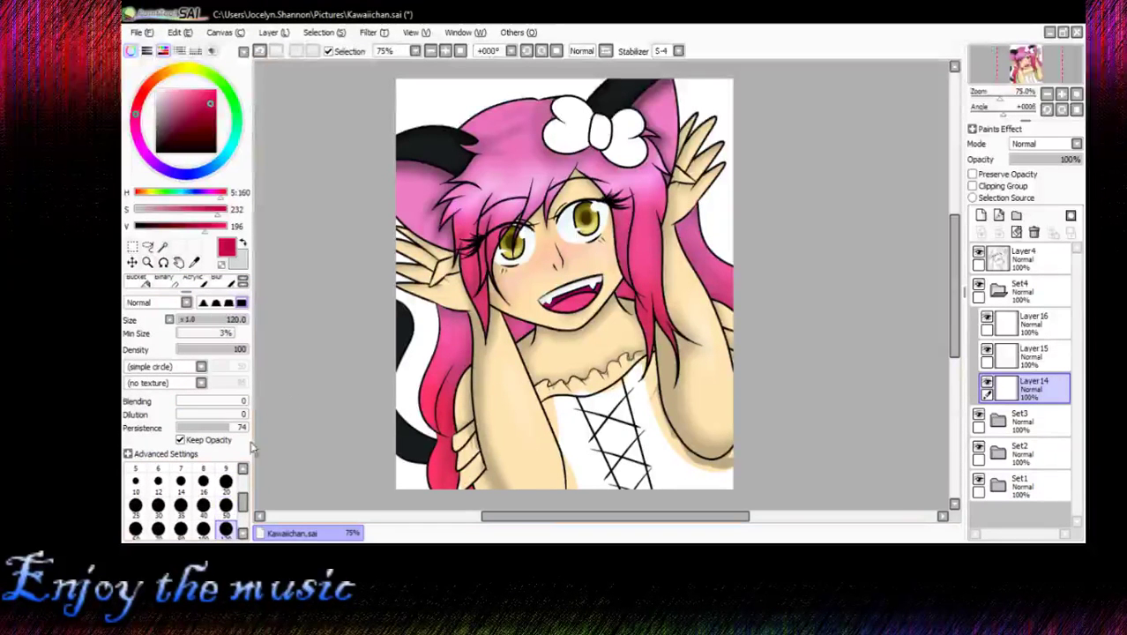
click(178, 262)
drag(358, 316, 273, 206)
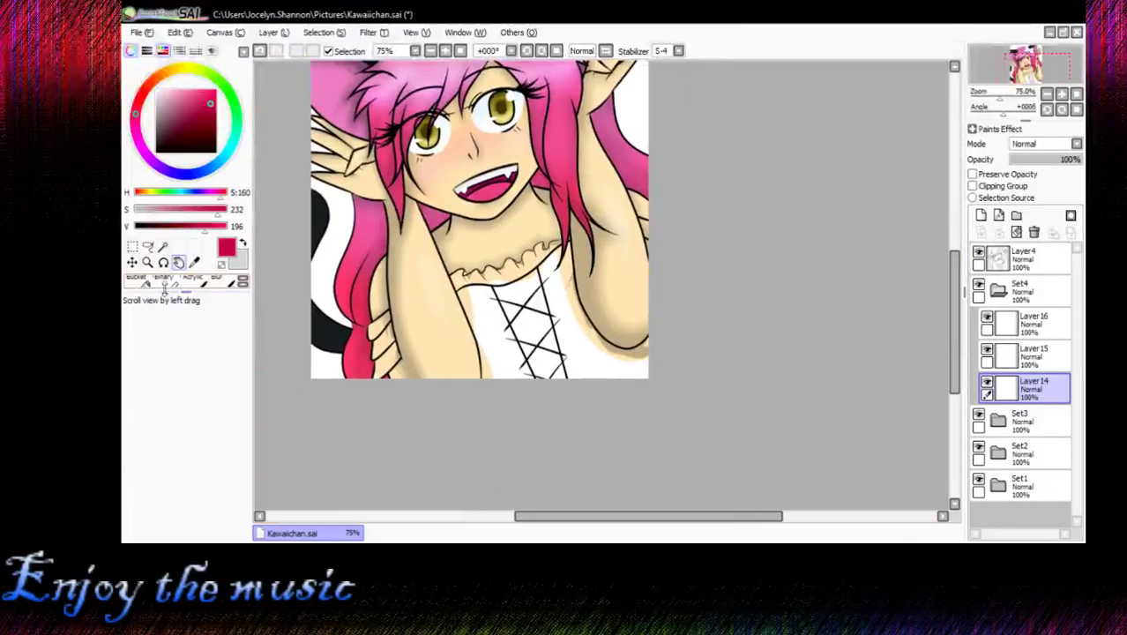
drag(189, 293, 190, 331)
click(166, 304)
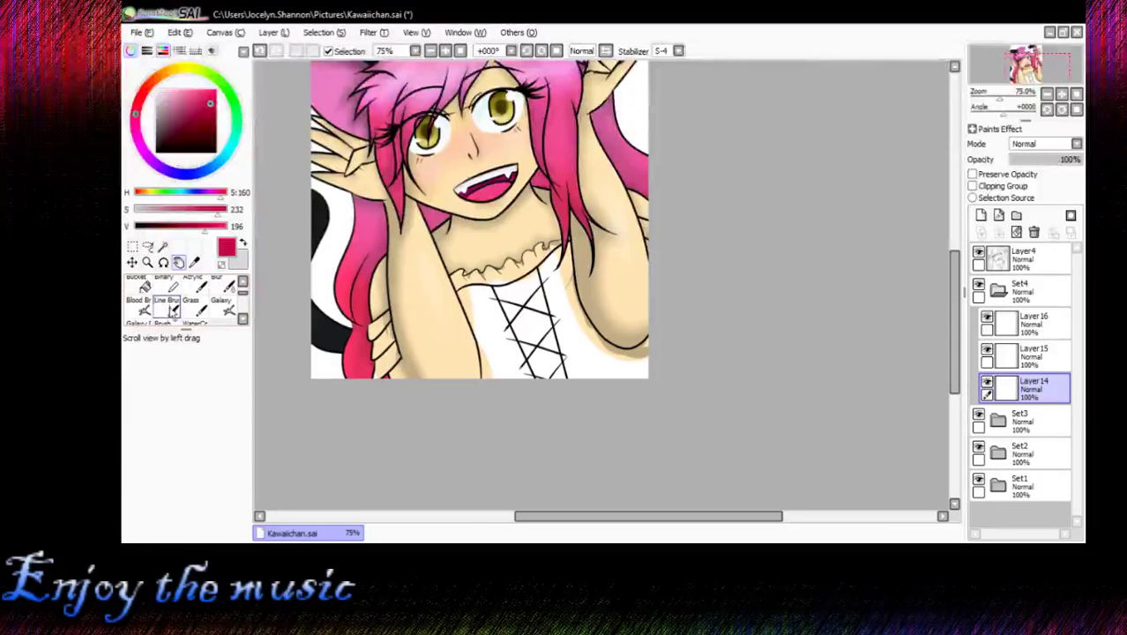
drag(467, 294, 519, 386)
mouse_move(563, 280)
mouse_down()
mouse_move(582, 255)
mouse_move(564, 304)
mouse_move(584, 377)
mouse_move(632, 346)
mouse_up()
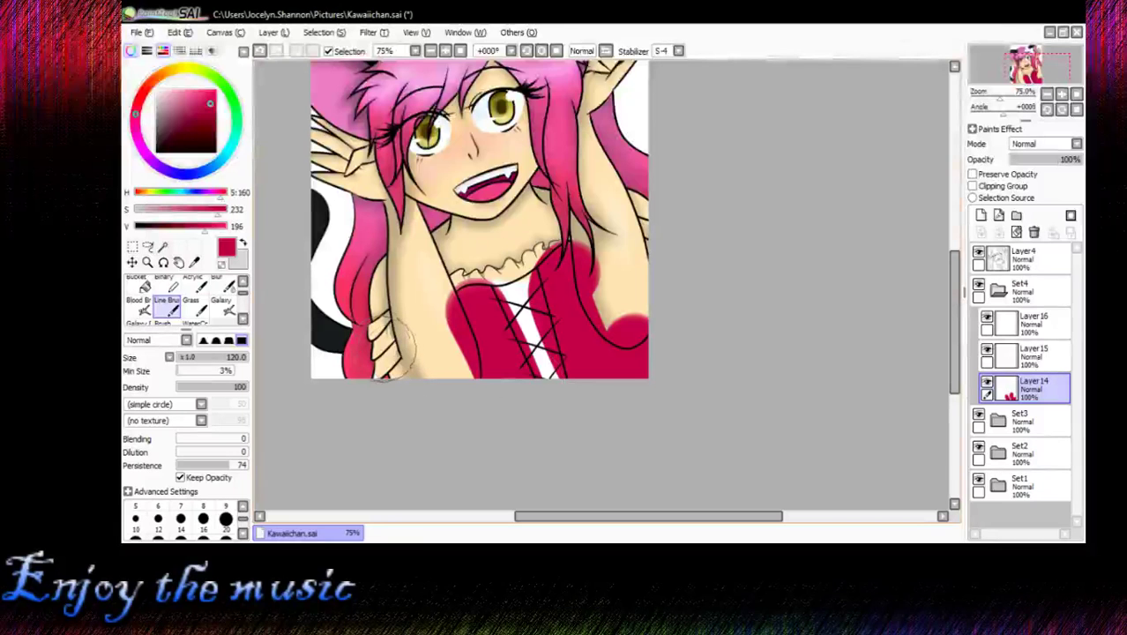
Paint the banded details beside both arms on Layer14 and the neckline ruffle on Layer15 pink, saturation 180 and value 242.
click(199, 210)
click(220, 226)
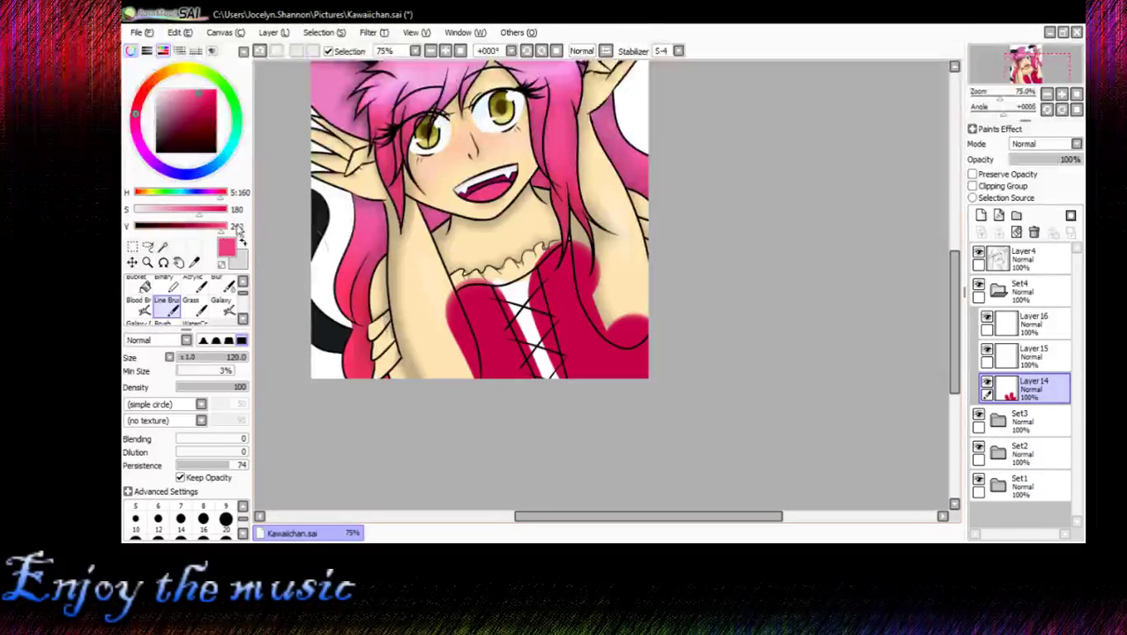
mouse_move(371, 334)
mouse_down()
mouse_move(388, 304)
mouse_move(396, 371)
mouse_up()
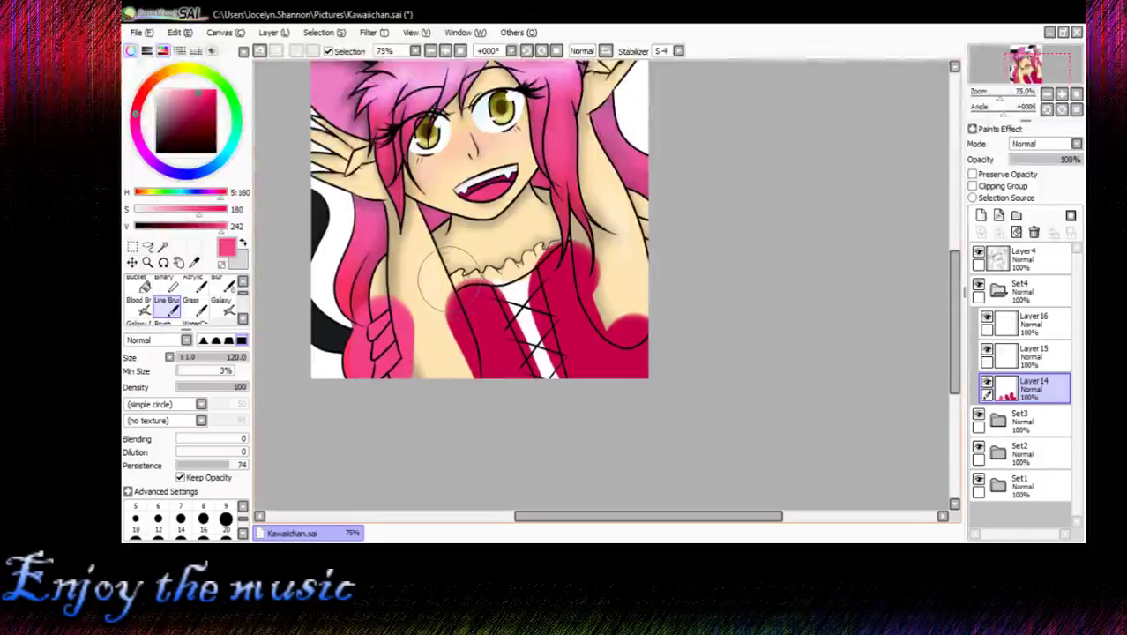
drag(649, 233, 647, 226)
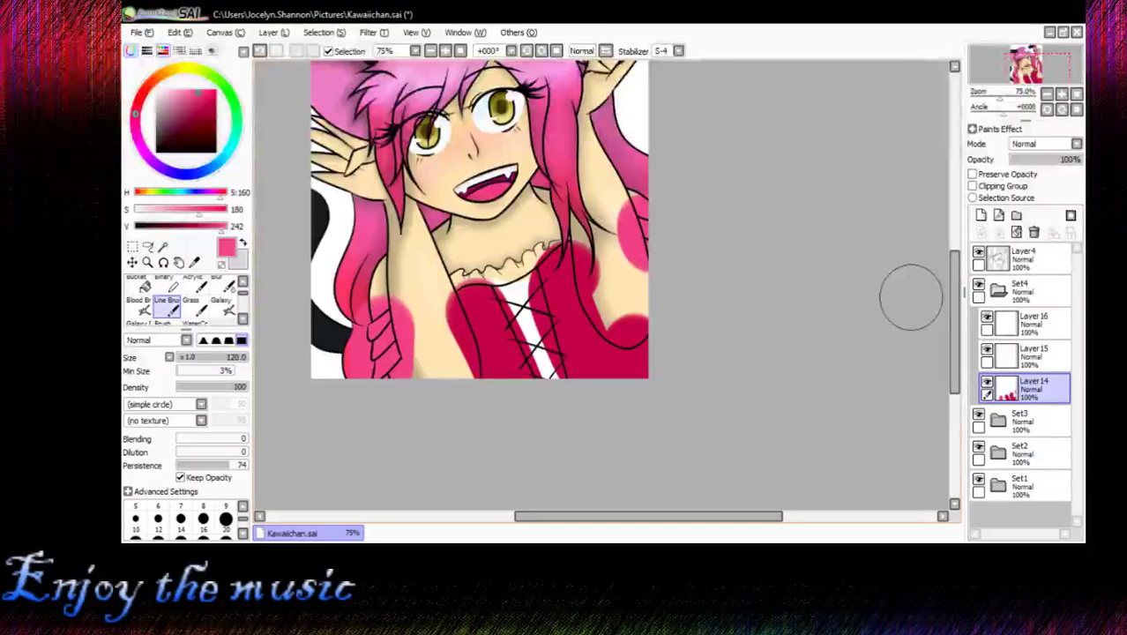
click(1033, 353)
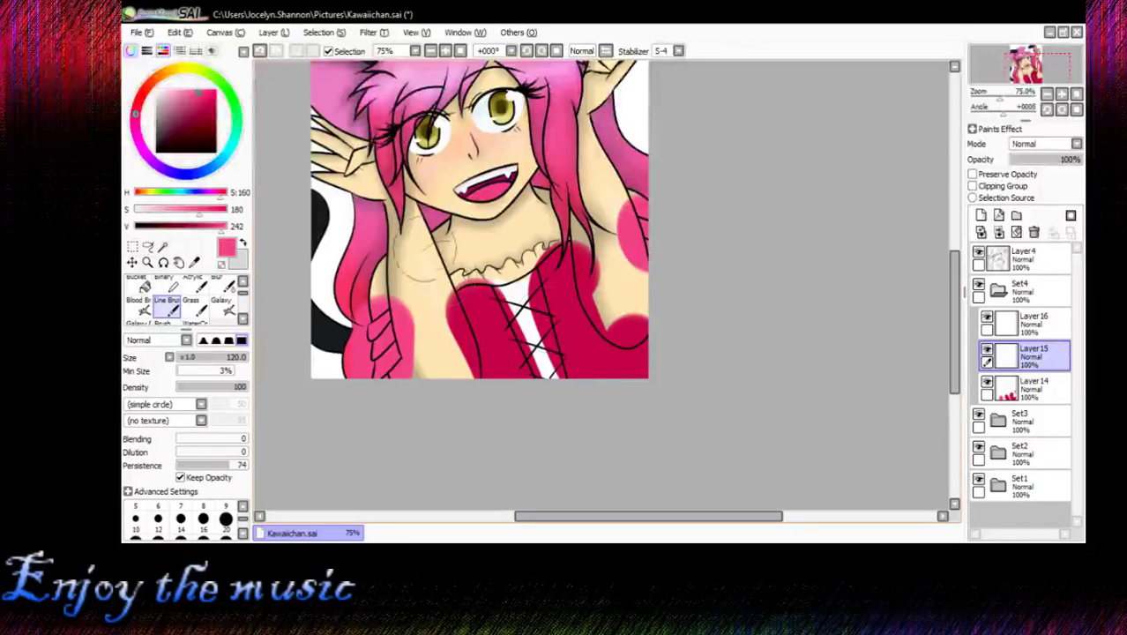
mouse_move(457, 272)
mouse_down()
mouse_move(533, 260)
mouse_move(577, 216)
mouse_up()
Paint the laced centre panel of the bodice near-black, saturation 0 and value 10, on Layer16.
click(1053, 327)
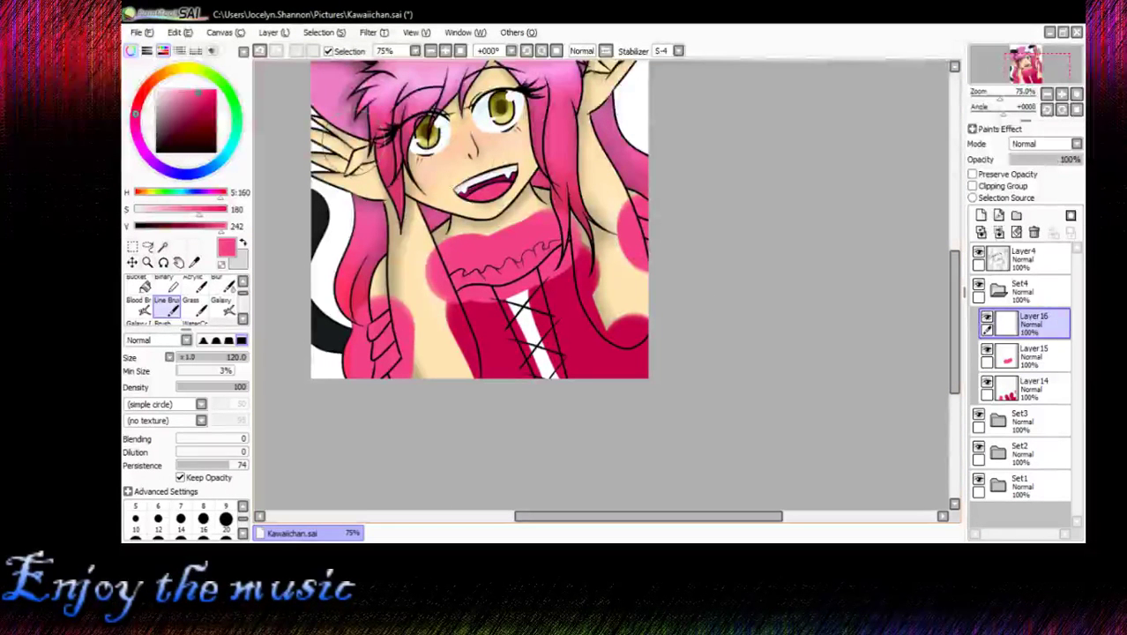
drag(143, 227, 131, 235)
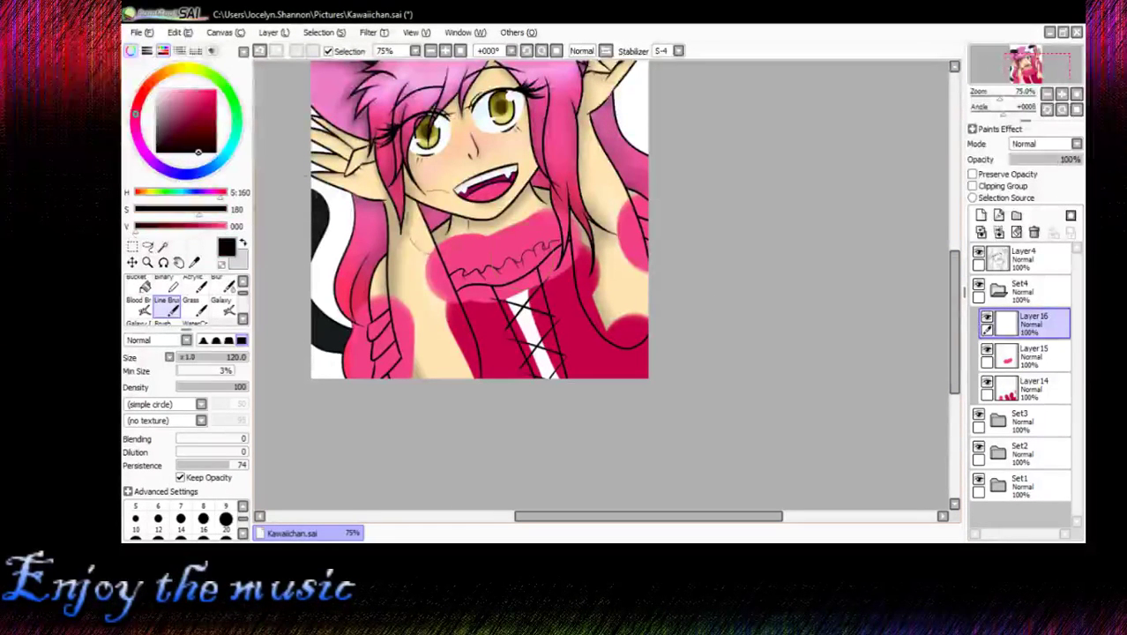
mouse_move(515, 297)
mouse_down()
mouse_move(502, 299)
mouse_move(525, 304)
mouse_move(533, 349)
mouse_up()
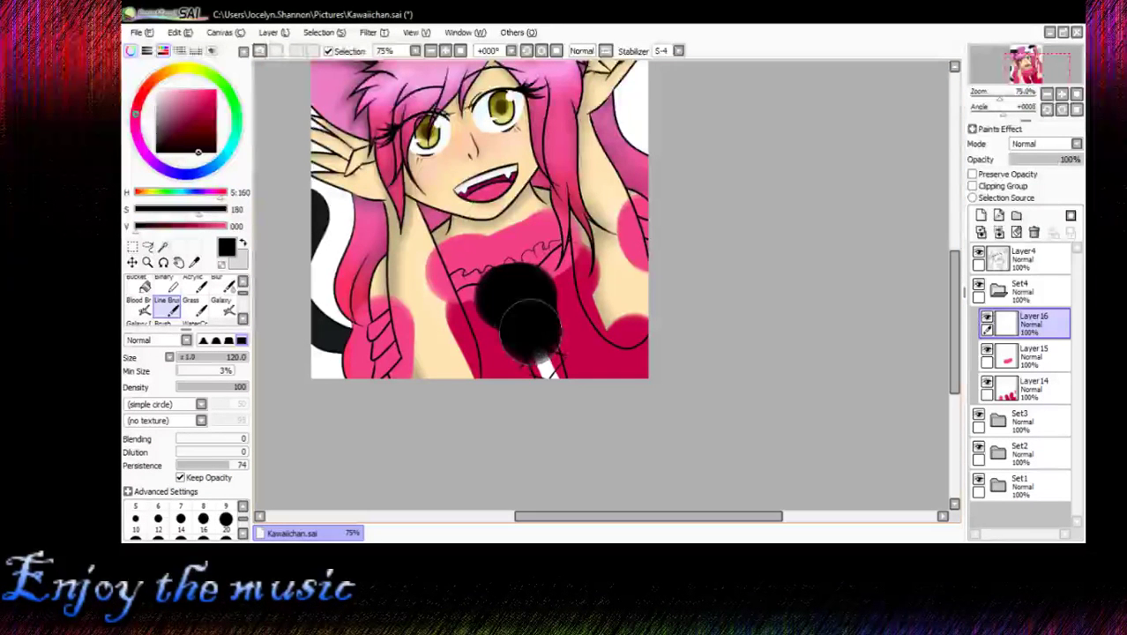
click(260, 51)
click(135, 208)
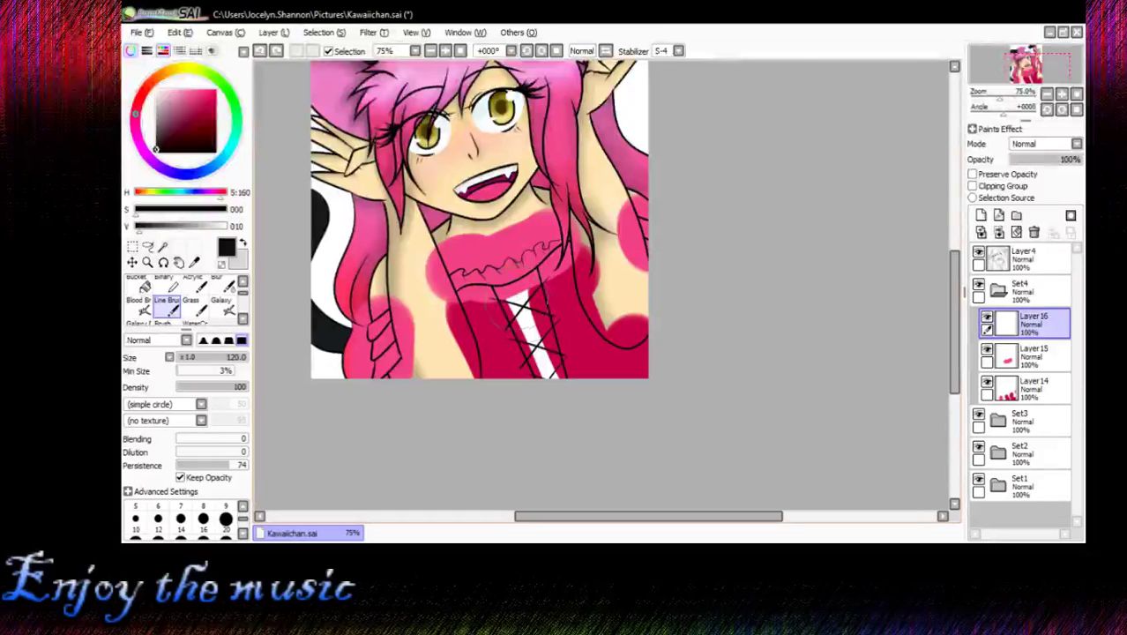
mouse_move(519, 281)
mouse_down()
mouse_move(559, 396)
mouse_move(554, 357)
mouse_up()
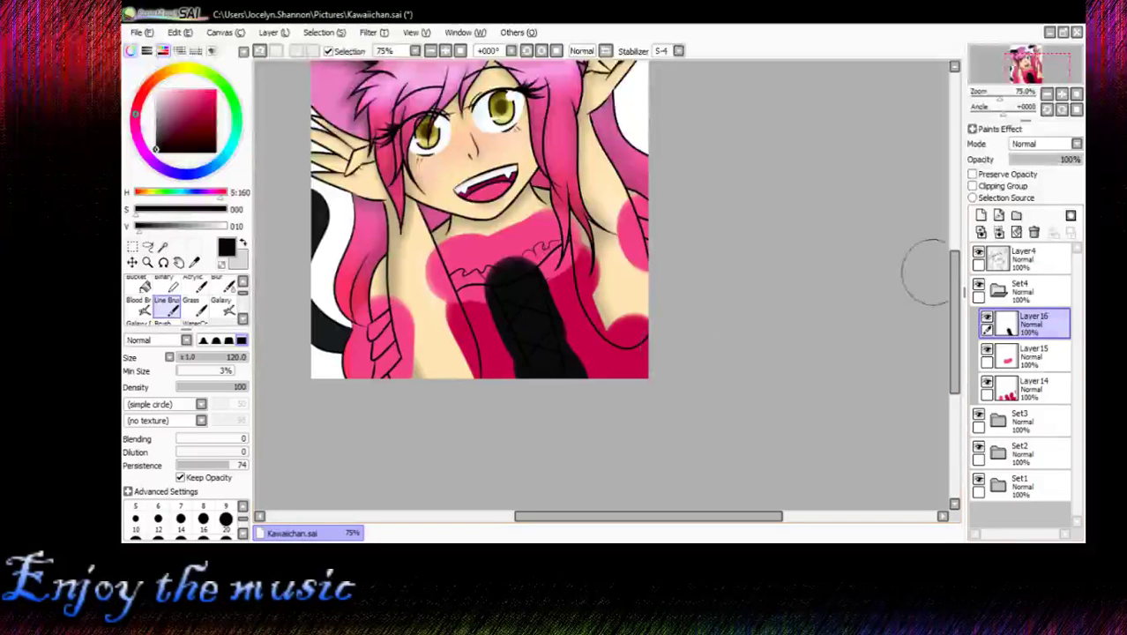
Hide Layer16, Layer15 and the Set3, Set2 and Set1 folders, and make the line art Layer4 the working layer.
click(986, 318)
click(986, 350)
click(1003, 391)
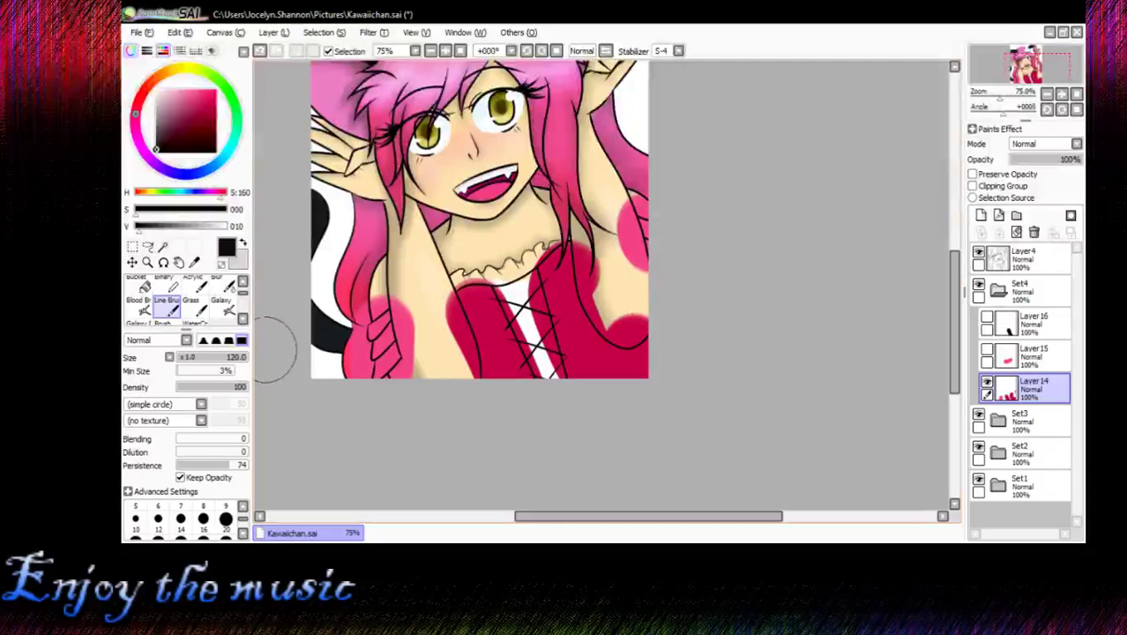
click(1023, 258)
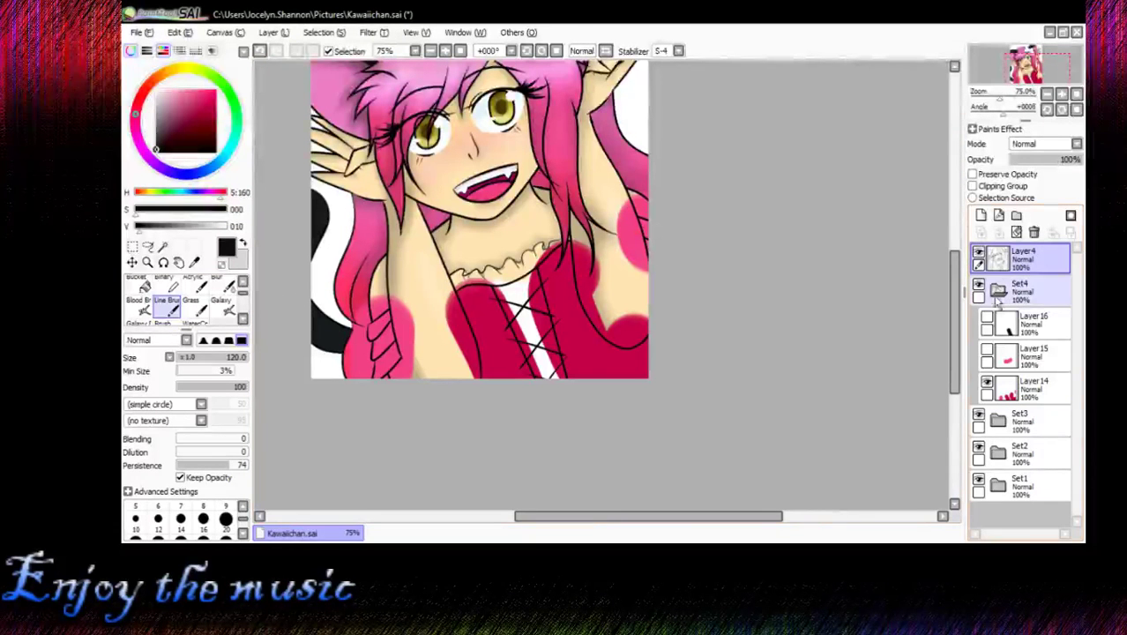
click(978, 414)
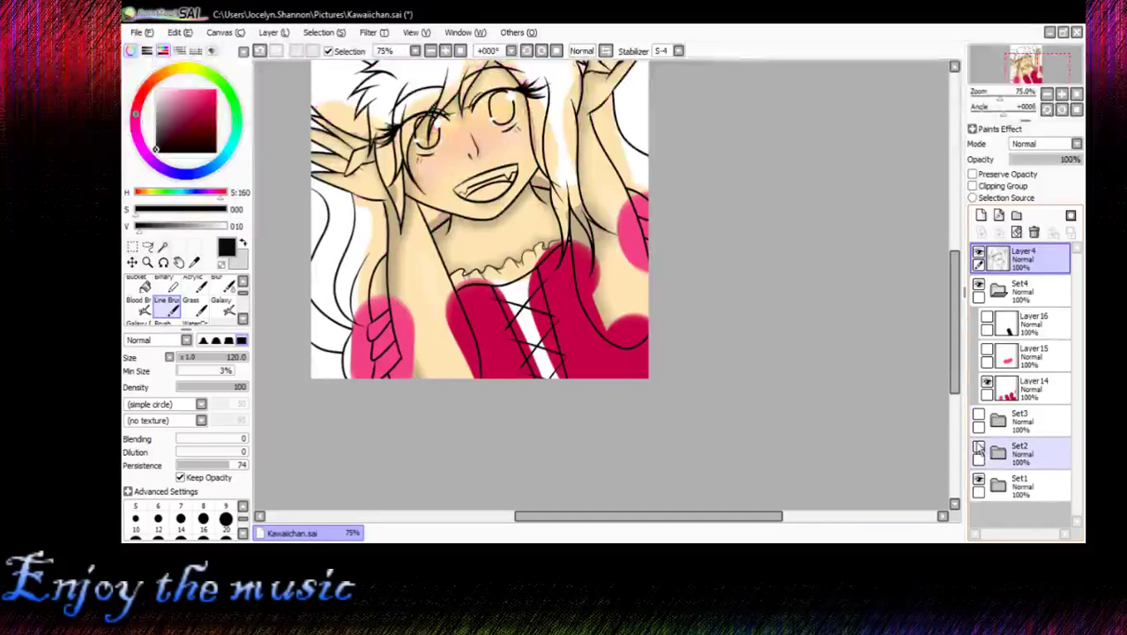
click(978, 447)
click(979, 480)
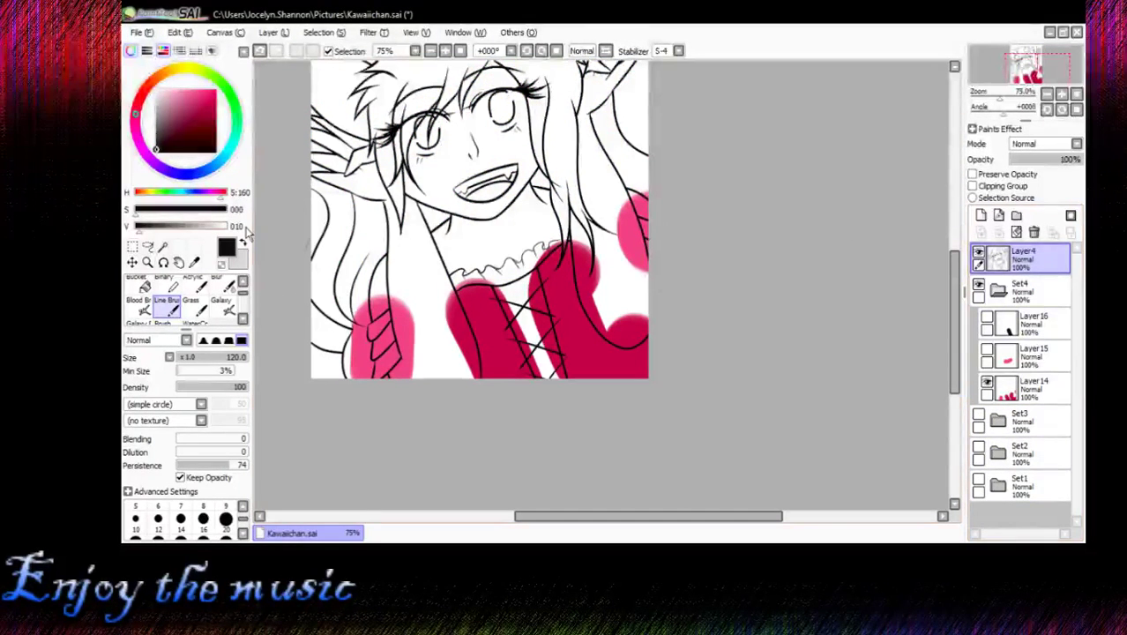
Select the left-hand arm, the hair beside it, the neckline ruffle and the laced centre panel with the Magic Wand.
click(163, 247)
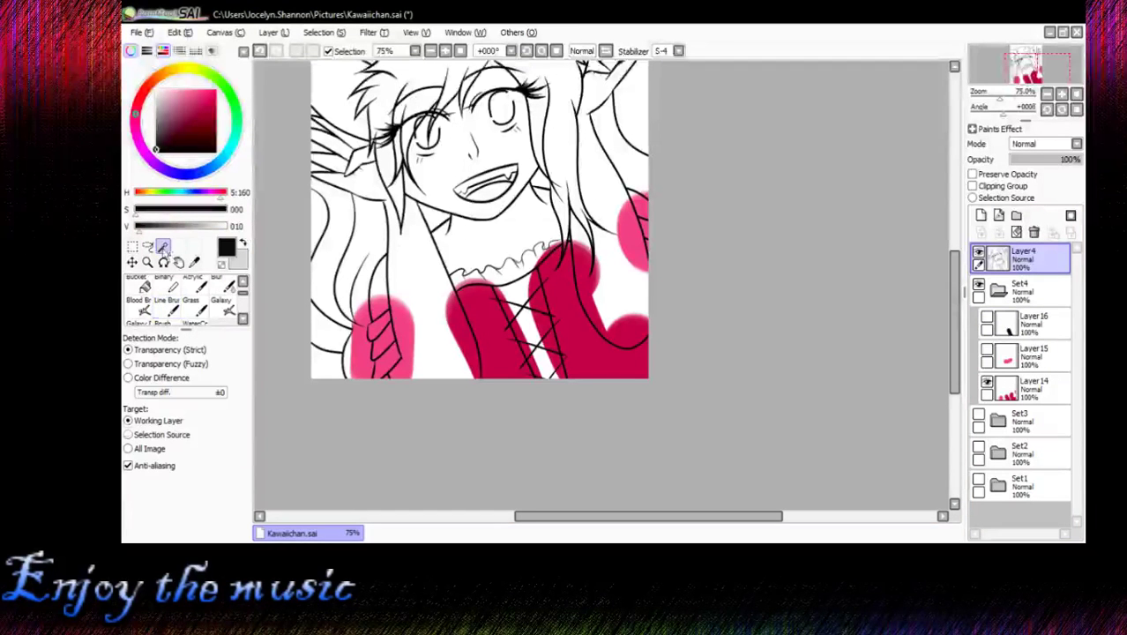
click(359, 367)
click(382, 289)
click(358, 349)
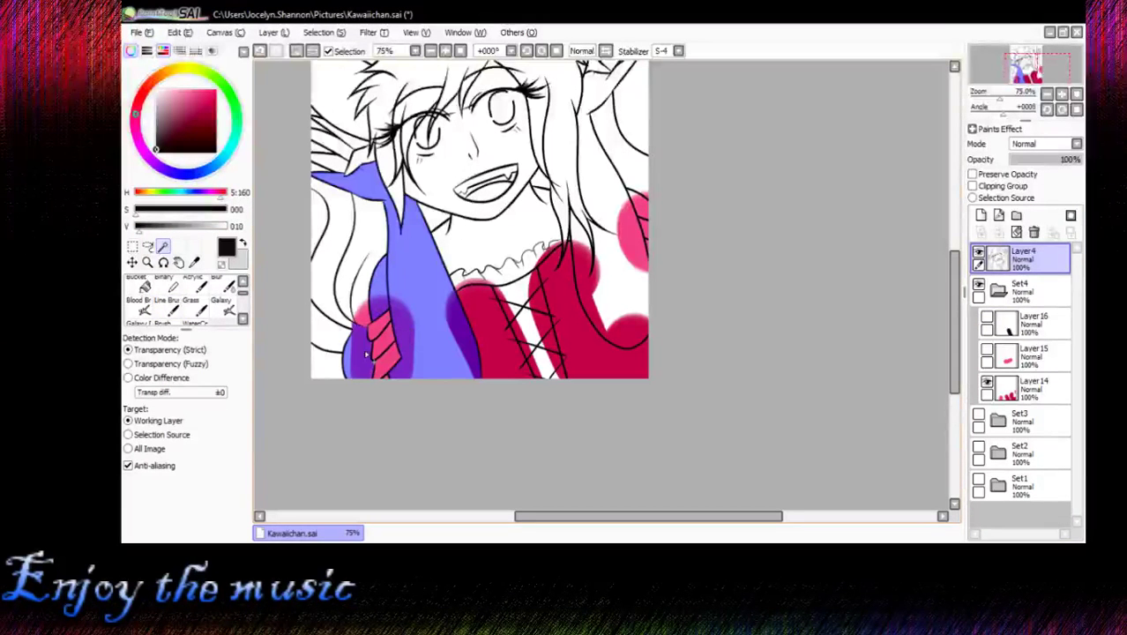
click(363, 310)
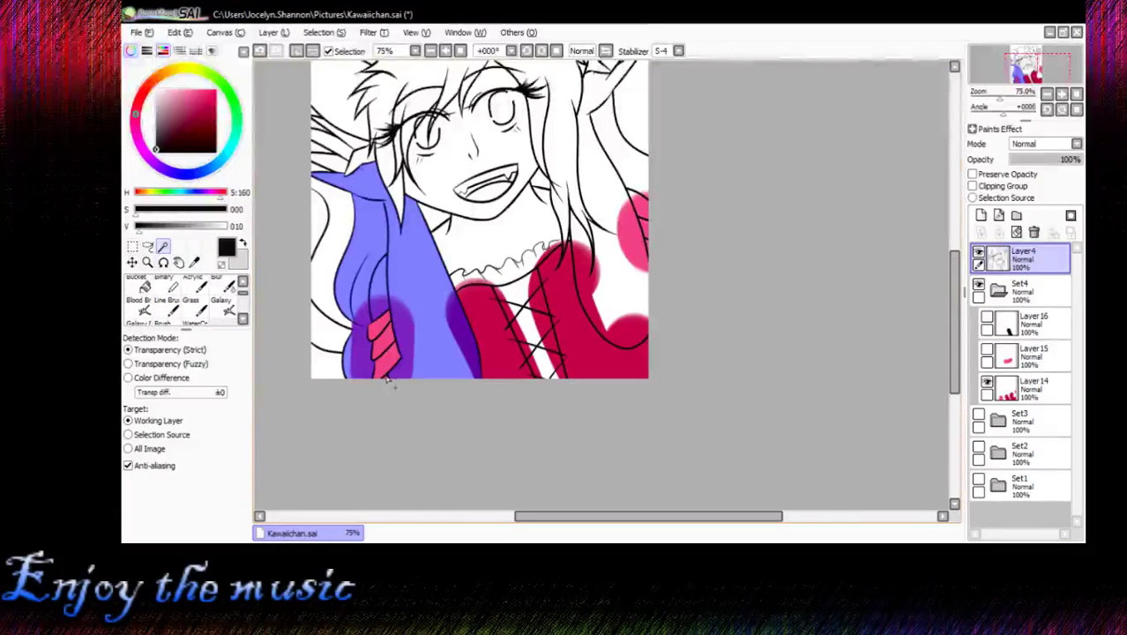
click(494, 281)
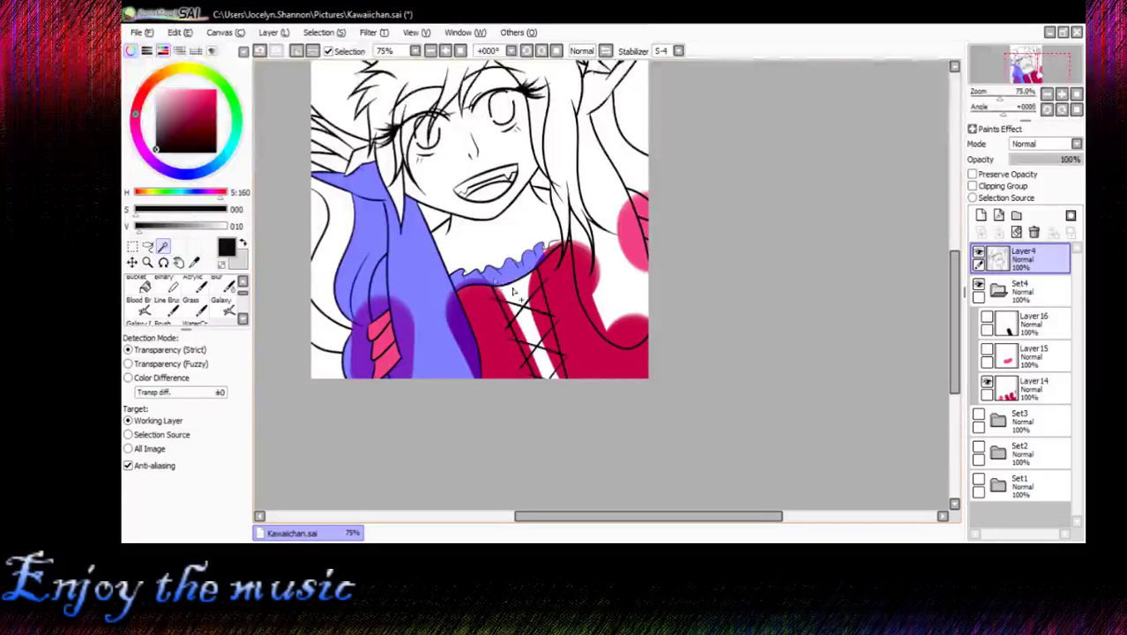
click(527, 319)
click(543, 365)
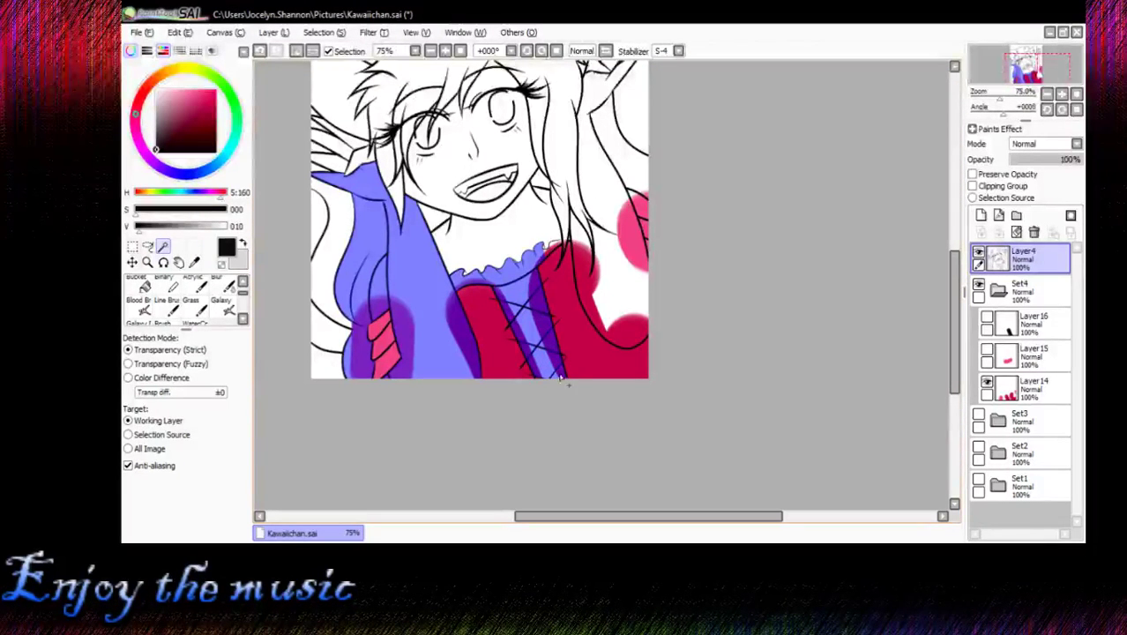
Add the right-hand arm, the area beside it and the hair strands above the bodice to the Magic Wand selection.
click(614, 300)
click(644, 209)
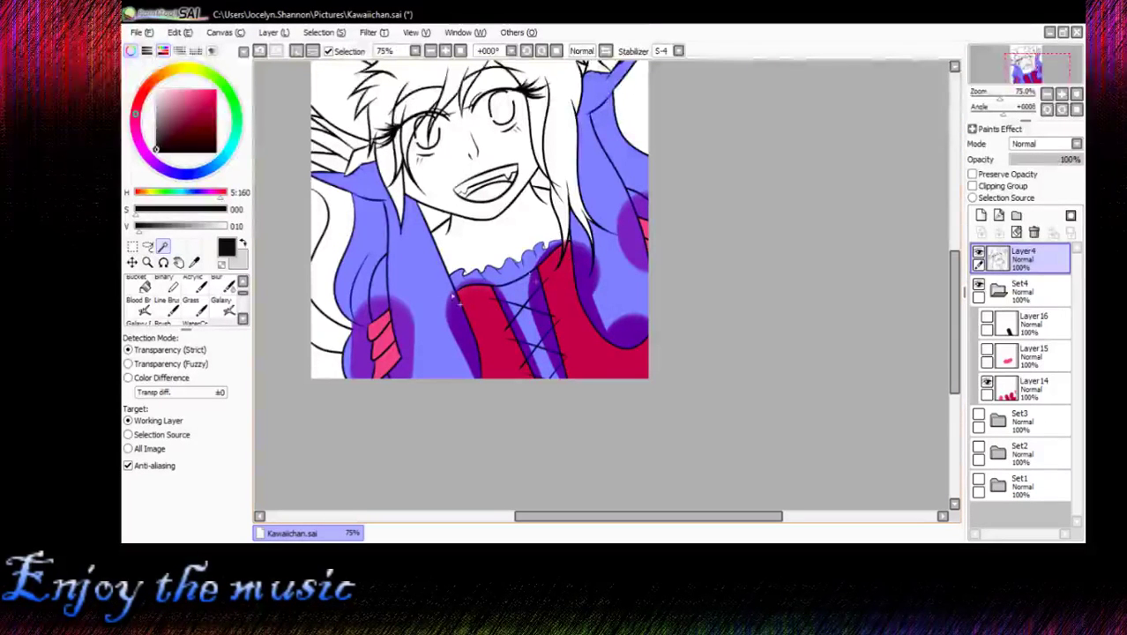
click(445, 52)
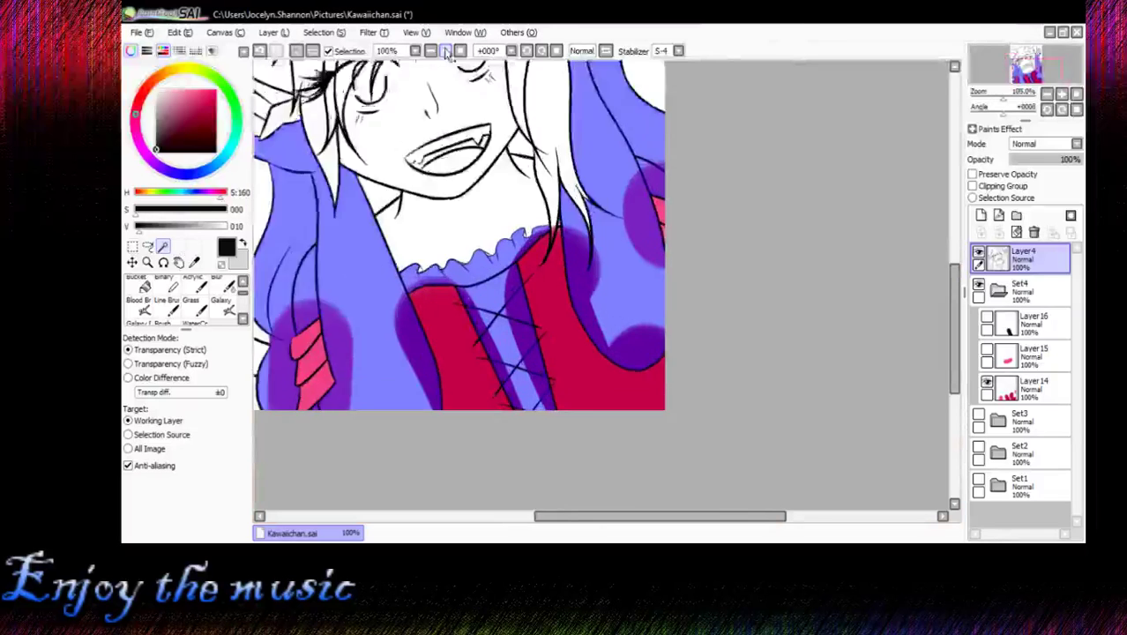
click(445, 52)
click(445, 52)
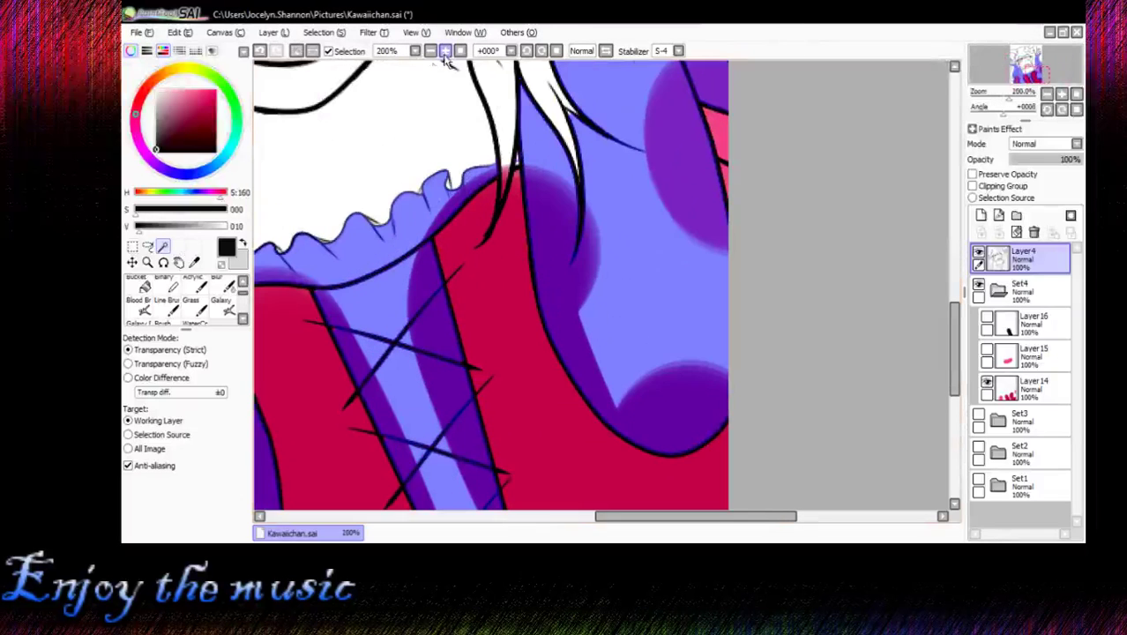
click(503, 128)
Touch up the selection around the hair strands, arms and bodice side panels with the Select pen at size 3.5.
scroll(225, 295, up, 1)
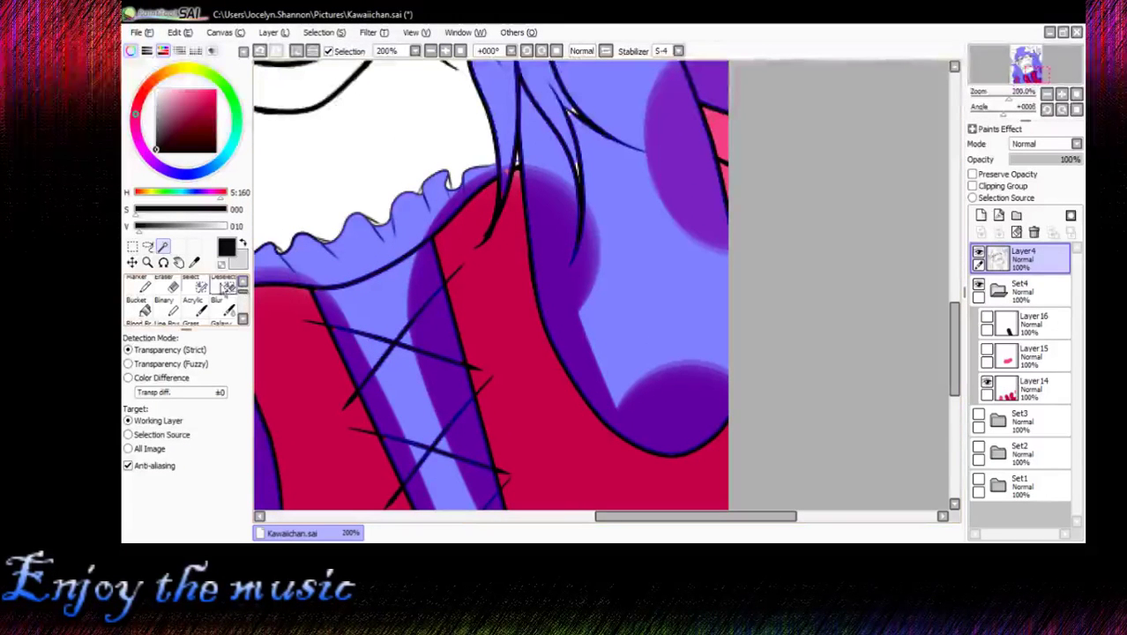
click(201, 286)
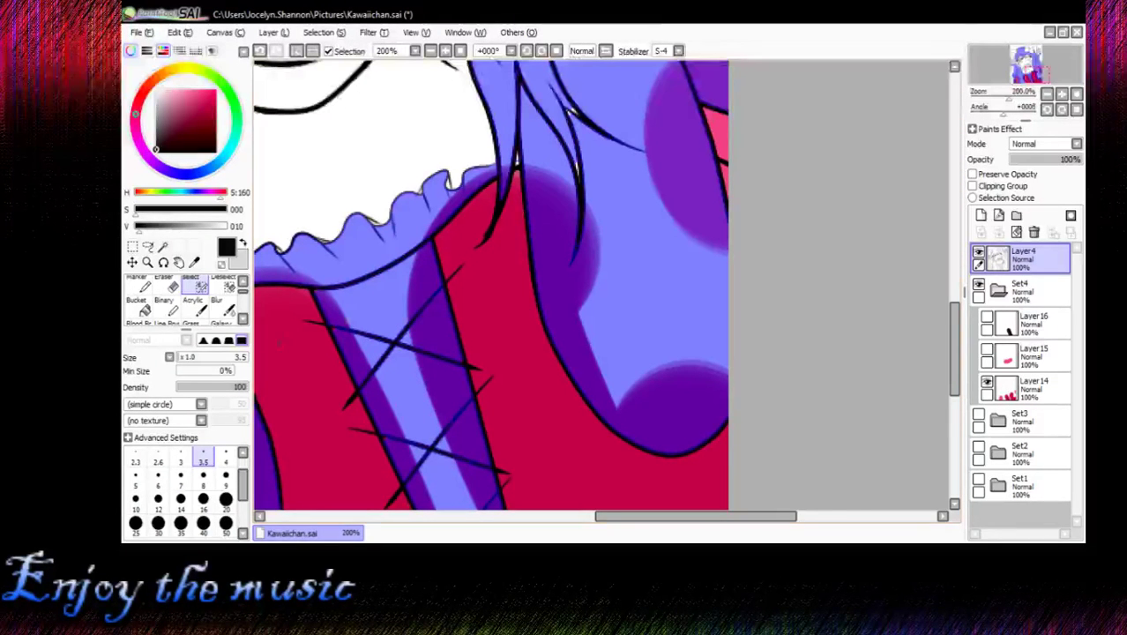
click(179, 263)
drag(457, 289, 276, 344)
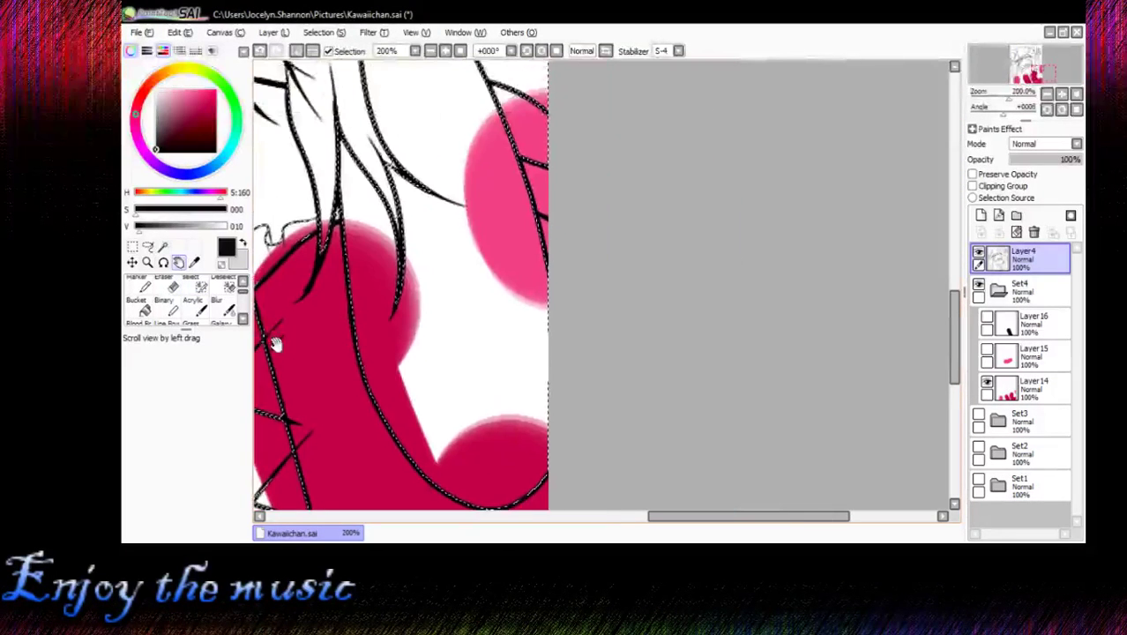
click(202, 286)
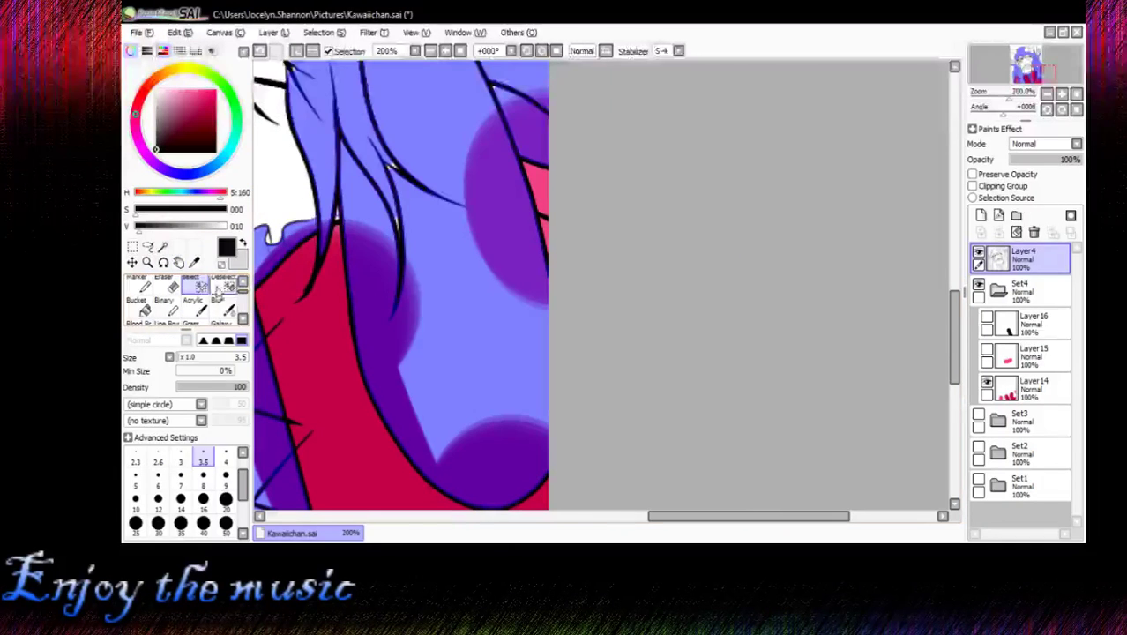
click(180, 263)
drag(309, 289, 514, 207)
drag(310, 301, 528, 268)
drag(311, 264, 441, 250)
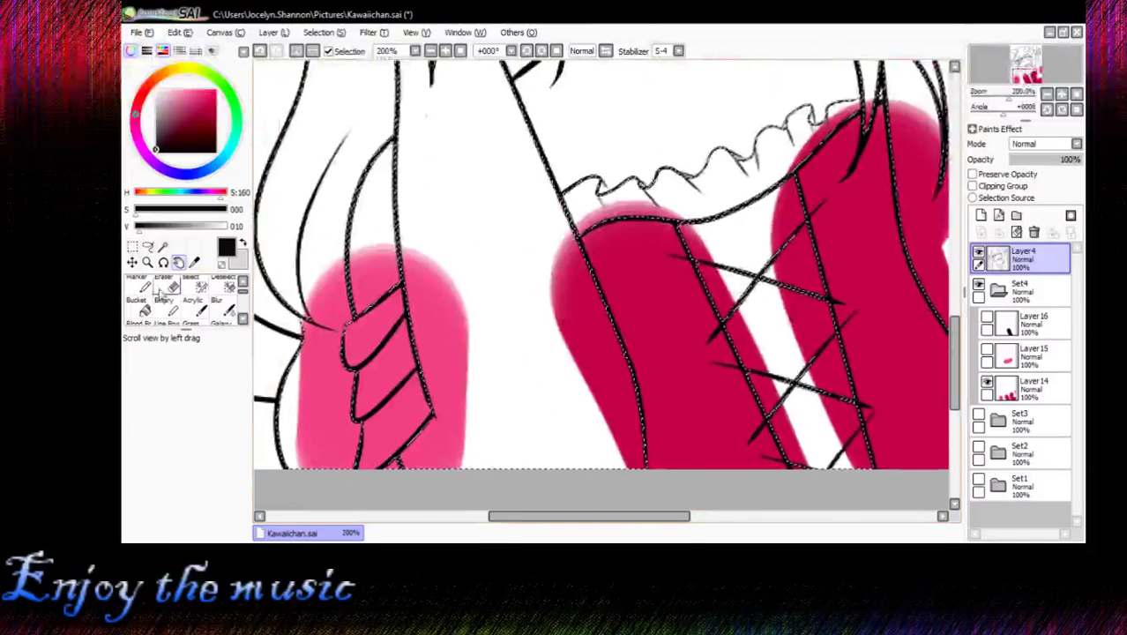
click(202, 287)
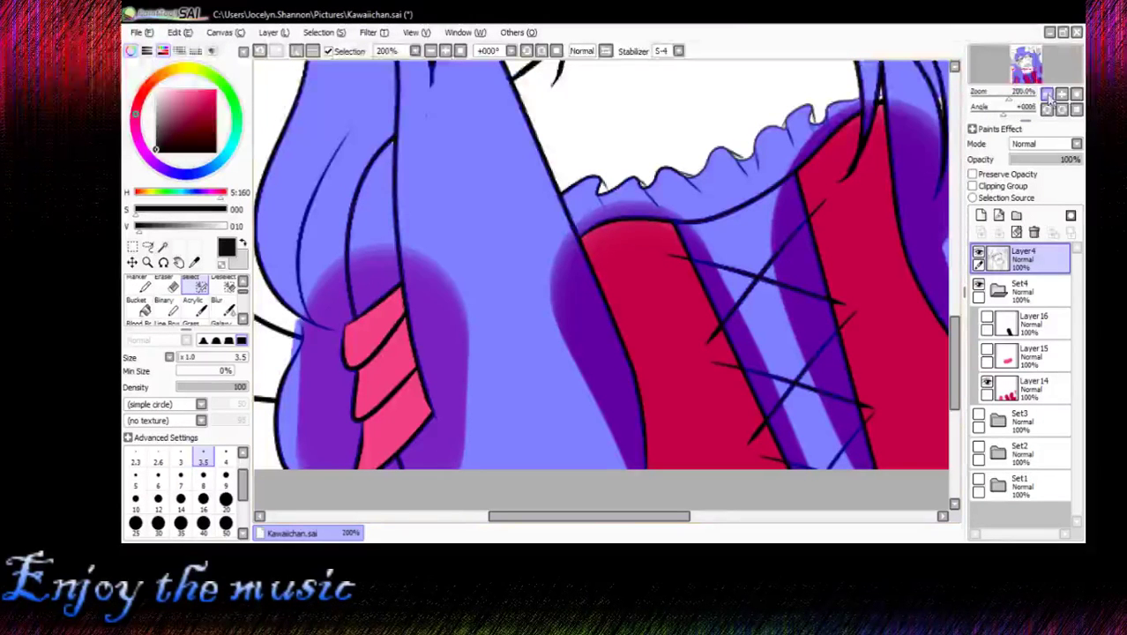
Erase the red and pink overspill outside the bodice panels and sleeve ruffles on Layer14 with a size 120 eraser.
click(1047, 93)
click(1047, 93)
click(1061, 93)
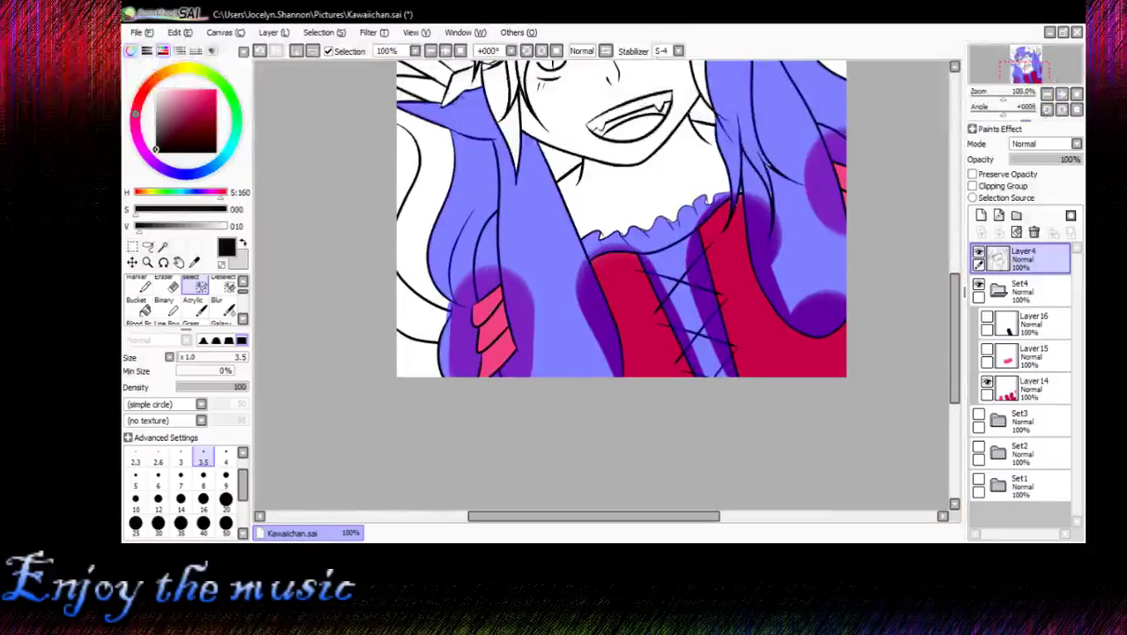
click(1029, 388)
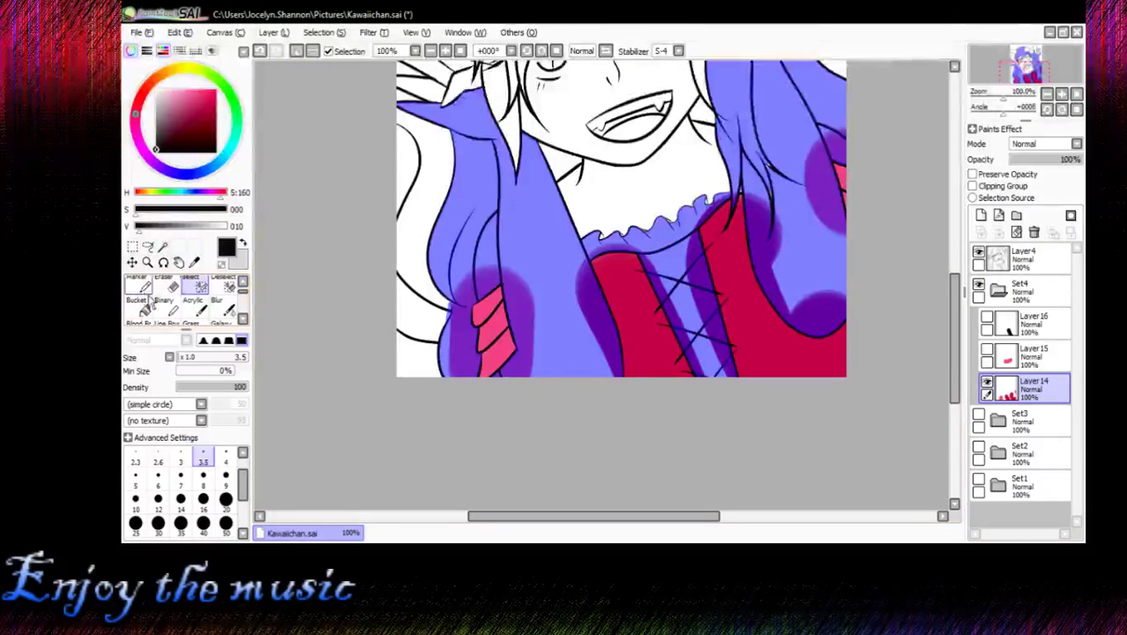
click(164, 284)
click(225, 526)
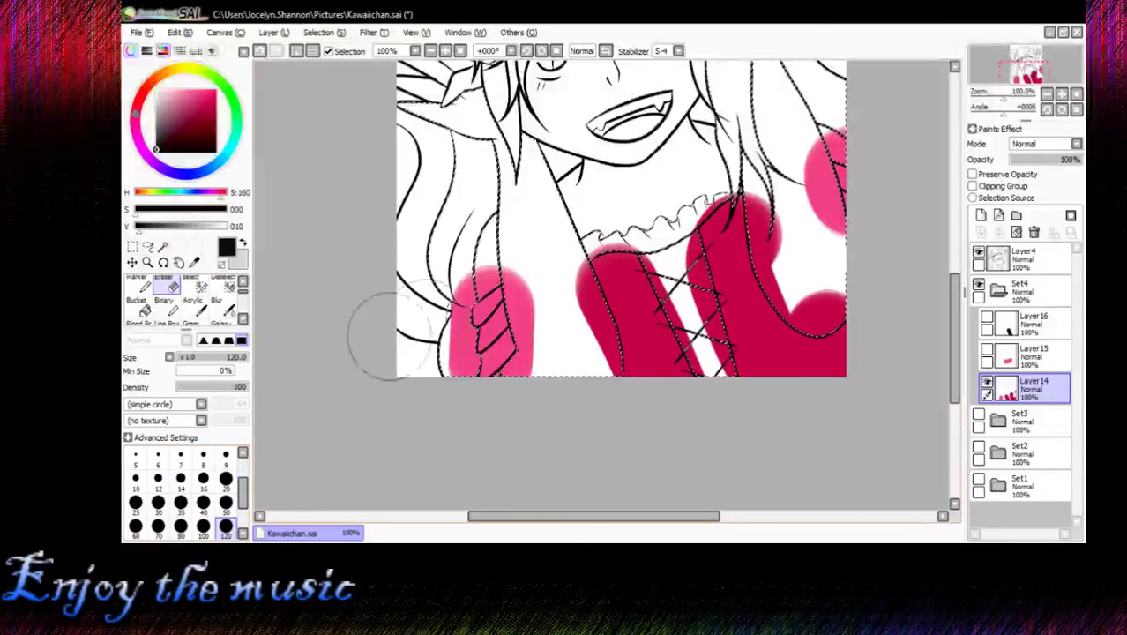
mouse_move(454, 335)
mouse_down()
mouse_move(520, 282)
mouse_move(588, 353)
mouse_move(664, 381)
mouse_move(750, 255)
mouse_move(797, 264)
mouse_move(807, 282)
mouse_move(830, 156)
mouse_move(794, 168)
mouse_move(831, 328)
mouse_up()
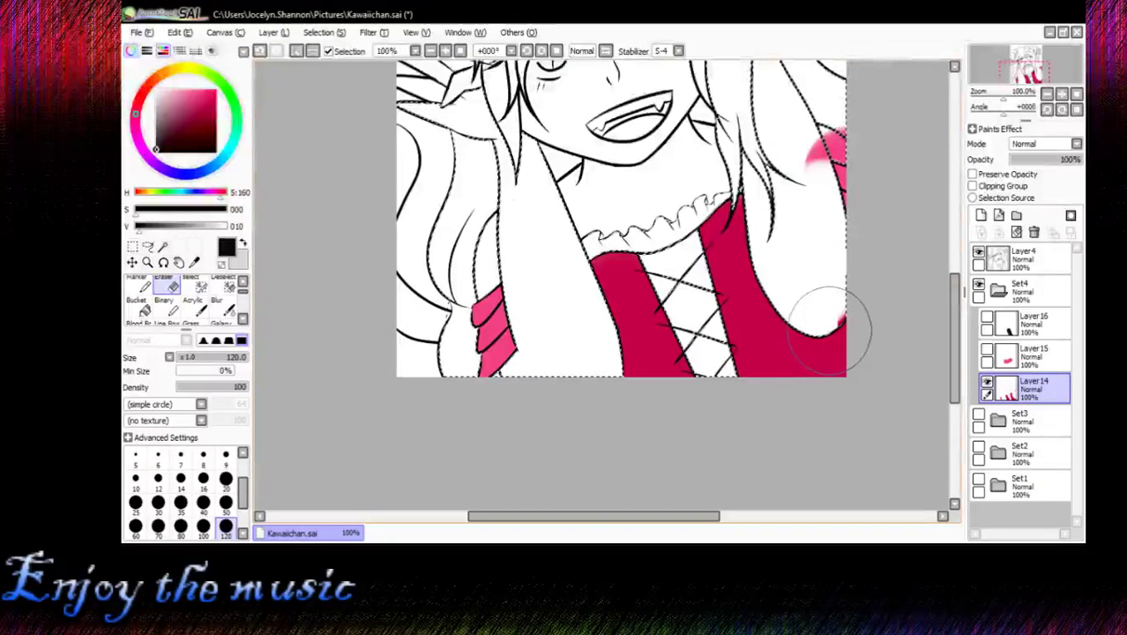
mouse_move(828, 326)
mouse_down()
mouse_move(864, 185)
mouse_move(853, 159)
mouse_move(802, 145)
mouse_up()
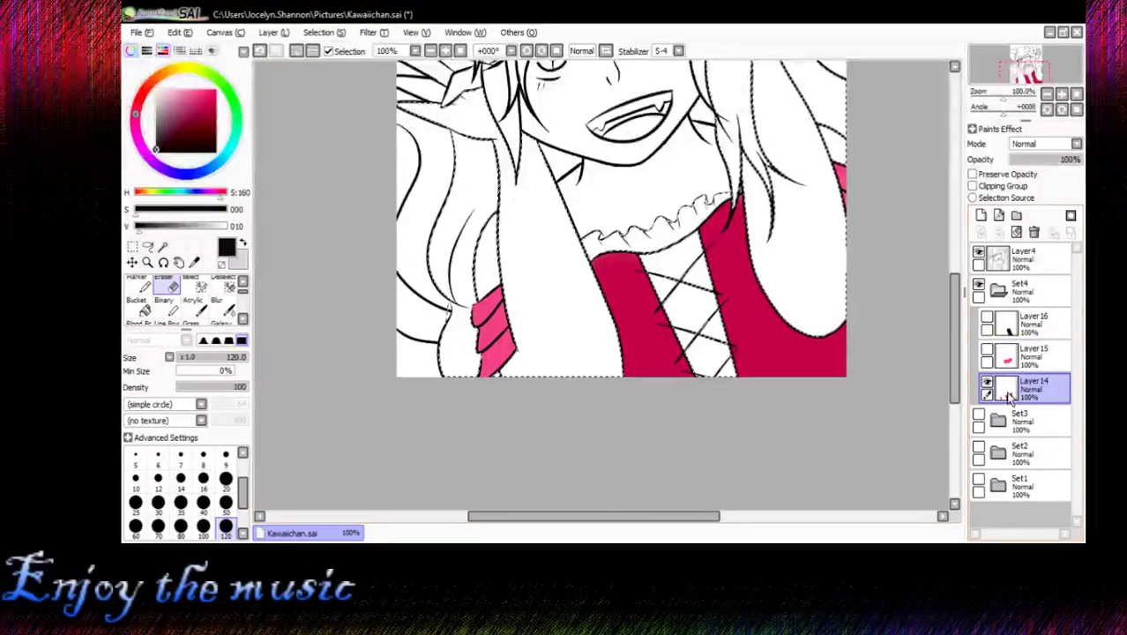
Show Layer15, make it the working layer and erase its pink overspill on the chest above the neckline ruffle.
click(987, 351)
click(1004, 362)
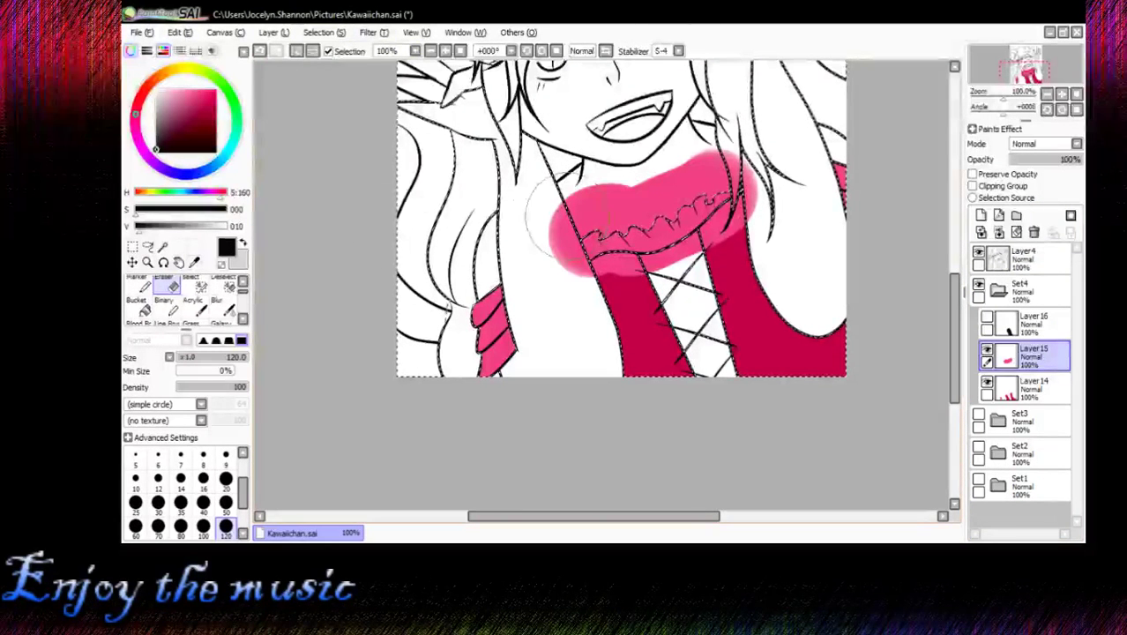
drag(549, 238, 564, 265)
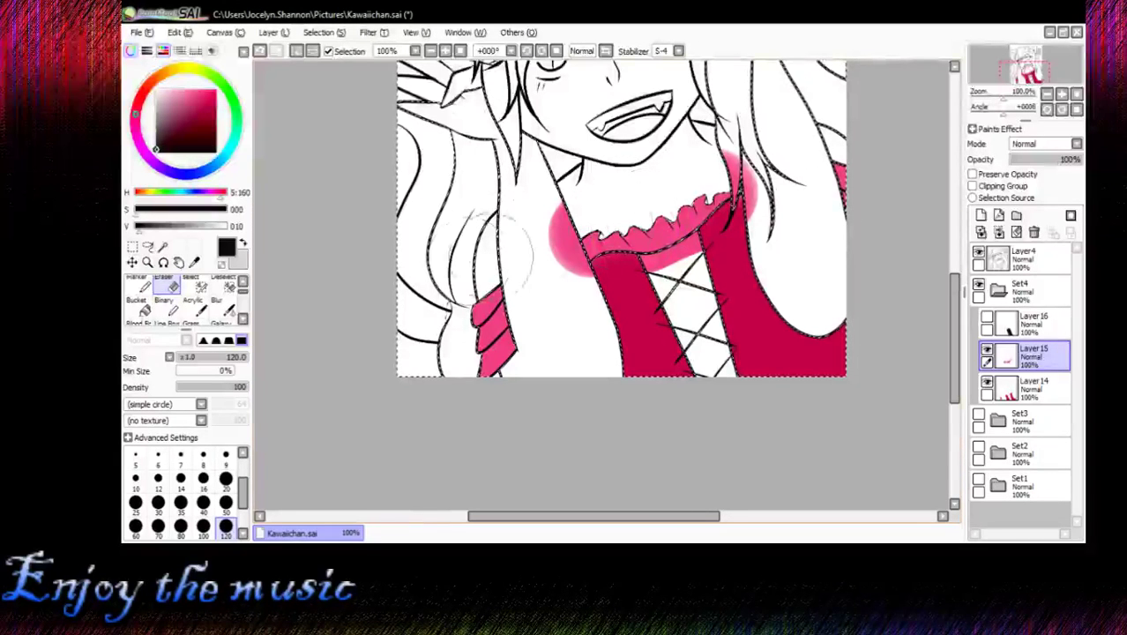
click(340, 37)
click(340, 50)
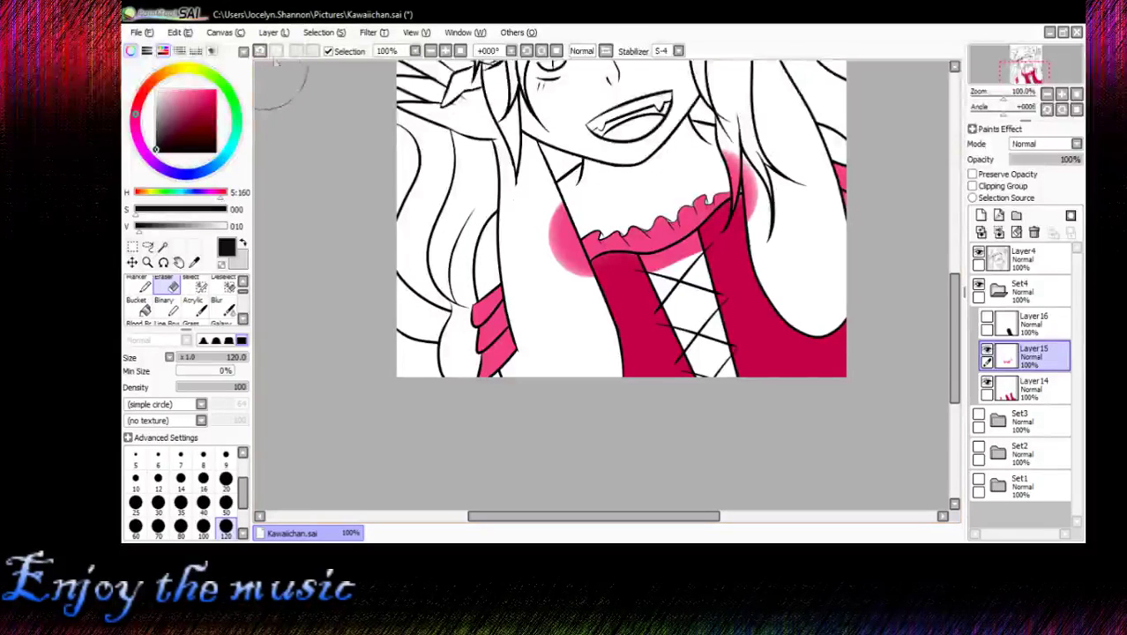
key(ctrl+z)
key(ctrl+z)
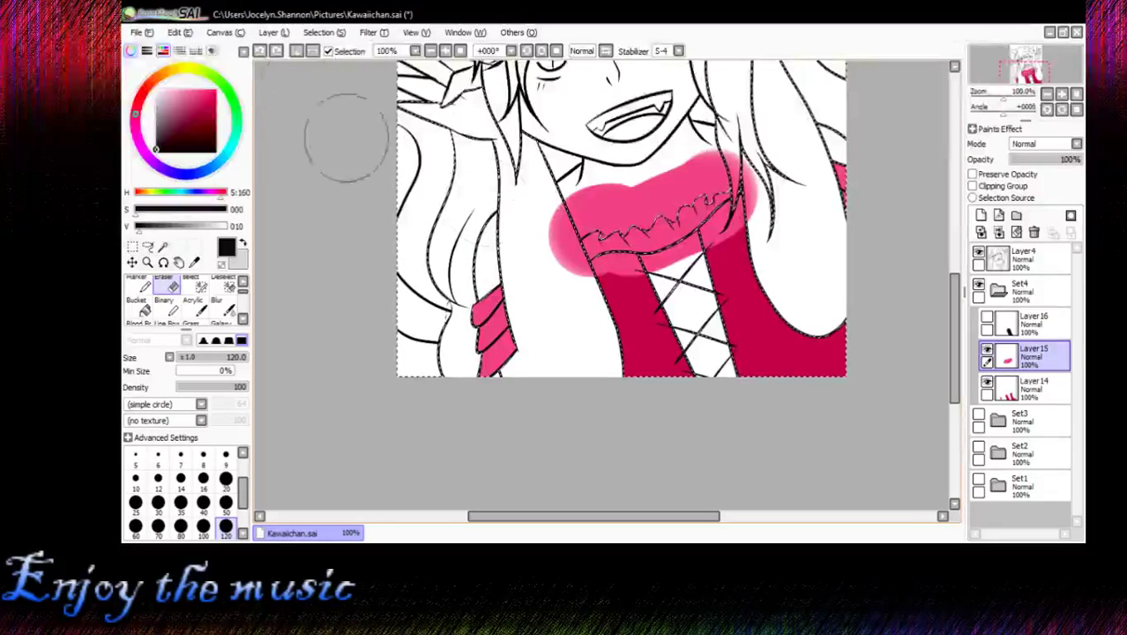
click(277, 51)
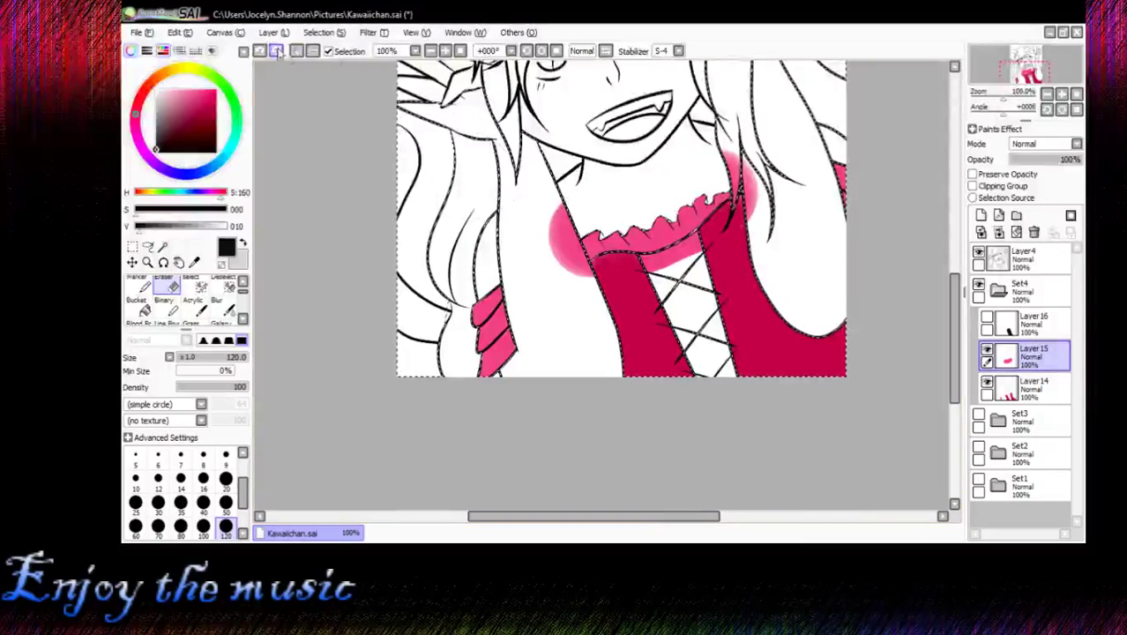
Invert the selection and erase Layer15's pink overspill on the left-hand arm with a size 50 eraser.
click(336, 33)
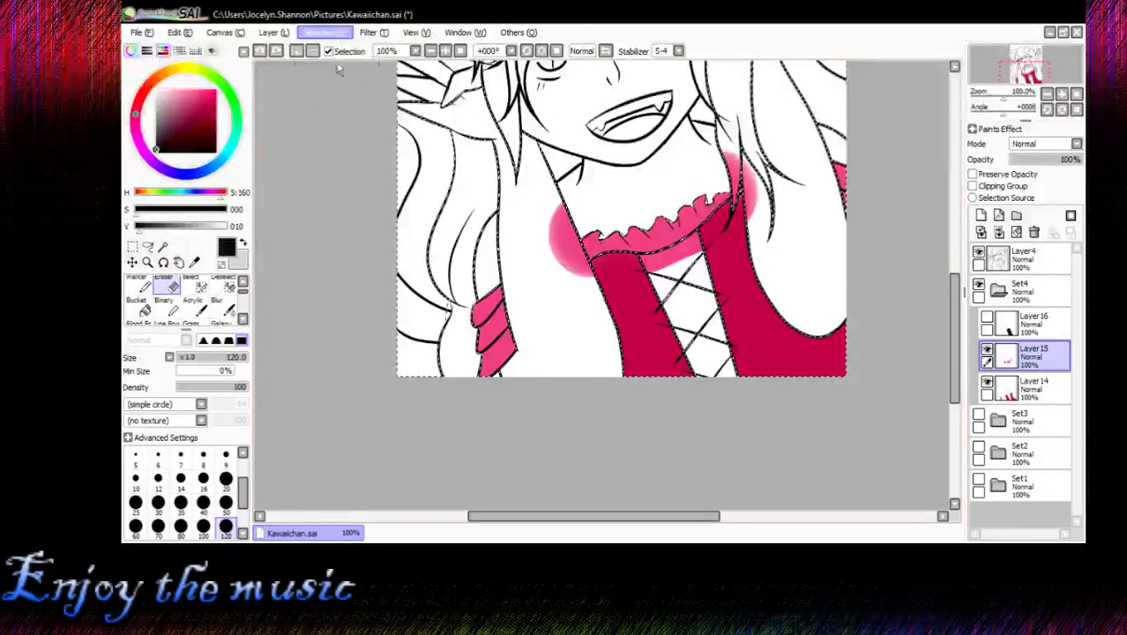
click(338, 67)
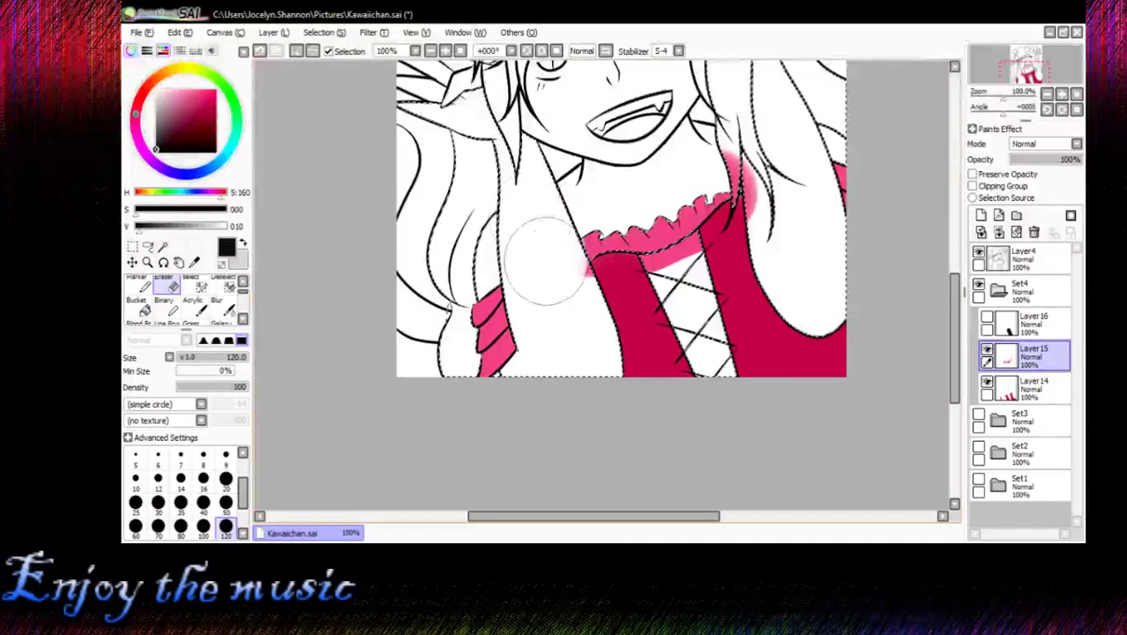
drag(564, 299, 536, 239)
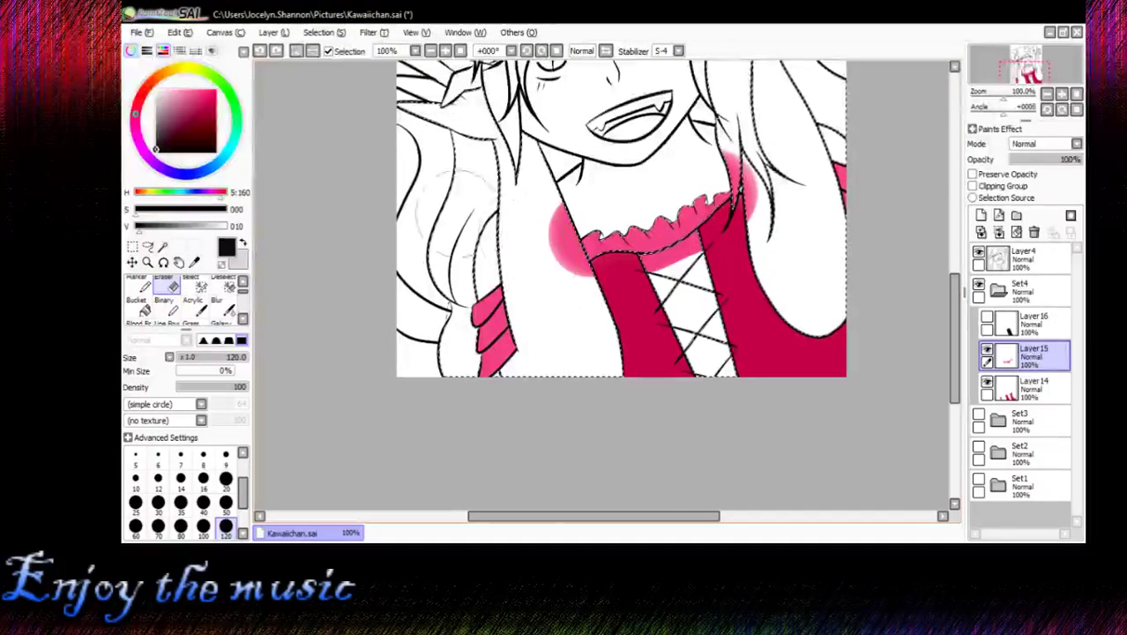
click(225, 456)
key(ctrl+plus)
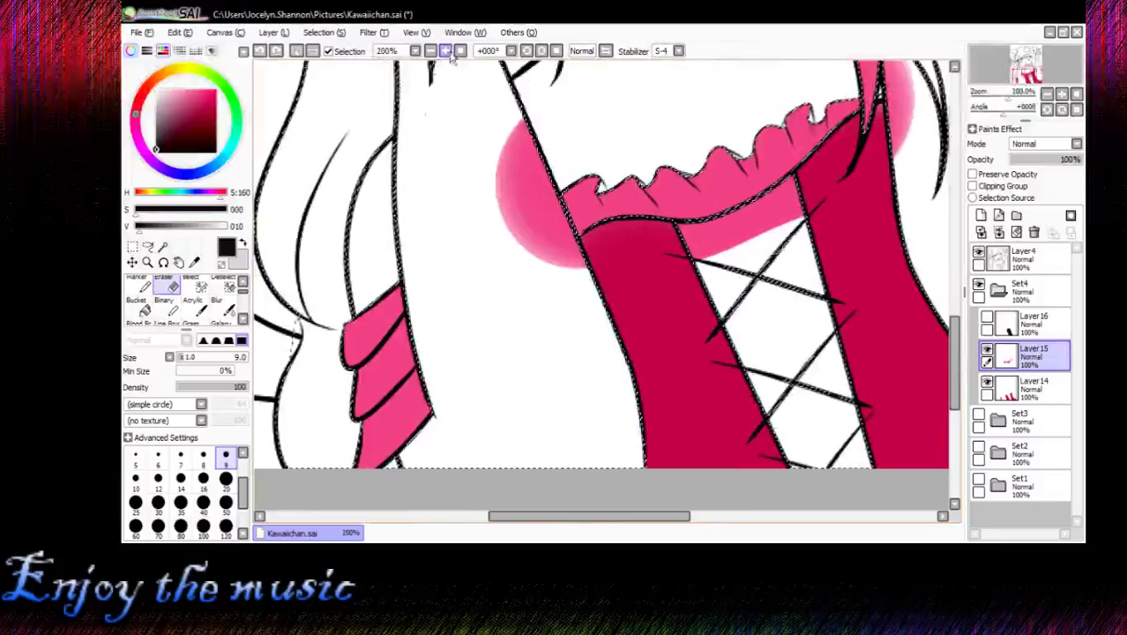
click(226, 501)
mouse_move(490, 222)
mouse_down()
mouse_move(513, 236)
mouse_move(490, 150)
mouse_move(505, 163)
mouse_move(444, 88)
mouse_move(432, 132)
mouse_move(523, 143)
mouse_move(516, 167)
mouse_move(513, 138)
mouse_move(498, 185)
mouse_move(535, 274)
mouse_move(520, 240)
mouse_move(562, 282)
mouse_move(517, 168)
mouse_move(508, 199)
mouse_up()
Erase Layer15's pink overspill on the hair strands and arm beside the ruffle's right-hand end, and clear the selection.
key(space)
drag(605, 207, 324, 321)
click(167, 285)
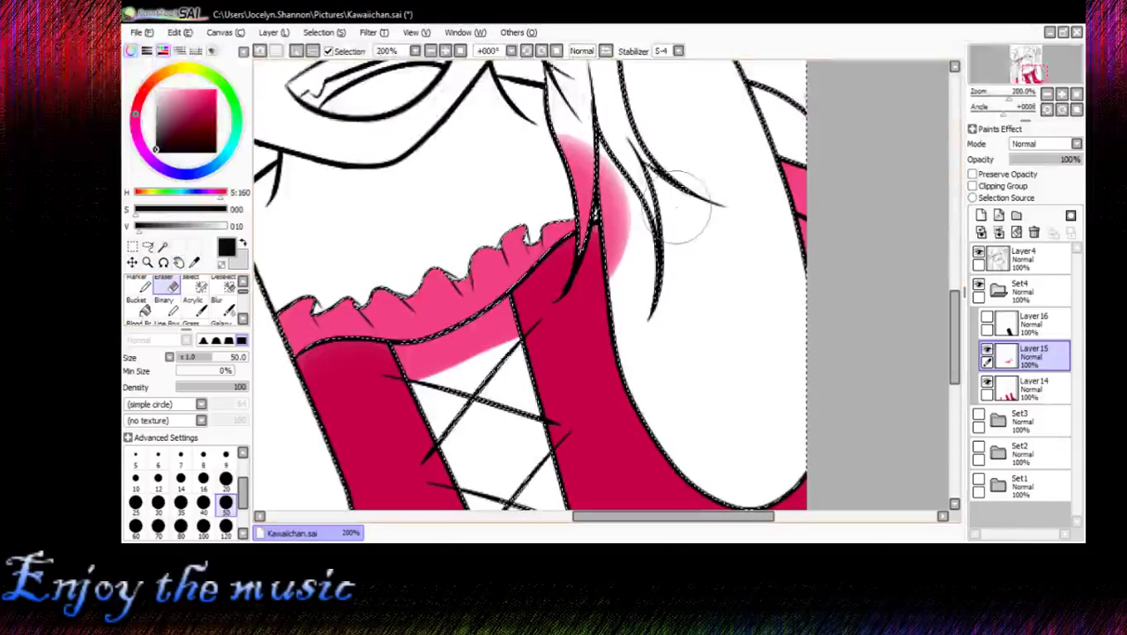
drag(640, 211, 624, 249)
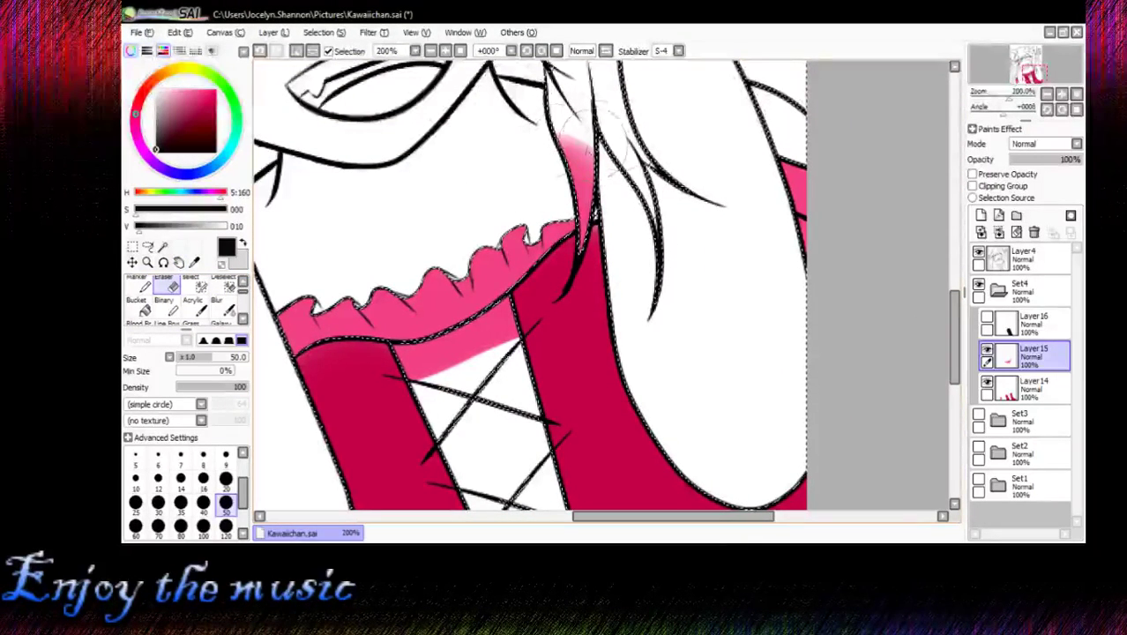
mouse_move(565, 168)
mouse_down()
mouse_move(595, 158)
mouse_move(628, 172)
mouse_move(612, 204)
mouse_move(624, 231)
mouse_move(617, 275)
mouse_up()
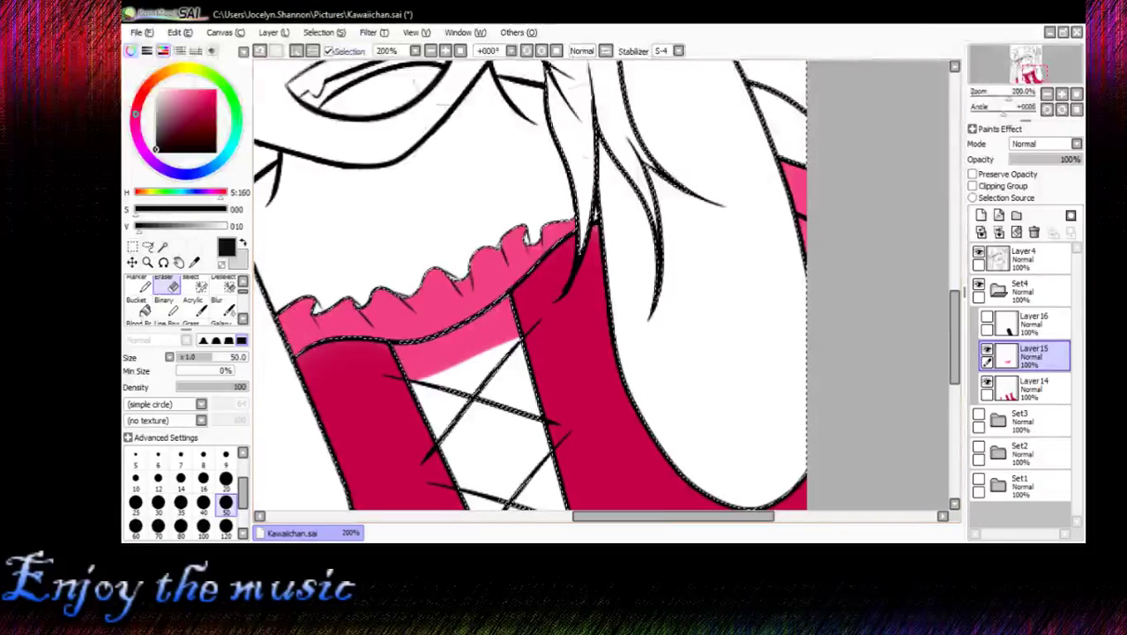
key(ctrl+d)
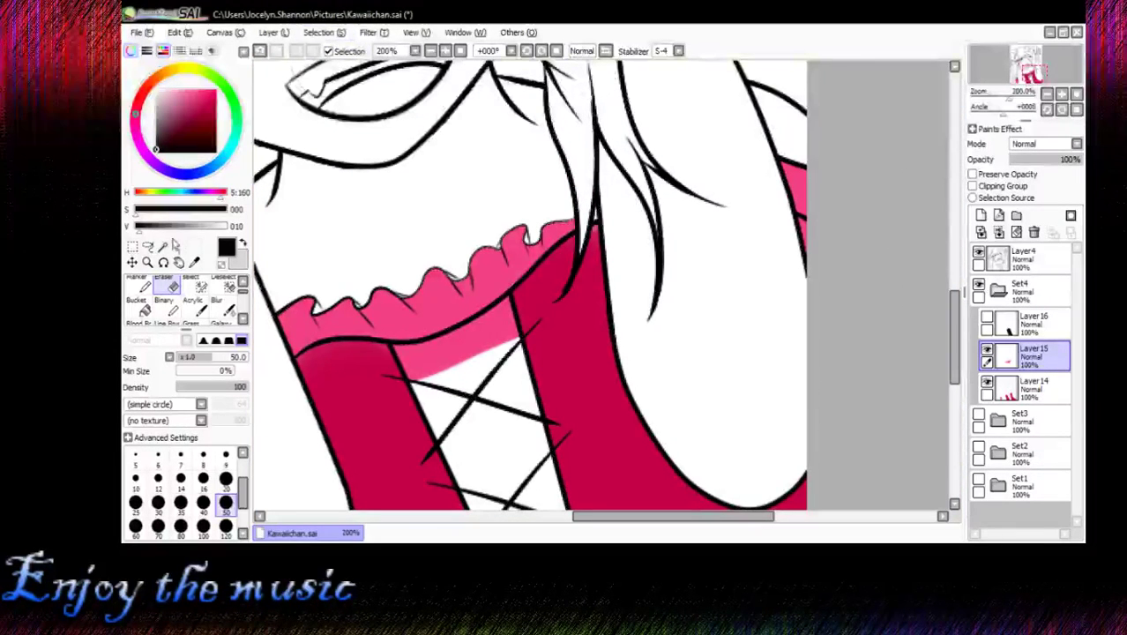
Sample the ruffle's pink and fill gaps along the right-hand part of its upper edge with the line brush at size 4.
click(194, 263)
click(350, 318)
click(171, 323)
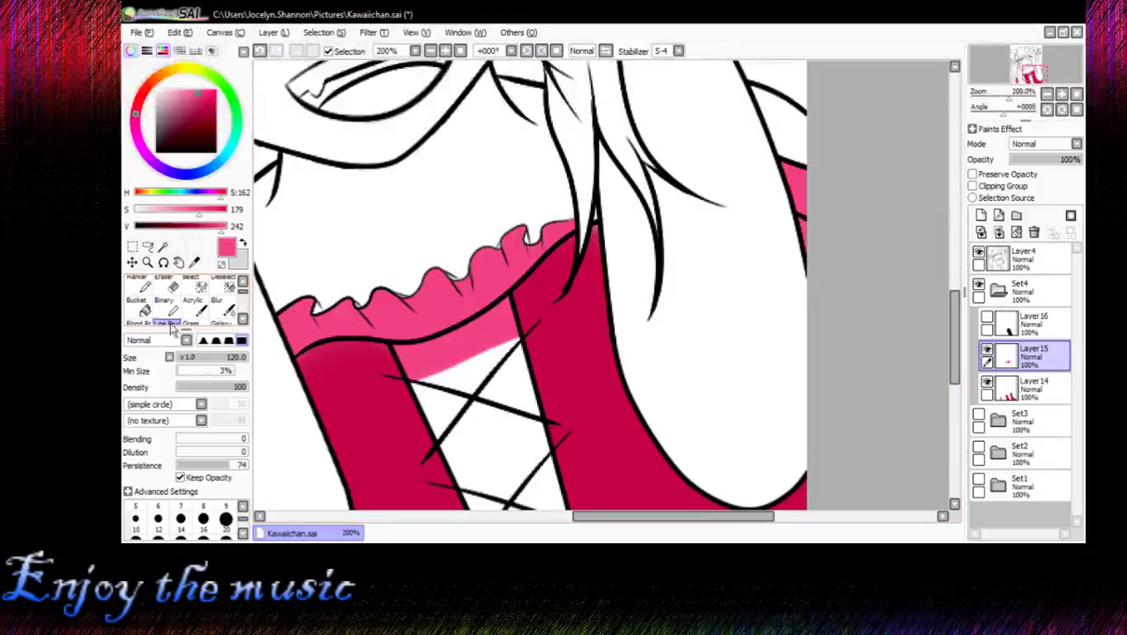
scroll(227, 520, up, 2)
click(226, 518)
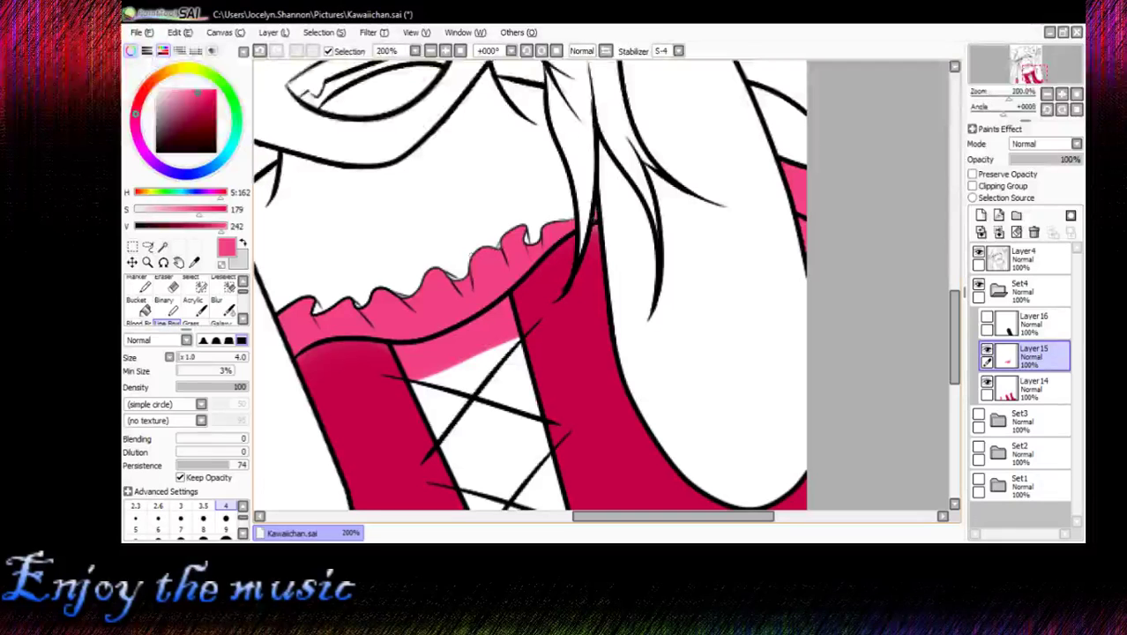
click(173, 286)
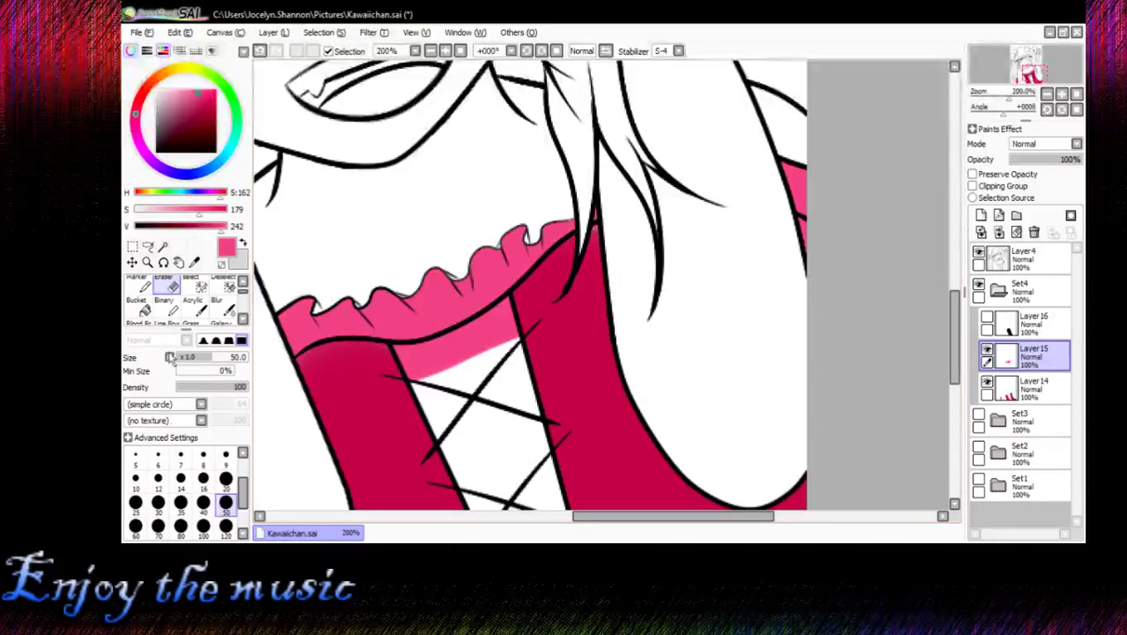
click(203, 455)
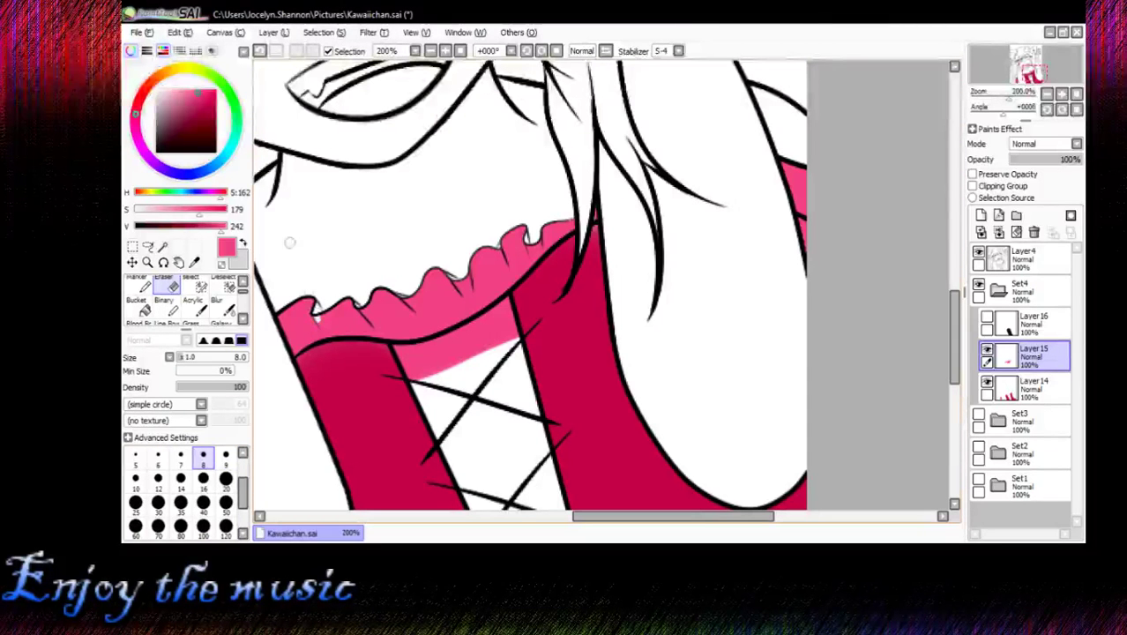
click(164, 323)
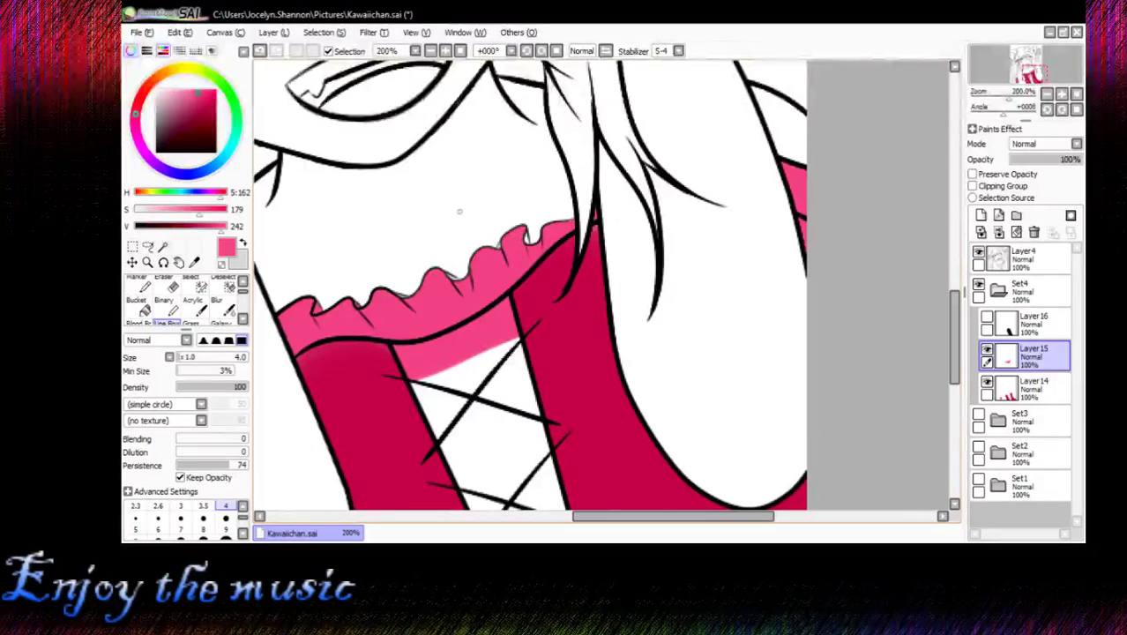
click(430, 51)
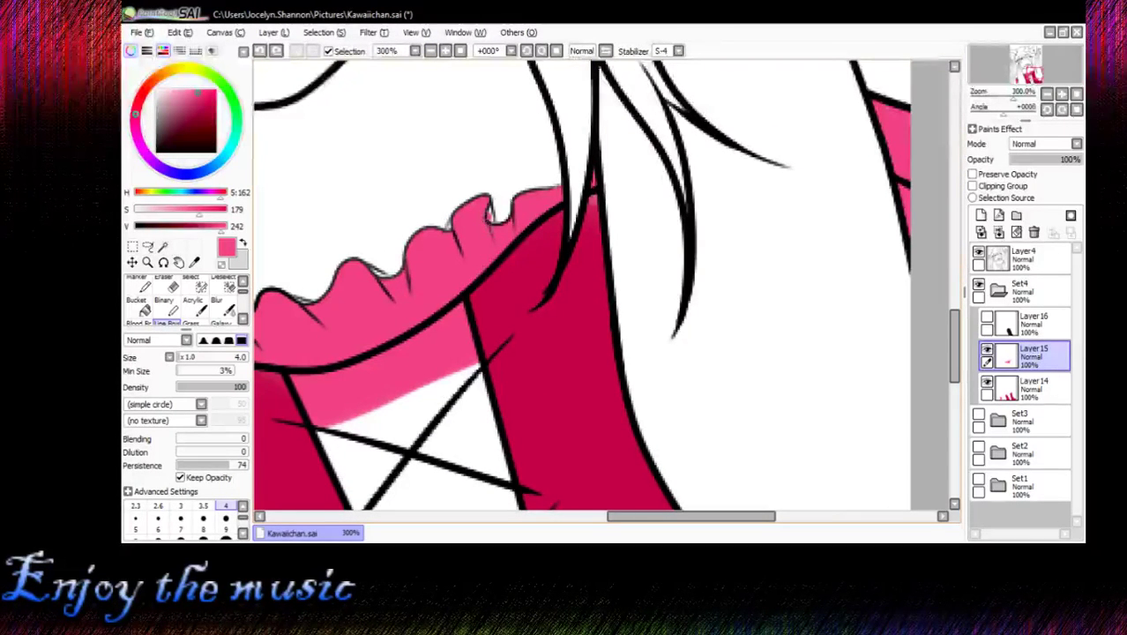
drag(455, 228, 473, 232)
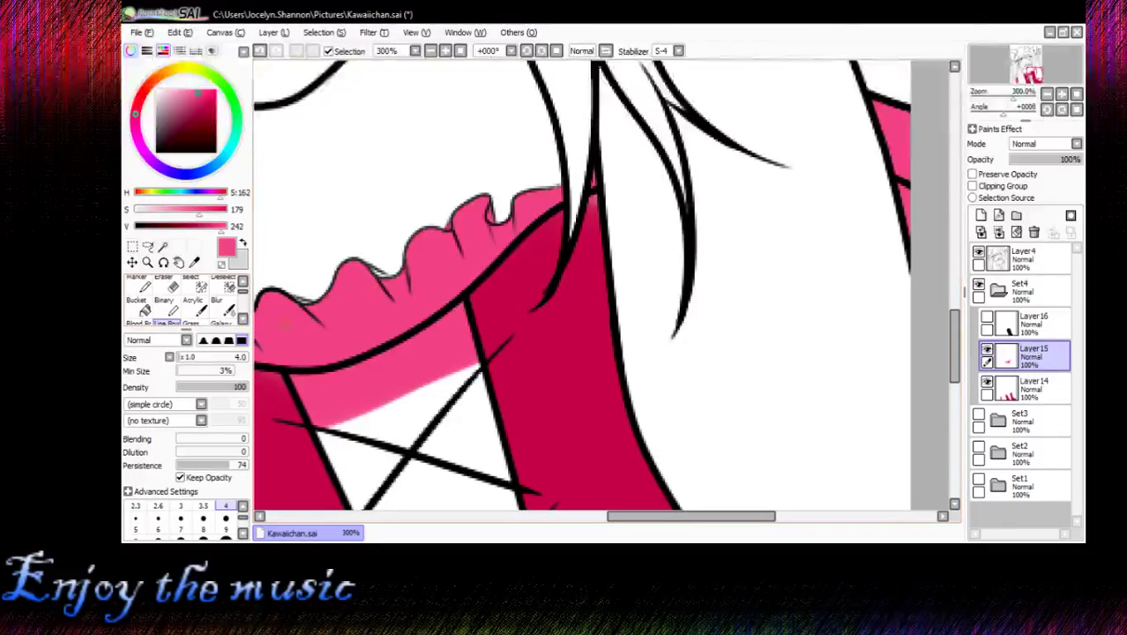
Fill the white gap under the fold midway along the neckline ruffle's upper edge with the line brush at size 4.
click(178, 262)
drag(312, 233, 422, 259)
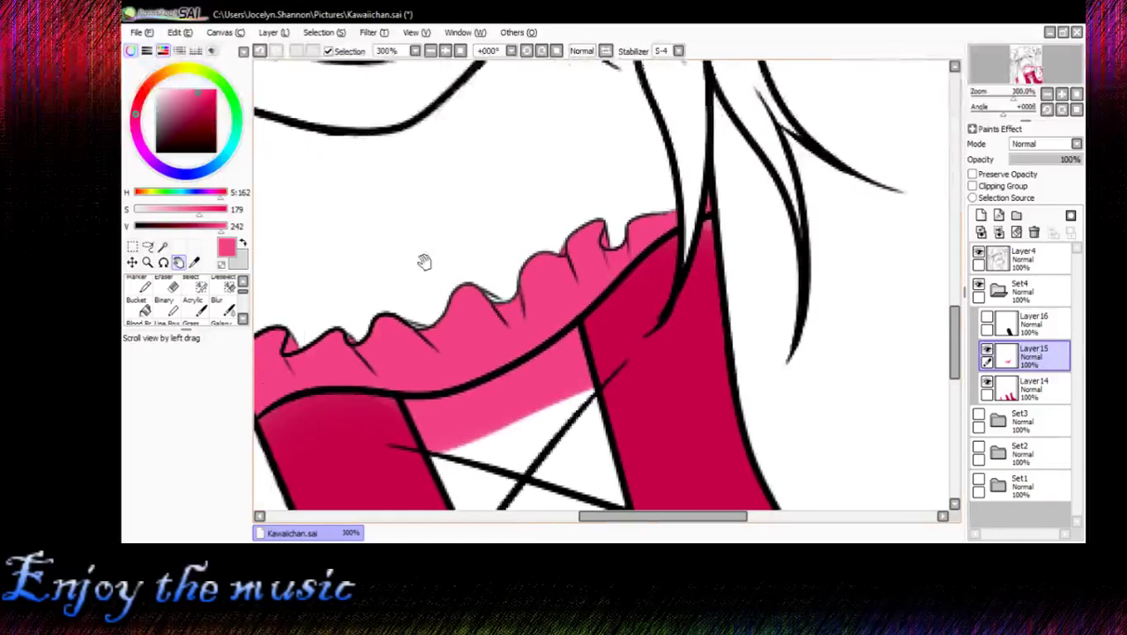
click(444, 51)
click(444, 50)
click(167, 309)
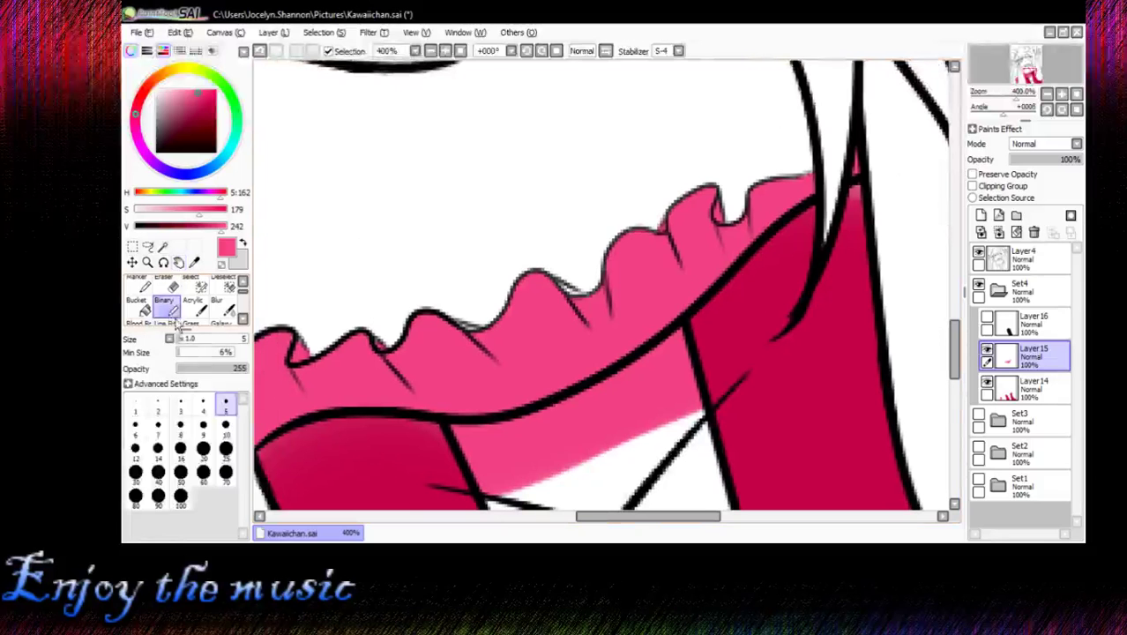
click(175, 323)
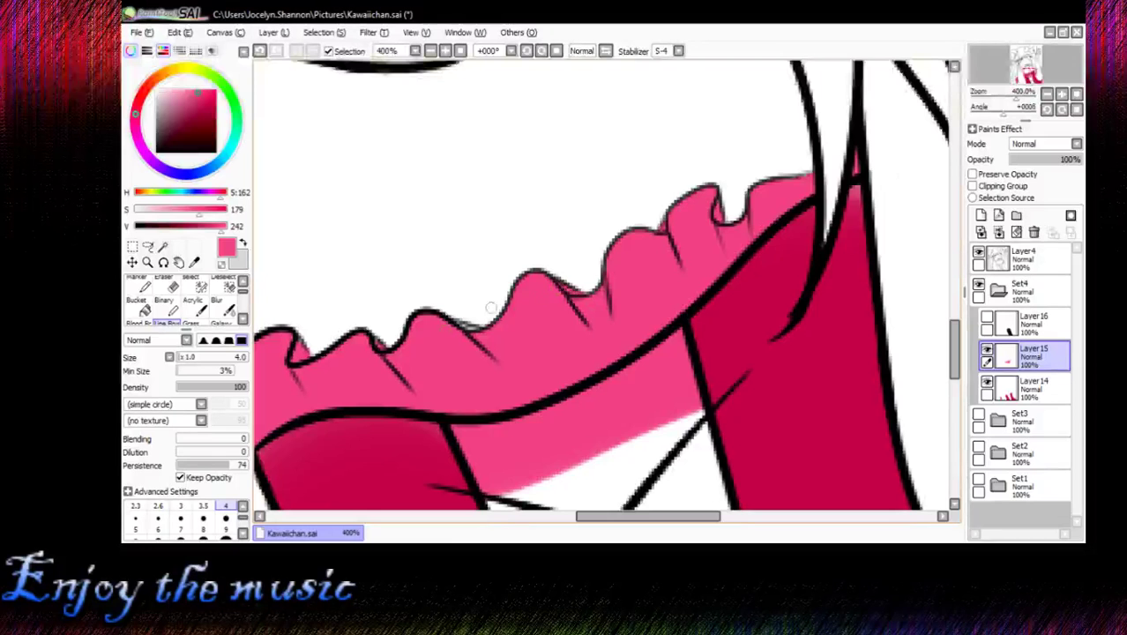
Fill the remaining gaps along the left-hand half of the ruffle's upper edge with the same pink, using a rotated canvas view.
click(526, 50)
click(526, 51)
click(179, 262)
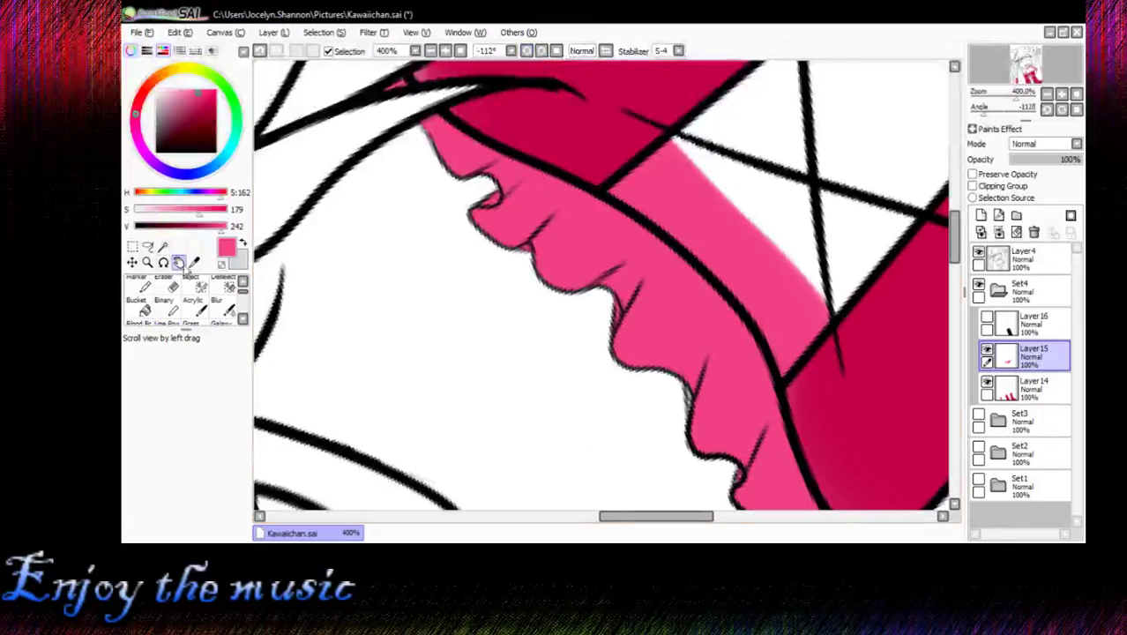
drag(400, 306, 256, 233)
click(168, 312)
click(171, 322)
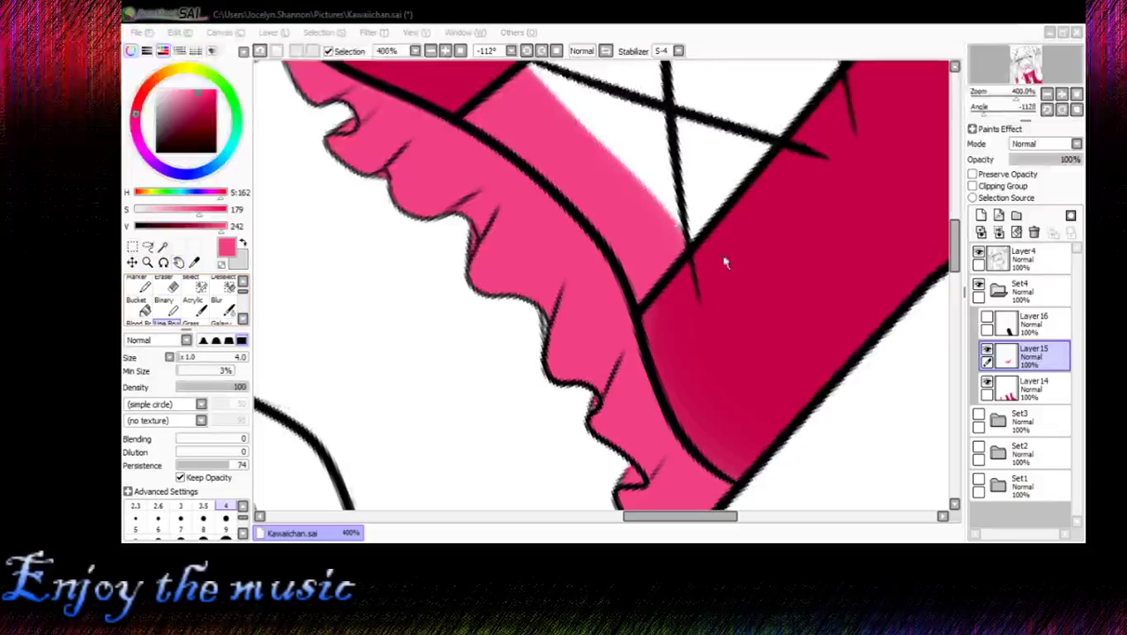
click(751, 306)
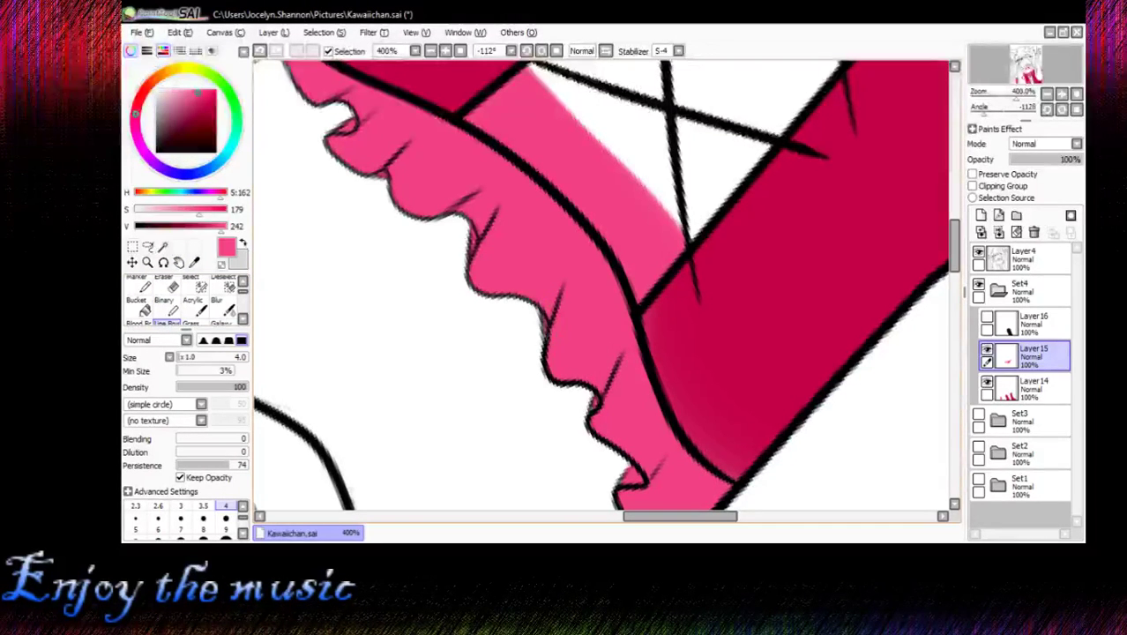
click(543, 52)
click(543, 52)
click(543, 53)
click(543, 52)
click(543, 53)
click(543, 53)
click(543, 53)
click(543, 52)
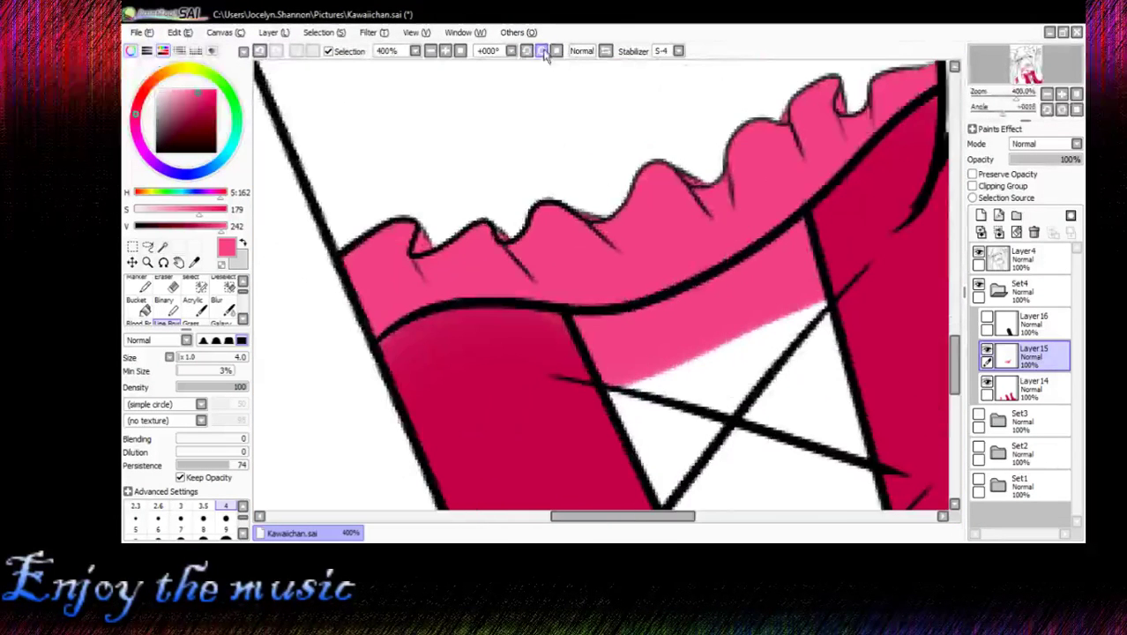
Show Layer16 with the black lacing panel and make it the working layer.
click(432, 50)
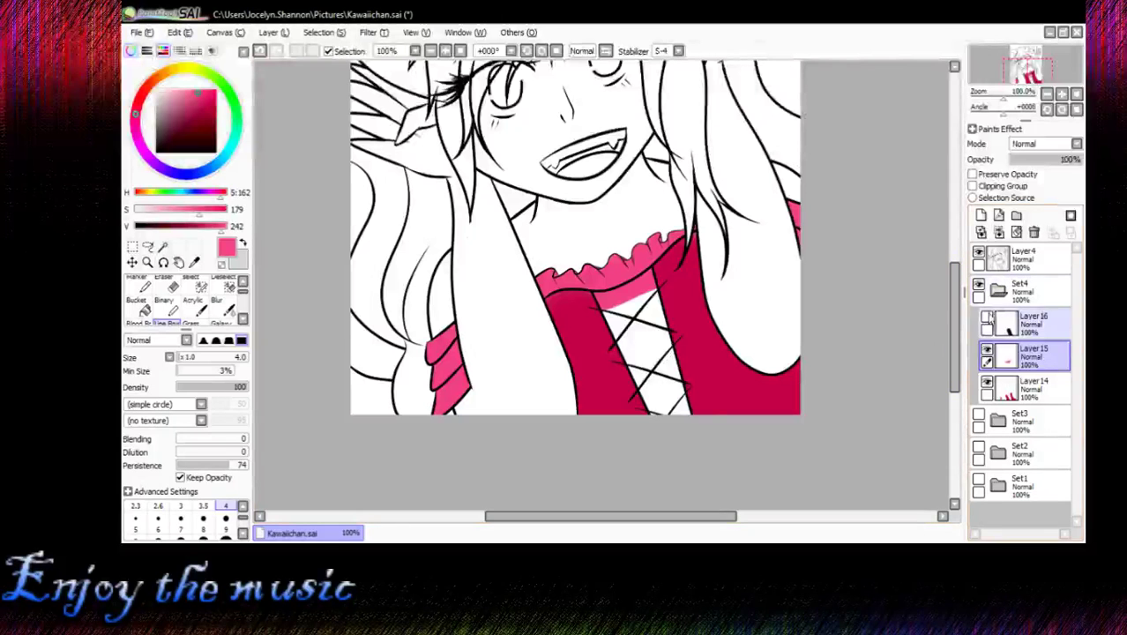
click(994, 324)
click(988, 320)
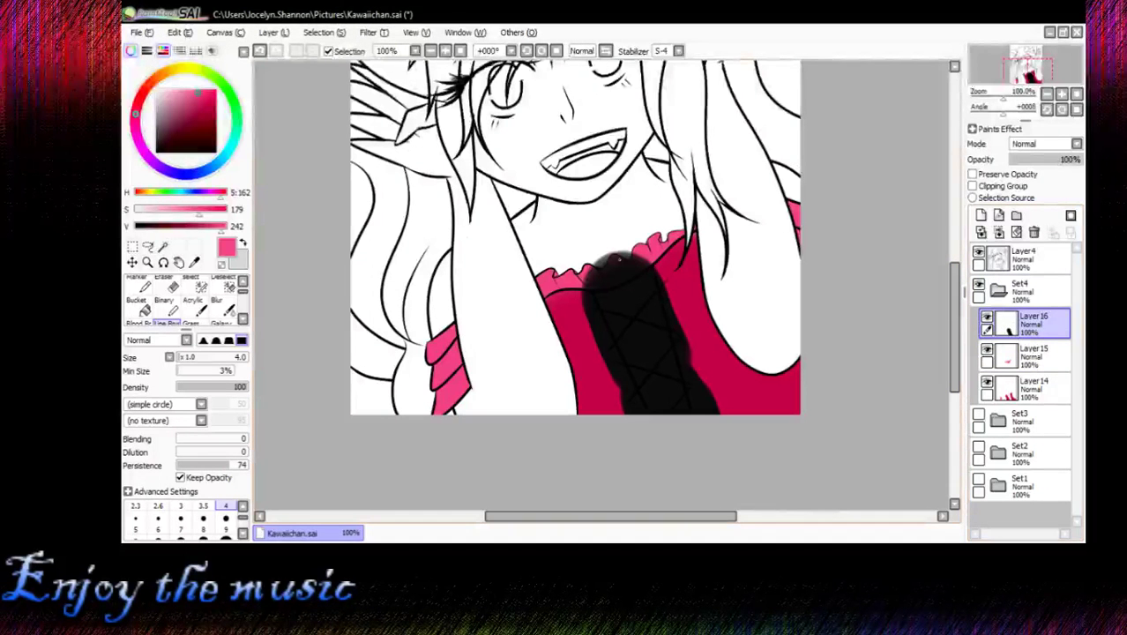
Using Layer4's line art, select the chest, neckline ruffle and both red bodice panels around the lacing with the magic wand.
click(1022, 255)
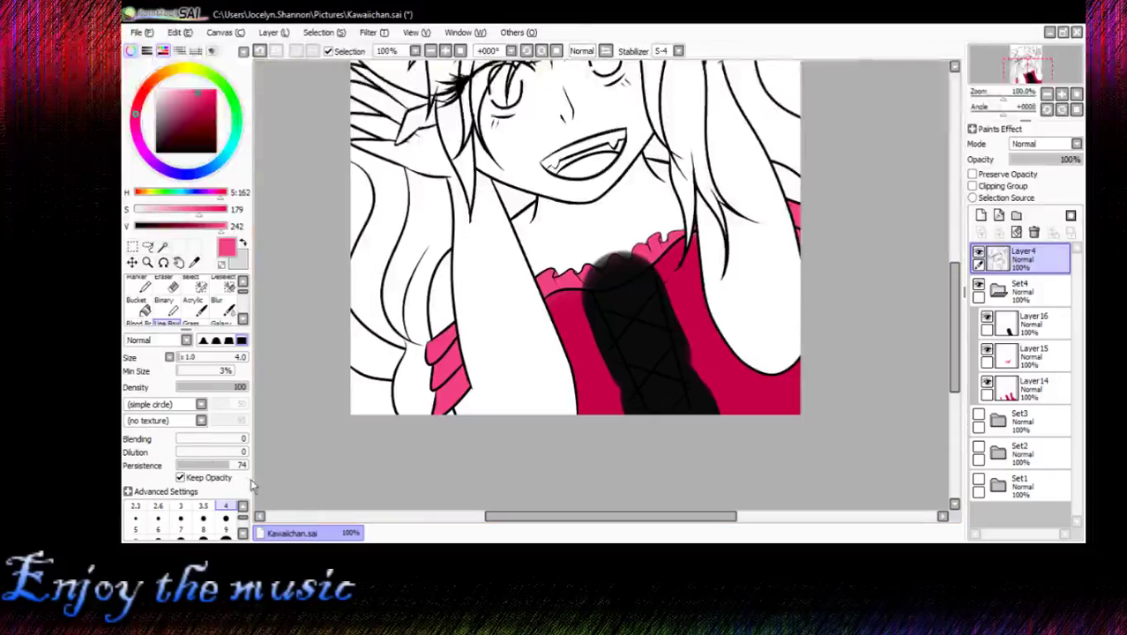
click(163, 246)
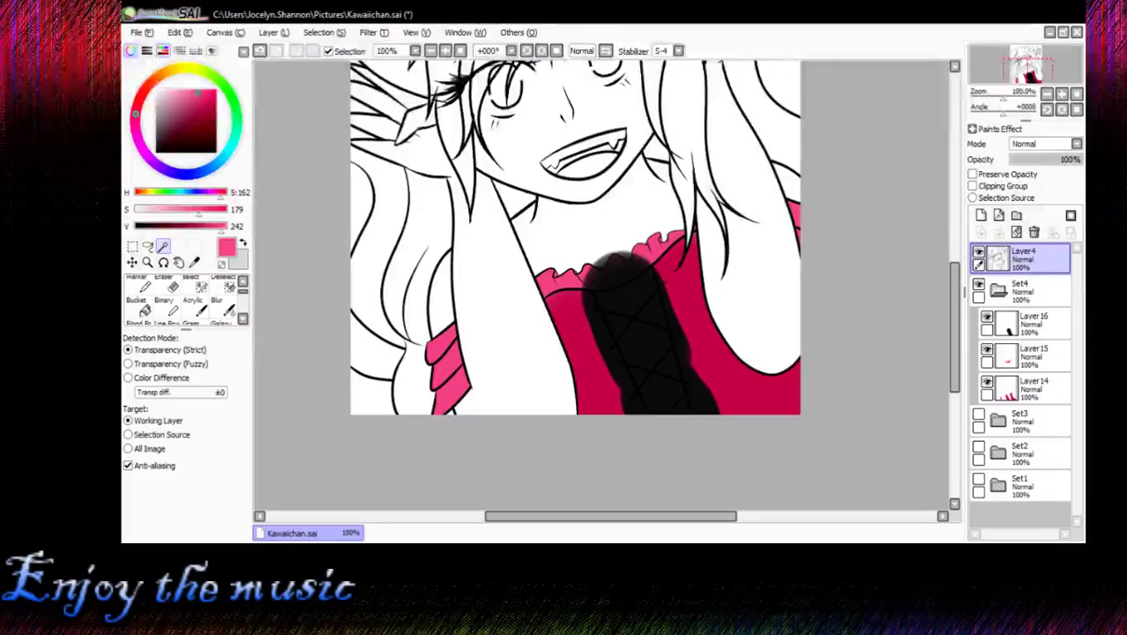
click(564, 243)
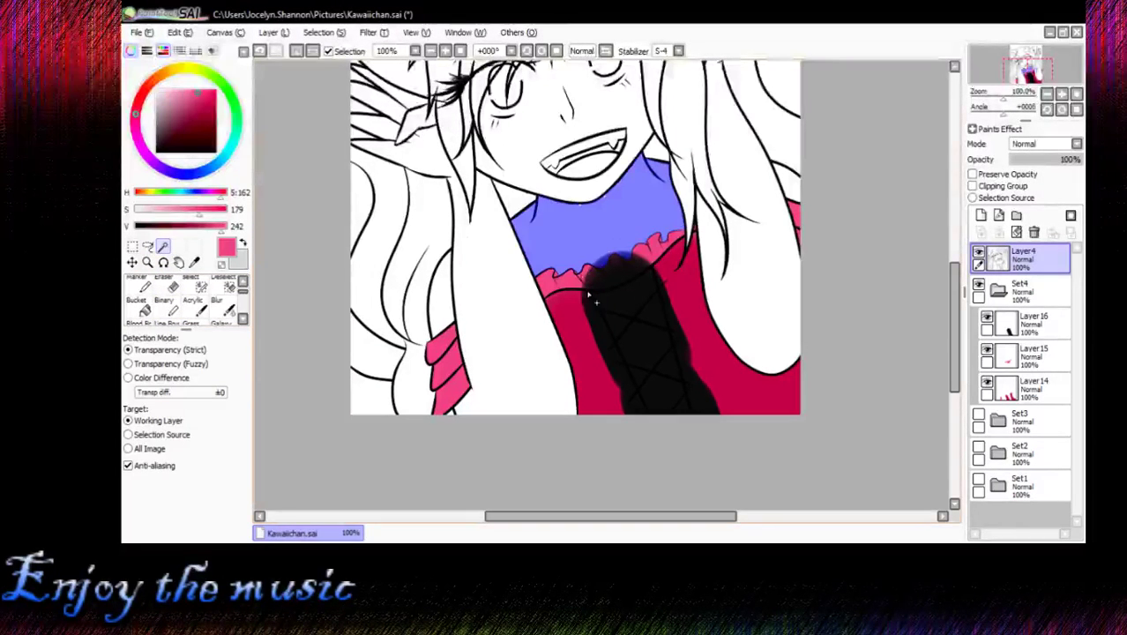
click(605, 280)
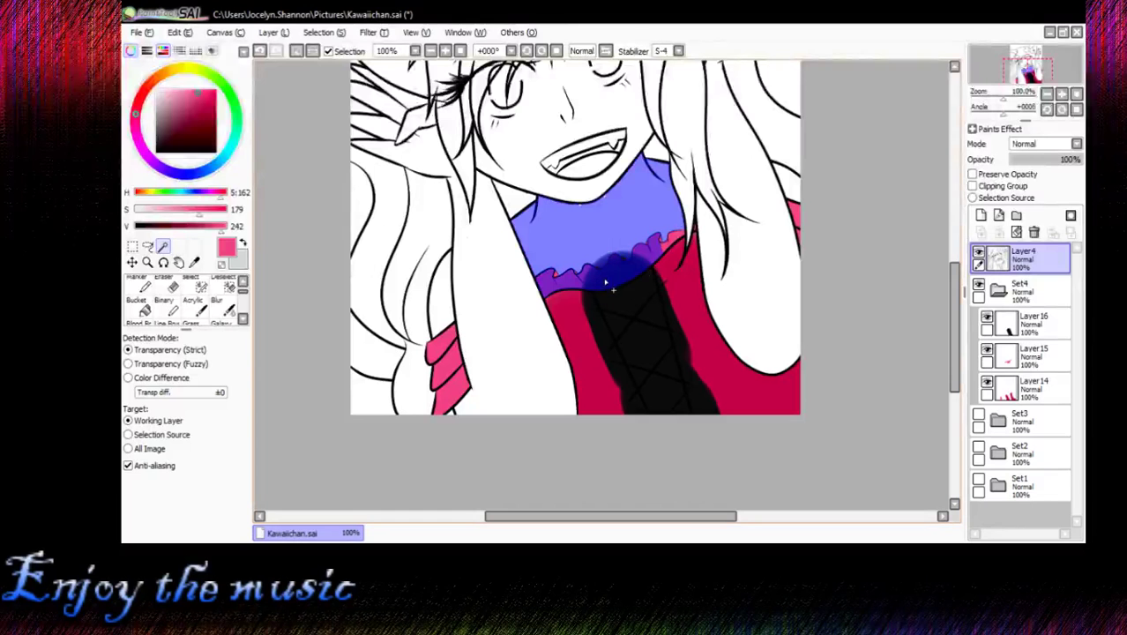
click(676, 280)
click(584, 334)
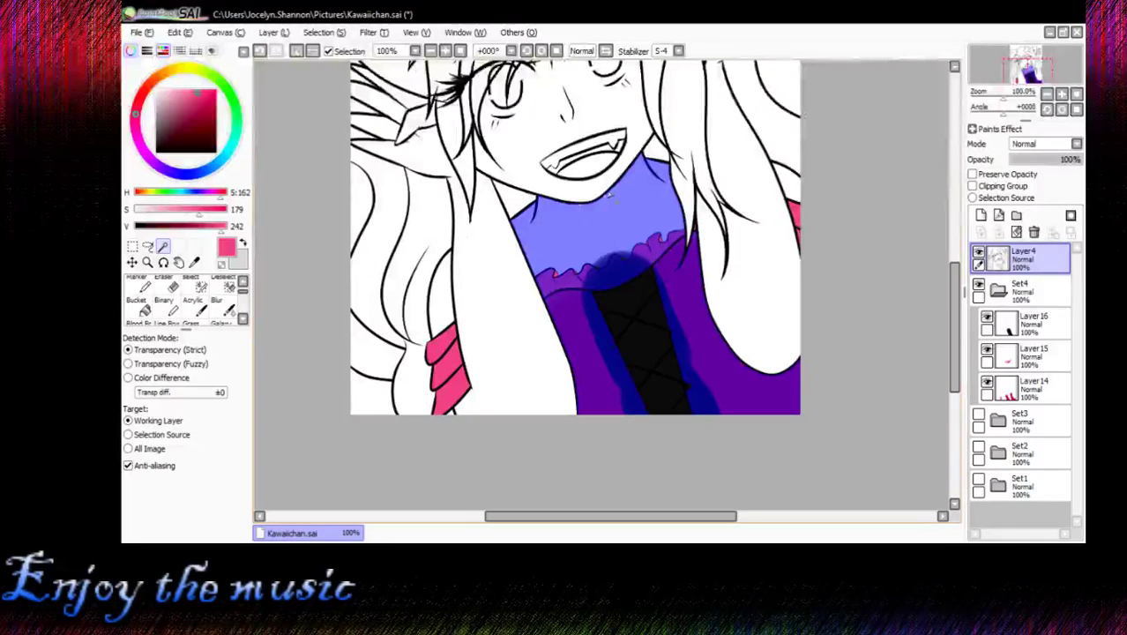
Erase Layer16's black overspill on the ruffle and bodice within the selection using a size 50 eraser, and clear the selection.
click(445, 50)
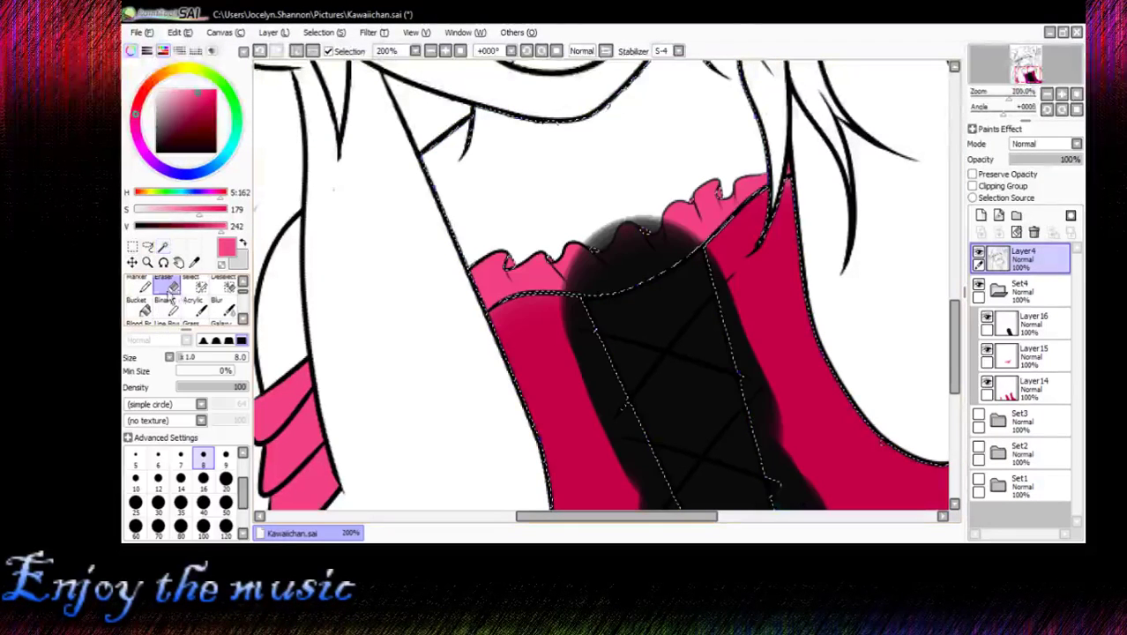
click(431, 51)
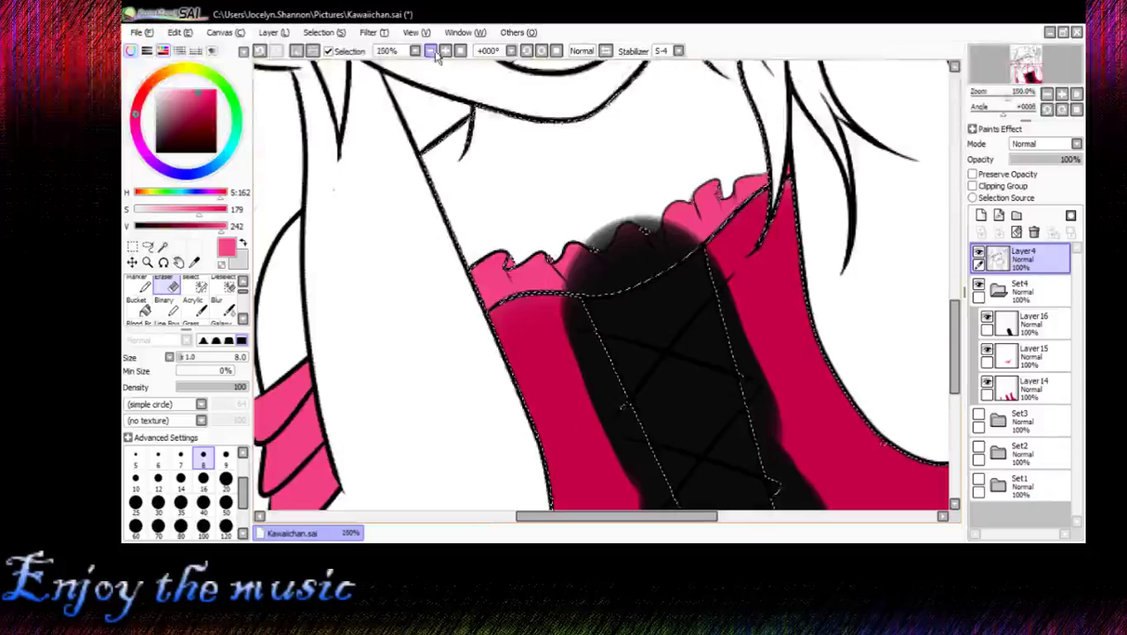
click(431, 51)
click(226, 502)
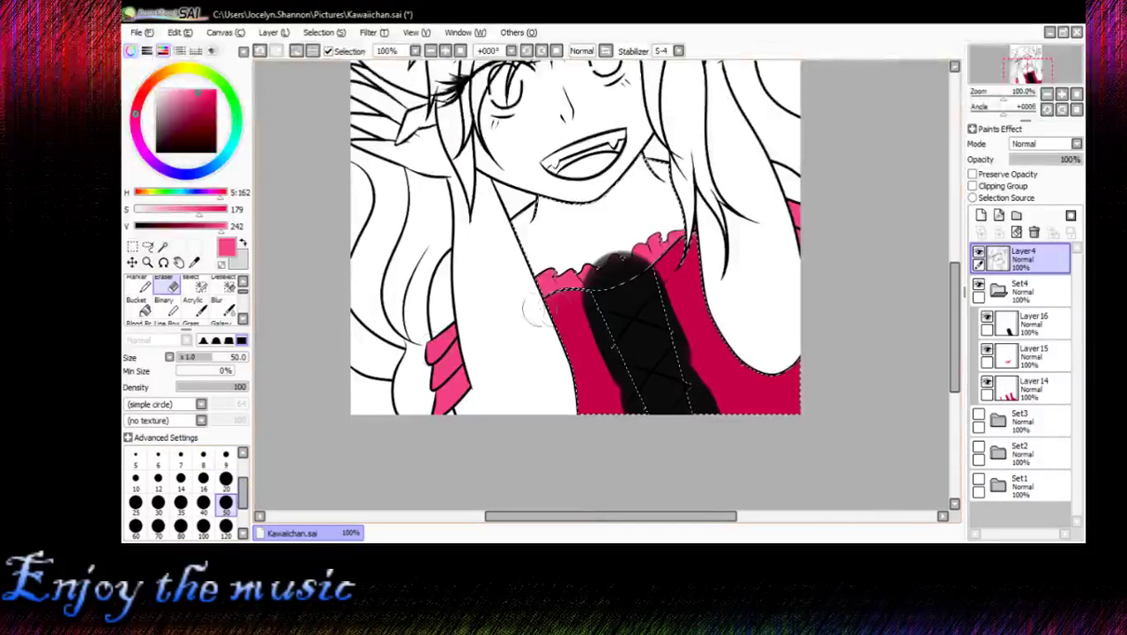
click(1027, 324)
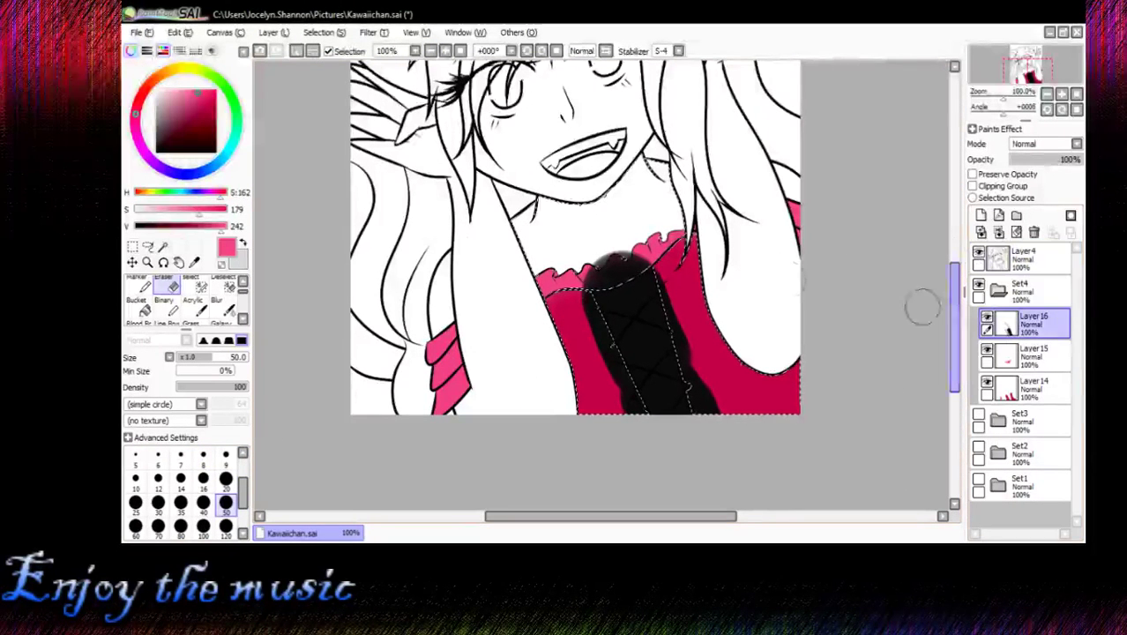
mouse_move(675, 242)
mouse_down()
mouse_move(639, 269)
mouse_move(608, 265)
mouse_move(617, 345)
mouse_move(636, 371)
mouse_move(755, 418)
mouse_up()
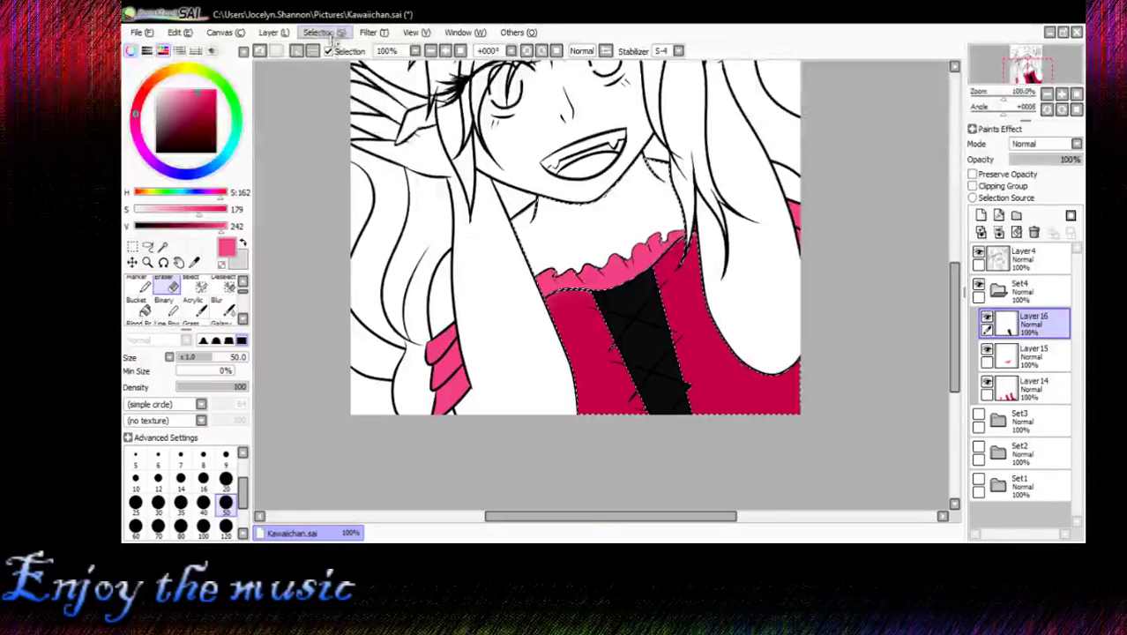
key(ctrl+d)
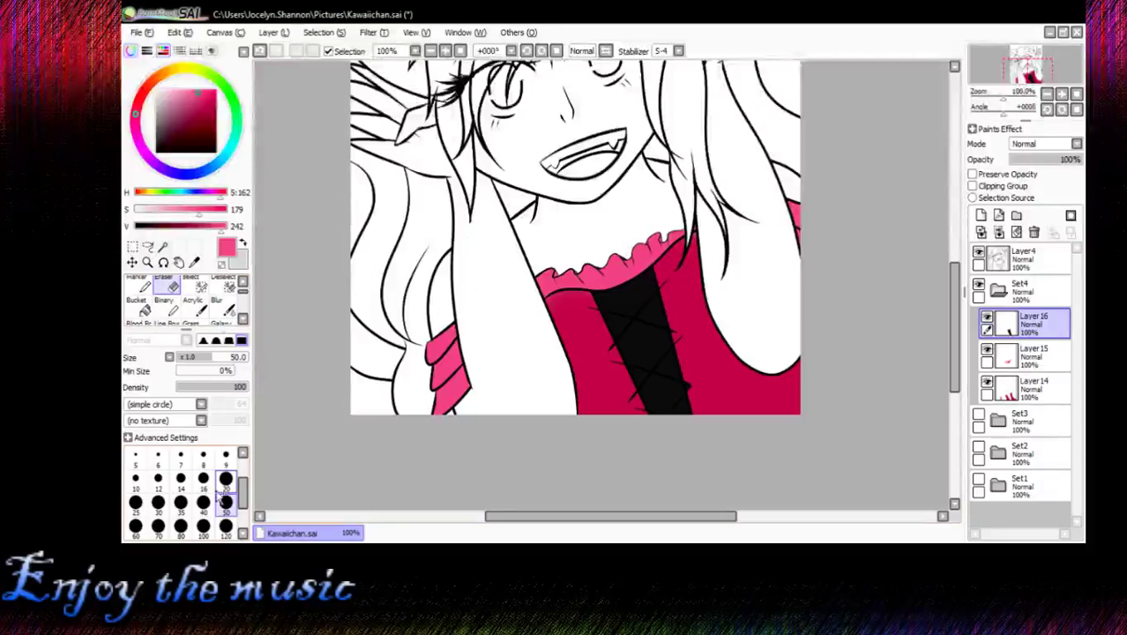
Erase the leftover black specks on the ruffle's upper edge and beside the lower right-hand lacing with a size 20 eraser.
click(225, 479)
click(448, 51)
click(447, 51)
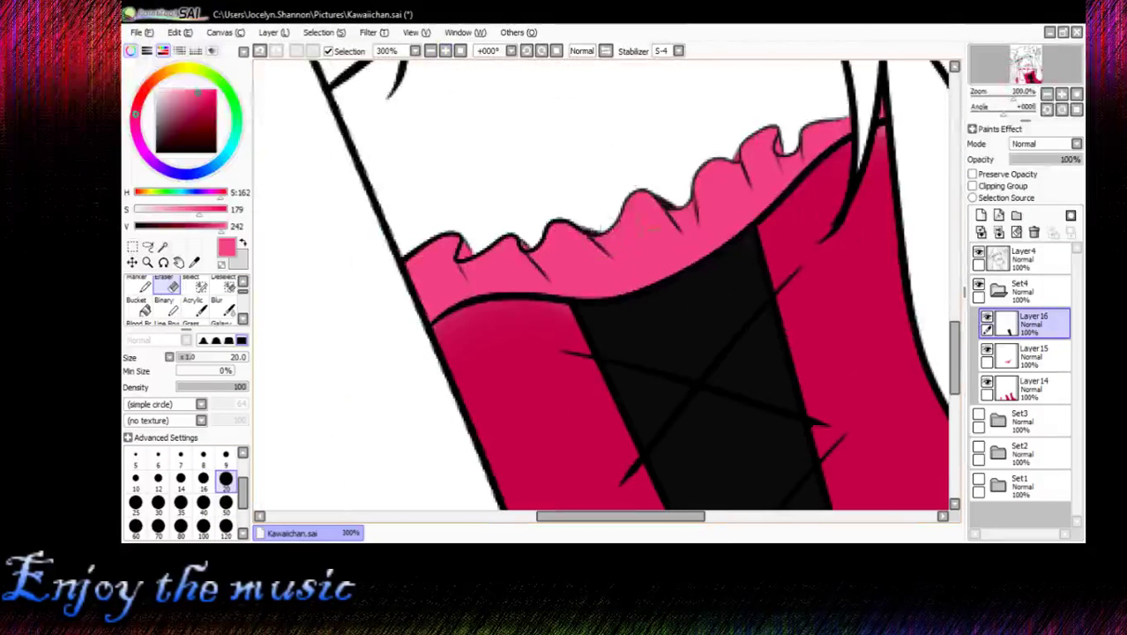
drag(596, 222, 616, 218)
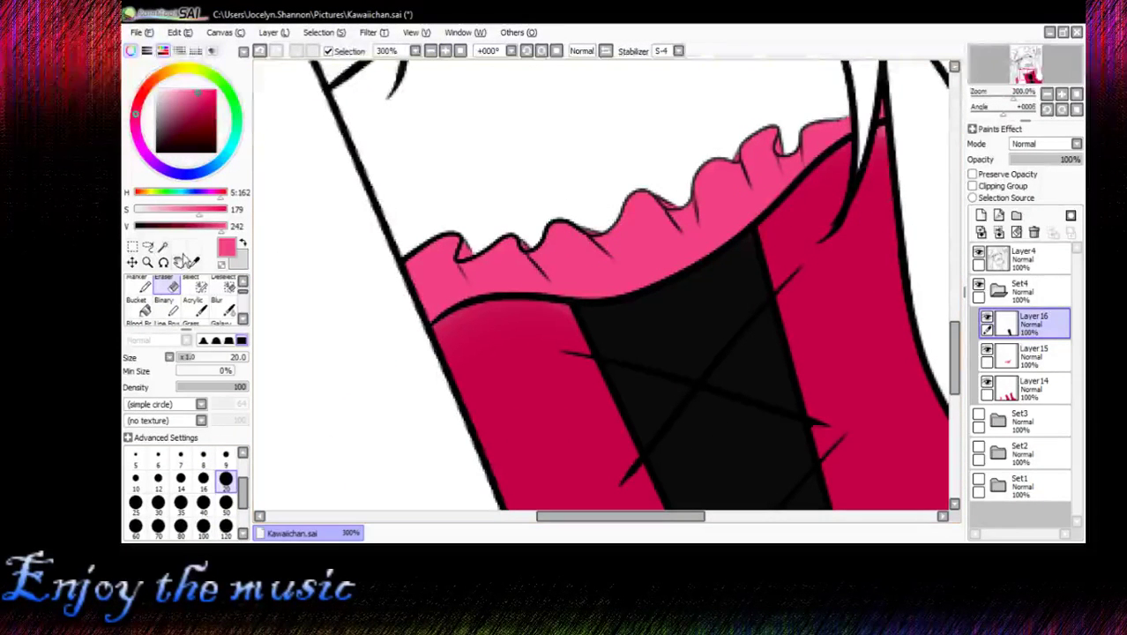
click(179, 262)
drag(420, 325, 274, 238)
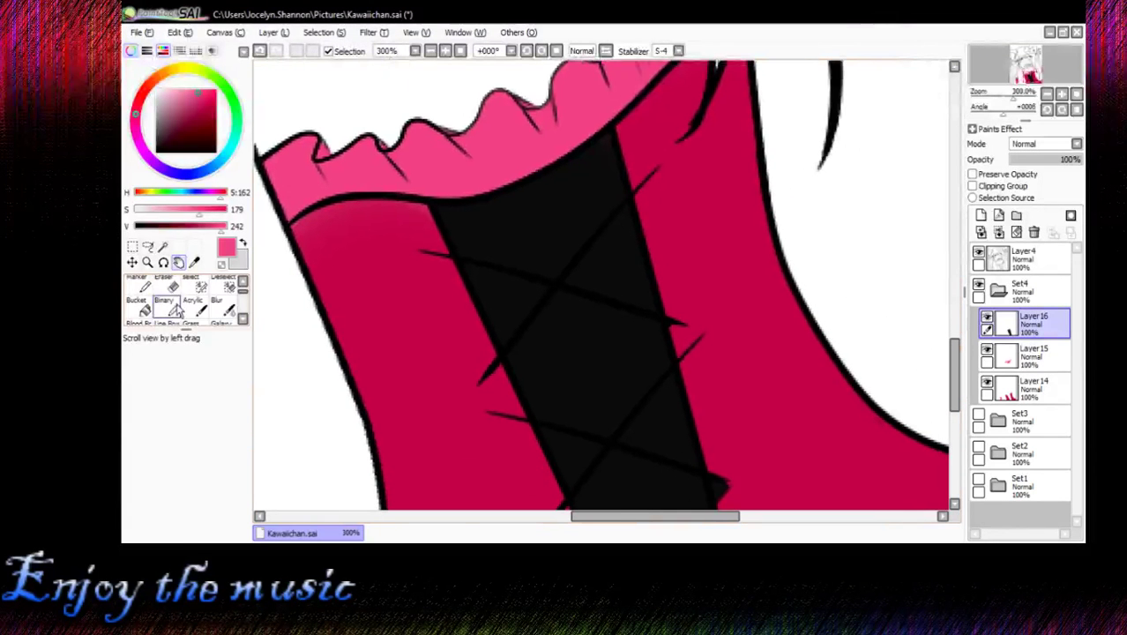
click(173, 285)
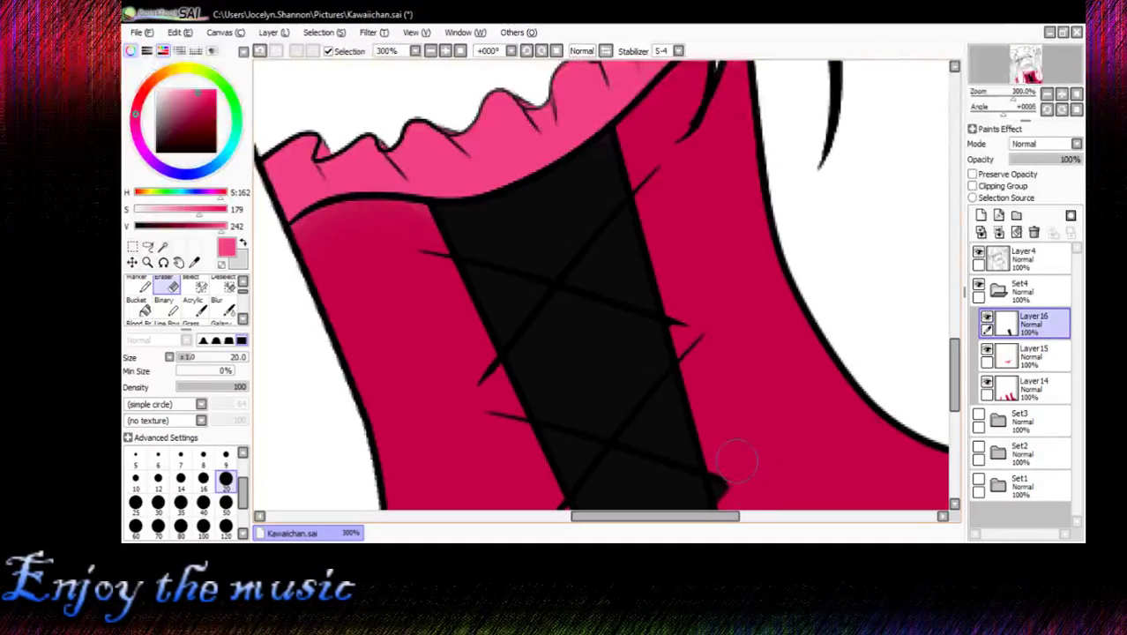
mouse_move(737, 460)
mouse_down()
mouse_move(717, 465)
mouse_move(734, 483)
mouse_up()
click(430, 50)
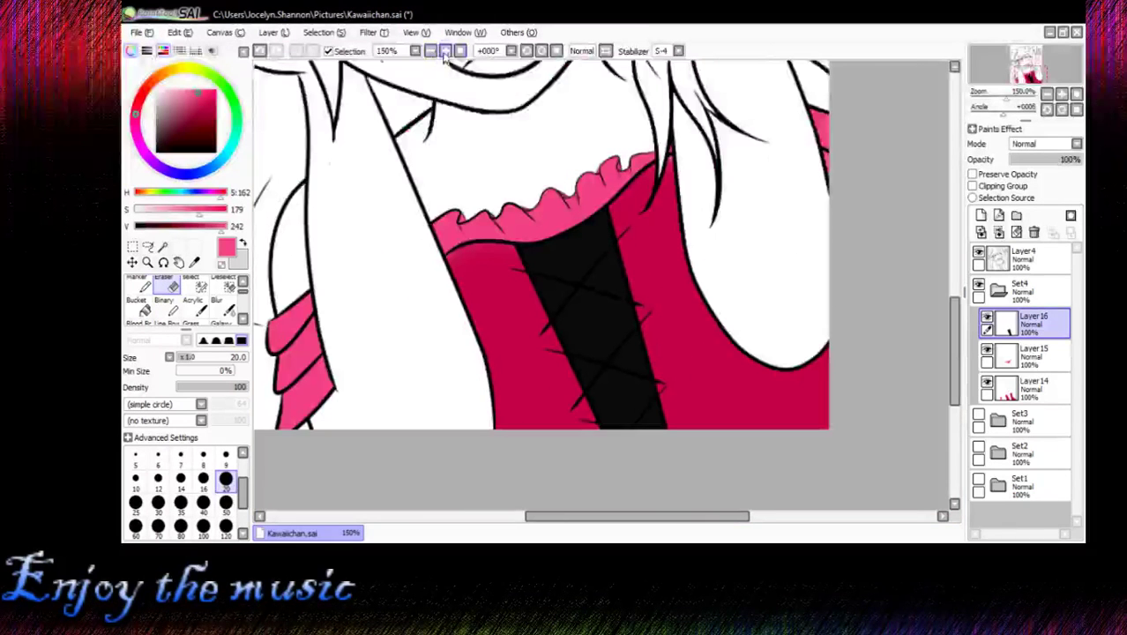
Add a new layer directly above Layer14 and set the drawing colour to a dark blue with value 162.
click(1023, 388)
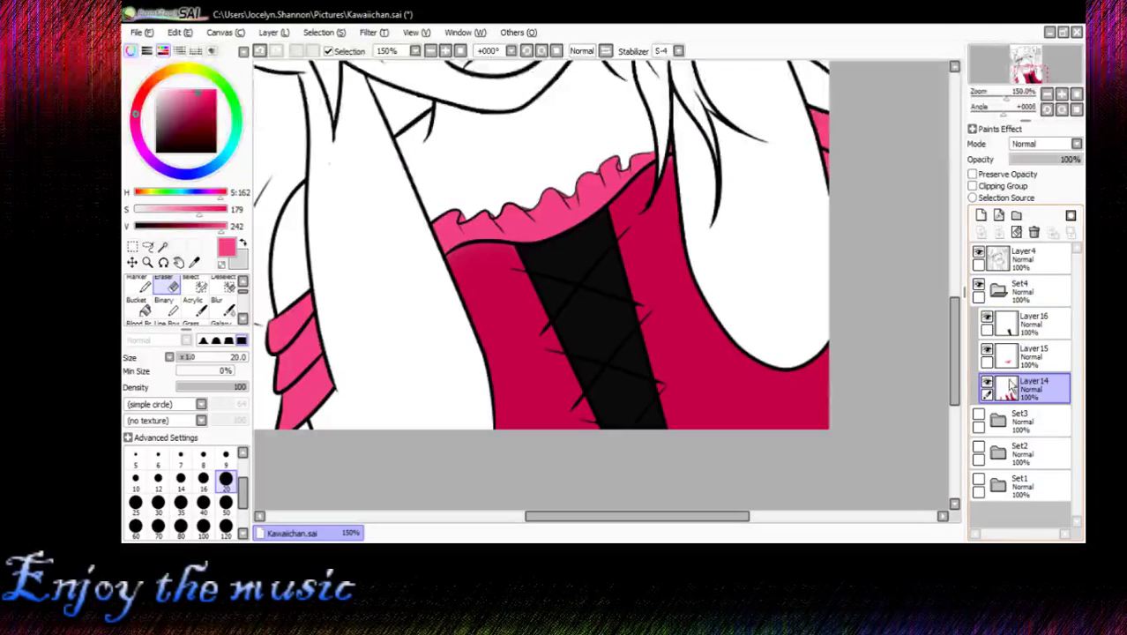
click(981, 215)
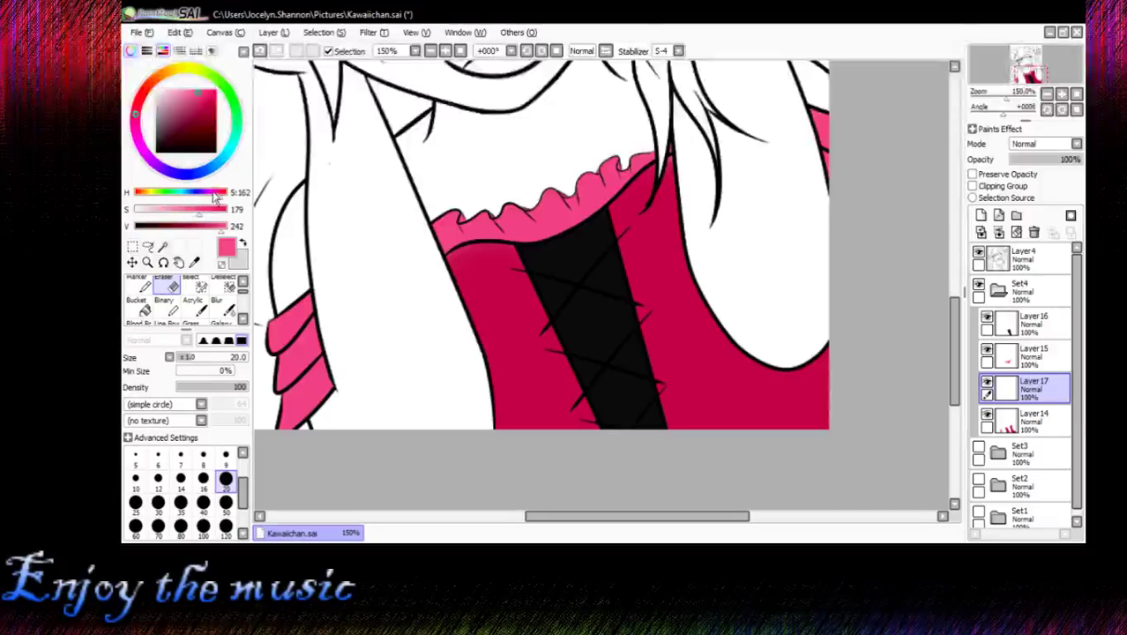
drag(215, 193, 191, 193)
click(208, 227)
click(196, 227)
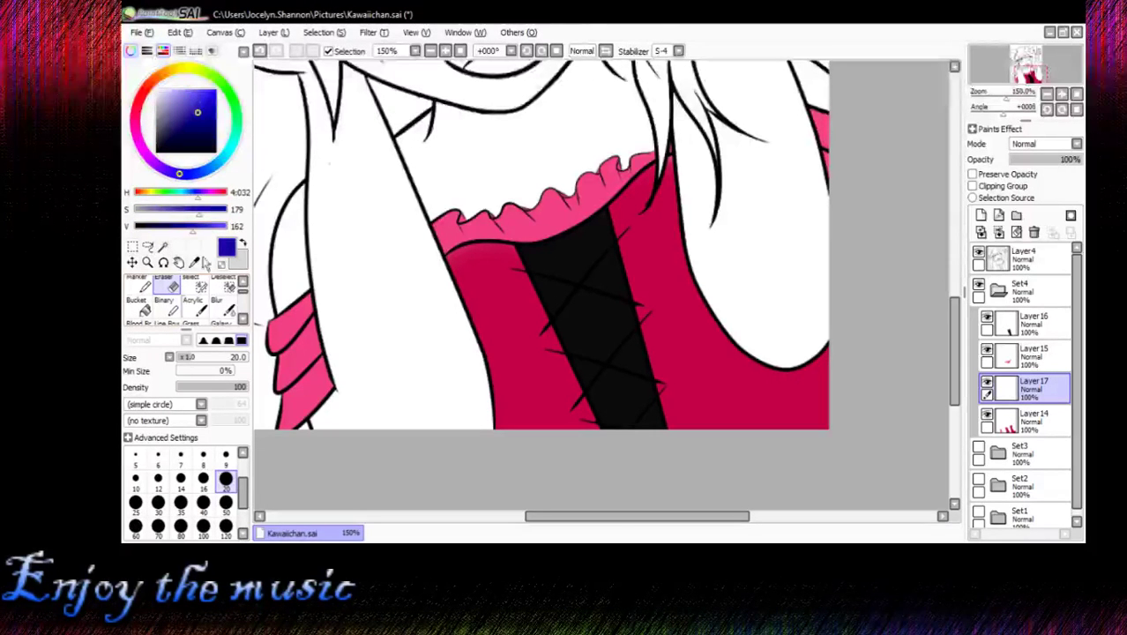
click(228, 502)
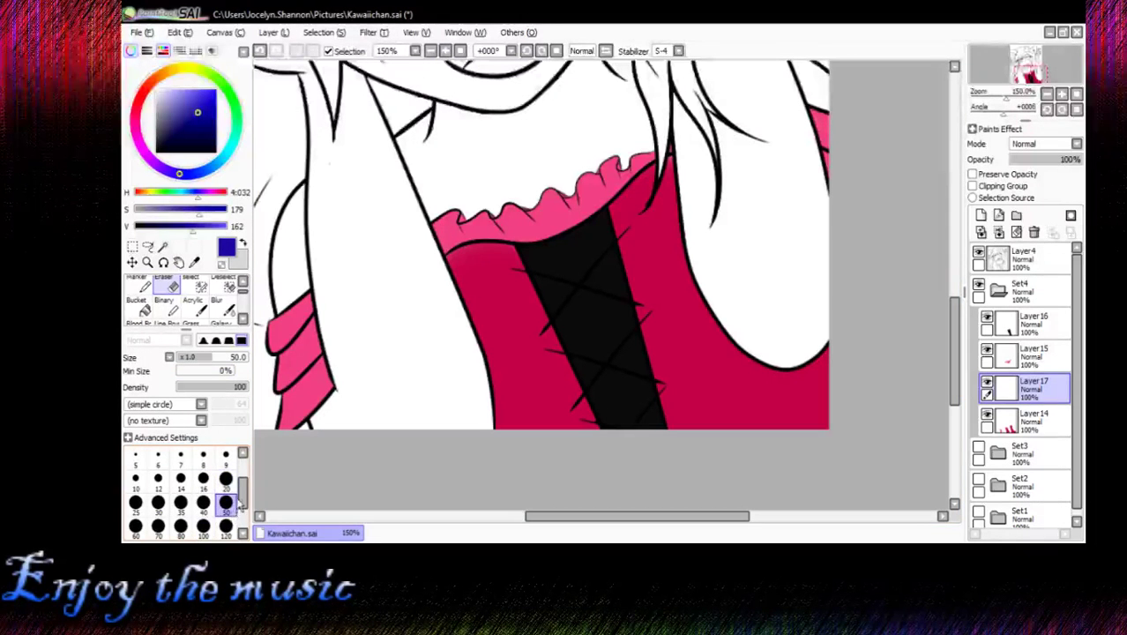
click(185, 527)
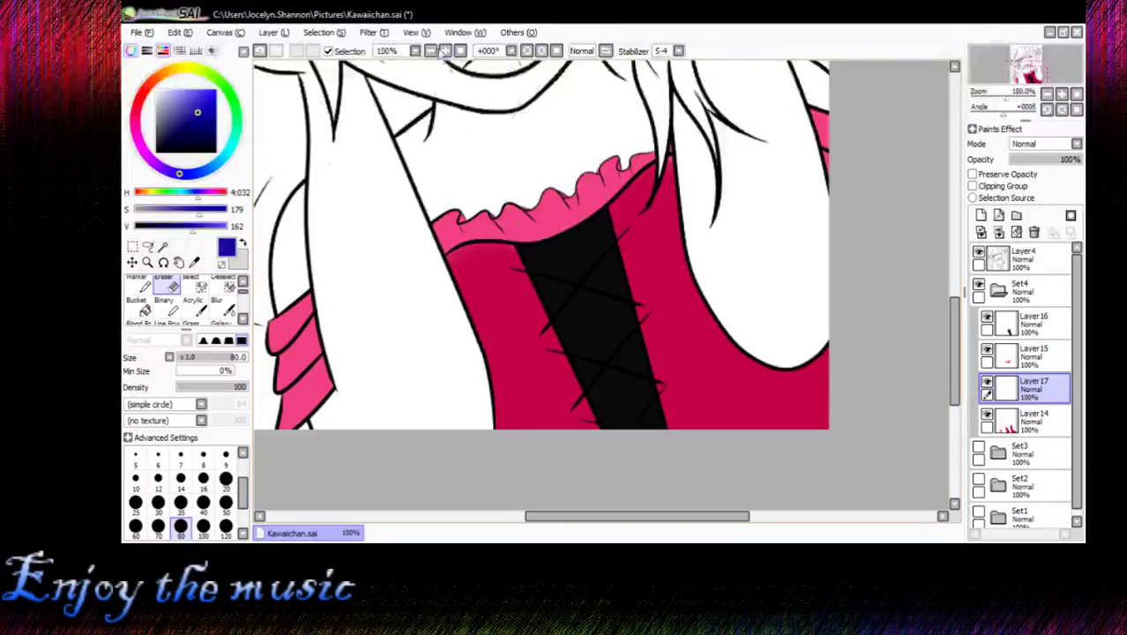
click(430, 51)
click(430, 51)
click(445, 51)
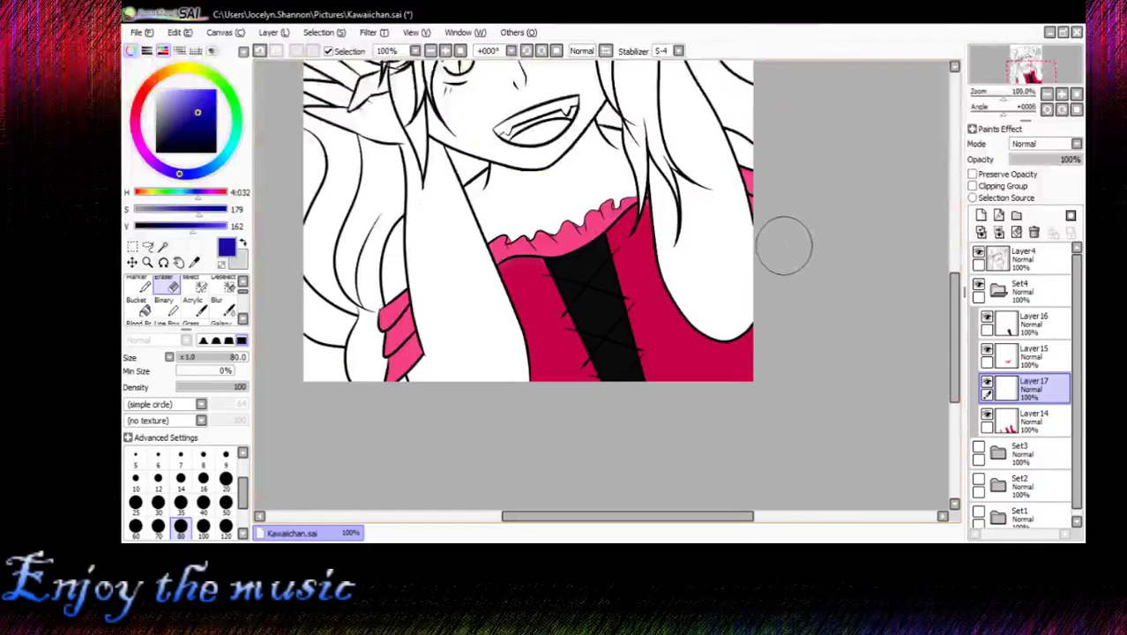
click(576, 2)
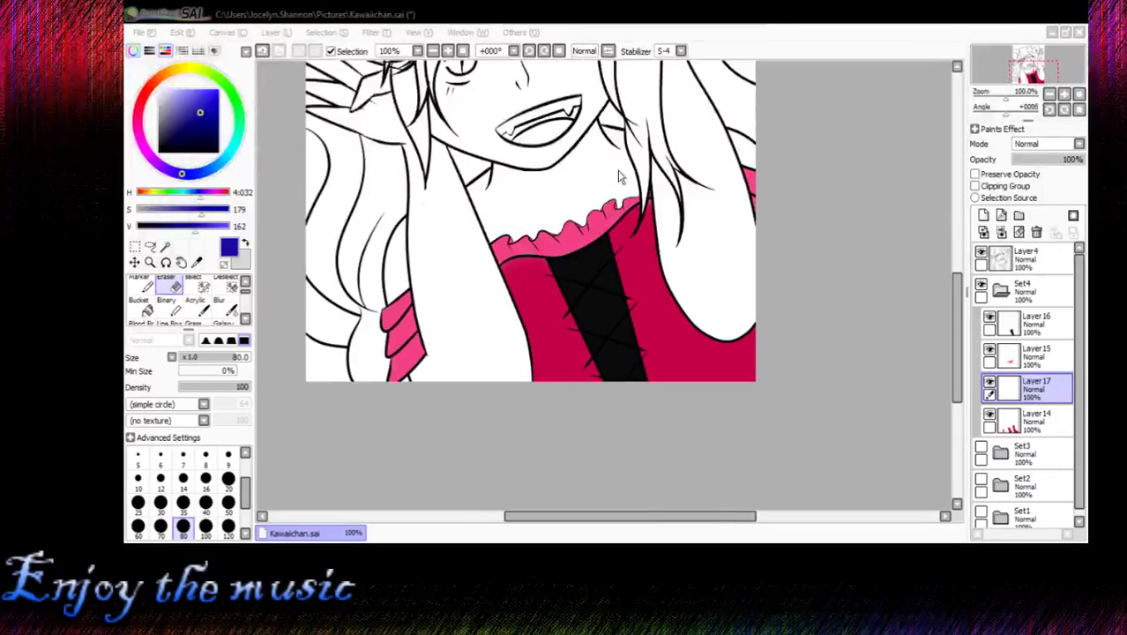
click(573, 42)
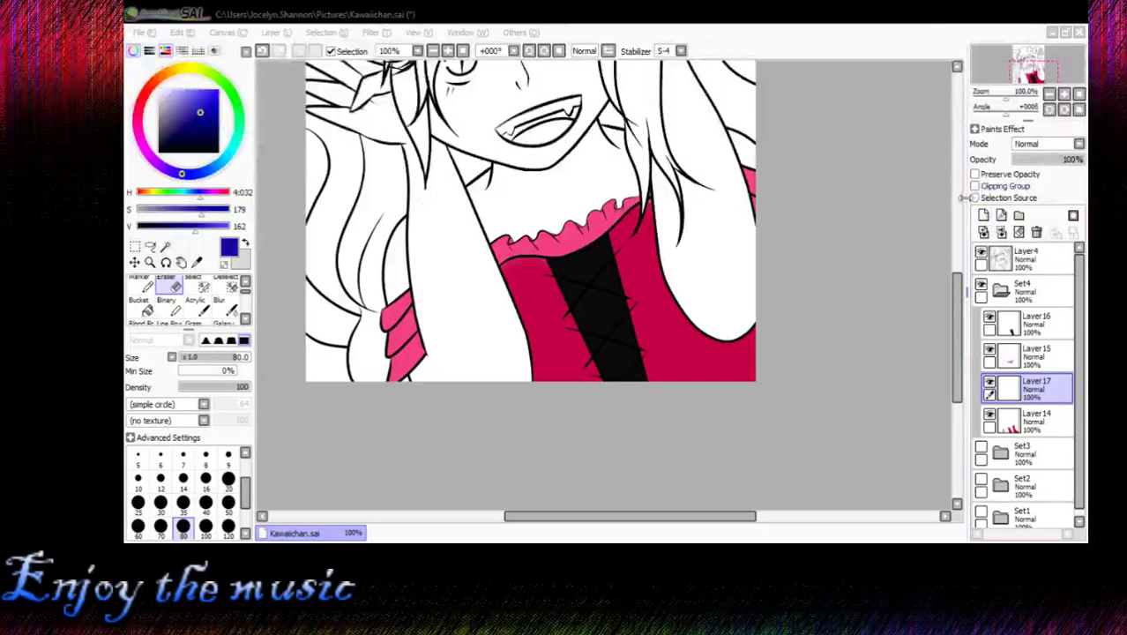
Clip the new layer to Layer14 as a clipping group and switch to the line brush.
click(985, 192)
click(975, 186)
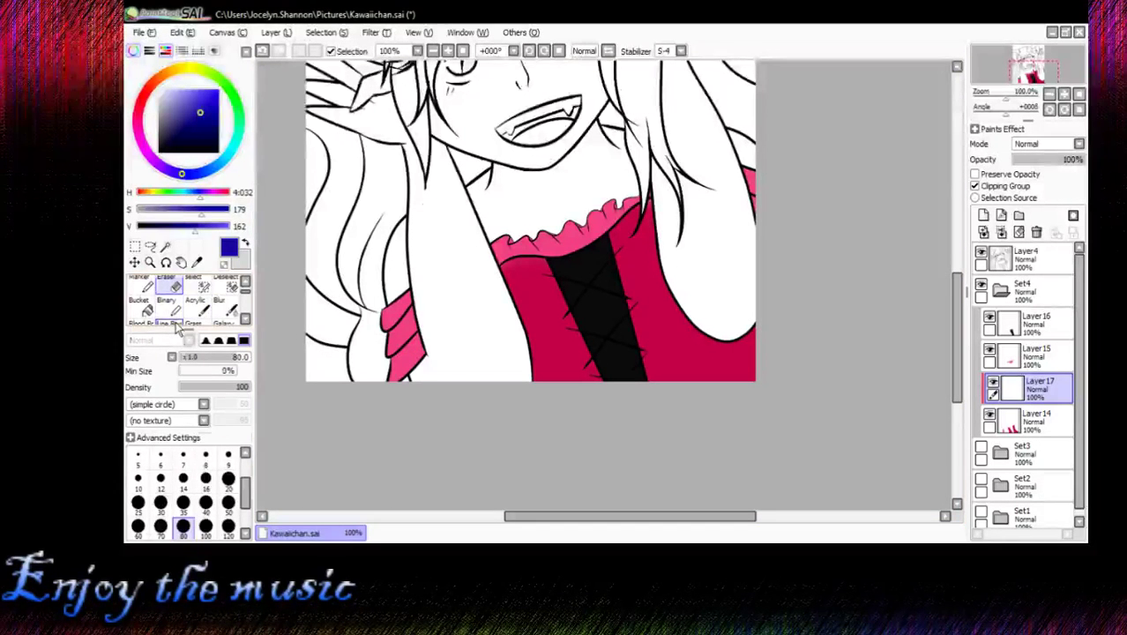
click(176, 324)
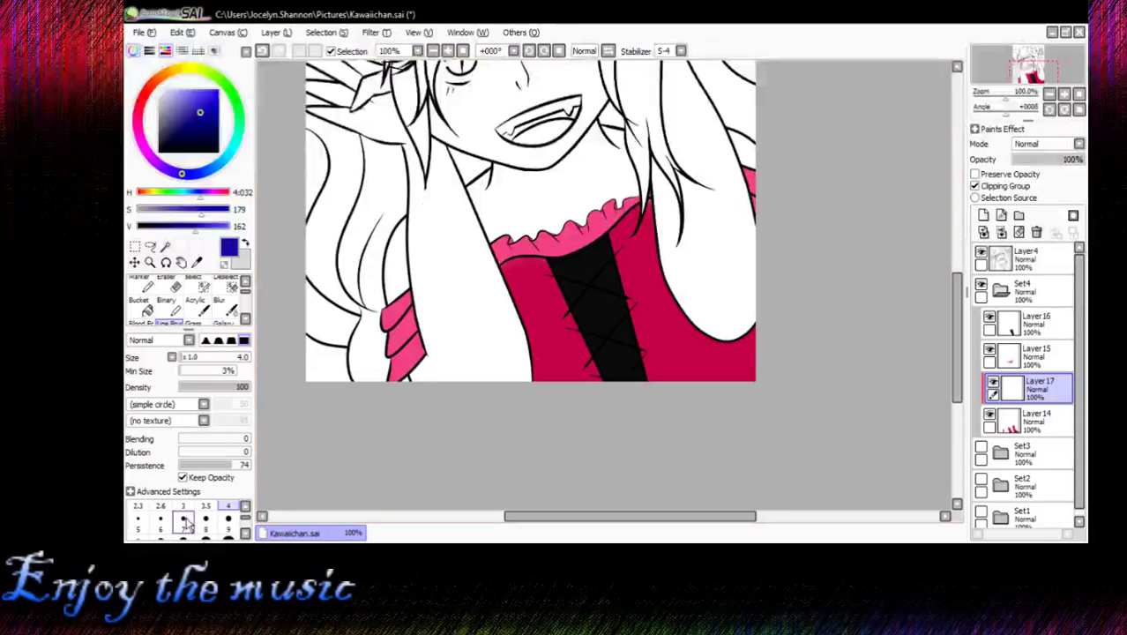
Paint dark blue across the lower edge of the bodice on Layer17 with the line brush at size 50.
click(228, 536)
click(246, 534)
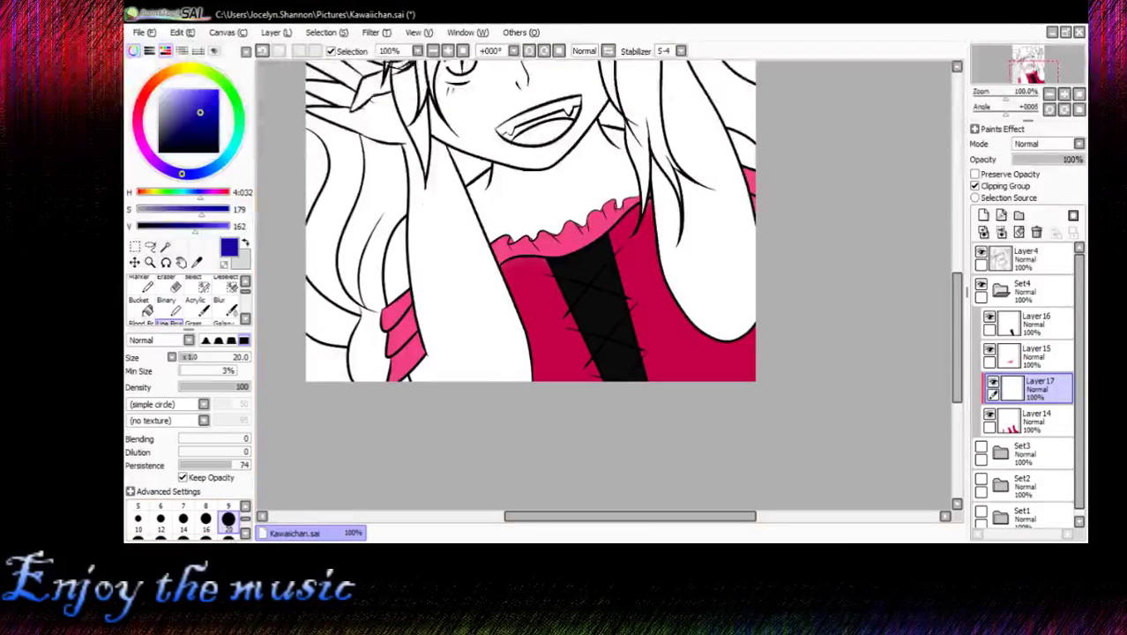
scroll(228, 527, down, 1)
click(229, 527)
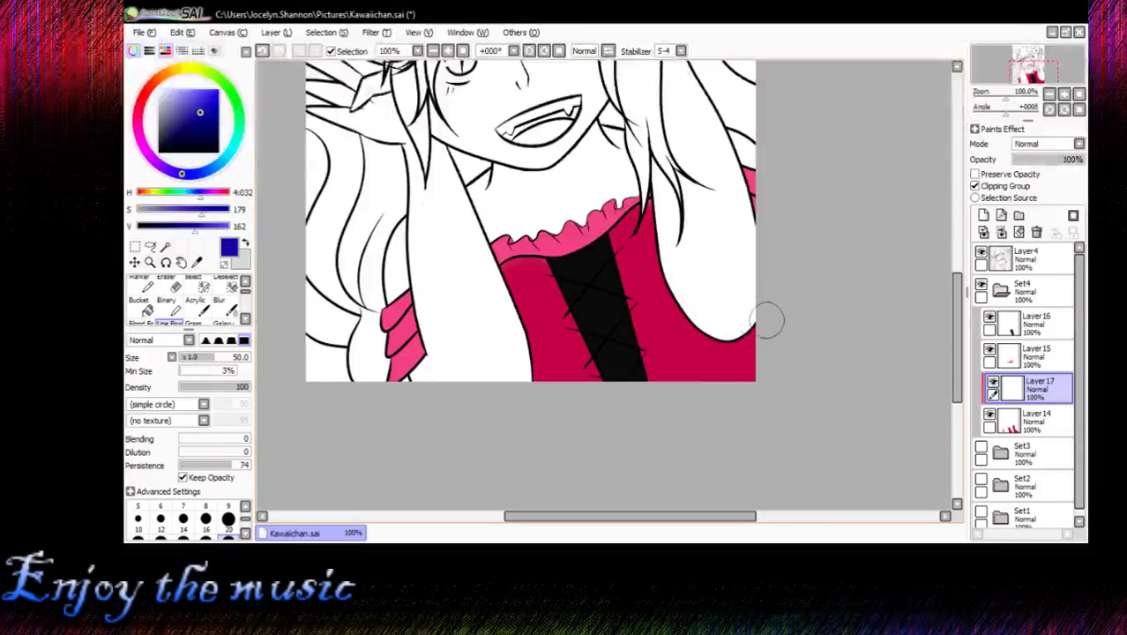
mouse_move(769, 319)
mouse_down()
mouse_move(583, 406)
mouse_move(722, 361)
mouse_move(761, 362)
mouse_move(758, 373)
mouse_move(730, 364)
mouse_move(515, 394)
mouse_up()
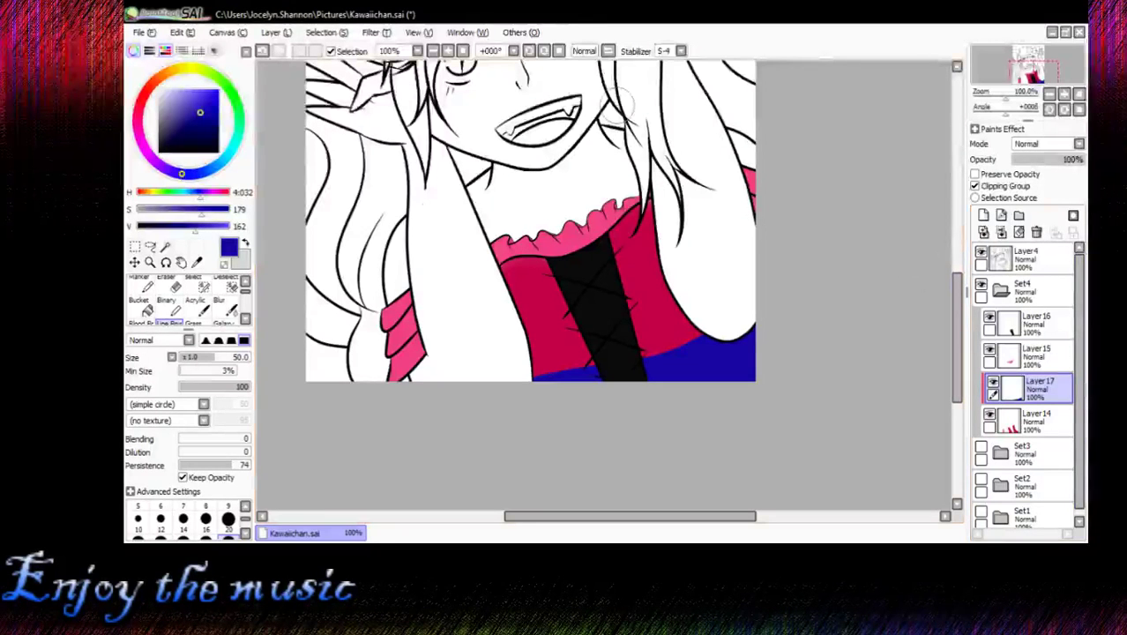
click(554, 1)
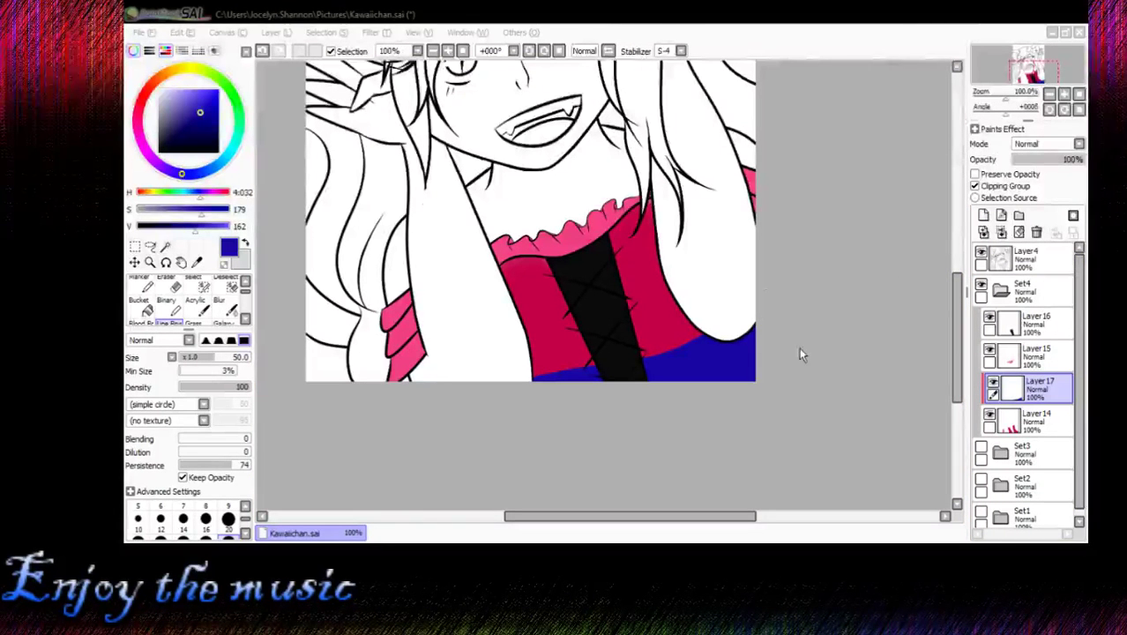
click(605, 7)
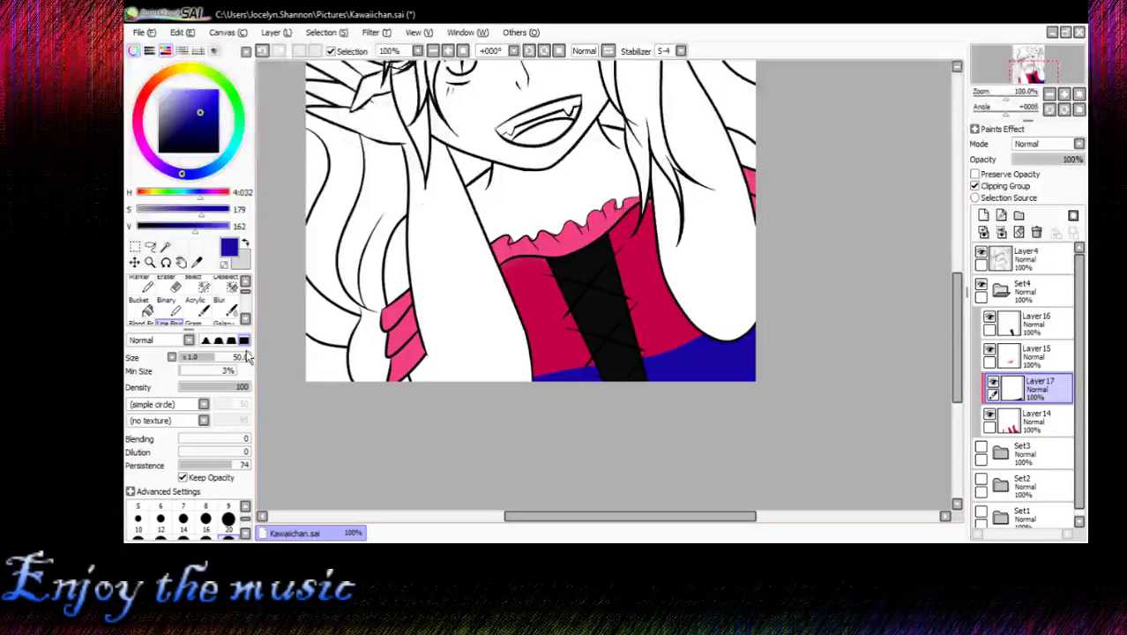
click(169, 289)
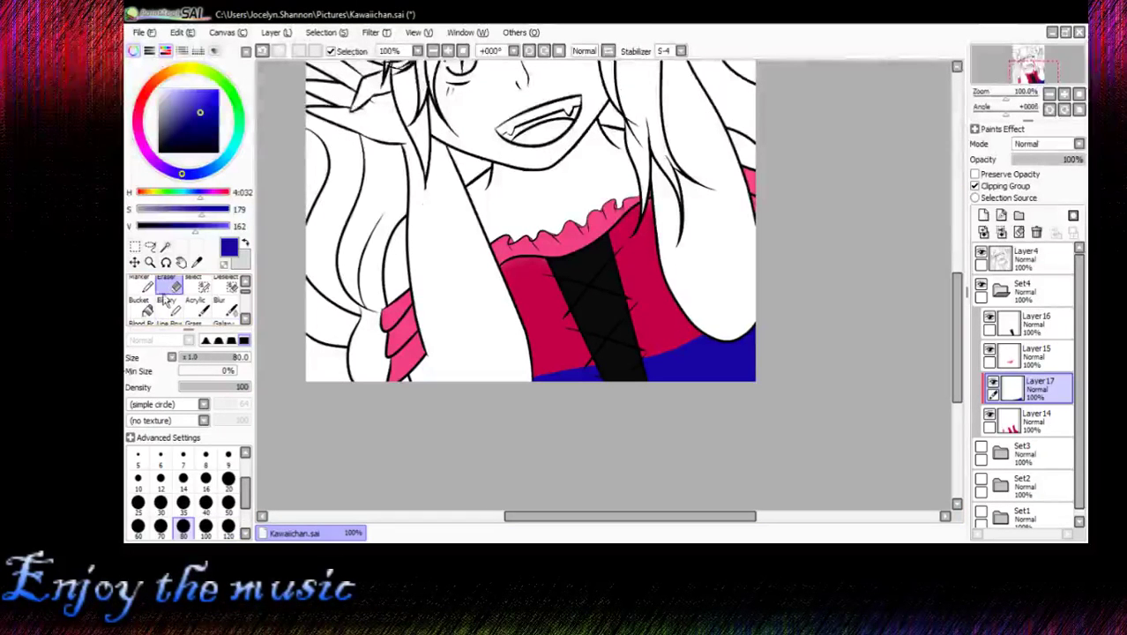
click(228, 526)
mouse_move(575, 375)
mouse_down()
mouse_move(548, 380)
mouse_move(797, 284)
mouse_up()
key(ctrl+z)
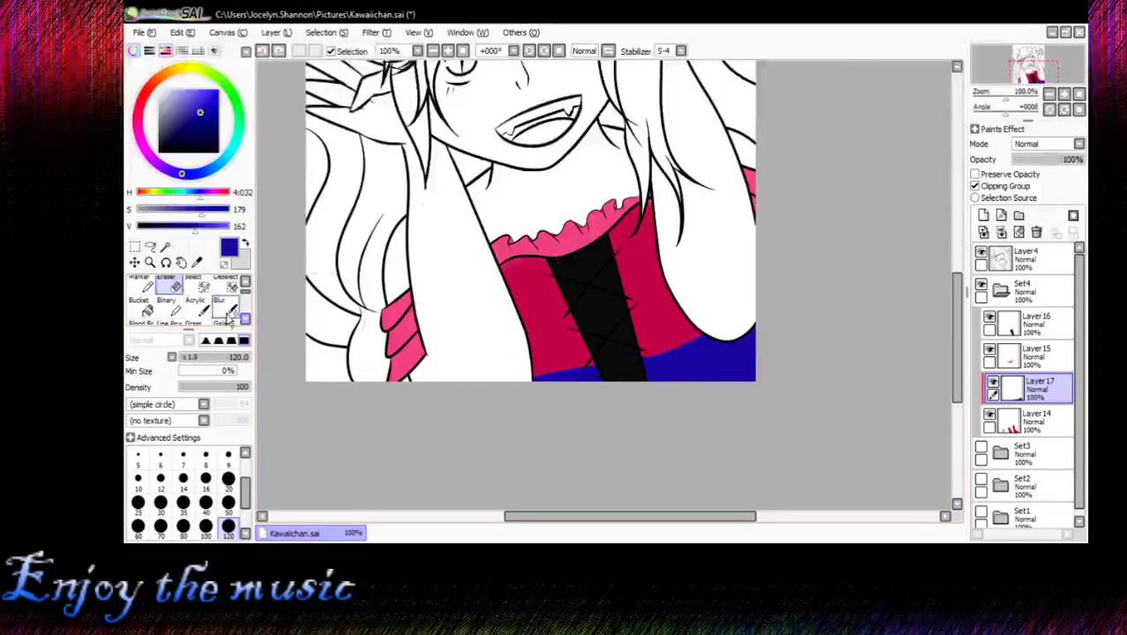
scroll(240, 313, up, 1)
scroll(240, 313, down, 1)
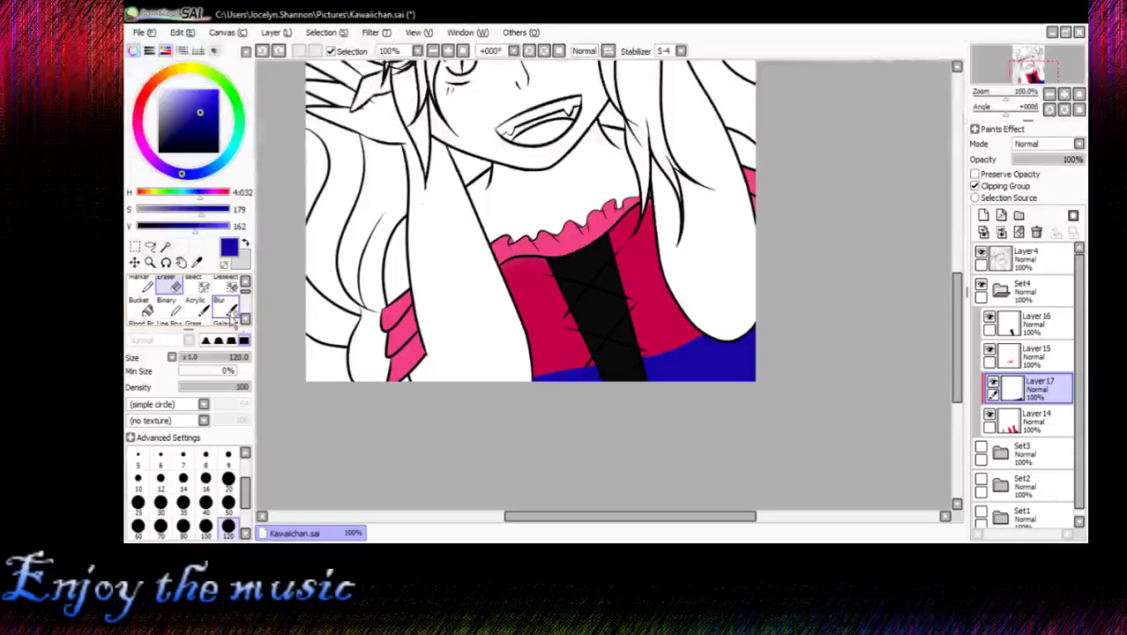
Try softening the dark blue edge with the Blur brush at size 100 and Layer17 in Overlay mode, and undo both changes.
click(226, 305)
drag(185, 357, 261, 357)
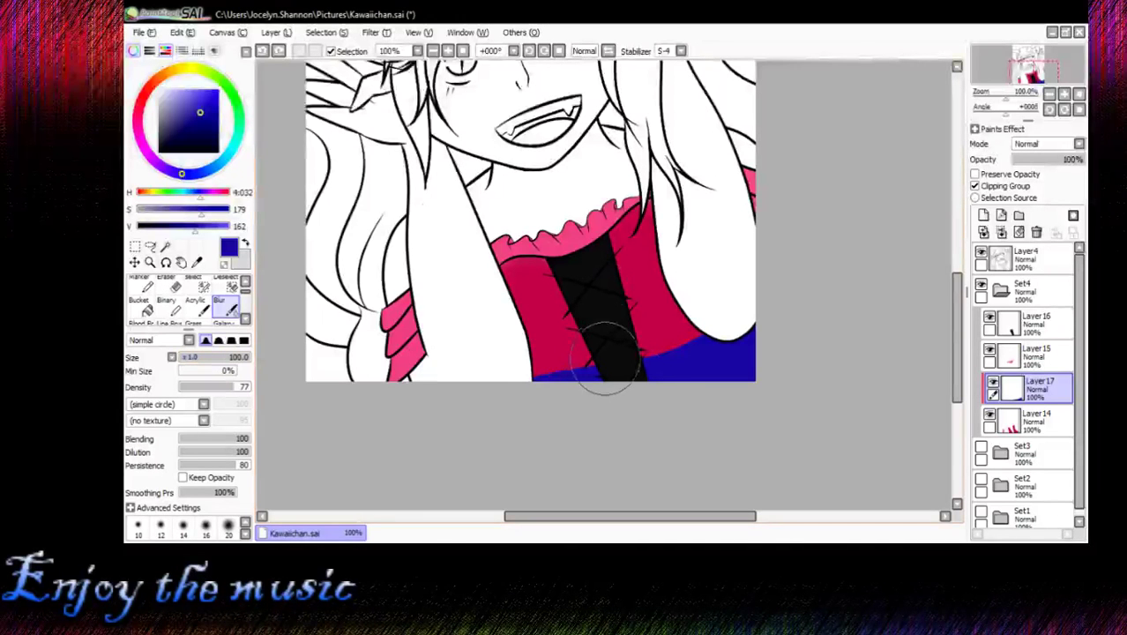
mouse_move(607, 359)
mouse_down()
mouse_move(756, 323)
mouse_move(611, 365)
mouse_move(729, 321)
mouse_move(529, 394)
mouse_move(654, 368)
mouse_up()
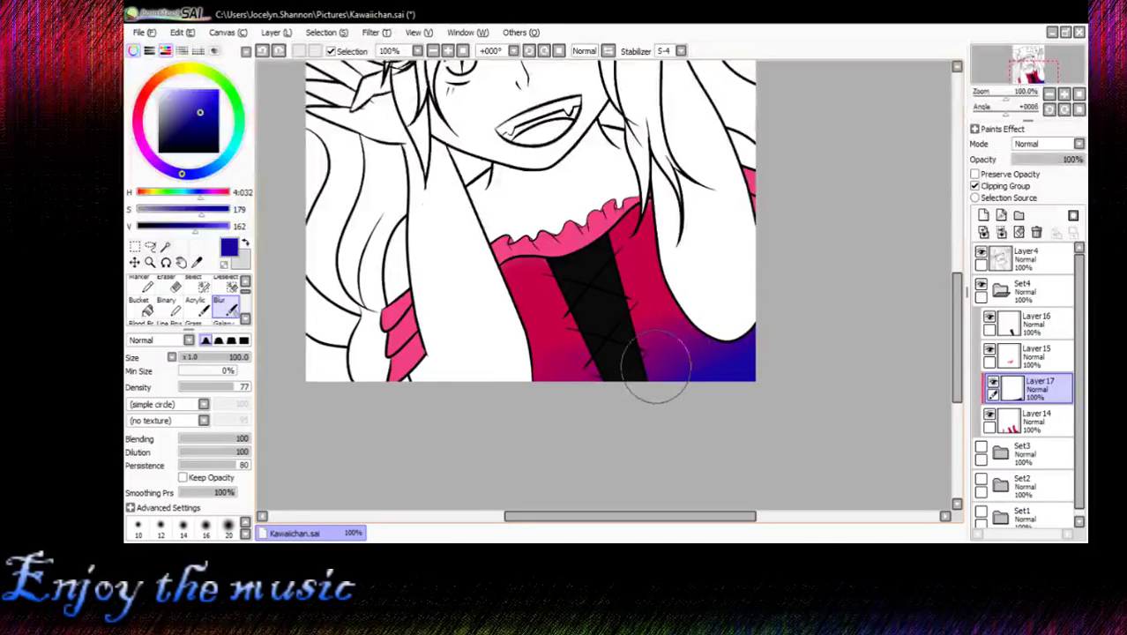
click(1029, 189)
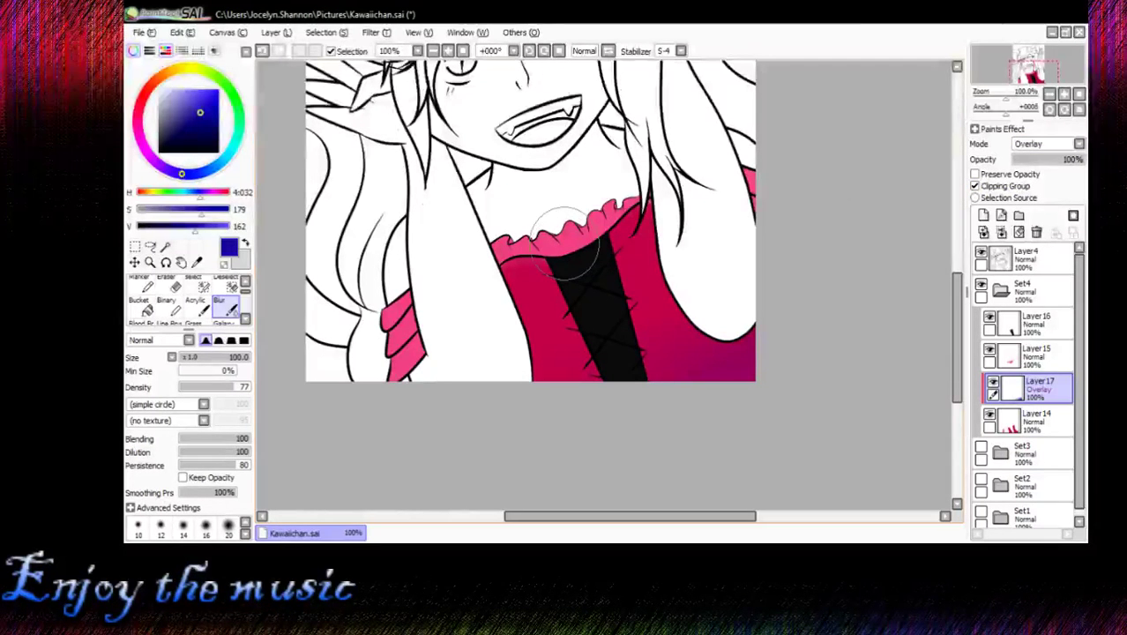
key(ctrl+z)
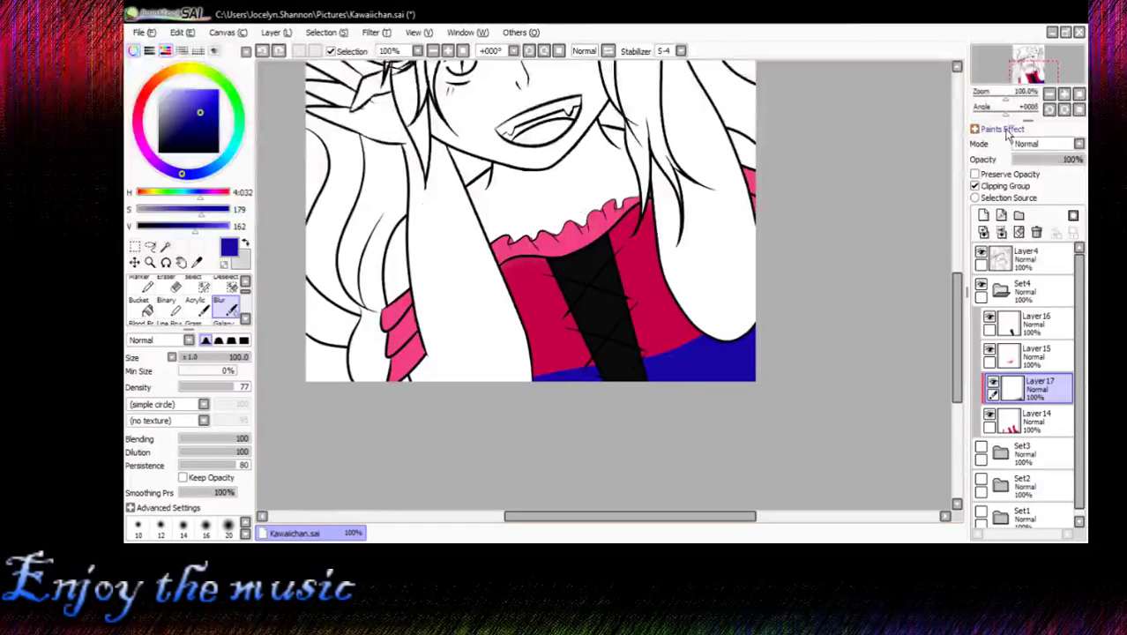
Set Layer17's blending mode to Overlay and blend the blue edge into the crimson bodice with the size 100 Blur brush.
drag(1054, 160, 1082, 157)
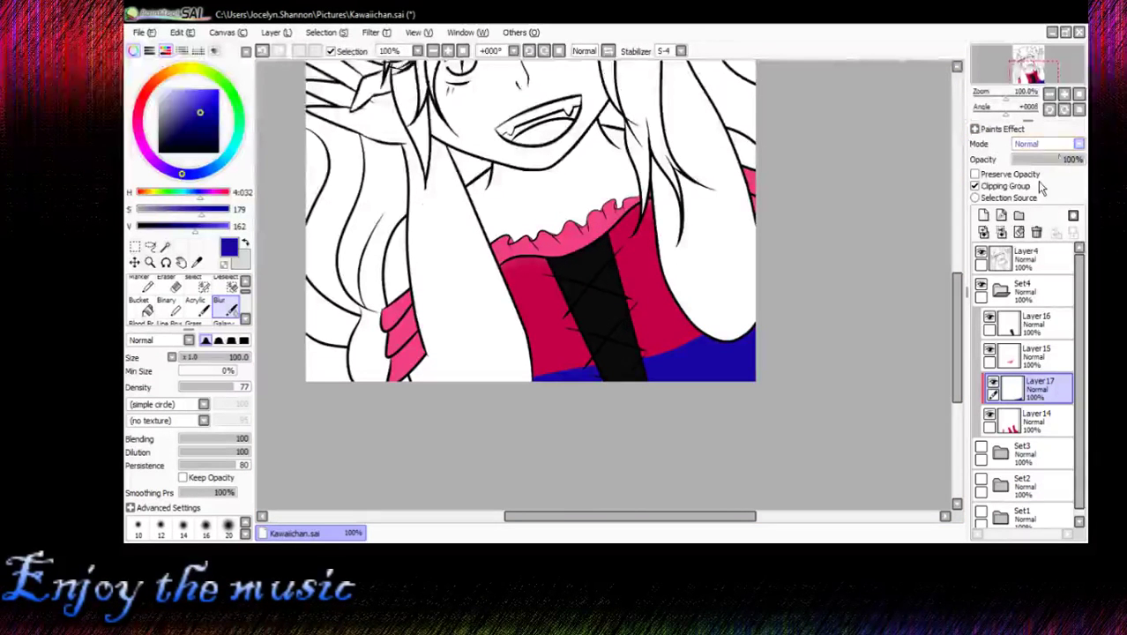
key(ctrl+y)
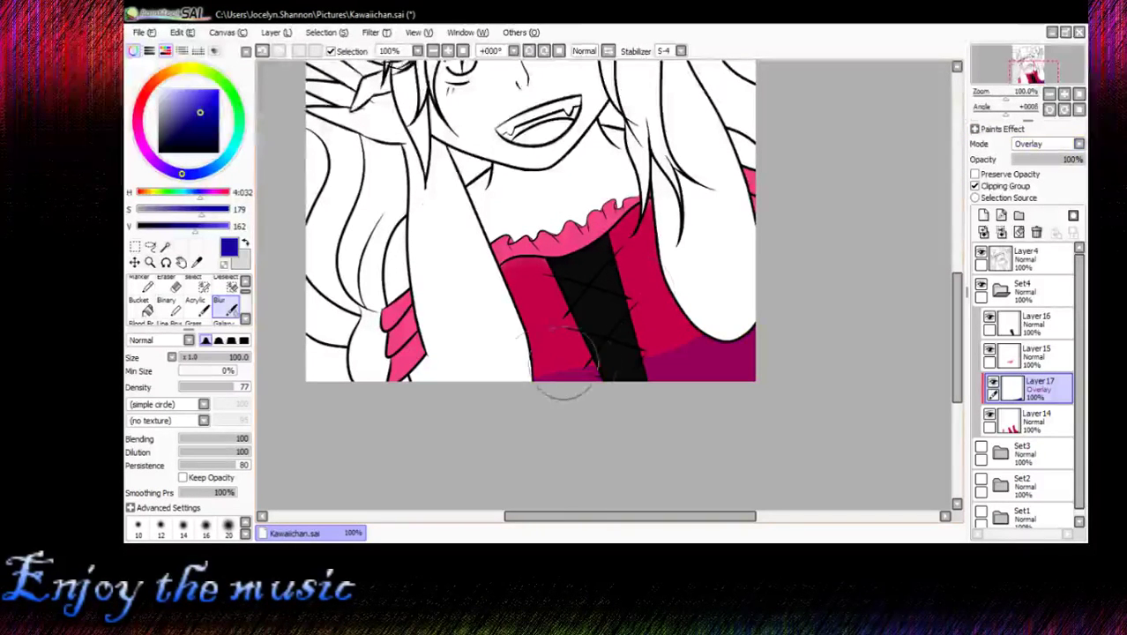
mouse_move(654, 330)
mouse_down()
mouse_move(596, 347)
mouse_move(636, 328)
mouse_move(534, 387)
mouse_move(714, 325)
mouse_move(590, 356)
mouse_move(624, 314)
mouse_up()
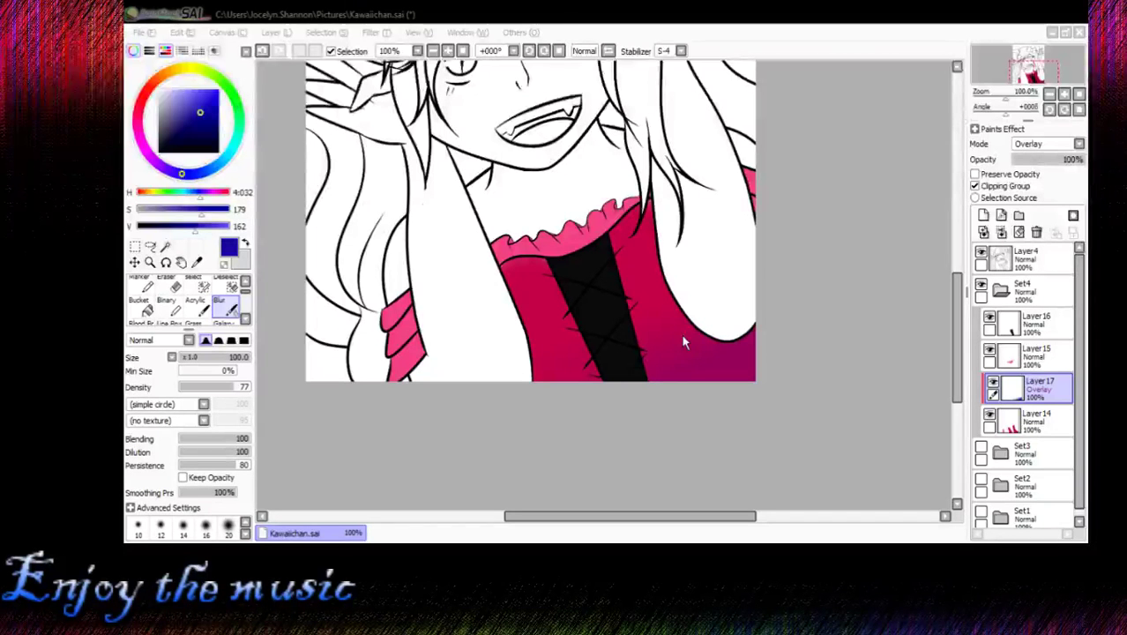
click(809, 202)
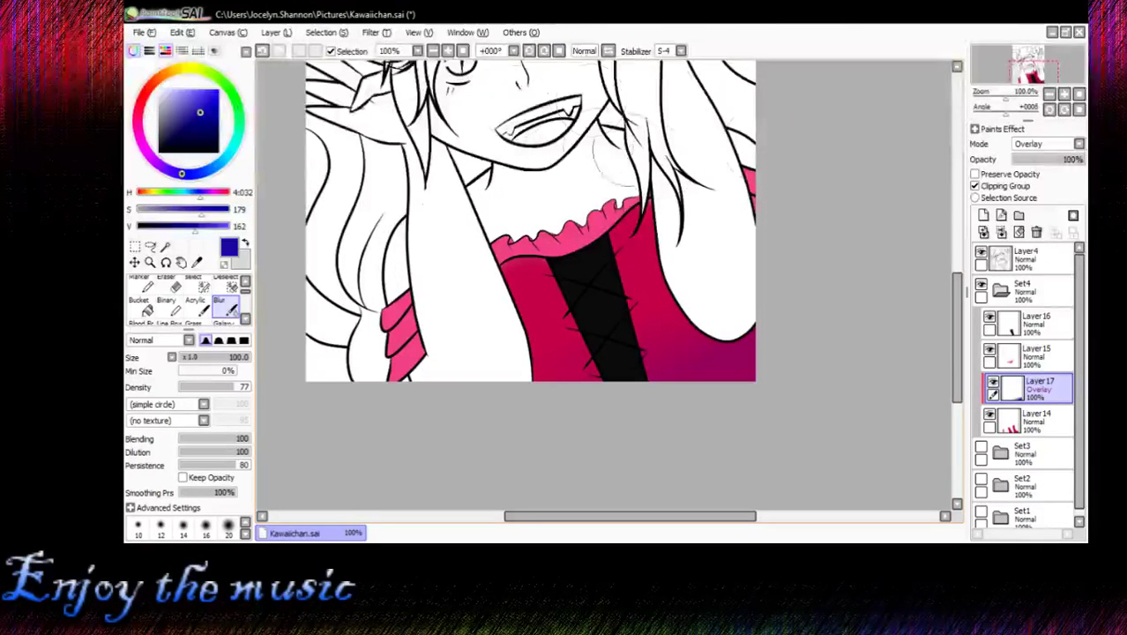
click(982, 453)
click(981, 452)
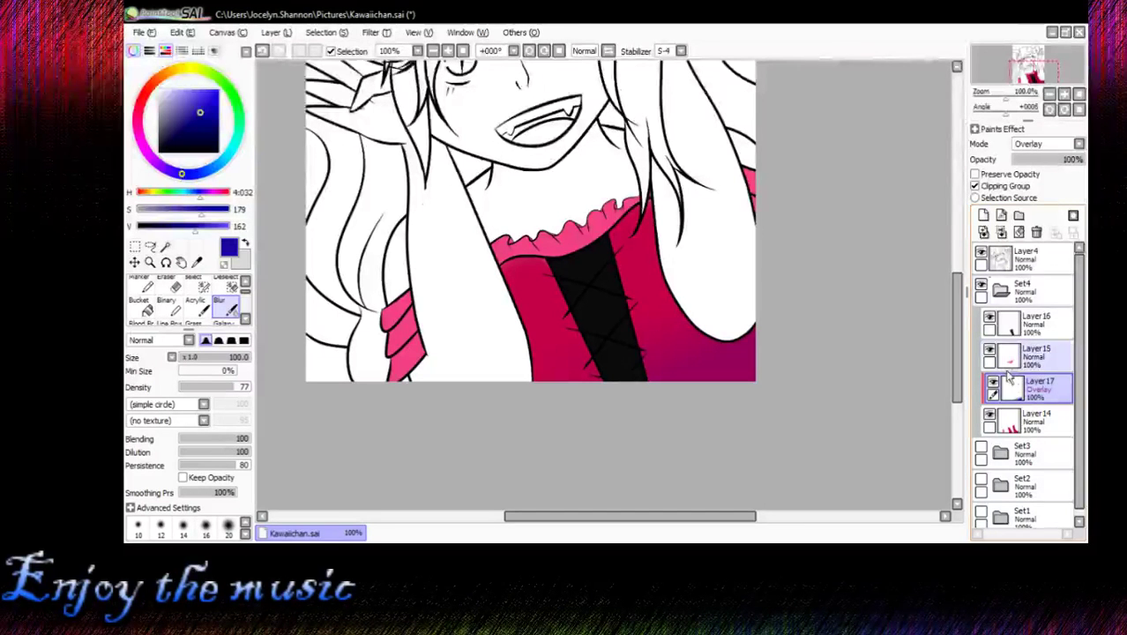
Merge Layer17, Layer16 and Layer15 down into Layer14 so the dress colours share one layer.
click(1002, 233)
click(1012, 319)
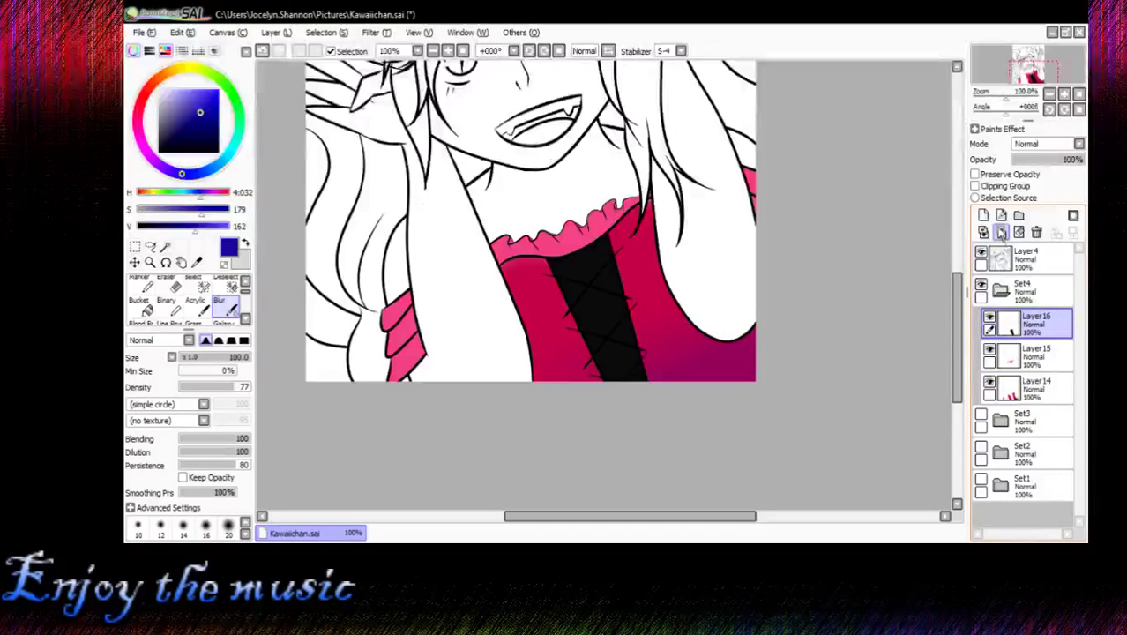
click(1002, 233)
click(1002, 232)
Add a new layer clipped to Layer14 at 50% opacity, with black as the drawing colour and the line brush active.
click(983, 216)
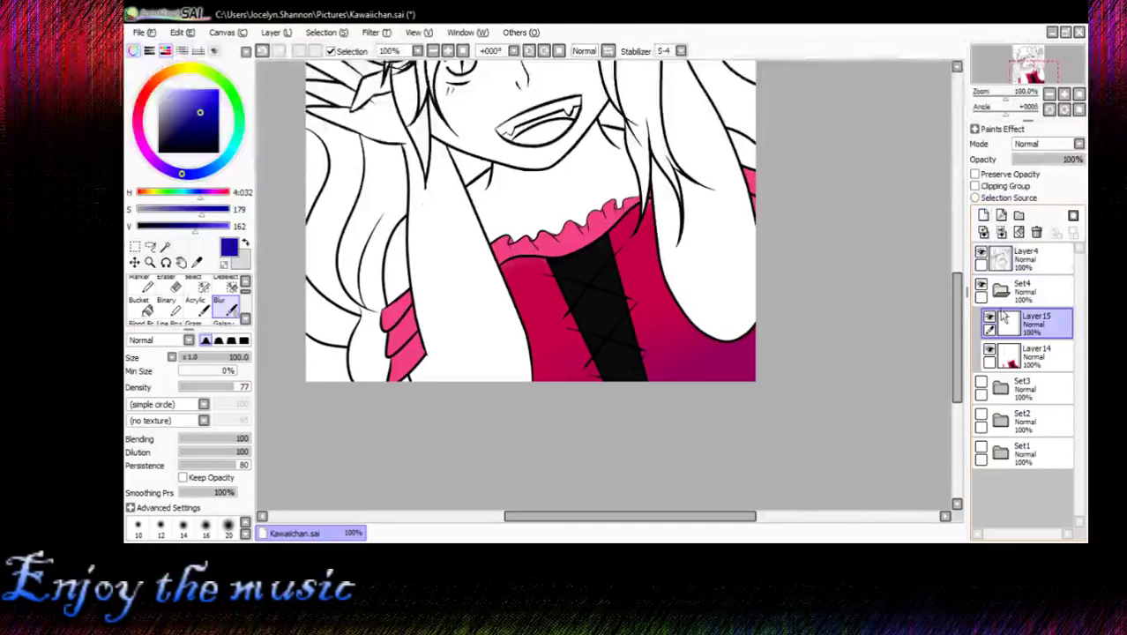
click(974, 186)
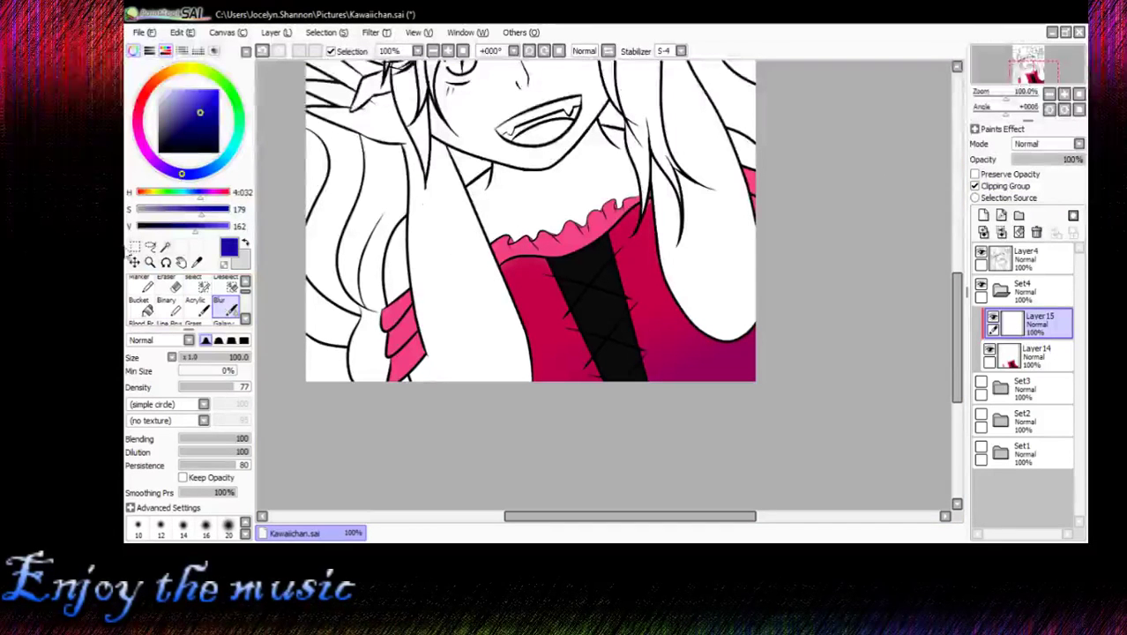
drag(145, 229, 128, 231)
drag(179, 329, 177, 326)
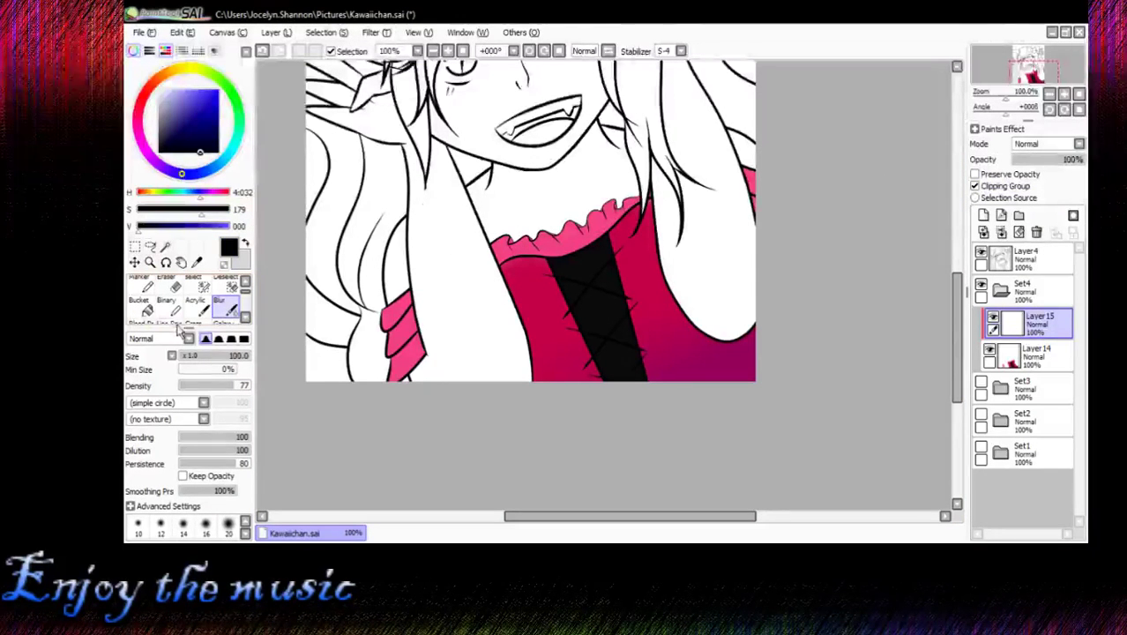
click(167, 323)
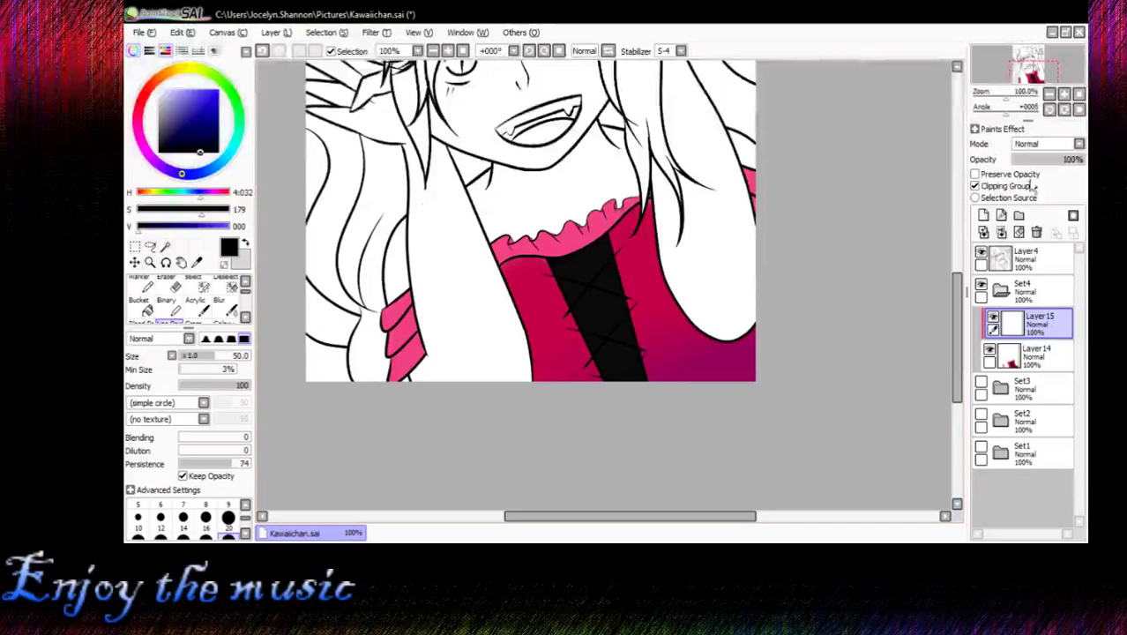
click(1051, 164)
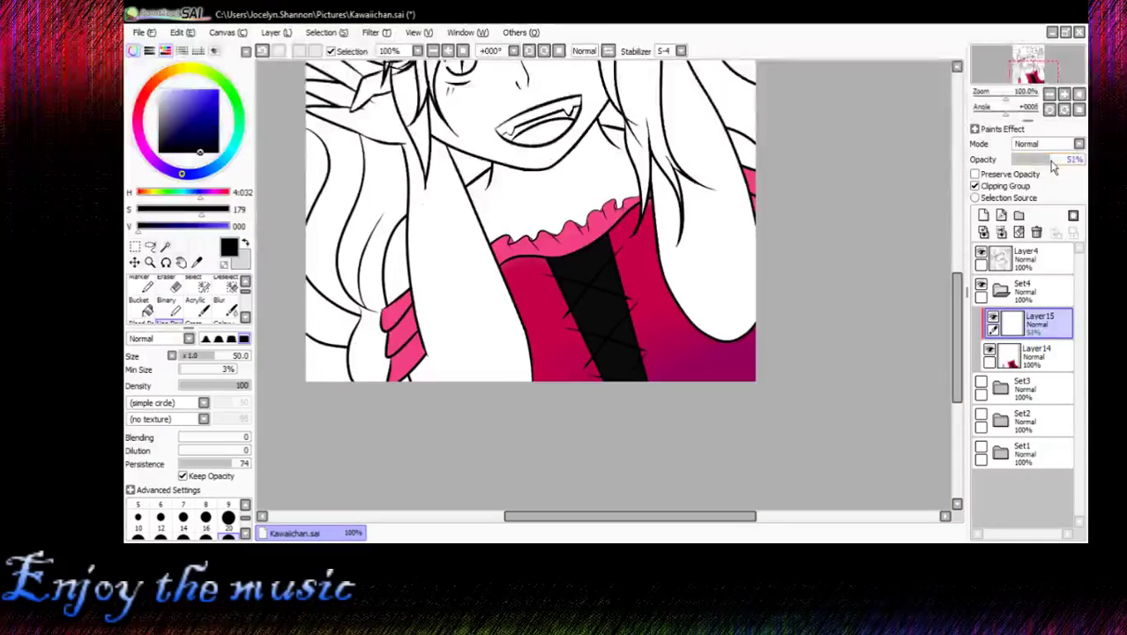
drag(1051, 166, 1048, 167)
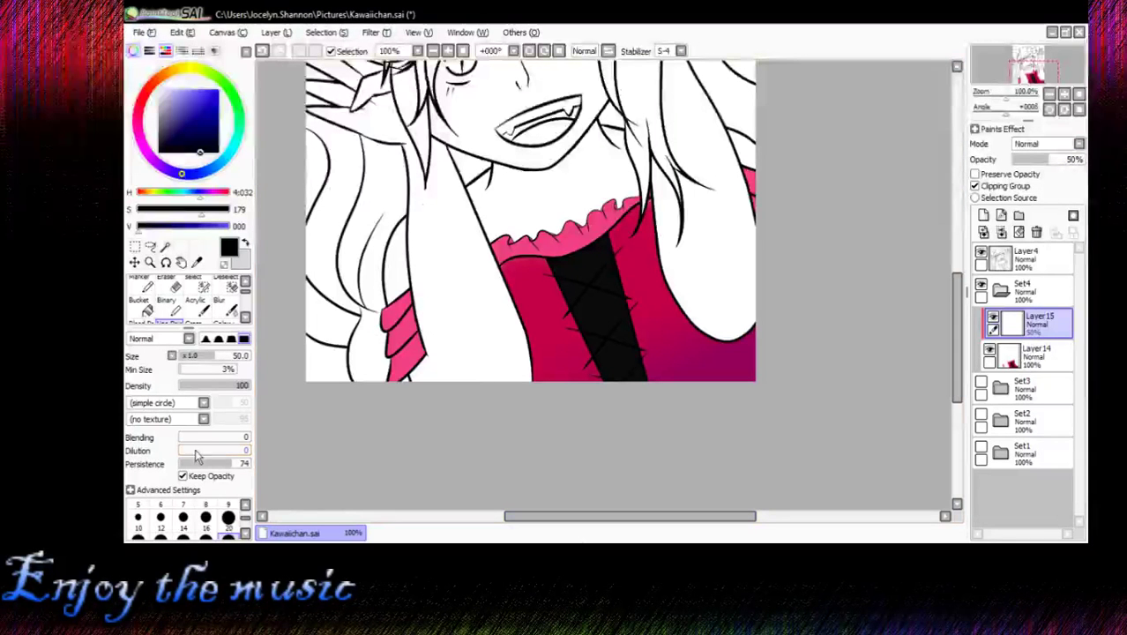
Paint a shadow along the inner edge of the pink sleeve ruffle beside the arm with the line brush at size 20.
click(228, 519)
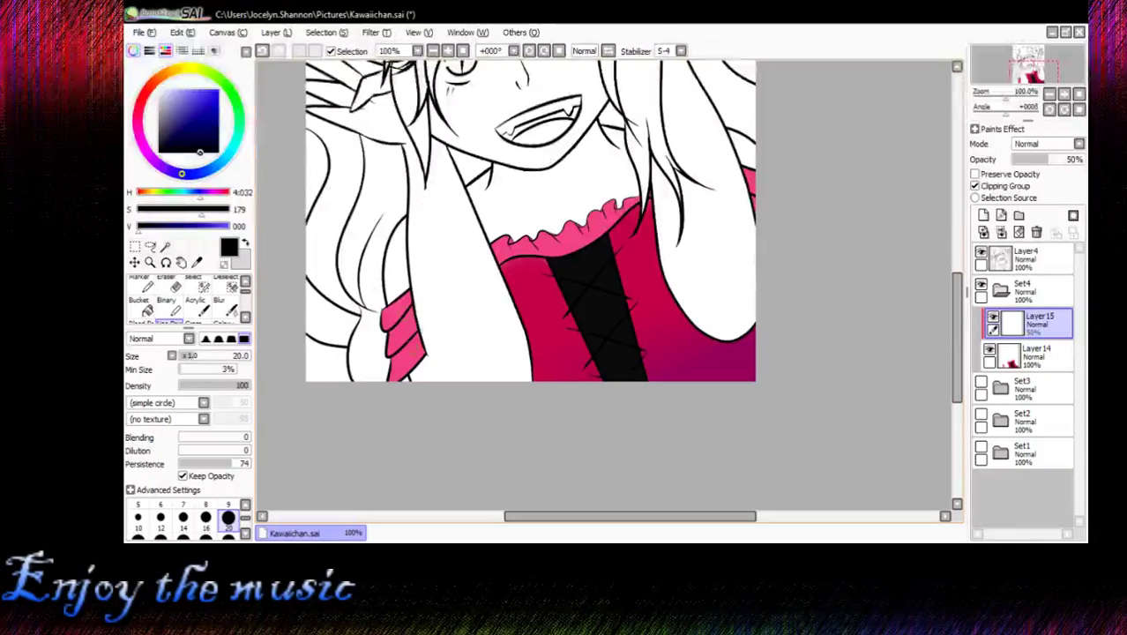
drag(404, 285, 421, 342)
mouse_move(409, 294)
mouse_down()
mouse_move(424, 313)
mouse_move(425, 360)
mouse_move(375, 378)
mouse_up()
key(ctrl+z)
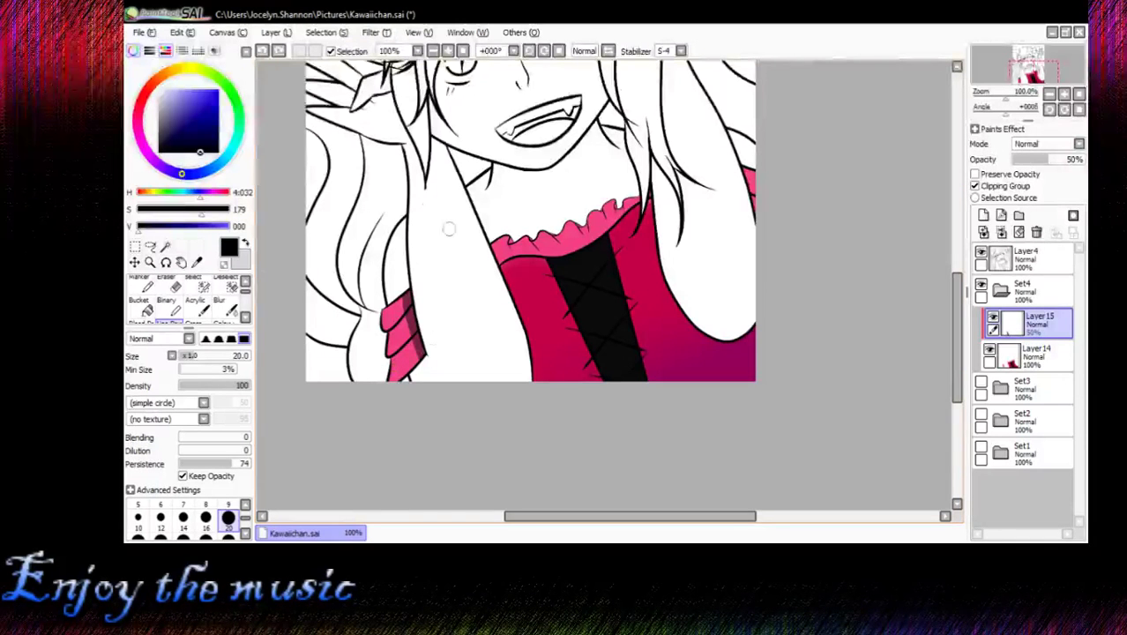
Shade beneath the sleeve ruffle's fold lines with the line brush at size 9, undoing and redrawing unsatisfactory strokes.
click(448, 51)
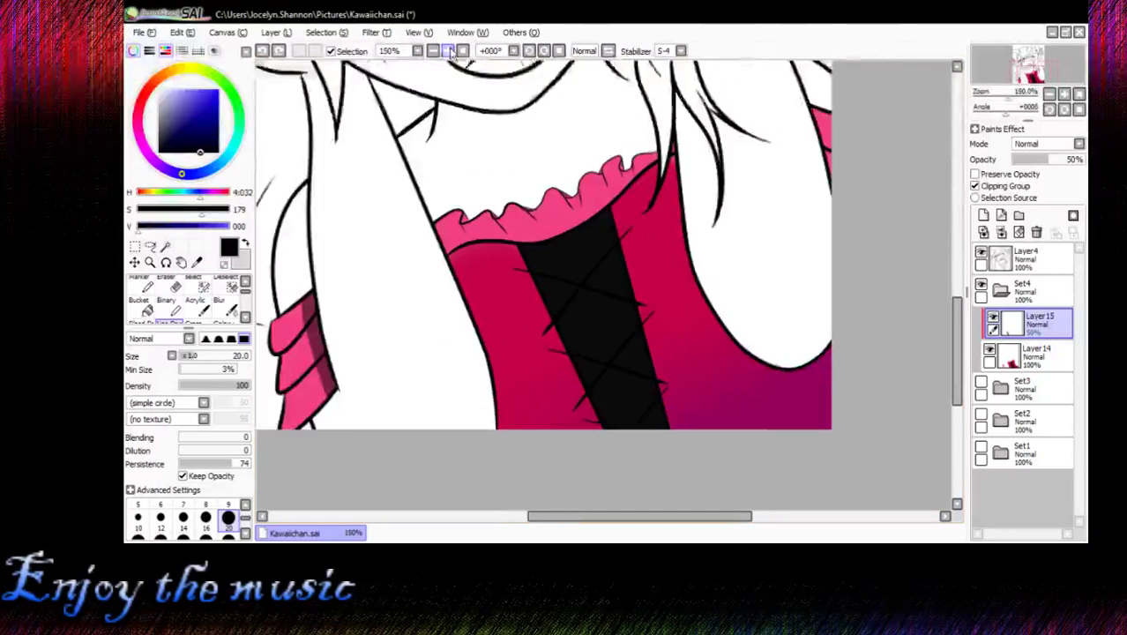
click(447, 51)
click(181, 262)
drag(363, 214, 598, 118)
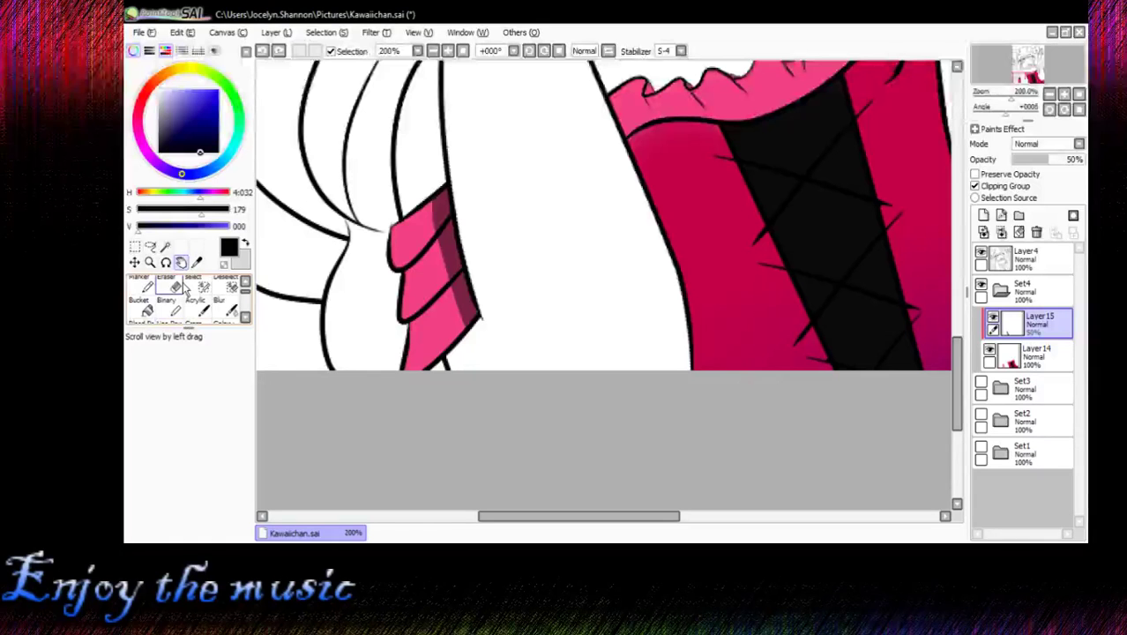
click(176, 325)
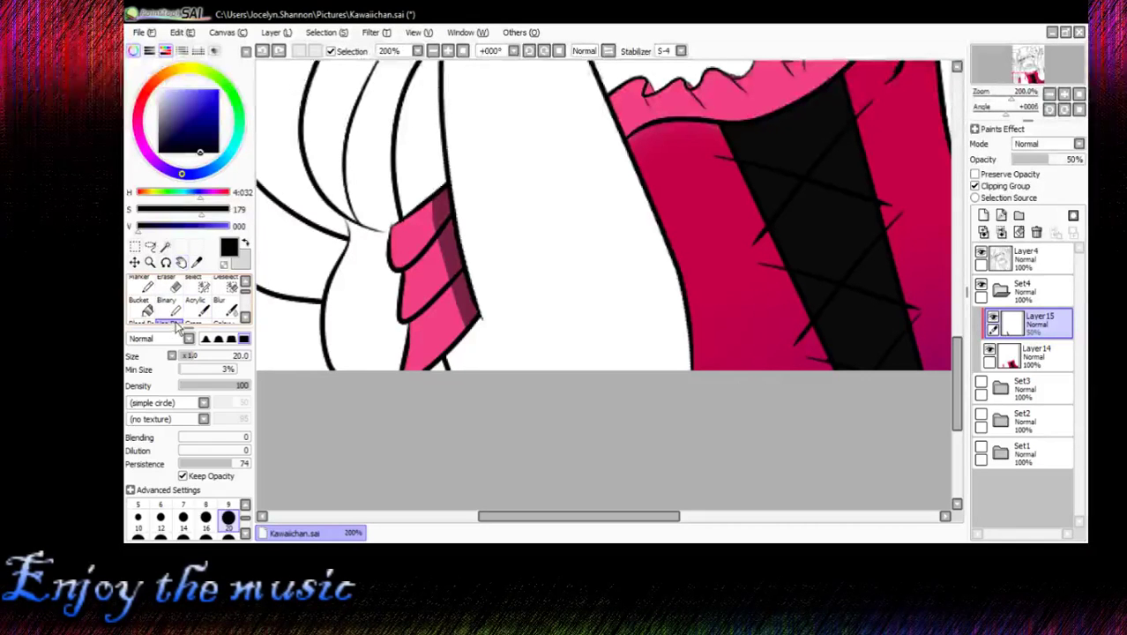
click(226, 513)
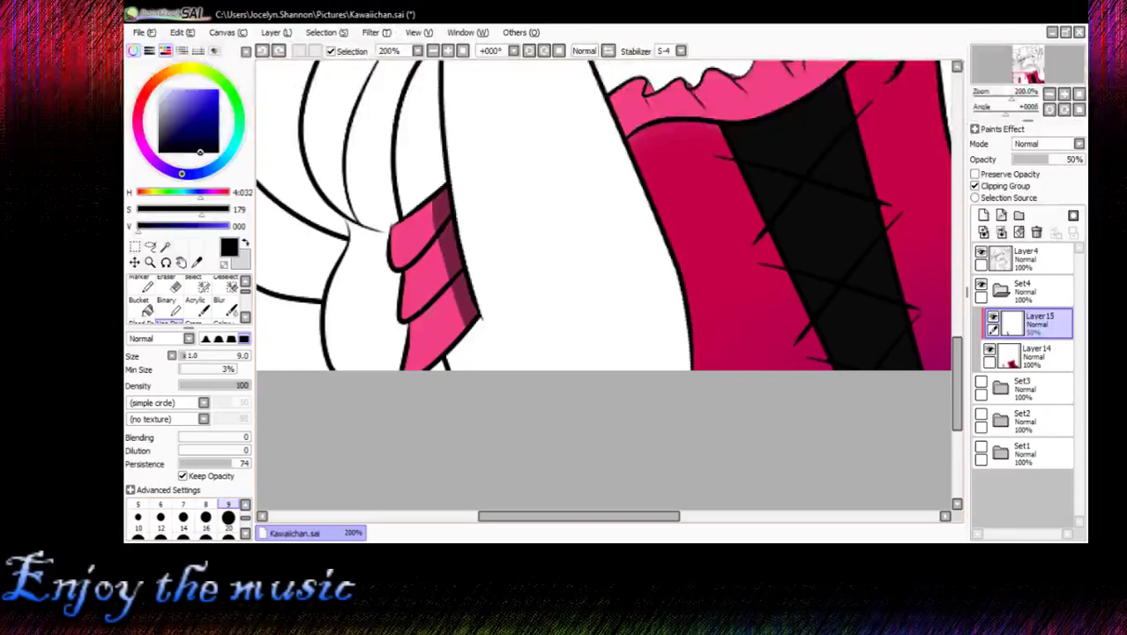
drag(456, 291, 388, 328)
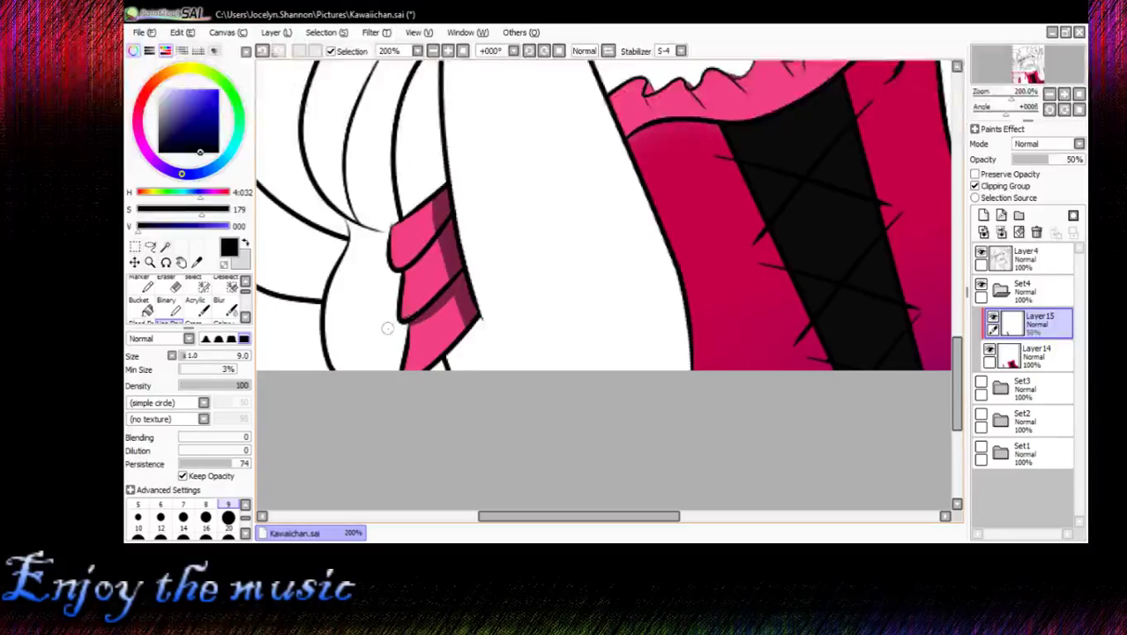
key(ctrl+z)
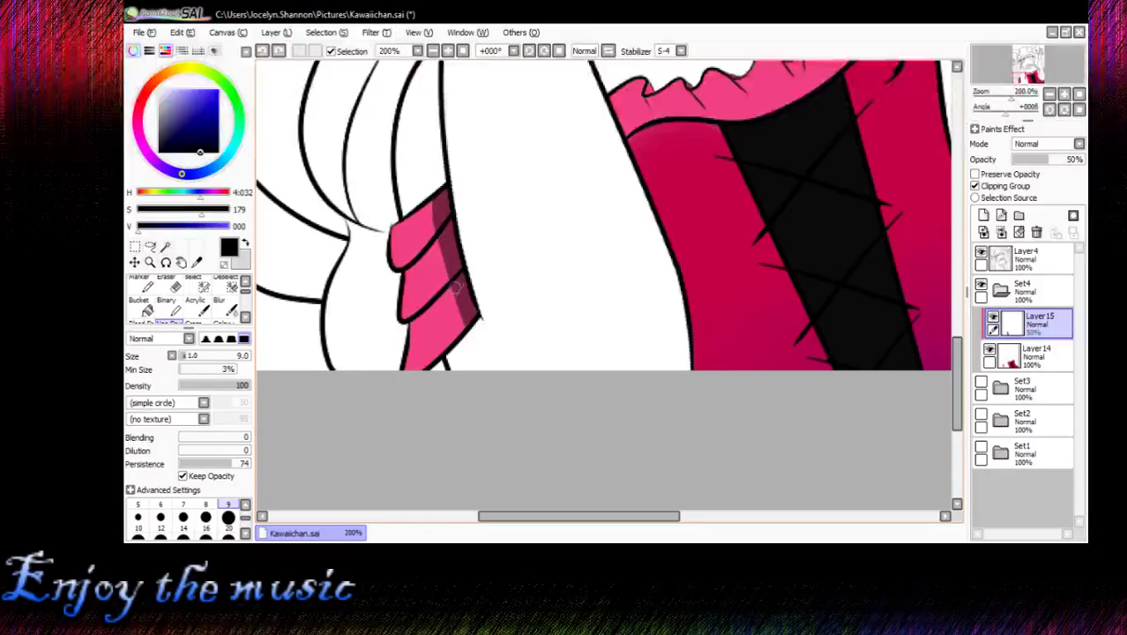
drag(454, 287, 411, 319)
key(ctrl+z)
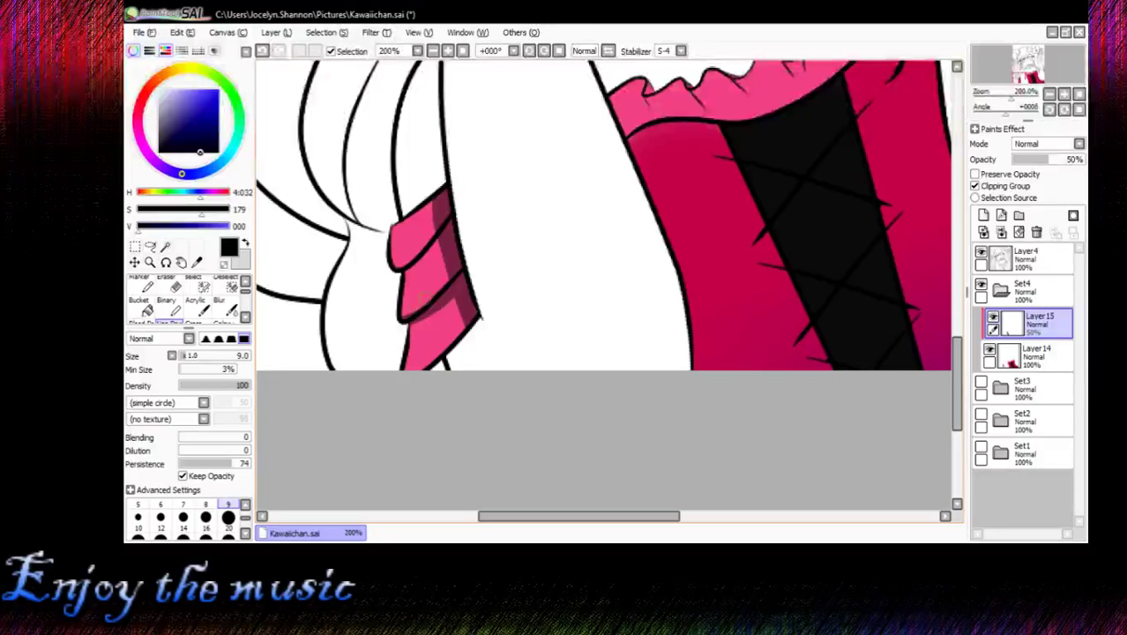
key(ctrl+z)
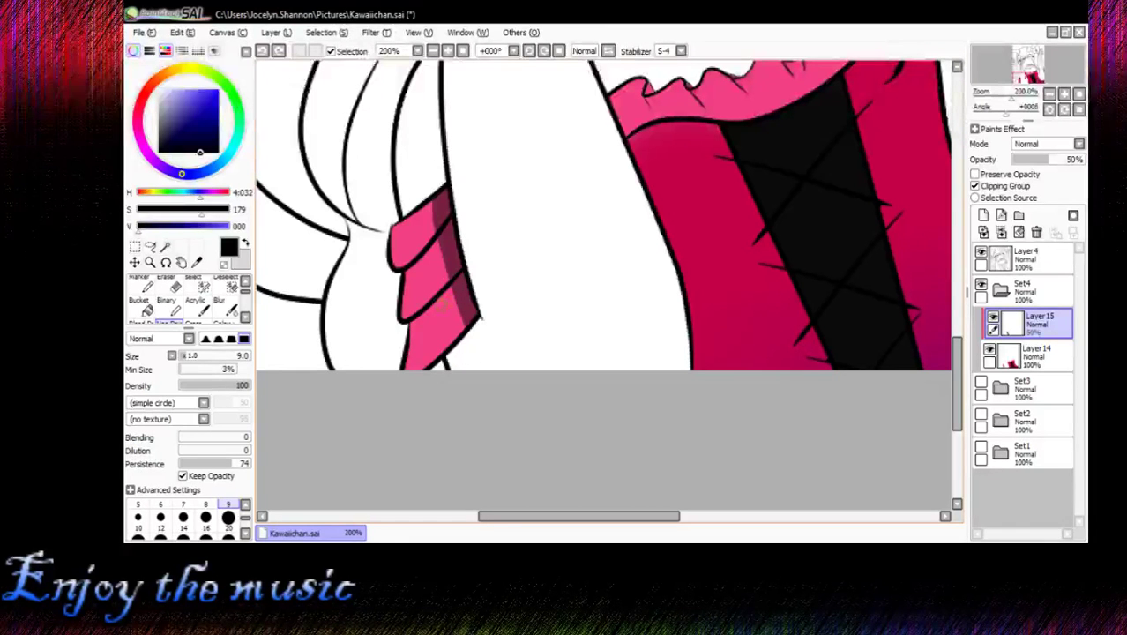
drag(442, 291, 414, 321)
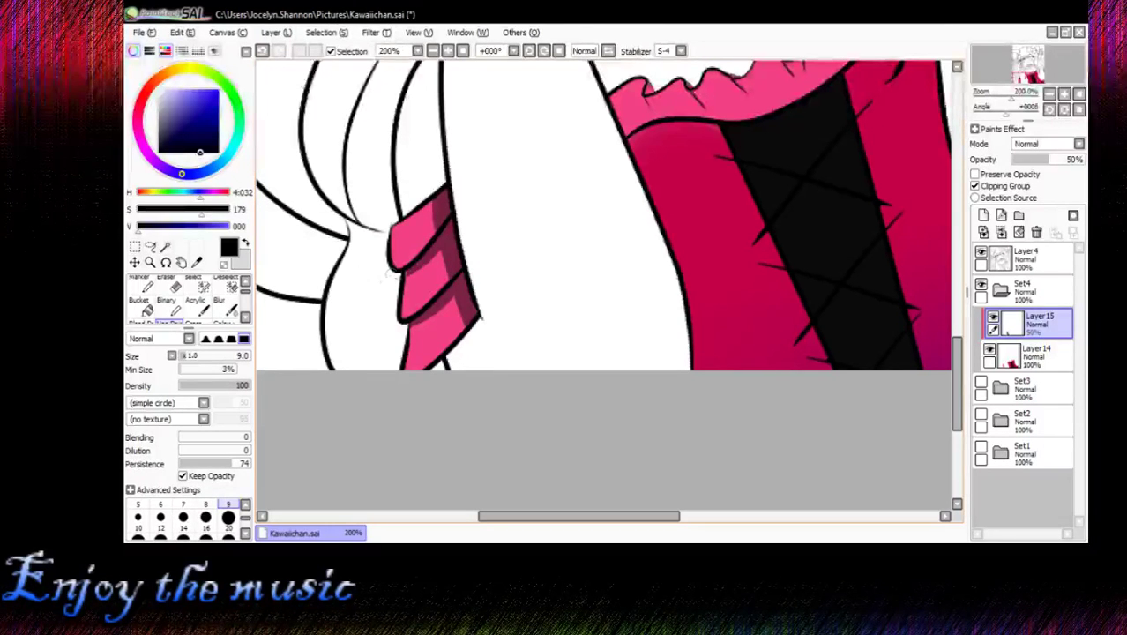
Paint a shadow along the side edge of the pink neckline ruffle beside the arm with the line brush at size 9.
click(181, 262)
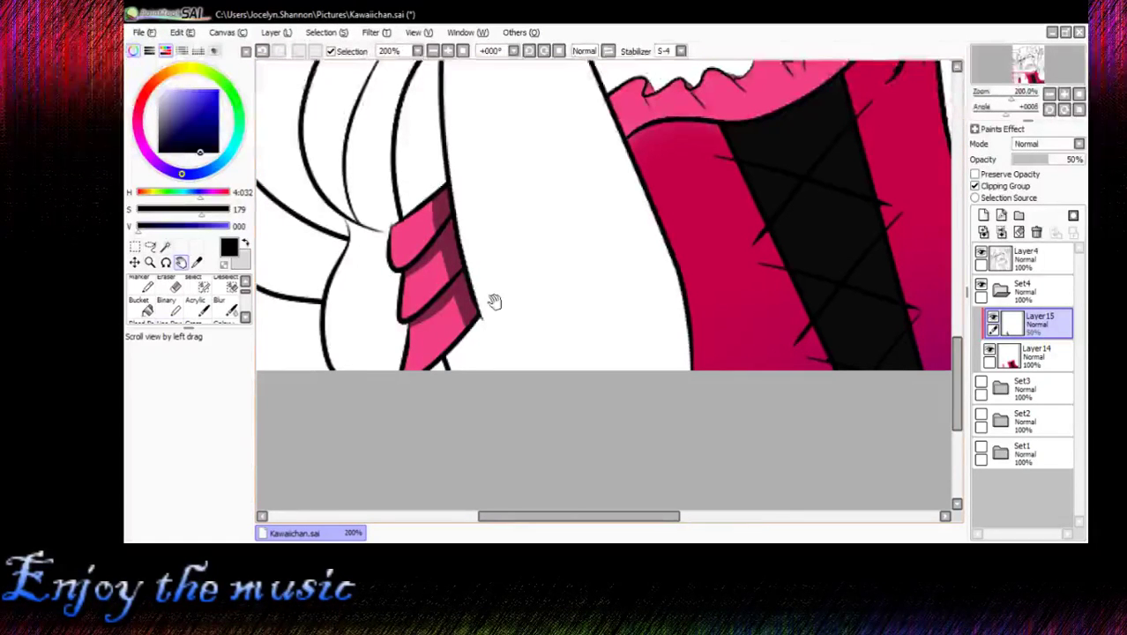
mouse_move(490, 302)
mouse_down()
mouse_move(379, 270)
mouse_move(347, 294)
mouse_move(365, 309)
mouse_up()
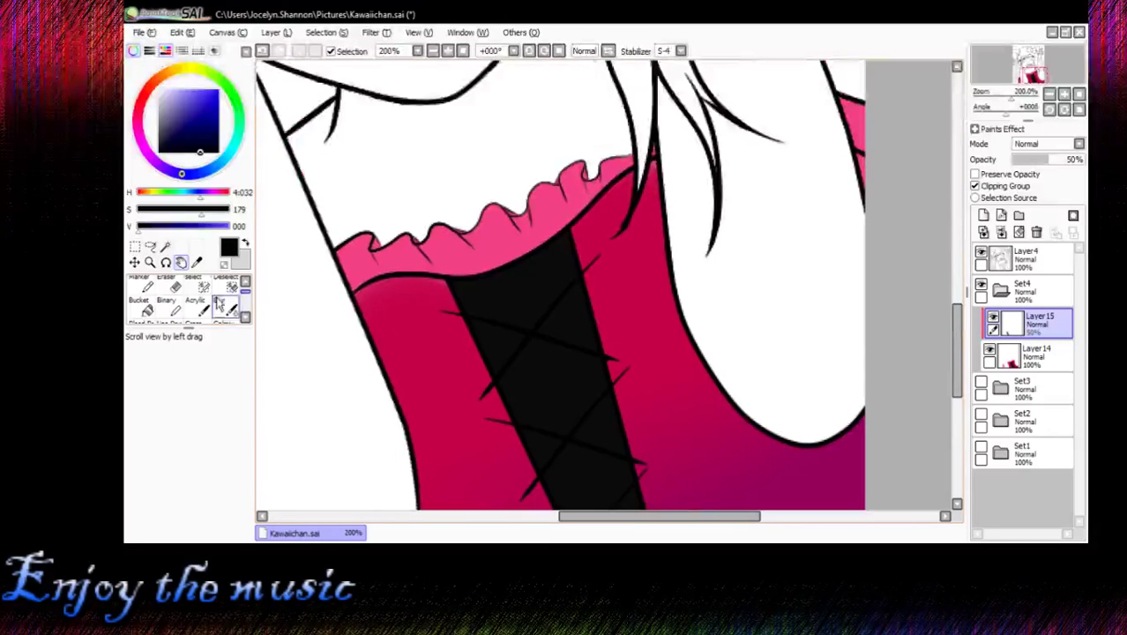
click(175, 313)
click(179, 322)
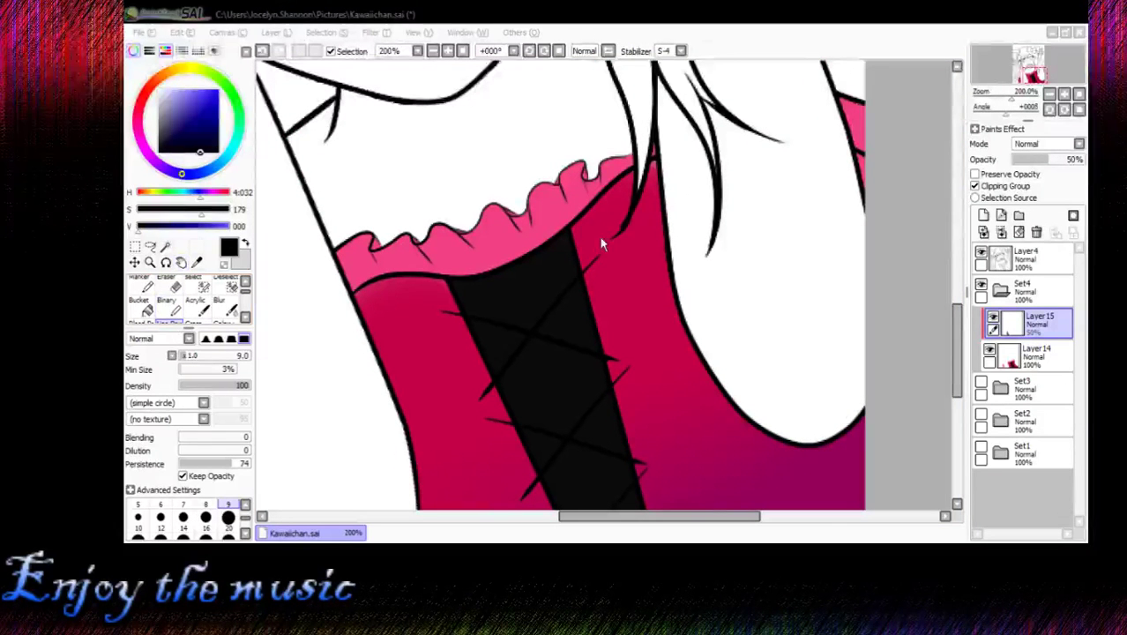
click(764, 312)
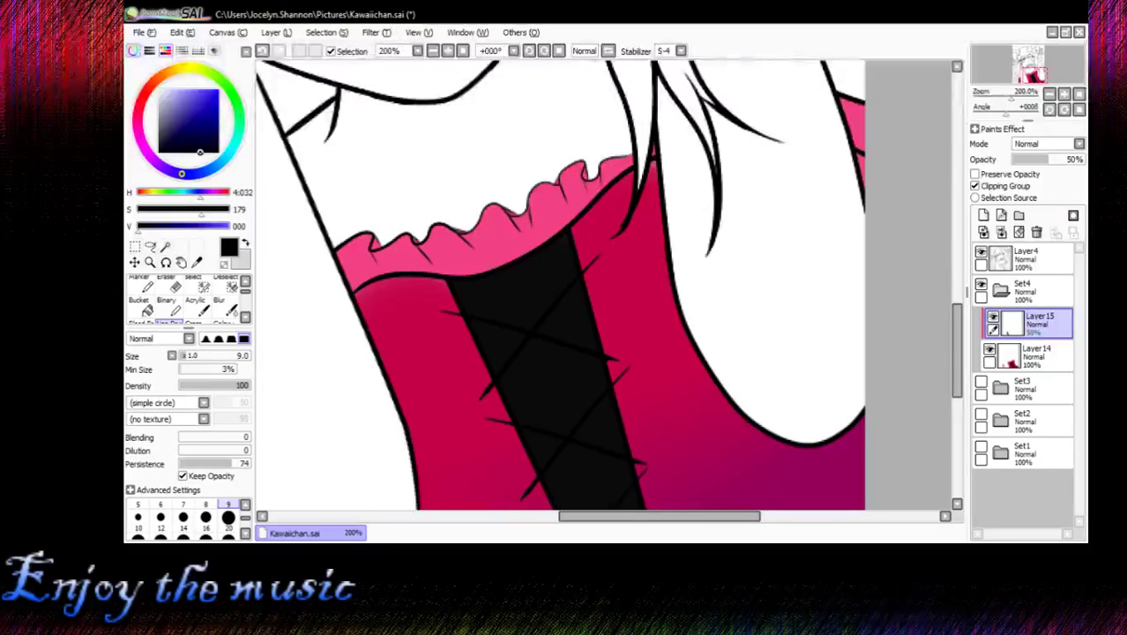
click(448, 51)
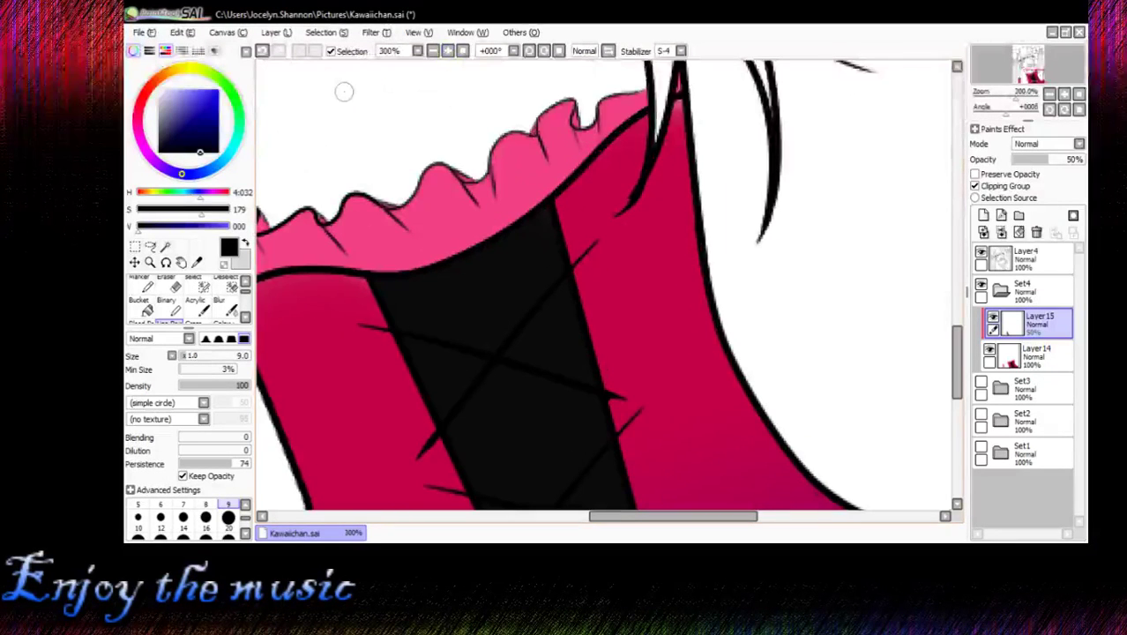
click(181, 262)
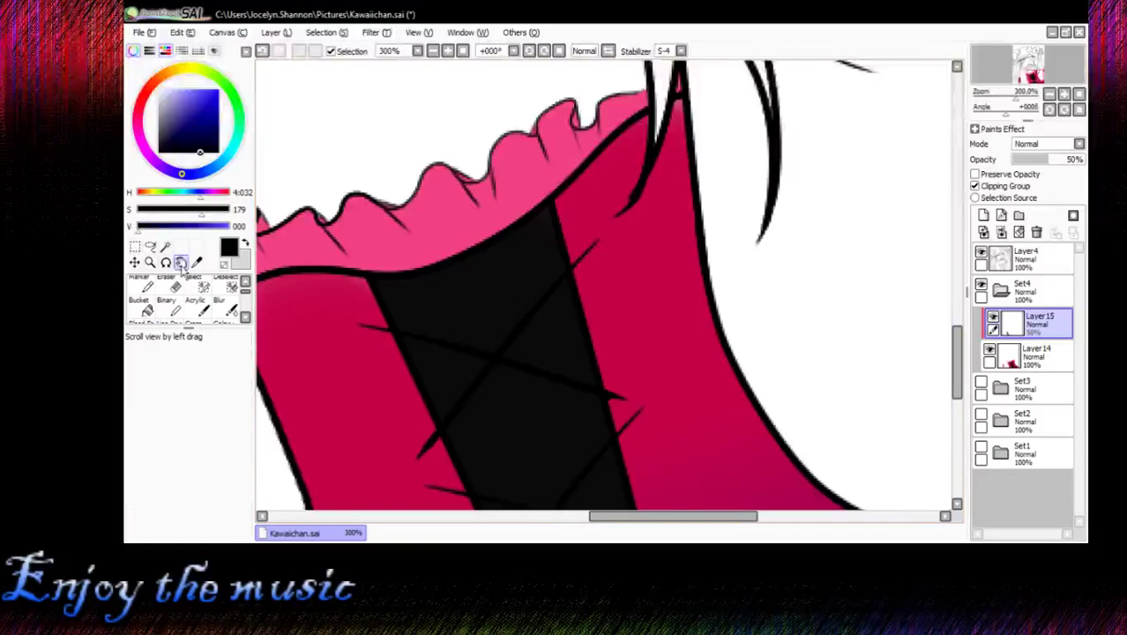
drag(356, 197, 527, 192)
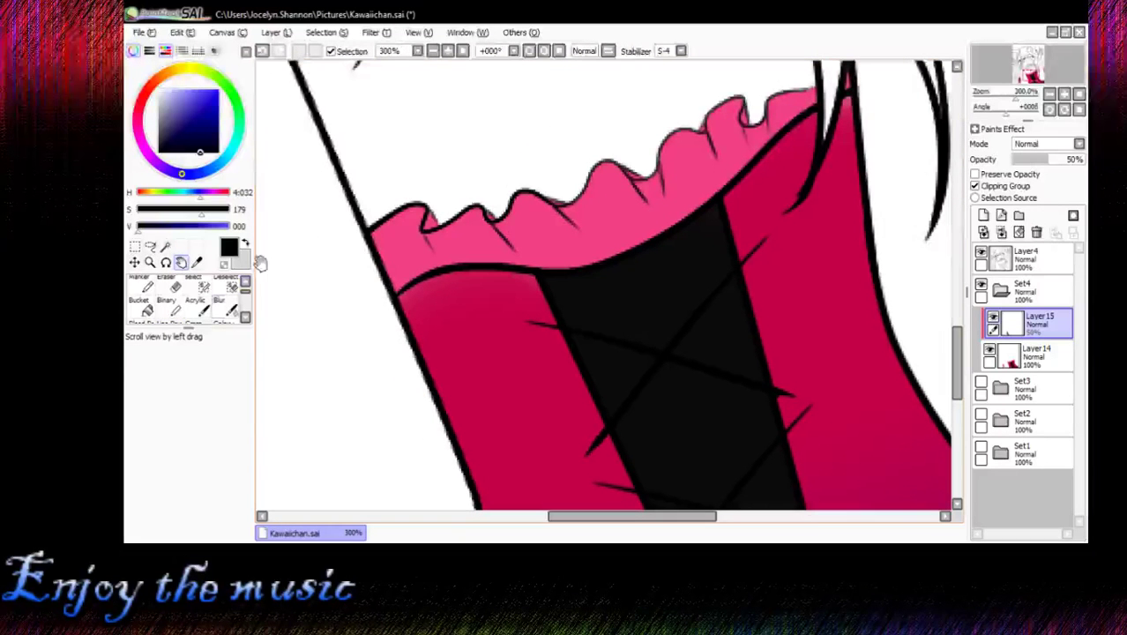
click(166, 304)
click(170, 323)
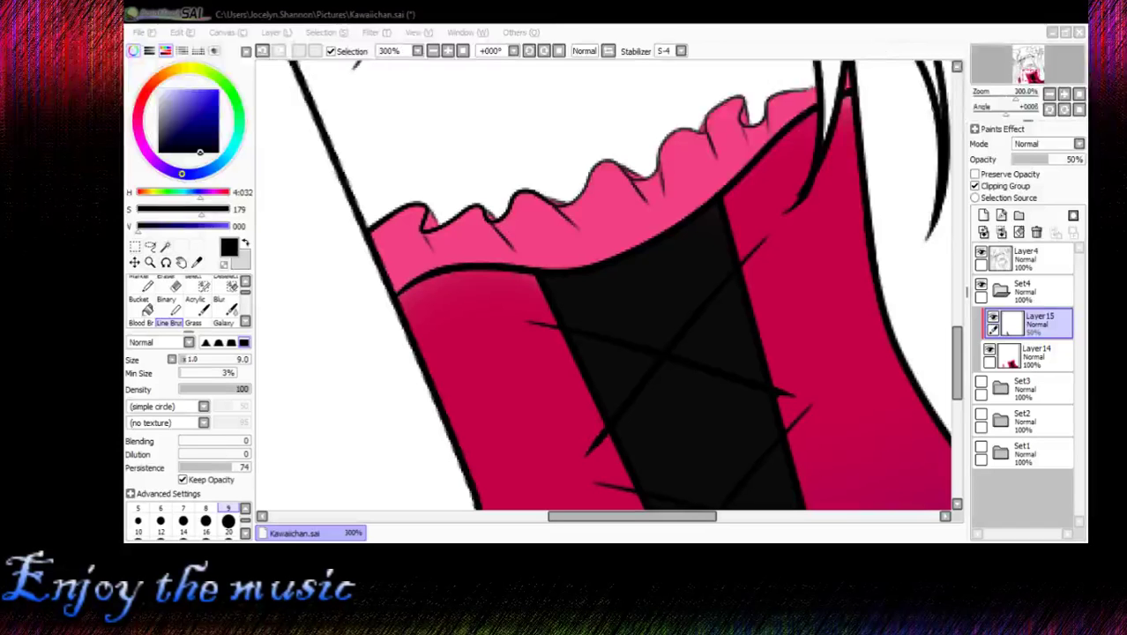
click(578, 2)
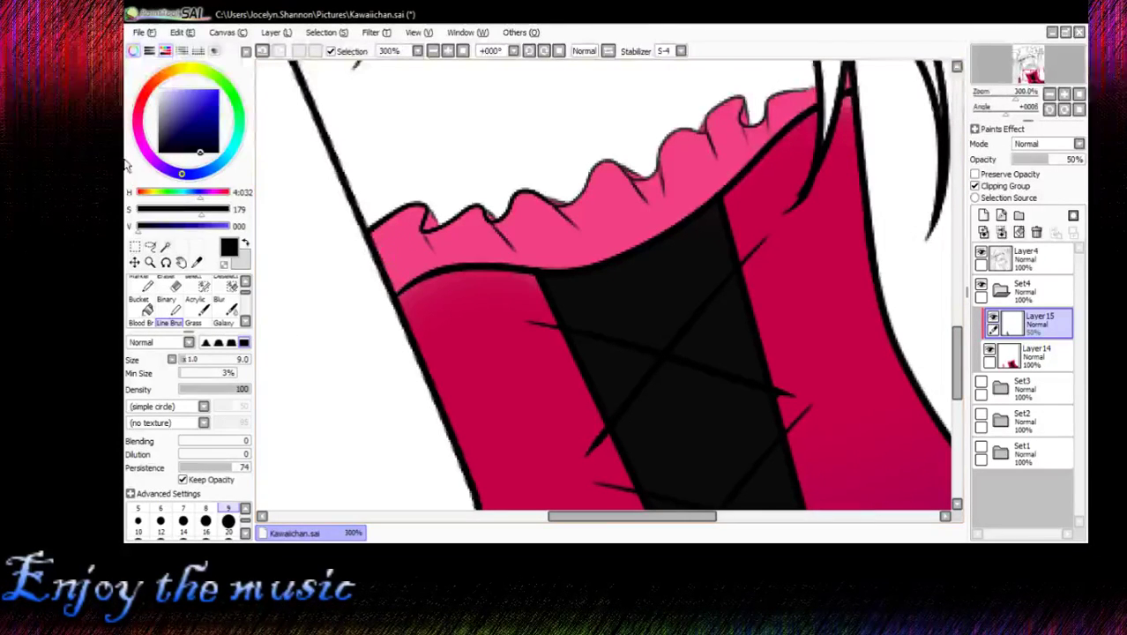
drag(374, 233, 387, 307)
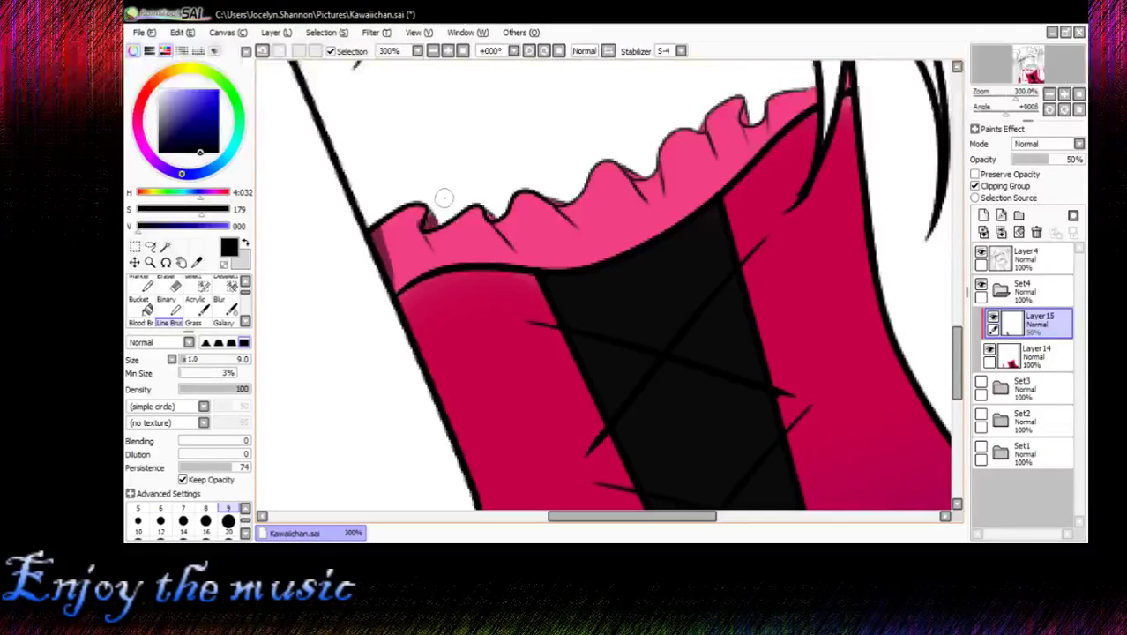
key(ctrl+z)
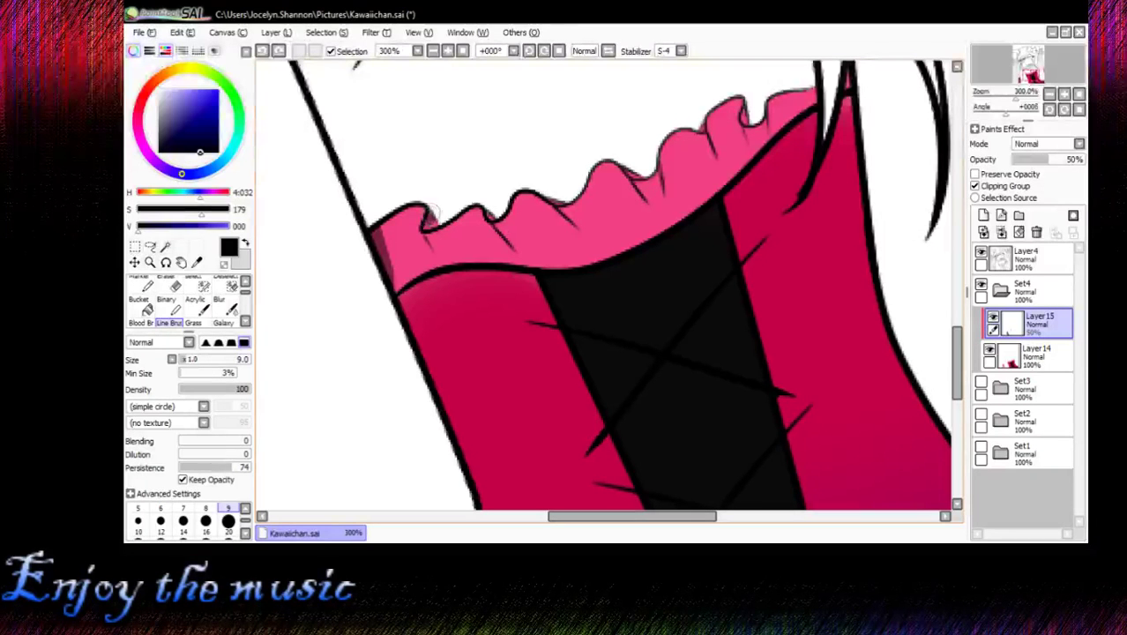
mouse_move(432, 213)
mouse_down()
mouse_move(416, 238)
mouse_move(427, 252)
mouse_move(427, 215)
mouse_up()
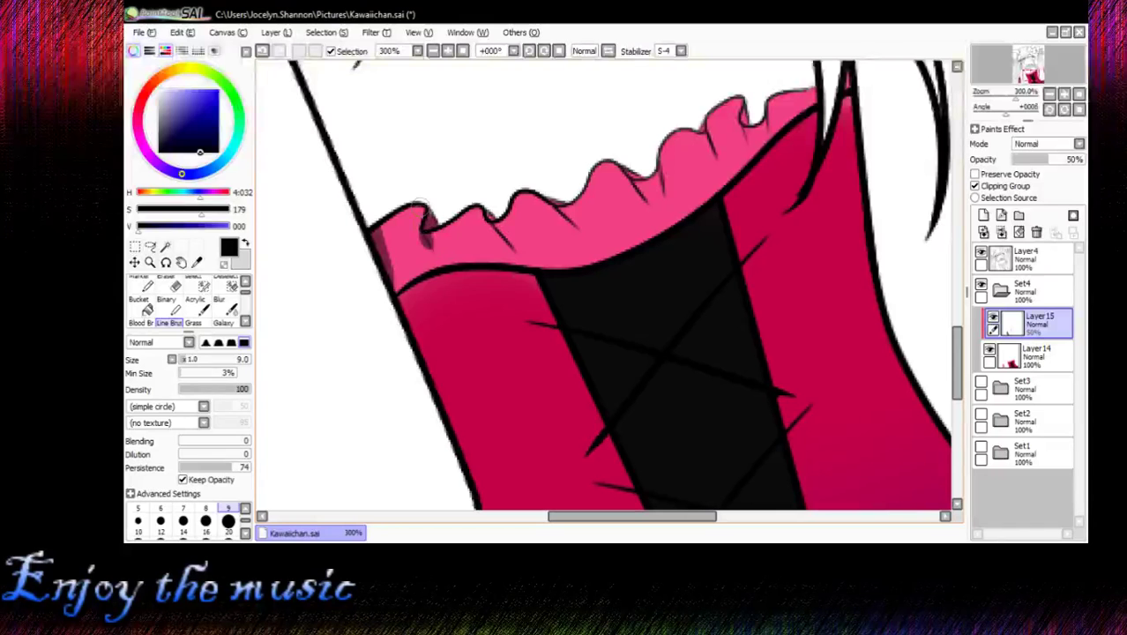
key(ctrl+z)
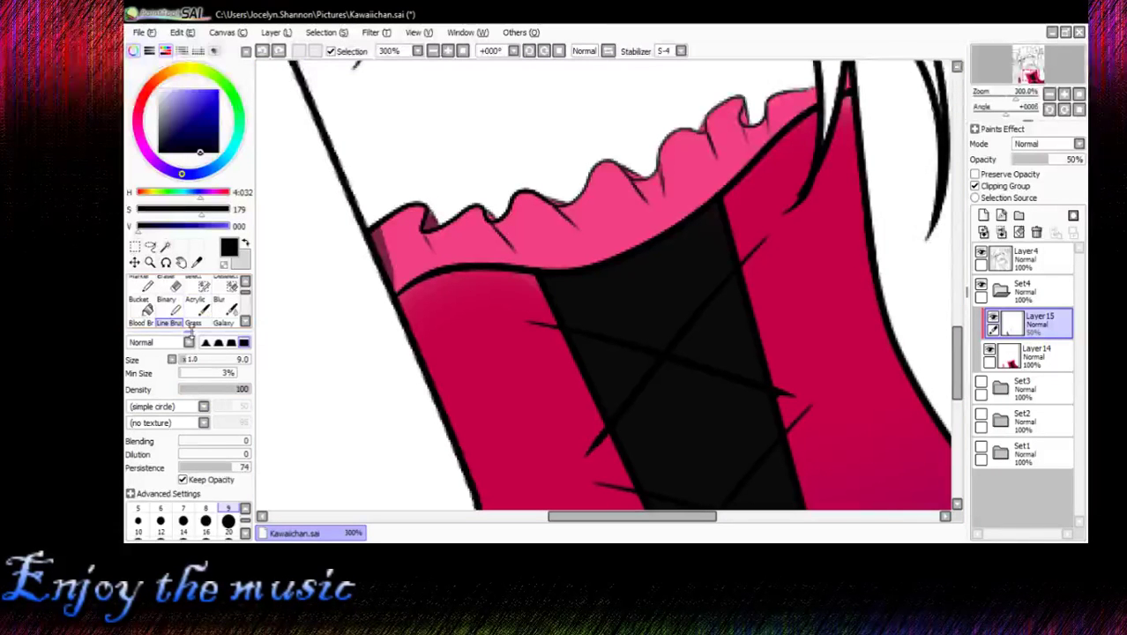
Shade the neckline ruffle's first fold, nearest the shadowed side edge, with the line brush at size 4.
scroll(190, 328, down, 1)
click(205, 474)
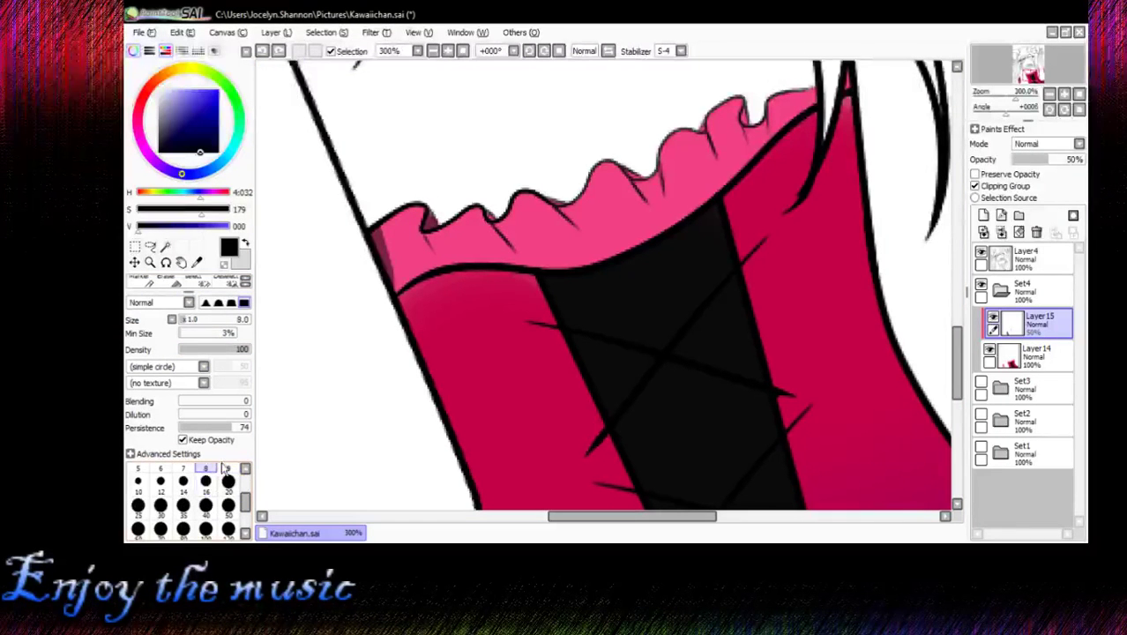
scroll(225, 467, up, 1)
click(227, 470)
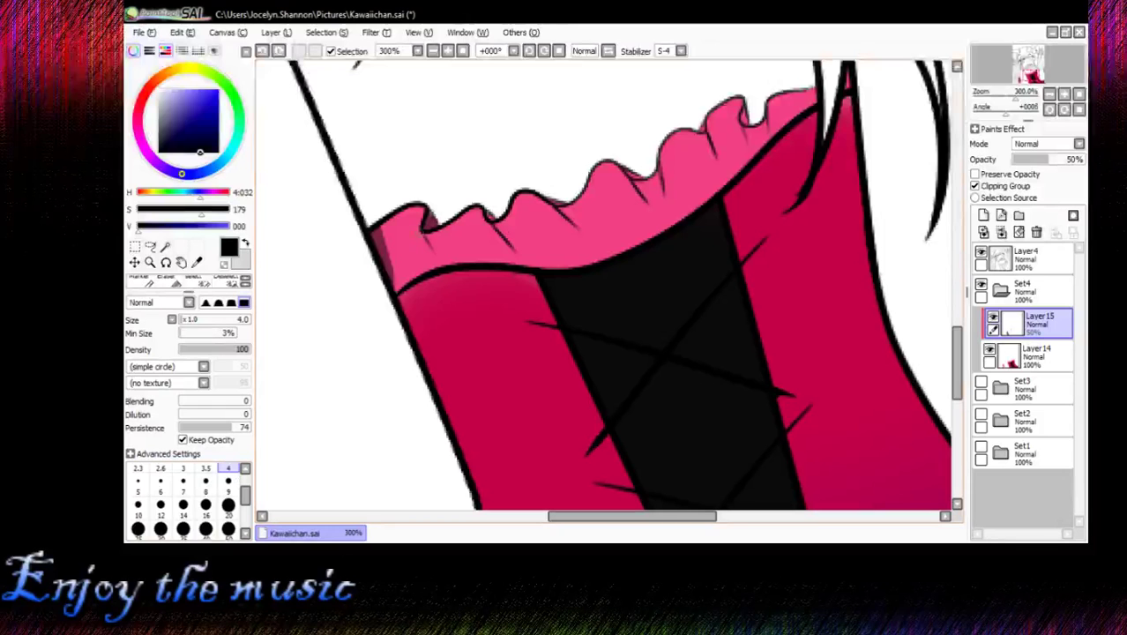
drag(422, 232, 430, 252)
drag(422, 209, 426, 217)
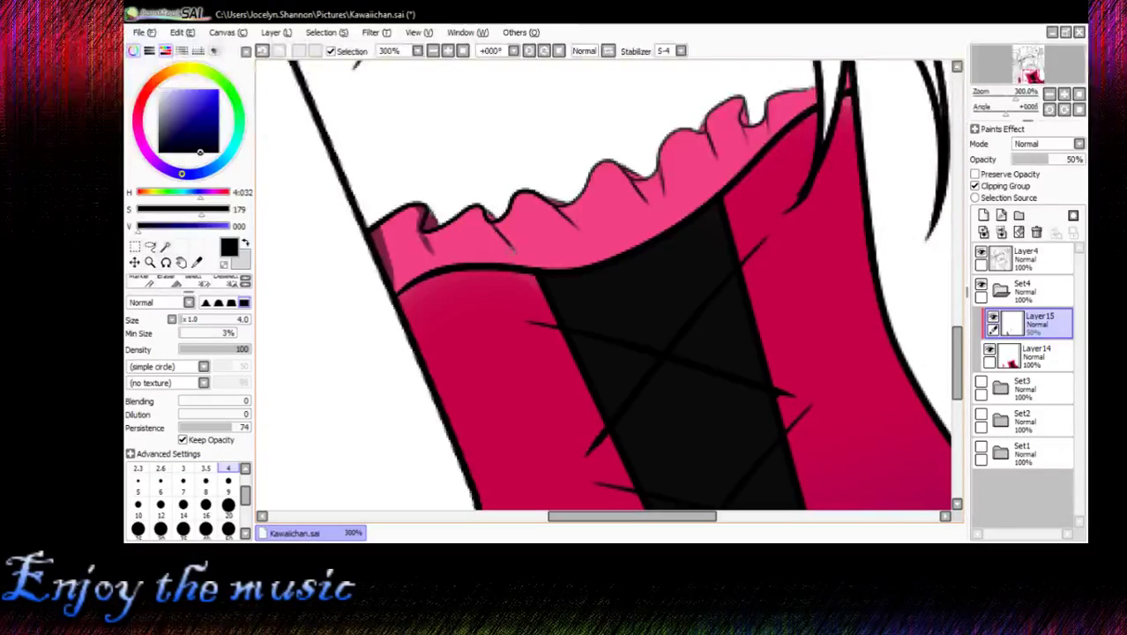
Shade the remaining folds along the neckline ruffle up to the hair strand, undoing and redrawing unsatisfactory strokes.
drag(505, 241, 484, 224)
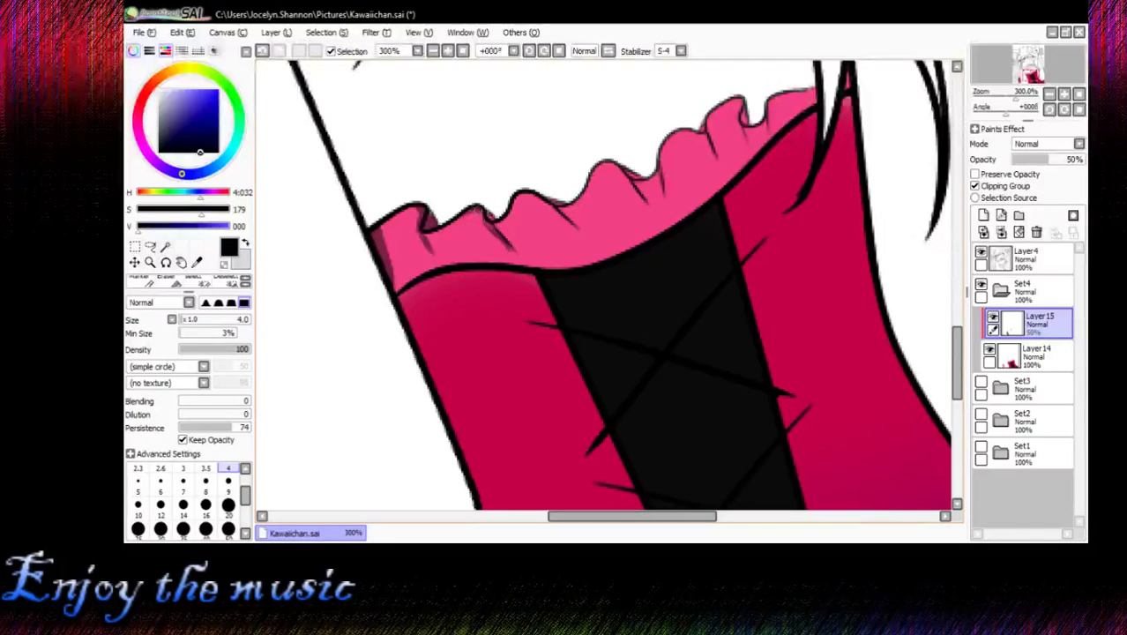
key(ctrl+z)
drag(578, 231, 518, 195)
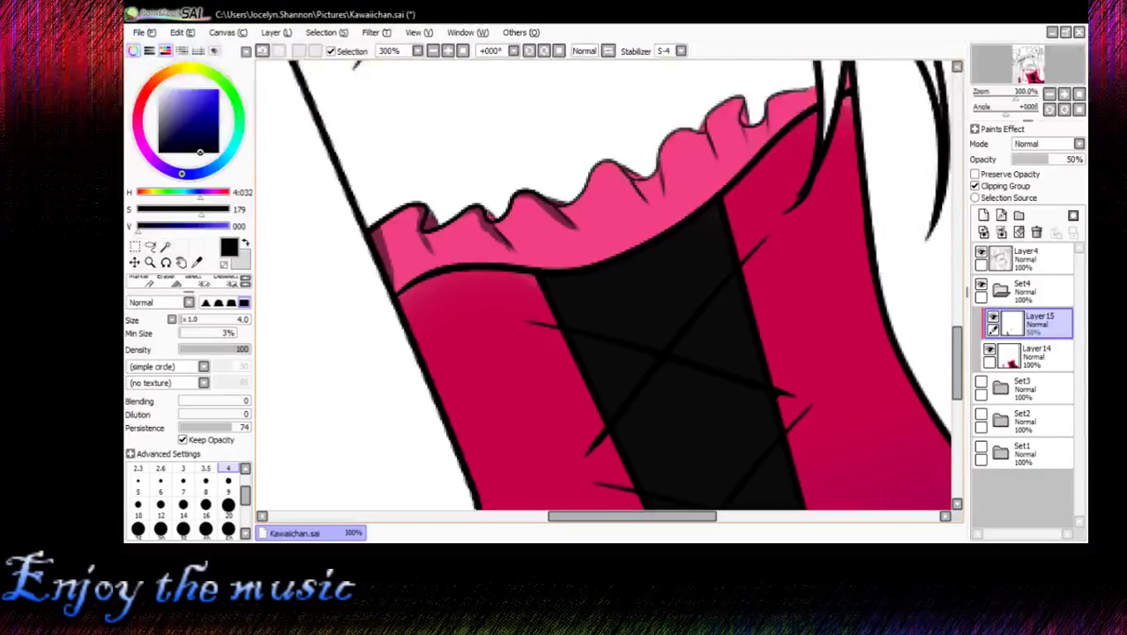
mouse_move(646, 201)
mouse_down()
mouse_move(607, 164)
mouse_move(624, 172)
mouse_up()
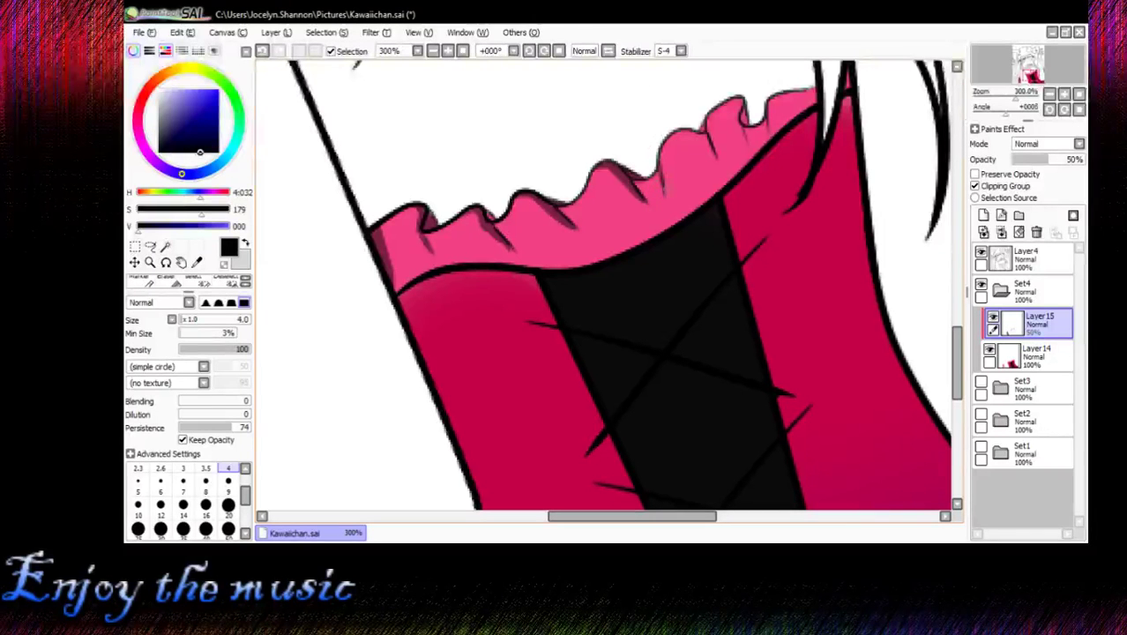
drag(663, 193, 678, 142)
key(ctrl+z)
mouse_move(665, 203)
mouse_down()
mouse_move(673, 139)
mouse_move(698, 134)
mouse_up()
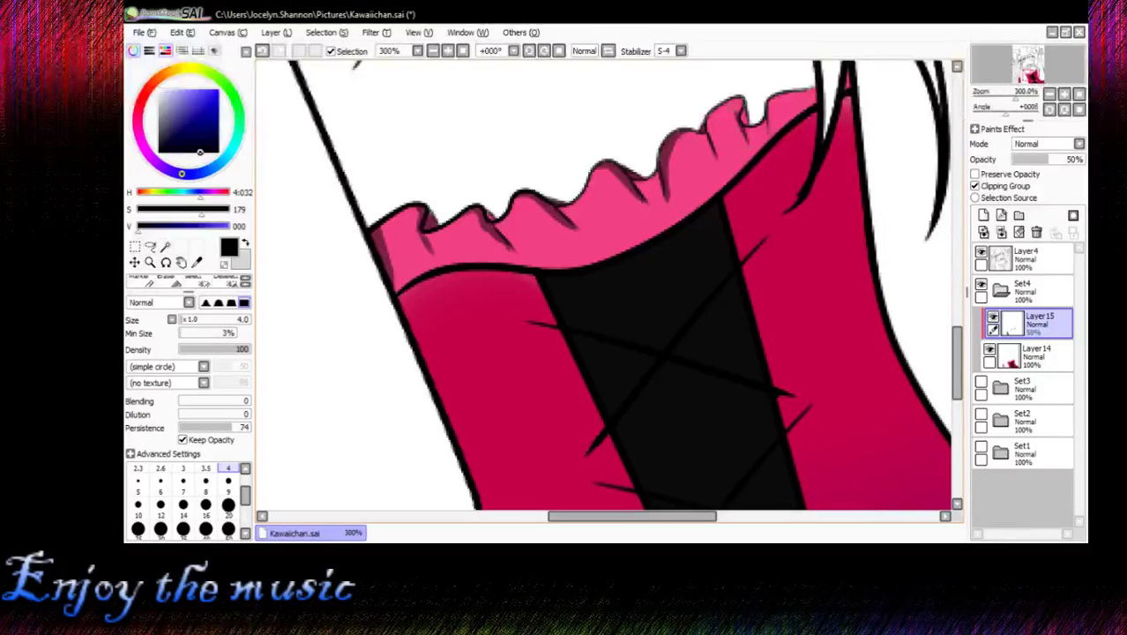
mouse_move(737, 117)
mouse_down()
mouse_move(743, 94)
mouse_move(746, 120)
mouse_move(777, 95)
mouse_move(813, 88)
mouse_up()
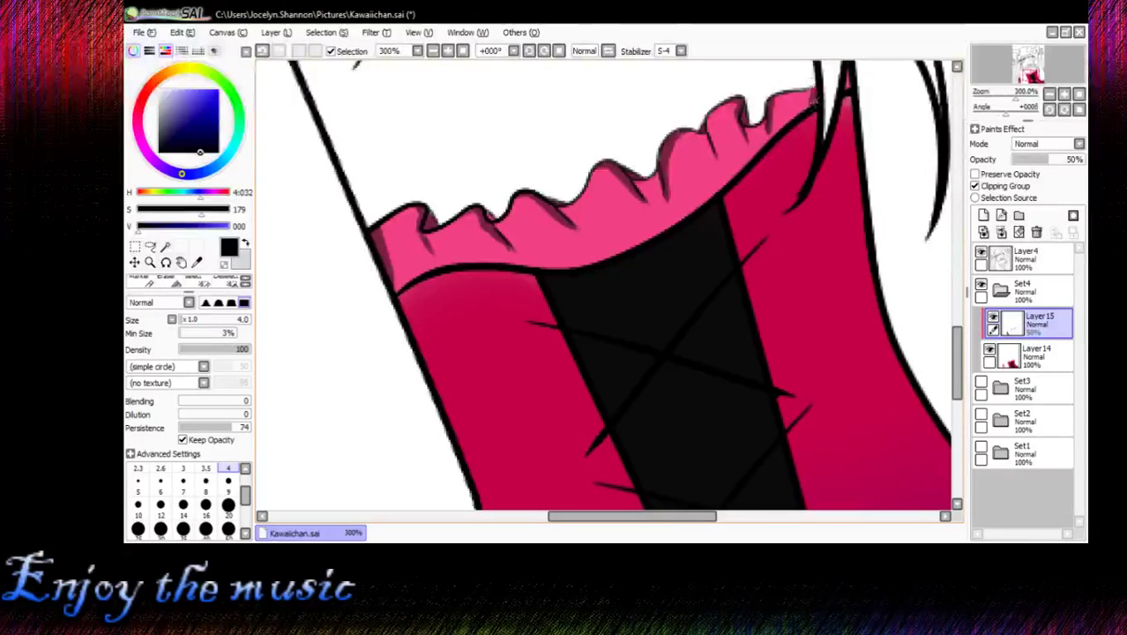
Paint a curved shadow band across the lower bodice on both sides of the black lacing panel at brush size 20.
click(433, 52)
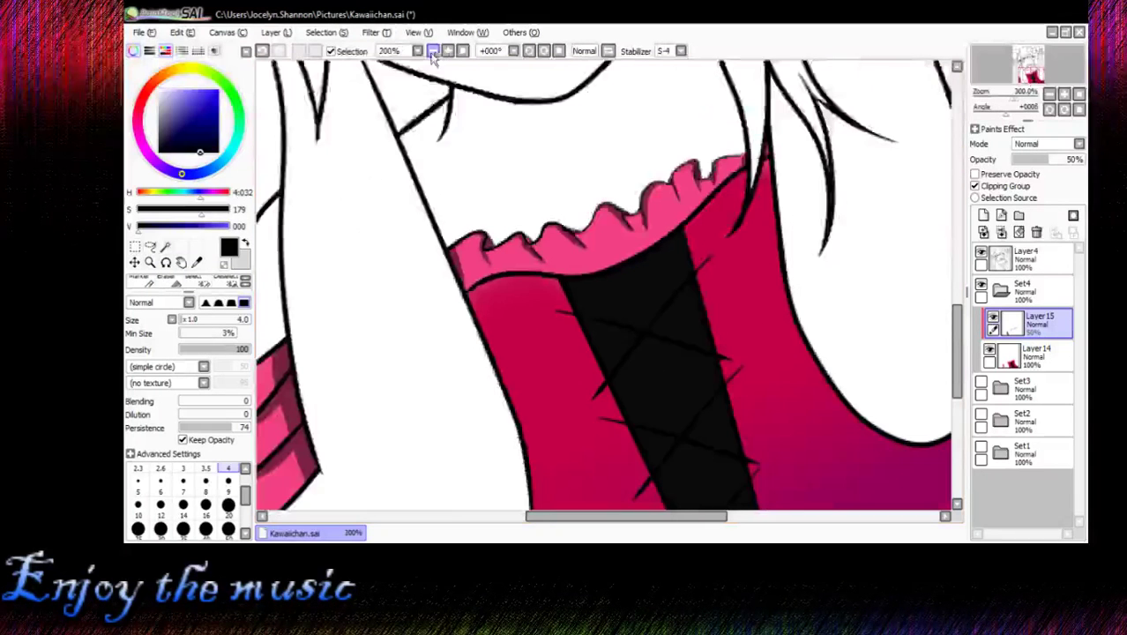
click(434, 52)
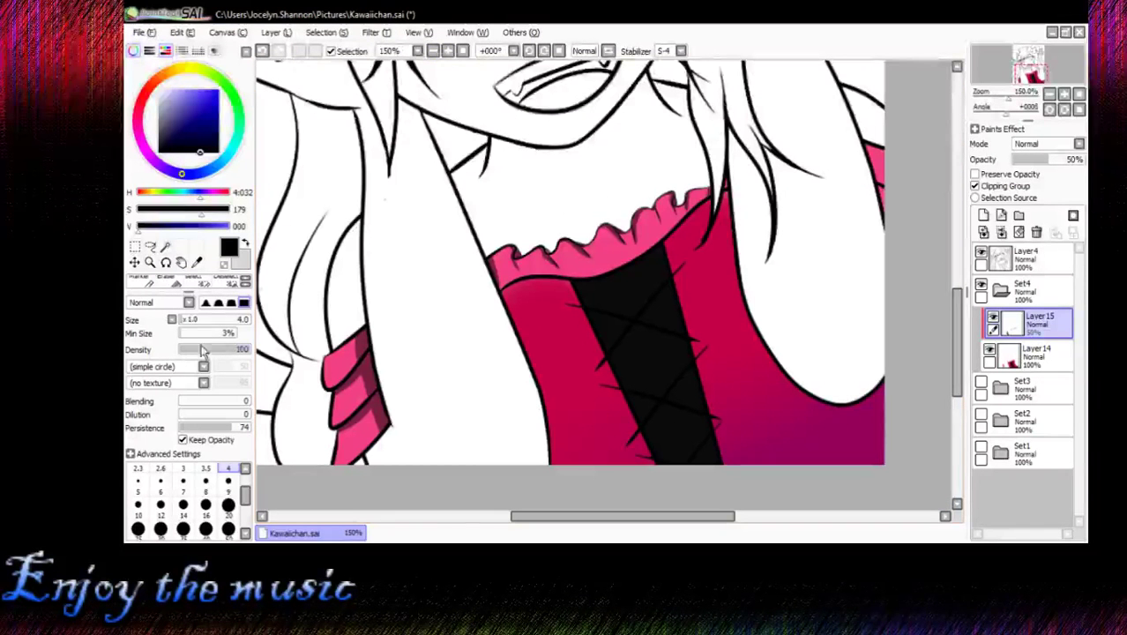
click(227, 481)
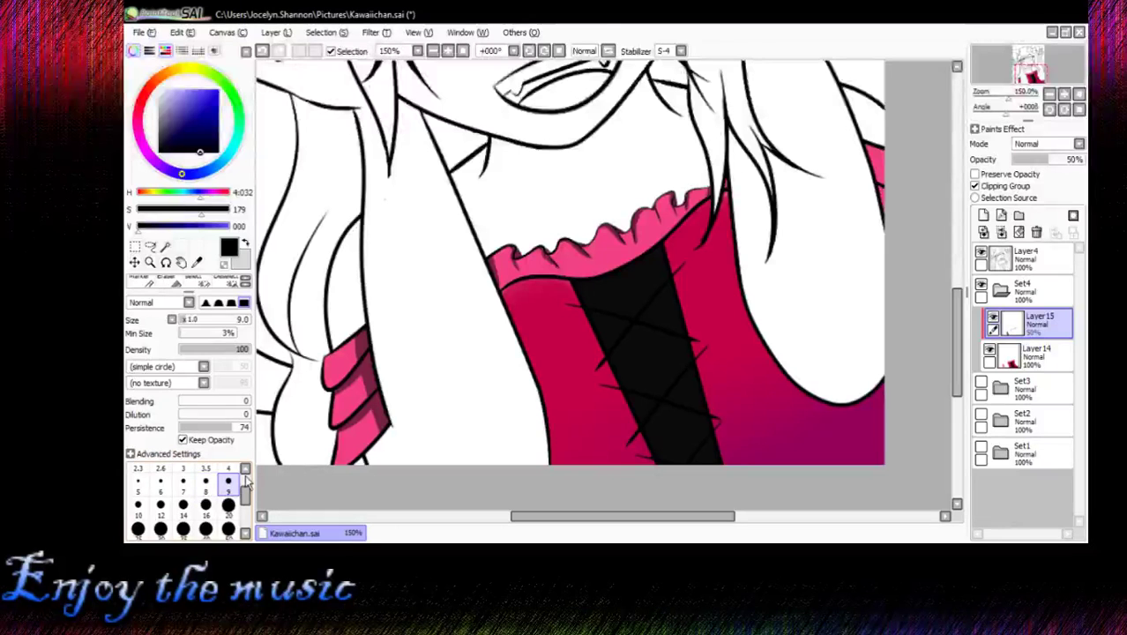
click(227, 504)
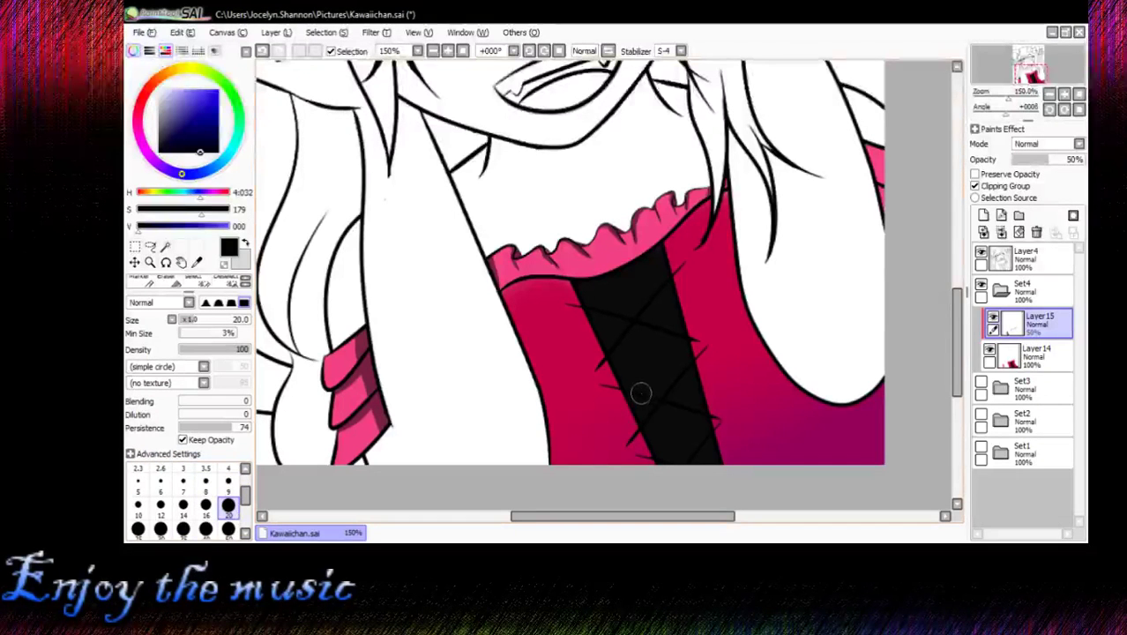
mouse_move(637, 411)
mouse_down()
mouse_move(609, 431)
mouse_move(527, 451)
mouse_up()
drag(677, 402, 787, 368)
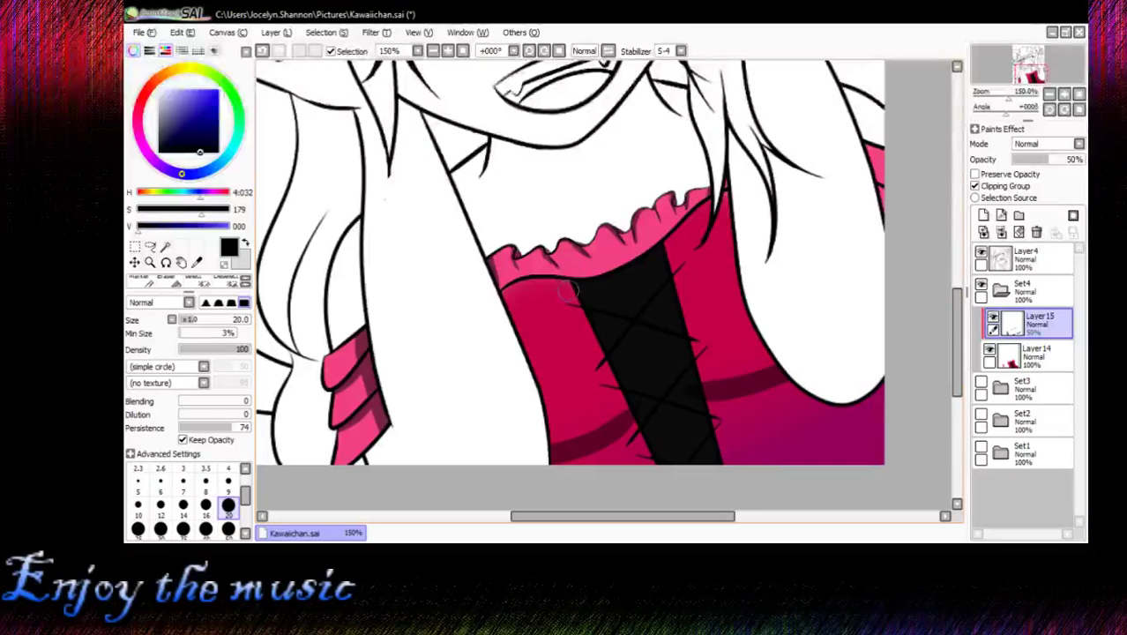
Paint shadows along both long edges of the black lacing panel and over the panel around its laces.
drag(566, 282, 645, 454)
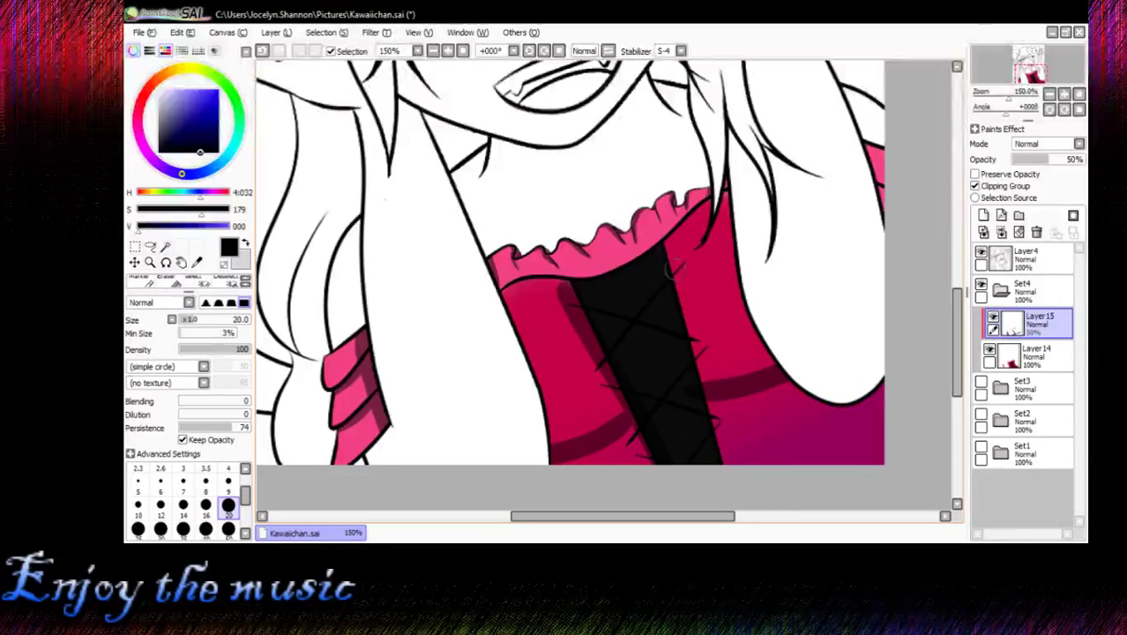
mouse_move(663, 245)
mouse_down()
mouse_move(709, 455)
mouse_move(683, 454)
mouse_up()
drag(659, 405, 704, 421)
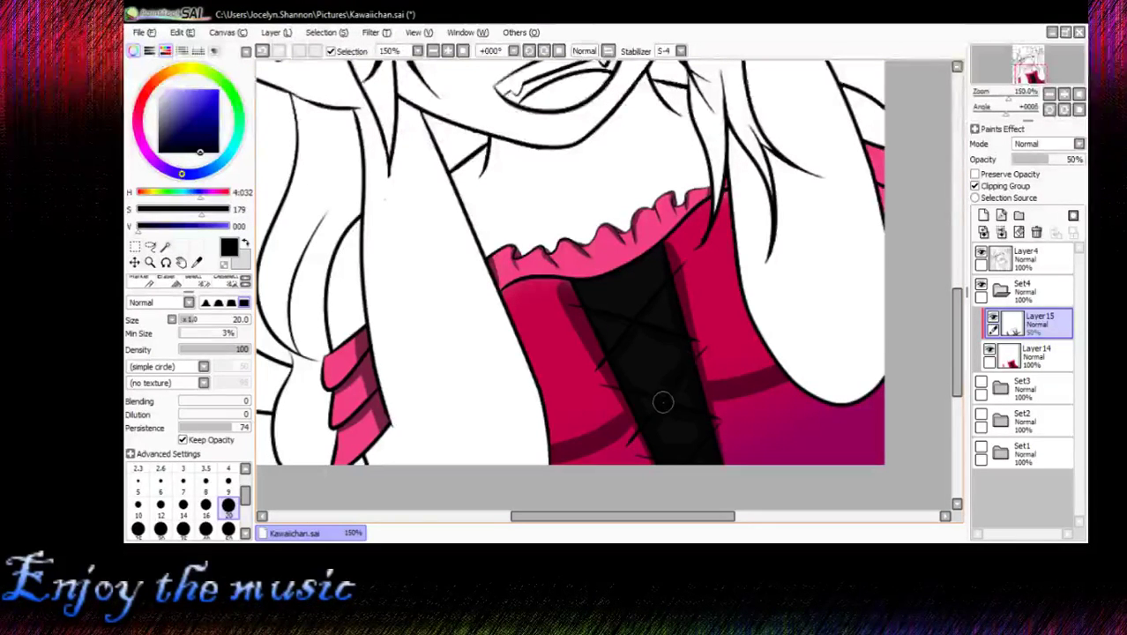
Shade the bodice's outer edges where it meets the white areas on either side, and along the seam of the neckline ruffle.
mouse_move(773, 378)
mouse_down()
mouse_move(846, 401)
mouse_move(921, 389)
mouse_up()
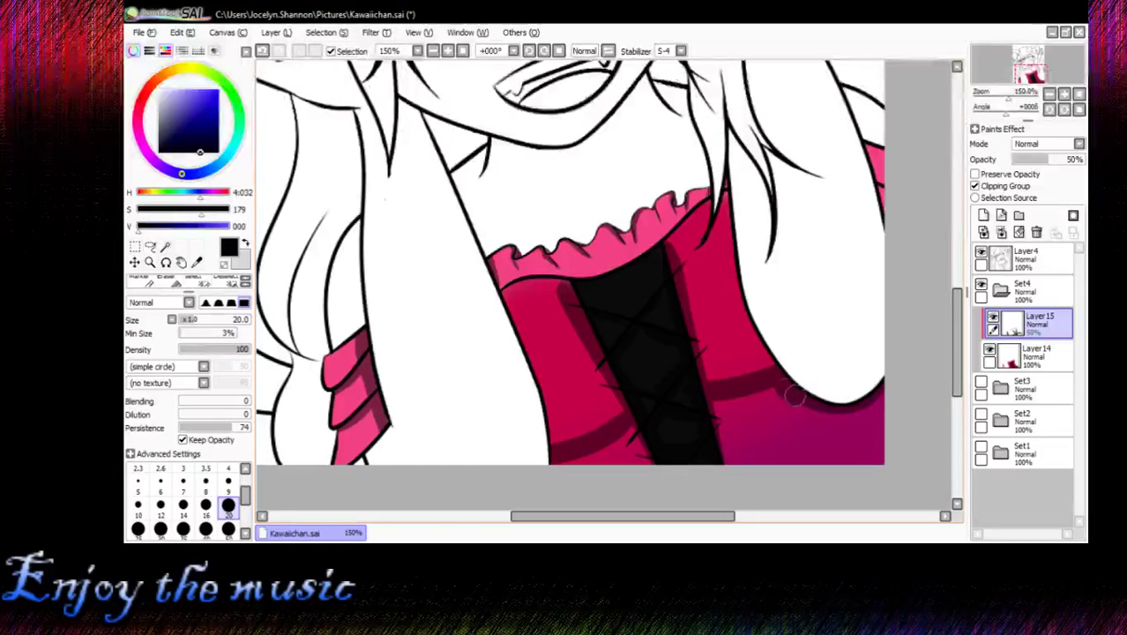
mouse_move(794, 397)
mouse_down()
mouse_move(866, 410)
mouse_move(874, 330)
mouse_up()
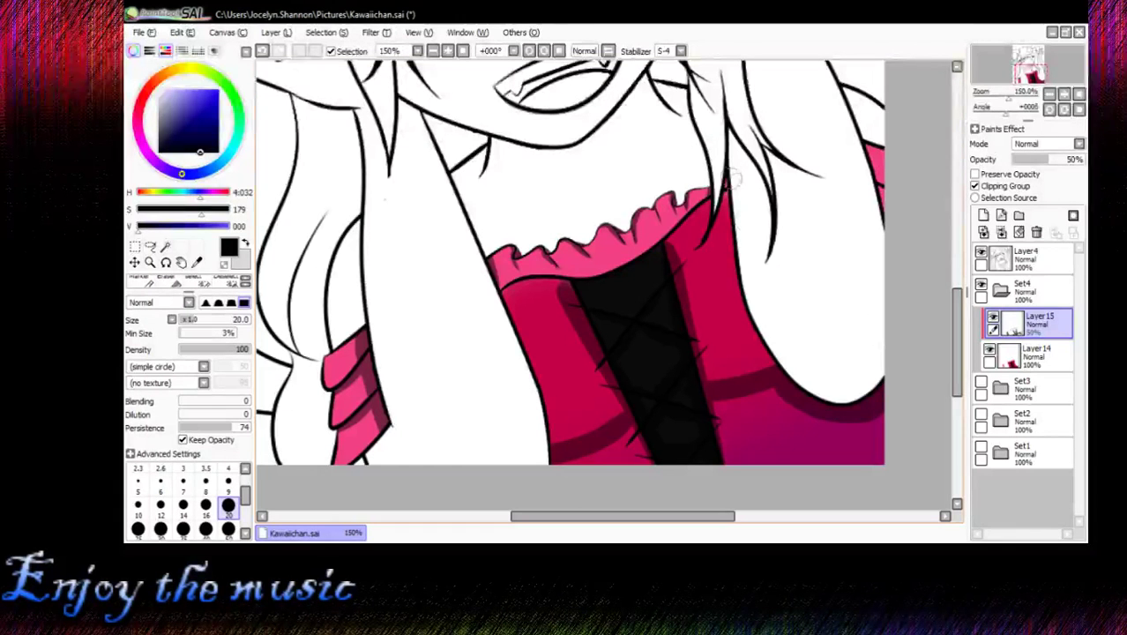
mouse_move(732, 182)
mouse_down()
mouse_move(728, 242)
mouse_move(769, 356)
mouse_up()
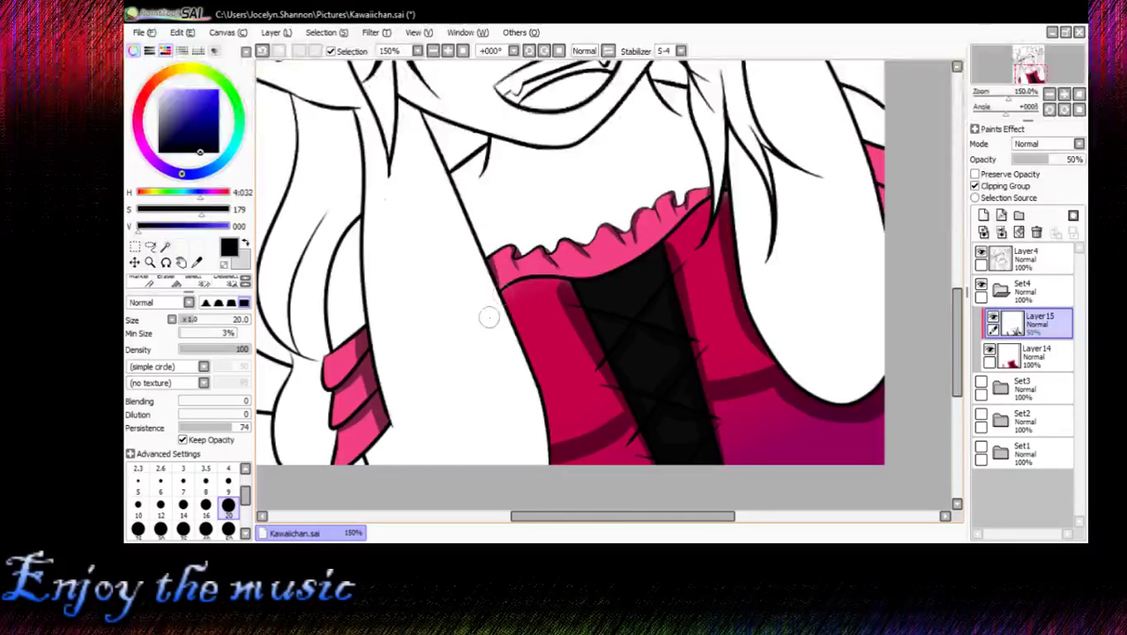
mouse_move(486, 284)
mouse_down()
mouse_move(545, 377)
mouse_move(562, 477)
mouse_up()
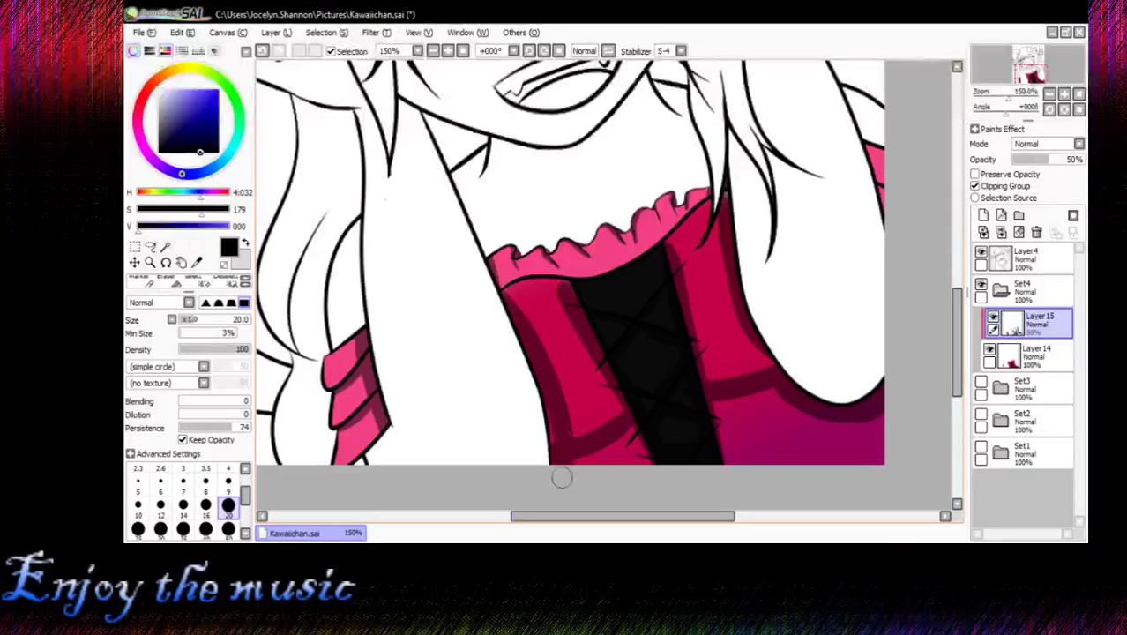
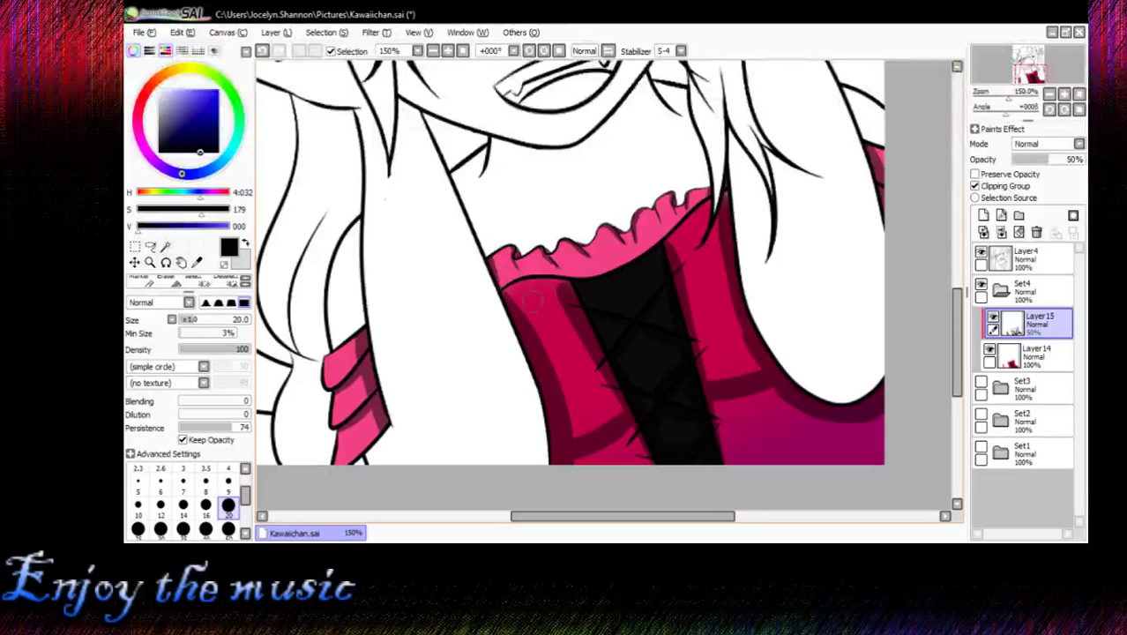
mouse_move(564, 286)
mouse_down()
mouse_move(500, 302)
mouse_move(564, 284)
mouse_up()
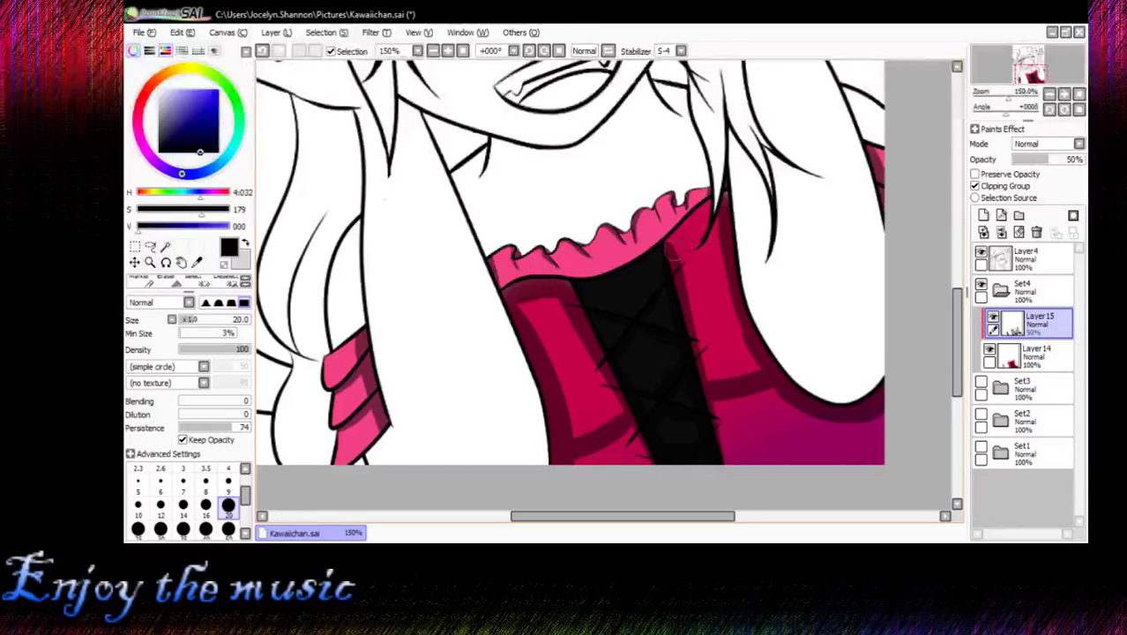
mouse_move(667, 250)
mouse_down()
mouse_move(721, 210)
mouse_move(682, 252)
mouse_move(717, 201)
mouse_move(649, 261)
mouse_move(668, 237)
mouse_move(608, 275)
mouse_move(494, 295)
mouse_up()
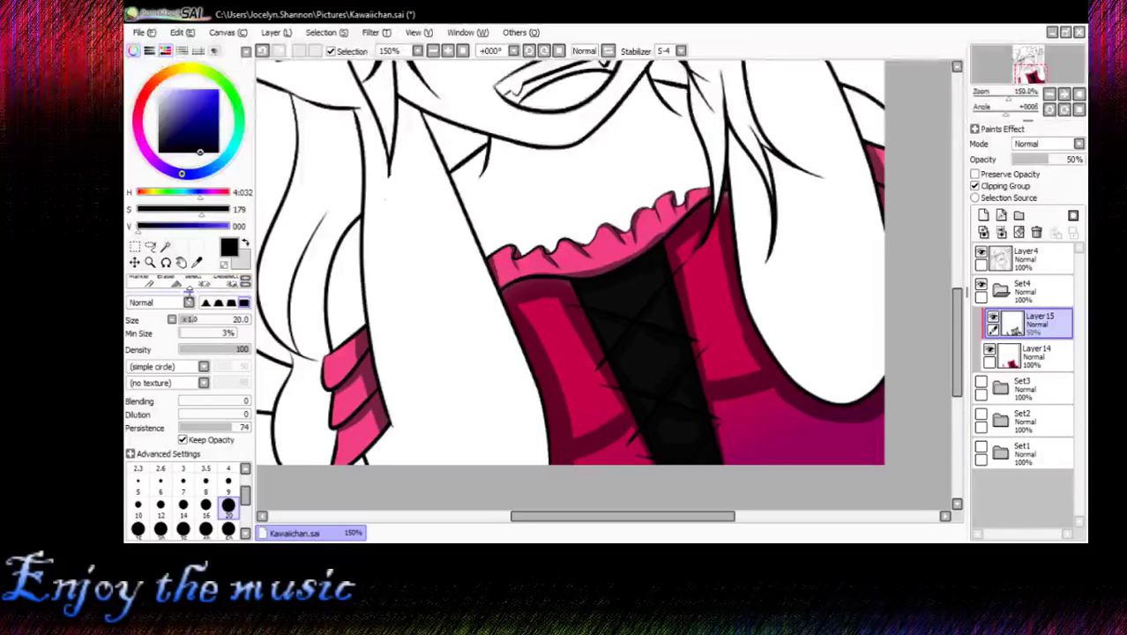
Soften the shading on the sleeve's pink frills with the Blur tool at size 30.
drag(189, 290, 187, 329)
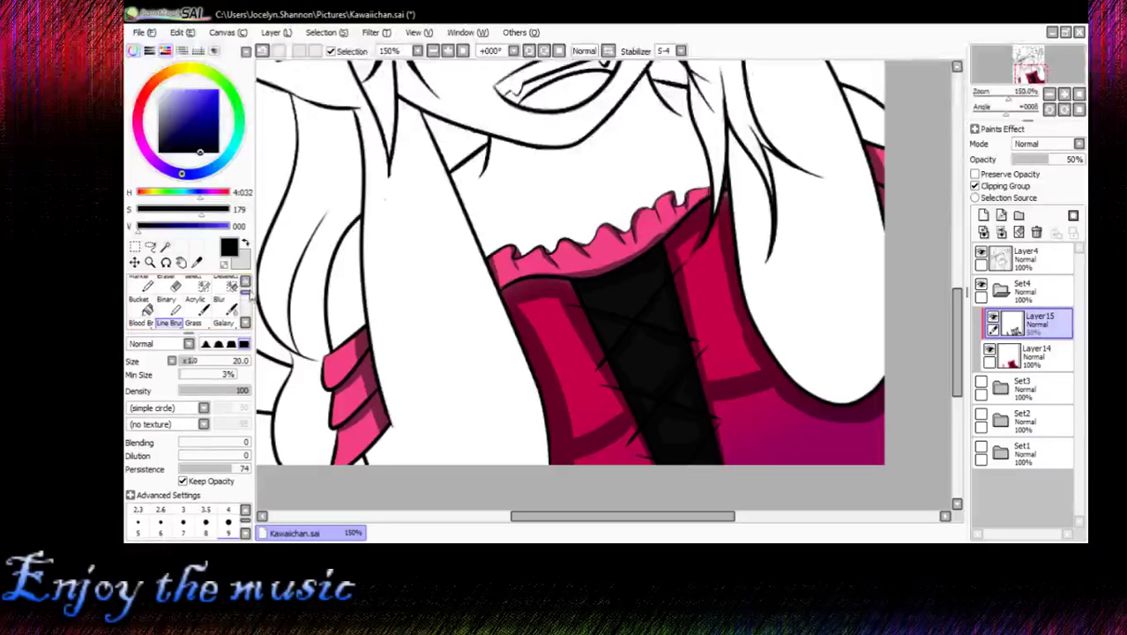
click(225, 305)
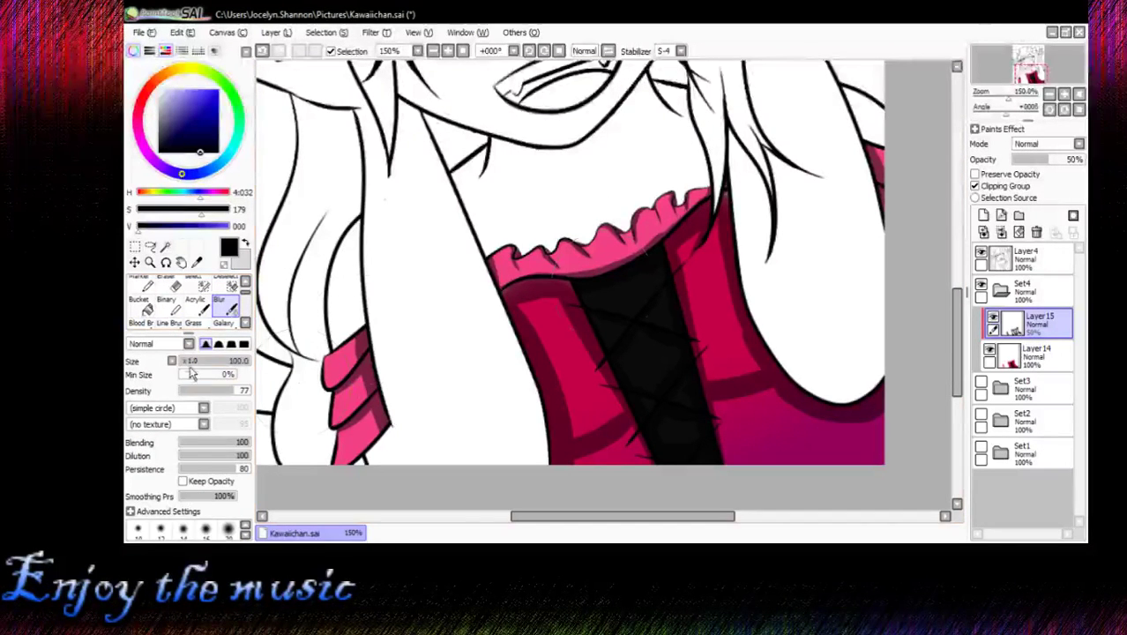
mouse_move(194, 361)
mouse_down()
mouse_move(210, 363)
mouse_move(199, 363)
mouse_up()
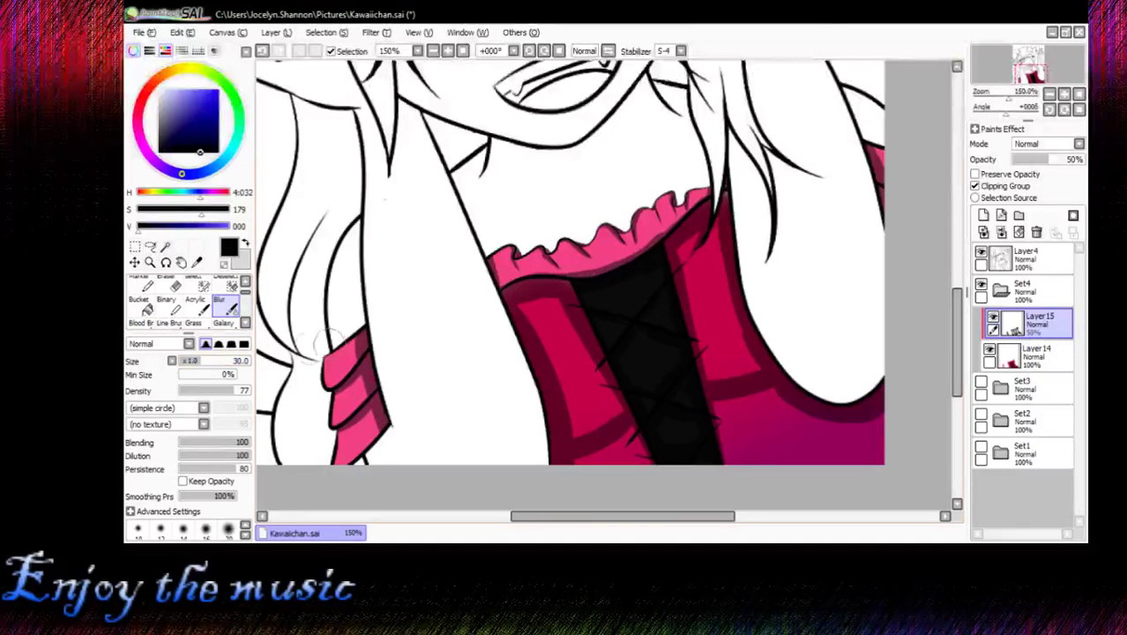
mouse_move(349, 348)
mouse_down()
mouse_move(355, 335)
mouse_move(354, 345)
mouse_up()
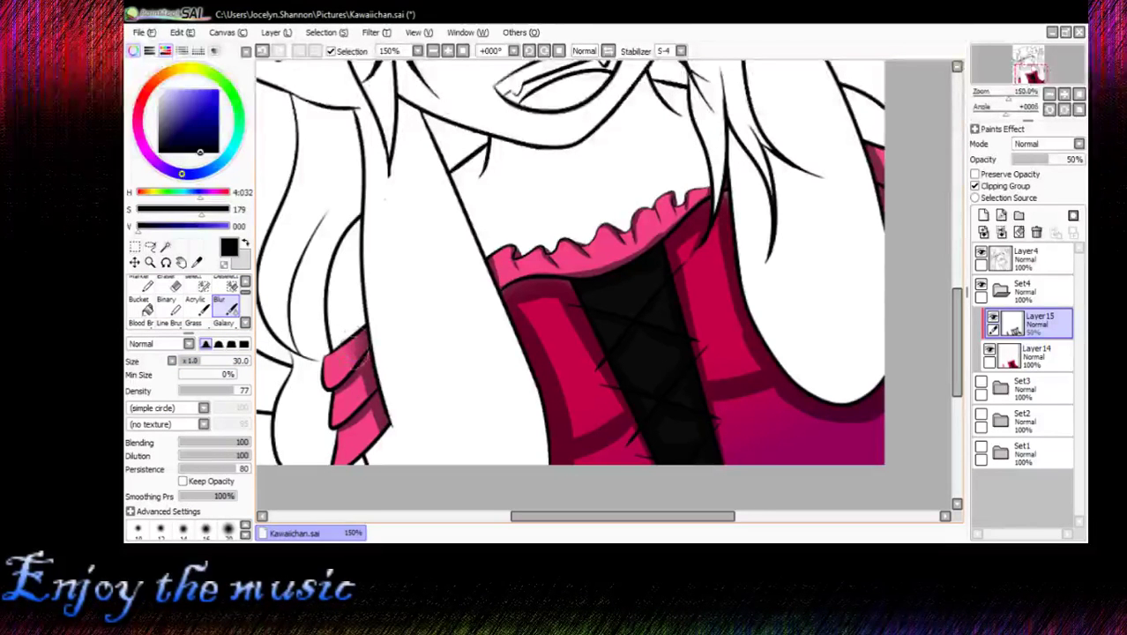
mouse_move(316, 402)
mouse_down()
mouse_move(355, 378)
mouse_move(364, 384)
mouse_move(360, 371)
mouse_move(373, 411)
mouse_move(360, 407)
mouse_move(329, 442)
mouse_move(368, 409)
mouse_move(386, 443)
mouse_up()
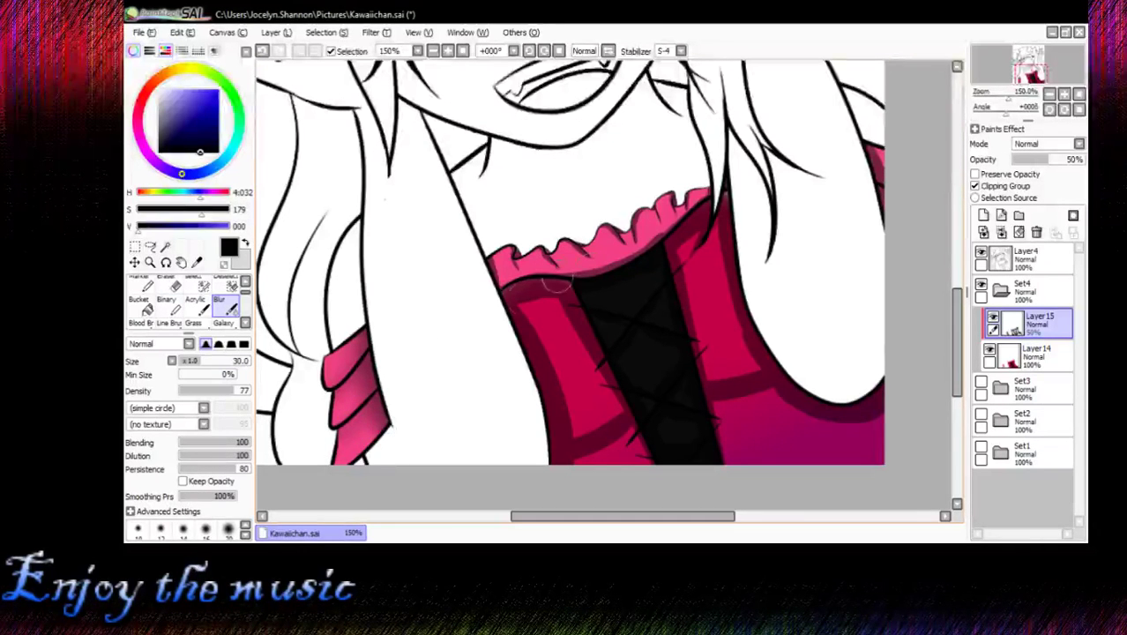
Blur the shadows along the neckline ruffle and on the bodice section between the long white hair lock and the black lacing panel.
mouse_move(544, 305)
mouse_down()
mouse_move(558, 350)
mouse_move(581, 444)
mouse_move(569, 437)
mouse_move(598, 420)
mouse_move(584, 422)
mouse_move(620, 408)
mouse_move(591, 423)
mouse_move(609, 396)
mouse_move(574, 343)
mouse_move(619, 407)
mouse_move(553, 306)
mouse_move(574, 338)
mouse_move(568, 295)
mouse_move(535, 297)
mouse_move(593, 273)
mouse_move(514, 283)
mouse_up()
mouse_move(582, 275)
mouse_down()
mouse_move(556, 289)
mouse_move(618, 266)
mouse_move(722, 176)
mouse_move(649, 201)
mouse_move(623, 236)
mouse_move(600, 220)
mouse_move(587, 227)
mouse_move(576, 255)
mouse_move(579, 242)
mouse_move(587, 276)
mouse_move(543, 278)
mouse_move(549, 265)
mouse_move(532, 249)
mouse_move(535, 269)
mouse_move(503, 257)
mouse_up()
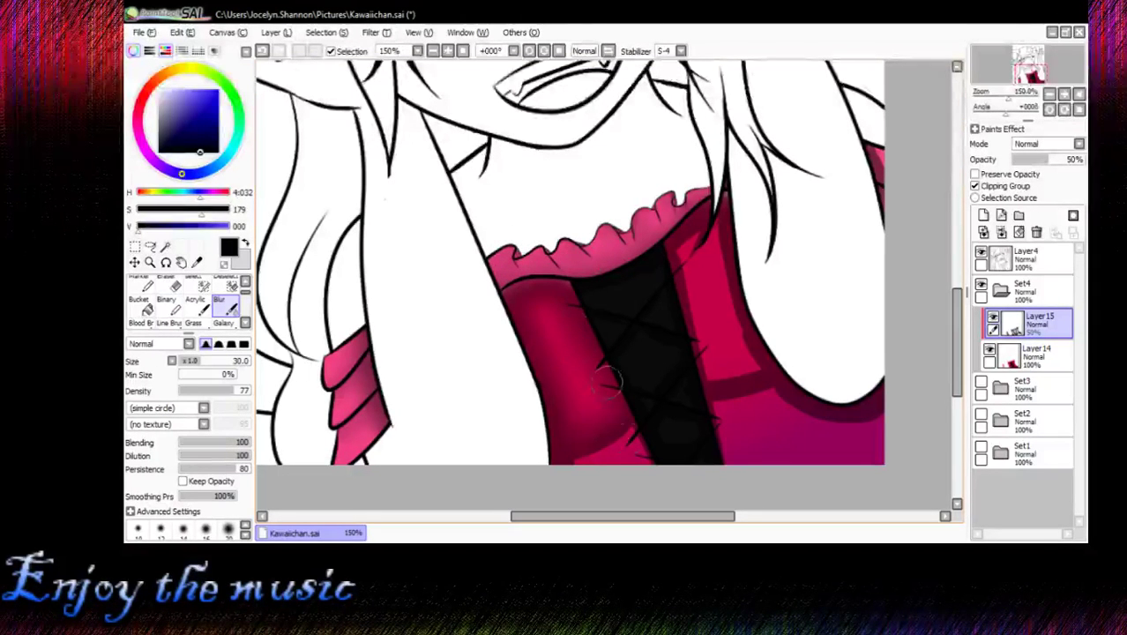
mouse_move(627, 419)
mouse_down()
mouse_move(583, 474)
mouse_move(596, 451)
mouse_move(562, 477)
mouse_move(623, 423)
mouse_move(642, 465)
mouse_up()
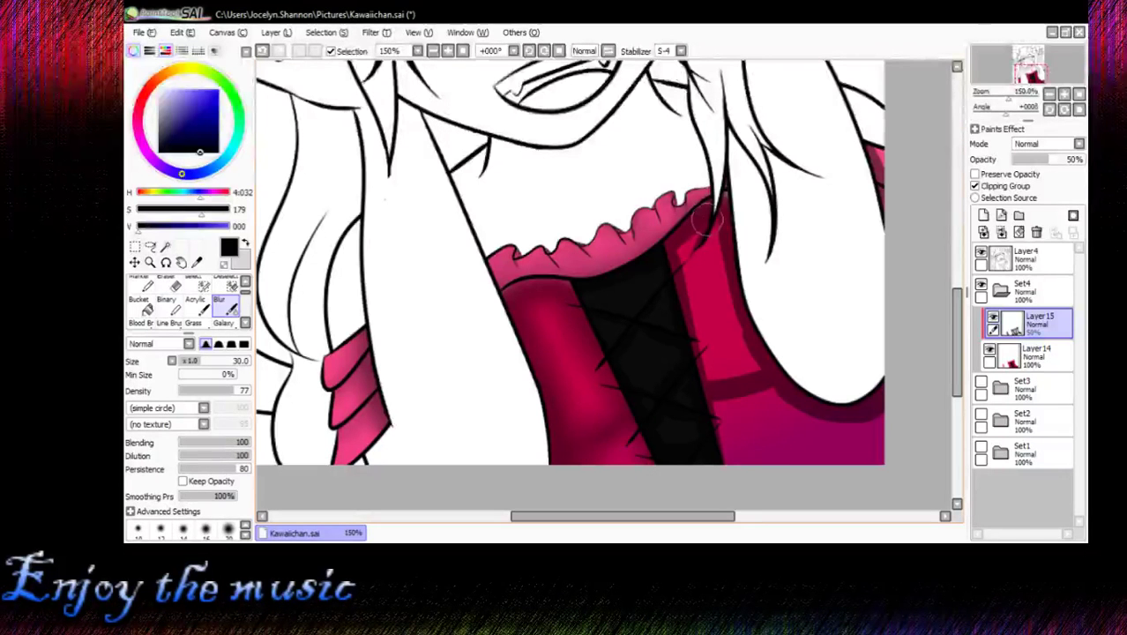
Blur the shadows on the bodice's other half, along the lacing panel, the curved band and the outer edge.
mouse_move(707, 220)
mouse_down()
mouse_move(676, 257)
mouse_move(710, 325)
mouse_up()
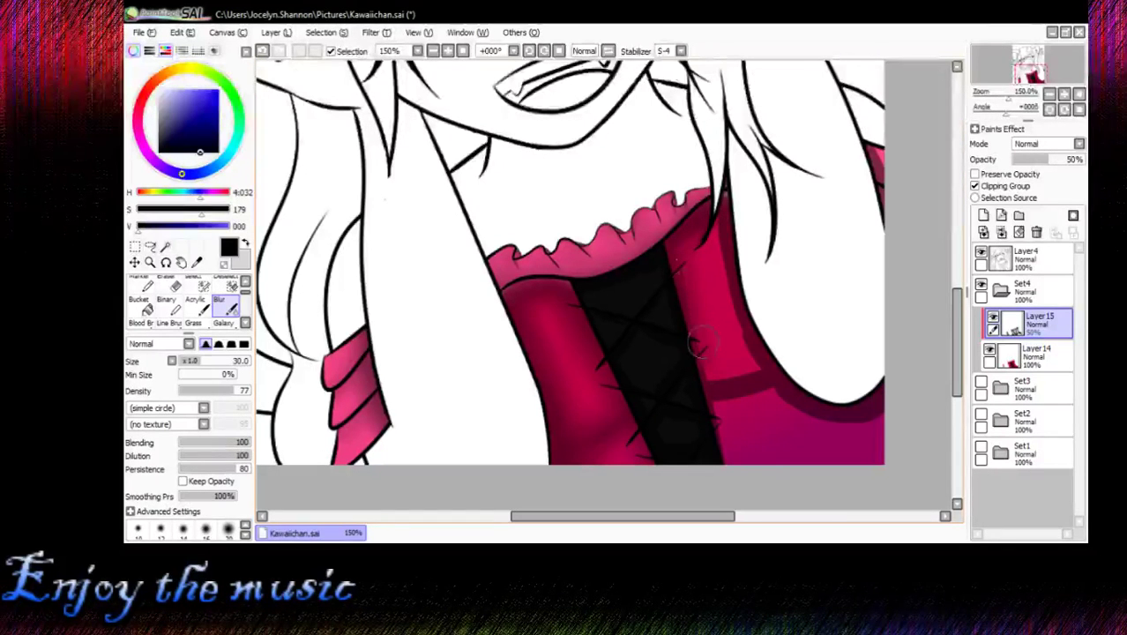
mouse_move(719, 386)
mouse_down()
mouse_move(742, 372)
mouse_move(712, 350)
mouse_move(716, 360)
mouse_move(753, 362)
mouse_up()
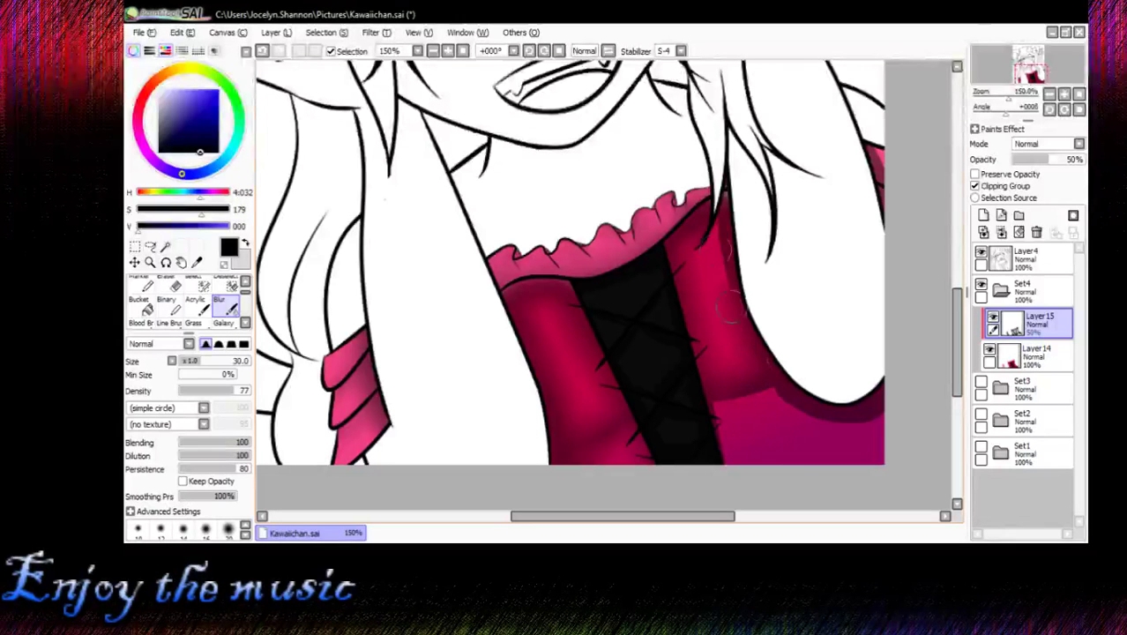
mouse_move(721, 246)
mouse_down()
mouse_move(712, 221)
mouse_move(713, 263)
mouse_move(706, 226)
mouse_move(701, 237)
mouse_move(734, 246)
mouse_move(735, 222)
mouse_move(747, 335)
mouse_move(732, 256)
mouse_move(760, 352)
mouse_up()
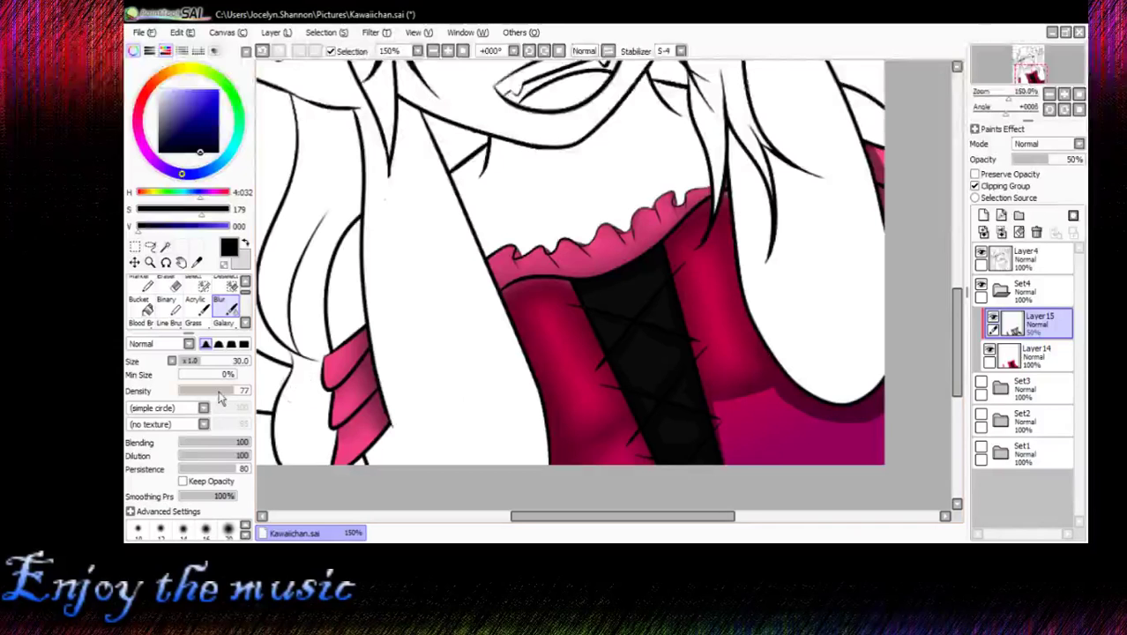
Blur the curved shadow over the purple lower part of the dress and the small piece at the canvas edge at size 52.
drag(212, 361, 222, 362)
mouse_move(726, 434)
mouse_down()
mouse_move(754, 393)
mouse_move(740, 399)
mouse_move(768, 394)
mouse_move(787, 414)
mouse_move(769, 385)
mouse_move(837, 426)
mouse_move(866, 407)
mouse_move(823, 417)
mouse_move(776, 378)
mouse_up()
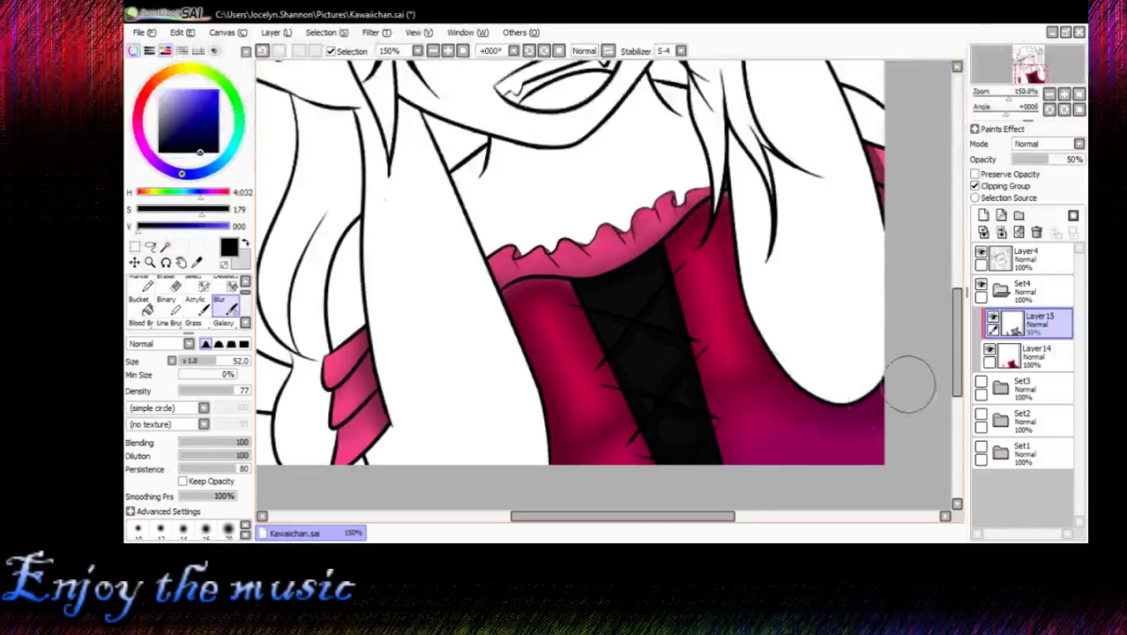
mouse_move(883, 185)
mouse_down()
mouse_move(876, 113)
mouse_move(883, 163)
mouse_move(871, 128)
mouse_move(873, 198)
mouse_up()
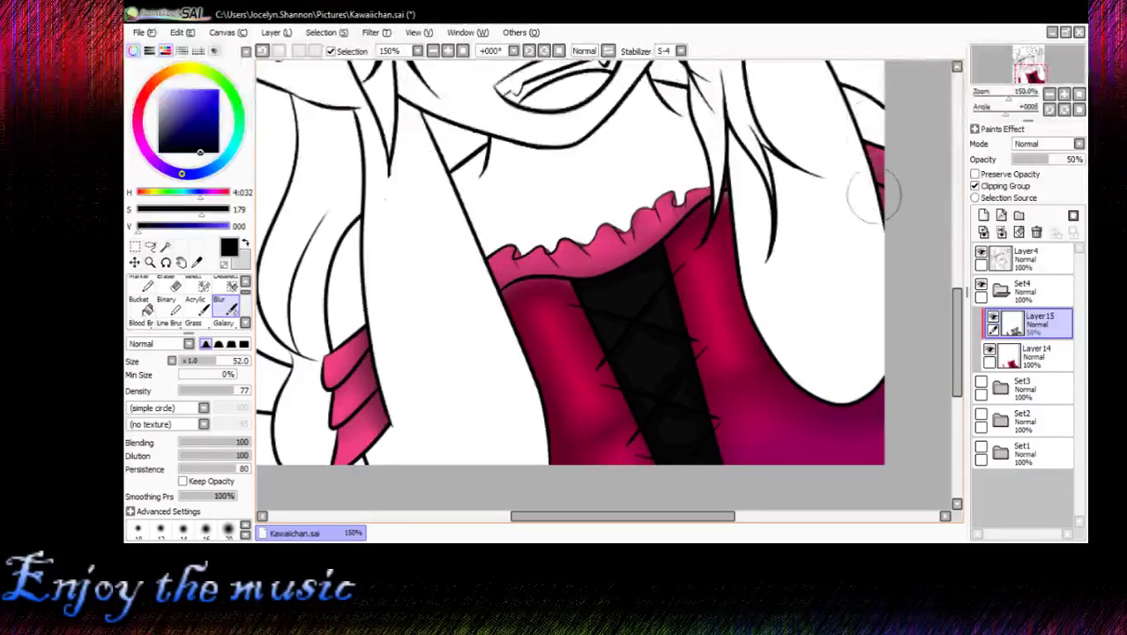
Hide the shading layer Layer15 and sample the bodice's plain crimson as the brush colour.
click(166, 284)
click(197, 262)
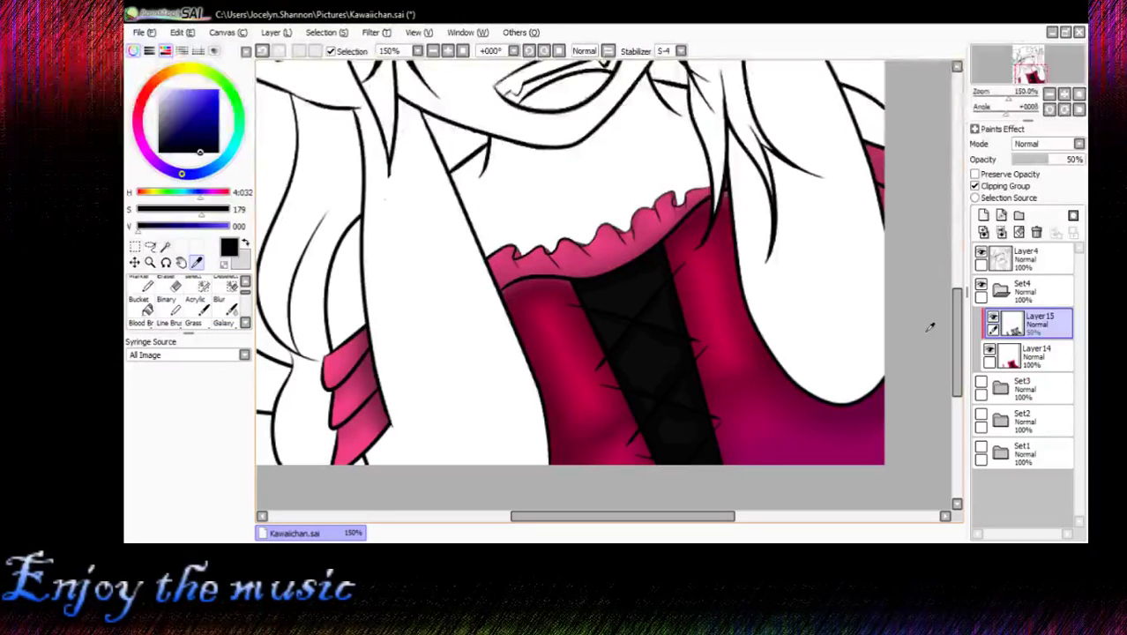
click(991, 317)
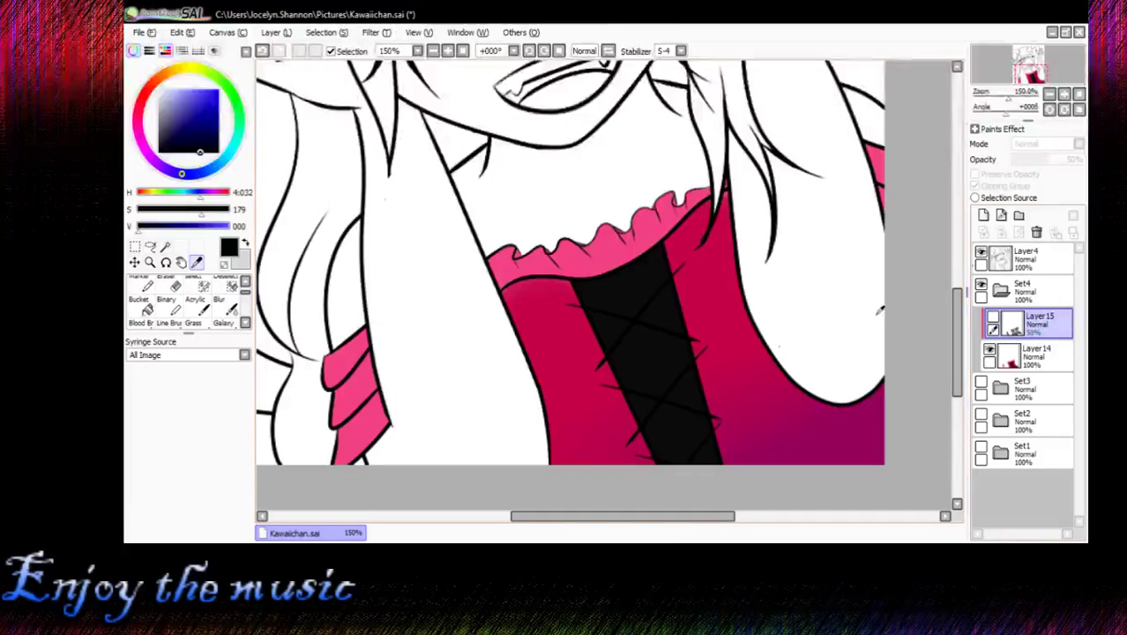
click(710, 280)
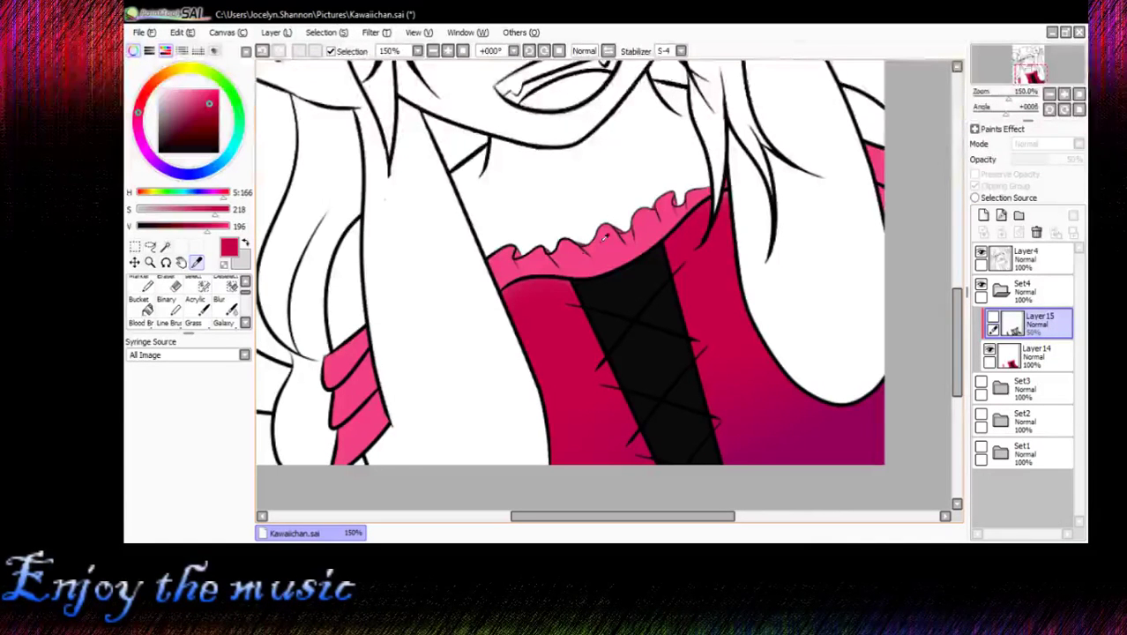
Paint over the lighter patch on the bodice just below the ruffle on Layer14, using Line Brush at size 7.
click(175, 285)
click(448, 51)
click(447, 51)
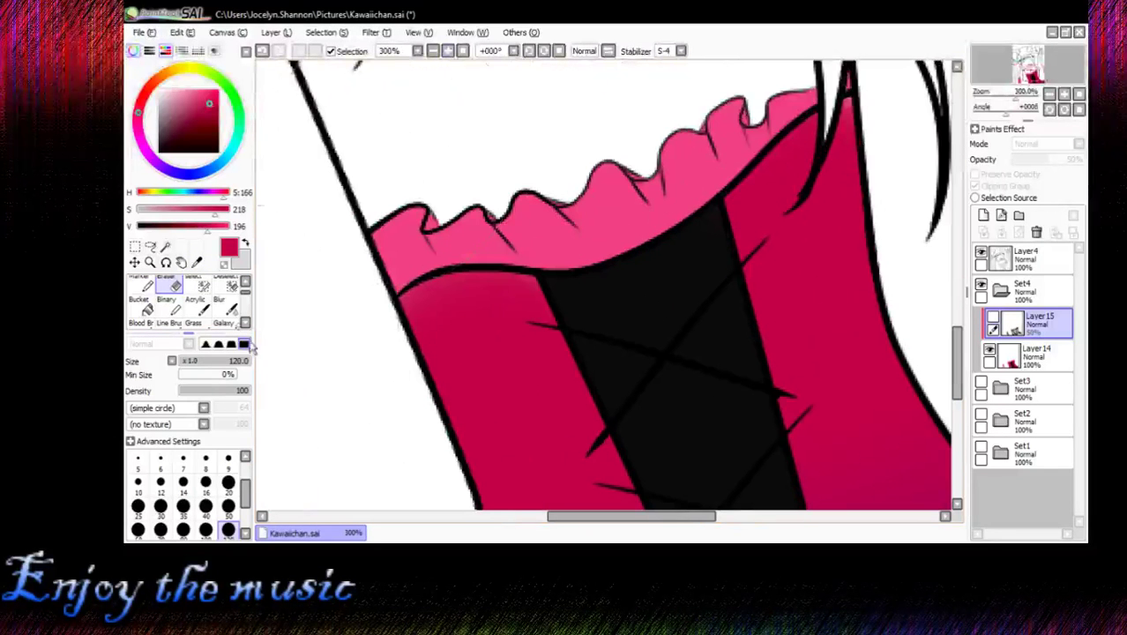
click(176, 323)
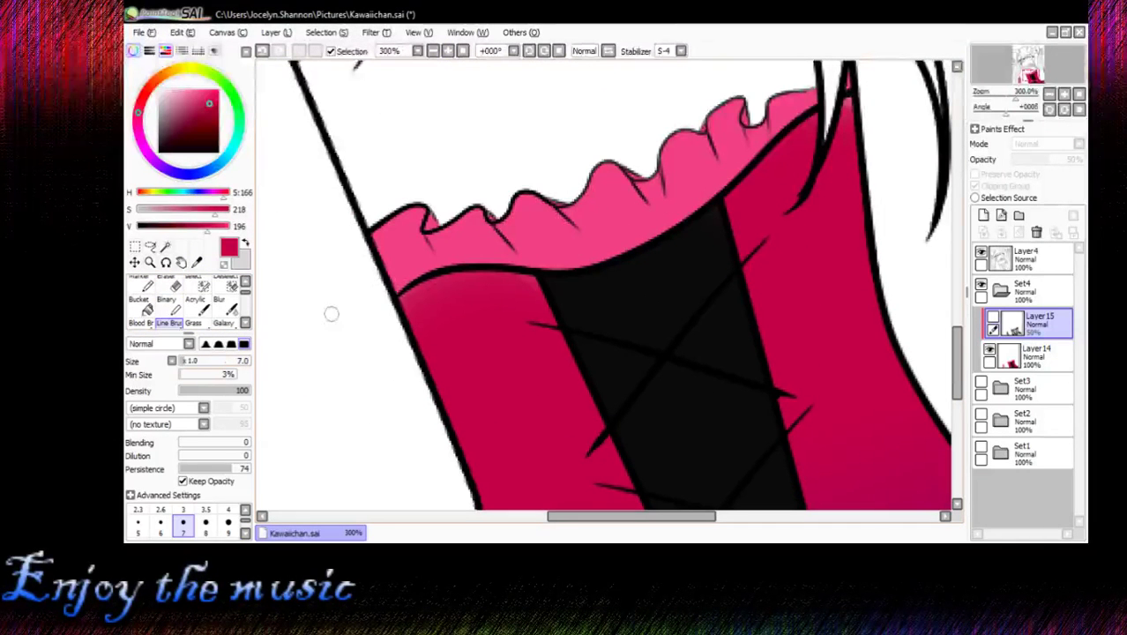
click(521, 283)
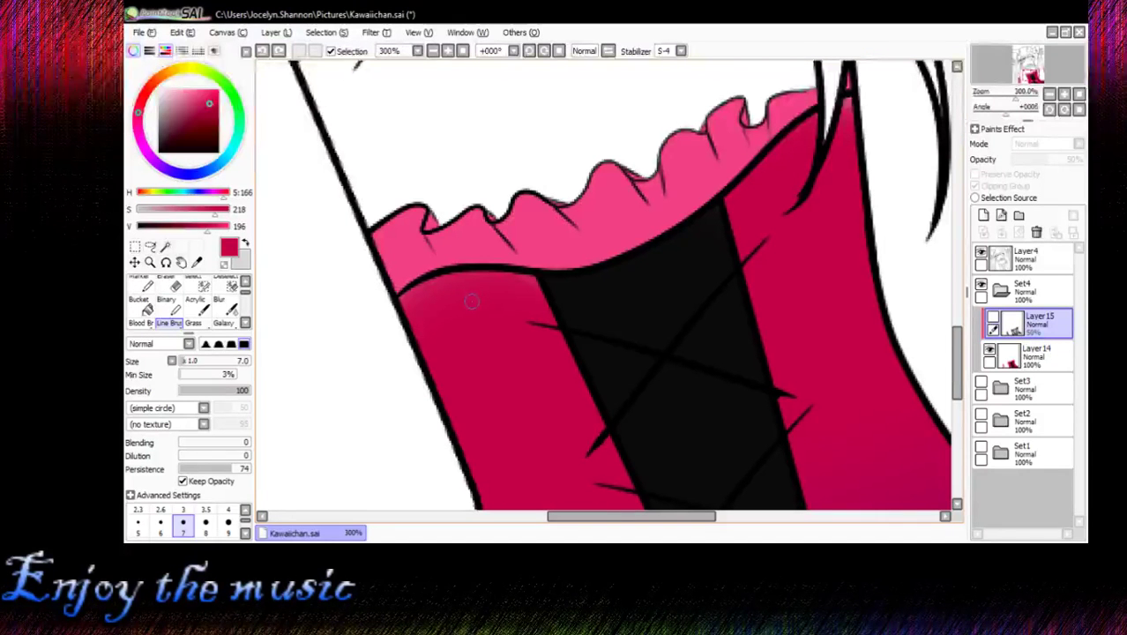
click(1031, 354)
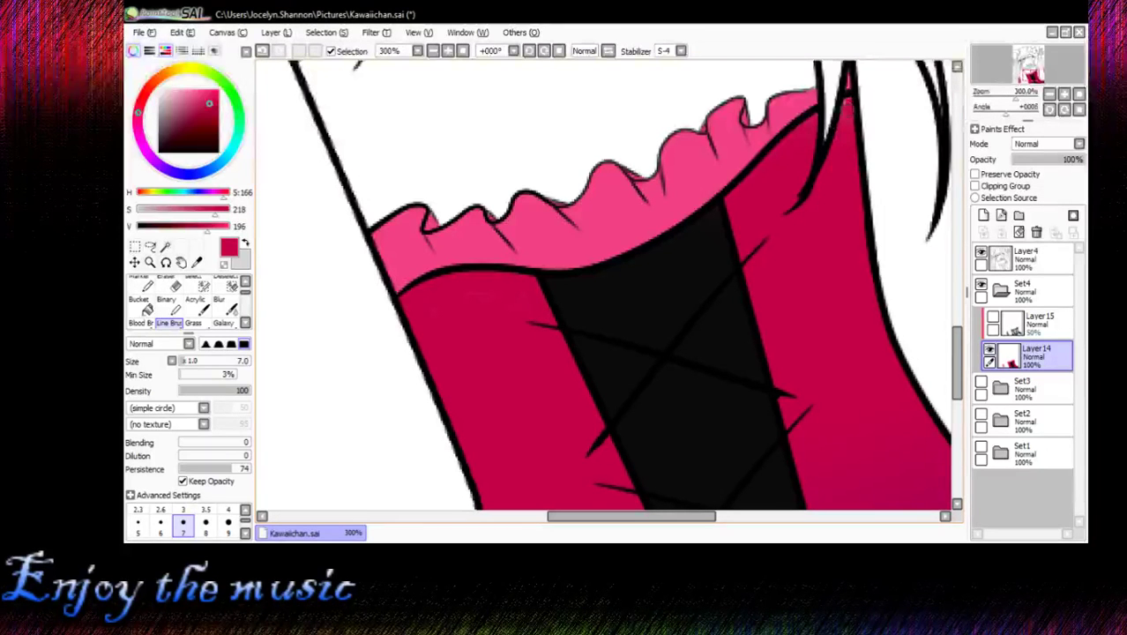
Show the shading layer Layer15, make it the active layer and switch to the Eraser.
click(1048, 94)
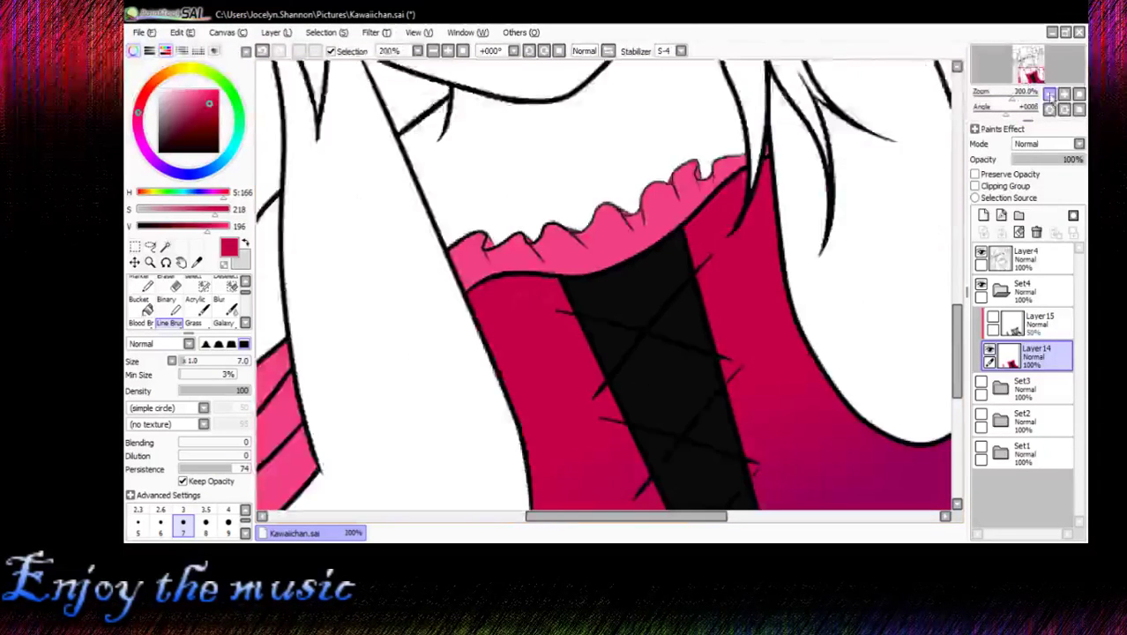
click(1049, 93)
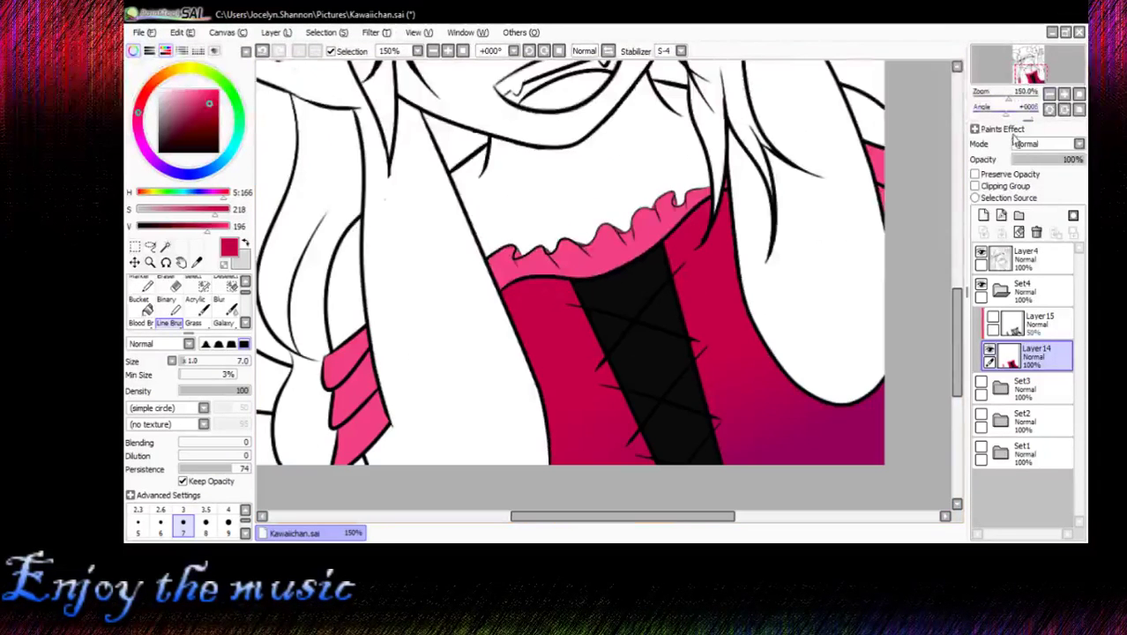
click(993, 318)
click(1006, 328)
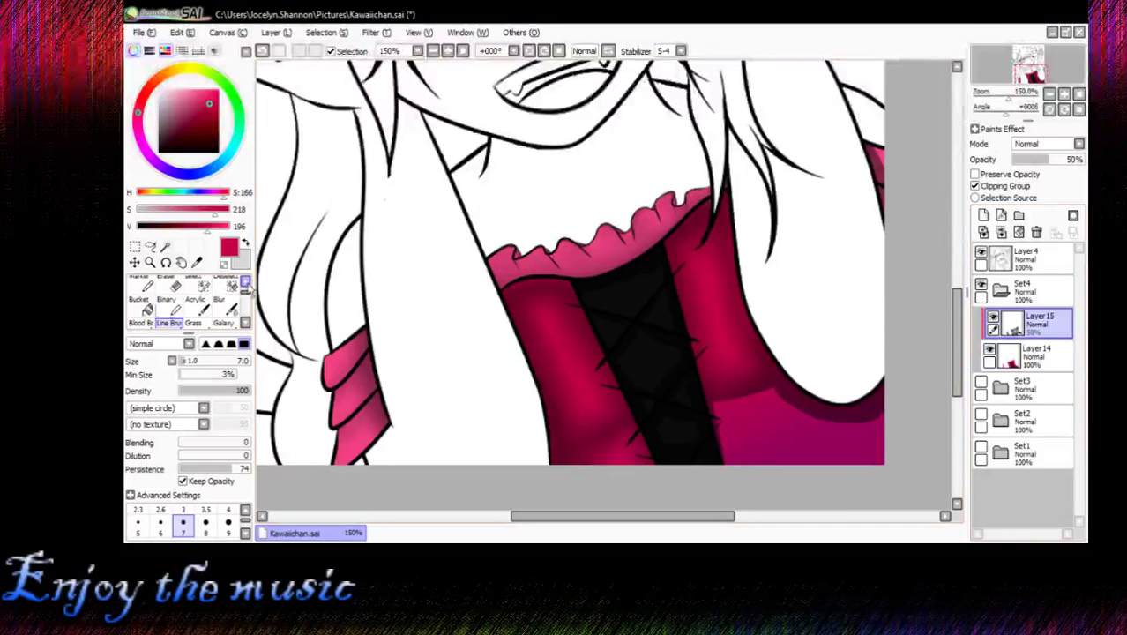
click(175, 285)
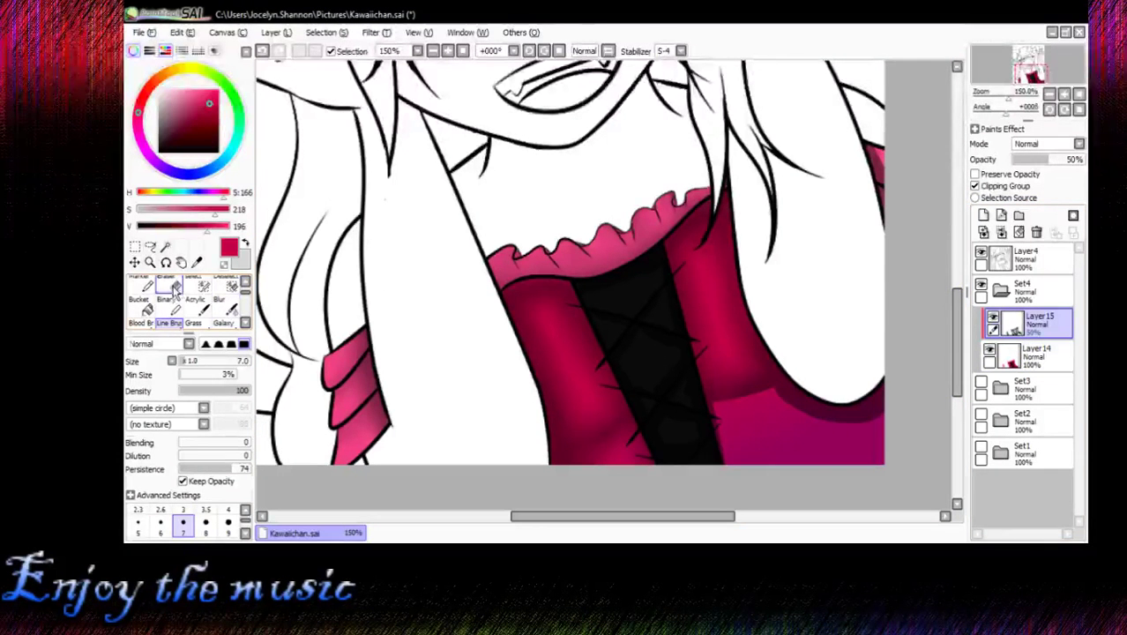
drag(223, 364, 212, 363)
mouse_move(553, 313)
mouse_down()
mouse_move(582, 362)
mouse_move(540, 315)
mouse_move(582, 388)
mouse_up()
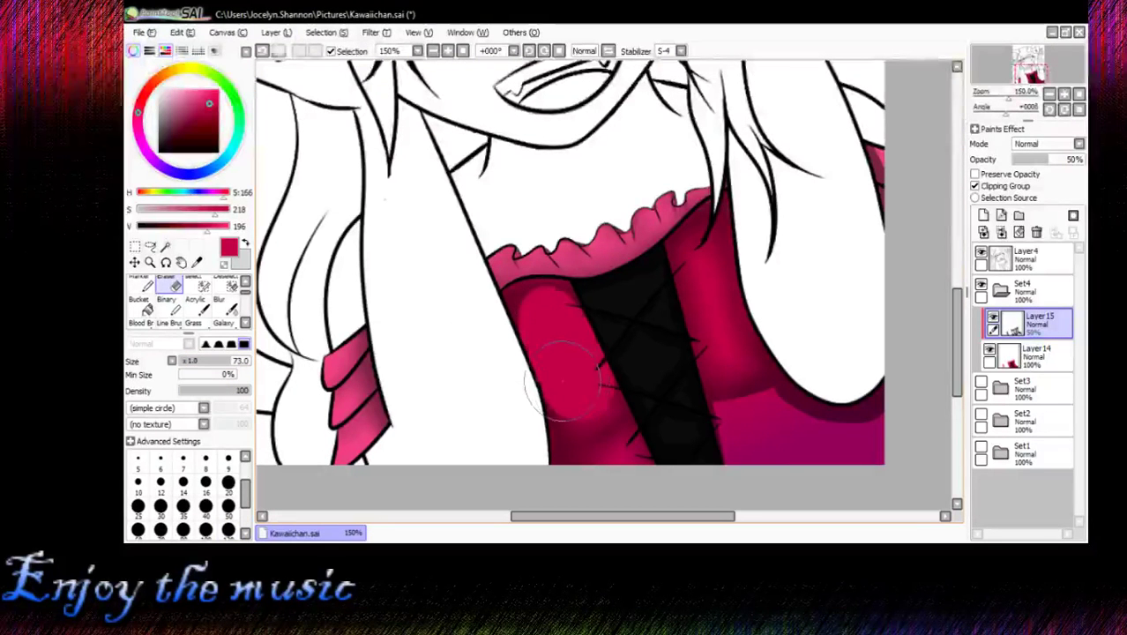
key(ctrl+z)
Erase the shading from the middle of the bodice section beside the long white hair lock with the Eraser at size 40.
click(228, 457)
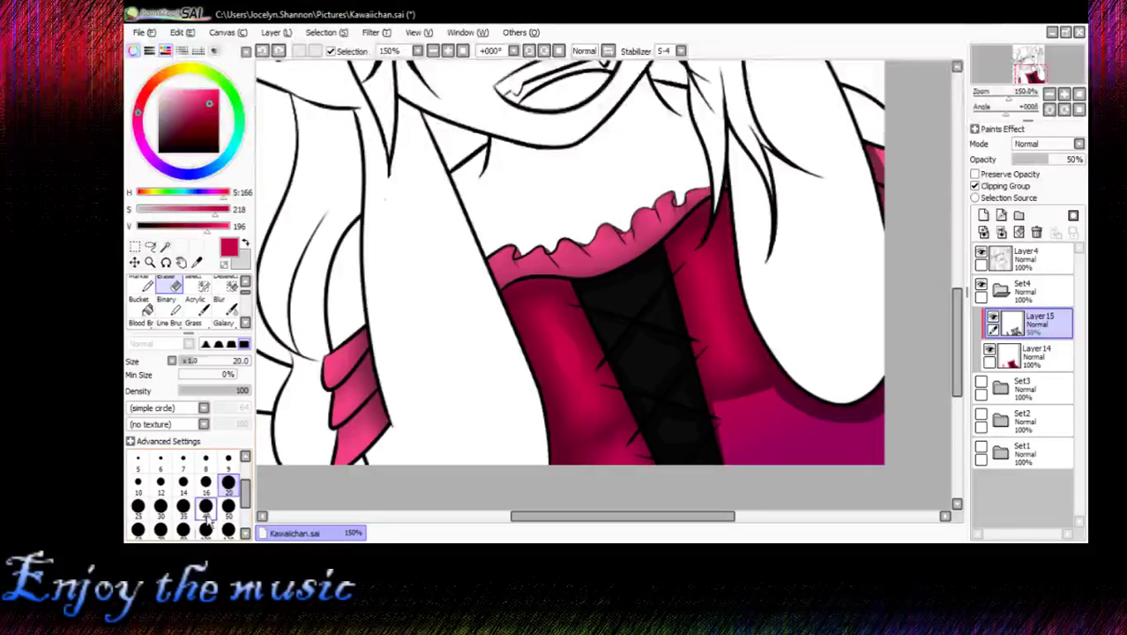
click(205, 505)
mouse_move(542, 311)
mouse_down()
mouse_move(525, 331)
mouse_move(555, 304)
mouse_move(567, 318)
mouse_up()
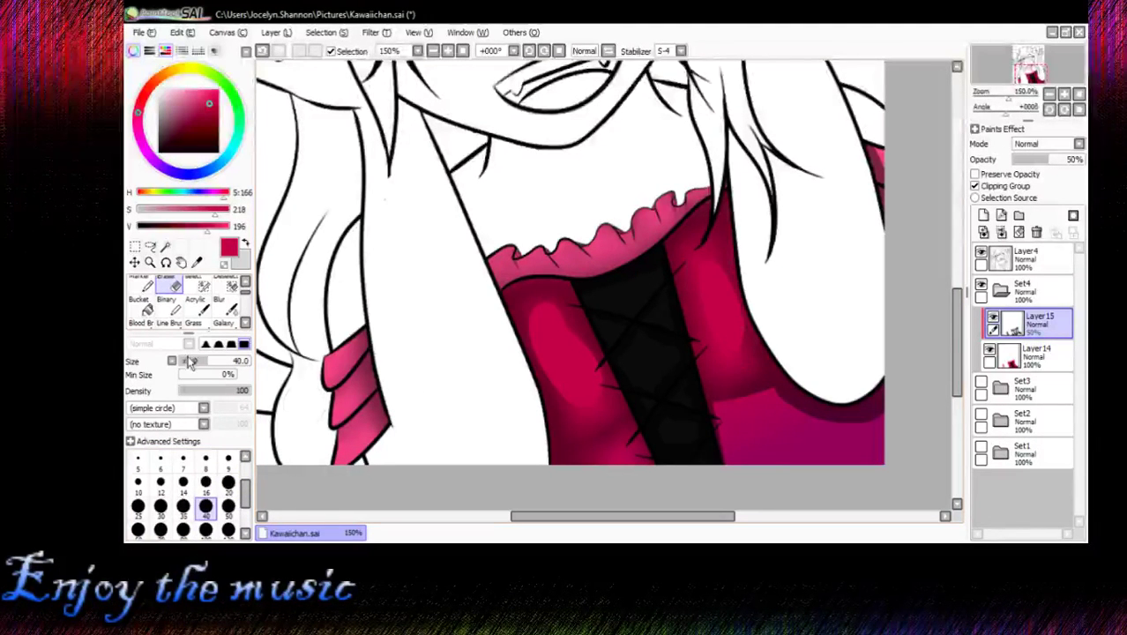
Blur the shadows on the red and purple corset panels with the Blur tool at size 52.
click(219, 299)
mouse_move(540, 317)
mouse_down()
mouse_move(527, 327)
mouse_move(560, 384)
mouse_up()
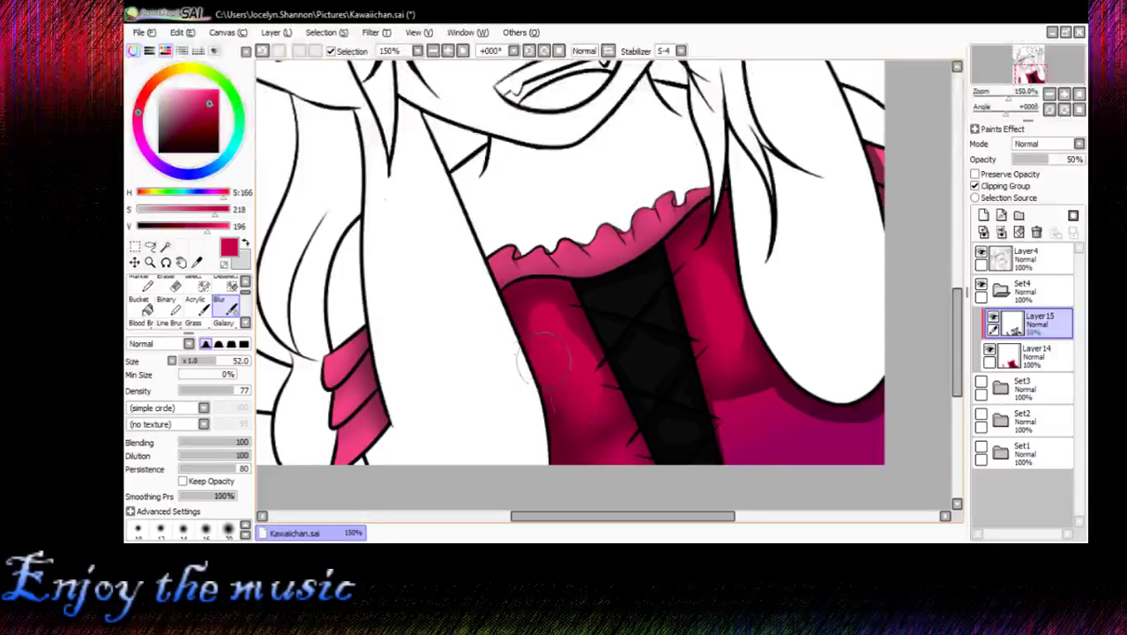
mouse_move(565, 325)
mouse_down()
mouse_move(530, 302)
mouse_move(526, 313)
mouse_move(549, 309)
mouse_up()
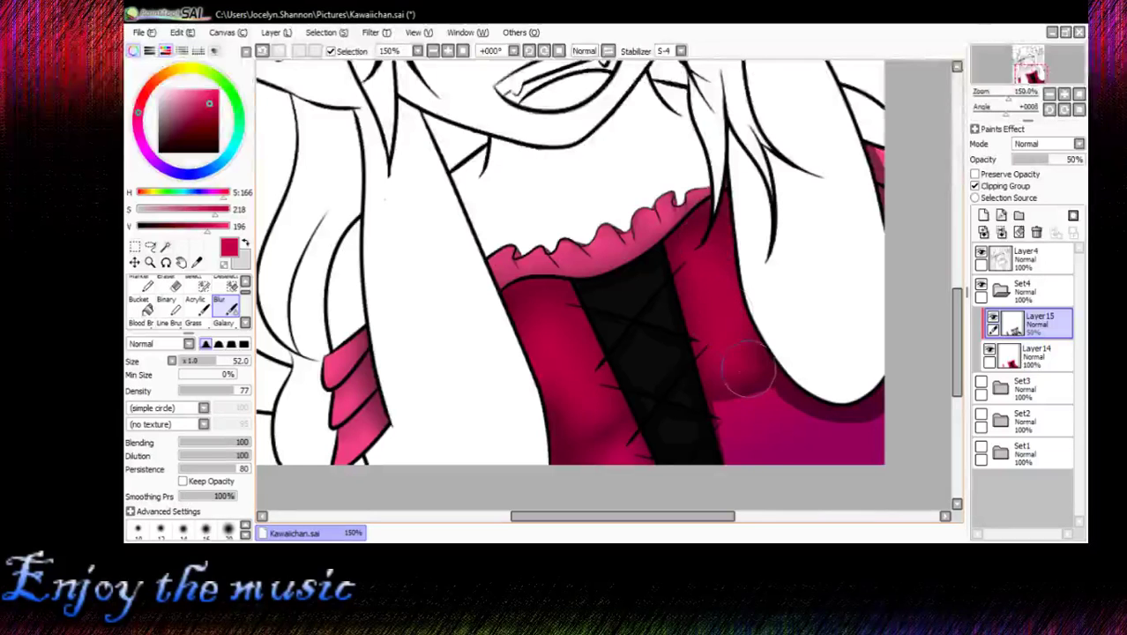
mouse_move(750, 370)
mouse_down()
mouse_move(737, 457)
mouse_move(719, 437)
mouse_up()
mouse_move(751, 386)
mouse_down()
mouse_move(823, 423)
mouse_move(785, 402)
mouse_move(888, 390)
mouse_move(837, 408)
mouse_move(888, 410)
mouse_up()
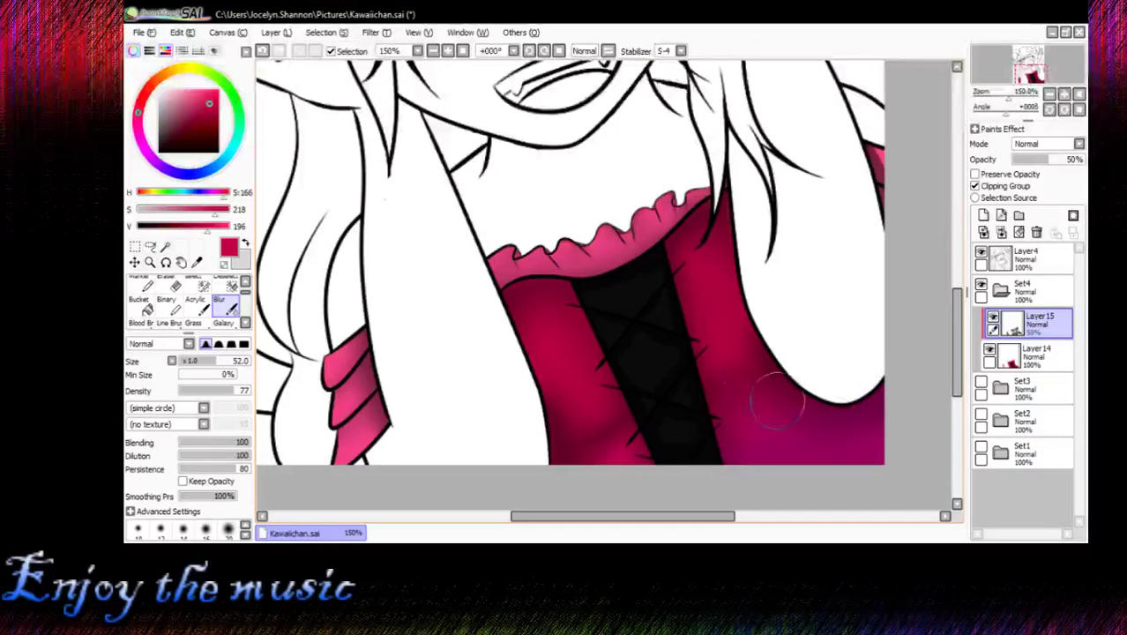
Smooth the grey highlights across the black laced centre panel of the corset using the Blur tool at size 26.
drag(217, 361, 203, 363)
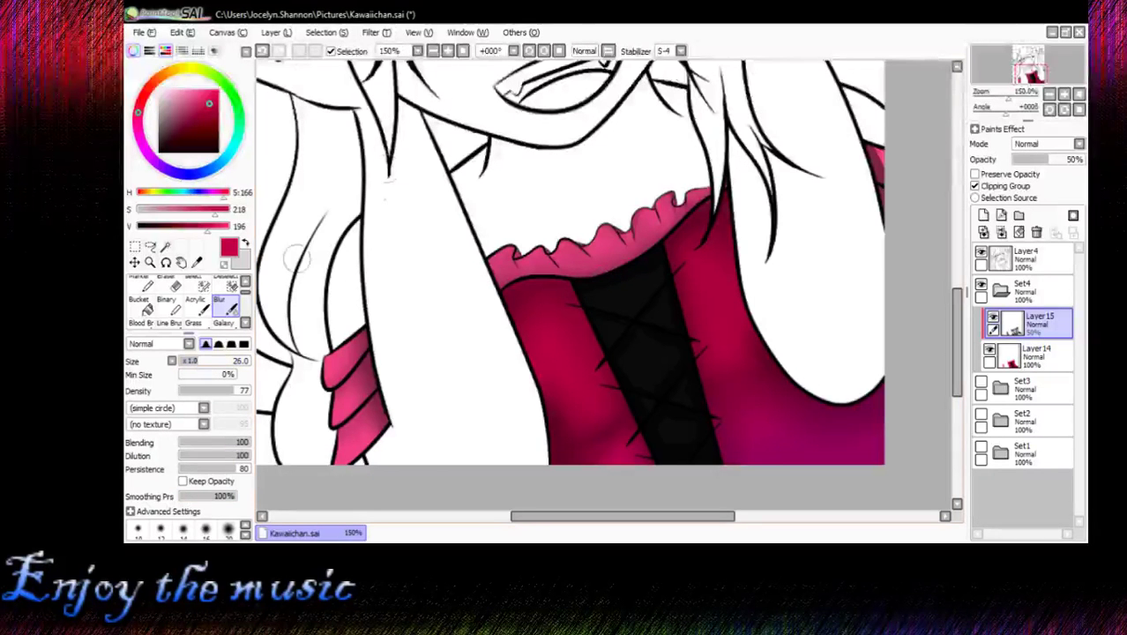
click(463, 52)
click(462, 53)
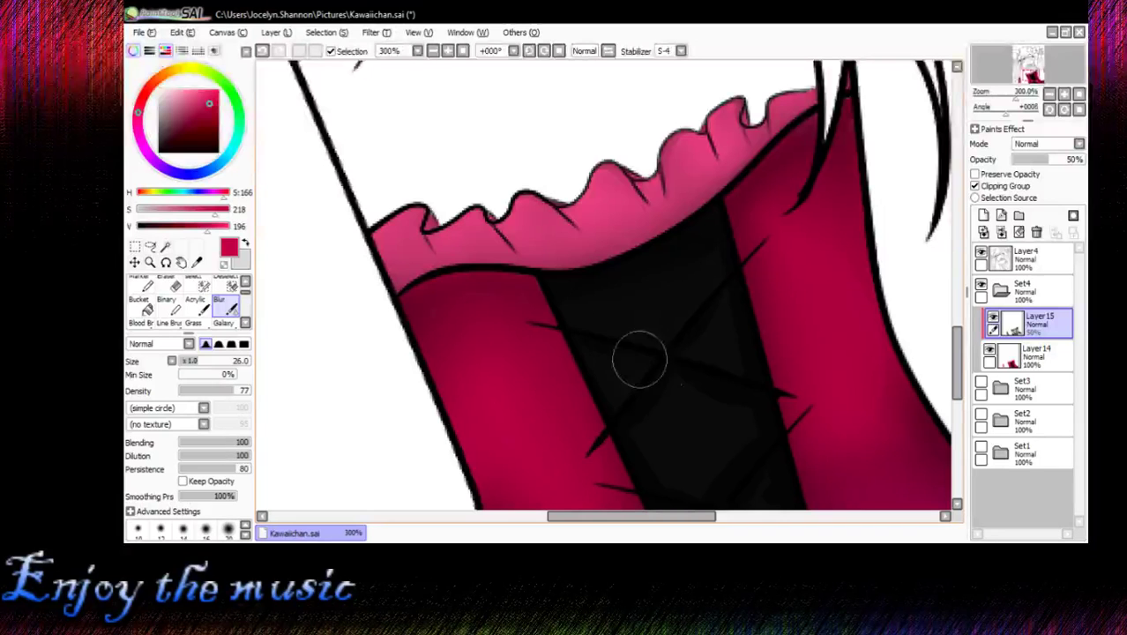
mouse_move(646, 346)
mouse_down()
mouse_move(634, 400)
mouse_move(683, 382)
mouse_move(731, 408)
mouse_up()
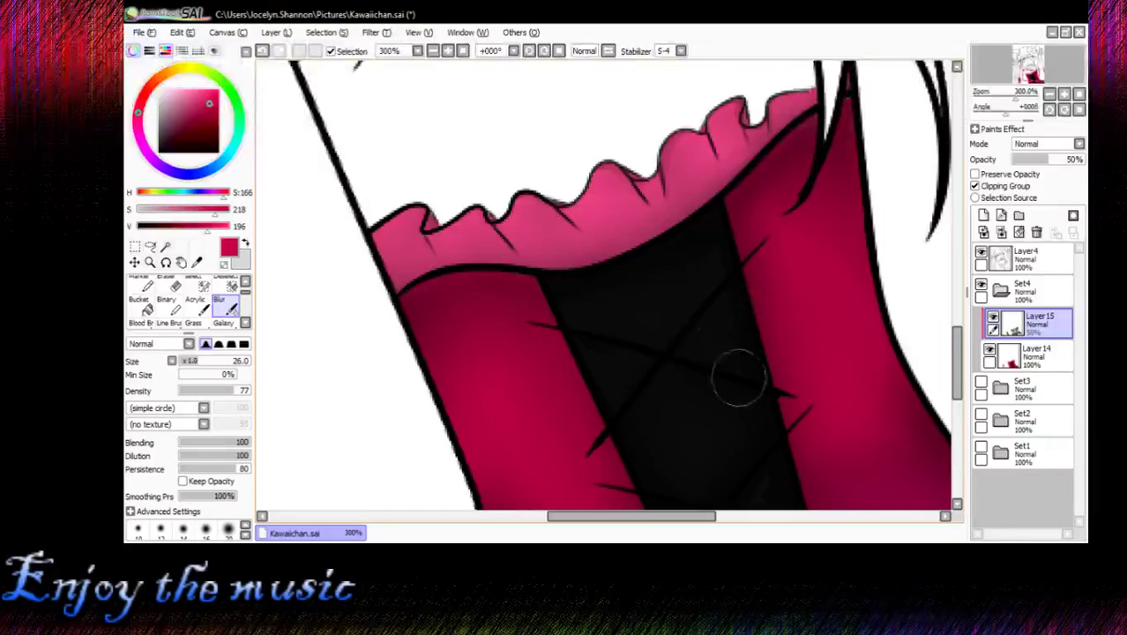
click(181, 262)
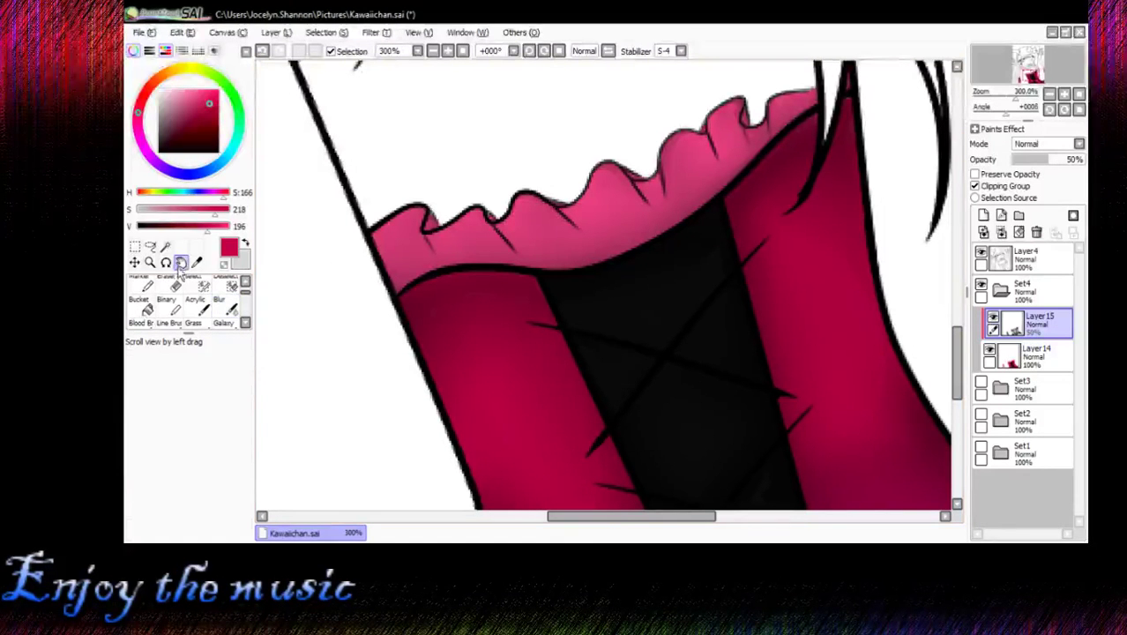
drag(643, 384, 490, 196)
click(220, 304)
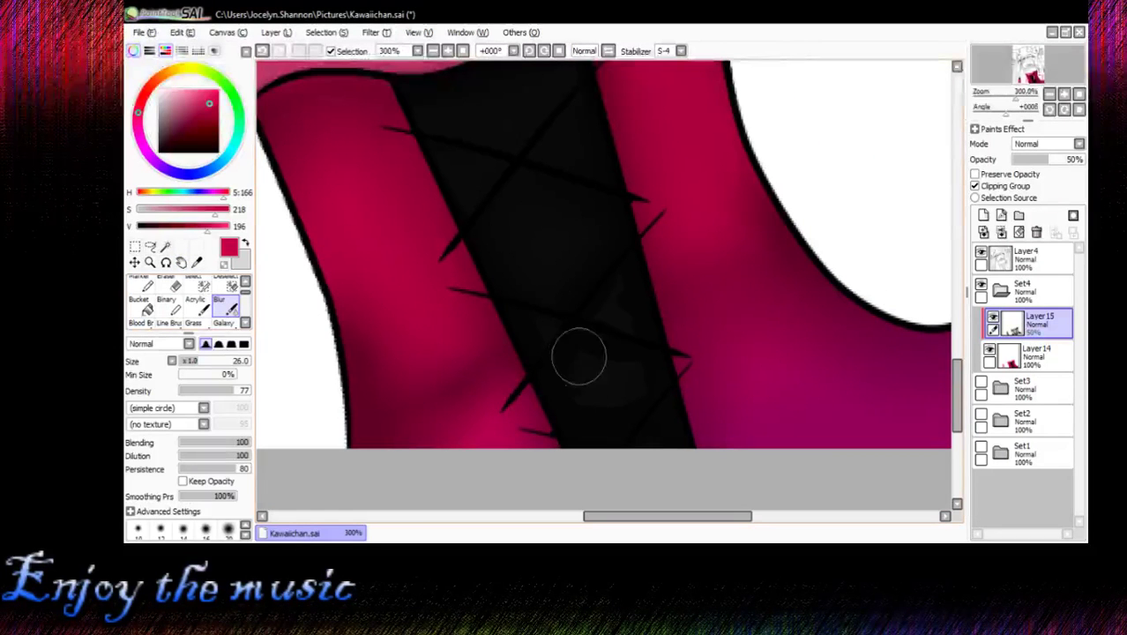
mouse_move(607, 361)
mouse_down()
mouse_move(650, 380)
mouse_move(560, 402)
mouse_move(599, 409)
mouse_move(625, 377)
mouse_move(604, 298)
mouse_move(616, 285)
mouse_move(636, 321)
mouse_move(570, 317)
mouse_move(545, 345)
mouse_move(548, 308)
mouse_move(601, 291)
mouse_up()
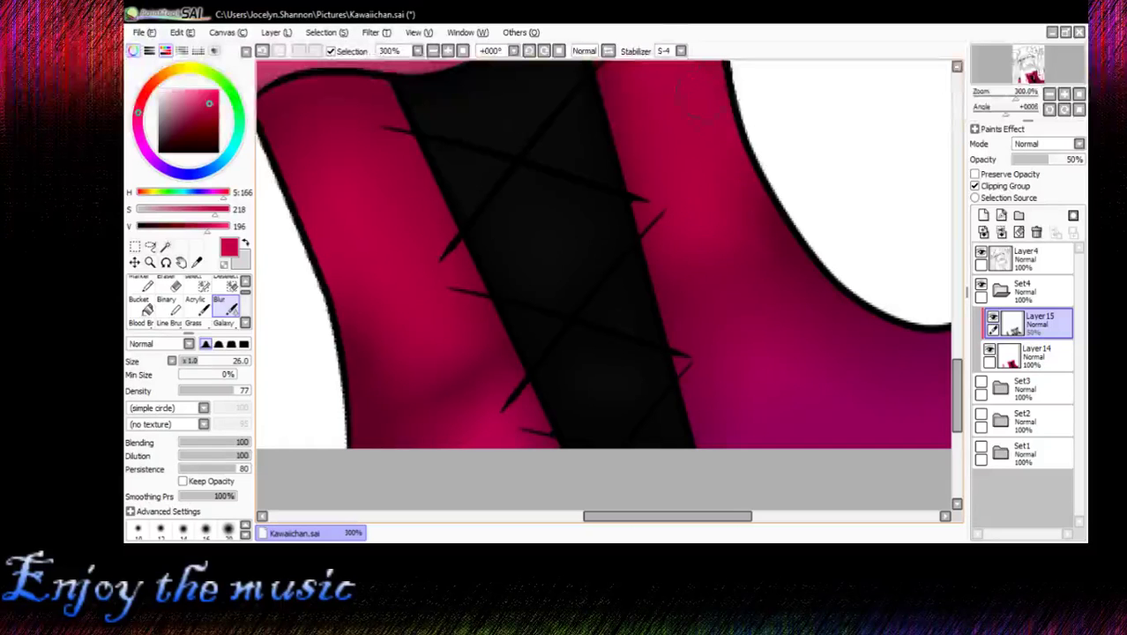
Add a new layer above the shading layer Layer15, make it a clipping group, and set the colour to pure white.
click(1049, 93)
click(1049, 93)
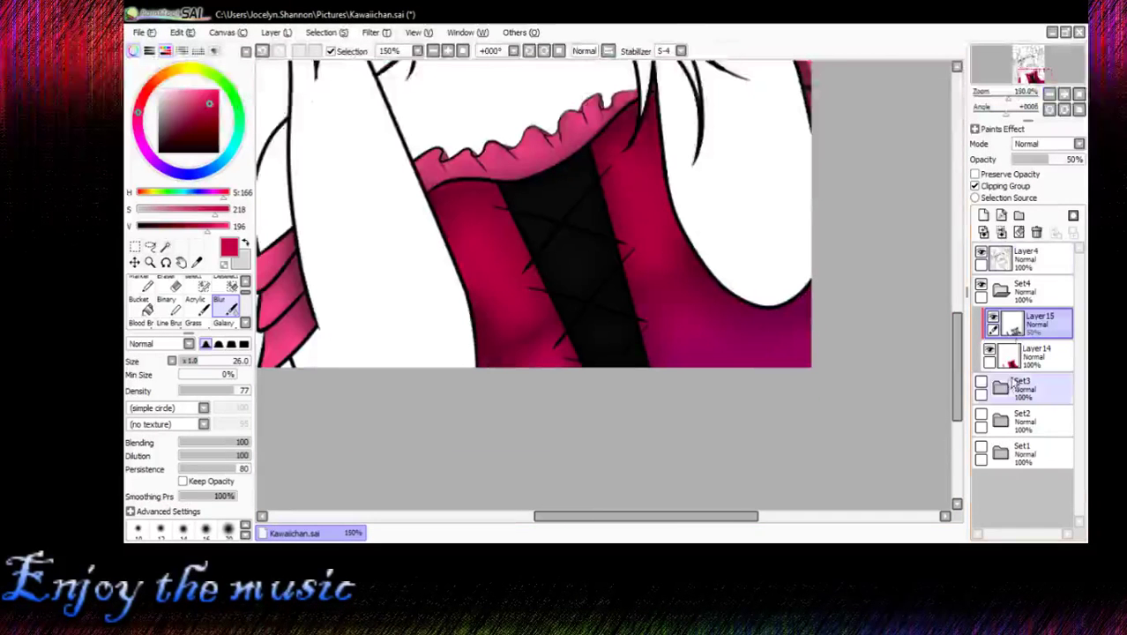
click(983, 215)
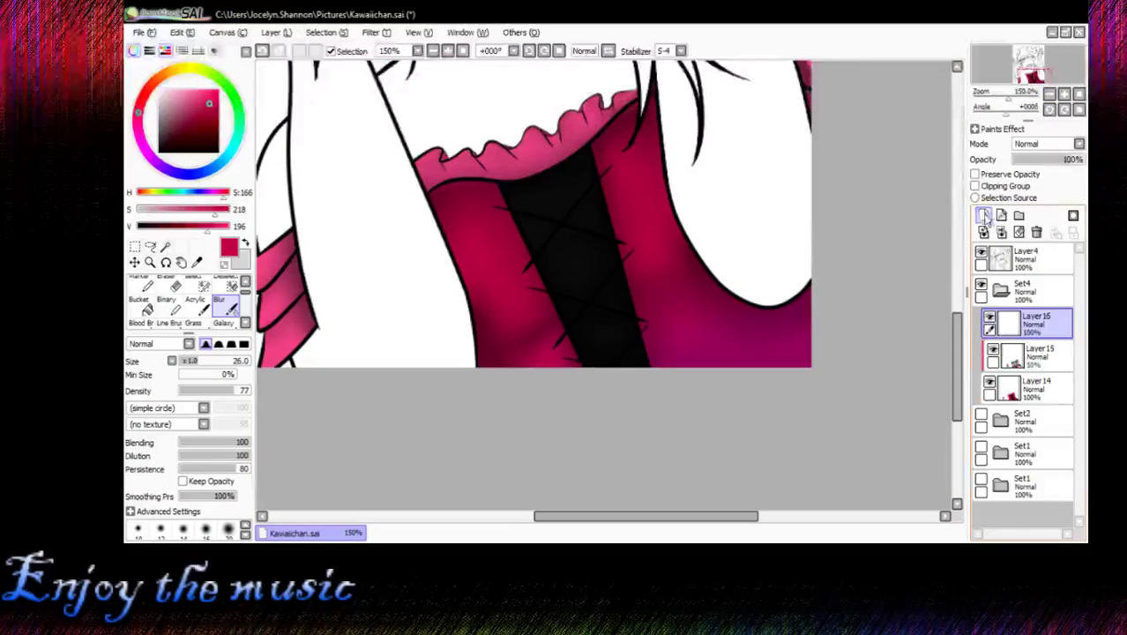
click(227, 264)
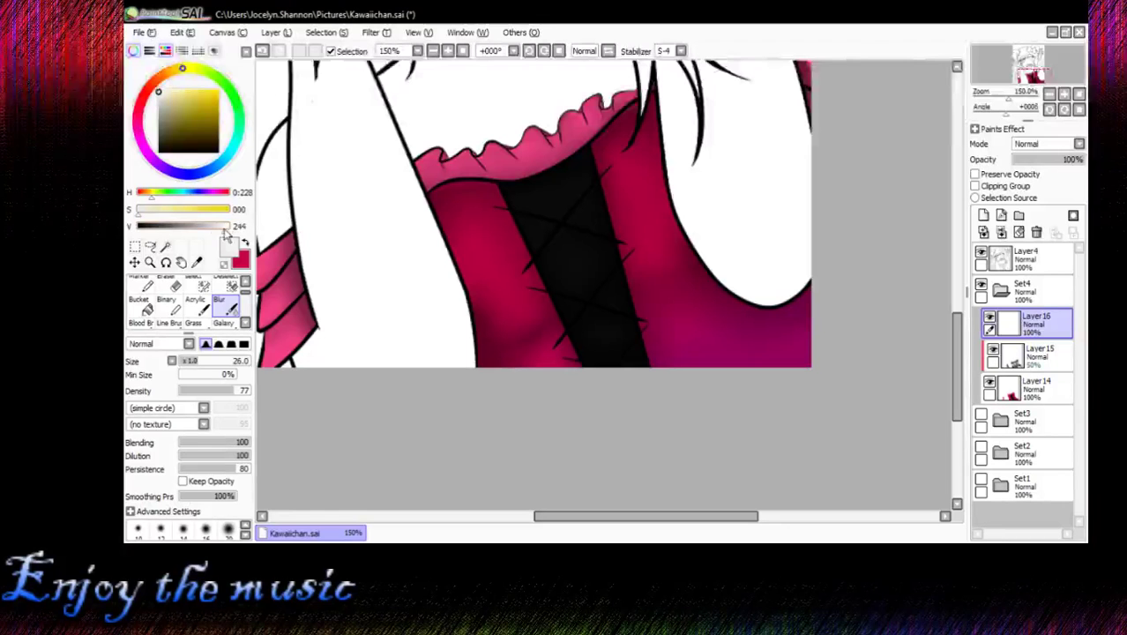
click(227, 227)
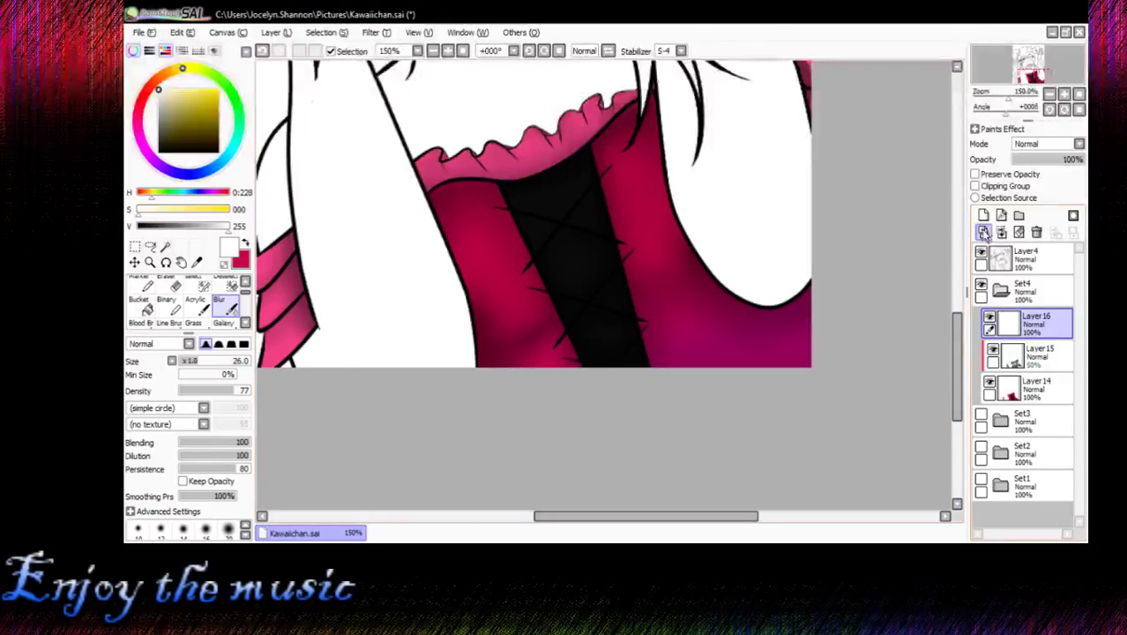
click(975, 186)
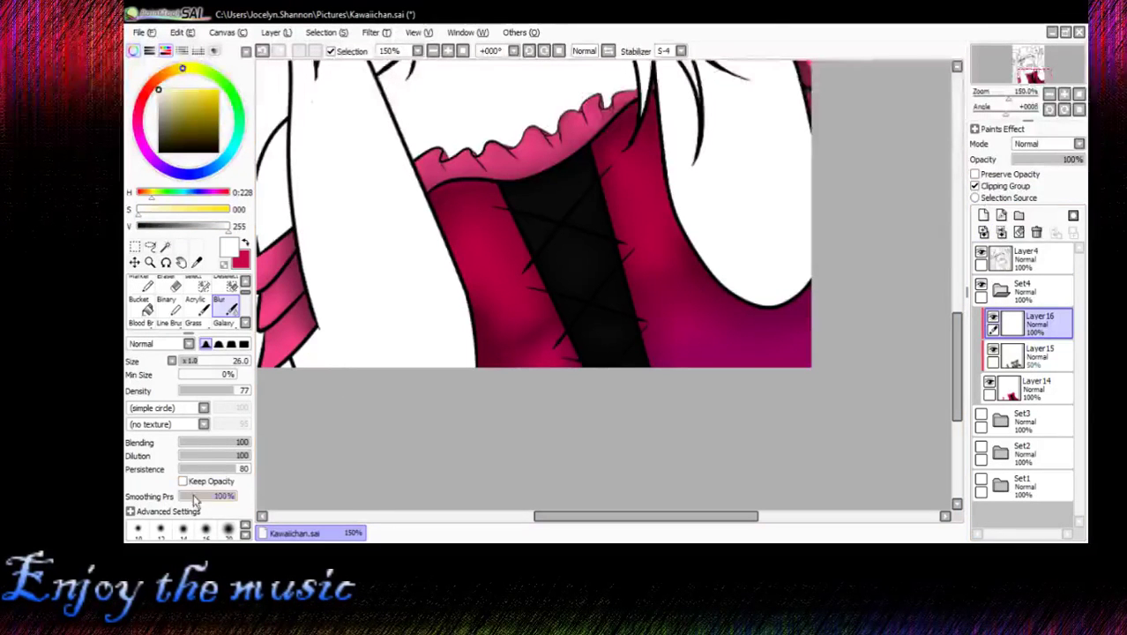
Try airbrushing a white highlight onto the corset's black centre panel at size 50.
scroll(190, 300, up, 3)
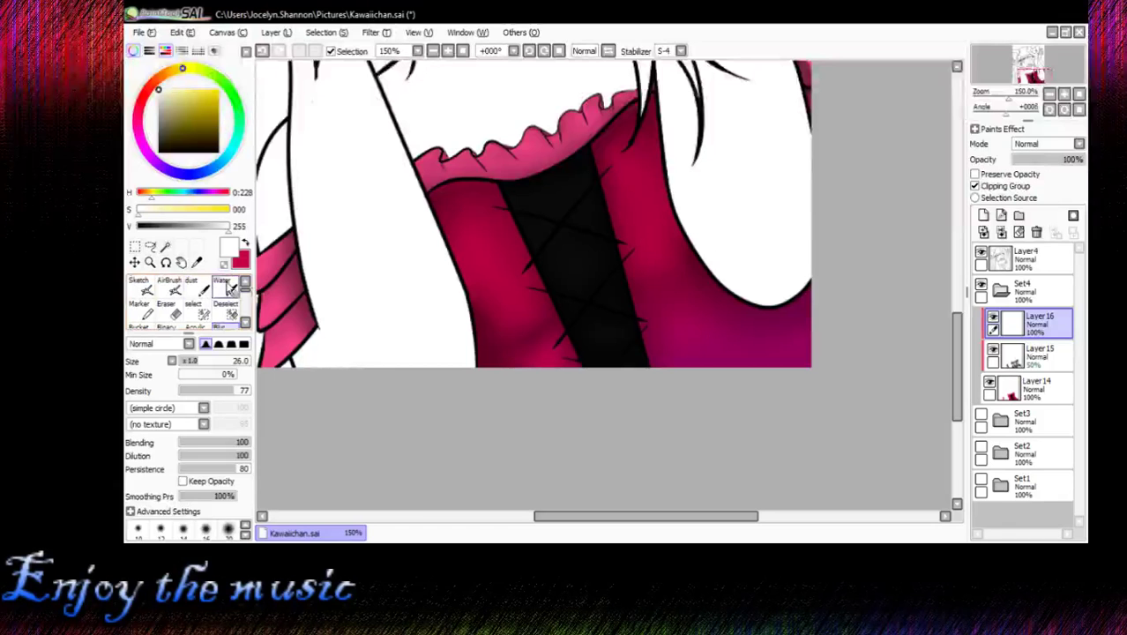
click(170, 287)
click(227, 526)
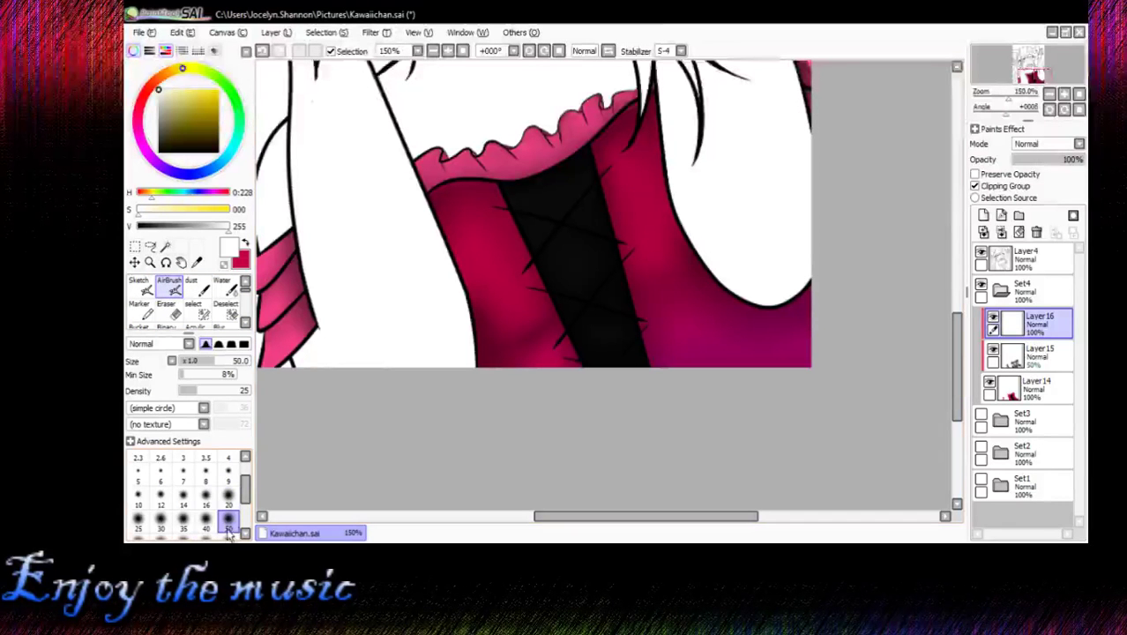
click(653, 4)
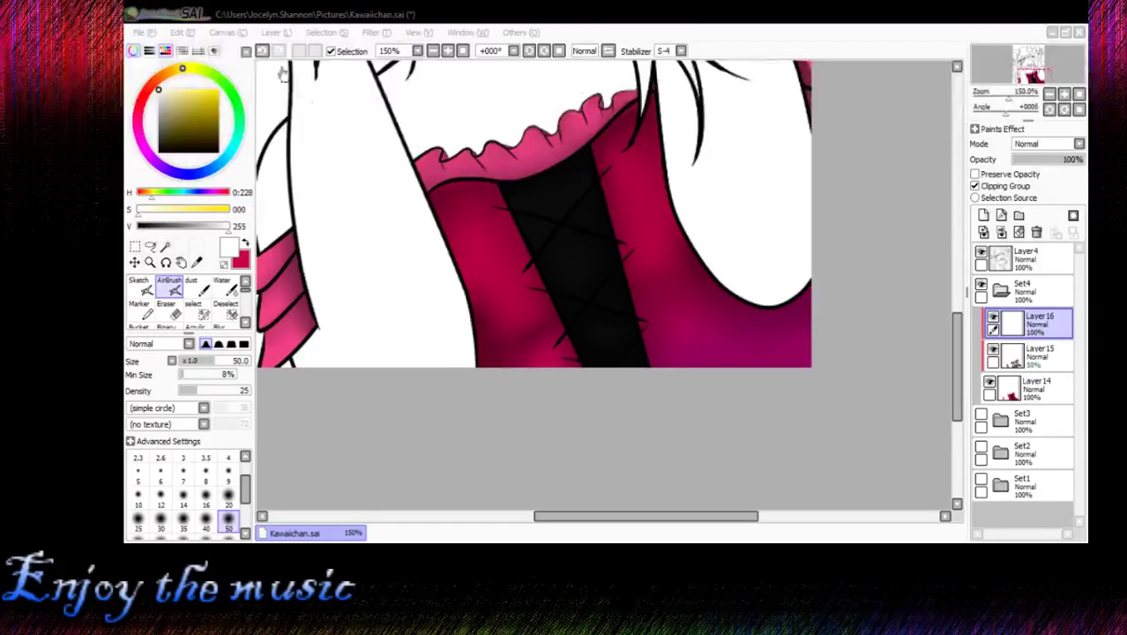
click(382, 7)
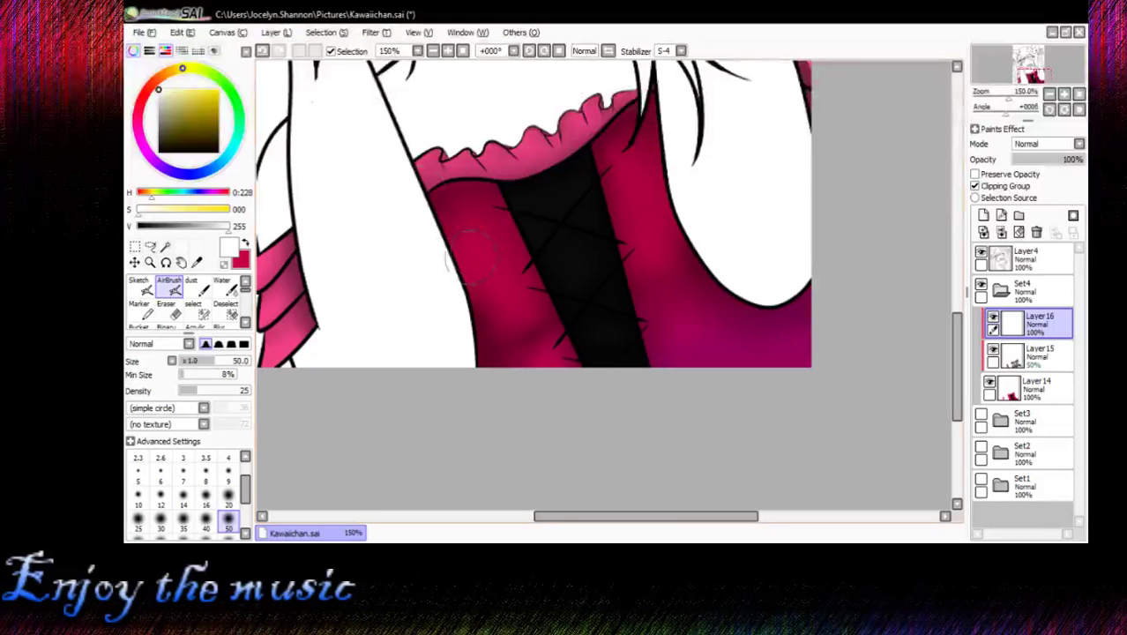
mouse_move(520, 212)
mouse_down()
mouse_move(536, 222)
mouse_move(536, 244)
mouse_move(536, 231)
mouse_move(532, 240)
mouse_move(566, 222)
mouse_up()
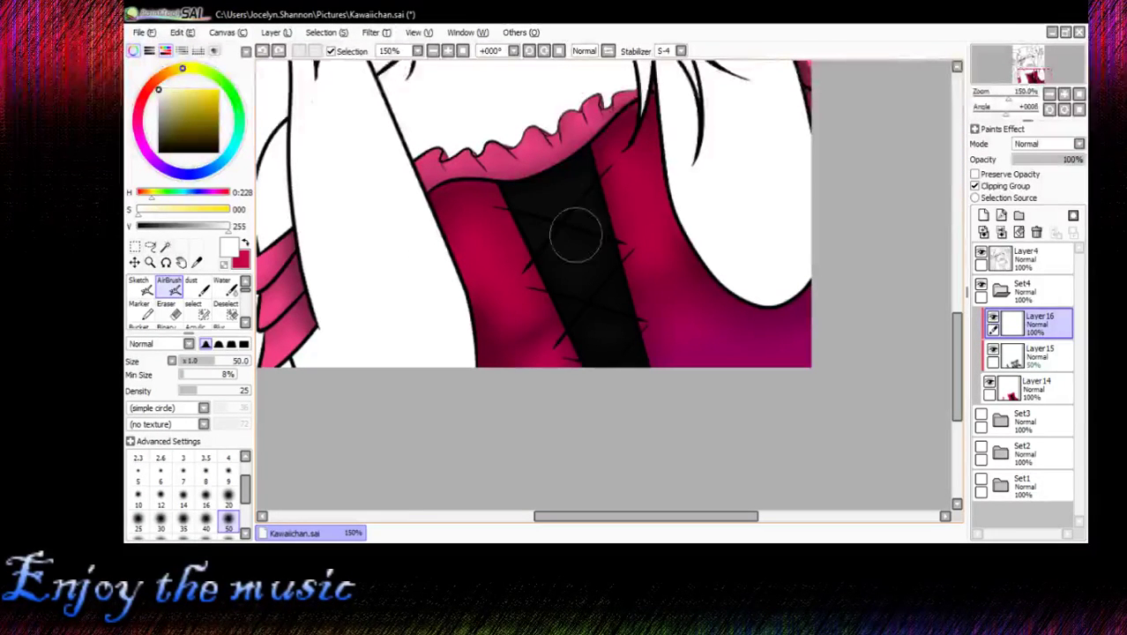
mouse_move(559, 209)
mouse_down()
mouse_move(558, 193)
mouse_move(560, 230)
mouse_up()
key(ctrl+z)
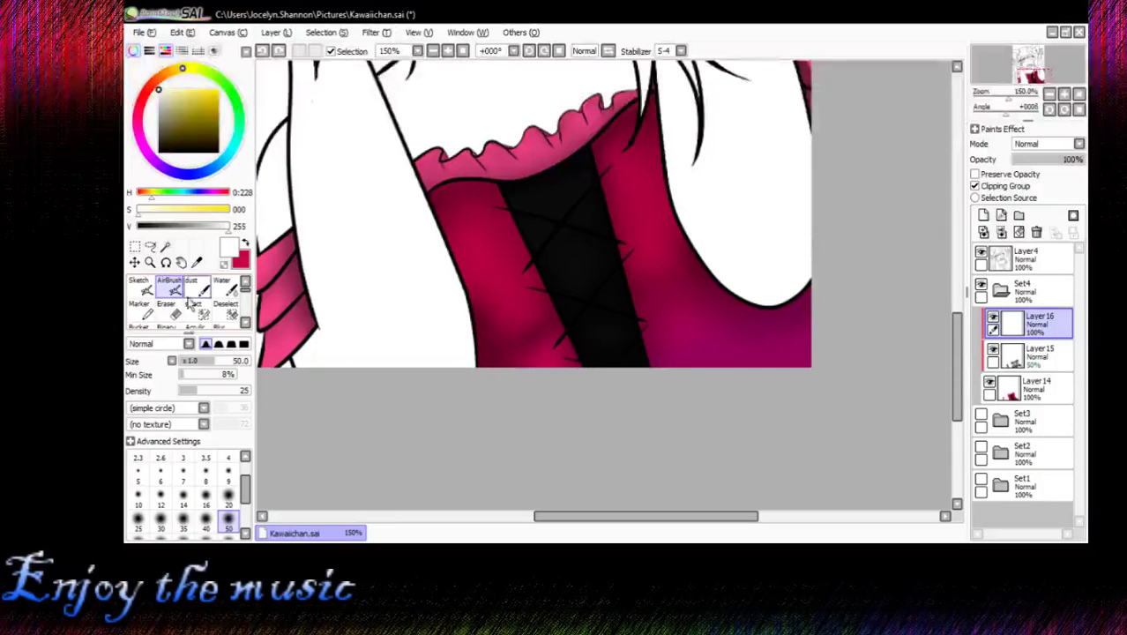
Paint solid white highlight streaks on the corset's side panels, black centre panel and sleeve ruffles with the Binary brush at size 25.
click(170, 326)
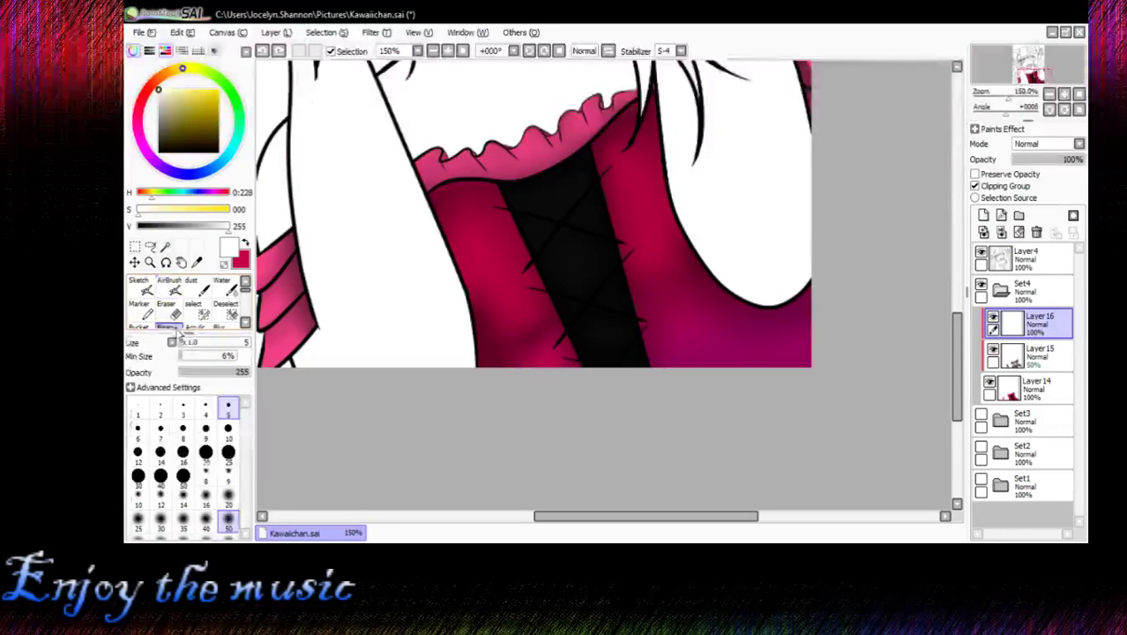
click(227, 452)
drag(474, 227, 501, 294)
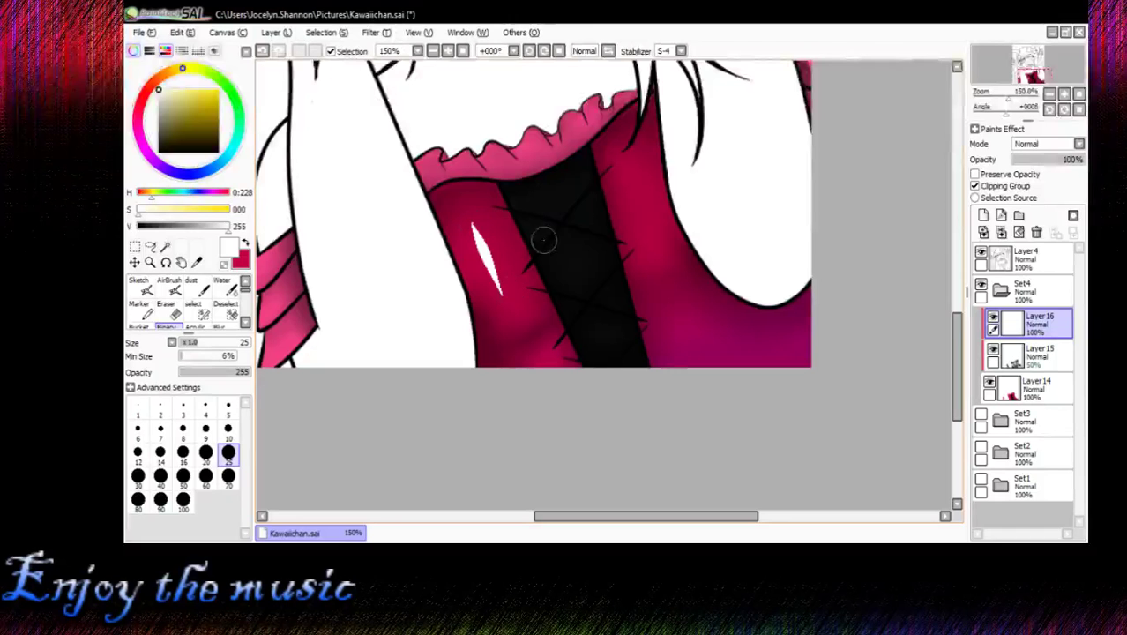
mouse_move(547, 207)
mouse_down()
mouse_move(575, 225)
mouse_move(561, 220)
mouse_move(596, 319)
mouse_up()
key(ctrl+z)
drag(642, 162, 654, 251)
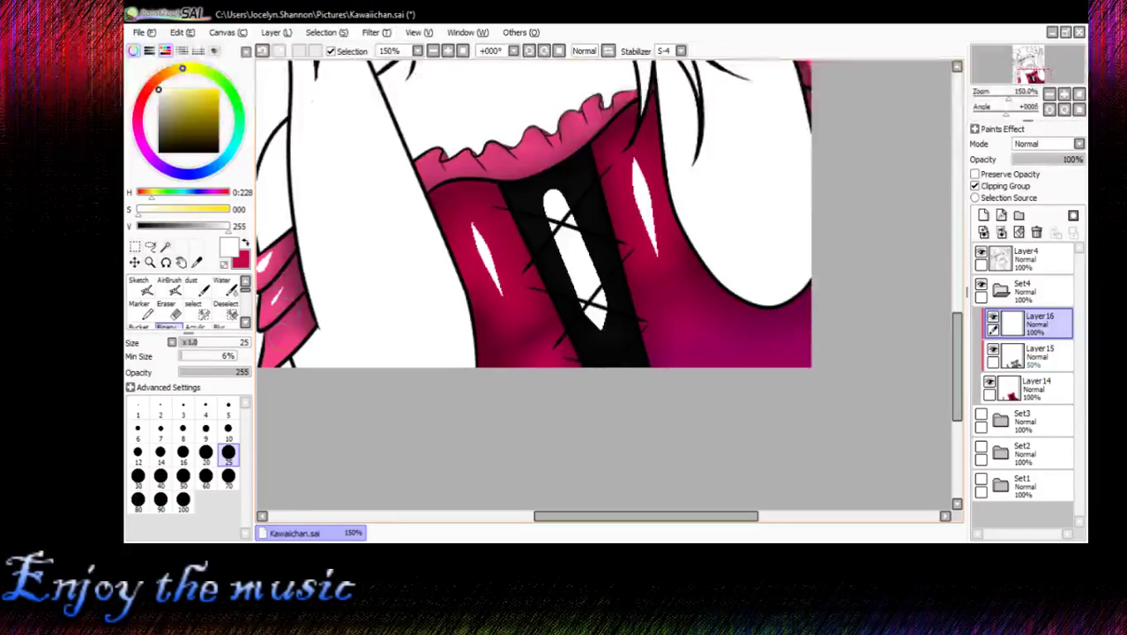
Blur the white highlights on the sleeve ruffles and corset into soft glows, and lower the highlight layer's opacity to 22%.
click(225, 325)
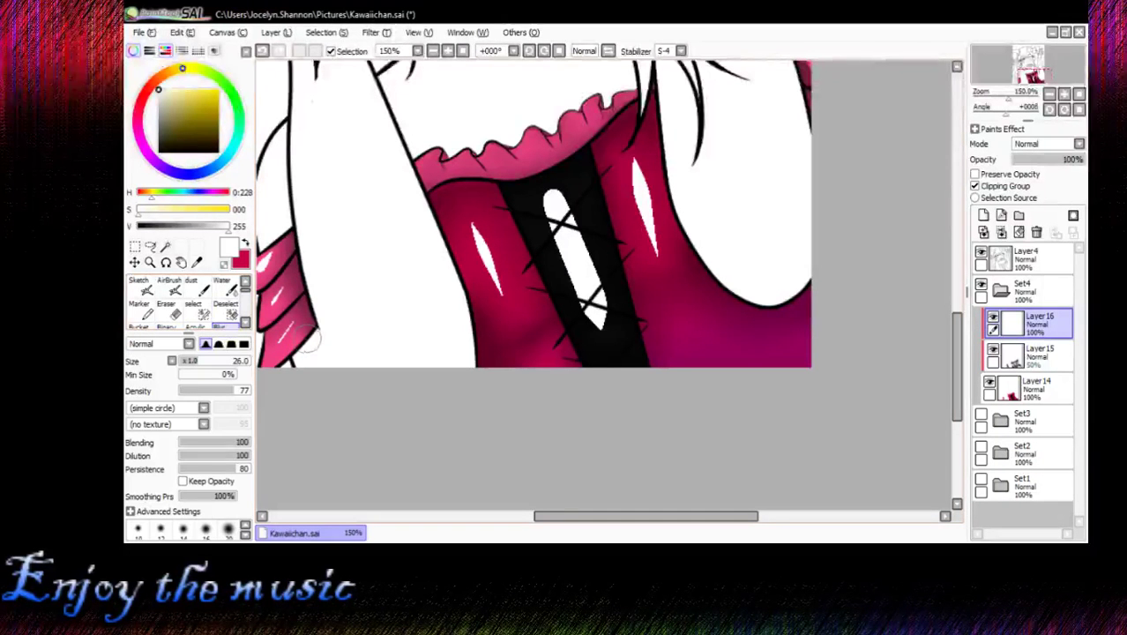
drag(294, 326, 283, 331)
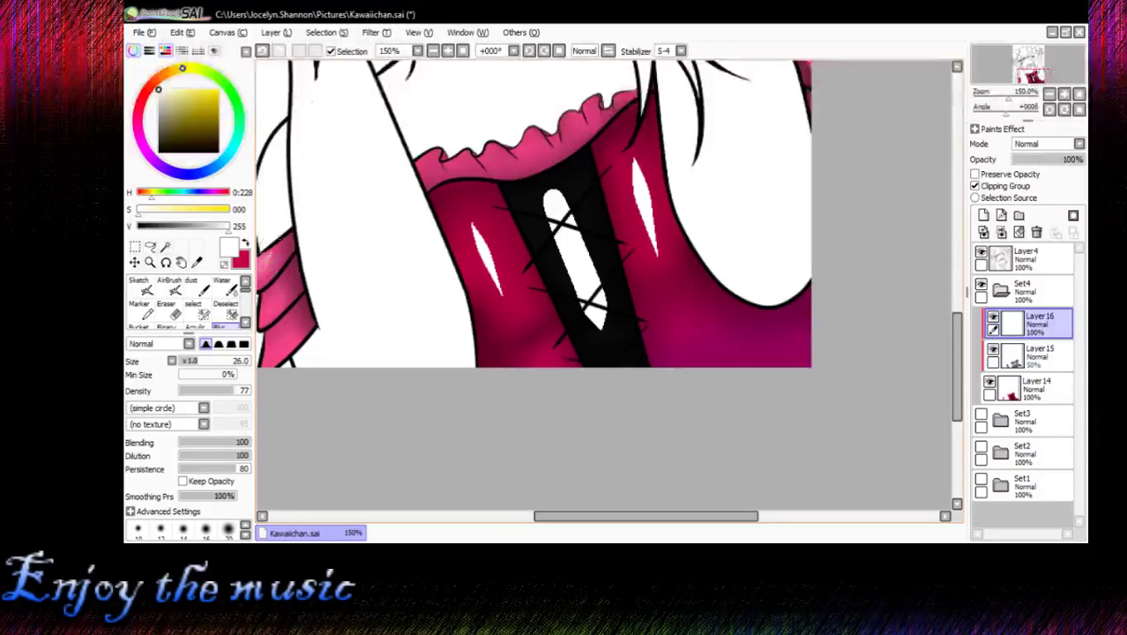
mouse_move(480, 258)
mouse_down()
mouse_move(497, 310)
mouse_move(462, 214)
mouse_move(506, 304)
mouse_move(458, 186)
mouse_move(491, 279)
mouse_move(469, 245)
mouse_move(553, 256)
mouse_move(580, 335)
mouse_move(536, 205)
mouse_move(584, 298)
mouse_move(571, 233)
mouse_move(589, 252)
mouse_move(578, 213)
mouse_move(579, 293)
mouse_move(546, 188)
mouse_move(595, 328)
mouse_move(559, 297)
mouse_move(571, 251)
mouse_move(619, 339)
mouse_move(582, 287)
mouse_move(591, 300)
mouse_move(566, 215)
mouse_move(596, 351)
mouse_move(605, 335)
mouse_move(583, 315)
mouse_up()
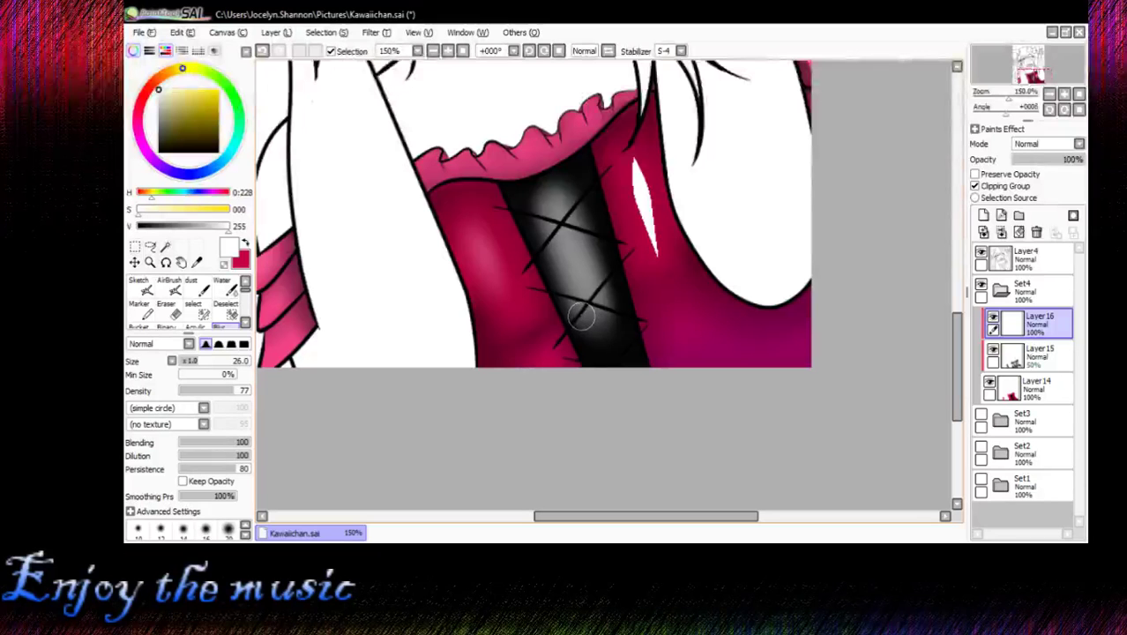
mouse_move(643, 205)
mouse_down()
mouse_move(661, 271)
mouse_move(620, 142)
mouse_move(653, 231)
mouse_up()
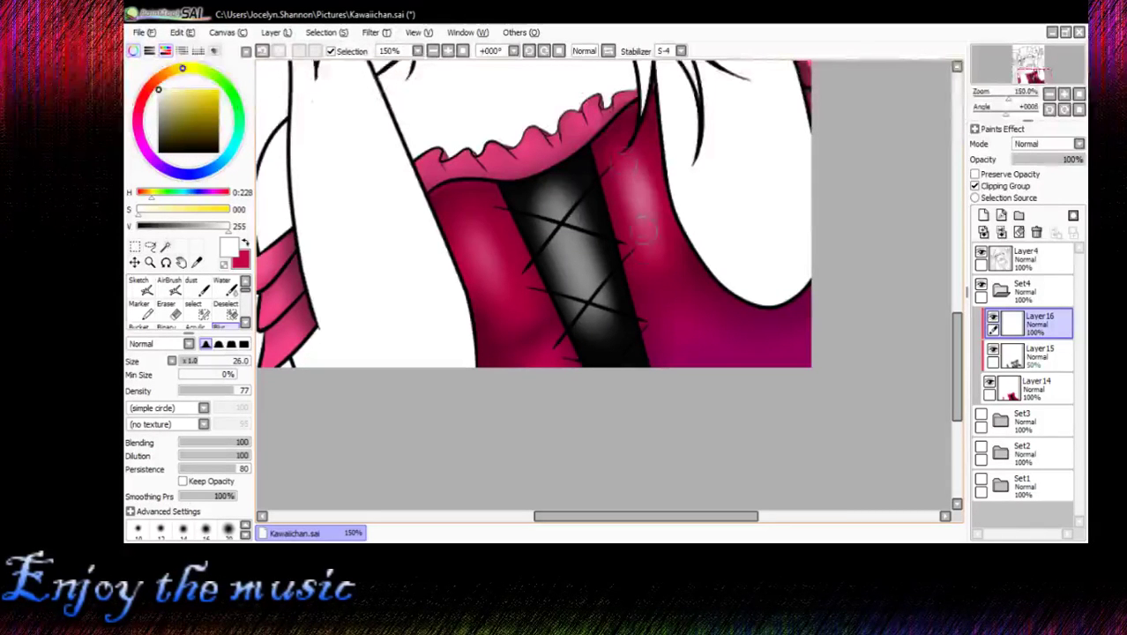
click(1051, 159)
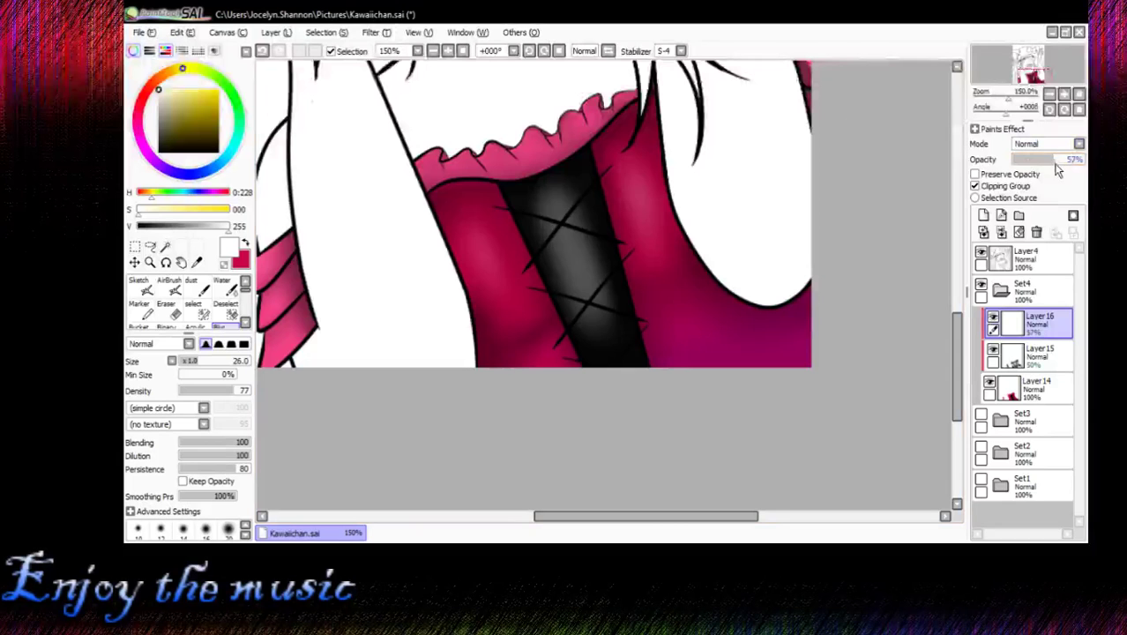
drag(1049, 164, 1035, 166)
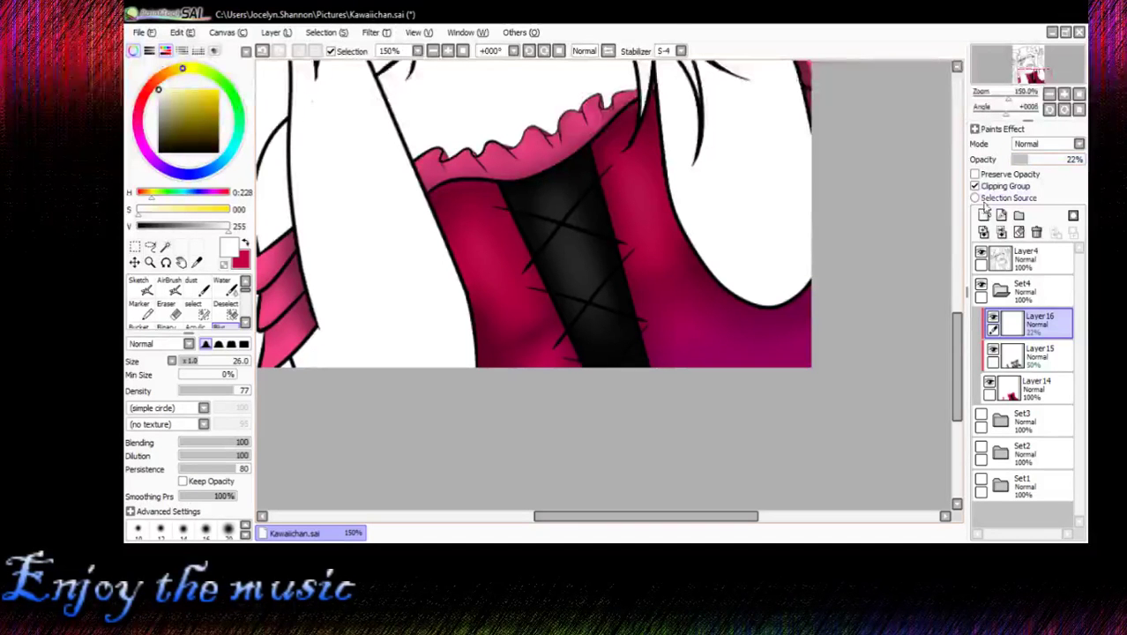
Blur the shading on Layer15 at the corset's ruffled neckline and the sleeve near the canvas edge.
drag(964, 366, 962, 344)
click(1023, 353)
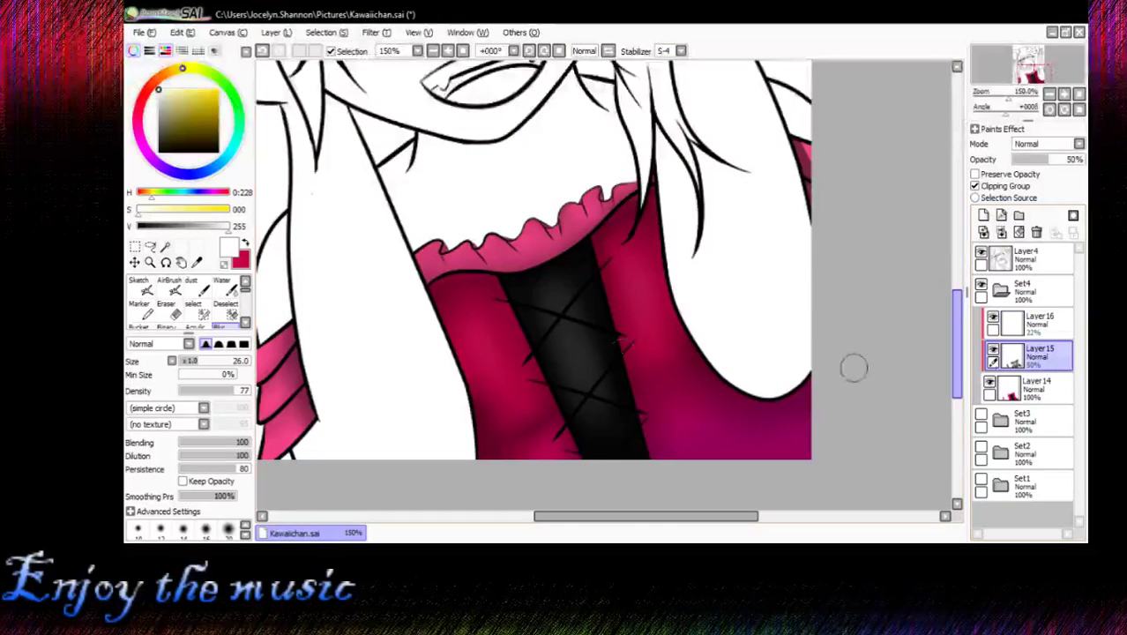
click(220, 325)
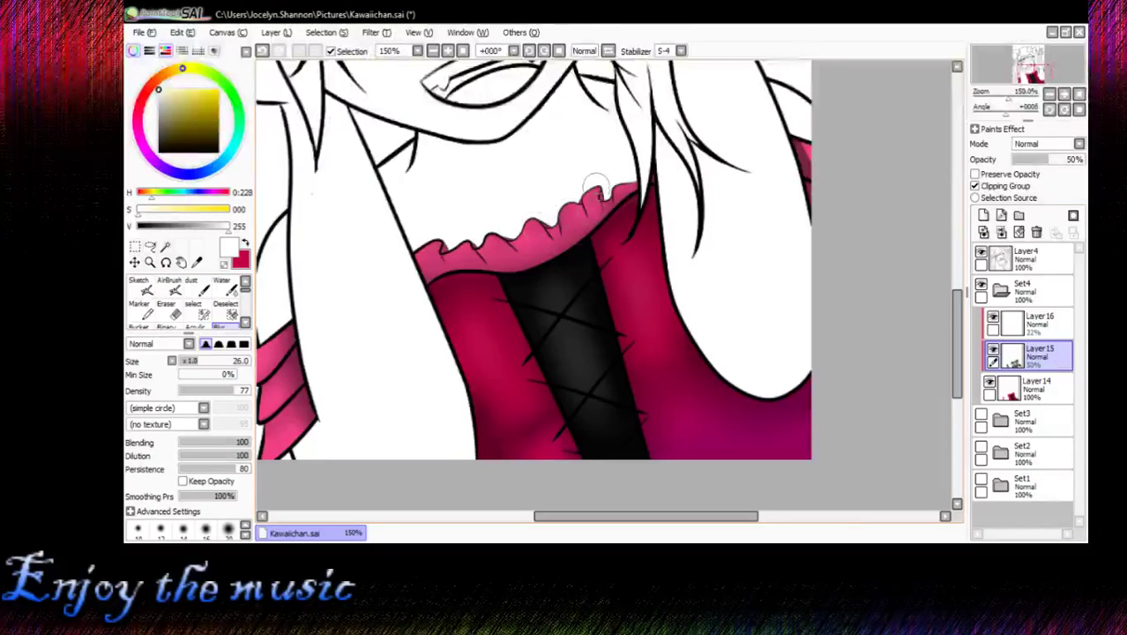
drag(813, 155, 804, 165)
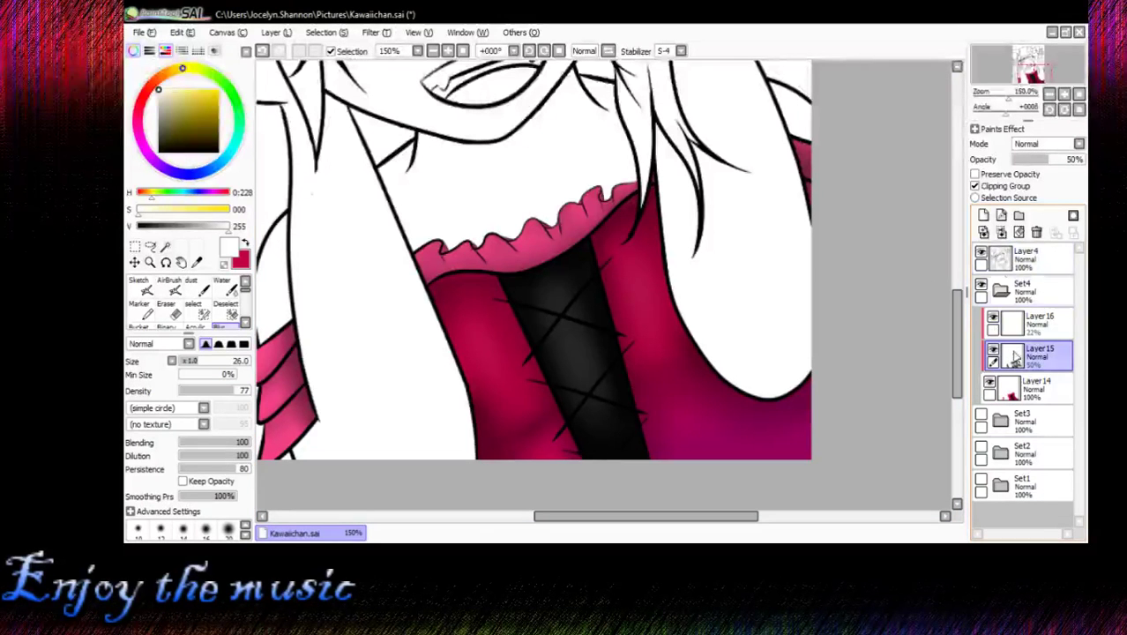
Merge the shading layer and the highlight layer down into the base colour layer Layer14.
click(1002, 231)
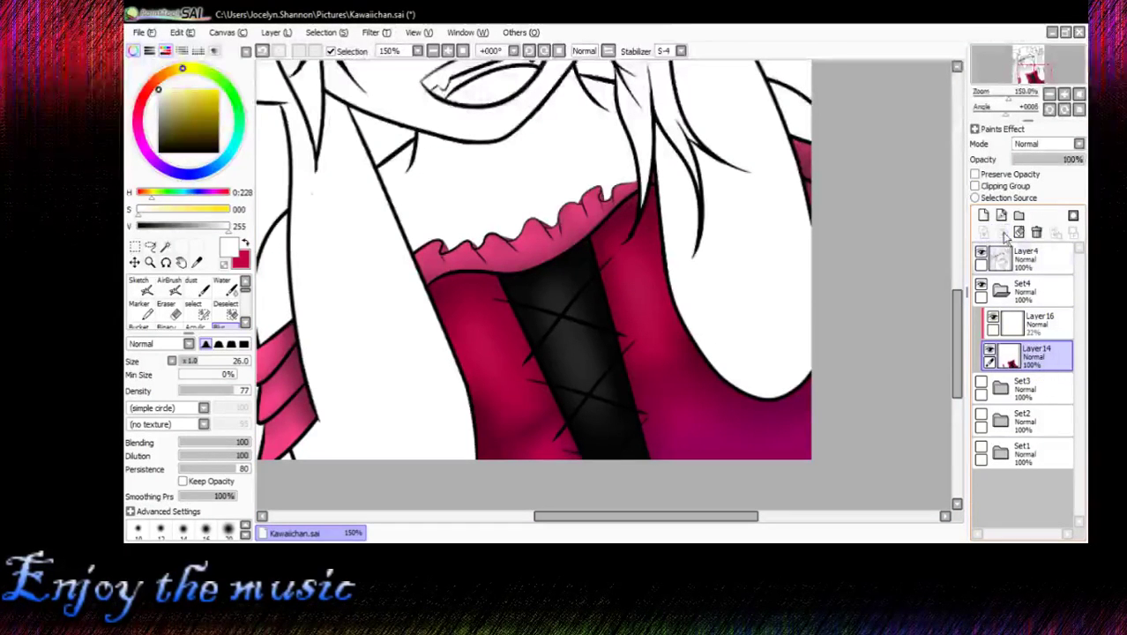
click(1014, 321)
click(1002, 232)
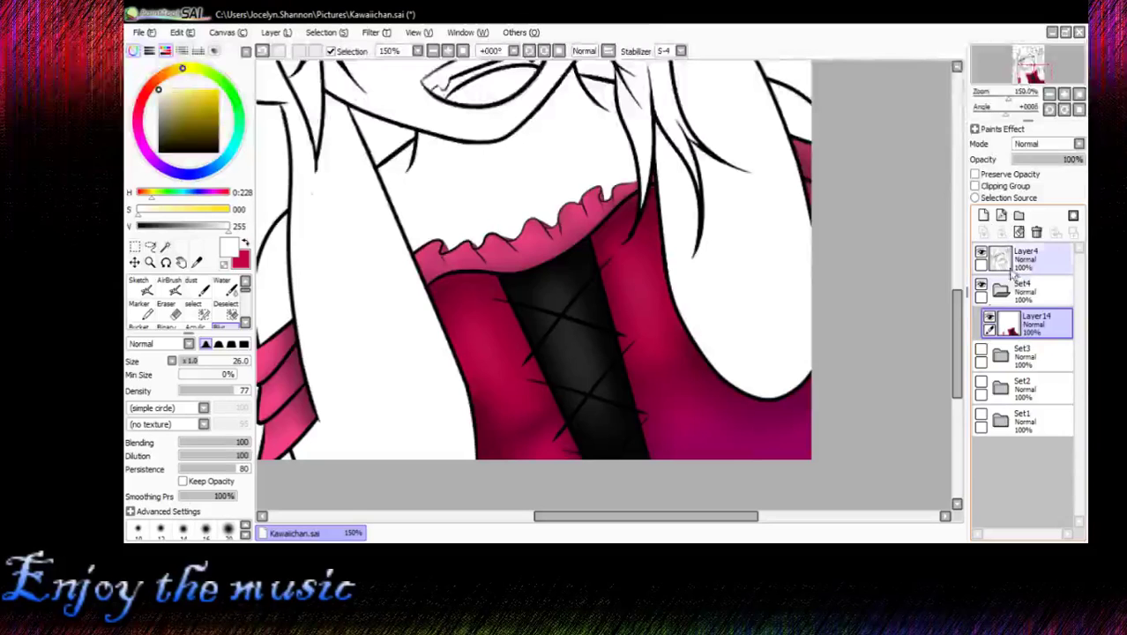
Toggle the Set4 folder off and on to check the clothing colours, and make the Set3 folder visible.
click(980, 285)
click(981, 285)
click(981, 351)
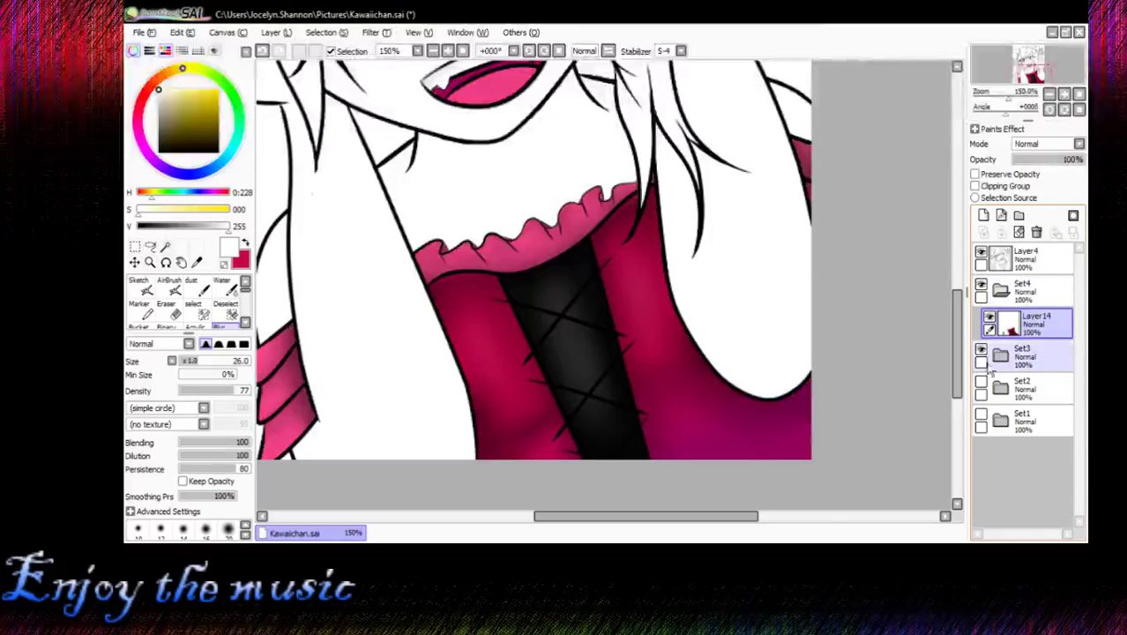
Make the Set2 and Set1 folders visible and view the whole coloured drawing at 50%.
click(980, 382)
click(980, 415)
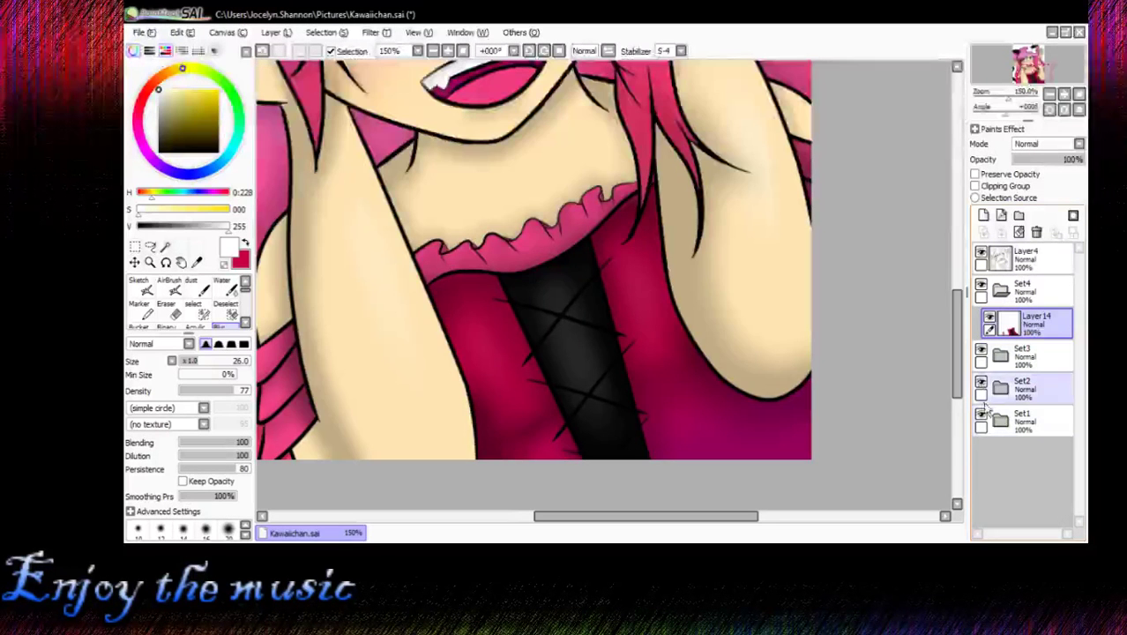
click(1049, 94)
click(1049, 93)
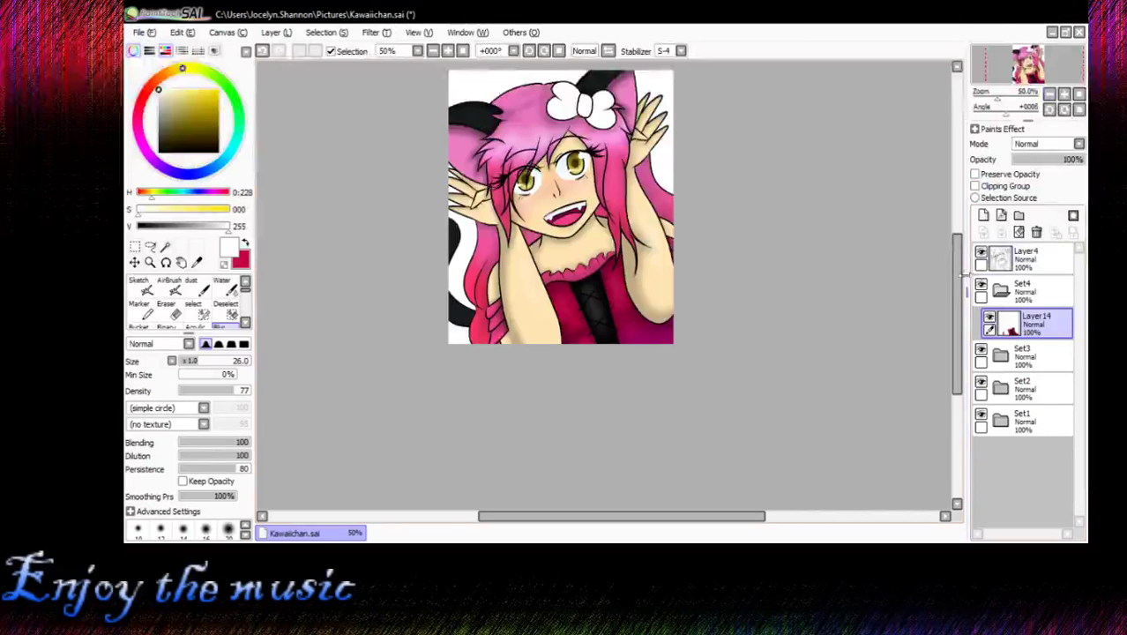
drag(959, 277, 958, 255)
Add three empty layers above Layer14 in the Set4 folder and select the lowest of them.
click(984, 216)
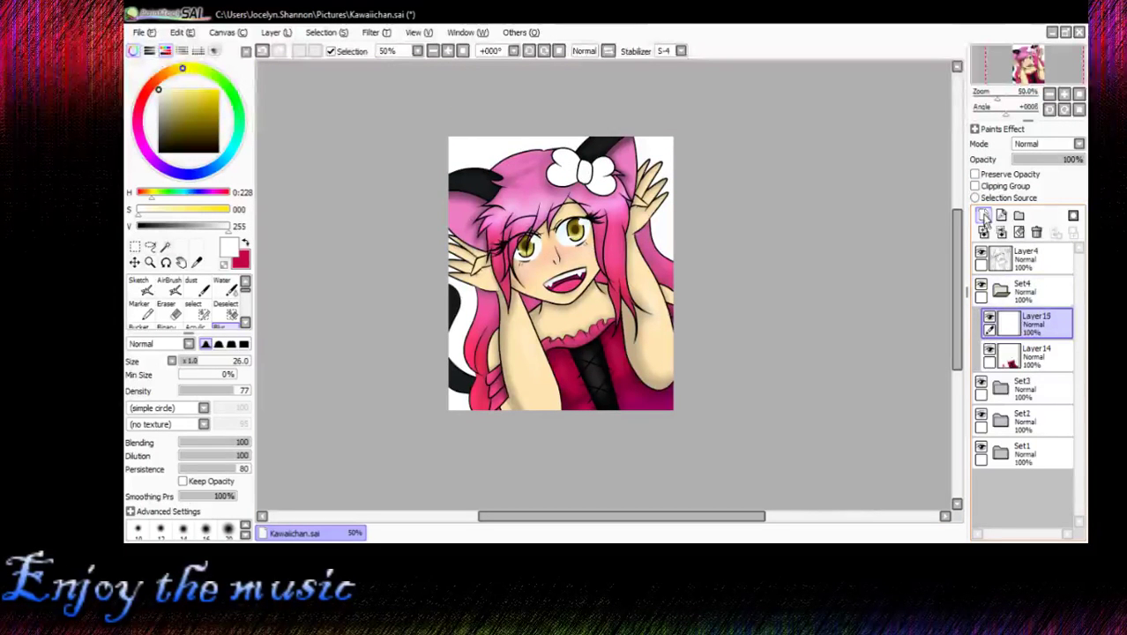
click(984, 217)
click(984, 217)
click(1013, 382)
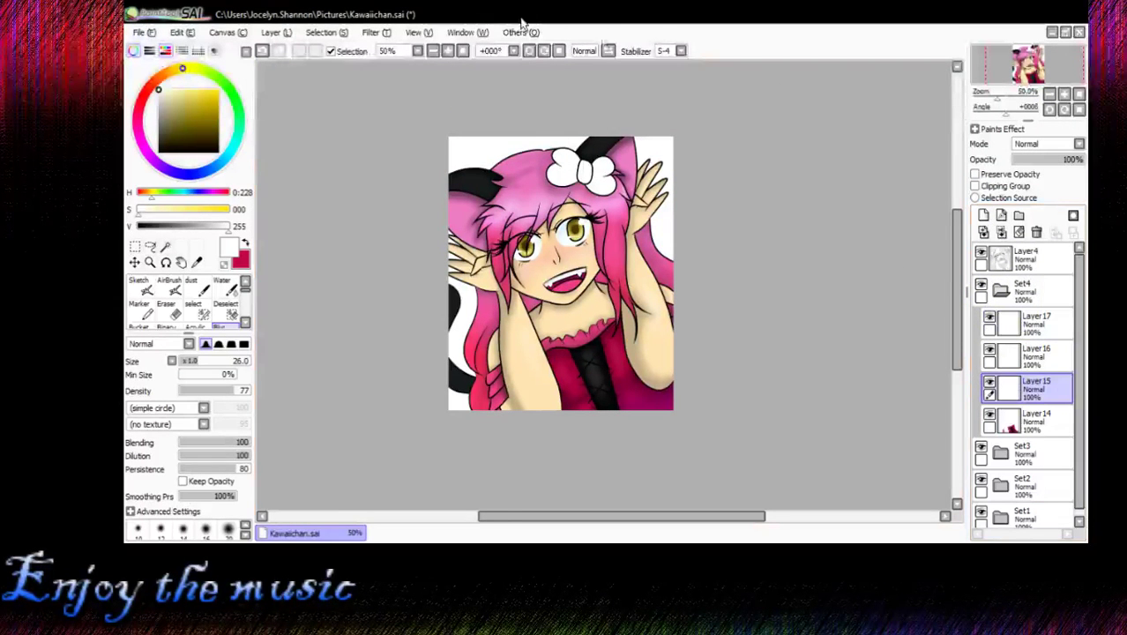
Paint the hair bow pink on Layer15 with the Line Brush at size 35, using saturation 154 and value 255.
click(447, 50)
click(181, 263)
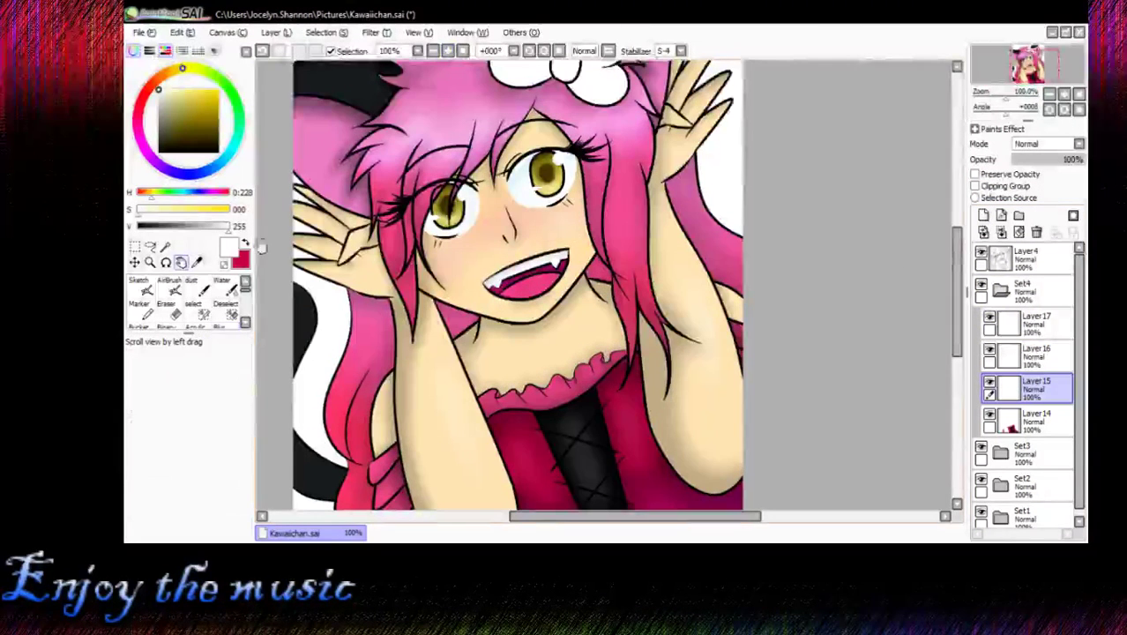
drag(445, 228, 442, 402)
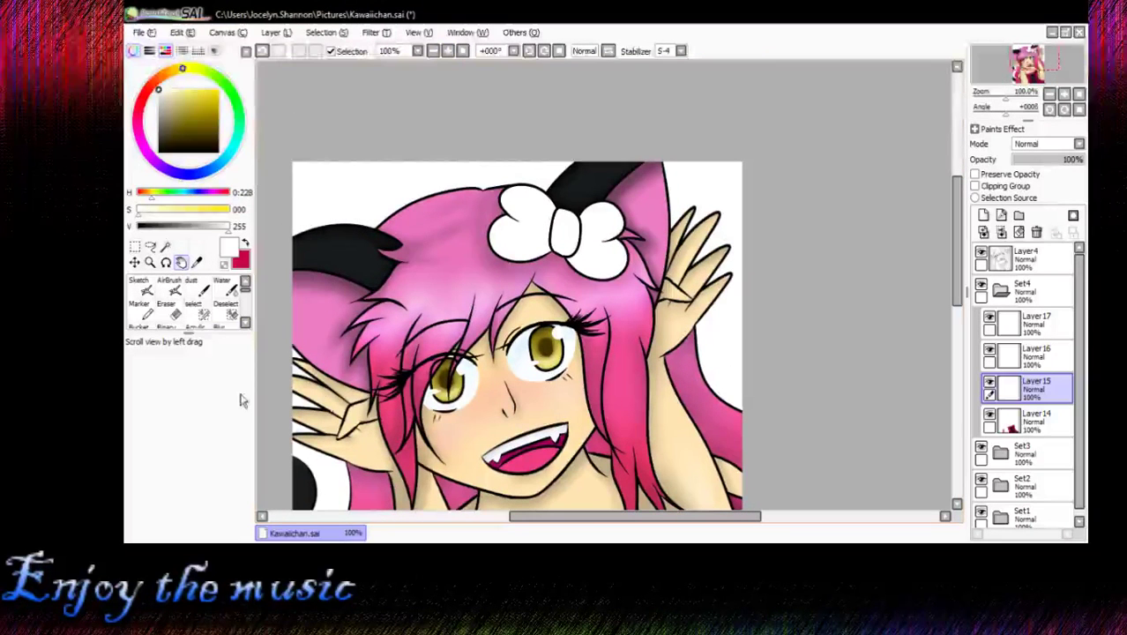
click(246, 242)
drag(217, 228, 243, 229)
drag(220, 212, 192, 214)
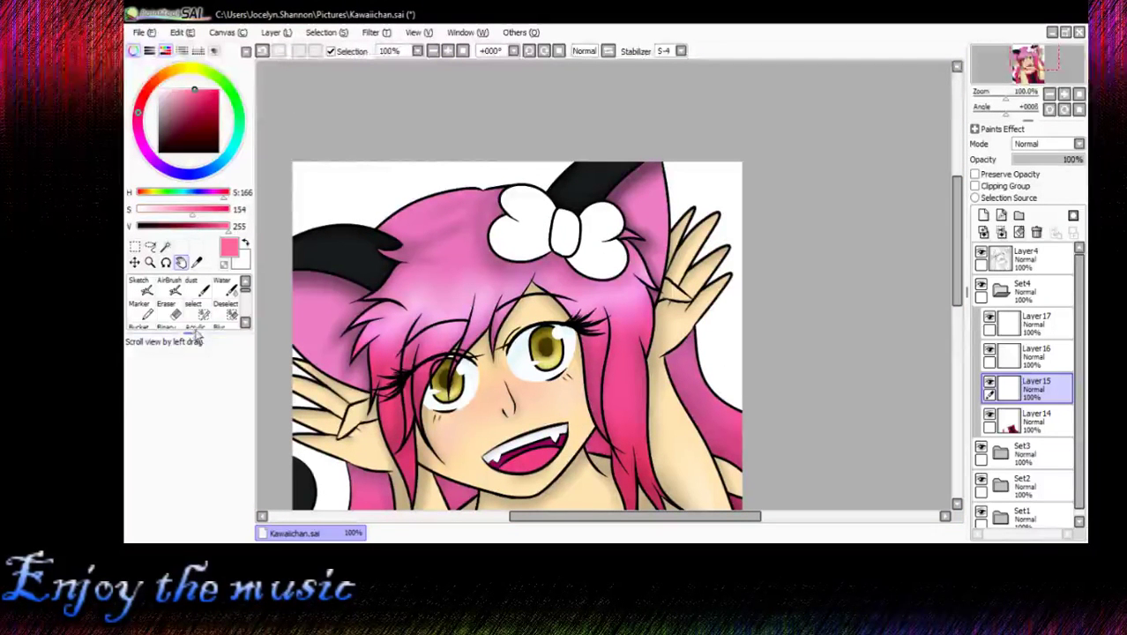
mouse_move(190, 333)
mouse_down()
mouse_move(188, 386)
mouse_move(204, 418)
mouse_up()
click(172, 358)
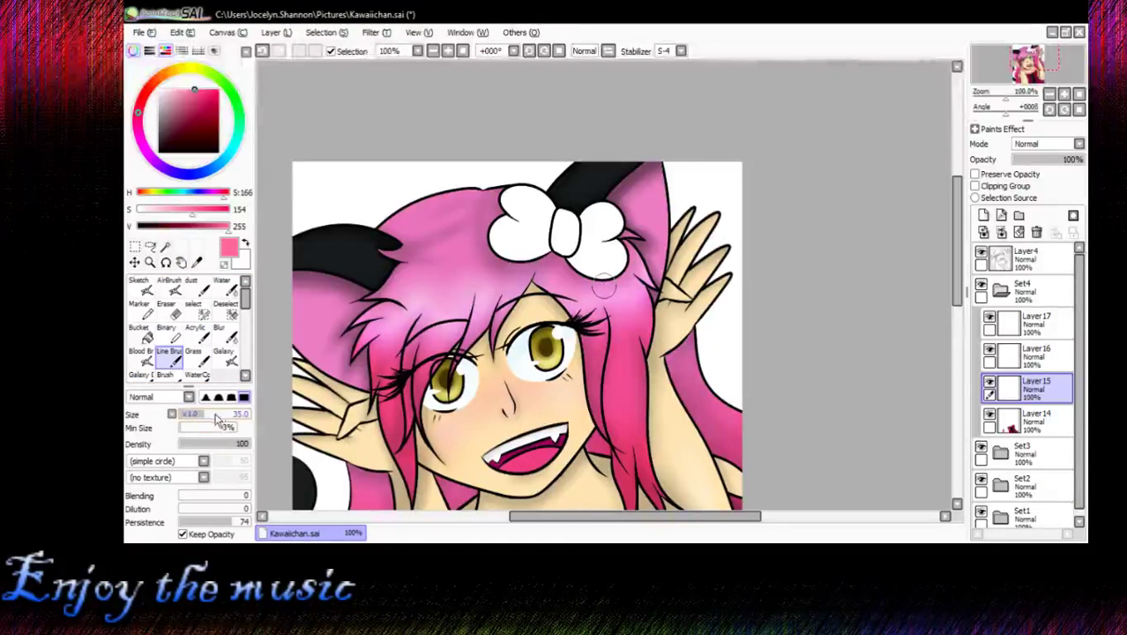
mouse_move(563, 218)
mouse_down()
mouse_move(573, 248)
mouse_move(557, 209)
mouse_move(510, 191)
mouse_move(529, 216)
mouse_move(493, 231)
mouse_move(506, 264)
mouse_move(540, 231)
mouse_move(531, 236)
mouse_up()
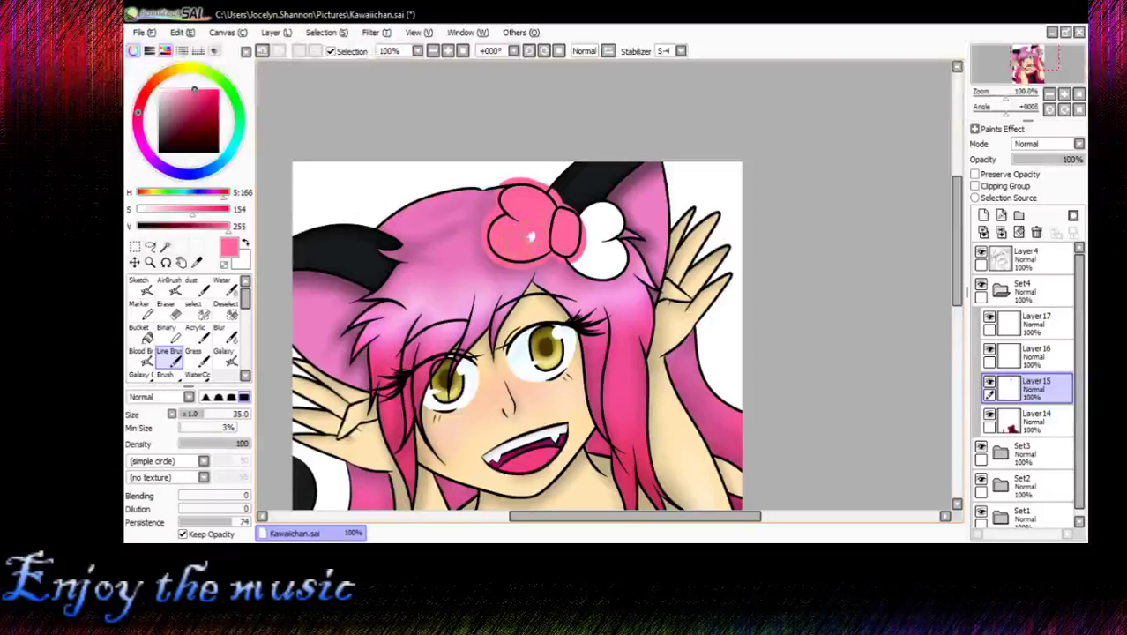
mouse_move(599, 220)
mouse_down()
mouse_move(583, 210)
mouse_move(620, 214)
mouse_move(575, 264)
mouse_move(608, 278)
mouse_move(622, 248)
mouse_move(594, 259)
mouse_up()
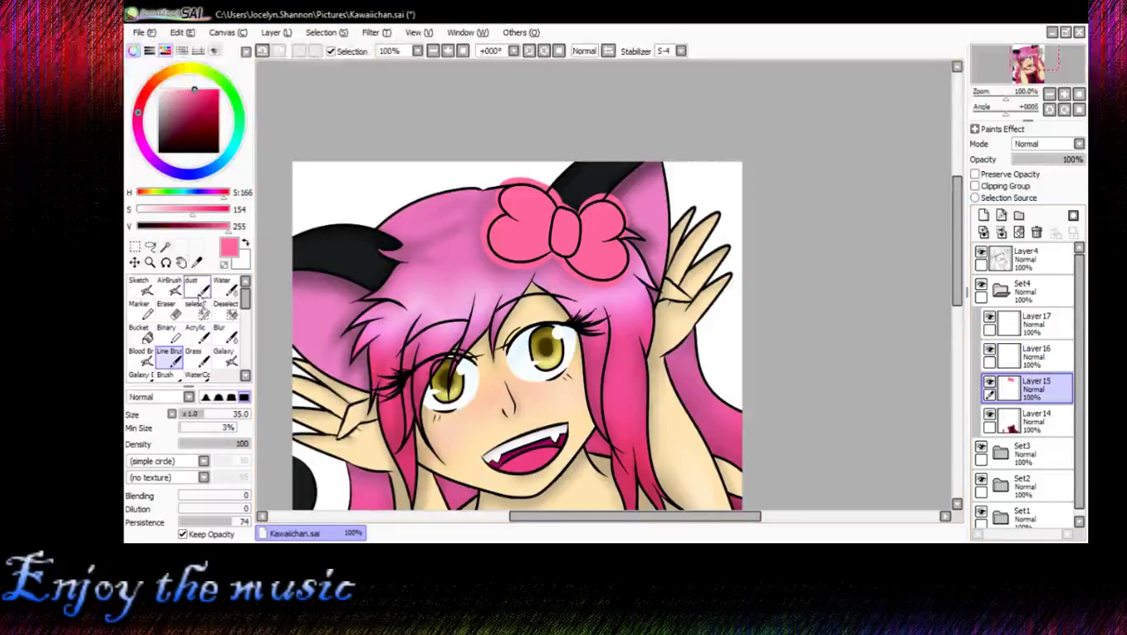
Clip Layer16 to the bow's base layer and try shading the bow's left lobe in a darker pink of value 188.
click(205, 228)
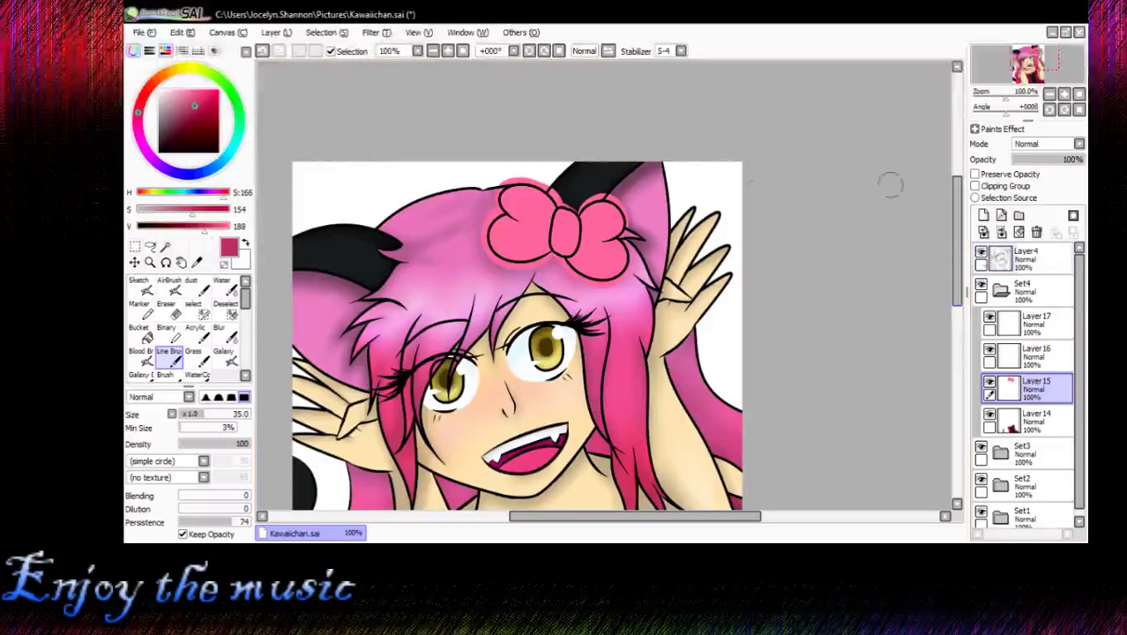
click(1036, 354)
click(976, 186)
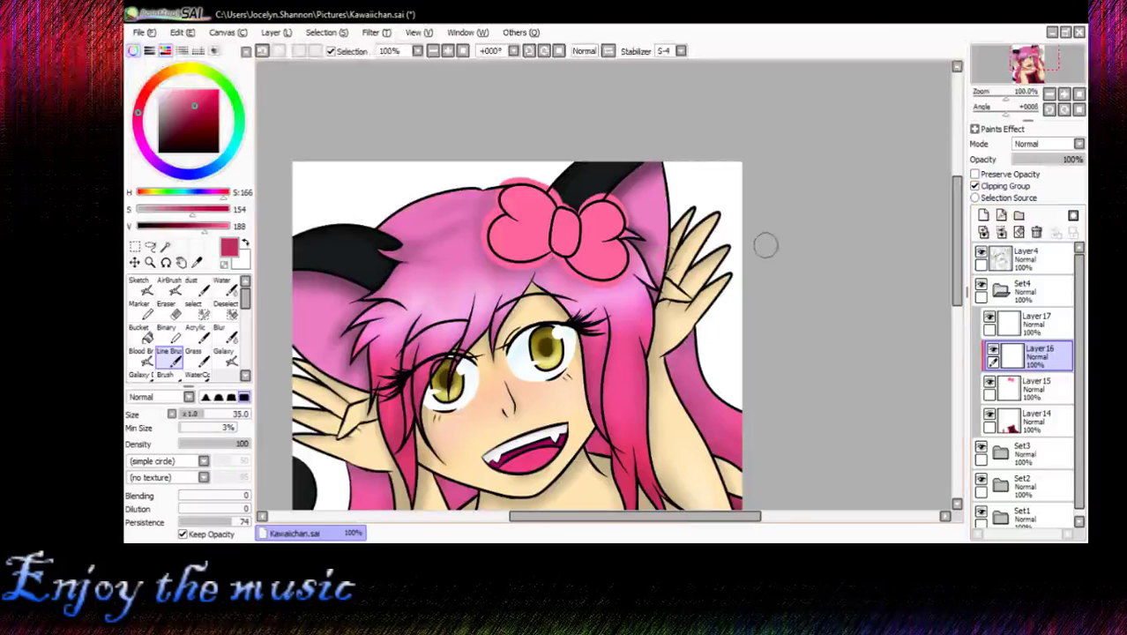
mouse_move(505, 219)
mouse_down()
mouse_move(496, 250)
mouse_move(528, 262)
mouse_up()
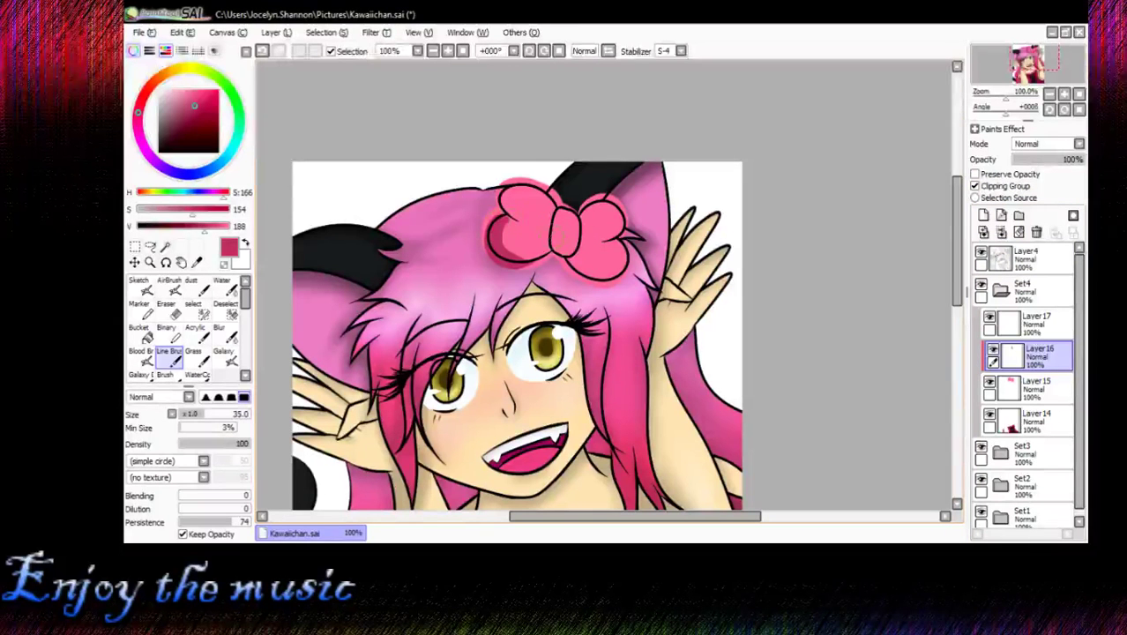
key(ctrl+z)
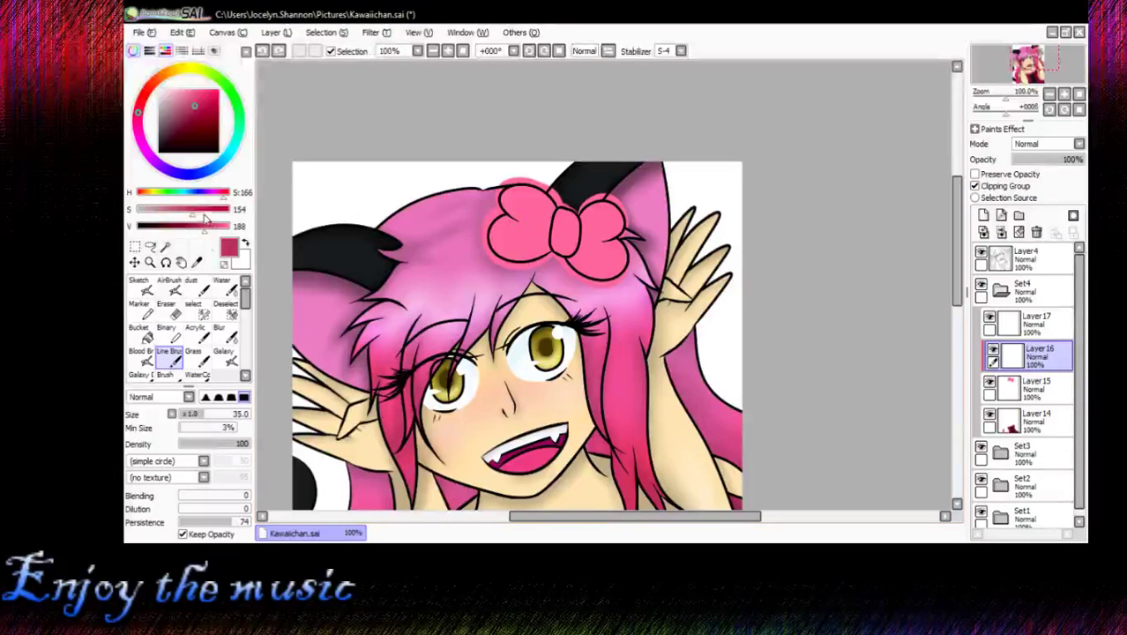
Paint deeper pink patches beside the bow's knot with saturation 200 and value 228, and blend them using the Blur brush at size 48.
drag(205, 218, 226, 199)
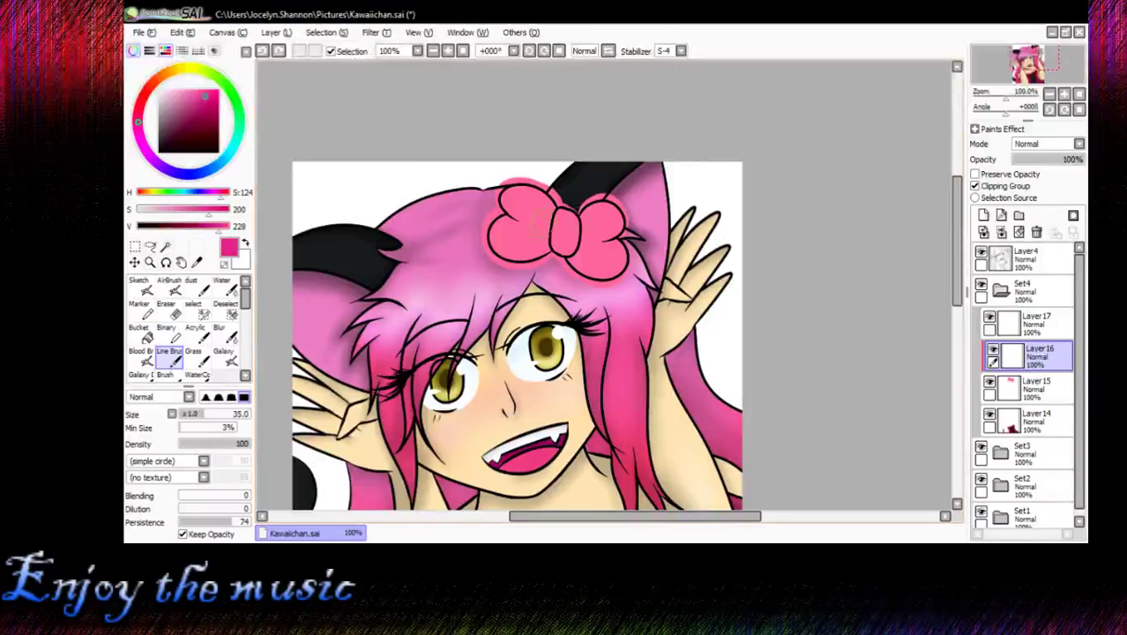
mouse_move(538, 217)
mouse_down()
mouse_move(529, 224)
mouse_move(537, 215)
mouse_move(593, 244)
mouse_up()
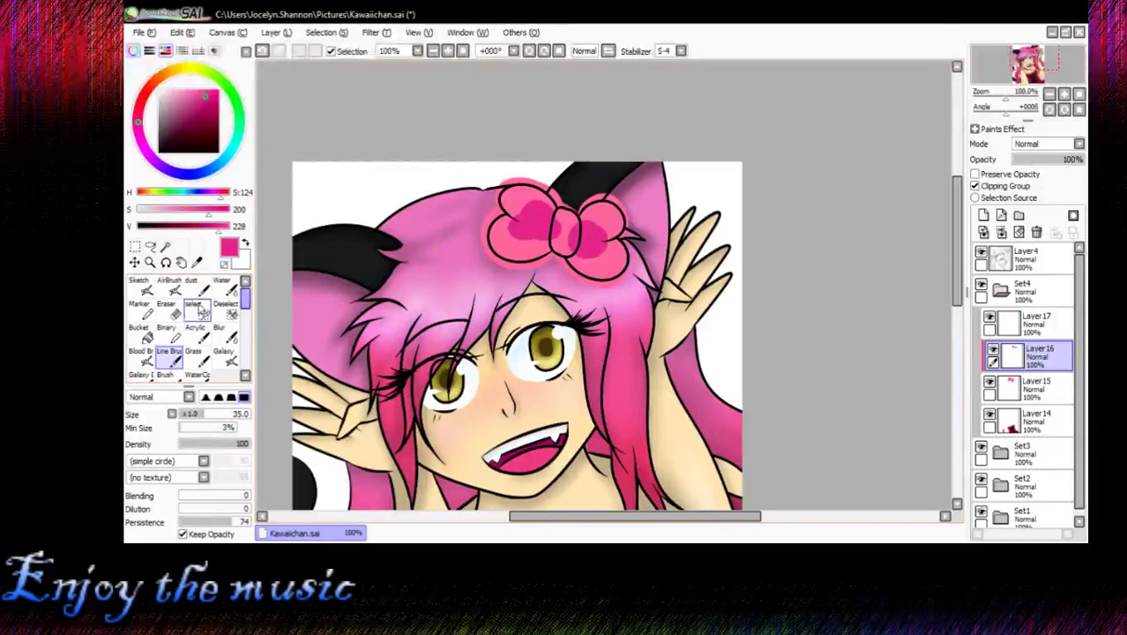
click(222, 334)
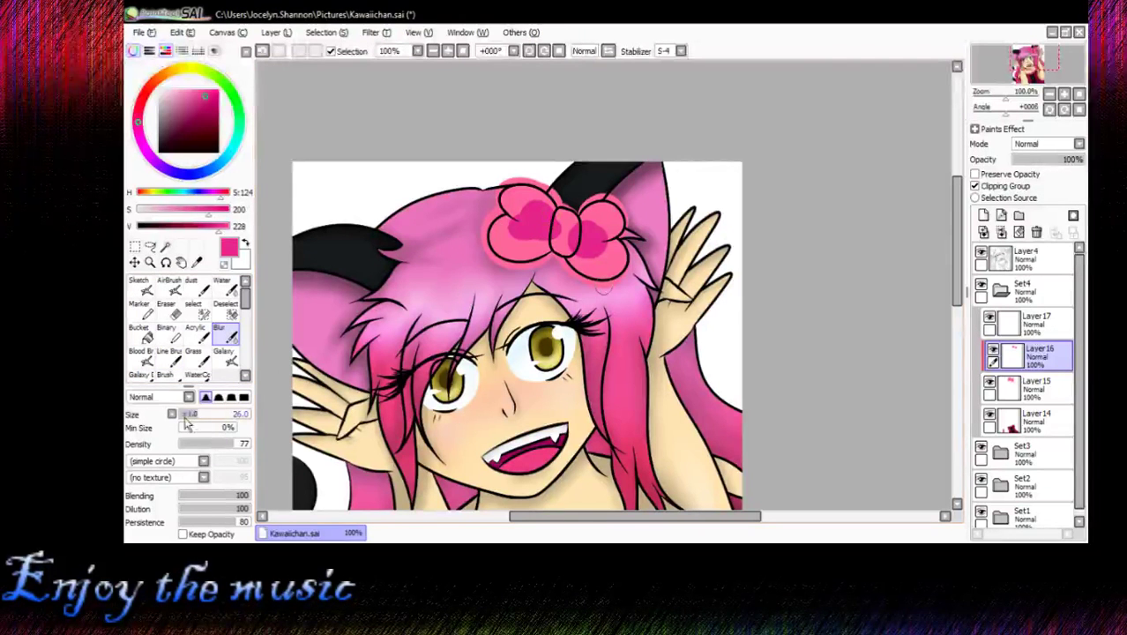
drag(189, 420, 221, 418)
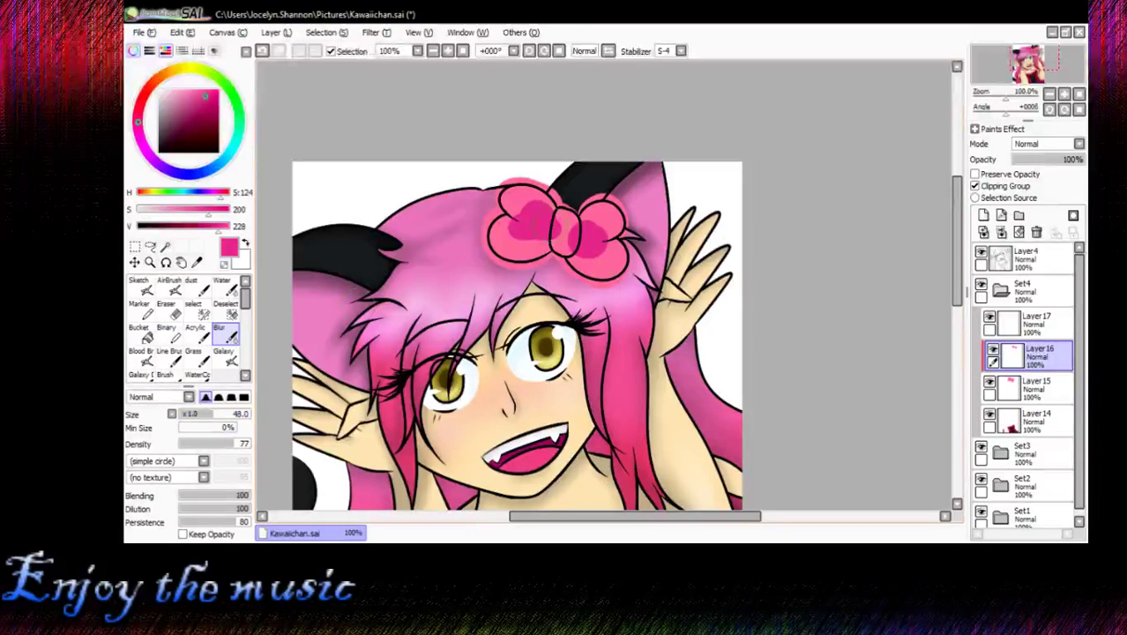
drag(520, 231, 529, 233)
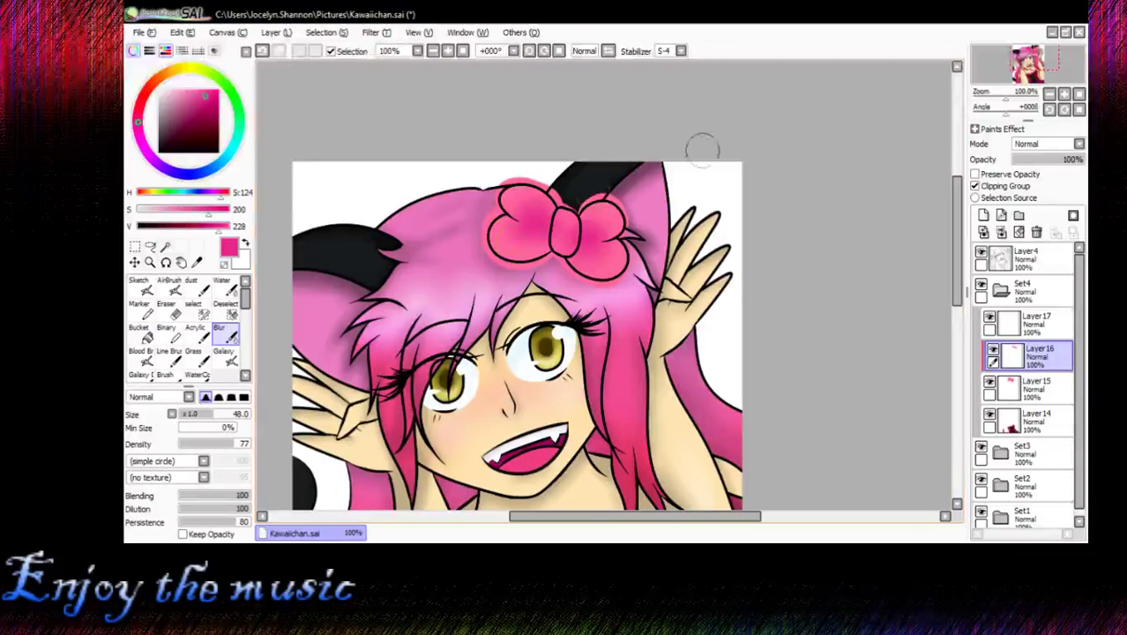
Merge the bow's shading layer down into Layer15 and turn Layer17 into a clipping group above it.
click(1000, 232)
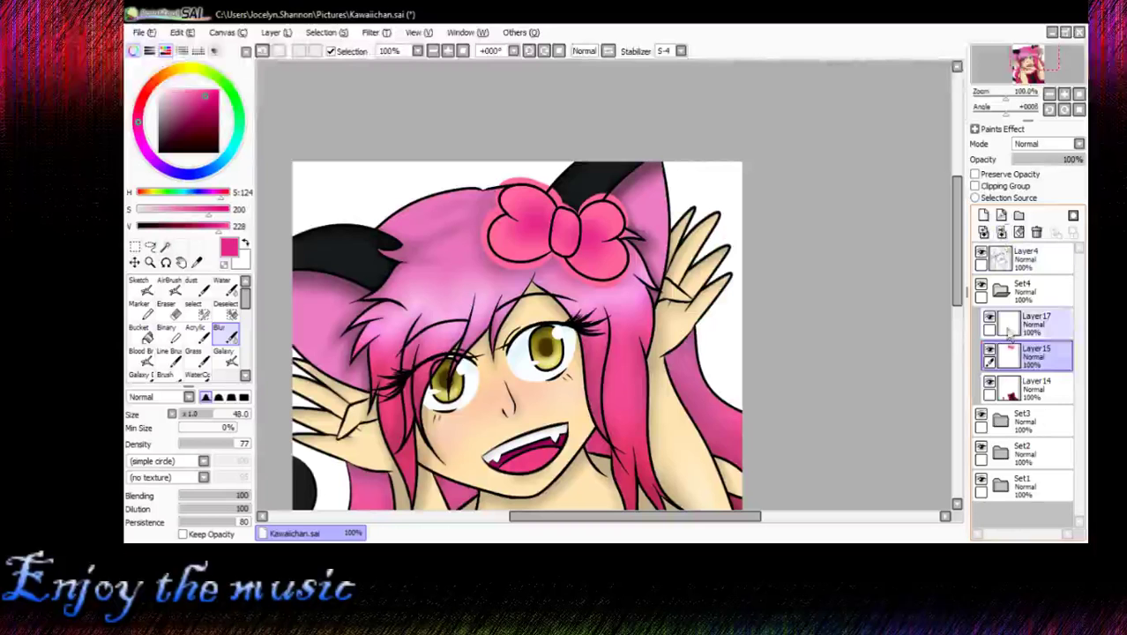
click(1009, 324)
click(974, 186)
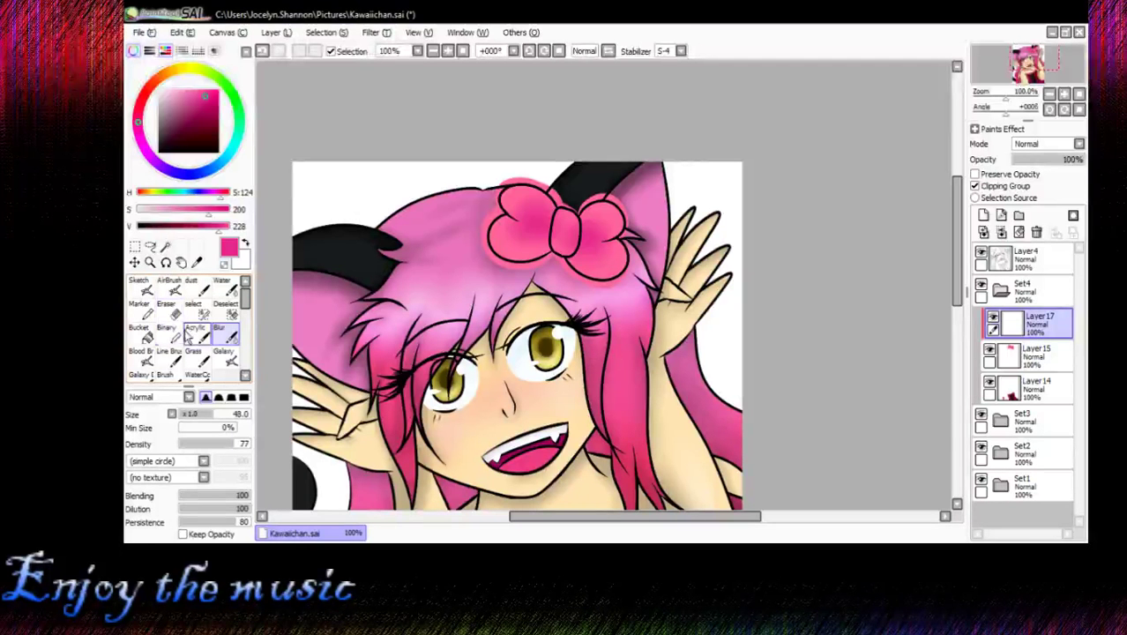
Set the Line Brush colour to black and try a size 15 stroke on the bow's upper left lobe.
click(172, 308)
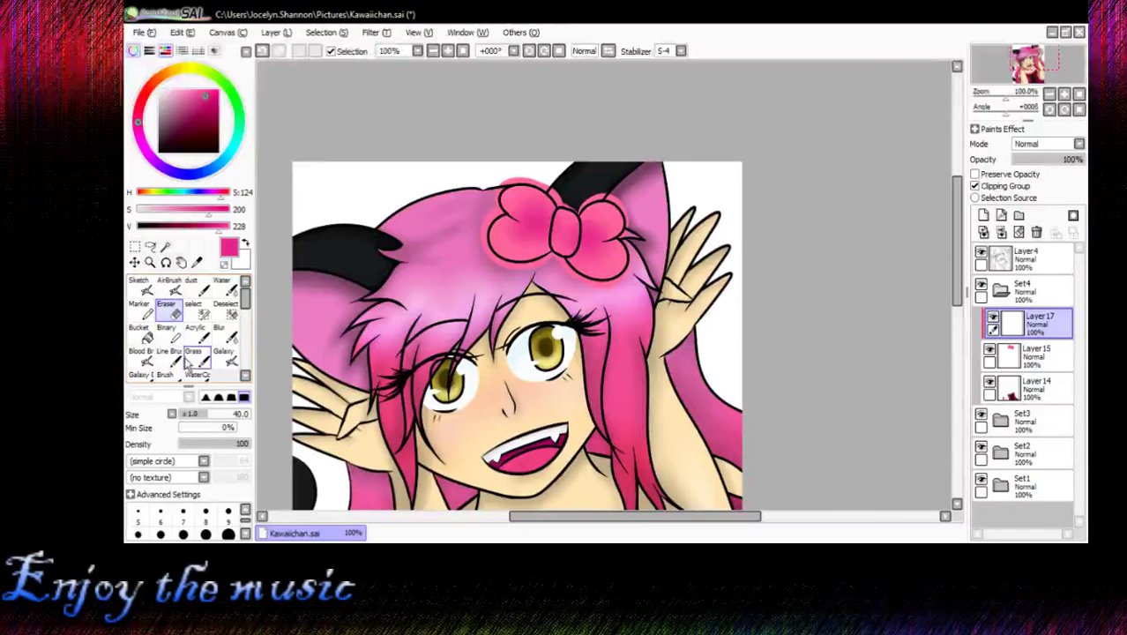
click(165, 247)
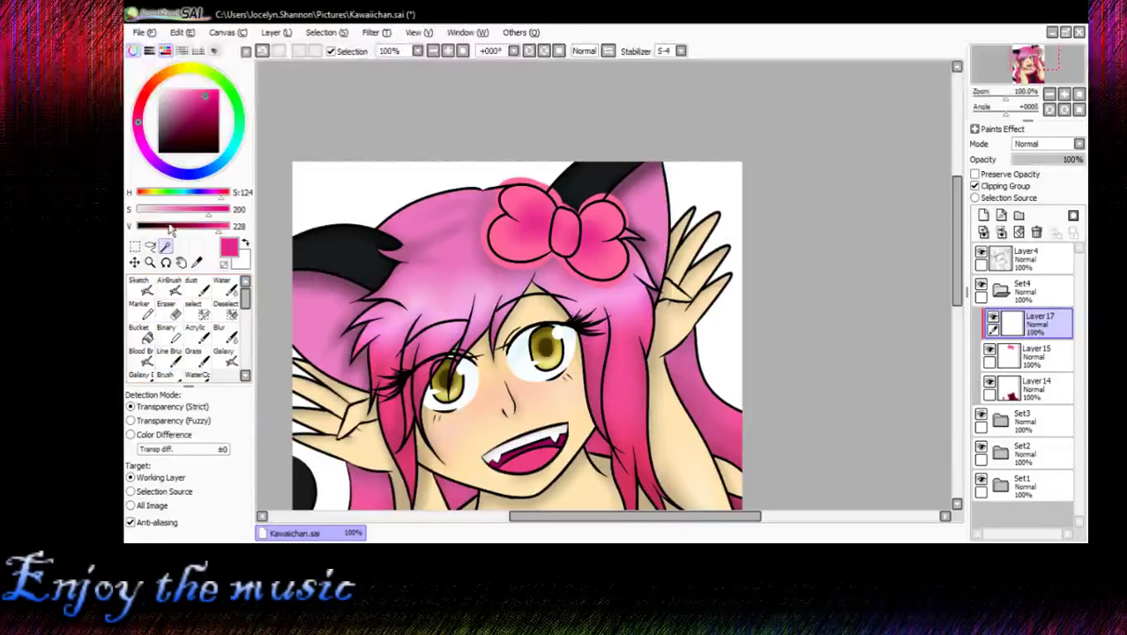
drag(172, 228, 136, 227)
click(177, 352)
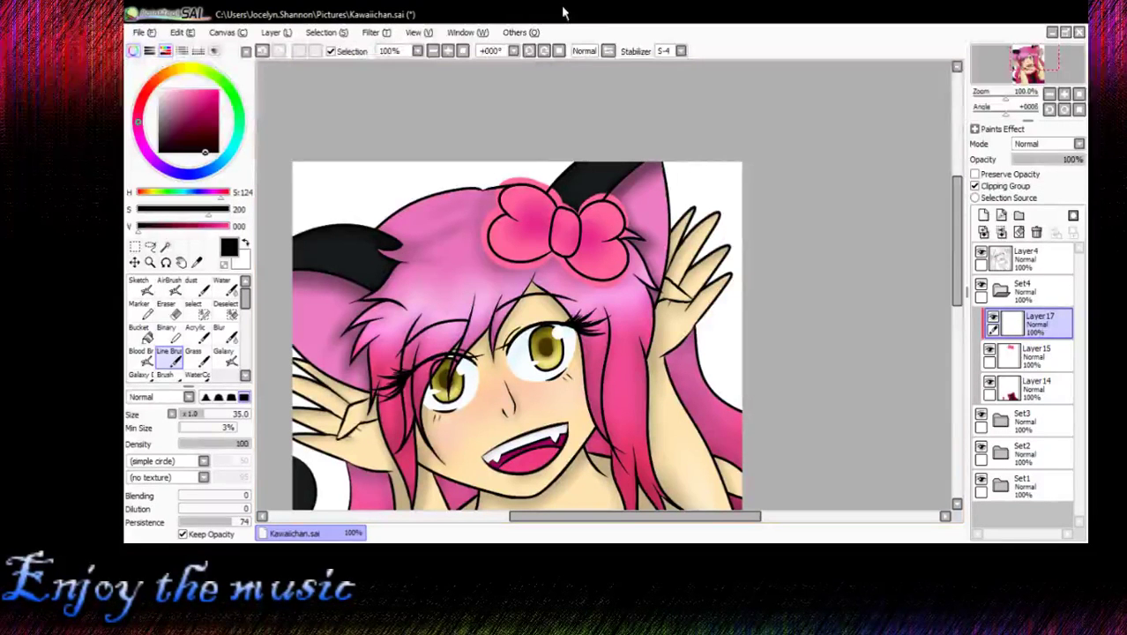
click(447, 51)
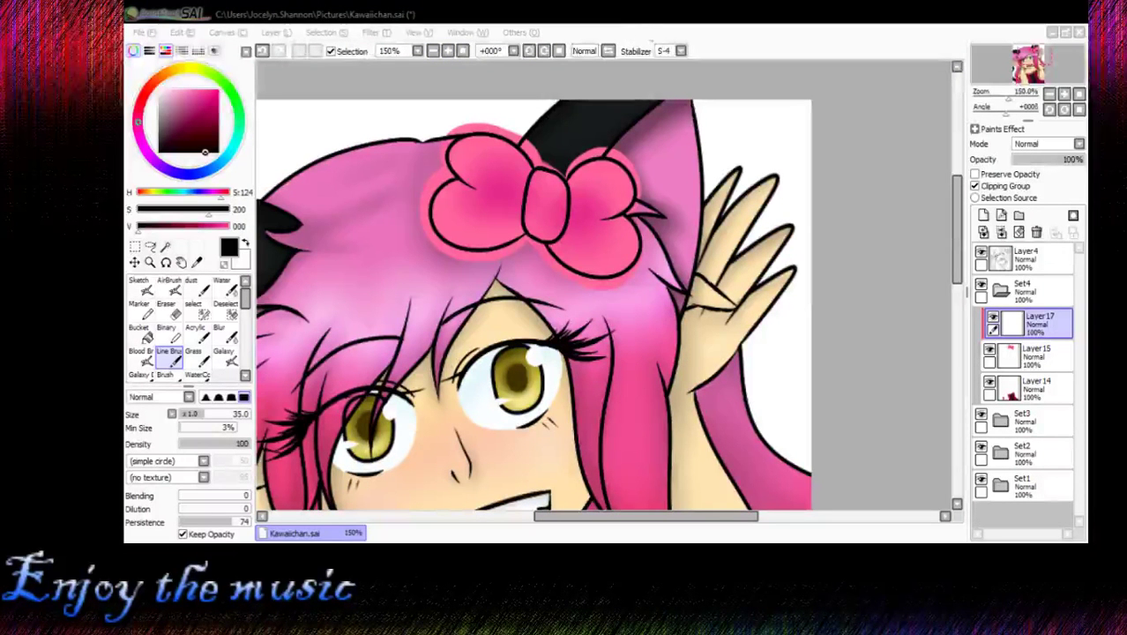
click(639, 3)
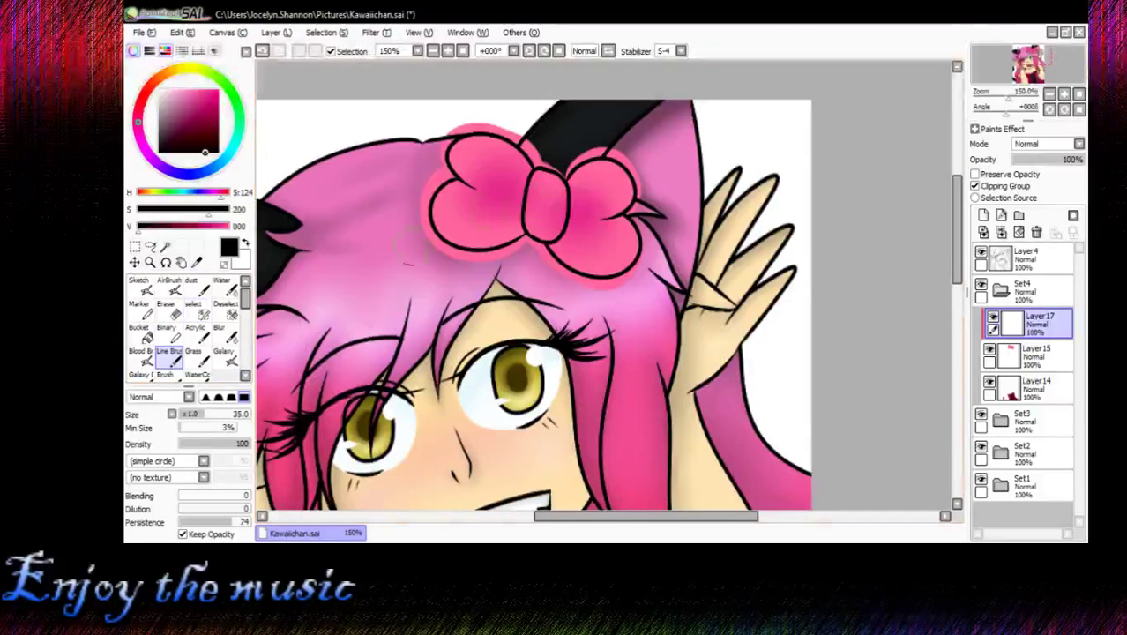
drag(189, 414, 193, 421)
mouse_move(544, 158)
mouse_down()
mouse_move(529, 172)
mouse_move(502, 144)
mouse_move(462, 132)
mouse_move(451, 157)
mouse_move(476, 182)
mouse_up()
key(ctrl+z)
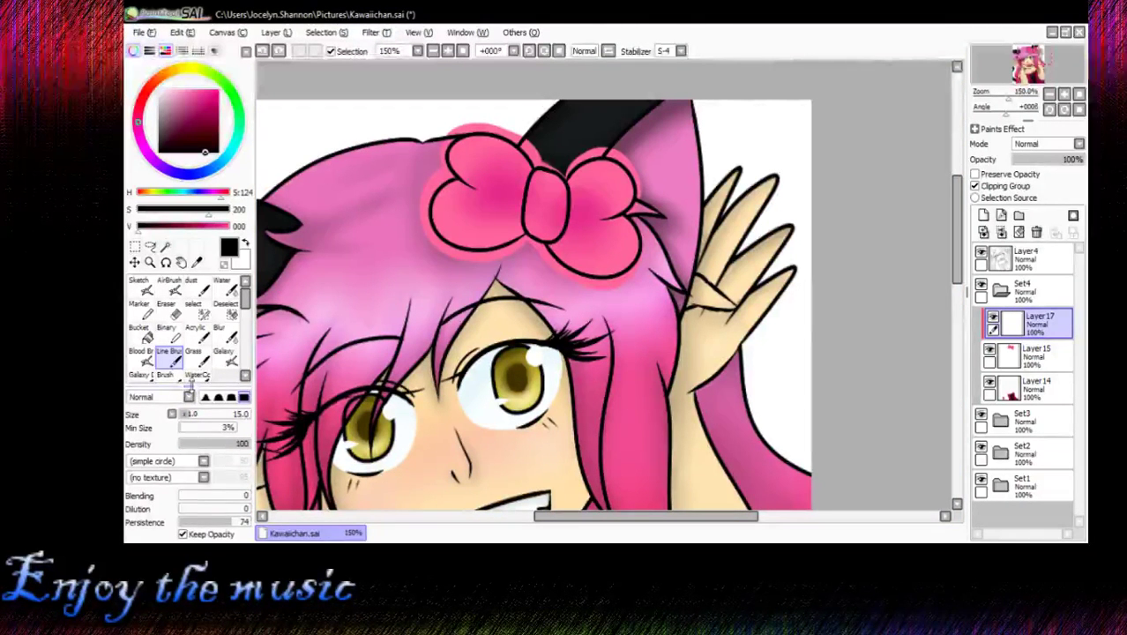
Lower Layer17's opacity to 50% and draw thin black contour lines inside the bow's lobes with the Line Brush at size 4.
drag(189, 382, 190, 304)
click(227, 486)
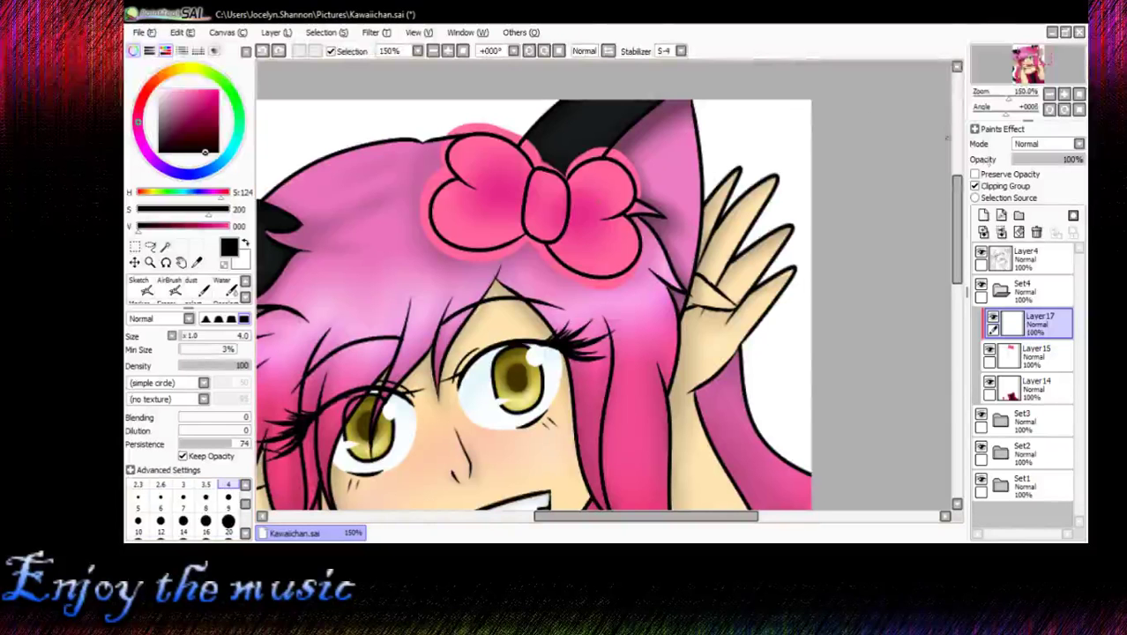
drag(1068, 159, 1048, 161)
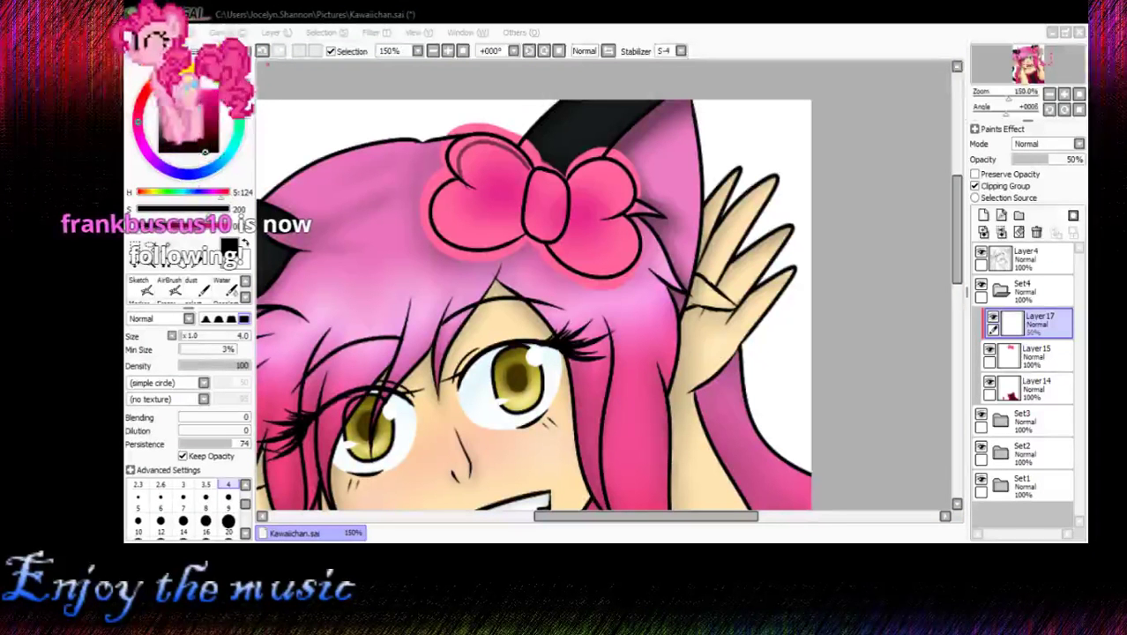
click(561, 12)
key(ctrl+z)
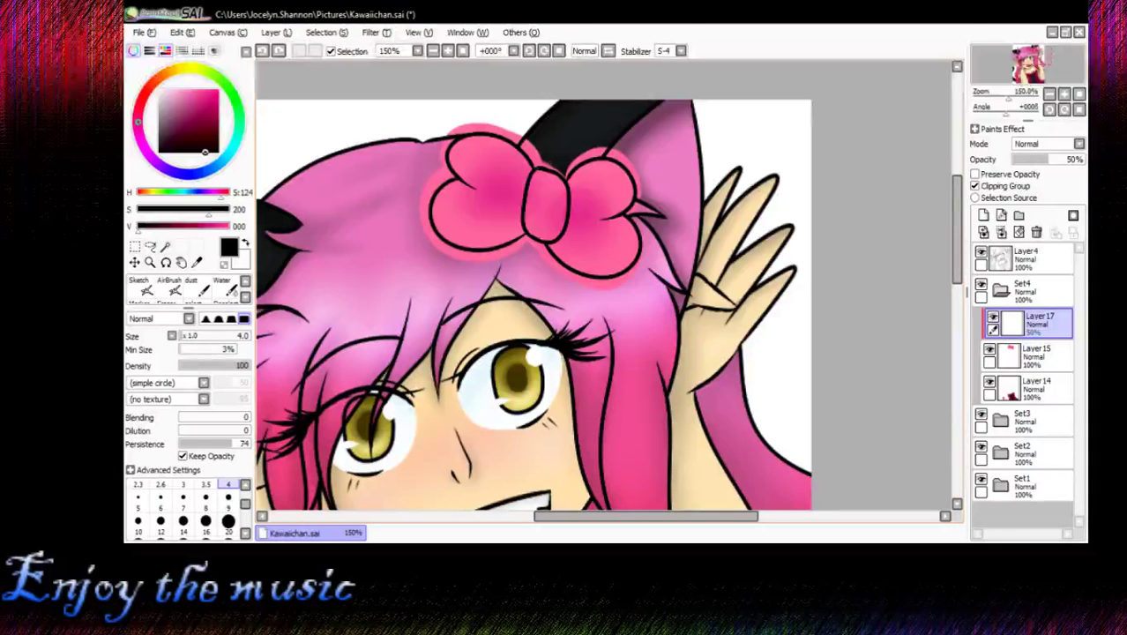
mouse_move(526, 165)
mouse_down()
mouse_move(481, 153)
mouse_move(510, 196)
mouse_move(436, 221)
mouse_move(603, 261)
mouse_move(624, 218)
mouse_move(615, 180)
mouse_move(571, 169)
mouse_up()
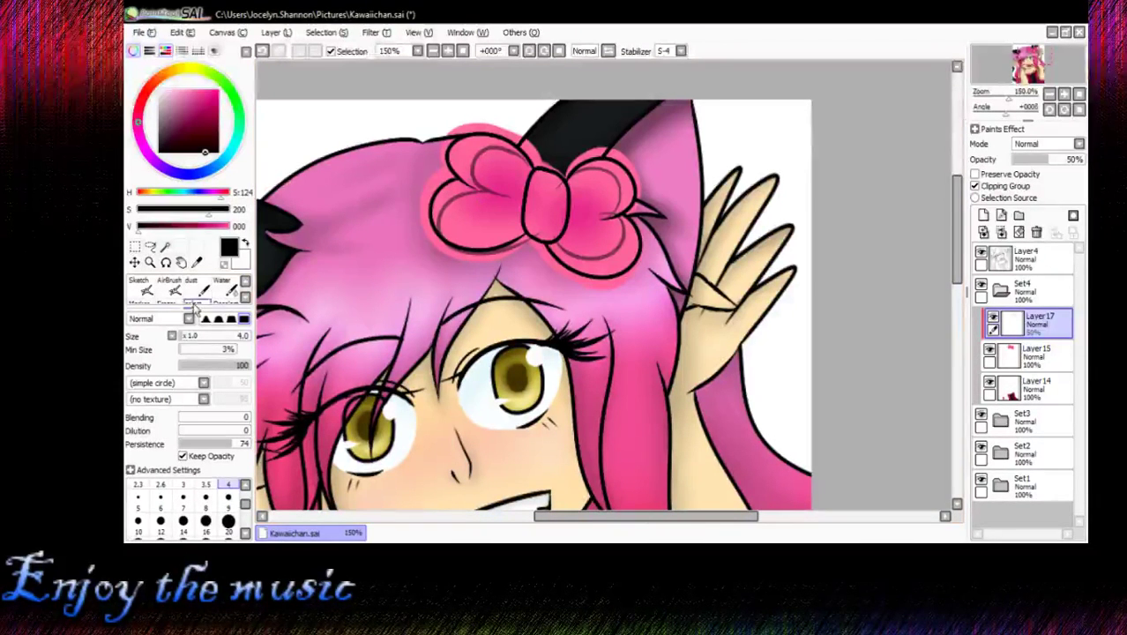
Fill the bands between the bow's inner contour lines and its outline with translucent black shadow at brush size 16.
drag(190, 308, 192, 336)
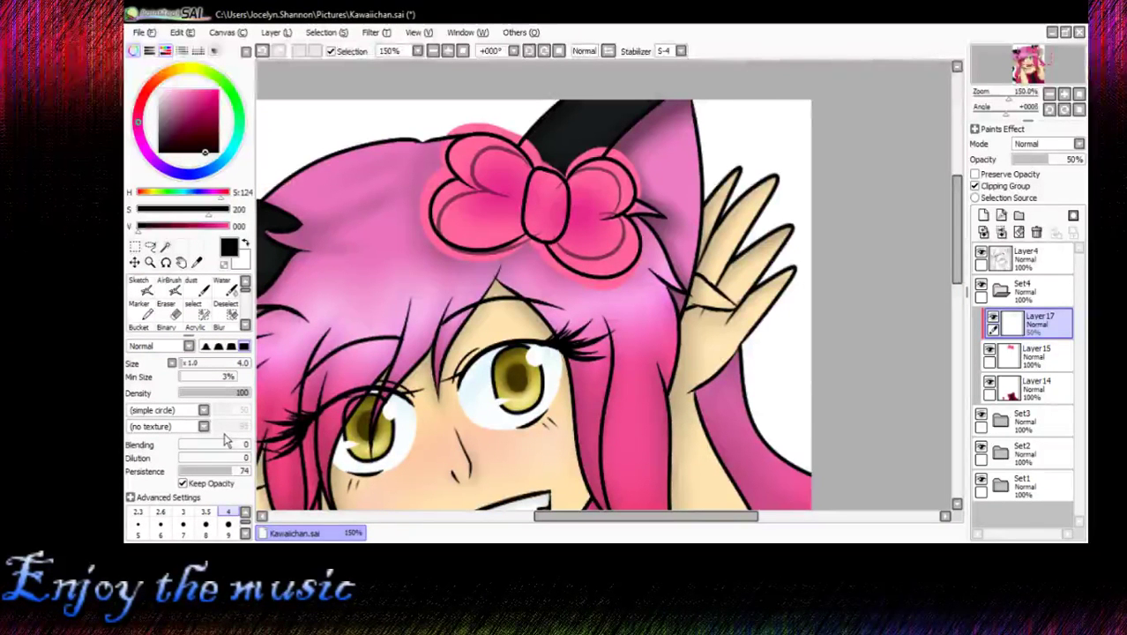
scroll(228, 515, down, 2)
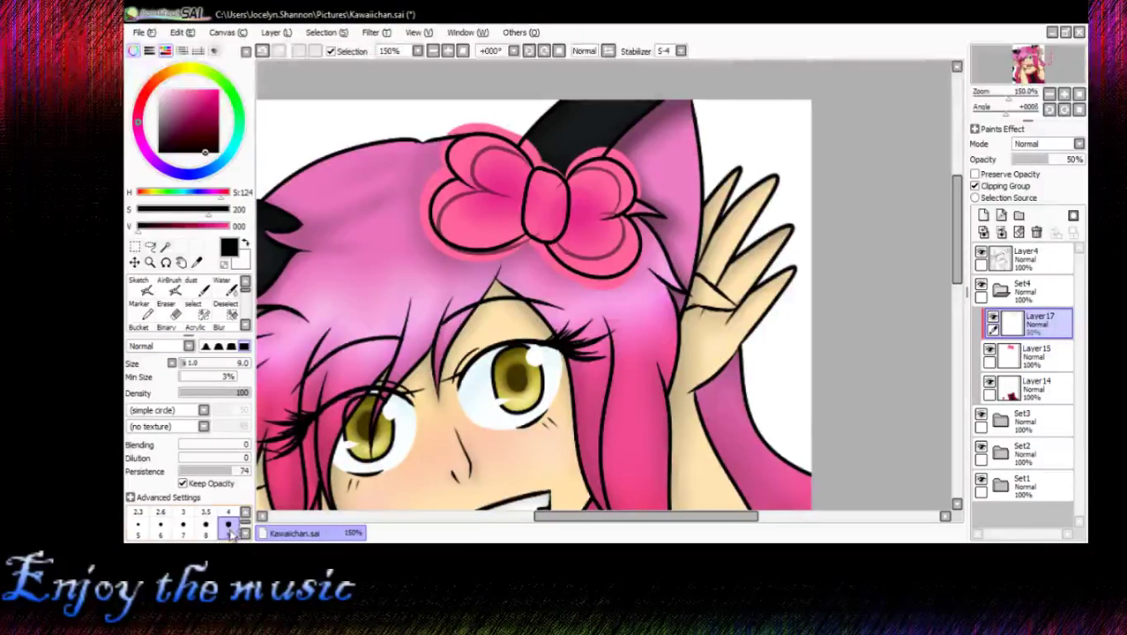
click(207, 526)
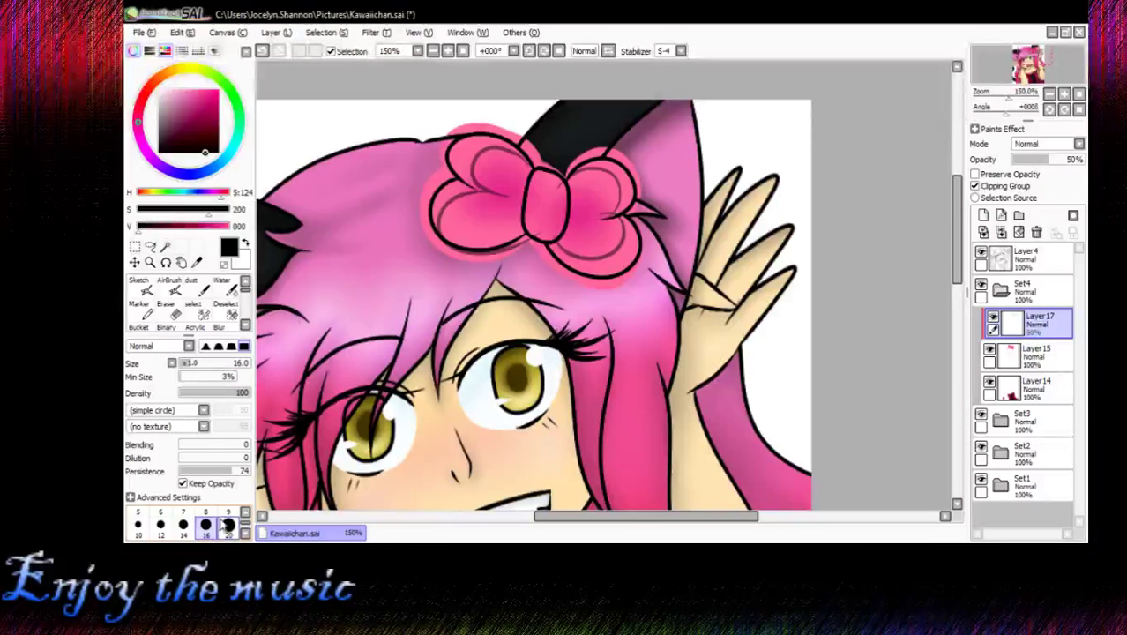
mouse_move(456, 183)
mouse_down()
mouse_move(434, 237)
mouse_move(447, 195)
mouse_up()
drag(531, 231, 476, 258)
mouse_move(478, 186)
mouse_down()
mouse_move(460, 194)
mouse_move(466, 139)
mouse_move(460, 180)
mouse_move(470, 148)
mouse_move(502, 138)
mouse_move(538, 171)
mouse_move(630, 173)
mouse_move(621, 208)
mouse_move(610, 166)
mouse_move(616, 265)
mouse_move(557, 262)
mouse_move(541, 239)
mouse_move(634, 231)
mouse_move(595, 268)
mouse_up()
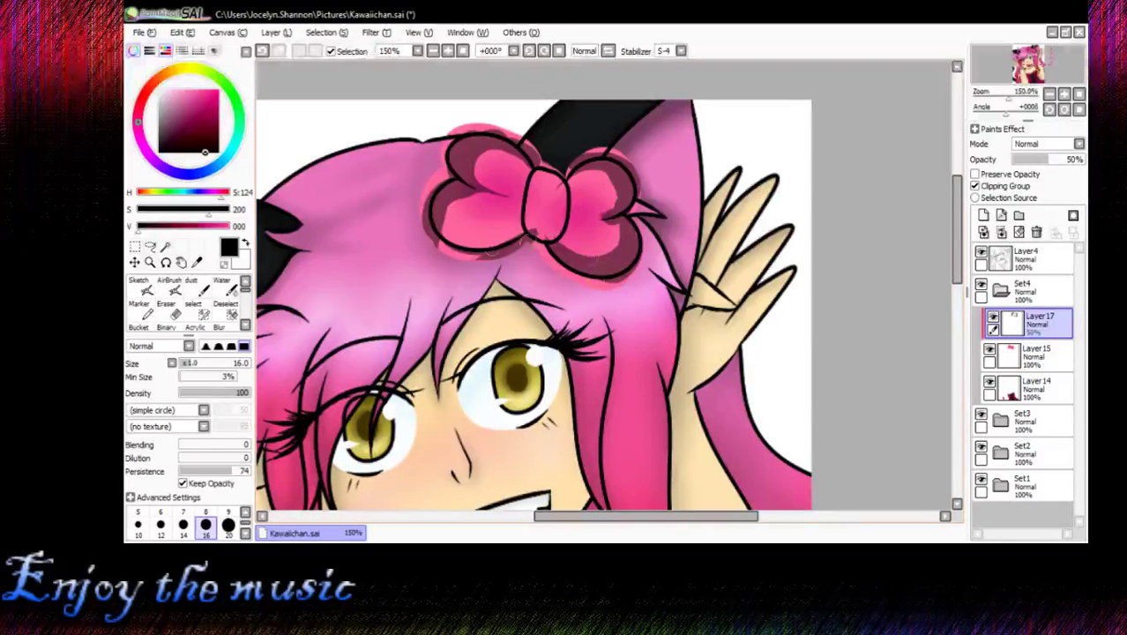
Finish the black shadow along the bow's lower lobes and soften the shadow bands of all four lobes with the Blur brush at size 28.
mouse_move(440, 217)
mouse_down()
mouse_move(453, 194)
mouse_move(438, 206)
mouse_move(525, 238)
mouse_up()
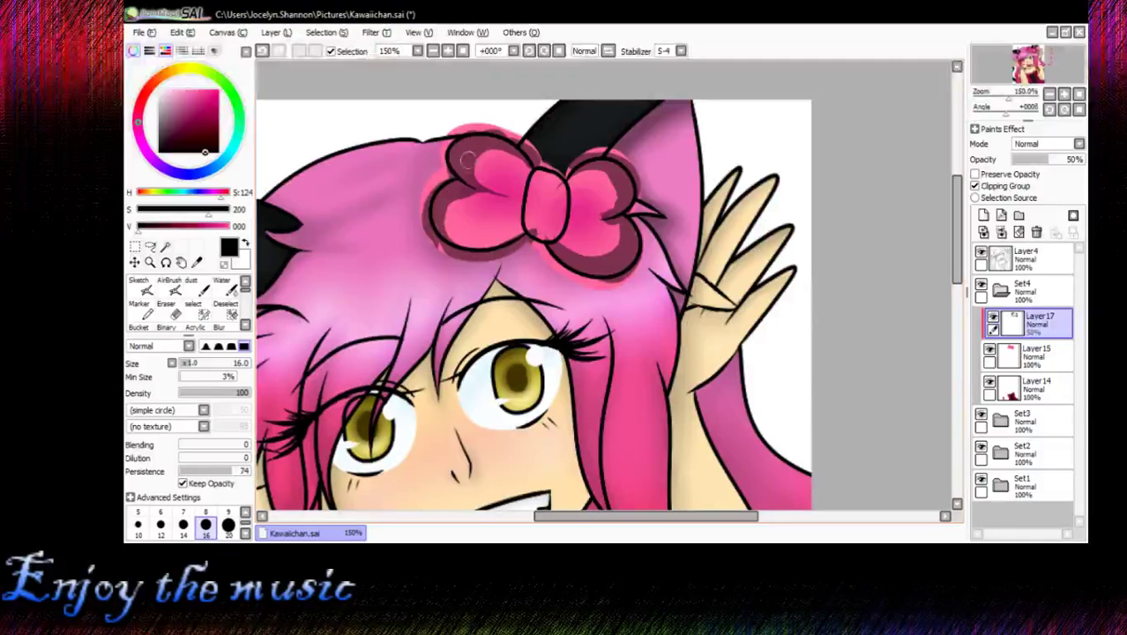
click(218, 327)
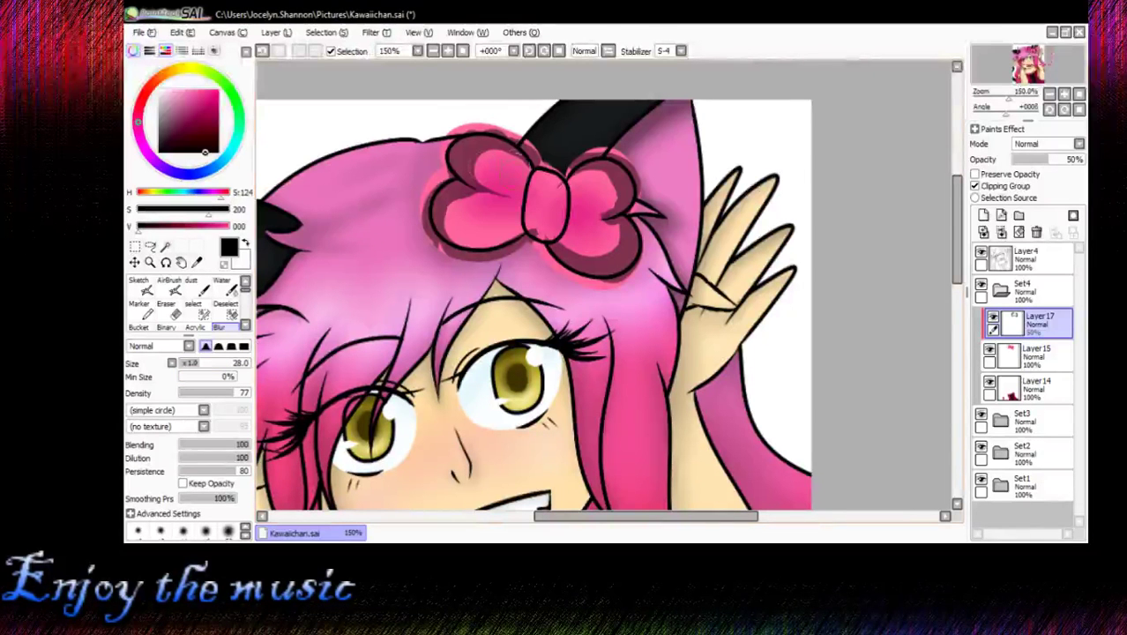
mouse_move(516, 160)
mouse_down()
mouse_move(497, 190)
mouse_move(470, 188)
mouse_move(482, 159)
mouse_up()
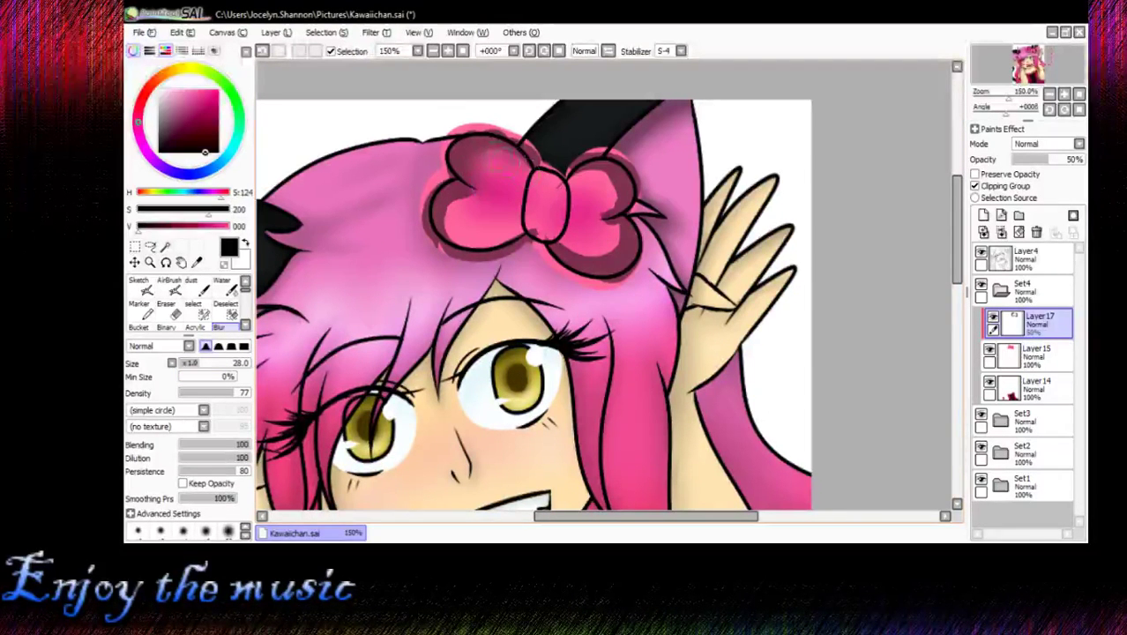
mouse_move(460, 193)
mouse_down()
mouse_move(464, 247)
mouse_move(458, 216)
mouse_up()
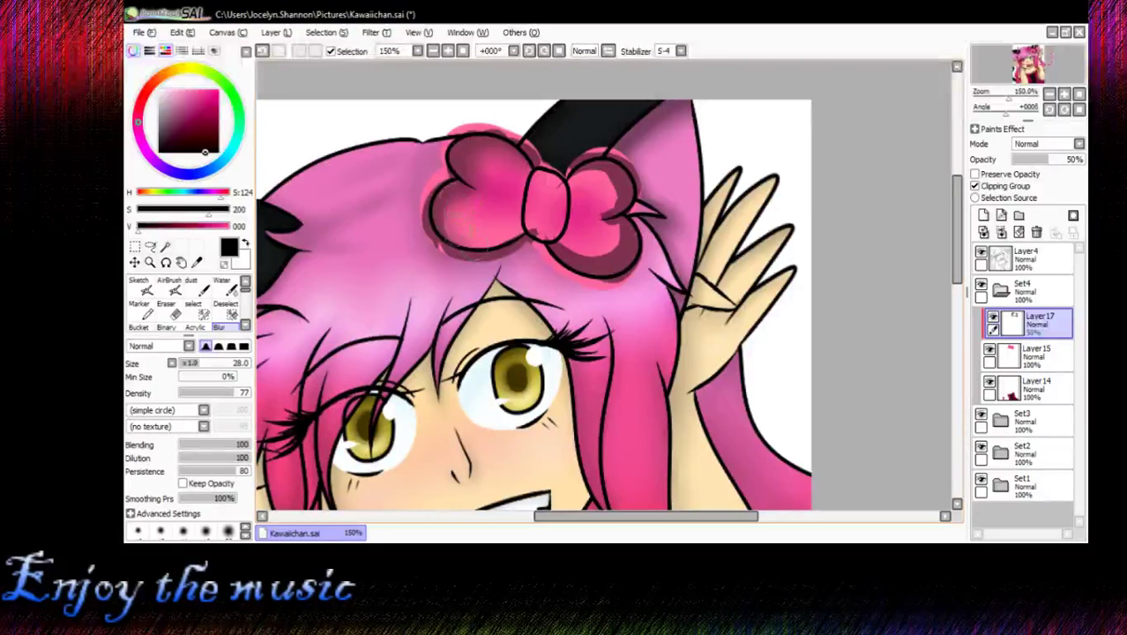
mouse_move(596, 170)
mouse_down()
mouse_move(569, 161)
mouse_move(591, 168)
mouse_move(570, 176)
mouse_move(618, 185)
mouse_move(605, 176)
mouse_move(613, 212)
mouse_move(605, 186)
mouse_move(609, 205)
mouse_move(618, 185)
mouse_move(583, 231)
mouse_move(590, 150)
mouse_move(565, 156)
mouse_move(622, 231)
mouse_move(609, 238)
mouse_move(626, 243)
mouse_move(578, 256)
mouse_up()
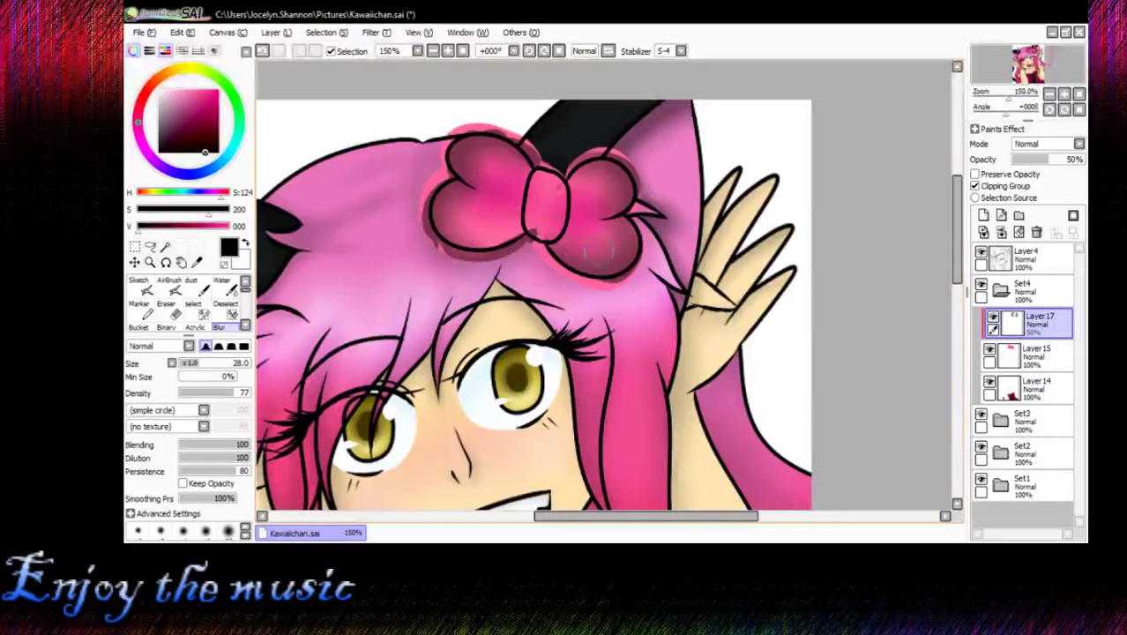
click(166, 311)
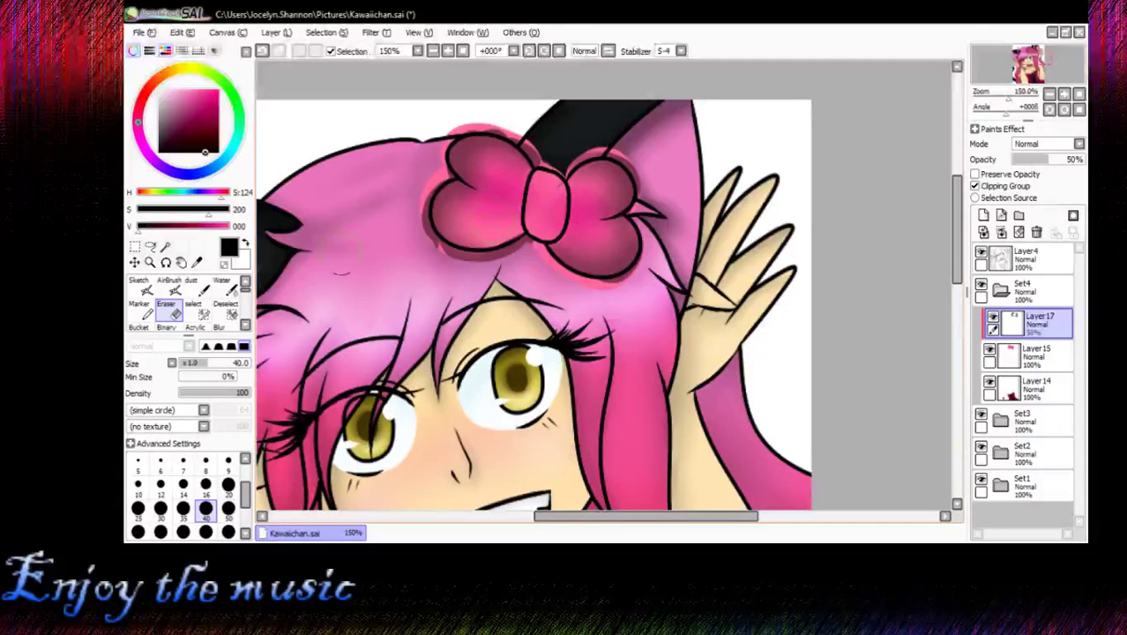
click(220, 326)
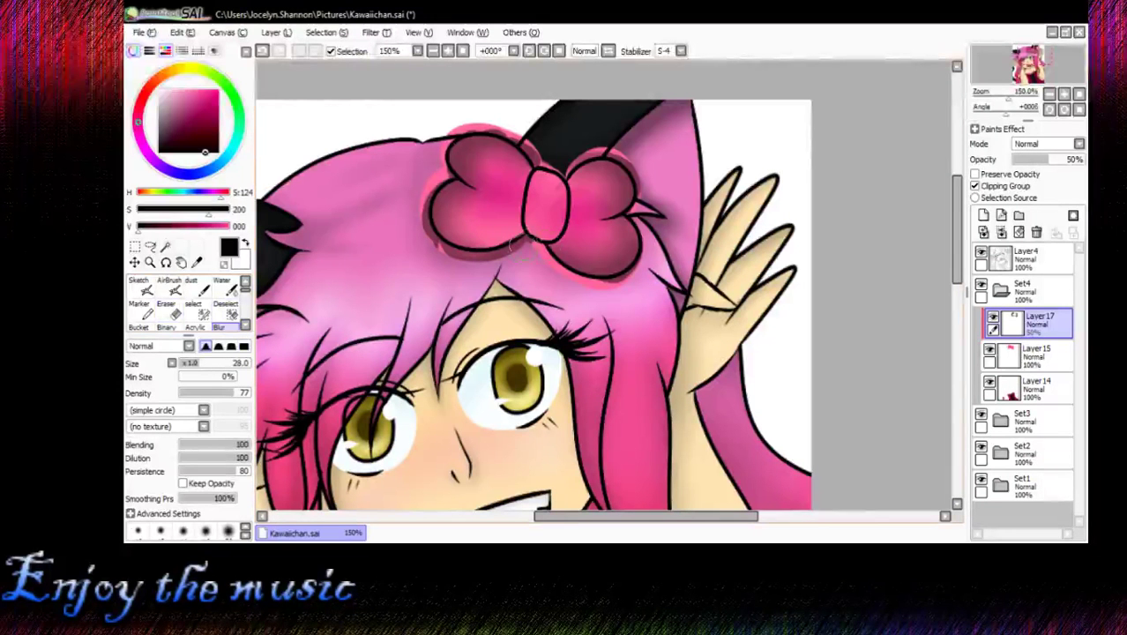
drag(527, 246, 448, 239)
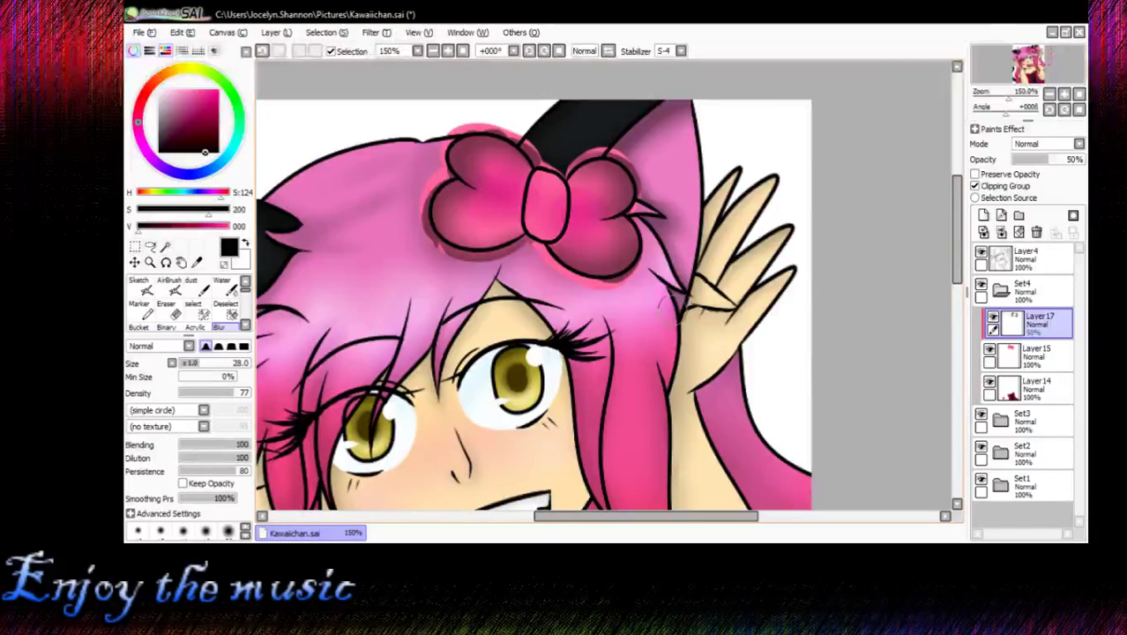
mouse_move(668, 307)
mouse_down()
mouse_move(681, 316)
mouse_move(663, 304)
mouse_up()
Paint black shadow in the creases between the bow's upper and lower lobes with the Line Brush at size 16 and blur it at size 28.
click(246, 326)
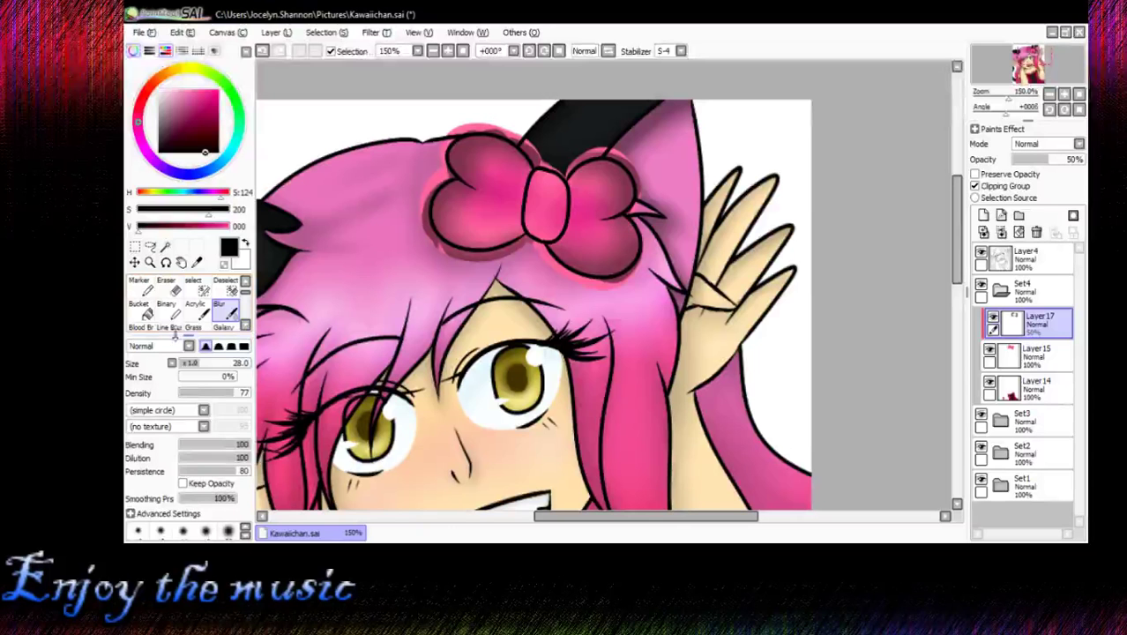
click(168, 326)
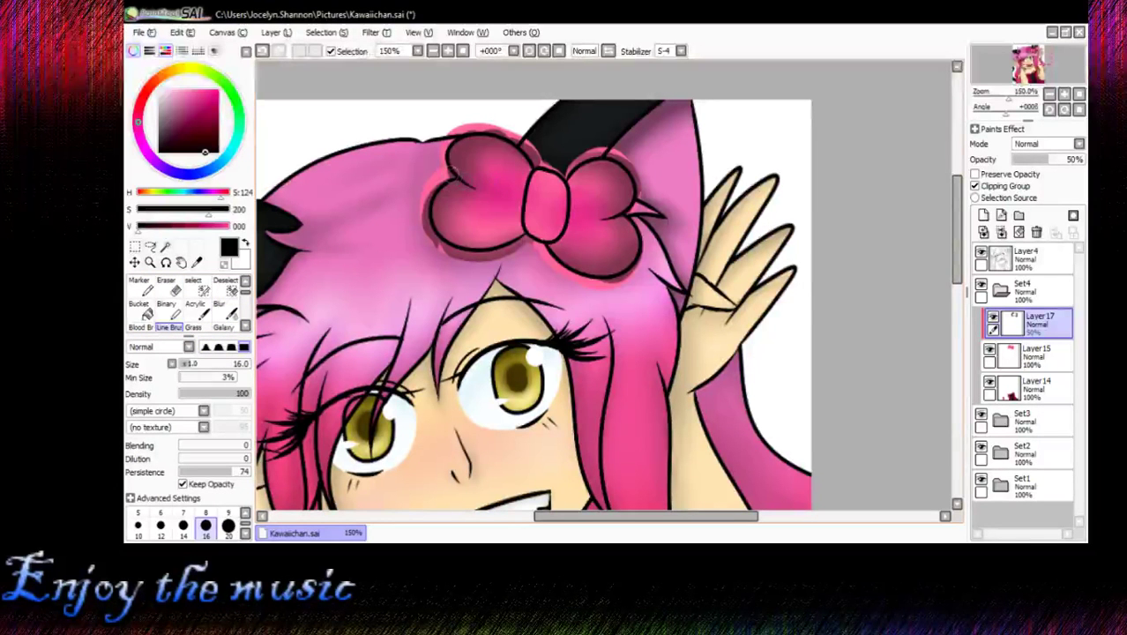
drag(451, 171, 509, 198)
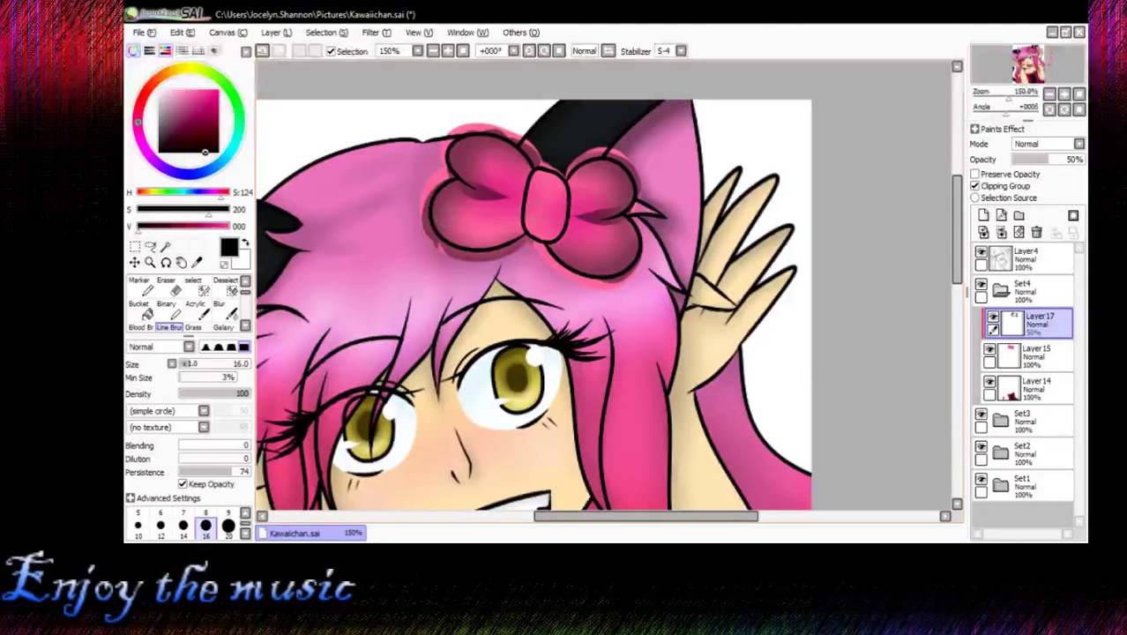
click(225, 309)
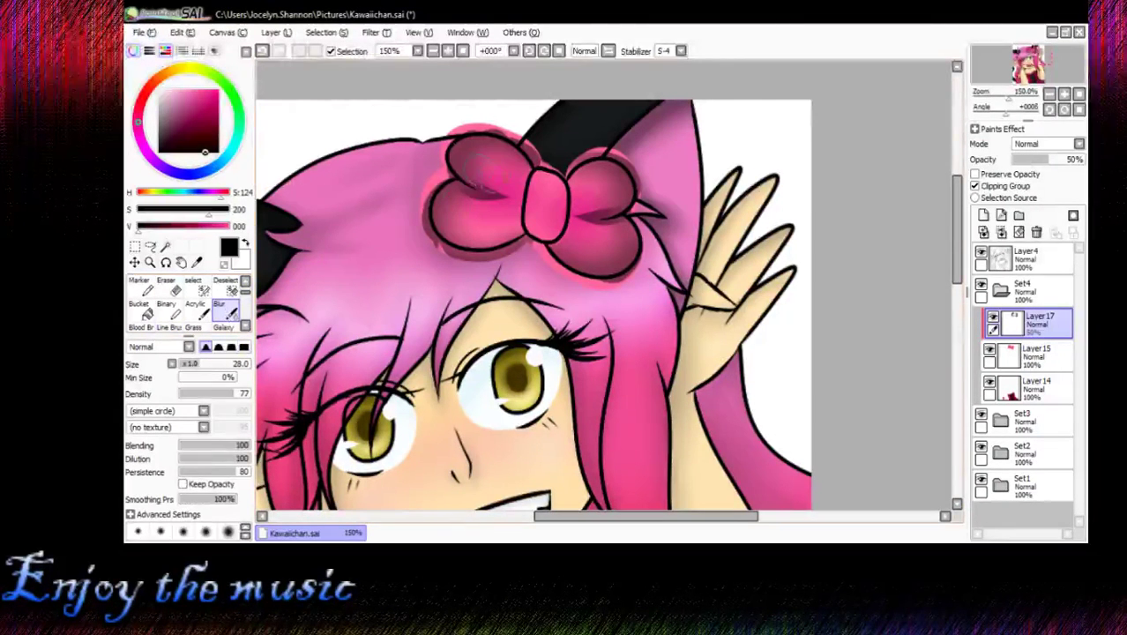
mouse_move(459, 166)
mouse_down()
mouse_move(491, 183)
mouse_move(461, 167)
mouse_up()
drag(465, 206, 482, 208)
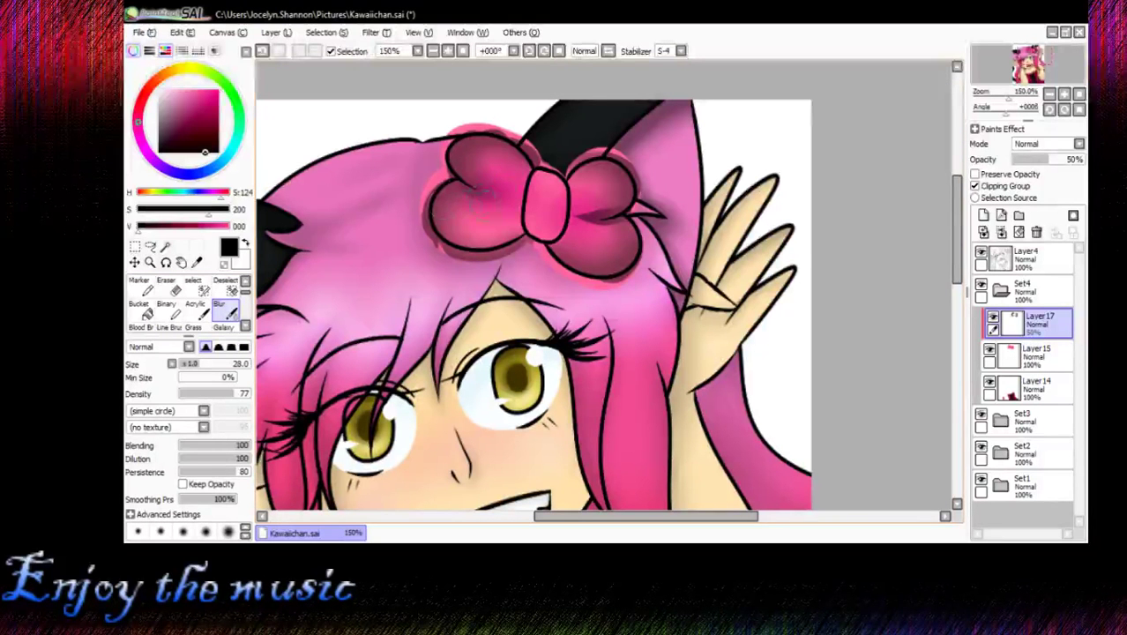
drag(624, 199, 621, 191)
mouse_move(562, 214)
mouse_down()
mouse_move(601, 210)
mouse_move(590, 205)
mouse_move(618, 243)
mouse_move(610, 210)
mouse_up()
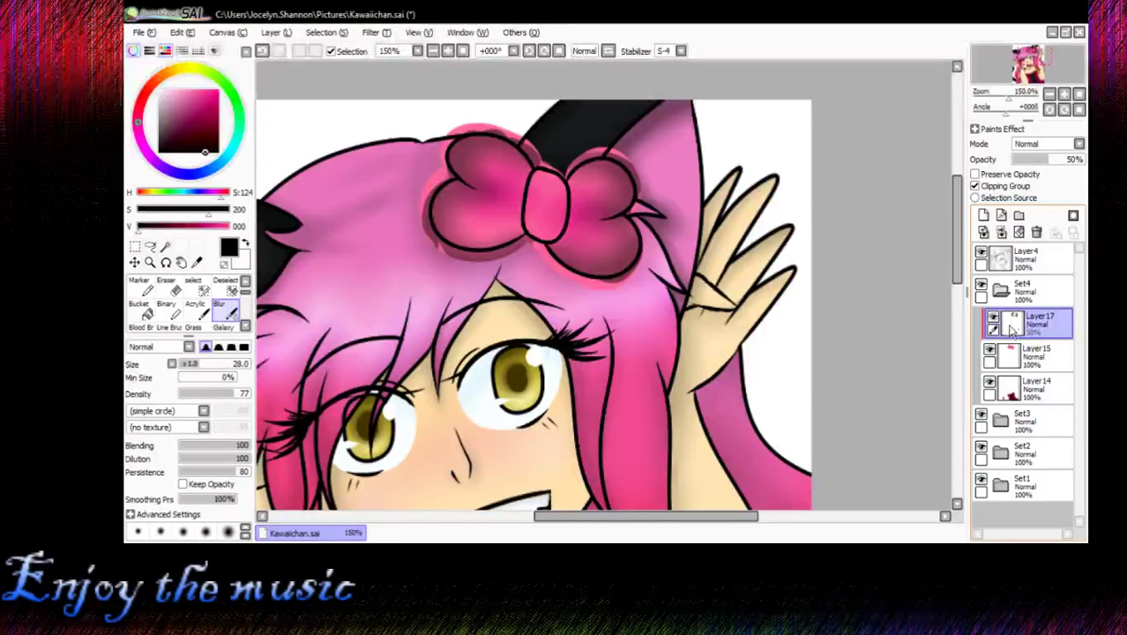
Merge Layer17 down into Layer15 and use the Magic Wand on Layer4 to select the hair, ear and background areas around the bow.
click(1000, 232)
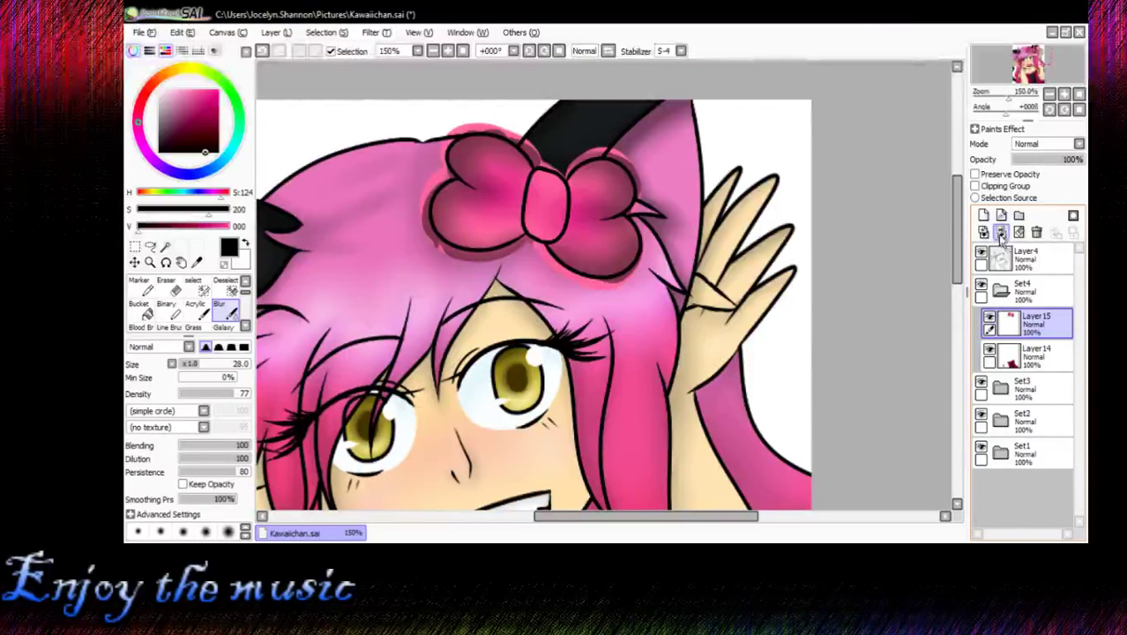
click(1002, 264)
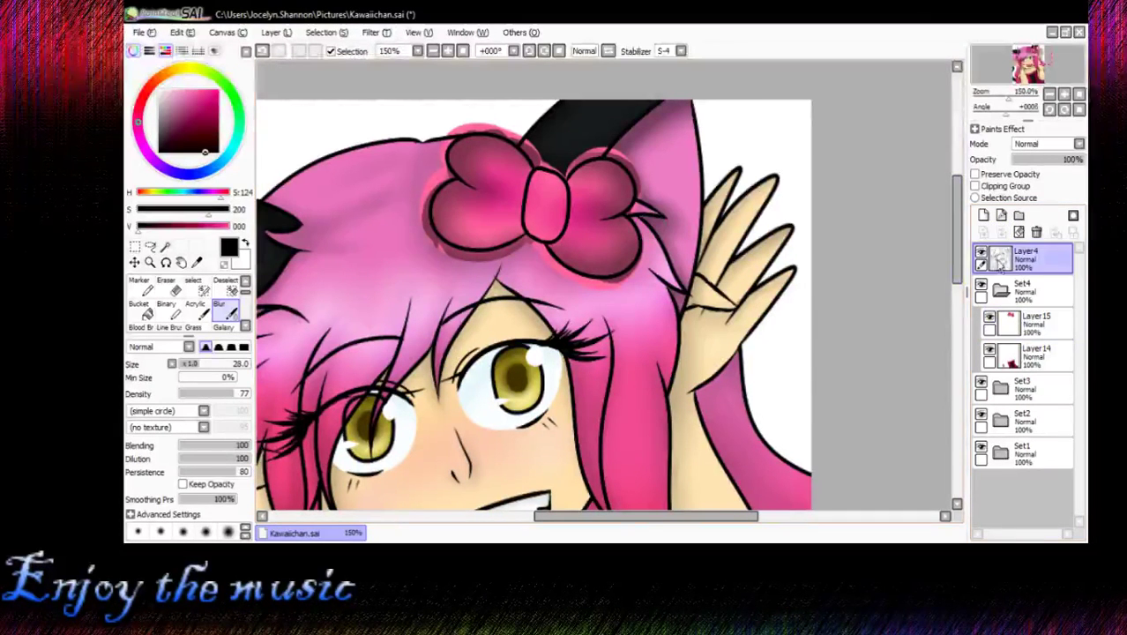
click(165, 246)
click(474, 256)
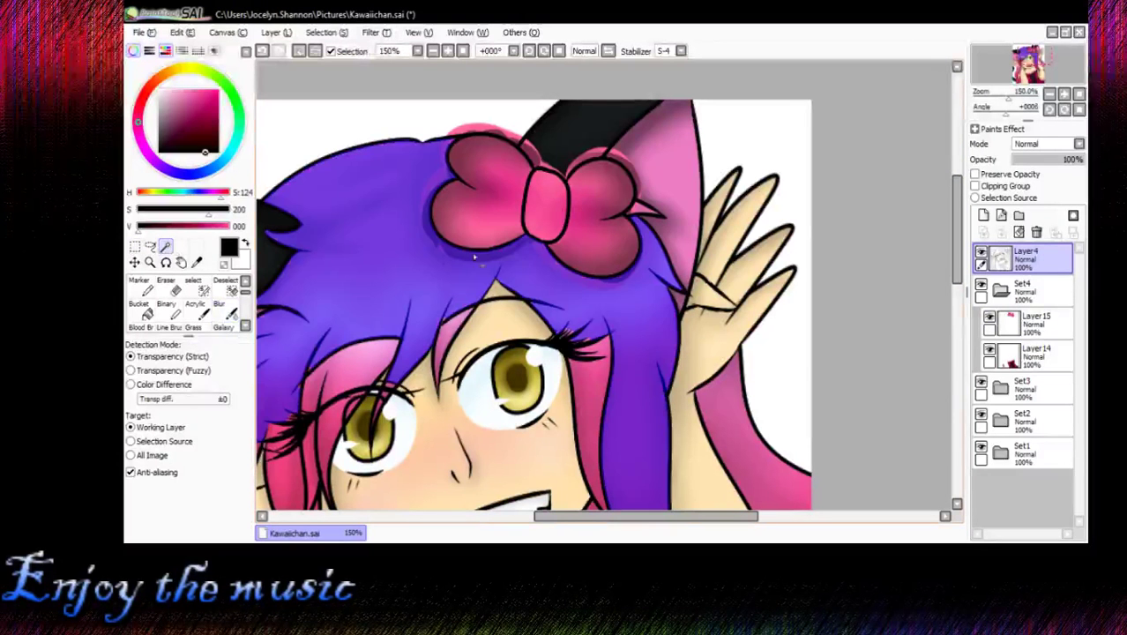
click(505, 116)
click(564, 122)
click(655, 153)
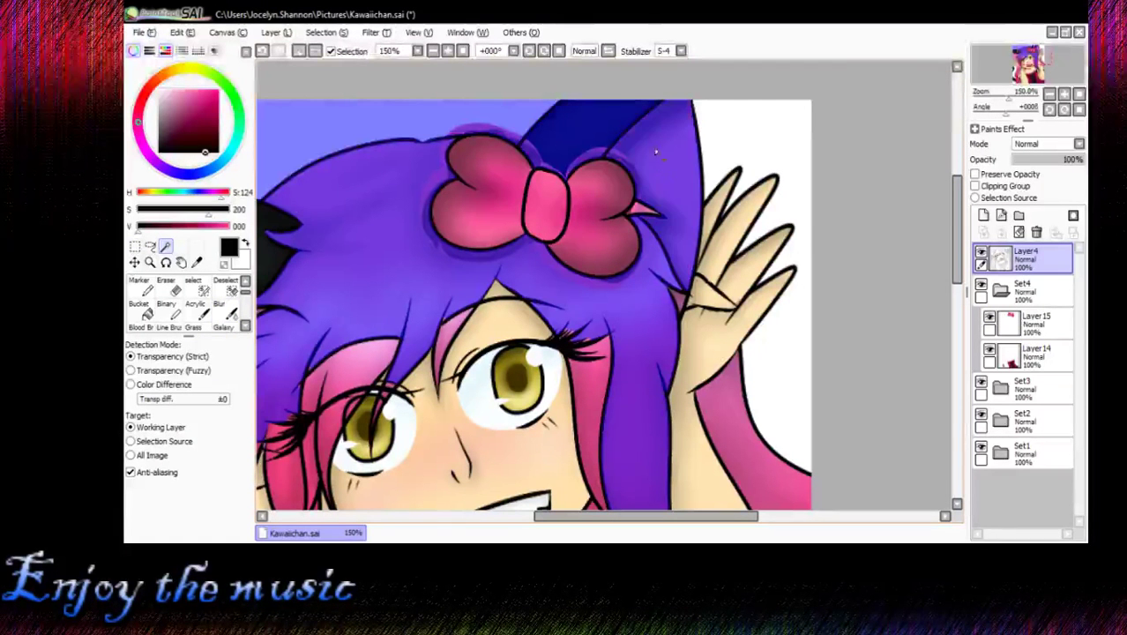
click(644, 216)
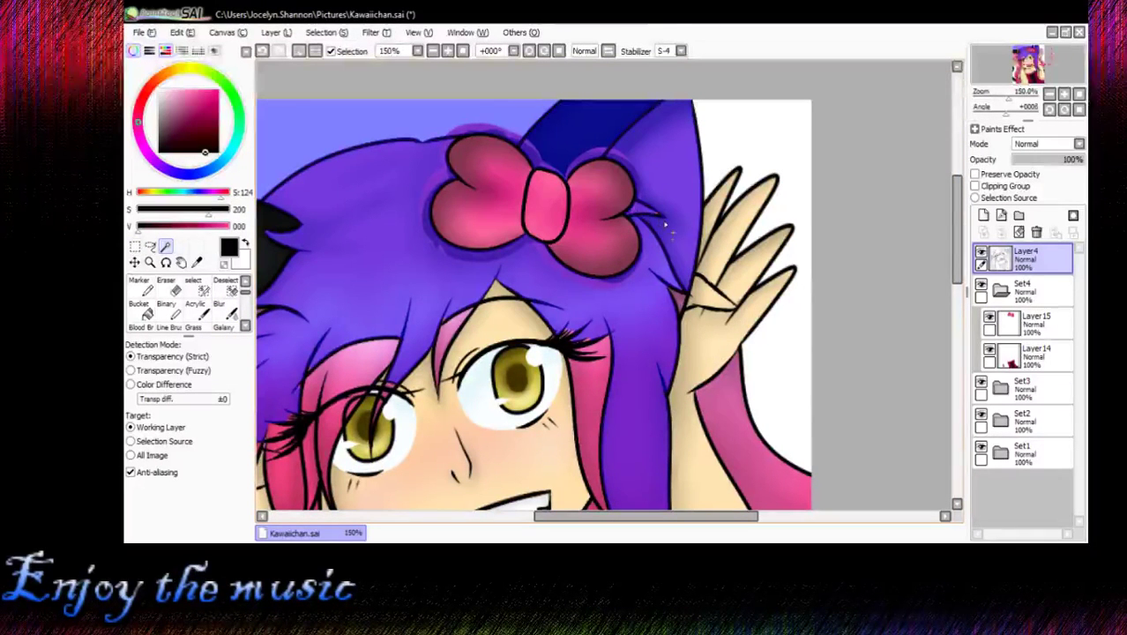
Erase the colour spilling past the bow's outline on Layer15 with the Eraser at size 120 and clear the selection.
click(171, 288)
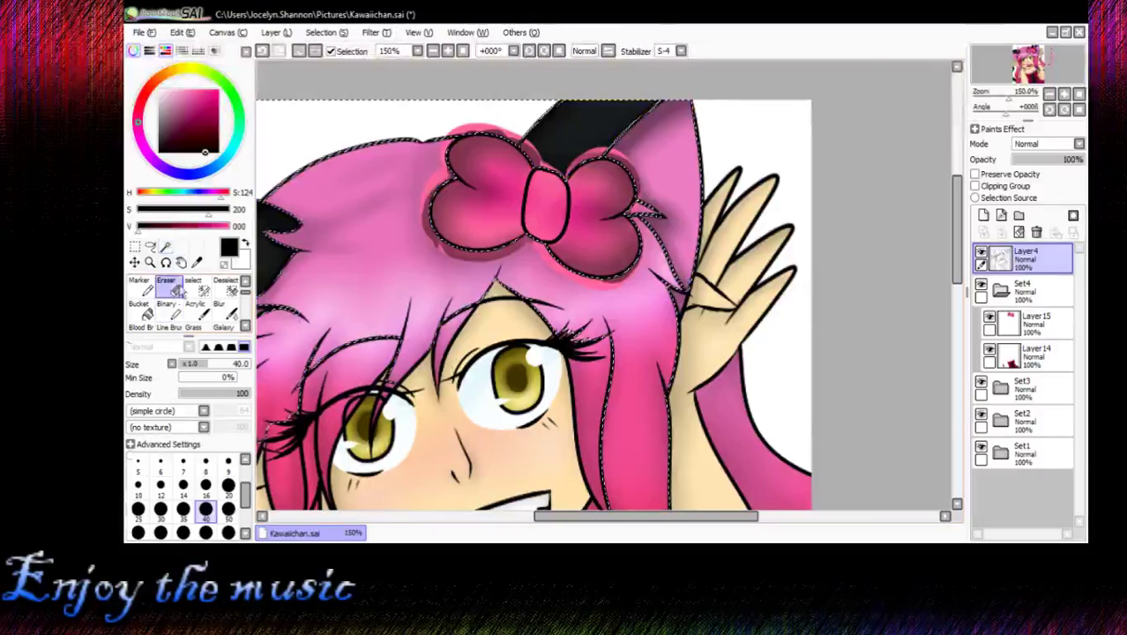
click(227, 530)
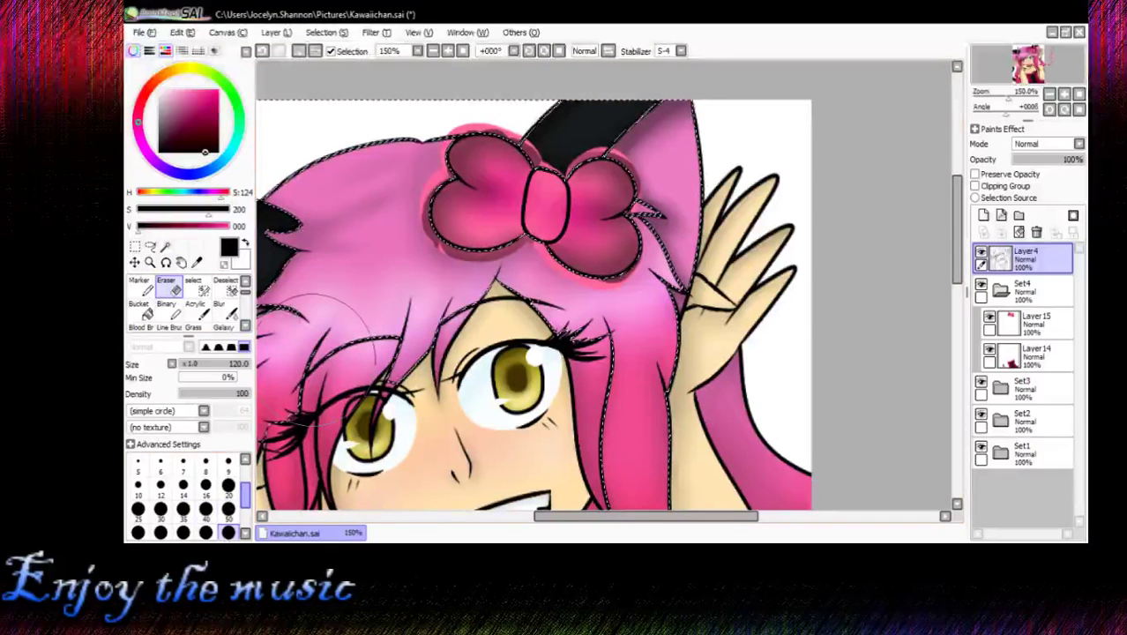
drag(465, 190, 622, 198)
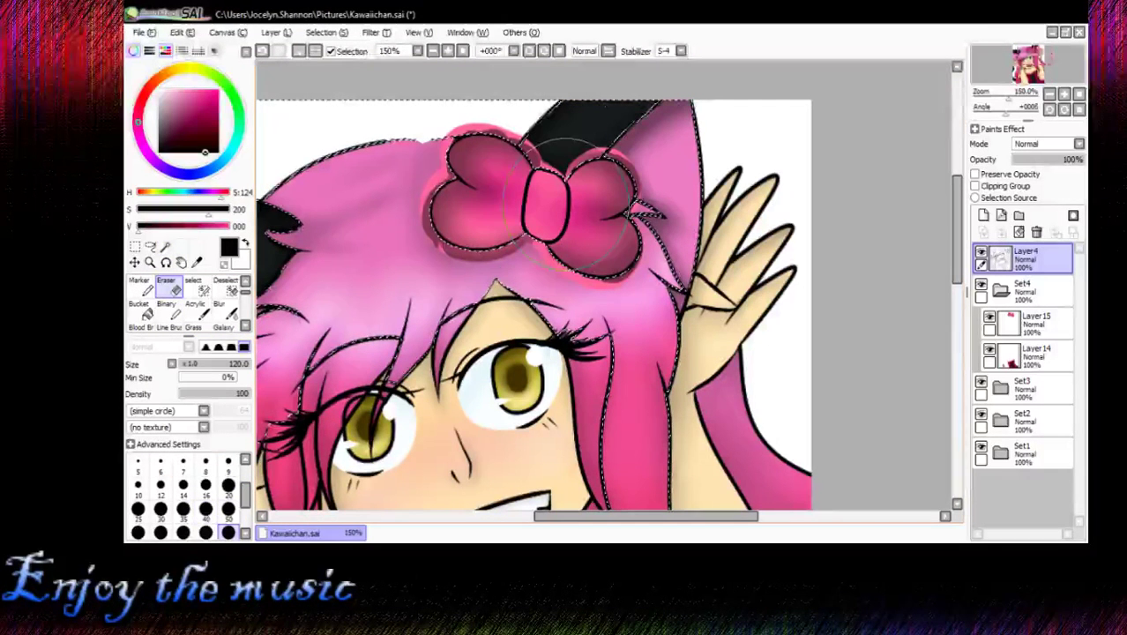
click(263, 51)
click(1036, 323)
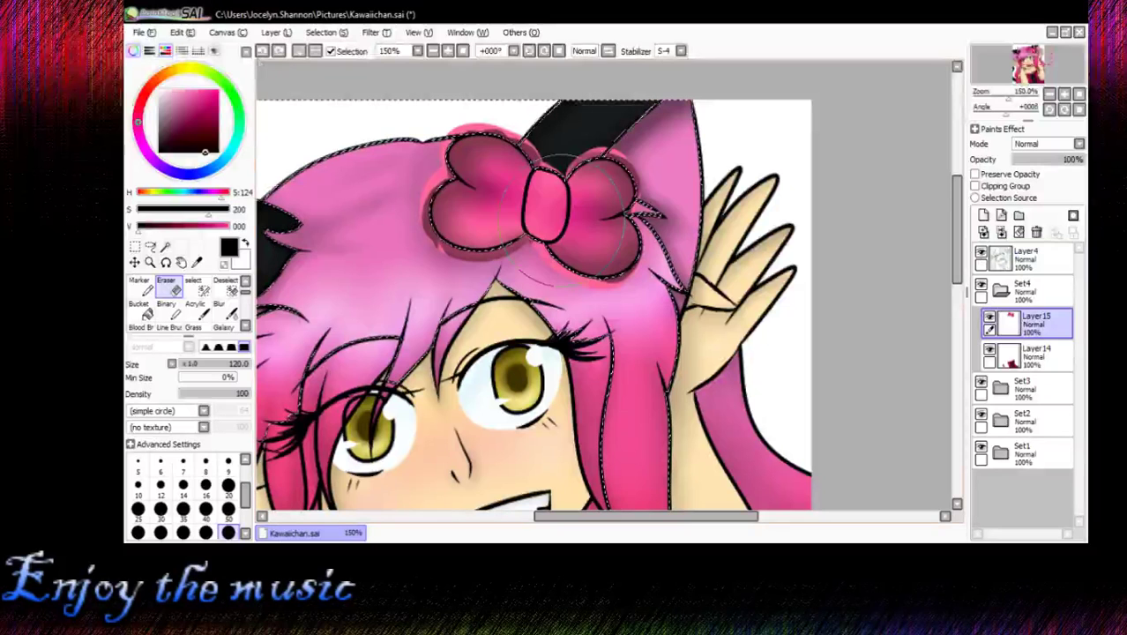
drag(560, 220, 502, 239)
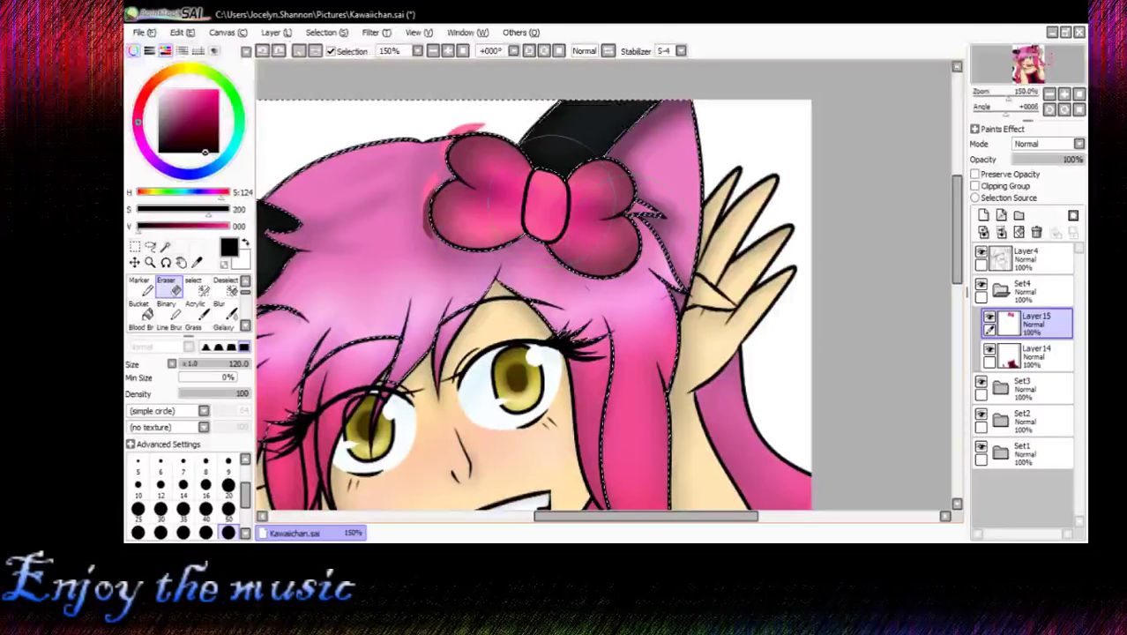
drag(490, 189, 472, 267)
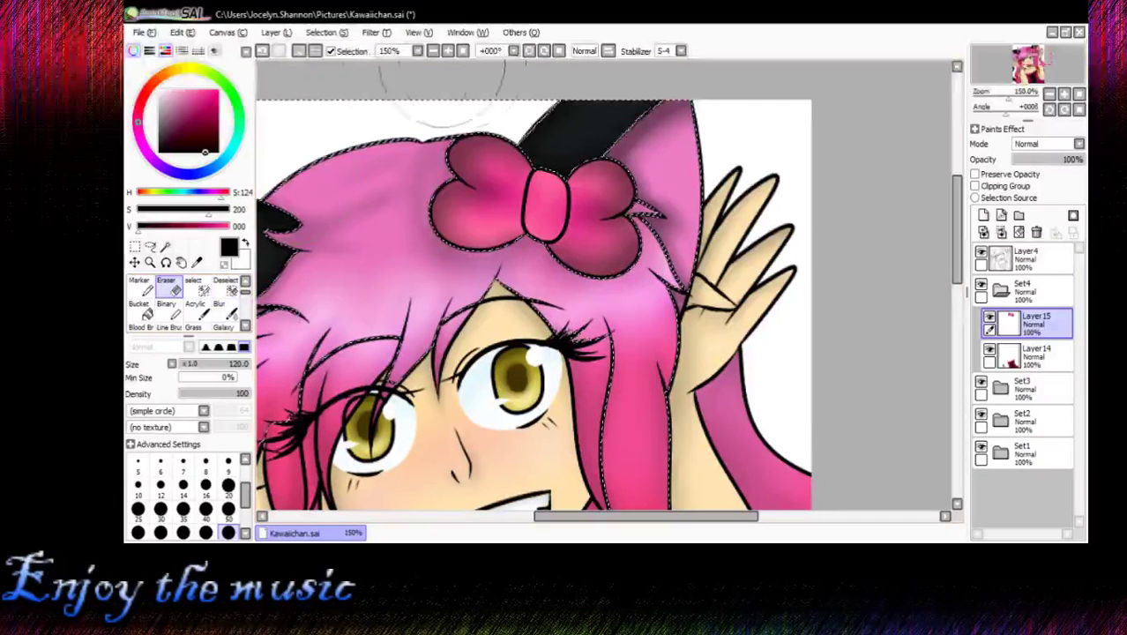
key(ctrl+d)
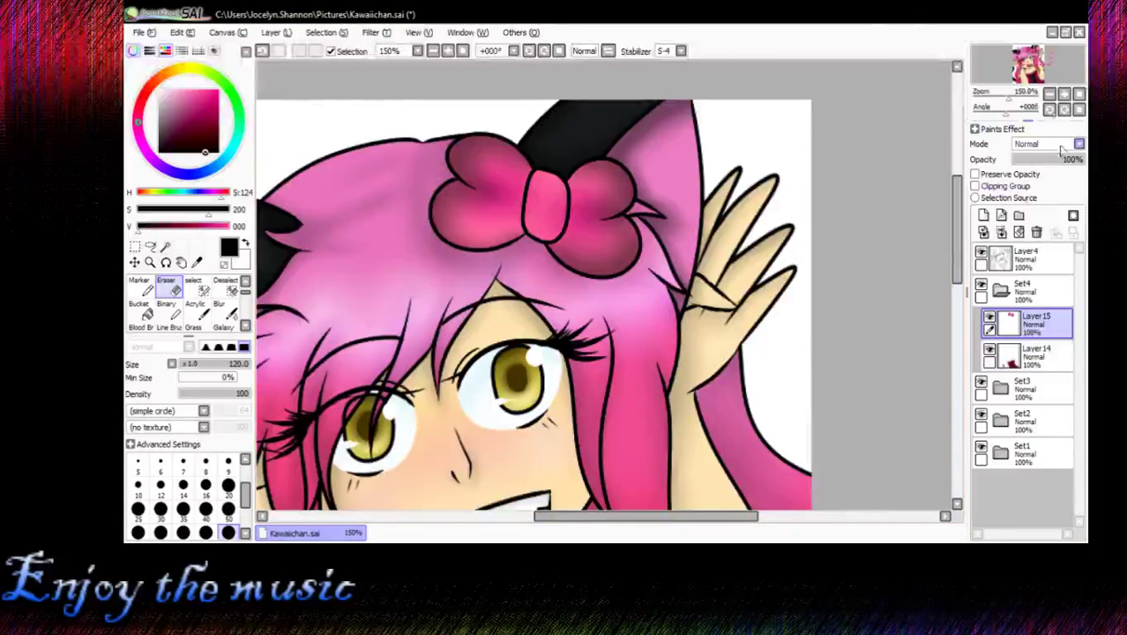
Examine the bow's edges and shading up close, with the Blur brush size set to 19.
click(1064, 94)
click(1064, 109)
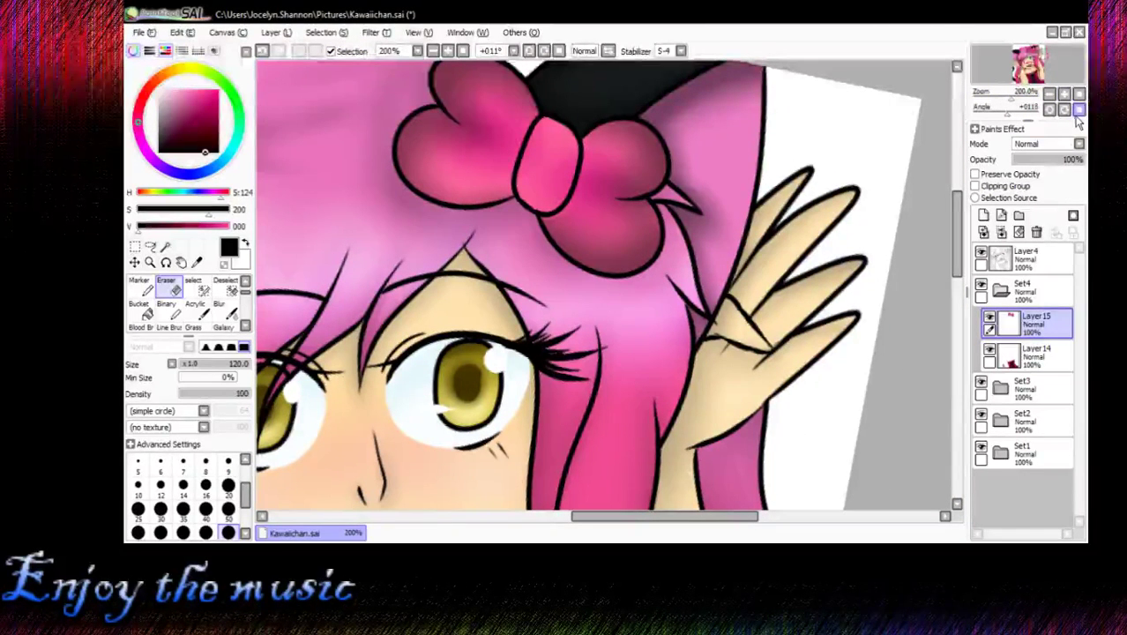
click(1078, 110)
click(1065, 93)
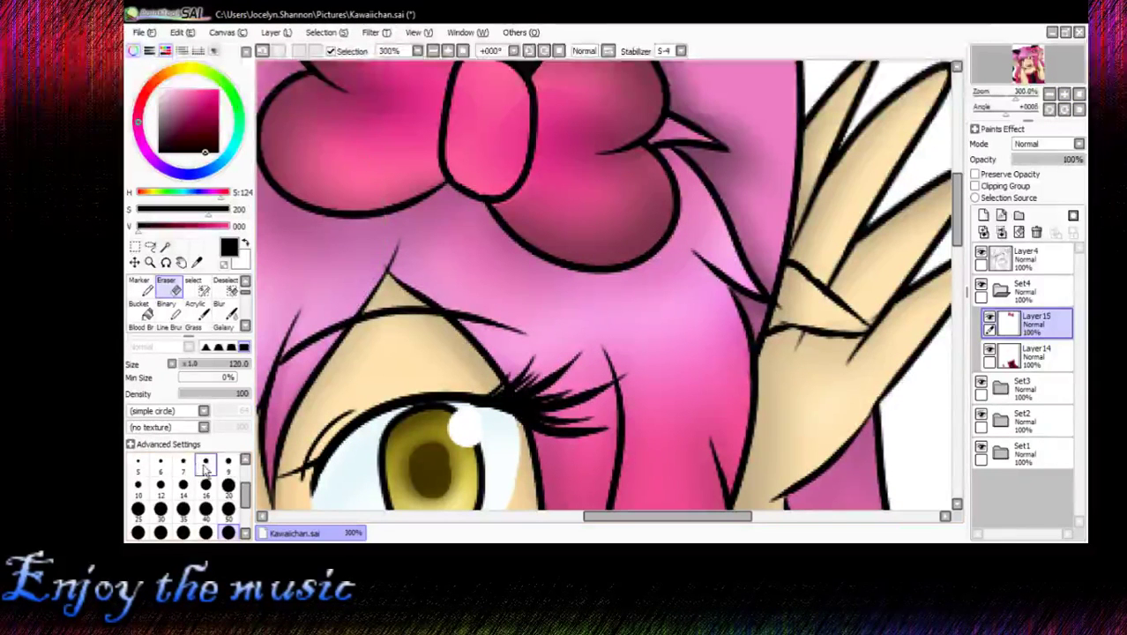
click(219, 308)
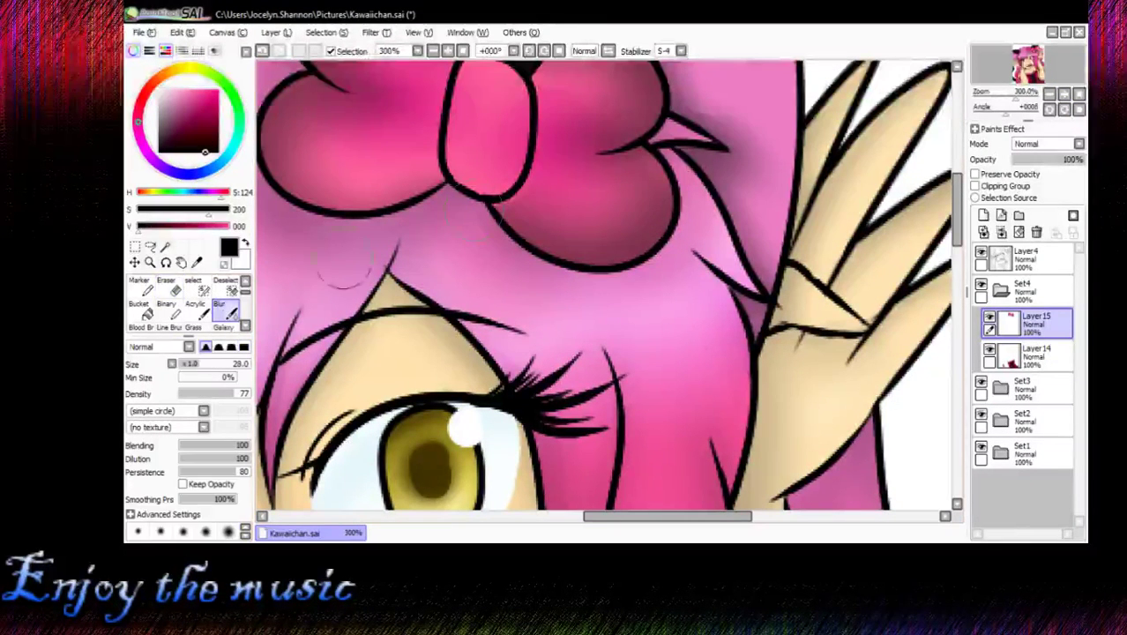
click(193, 364)
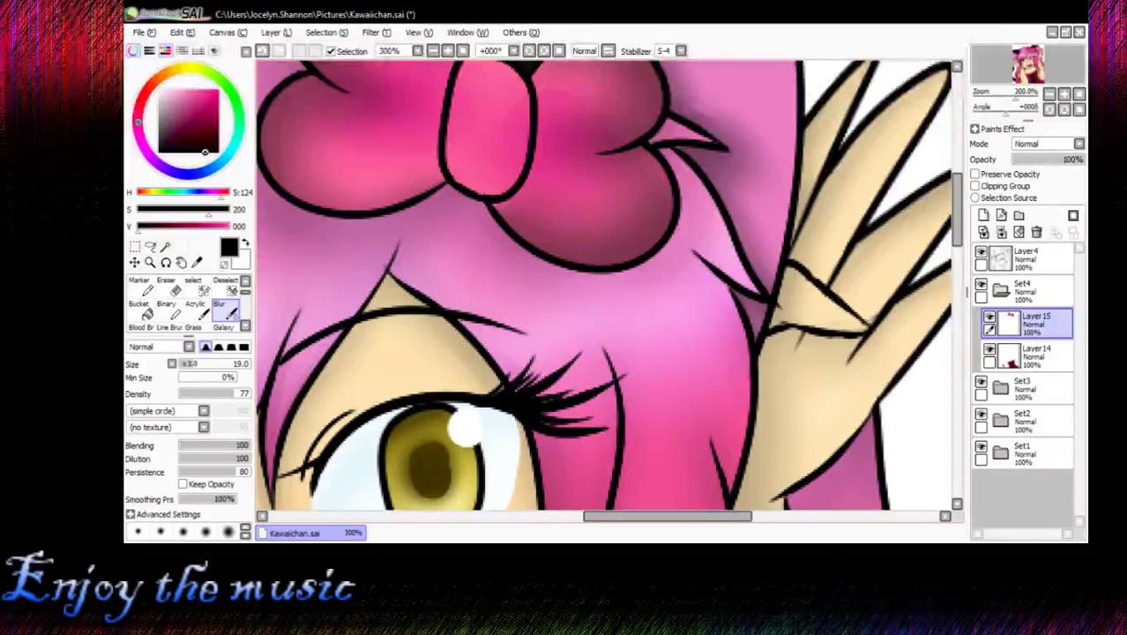
click(433, 51)
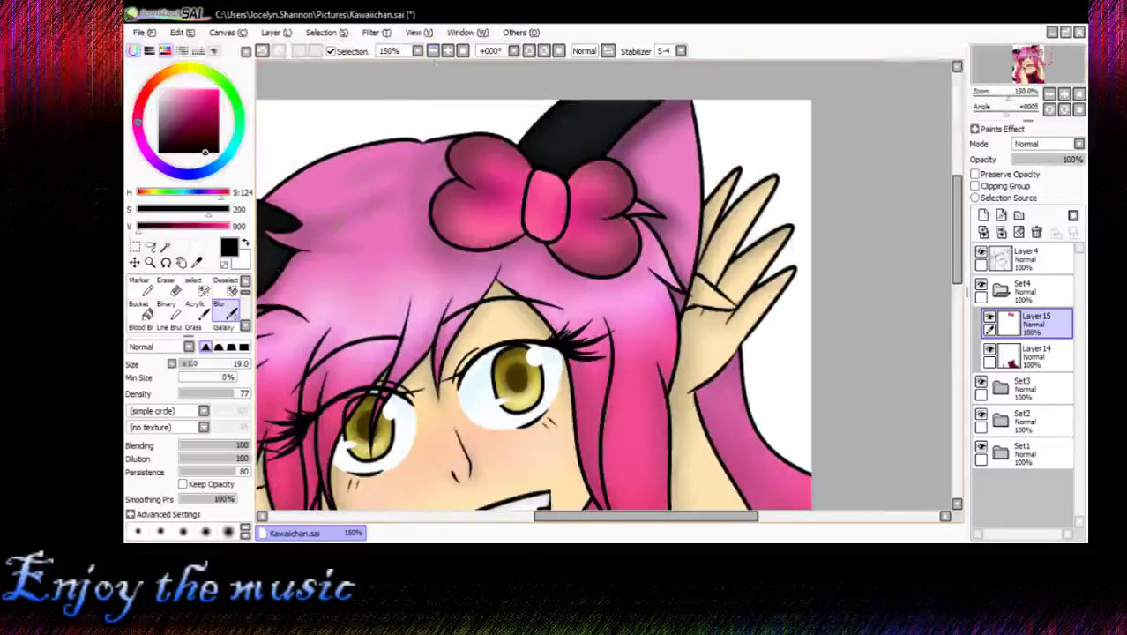
click(181, 262)
drag(413, 190, 414, 285)
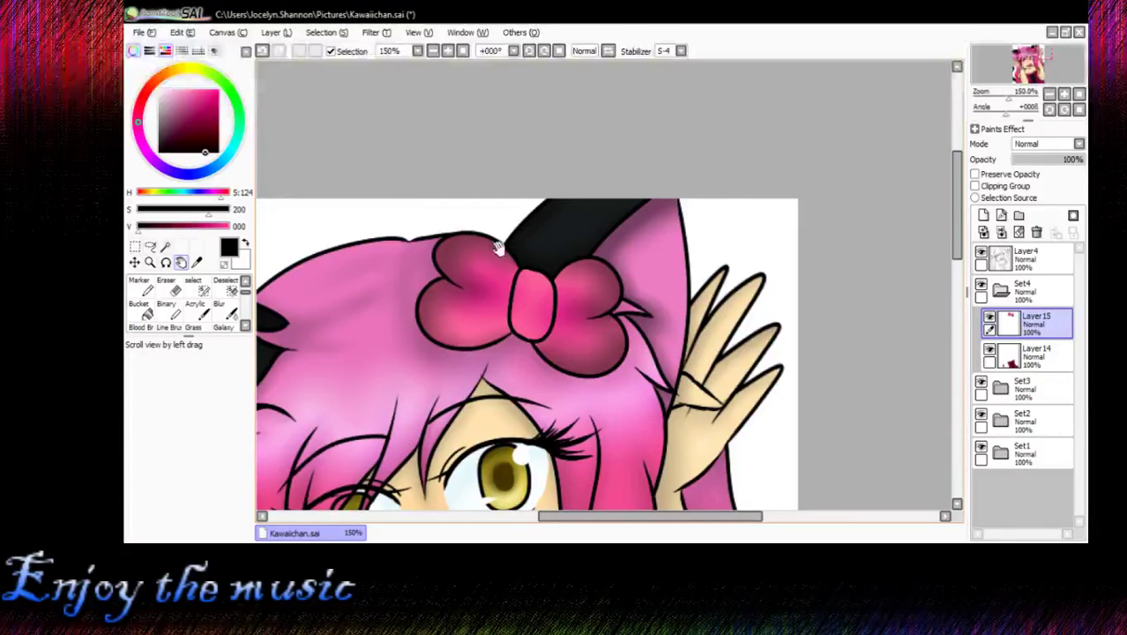
drag(958, 226, 958, 271)
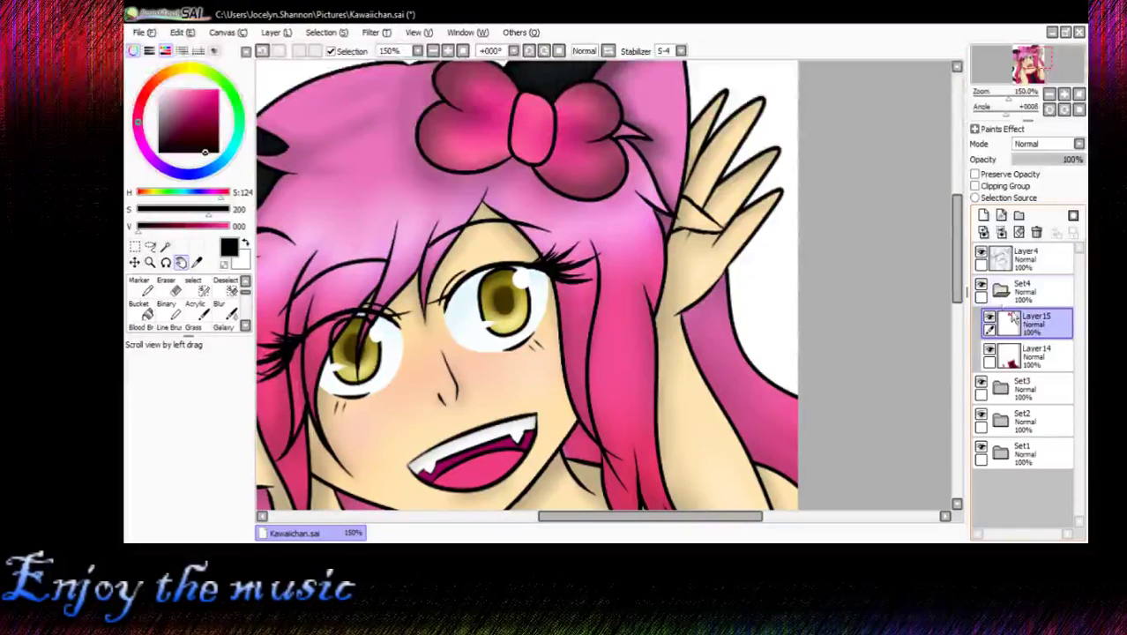
Merge the bow's Layer15 down into Layer14 inside the Set4 folder.
click(1000, 232)
click(1079, 95)
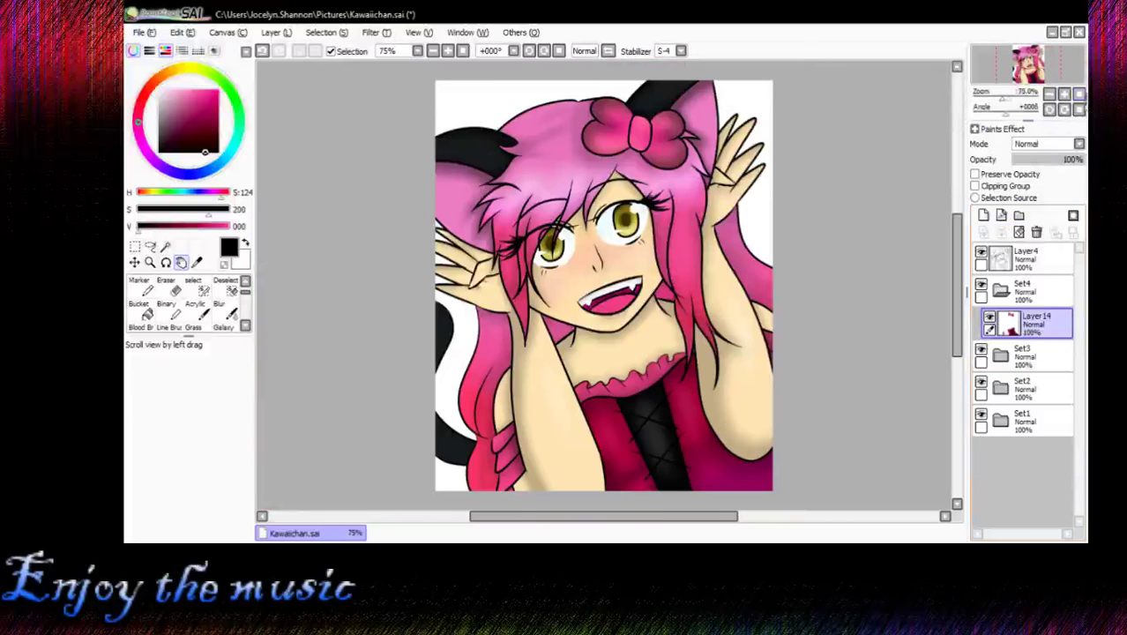
click(1002, 291)
click(1000, 291)
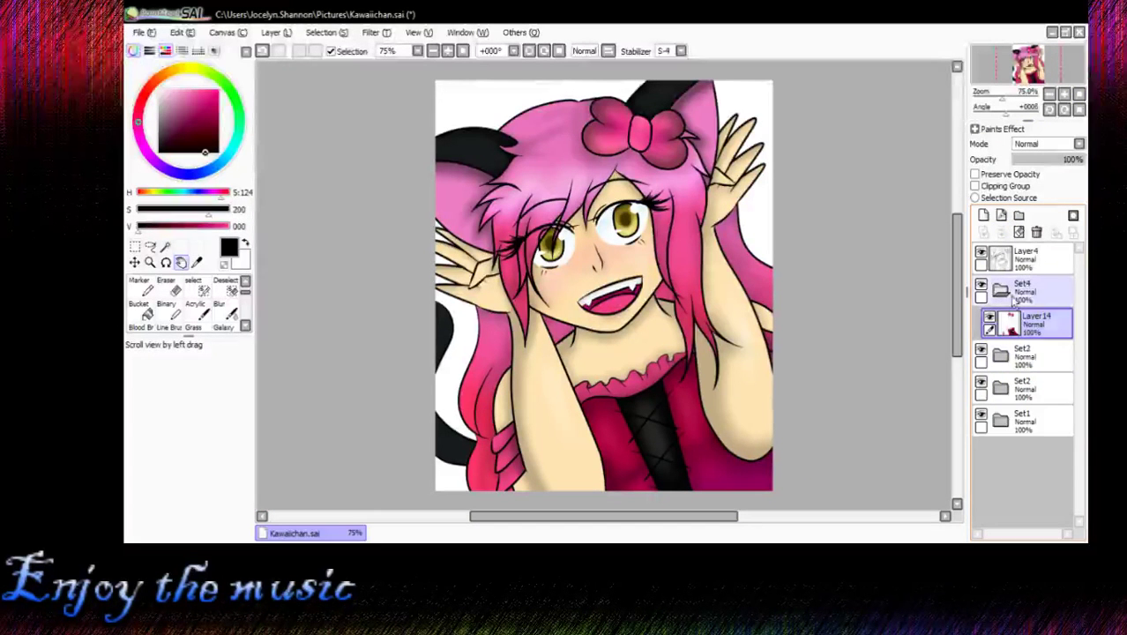
Flatten each of the layer folders Set4, Set3, Set2 and Set1 into a single layer.
click(1000, 355)
click(1001, 419)
click(1001, 484)
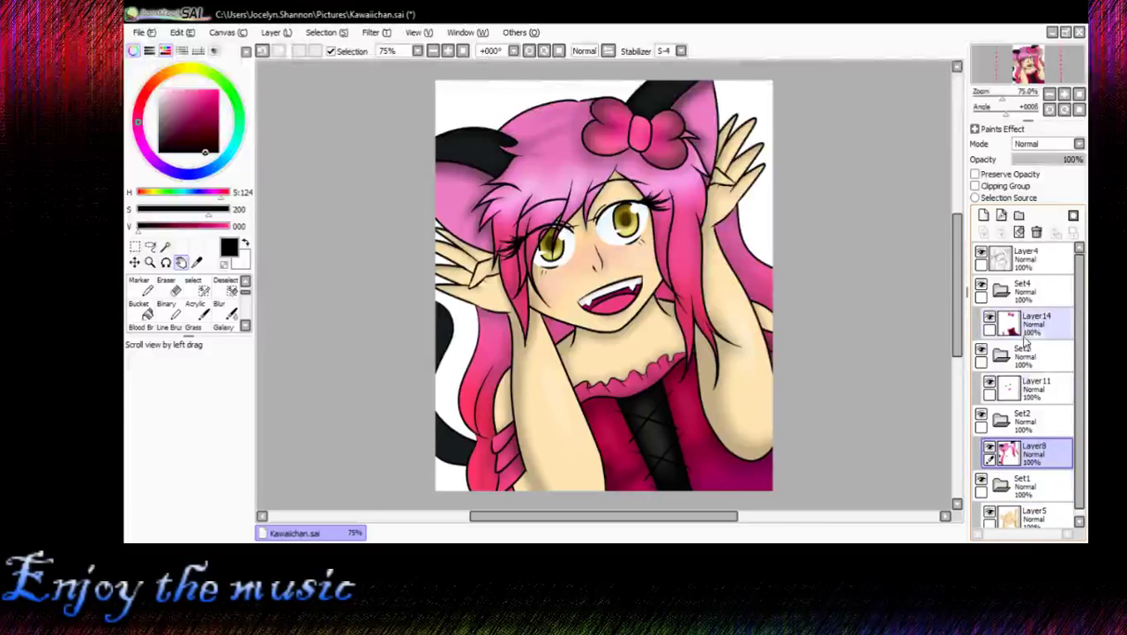
click(1036, 293)
click(1002, 233)
click(1029, 319)
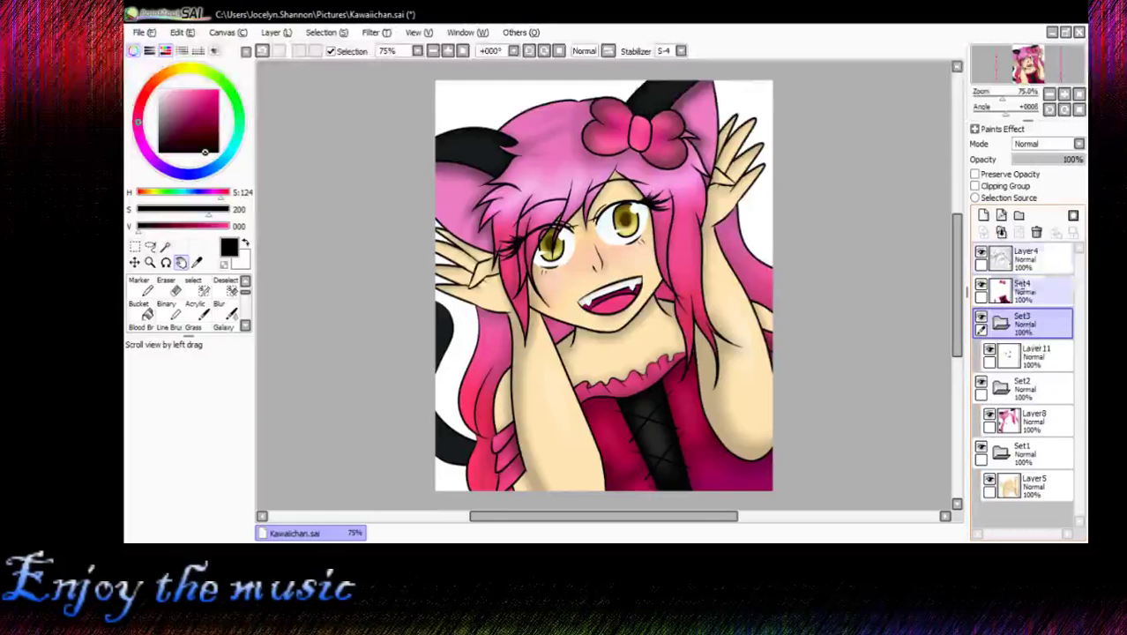
click(1003, 234)
click(1023, 355)
click(1001, 231)
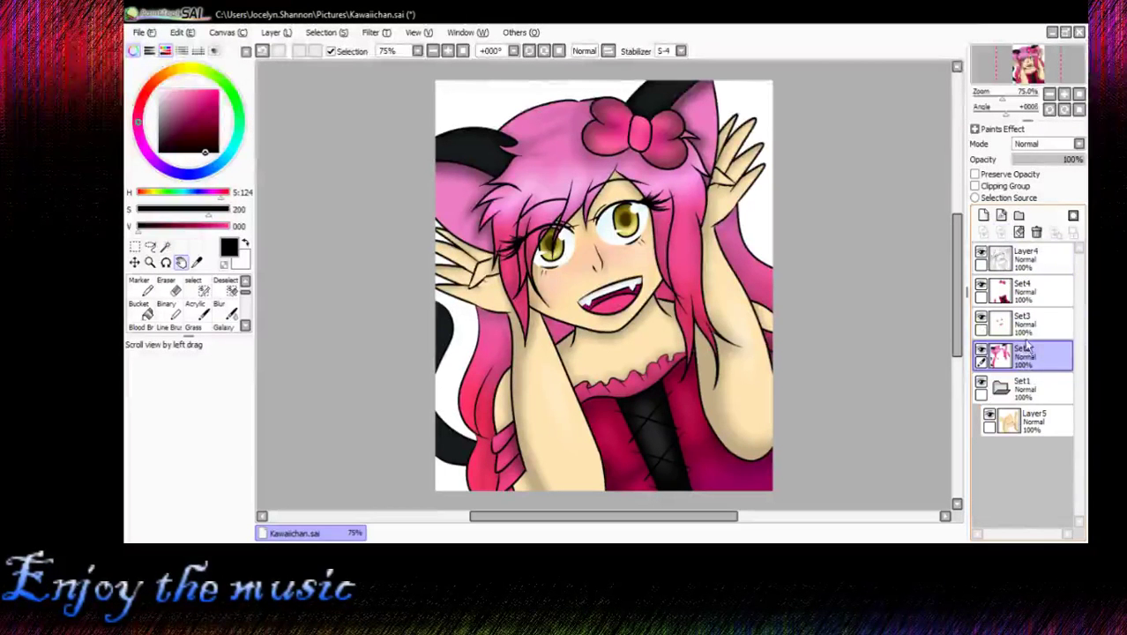
click(1024, 388)
click(1002, 232)
Merge Layer4 down through Set4, Set3 and Set2 into Set1 so the drawing is one layer.
click(1004, 259)
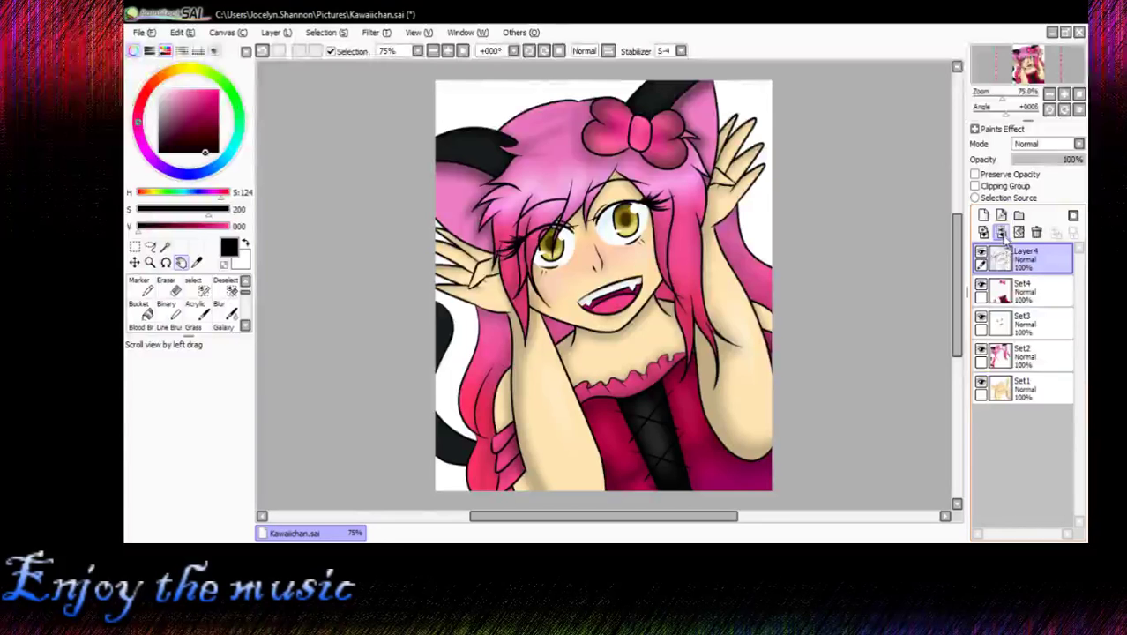
click(1002, 235)
click(1002, 236)
click(1001, 231)
click(1001, 231)
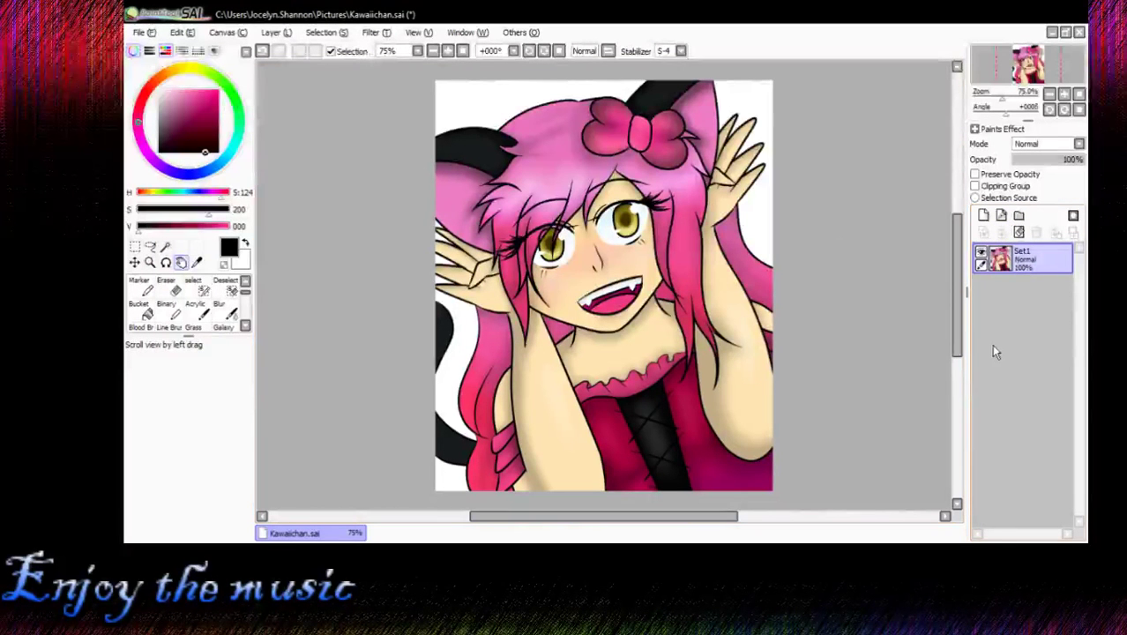
Create a new layer, place it beneath Set1 and hide Set1.
click(982, 216)
drag(1023, 257, 1022, 294)
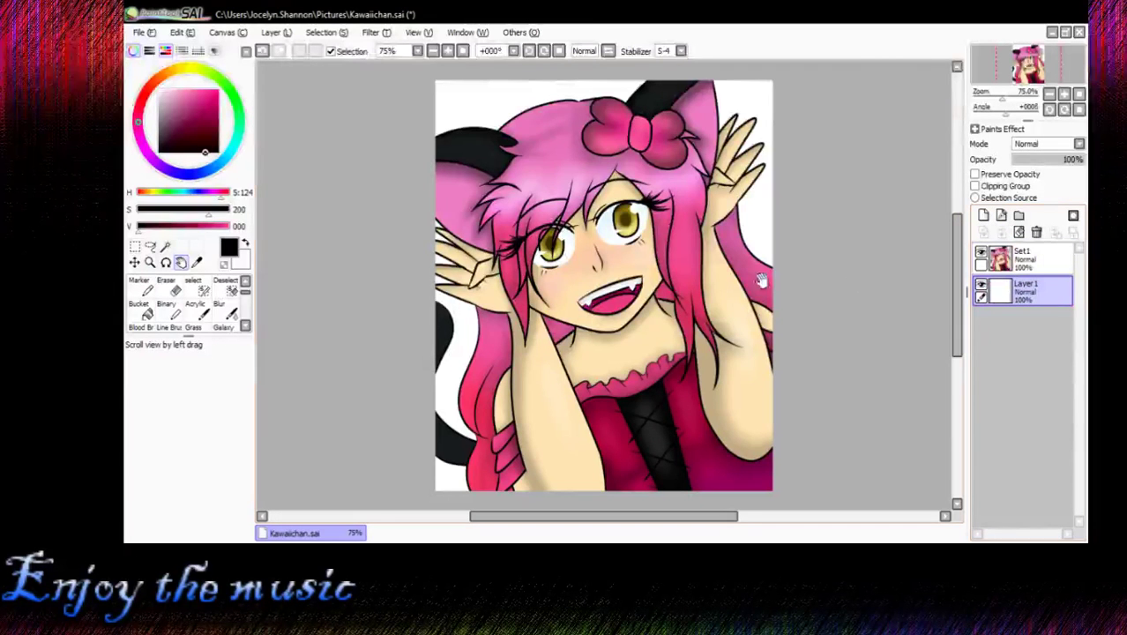
click(981, 252)
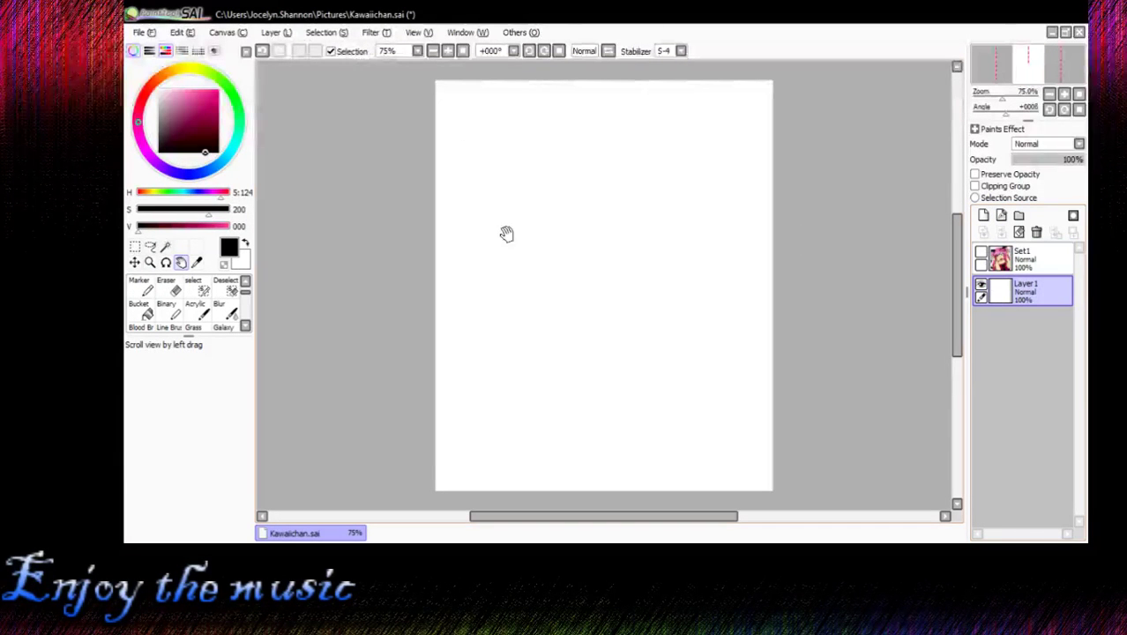
Raise the colour's brightness to 248 for a bright pink and fill all of Layer1 with the Bucket.
drag(215, 226, 226, 227)
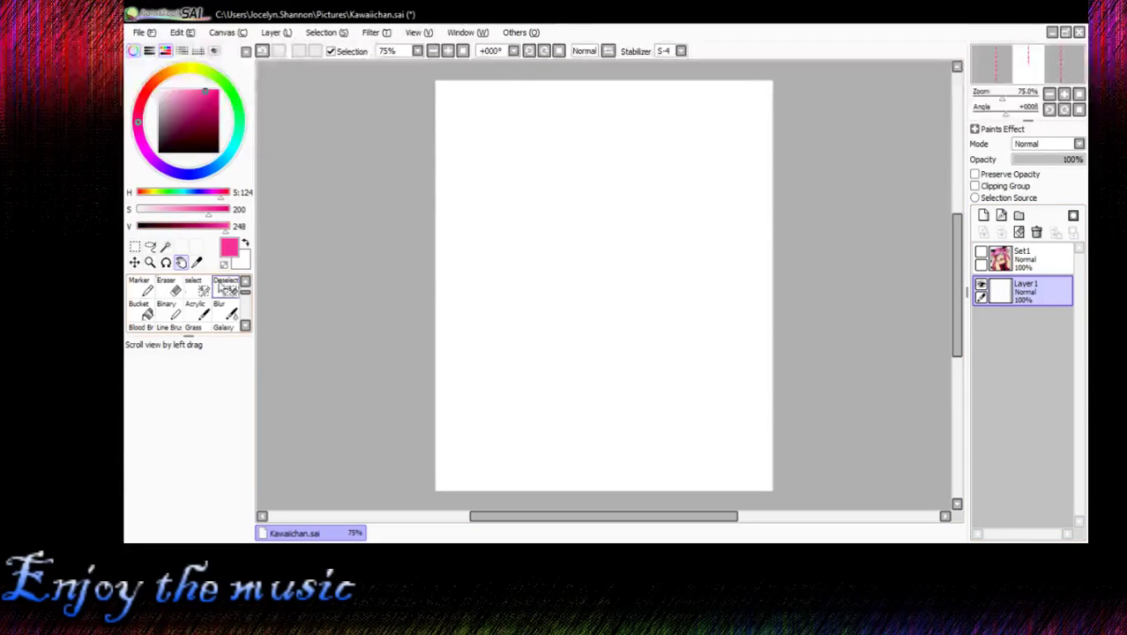
click(245, 282)
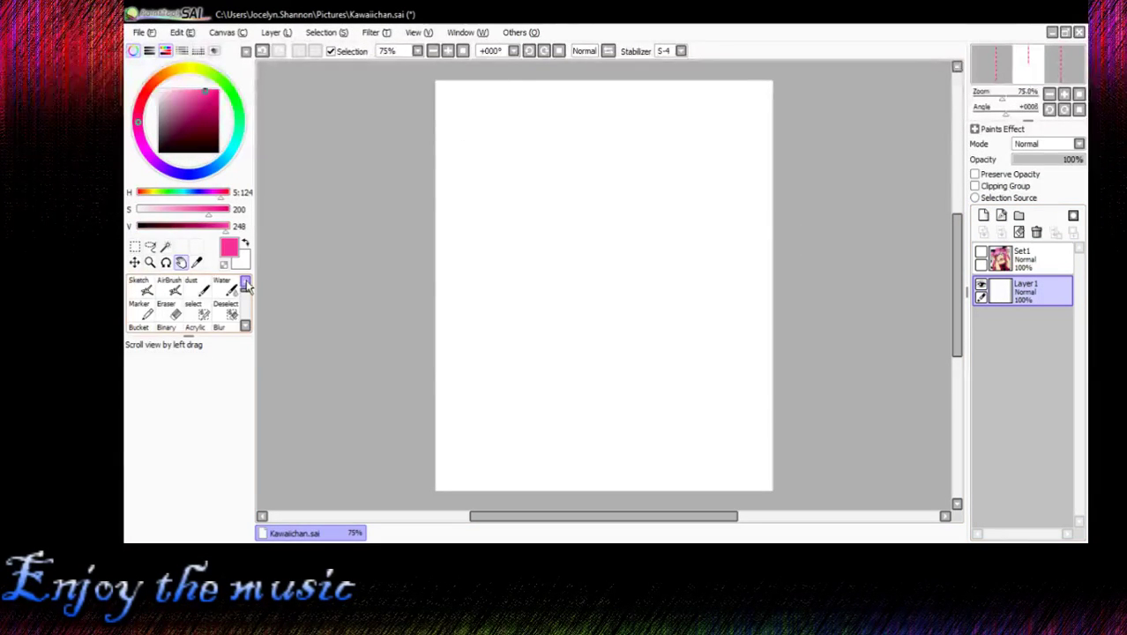
click(245, 326)
click(142, 311)
click(571, 265)
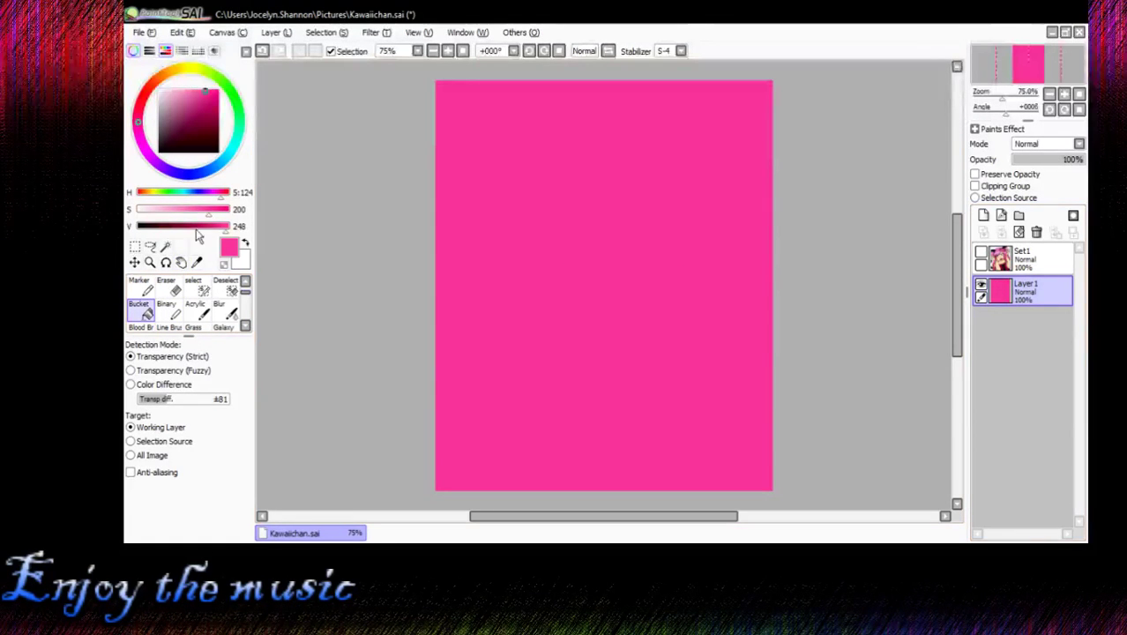
Set the foreground colour to pale yellow (S 98, V 248) and the secondary colour to purple (S 208, V 196).
drag(170, 196, 152, 192)
click(173, 210)
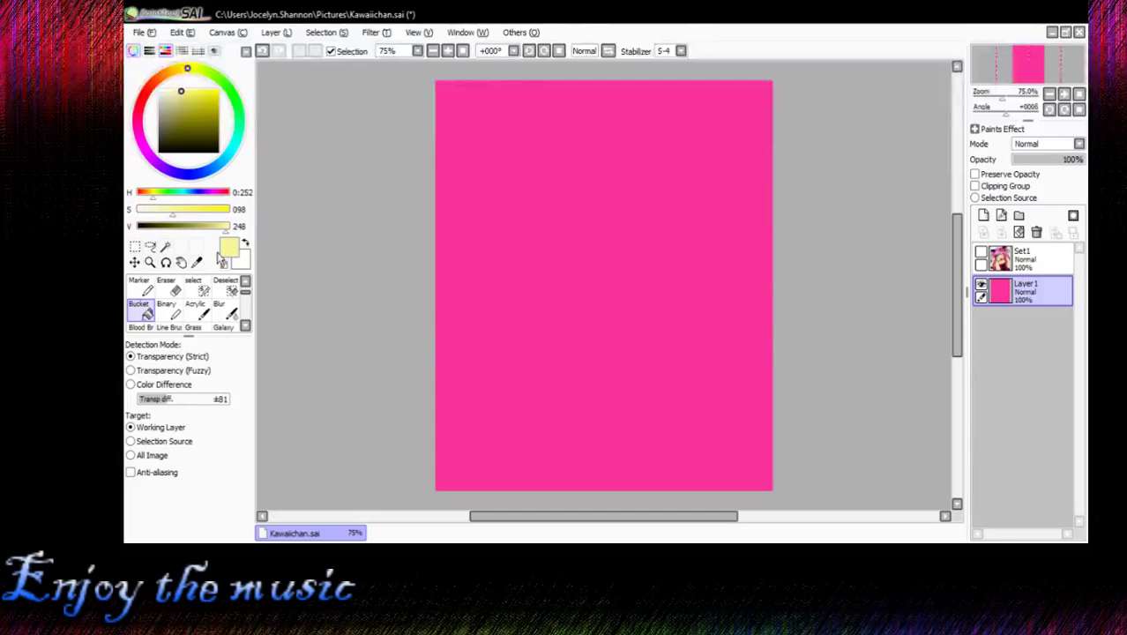
click(246, 244)
click(217, 194)
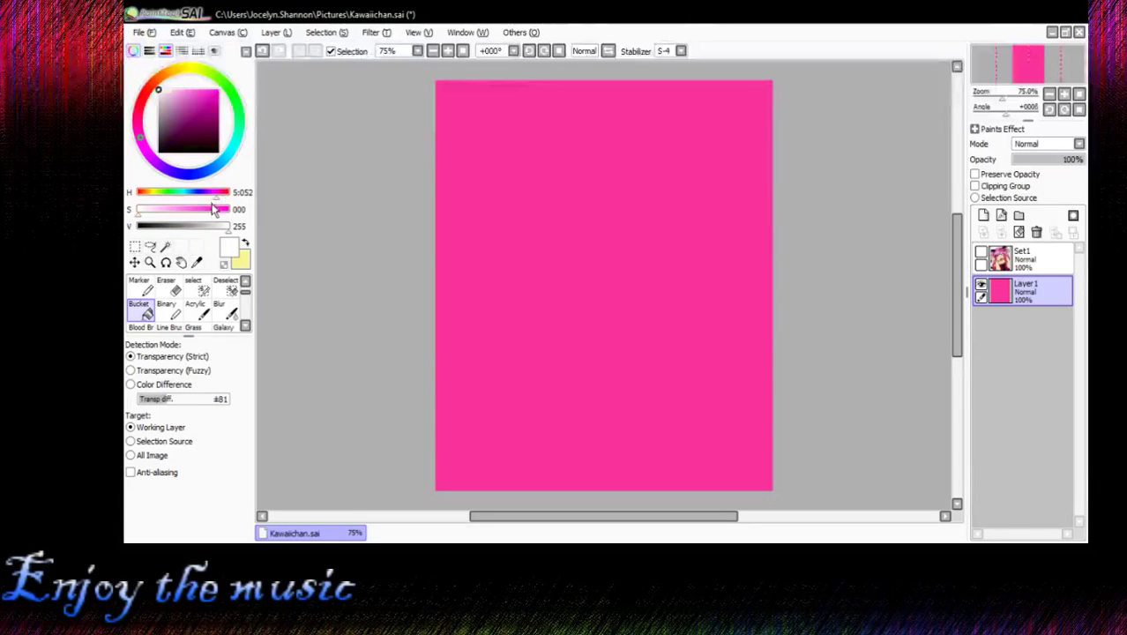
click(212, 209)
click(209, 195)
click(209, 226)
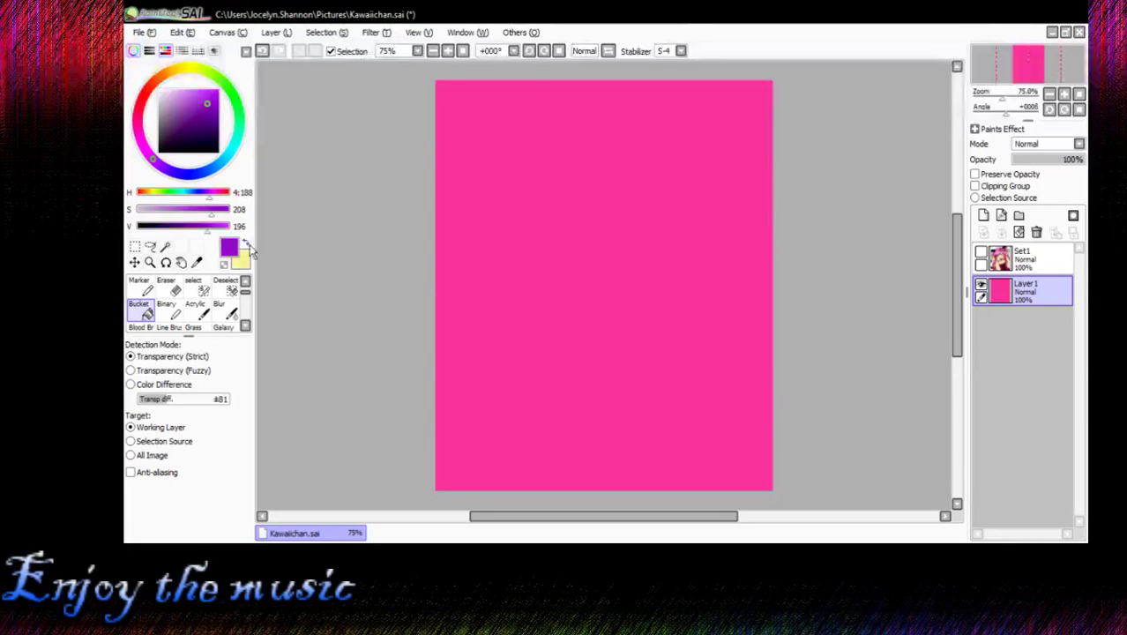
click(246, 245)
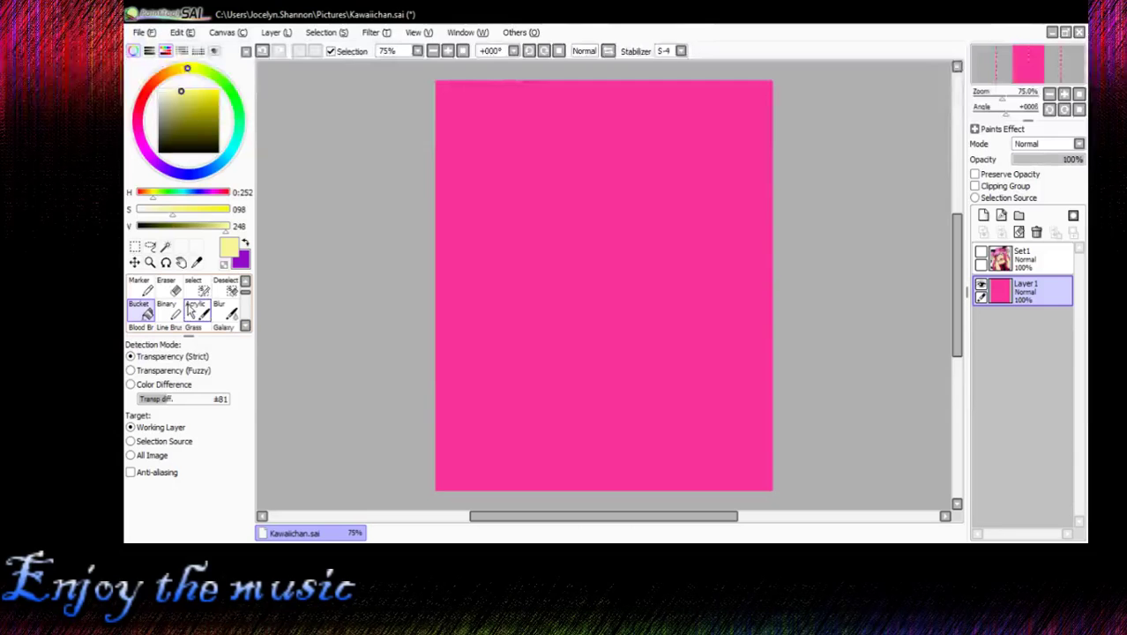
Paint the upper-left corner of the canvas pale yellow with the Line Brush at size 350.
click(245, 326)
click(172, 310)
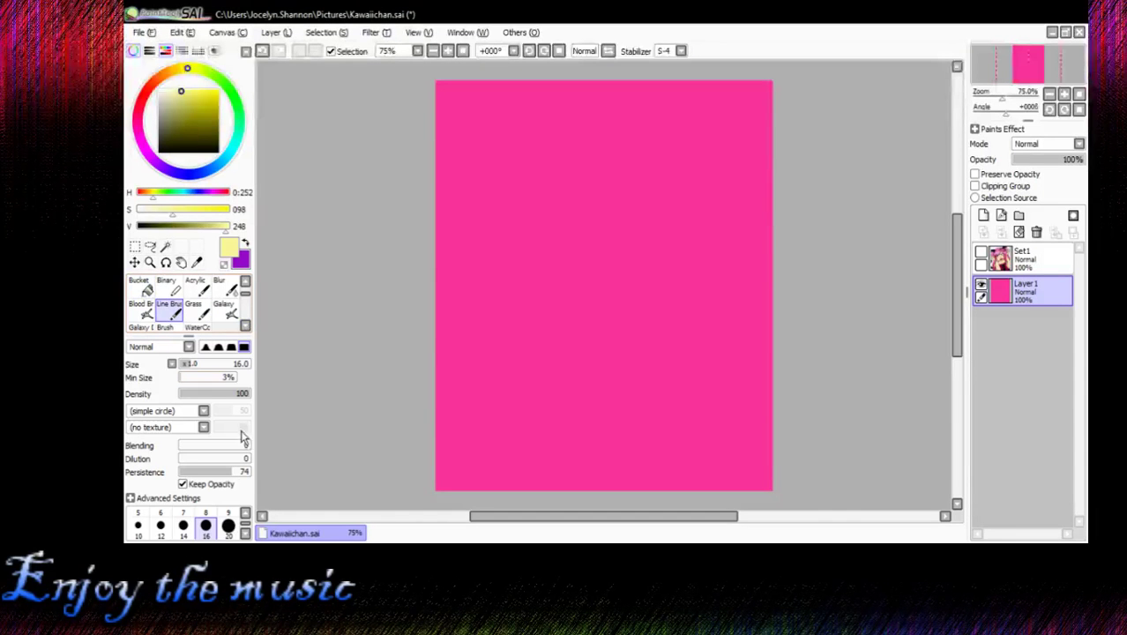
click(228, 525)
scroll(234, 525, down, 4)
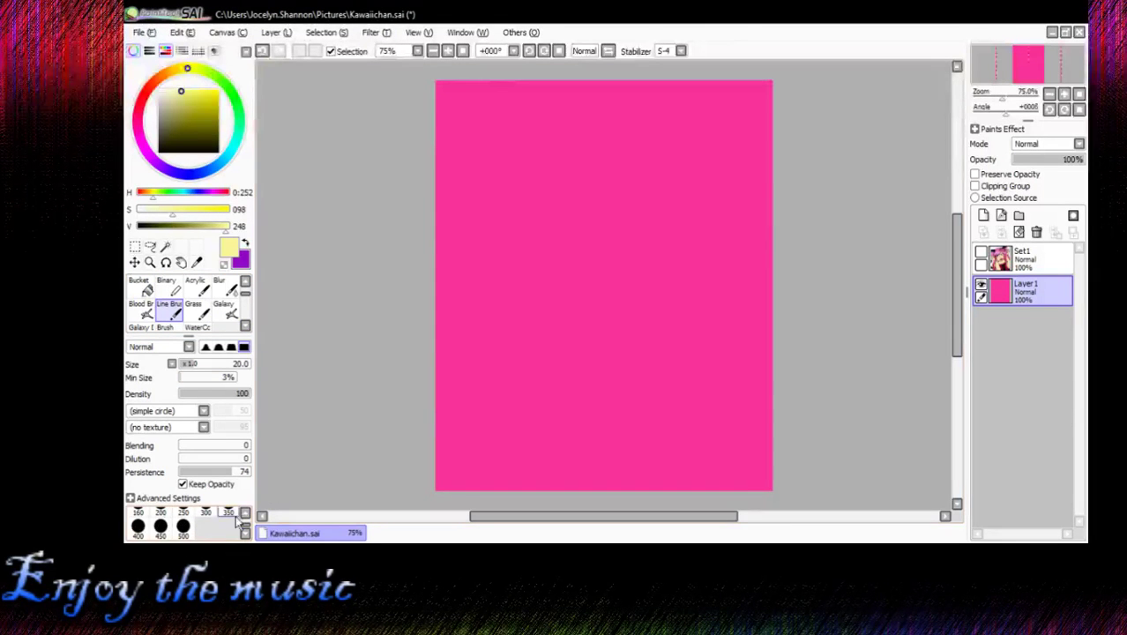
click(228, 512)
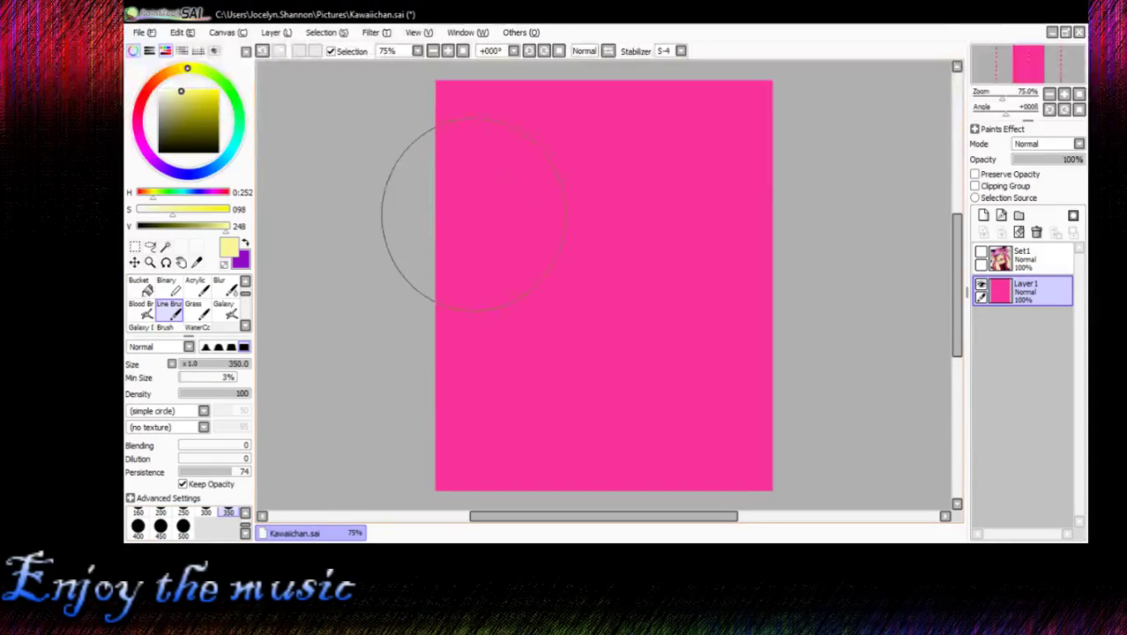
drag(482, 196, 540, 75)
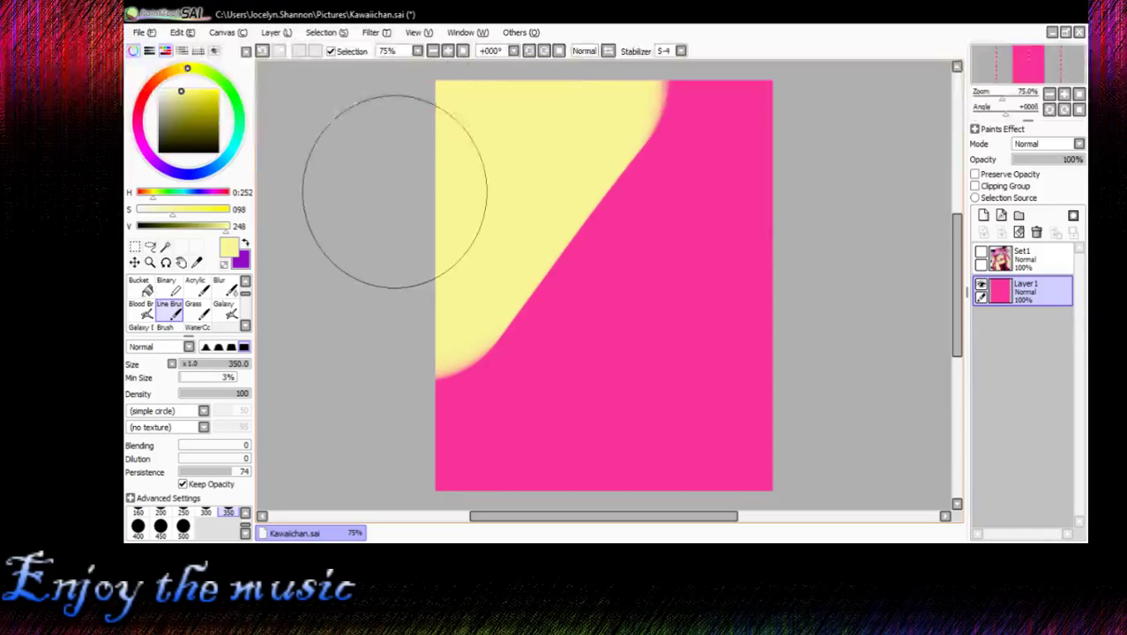
Paint the lower-right corner of the canvas purple with the Line Brush at size 120.
click(249, 247)
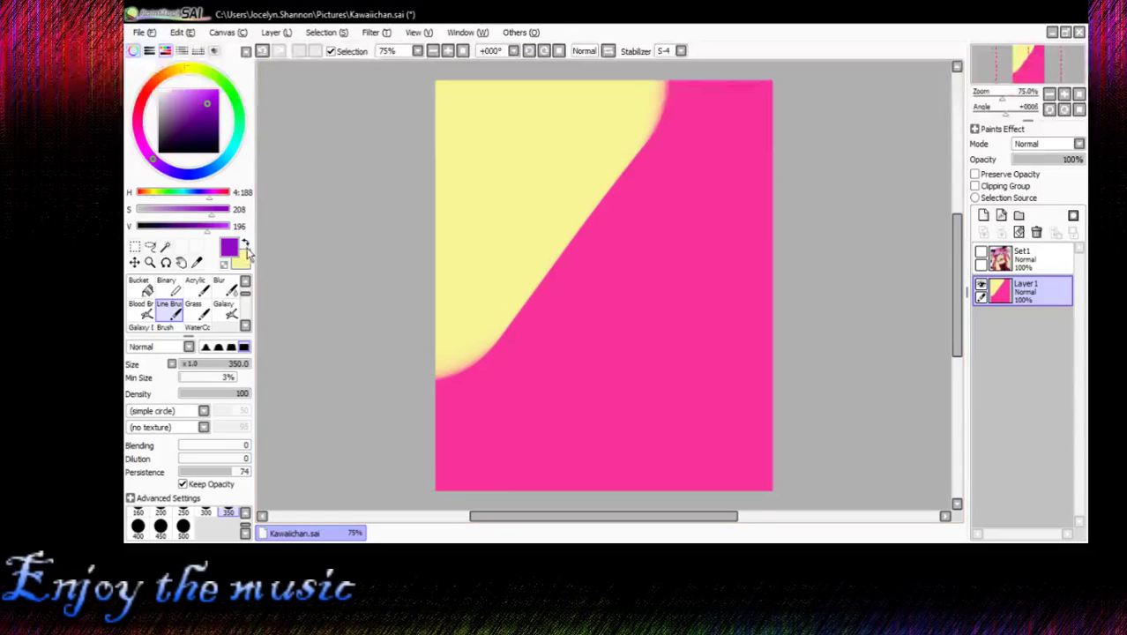
scroll(228, 516, up, 1)
click(228, 512)
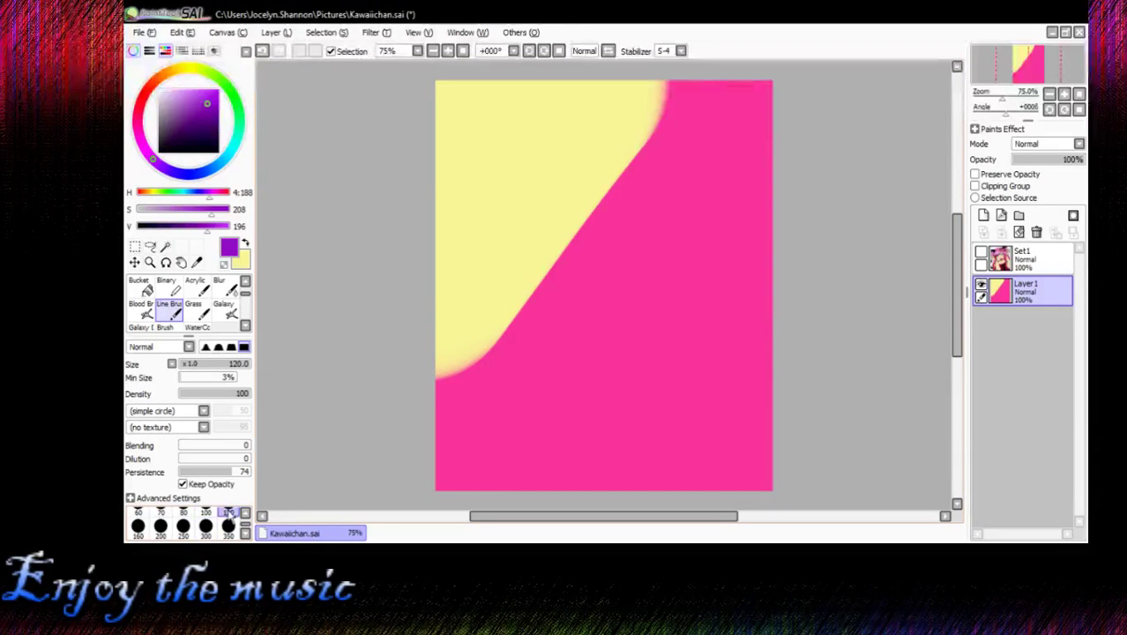
mouse_move(797, 327)
mouse_down()
mouse_move(662, 517)
mouse_move(745, 447)
mouse_move(724, 505)
mouse_move(794, 436)
mouse_up()
mouse_move(821, 282)
mouse_down()
mouse_move(643, 419)
mouse_move(586, 516)
mouse_up()
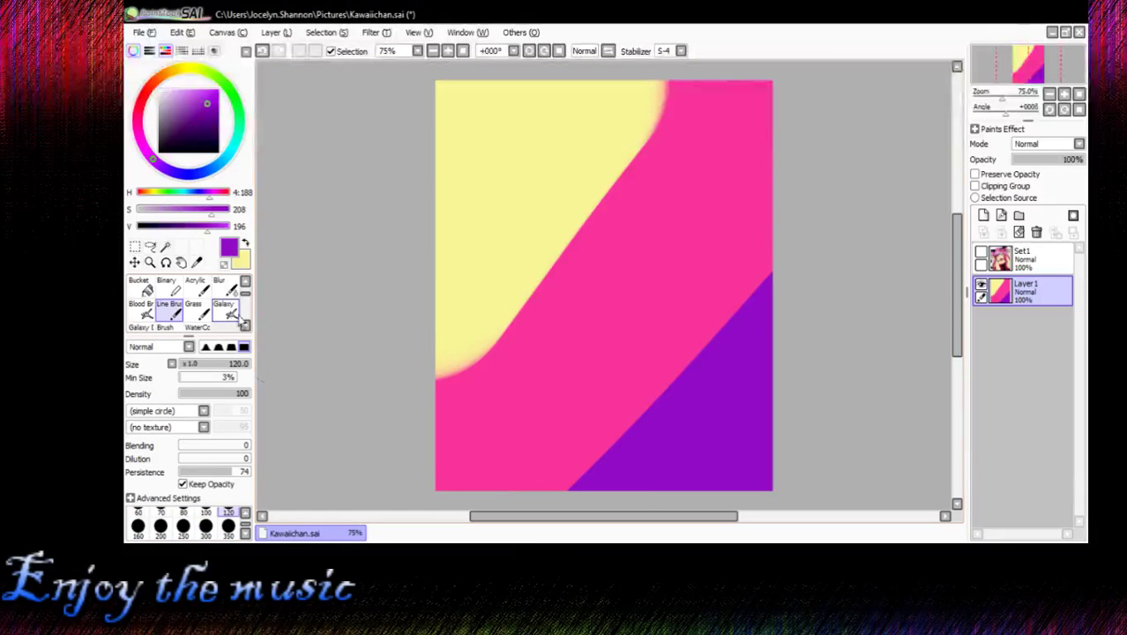
Try texturing the purple and yellow areas with the Blood brush at size 350 in Multiply mode, and undo both attempts.
click(231, 290)
click(141, 310)
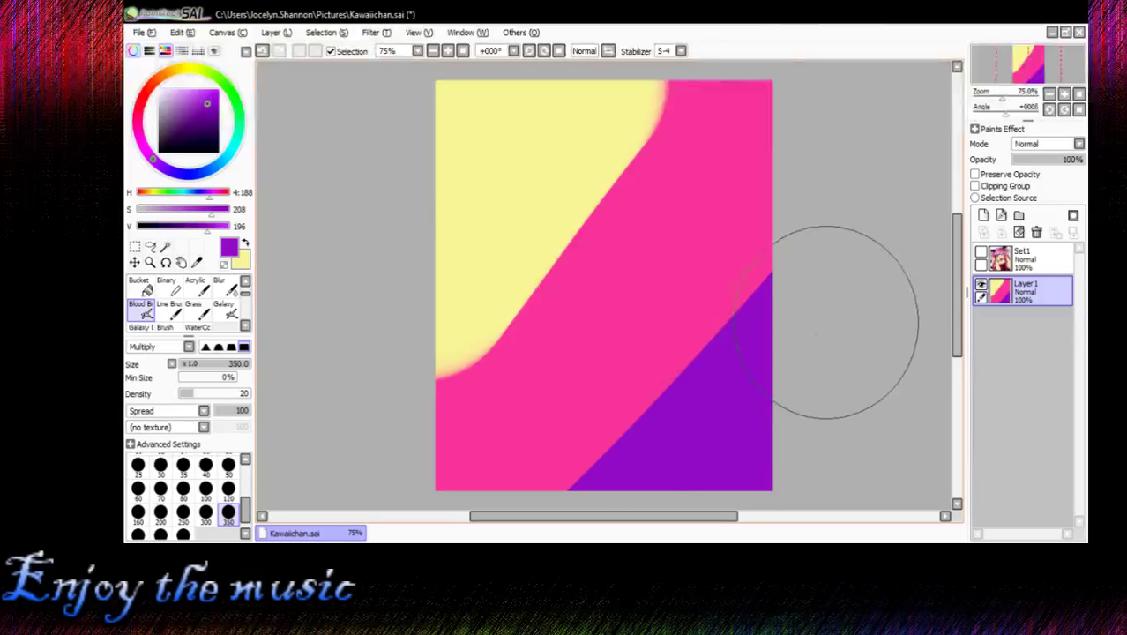
mouse_move(823, 322)
mouse_down()
mouse_move(707, 433)
mouse_move(585, 512)
mouse_move(801, 359)
mouse_move(652, 484)
mouse_move(799, 332)
mouse_move(600, 514)
mouse_up()
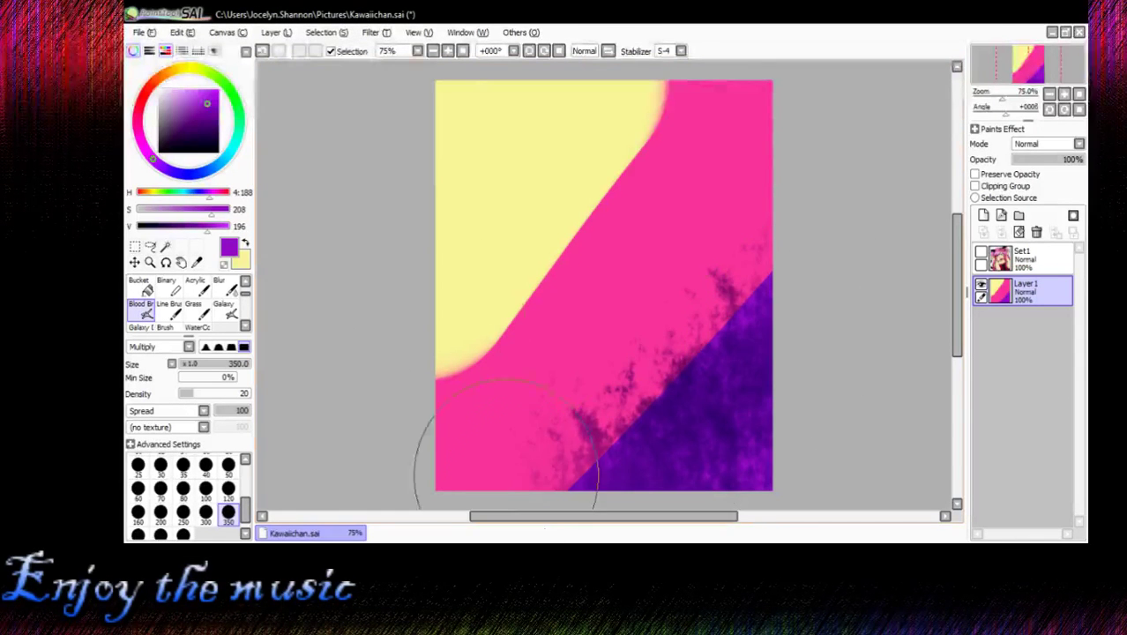
click(247, 244)
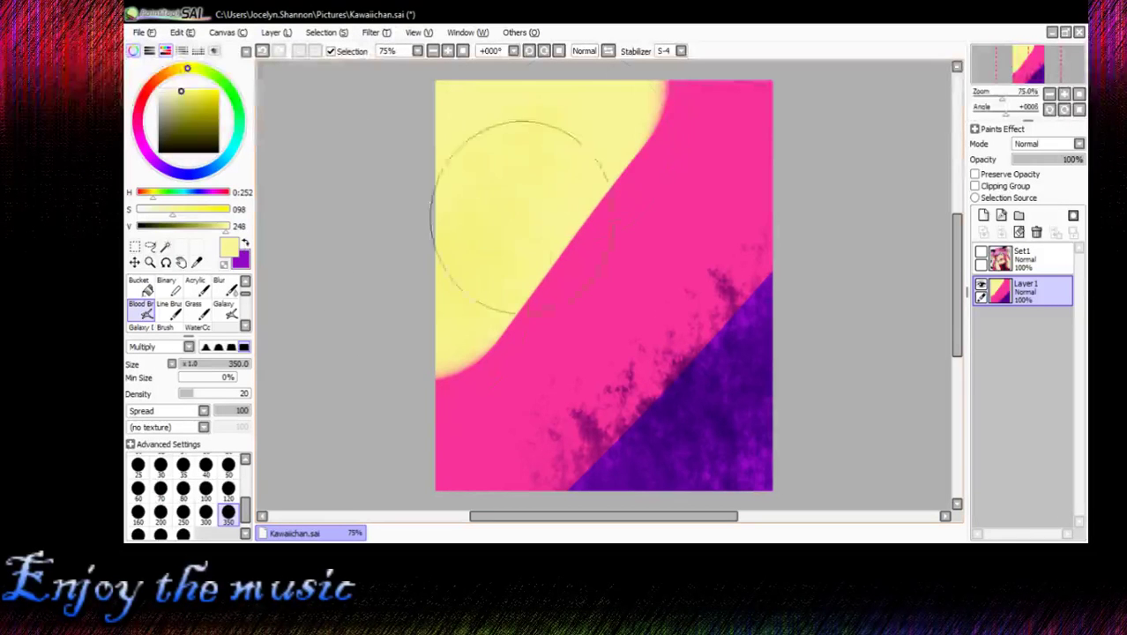
mouse_move(522, 217)
mouse_down()
mouse_move(389, 325)
mouse_move(457, 269)
mouse_move(561, 148)
mouse_move(411, 314)
mouse_move(576, 173)
mouse_move(481, 323)
mouse_up()
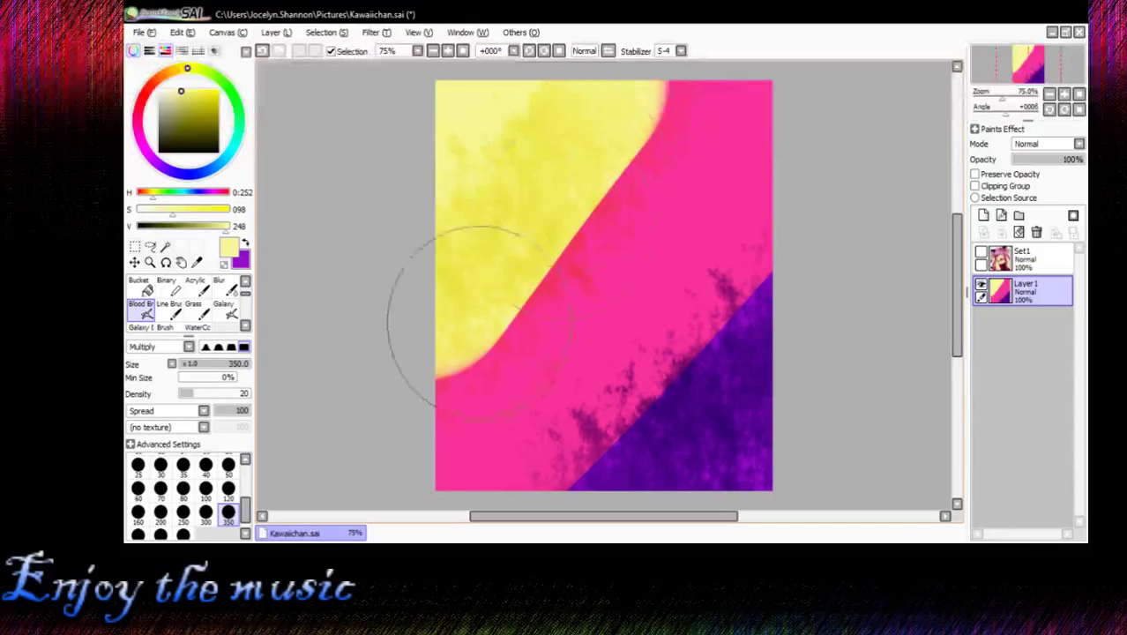
click(264, 50)
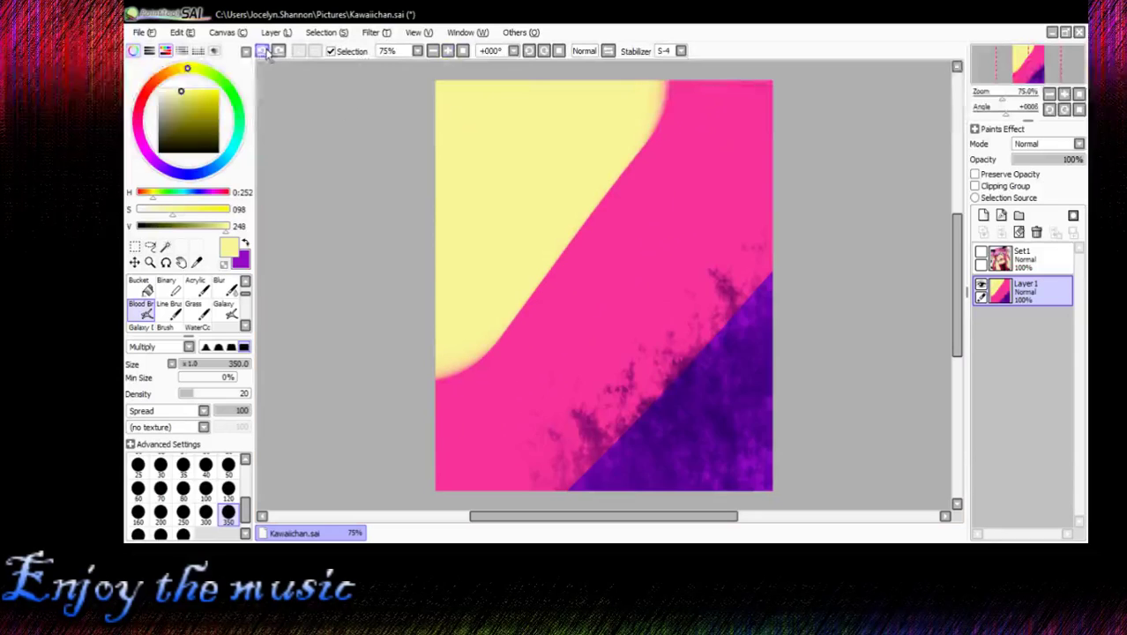
click(266, 51)
Try blending the lower yellow and pink border with the WaterColor brush at size 58, and undo it.
click(165, 327)
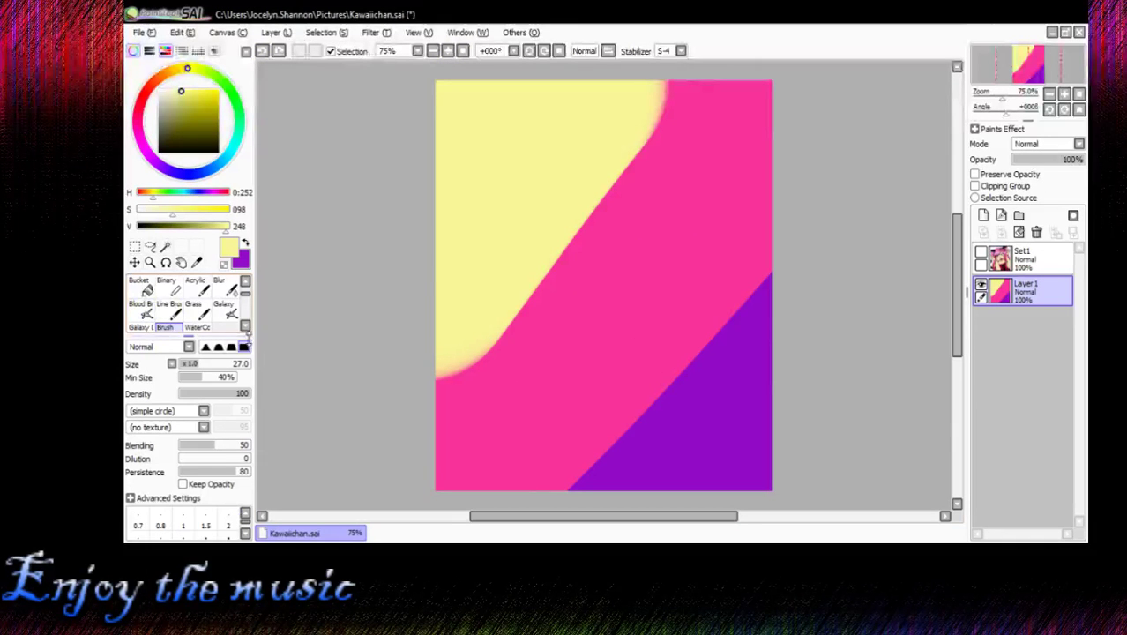
click(245, 326)
click(197, 308)
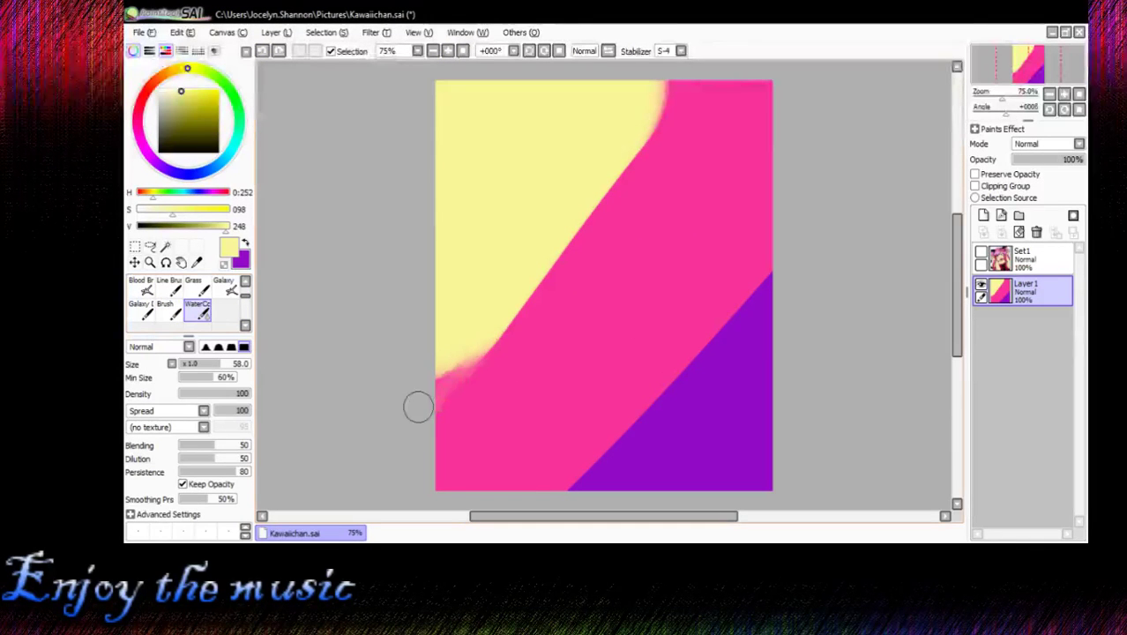
mouse_move(418, 402)
mouse_down()
mouse_move(510, 311)
mouse_move(437, 380)
mouse_up()
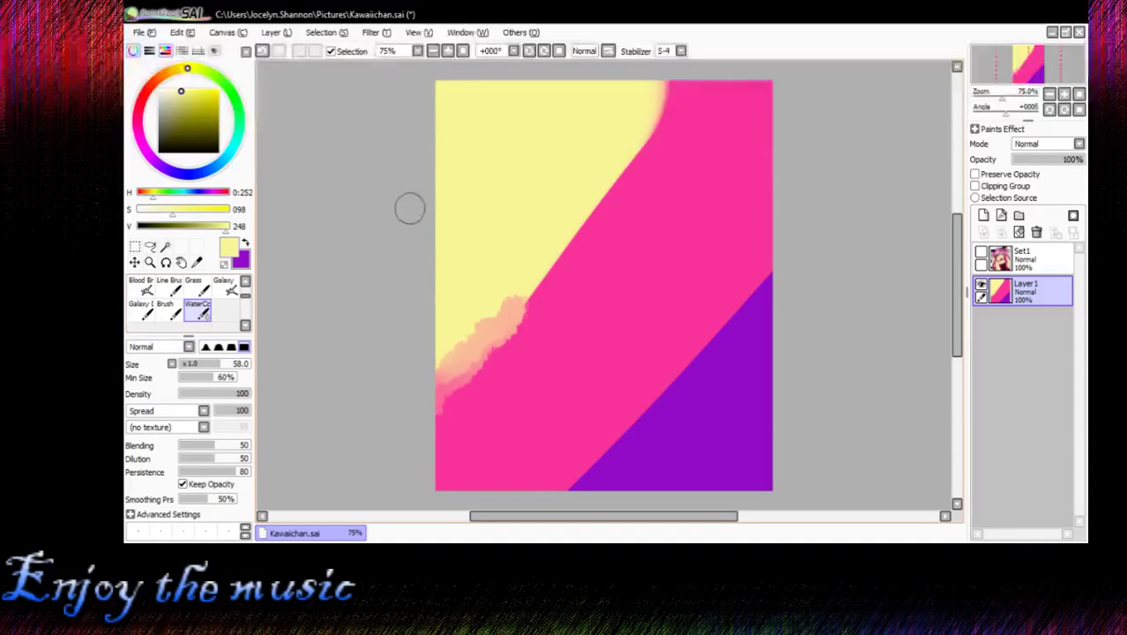
click(263, 51)
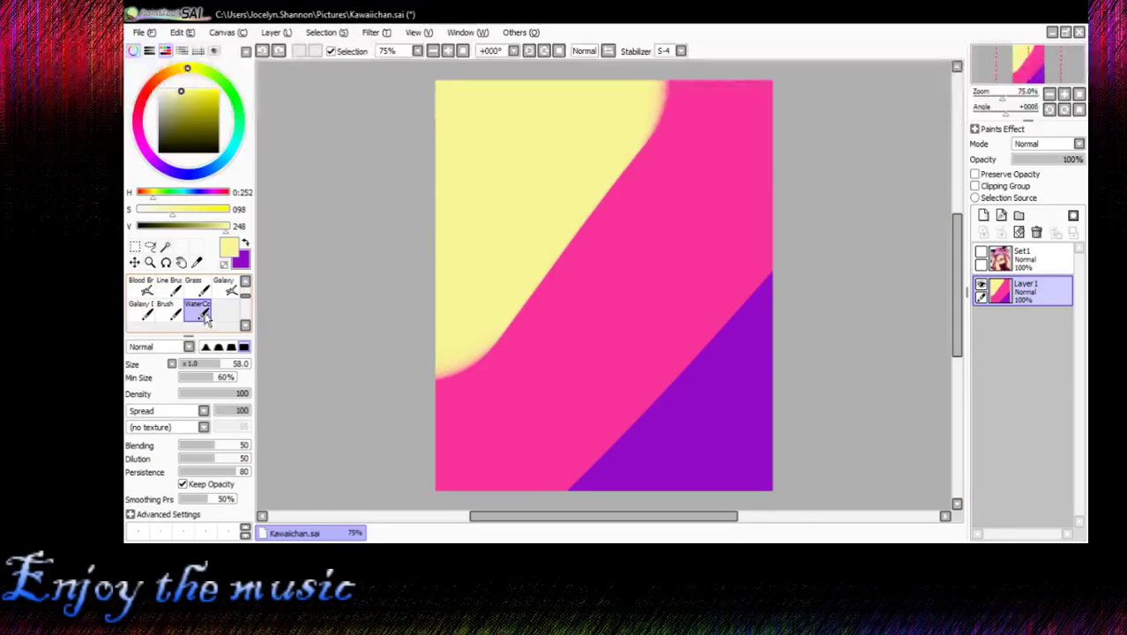
Try a curved pale yellow stroke across the pink area with the Grass brush at size 24, and undo it.
click(198, 290)
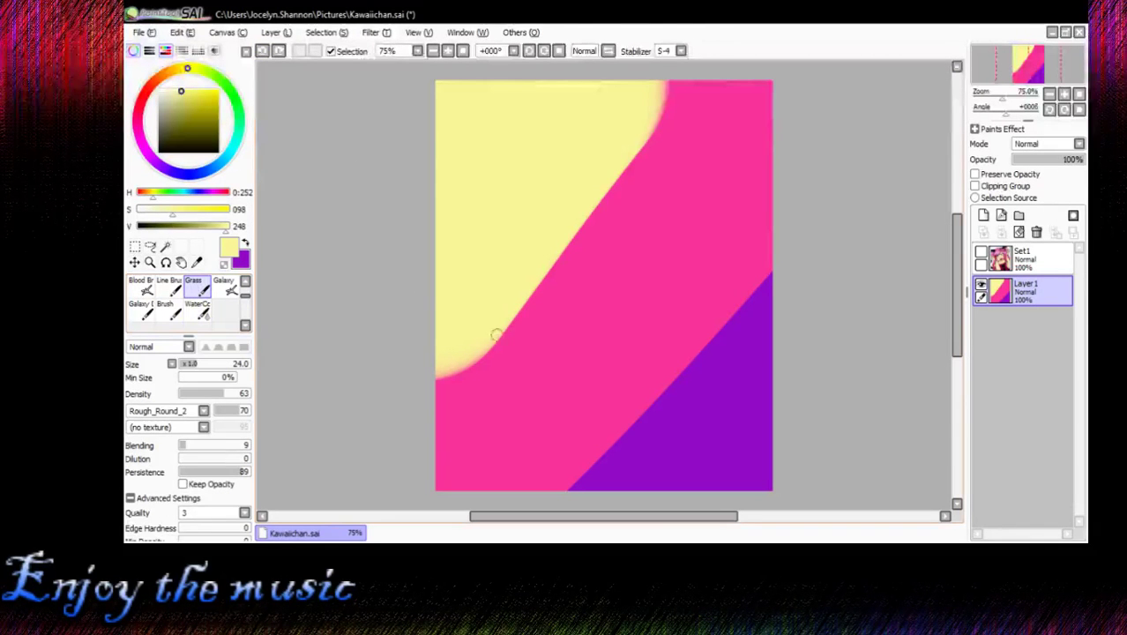
drag(554, 282, 459, 456)
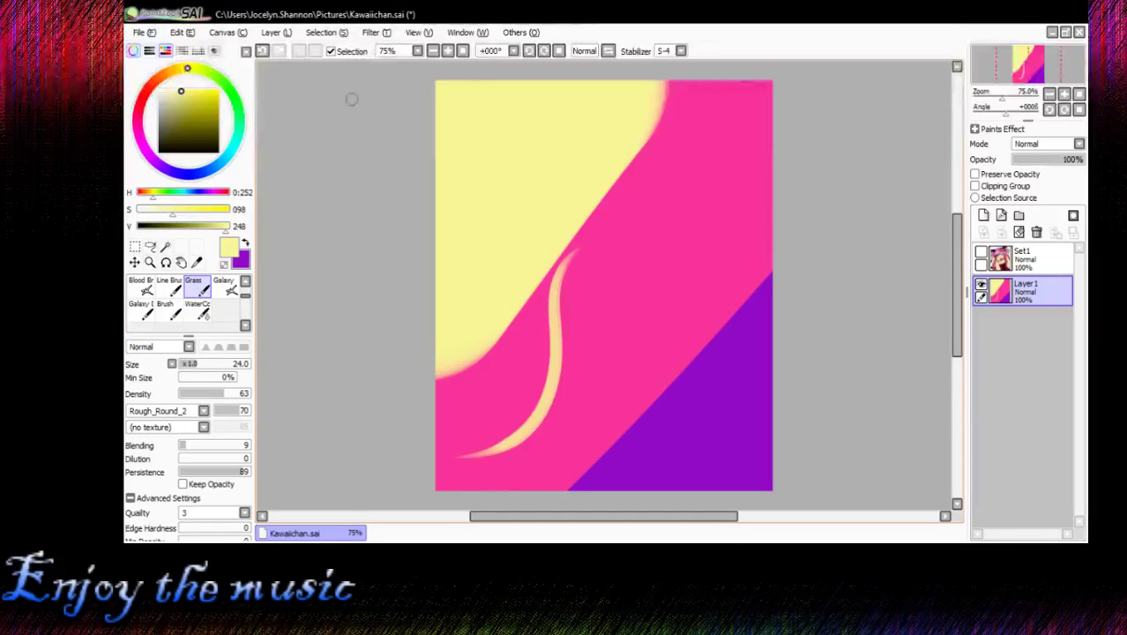
click(263, 52)
Try blending the yellow and pink border with the Blur brush at size 350 and the Dirt 08 texture, and undo the strokes.
scroll(212, 291, up, 1)
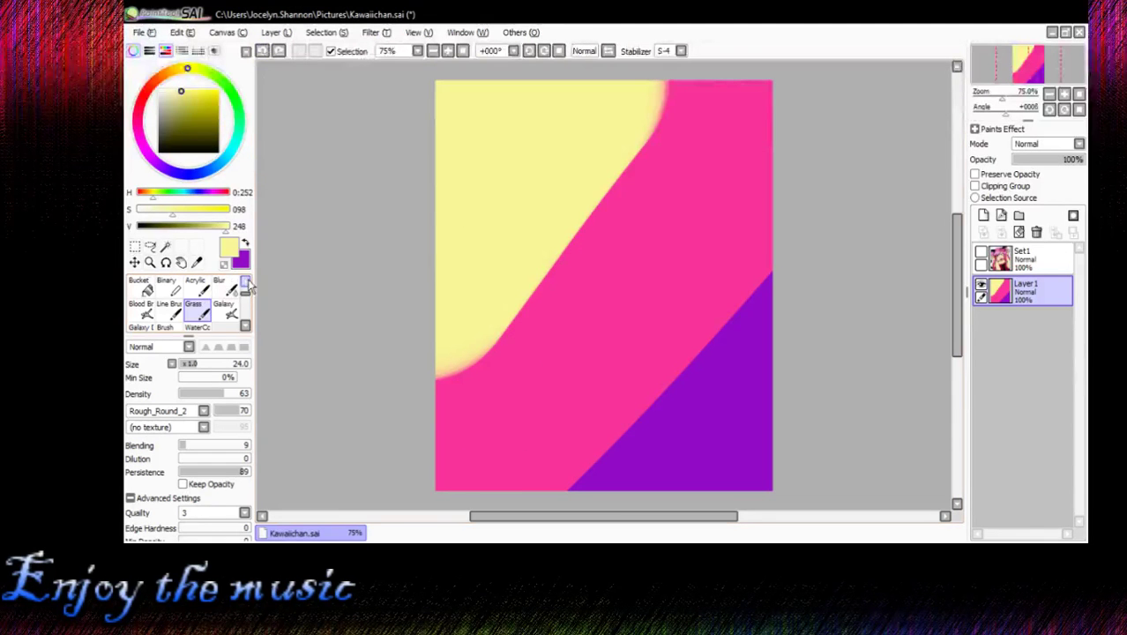
click(231, 290)
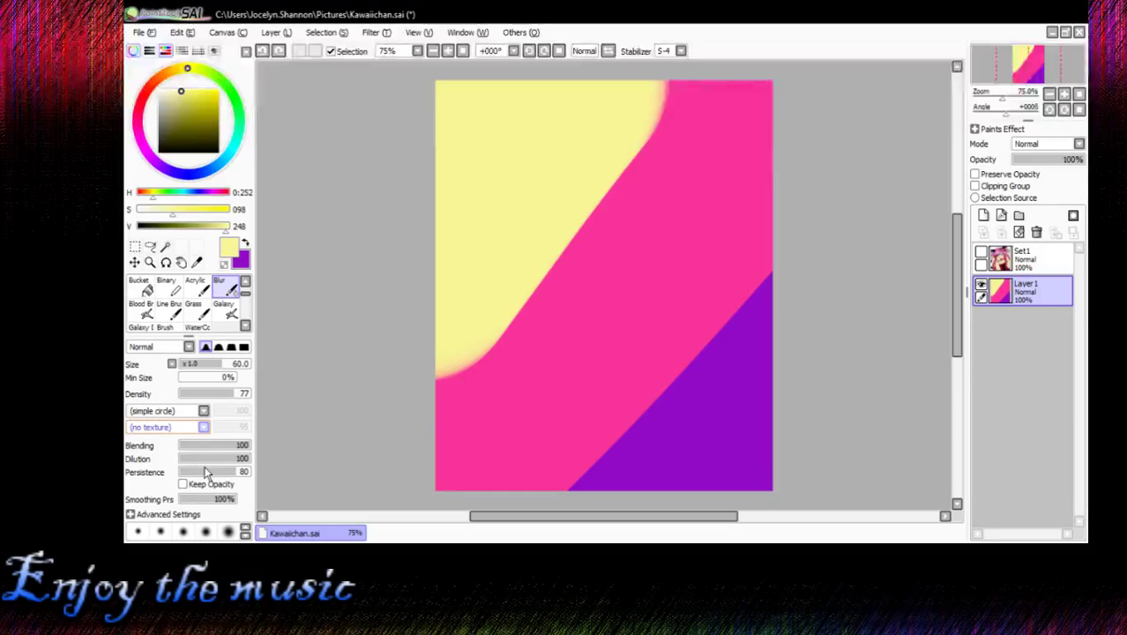
click(181, 461)
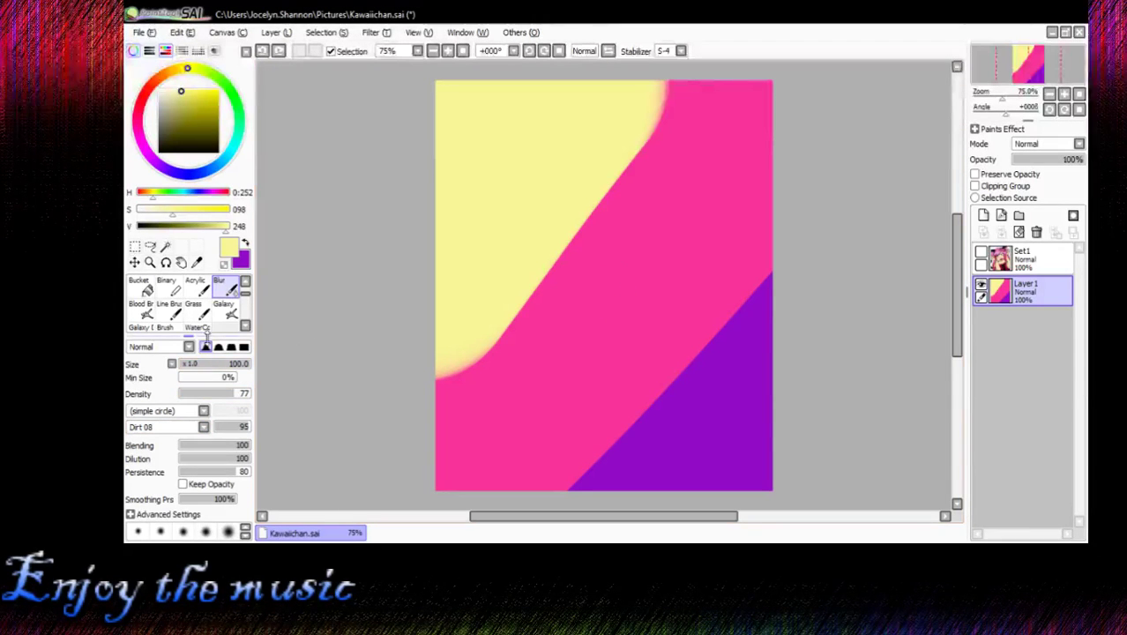
drag(195, 336, 216, 289)
click(246, 534)
click(228, 514)
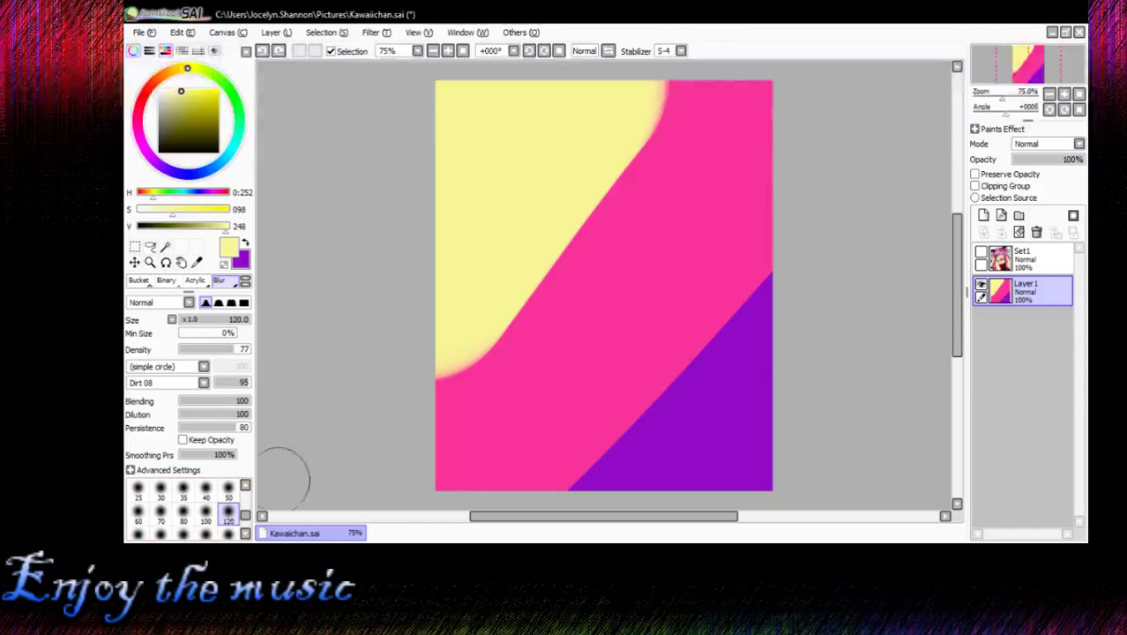
click(230, 533)
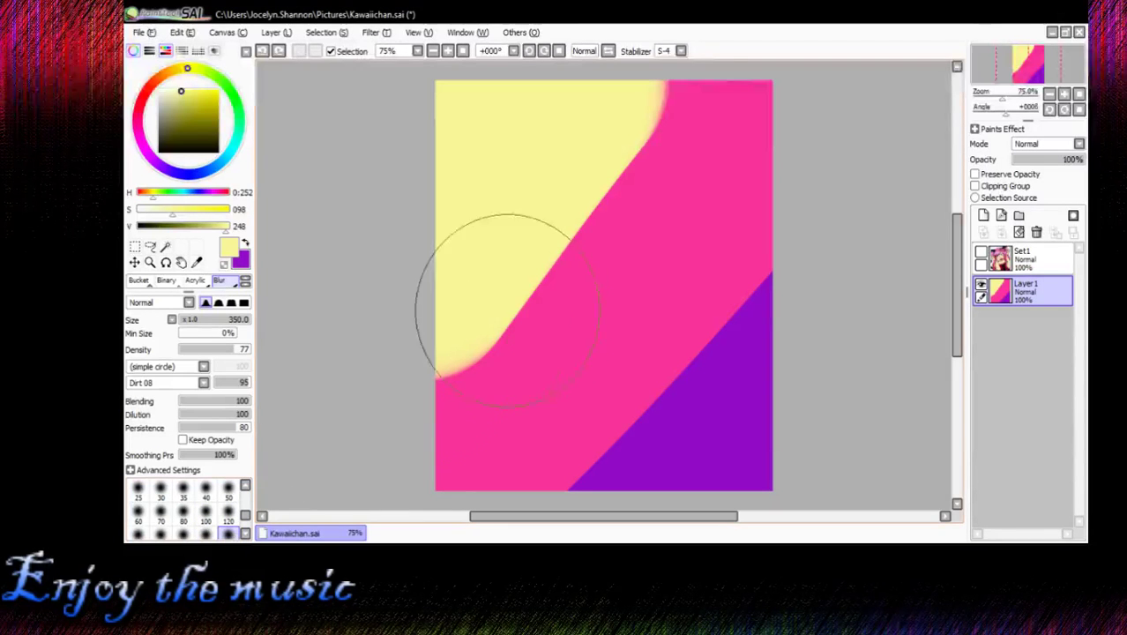
mouse_move(478, 334)
mouse_down()
mouse_move(410, 412)
mouse_move(638, 163)
mouse_move(503, 328)
mouse_move(656, 149)
mouse_move(464, 363)
mouse_move(619, 181)
mouse_move(455, 339)
mouse_up()
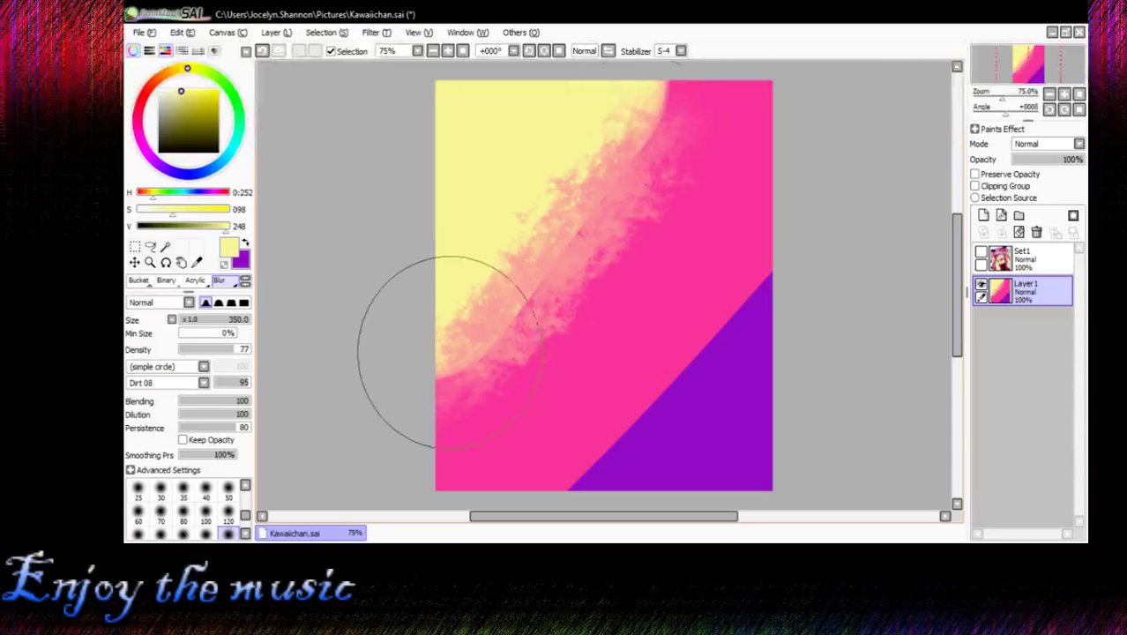
mouse_move(435, 377)
mouse_down()
mouse_move(604, 264)
mouse_move(478, 383)
mouse_move(546, 290)
mouse_move(447, 393)
mouse_move(587, 234)
mouse_move(448, 385)
mouse_move(532, 293)
mouse_move(497, 336)
mouse_move(551, 303)
mouse_move(634, 181)
mouse_move(569, 257)
mouse_move(685, 95)
mouse_move(586, 230)
mouse_move(678, 97)
mouse_move(546, 316)
mouse_move(598, 253)
mouse_move(553, 323)
mouse_move(674, 116)
mouse_move(580, 239)
mouse_move(633, 127)
mouse_move(489, 292)
mouse_move(578, 155)
mouse_move(434, 282)
mouse_move(508, 166)
mouse_move(443, 314)
mouse_move(607, 122)
mouse_move(507, 311)
mouse_move(655, 148)
mouse_move(448, 448)
mouse_move(580, 320)
mouse_move(585, 298)
mouse_move(494, 396)
mouse_move(708, 73)
mouse_move(585, 237)
mouse_move(553, 225)
mouse_up()
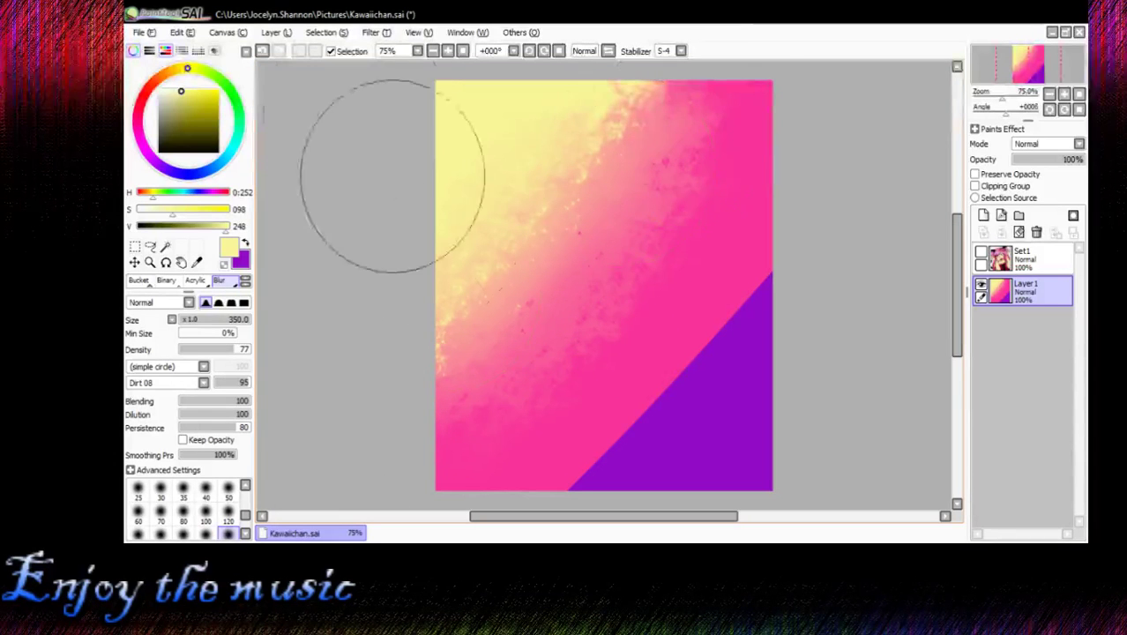
click(263, 51)
click(263, 51)
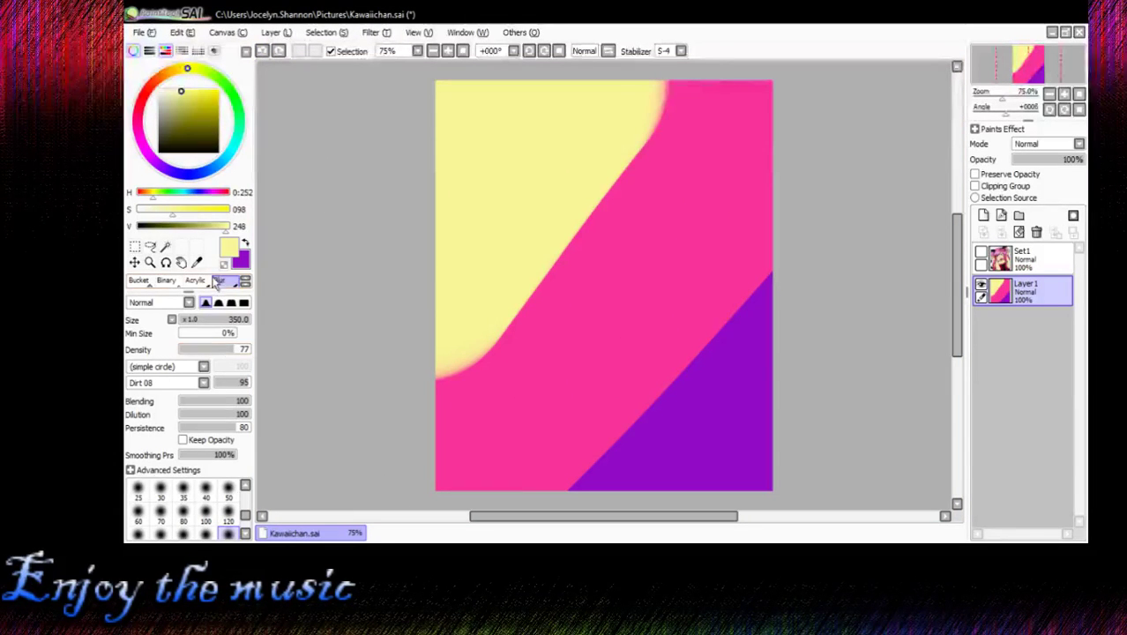
Remove the Blur brush's texture and blend the yellow, pink and purple areas into a smooth gradient at size 350.
click(228, 514)
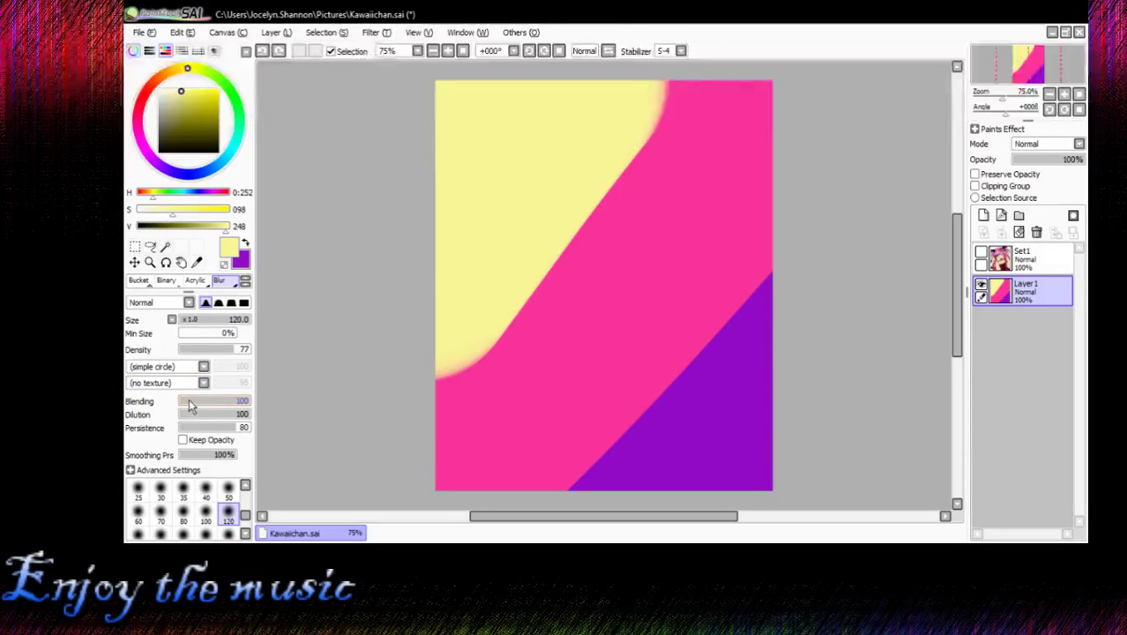
click(229, 533)
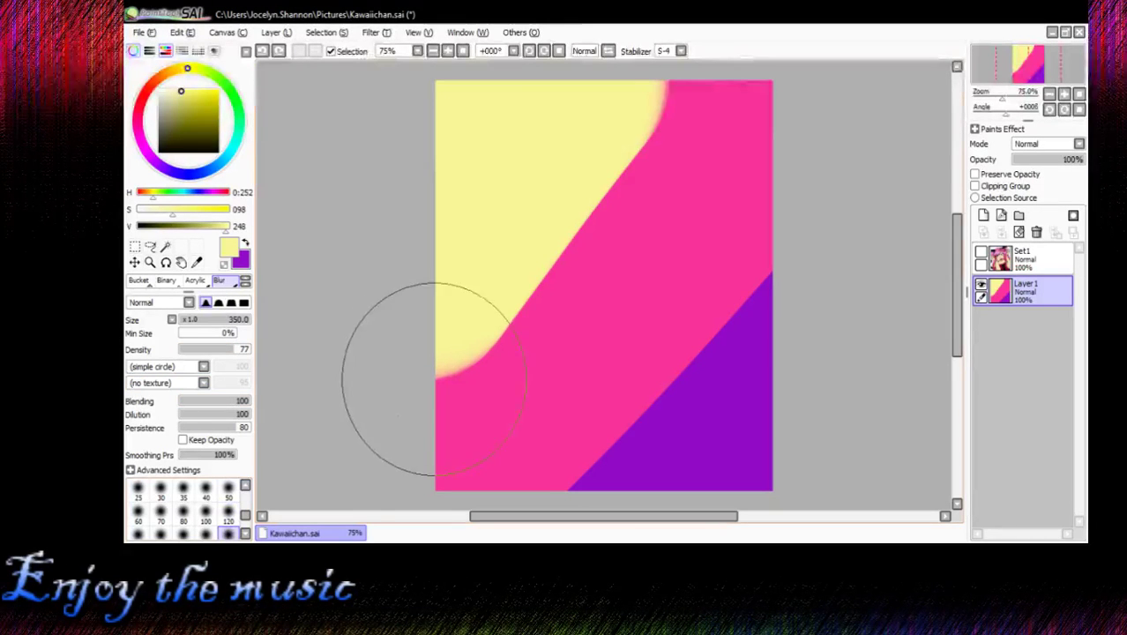
mouse_move(432, 372)
mouse_down()
mouse_move(605, 228)
mouse_move(710, 92)
mouse_move(472, 345)
mouse_move(690, 85)
mouse_move(502, 324)
mouse_move(664, 94)
mouse_move(724, 244)
mouse_move(719, 304)
mouse_move(775, 240)
mouse_move(599, 448)
mouse_move(806, 263)
mouse_move(638, 425)
mouse_move(598, 426)
mouse_up()
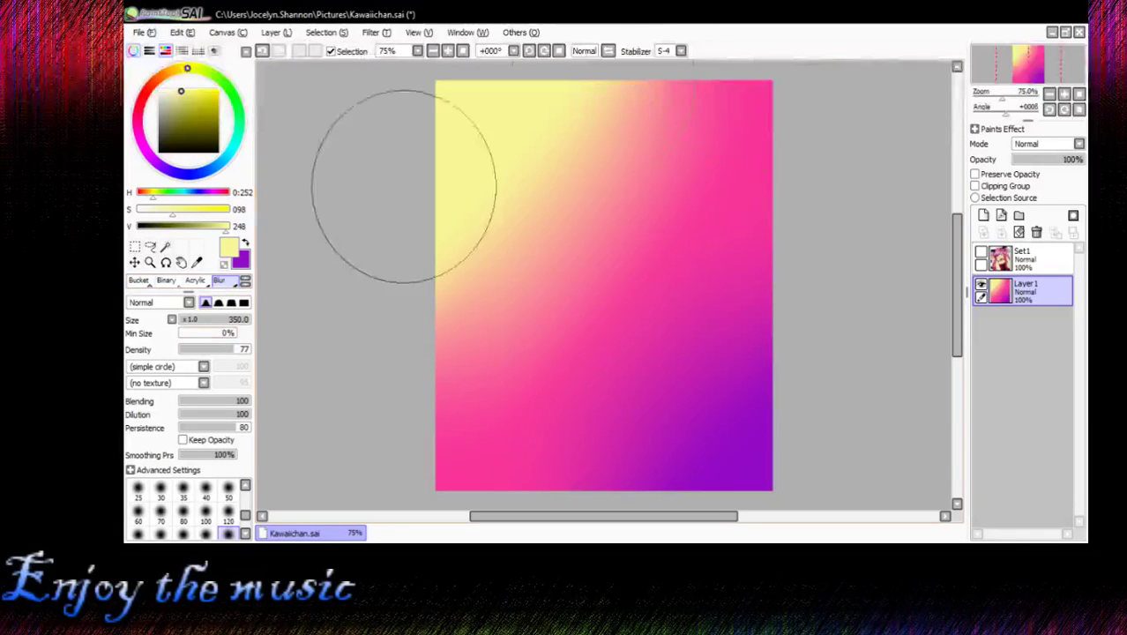
Add a new layer above the gradient background and set up the Acrylic brush with black as the colour.
click(983, 216)
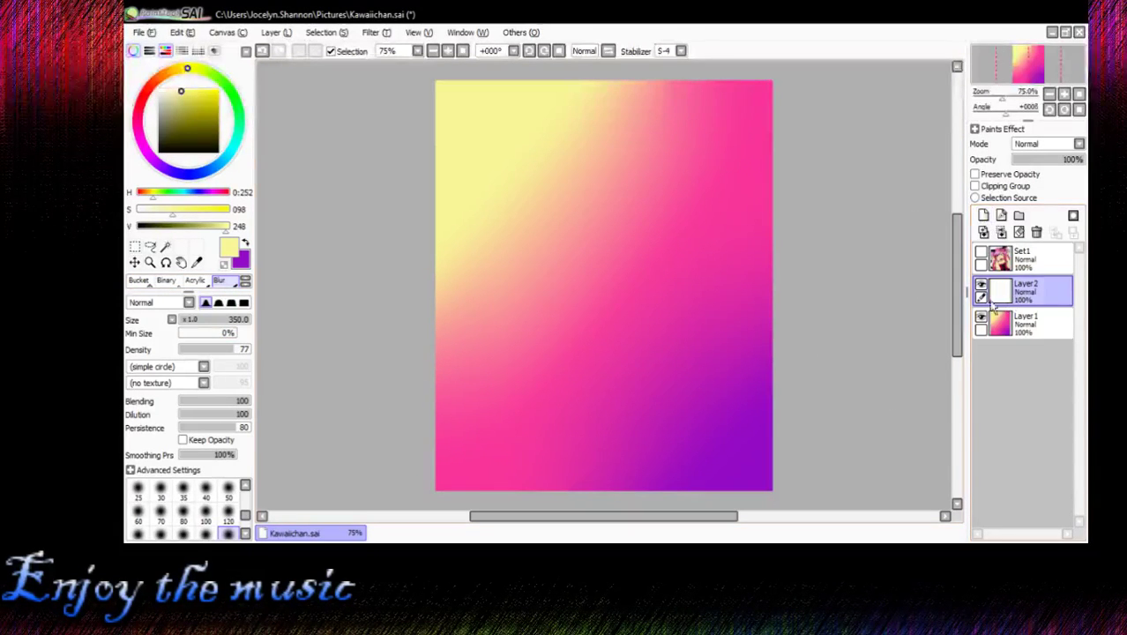
drag(193, 290, 205, 358)
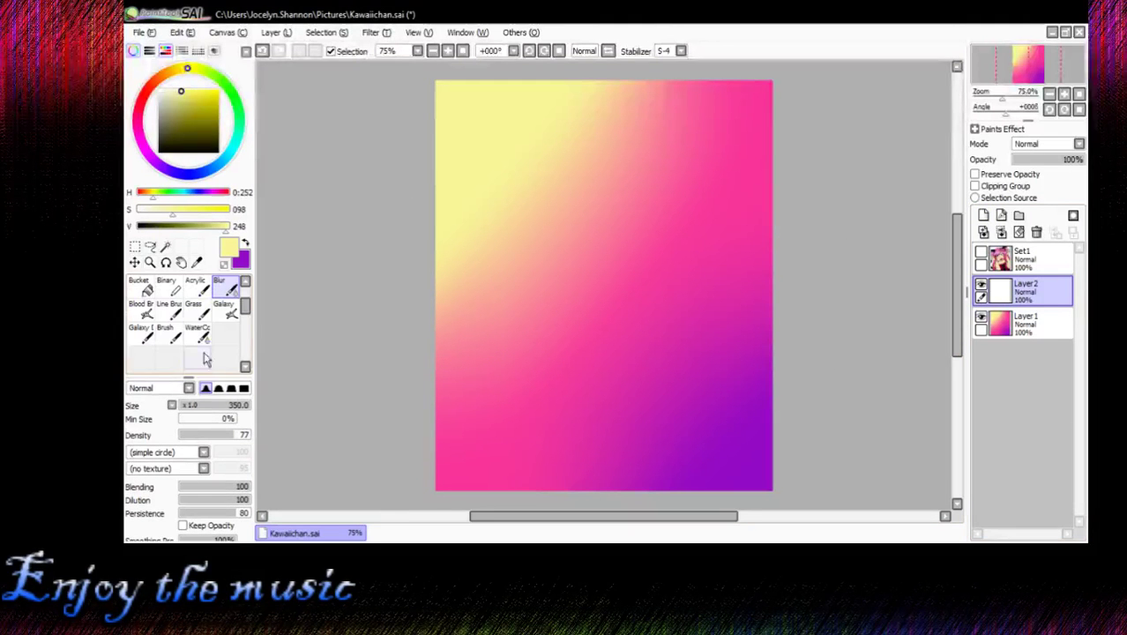
drag(246, 304, 246, 305)
click(201, 310)
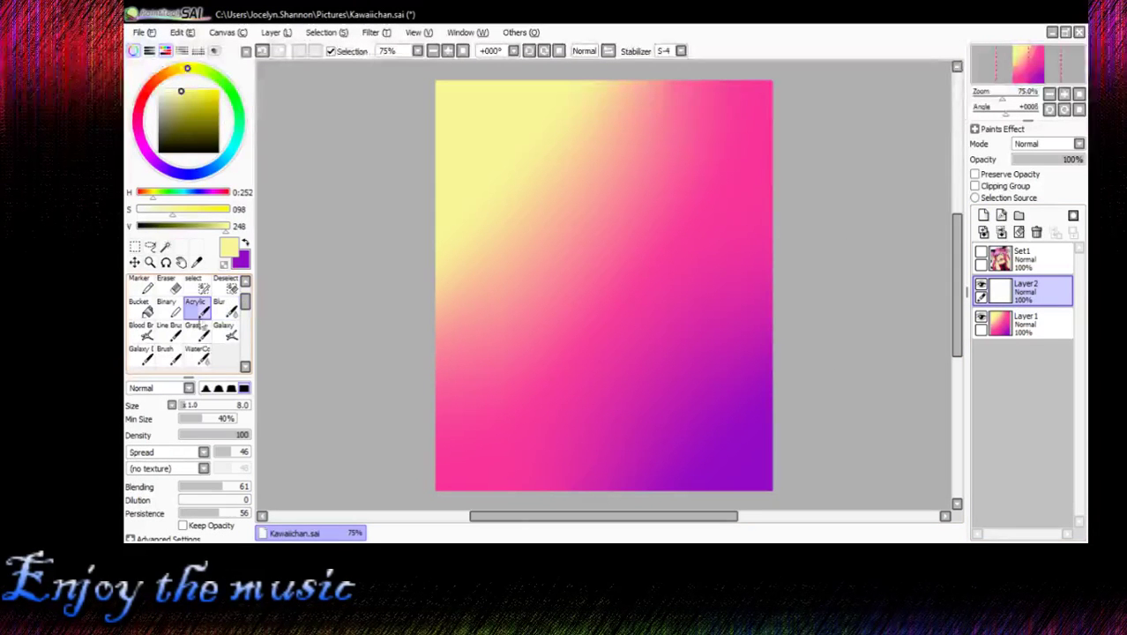
drag(173, 226, 134, 228)
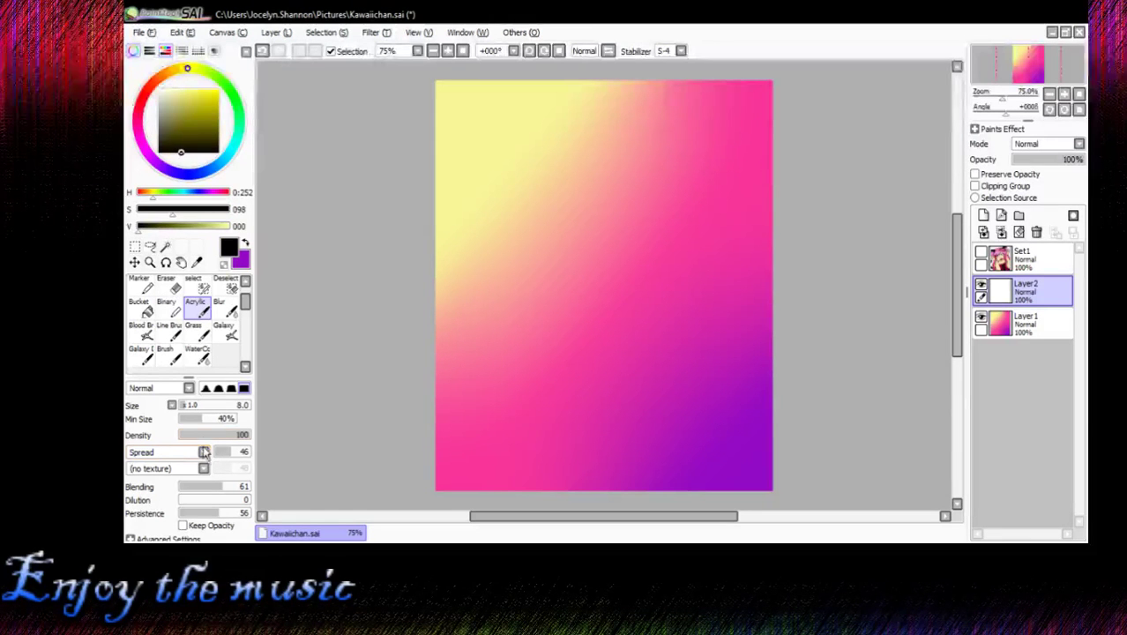
Draw black spiral vines at size 8 from the canvas's upper-left edge, lower-left corner and upper-right edge, undoing the first trial curve.
mouse_move(432, 240)
mouse_down()
mouse_move(472, 258)
mouse_move(623, 213)
mouse_up()
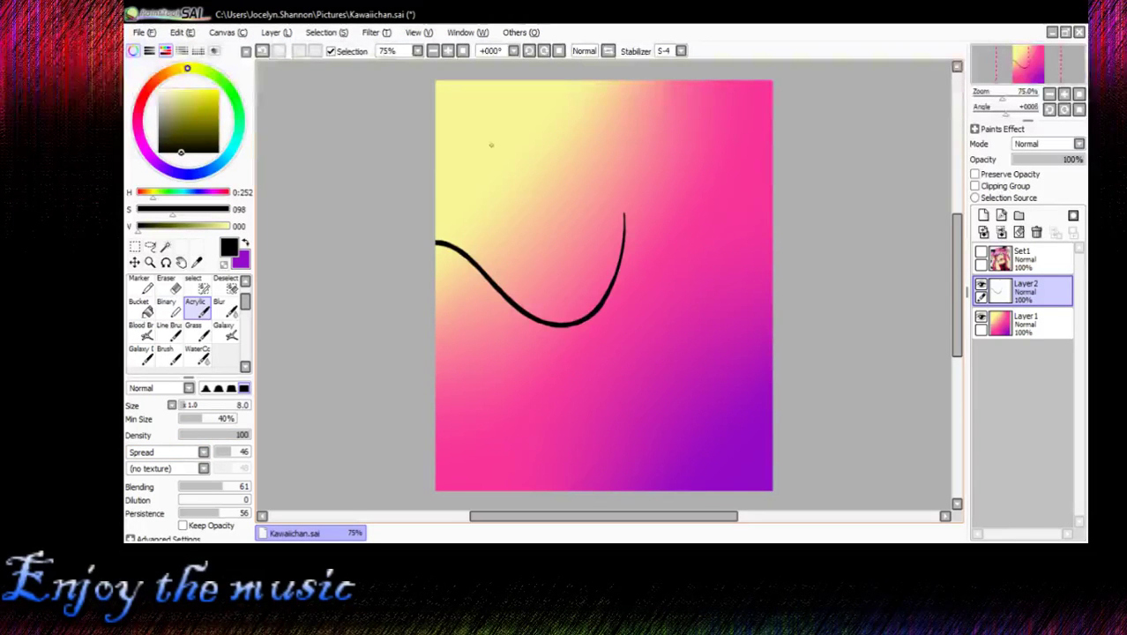
key(ctrl+z)
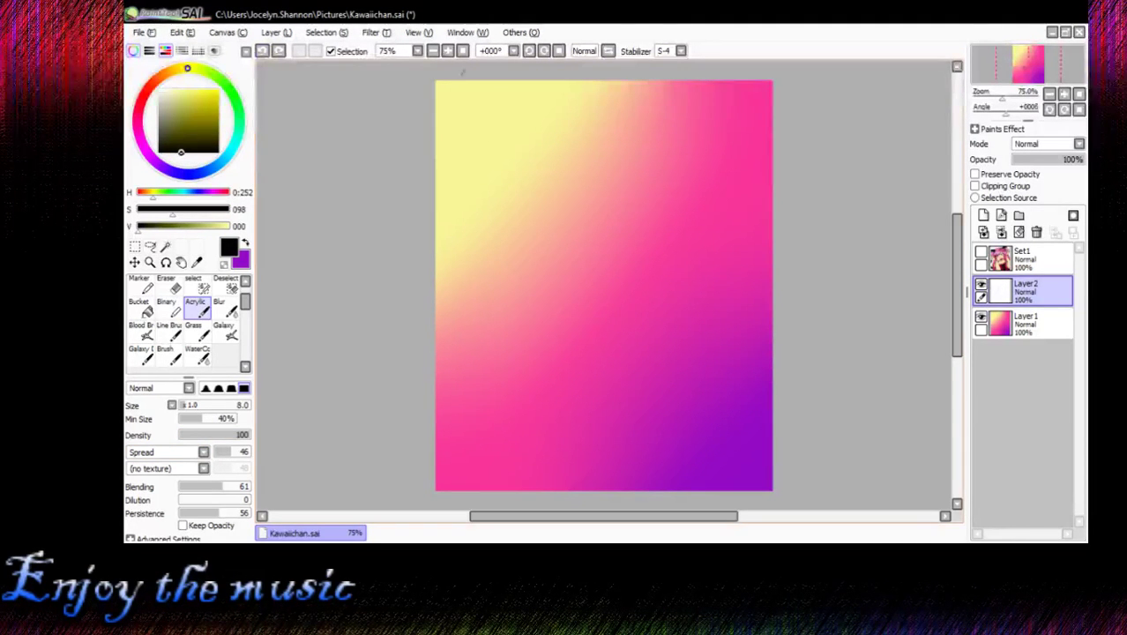
mouse_move(465, 69)
mouse_down()
mouse_move(519, 166)
mouse_move(463, 196)
mouse_move(467, 169)
mouse_up()
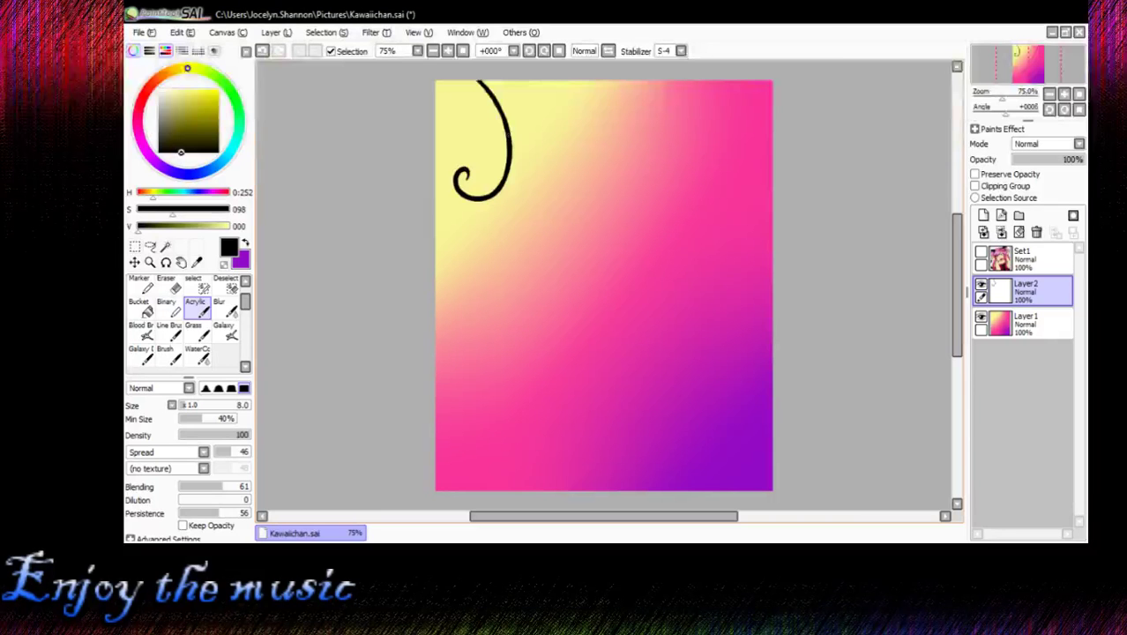
mouse_move(436, 499)
mouse_down()
mouse_move(445, 450)
mouse_move(572, 384)
mouse_move(604, 287)
mouse_move(535, 271)
mouse_move(564, 291)
mouse_up()
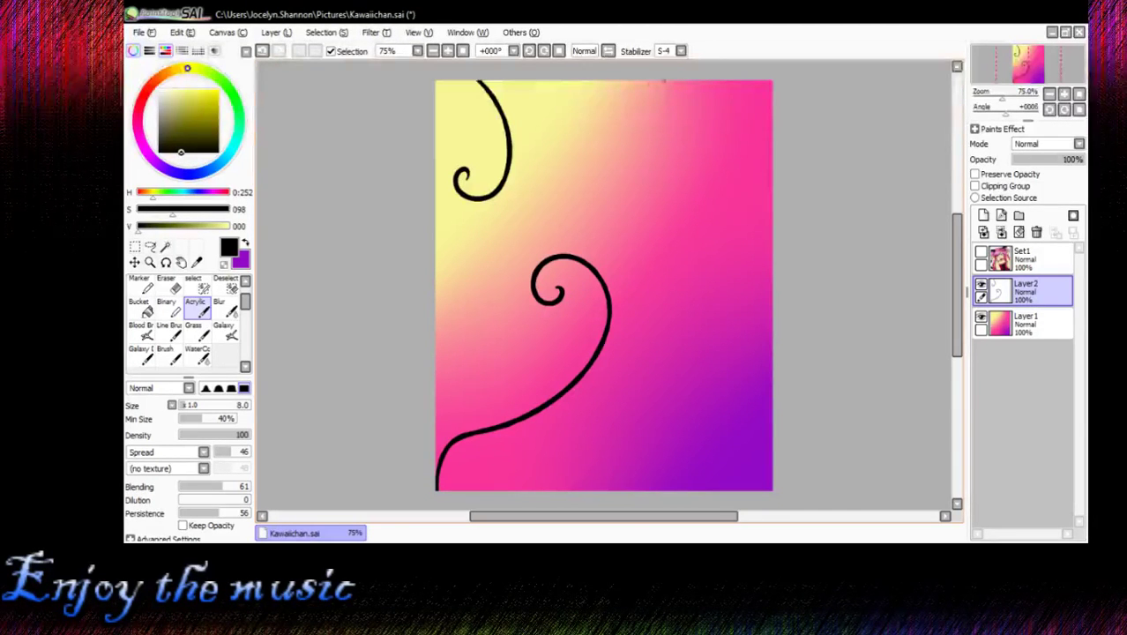
mouse_move(672, 76)
mouse_down()
mouse_move(652, 176)
mouse_move(733, 139)
mouse_move(717, 150)
mouse_up()
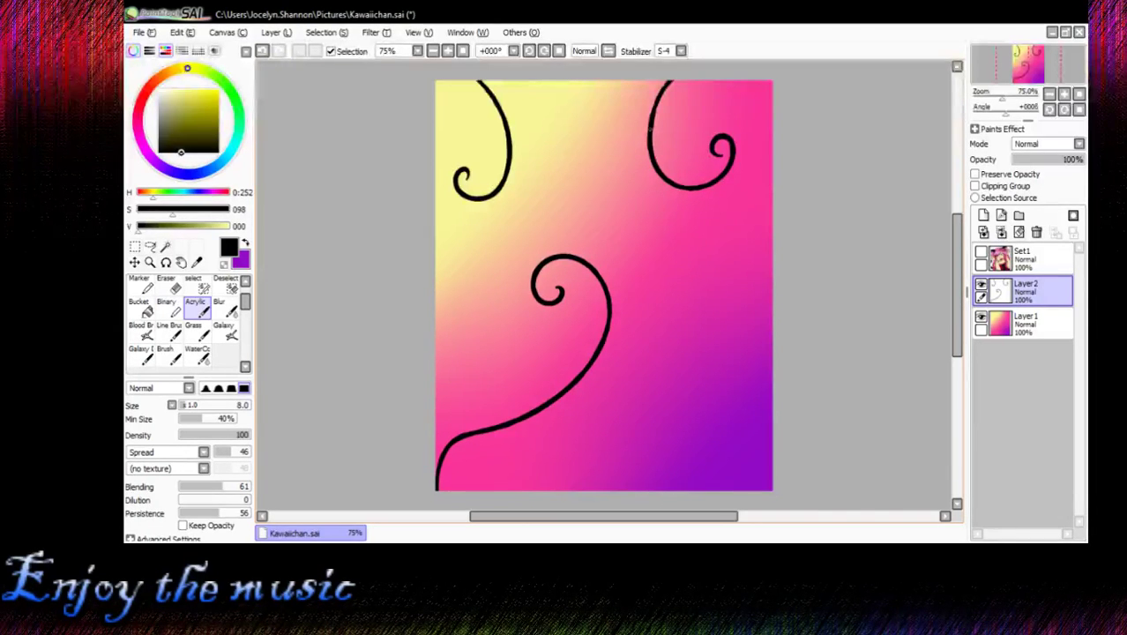
Add a curled branch hanging down from the upper-right vine, redoing it once, and a small curl off the upper-left vine.
mouse_move(649, 141)
mouse_down()
mouse_move(610, 222)
mouse_move(650, 223)
mouse_up()
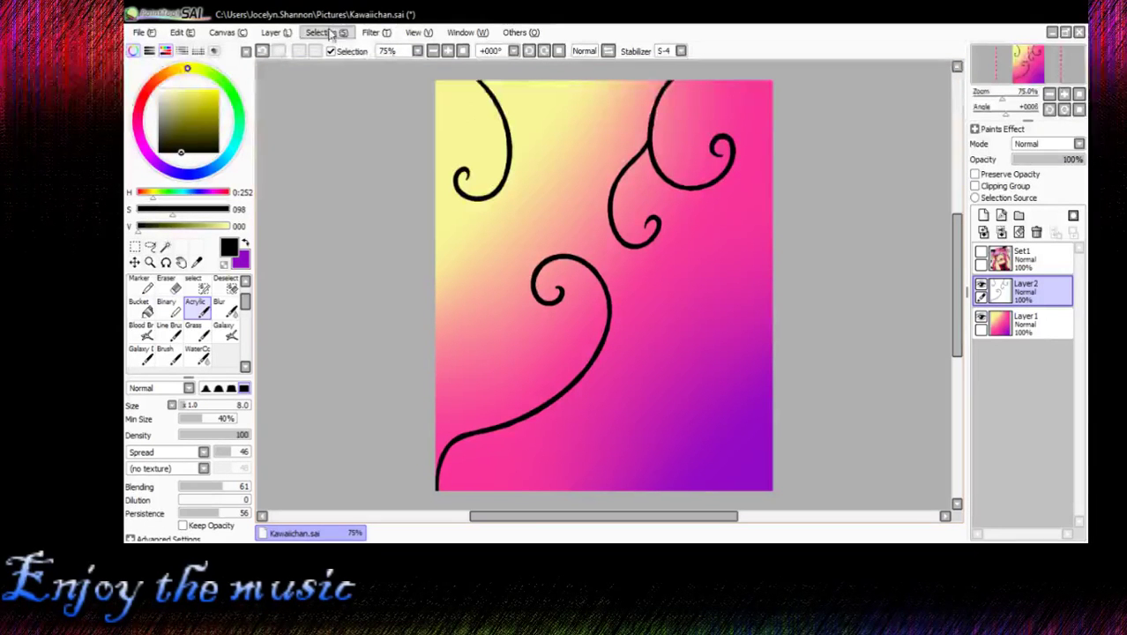
click(262, 50)
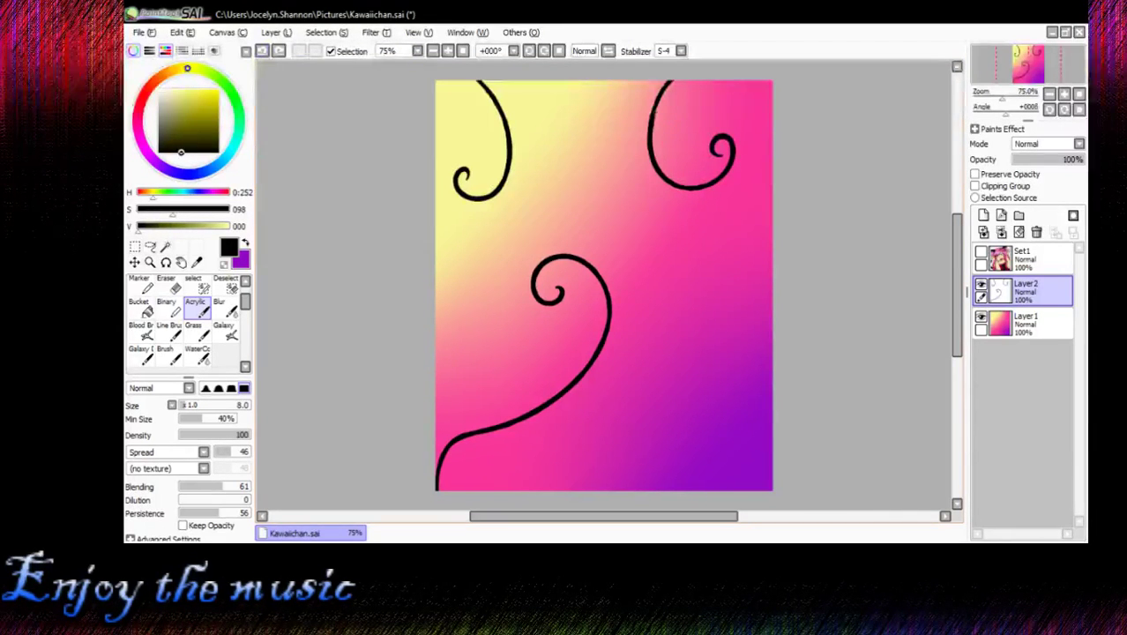
mouse_move(650, 134)
mouse_down()
mouse_move(660, 192)
mouse_move(628, 271)
mouse_move(628, 242)
mouse_up()
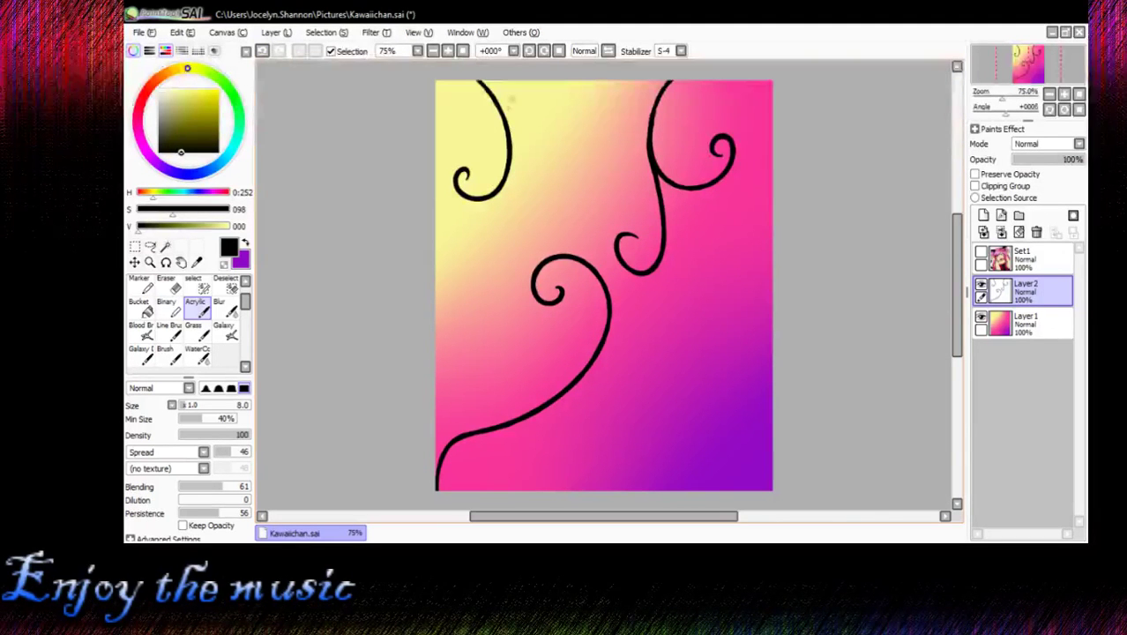
mouse_move(500, 107)
mouse_down()
mouse_move(520, 134)
mouse_move(538, 97)
mouse_move(541, 111)
mouse_up()
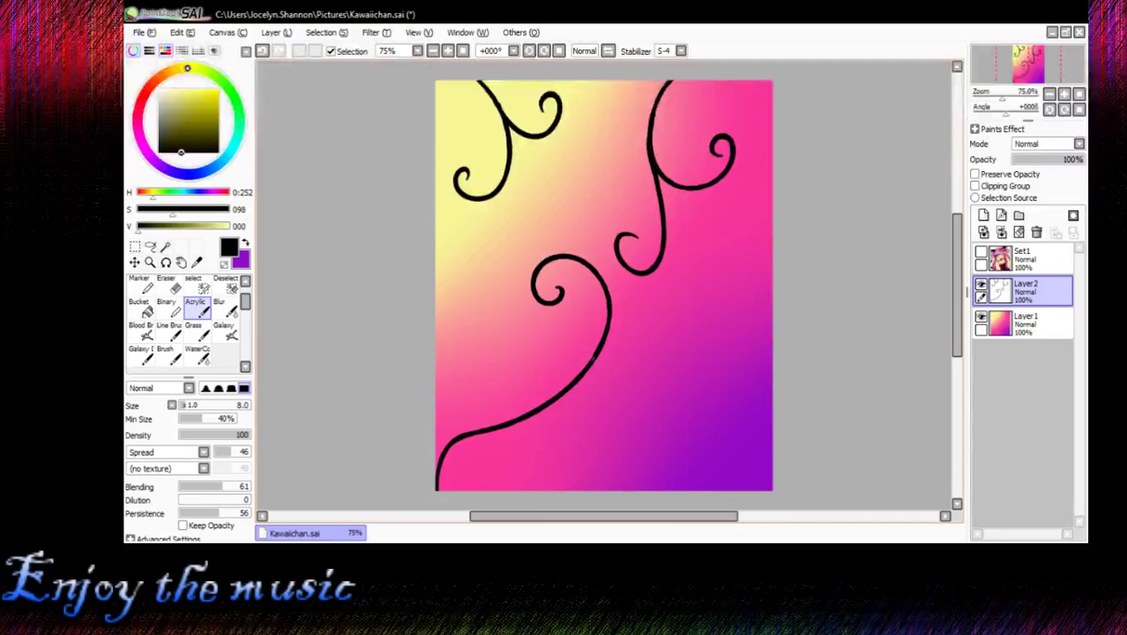
Branch three spirals off the large lower-left vine: toward the purple corner, above its base, and up to the right canvas edge.
mouse_move(590, 359)
mouse_down()
mouse_move(614, 342)
mouse_move(690, 341)
mouse_move(714, 418)
mouse_move(646, 447)
mouse_move(670, 425)
mouse_up()
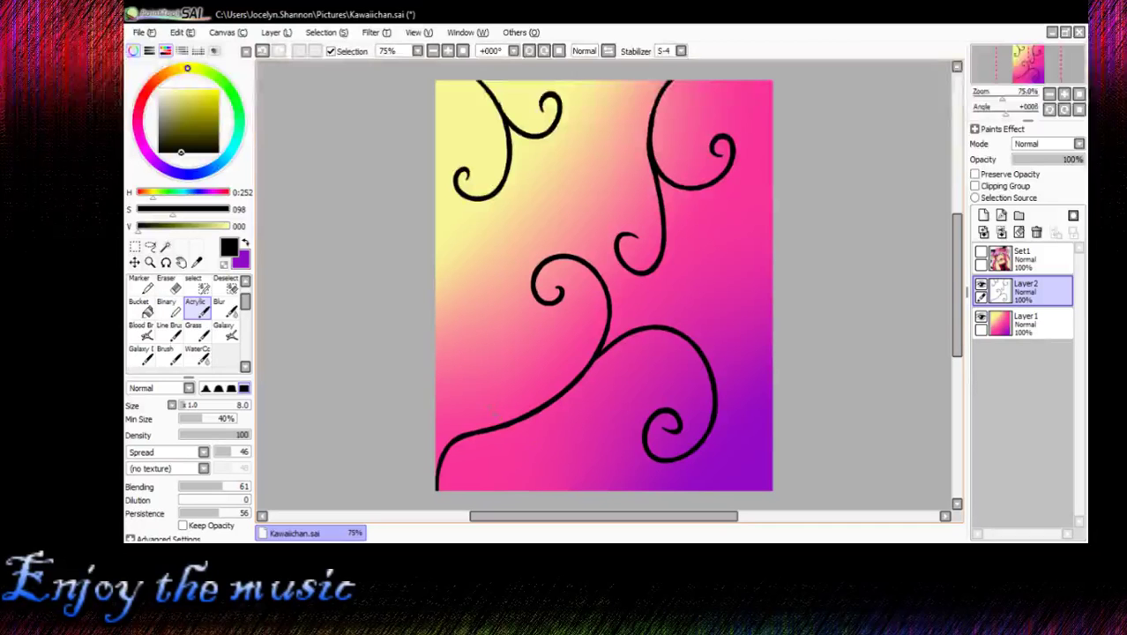
mouse_move(504, 425)
mouse_down()
mouse_move(517, 404)
mouse_move(471, 346)
mouse_move(470, 371)
mouse_up()
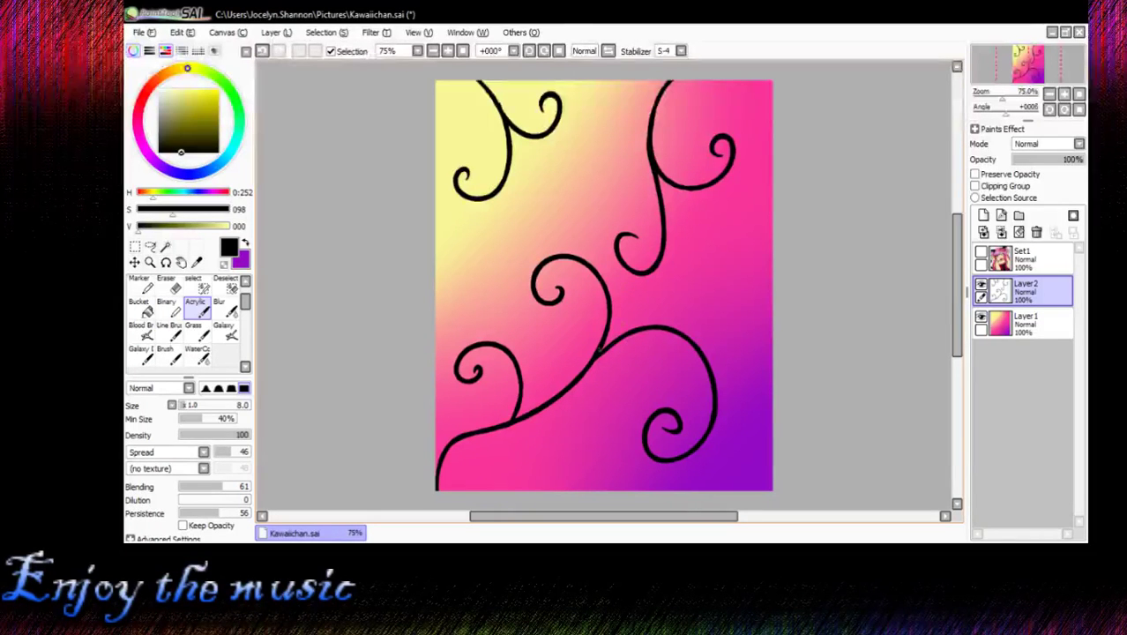
mouse_move(608, 324)
mouse_down()
mouse_move(749, 251)
mouse_move(733, 182)
mouse_move(745, 219)
mouse_move(737, 210)
mouse_up()
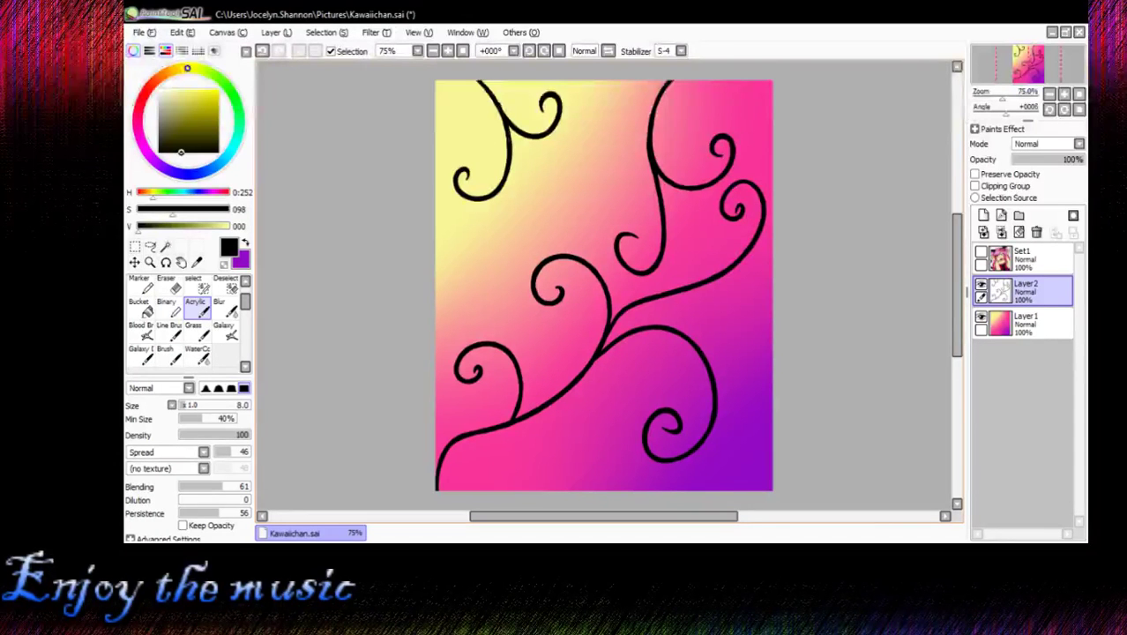
Add a second curled branch running down from the upper-left vine, undoing the first attempt and redrawing it.
mouse_move(508, 121)
mouse_down()
mouse_move(529, 162)
mouse_move(509, 231)
mouse_move(517, 217)
mouse_up()
key(ctrl+z)
mouse_move(507, 122)
mouse_down()
mouse_move(550, 229)
mouse_move(514, 247)
mouse_move(540, 223)
mouse_up()
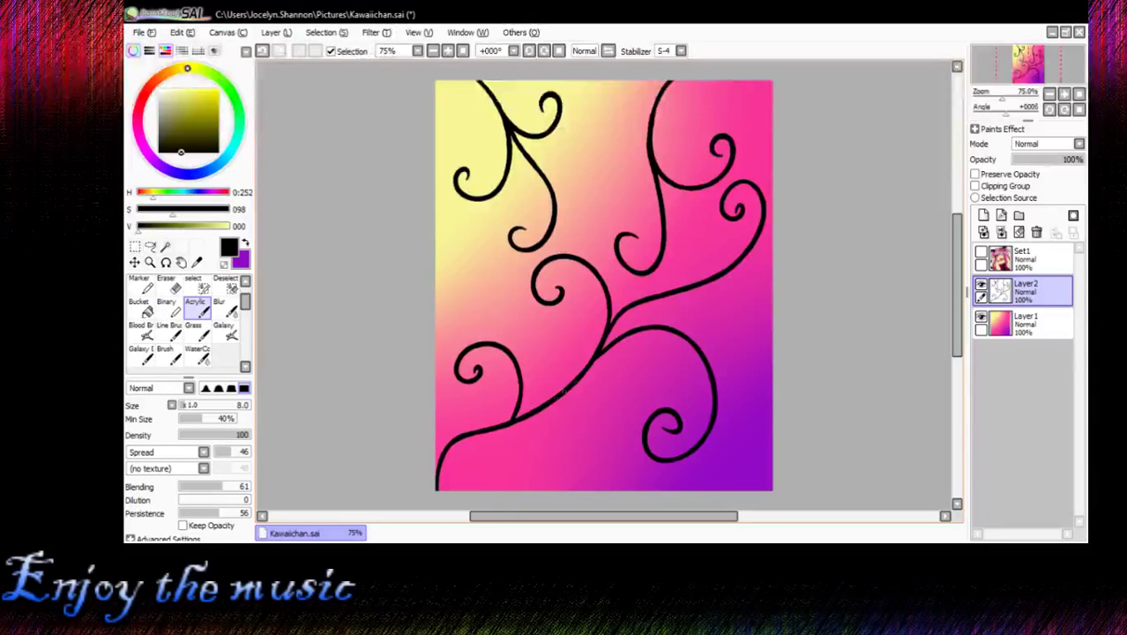
Try a small curl below the large lower vine and several vines rising from the canvas's lower-right edge, undoing each one.
mouse_move(564, 390)
mouse_down()
mouse_move(614, 422)
mouse_move(585, 424)
mouse_up()
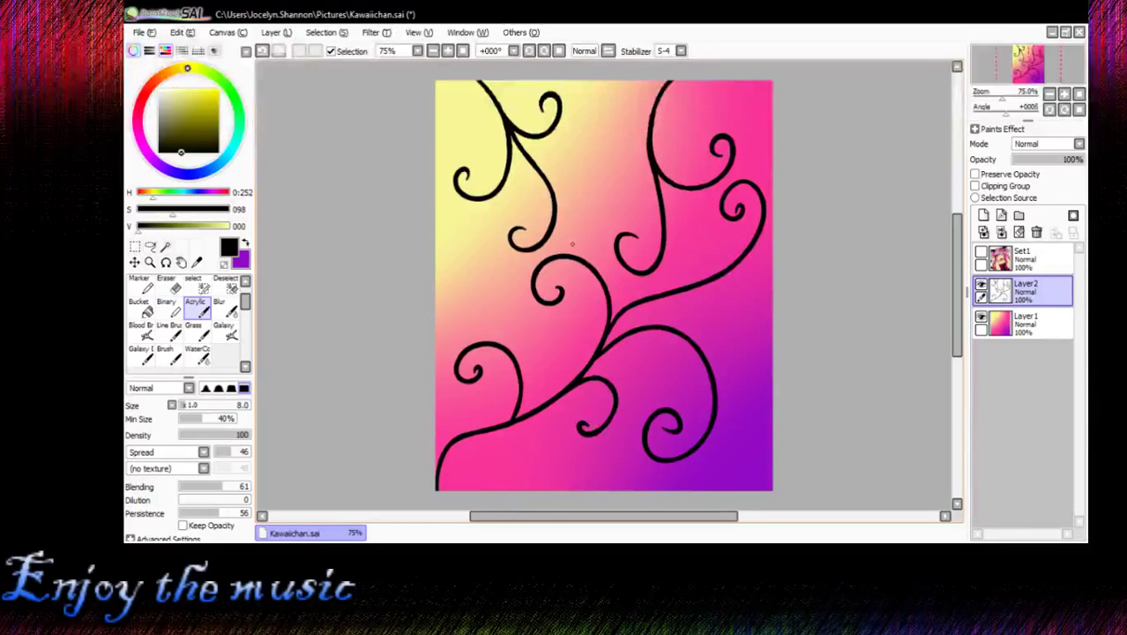
key(ctrl+z)
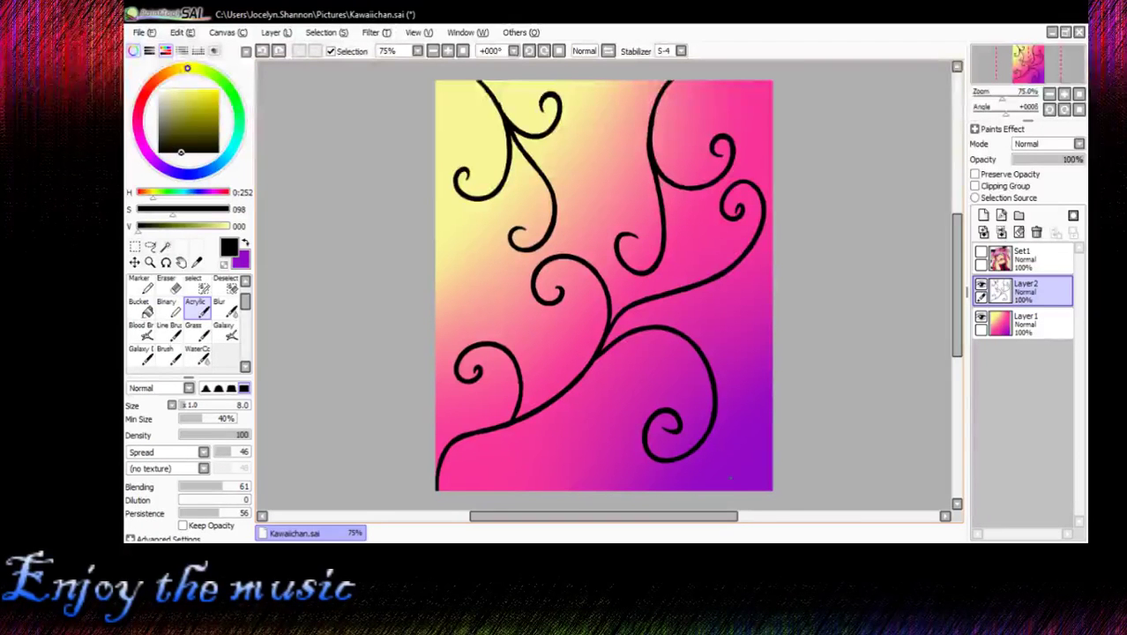
drag(731, 484, 732, 369)
key(ctrl+z)
mouse_move(728, 490)
mouse_down()
mouse_move(744, 423)
mouse_move(741, 338)
mouse_move(715, 337)
mouse_up()
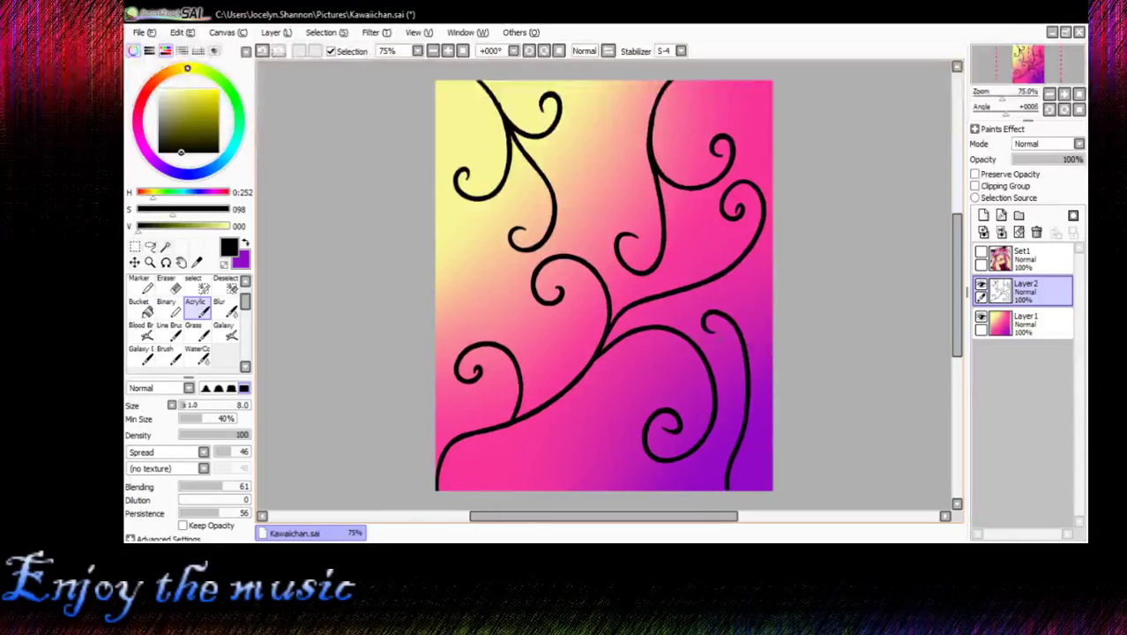
key(ctrl+z)
mouse_move(686, 490)
mouse_down()
mouse_move(745, 443)
mouse_move(777, 386)
mouse_move(752, 317)
mouse_move(740, 362)
mouse_up()
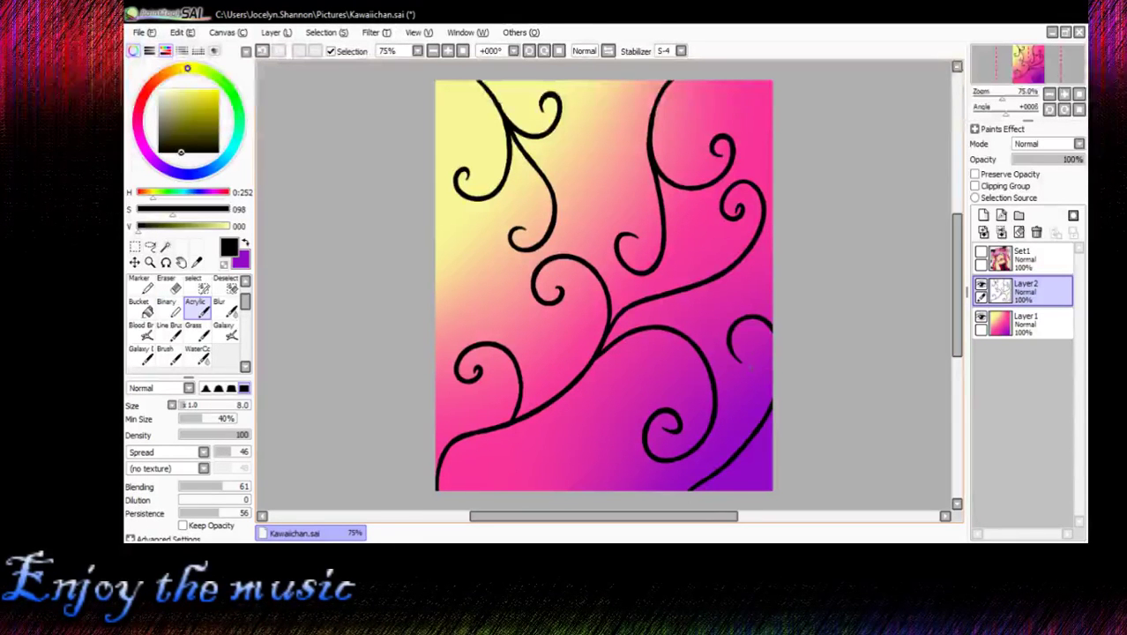
key(ctrl+z)
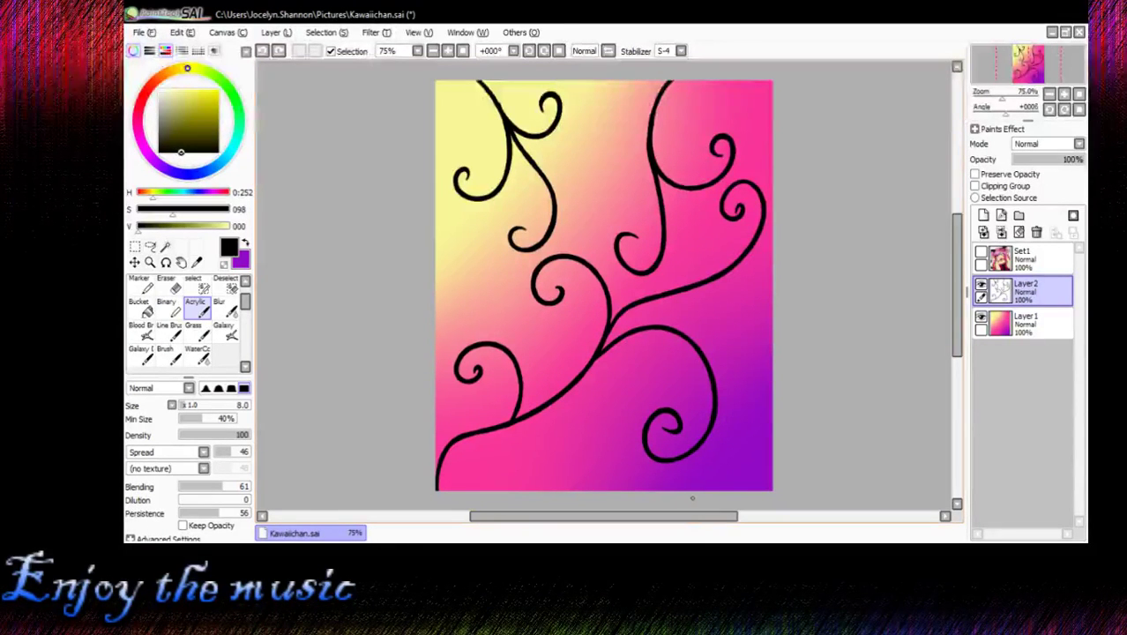
Draw a vine from the lower-right edge that passes off canvas and curls back in, and add a small curl below the large vine.
mouse_move(691, 492)
mouse_down()
mouse_move(771, 416)
mouse_move(743, 324)
mouse_move(742, 363)
mouse_up()
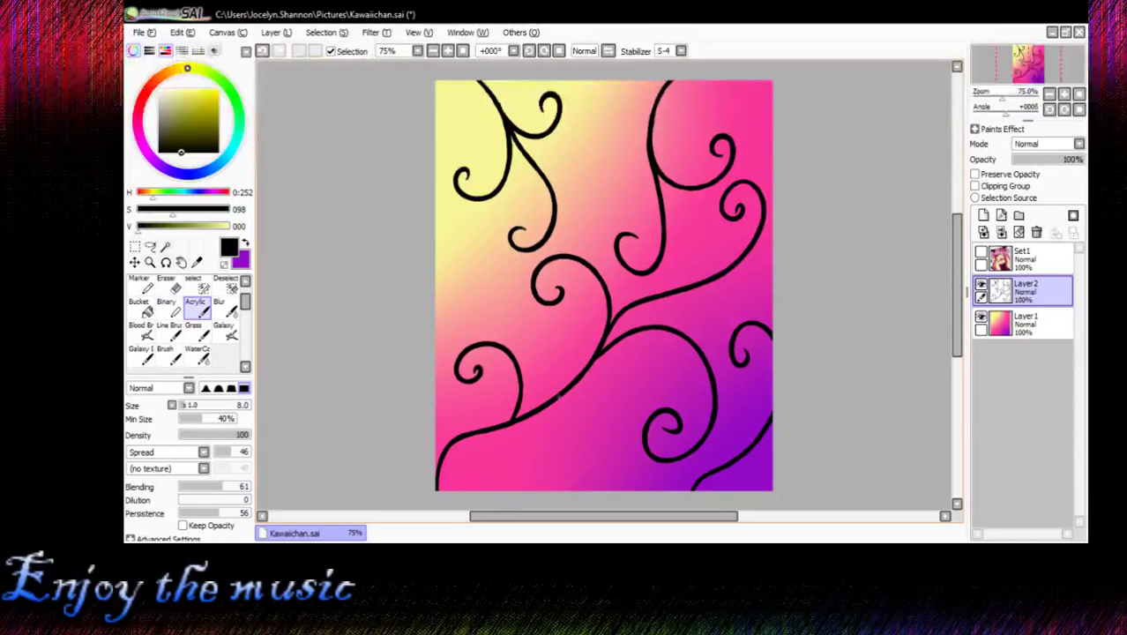
mouse_move(569, 387)
mouse_down()
mouse_move(585, 442)
mouse_move(574, 426)
mouse_up()
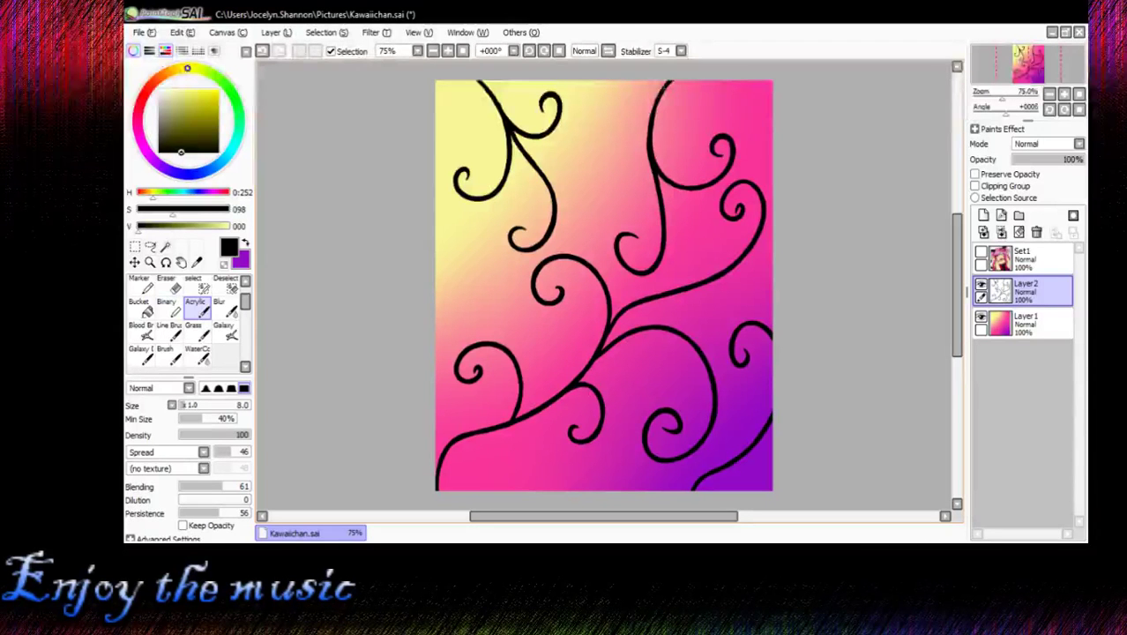
Add a curl to the upper-right vine, a spiral from the left canvas edge with one redraw, and a vine hanging from the top edge.
mouse_move(663, 83)
mouse_down()
mouse_move(662, 121)
mouse_move(687, 106)
mouse_up()
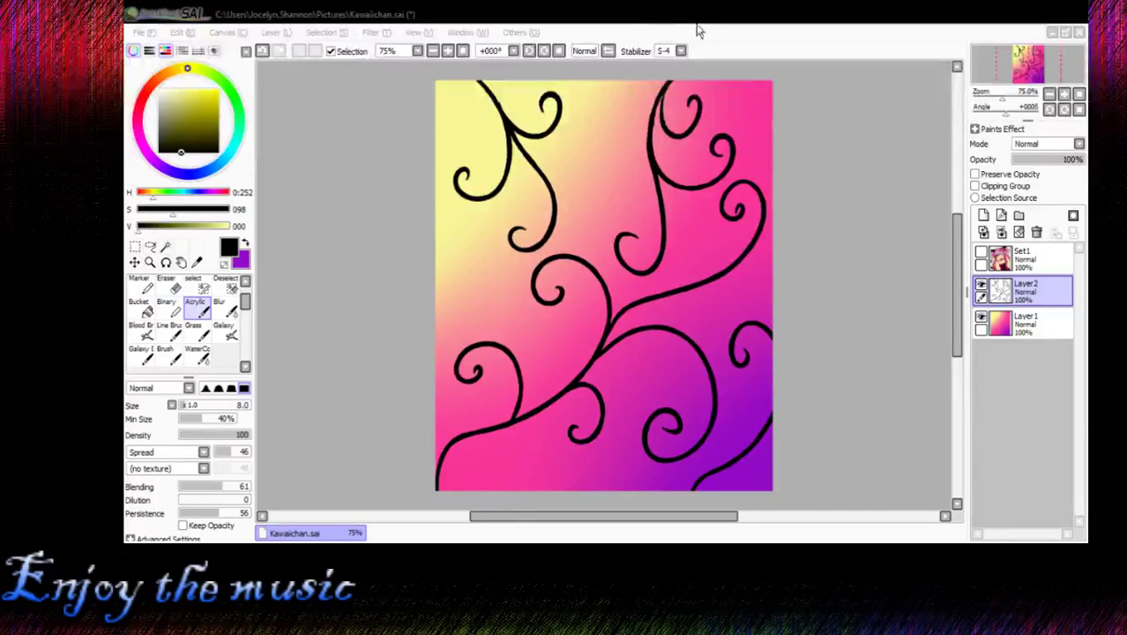
click(643, 9)
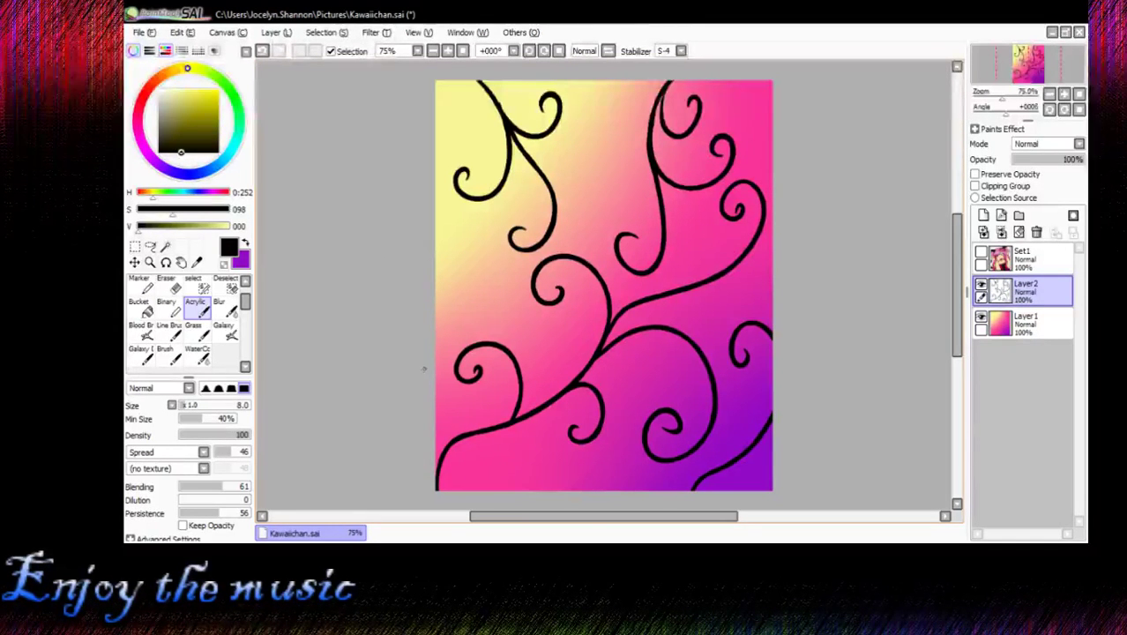
mouse_move(435, 333)
mouse_down()
mouse_move(485, 285)
mouse_move(487, 232)
mouse_move(468, 261)
mouse_up()
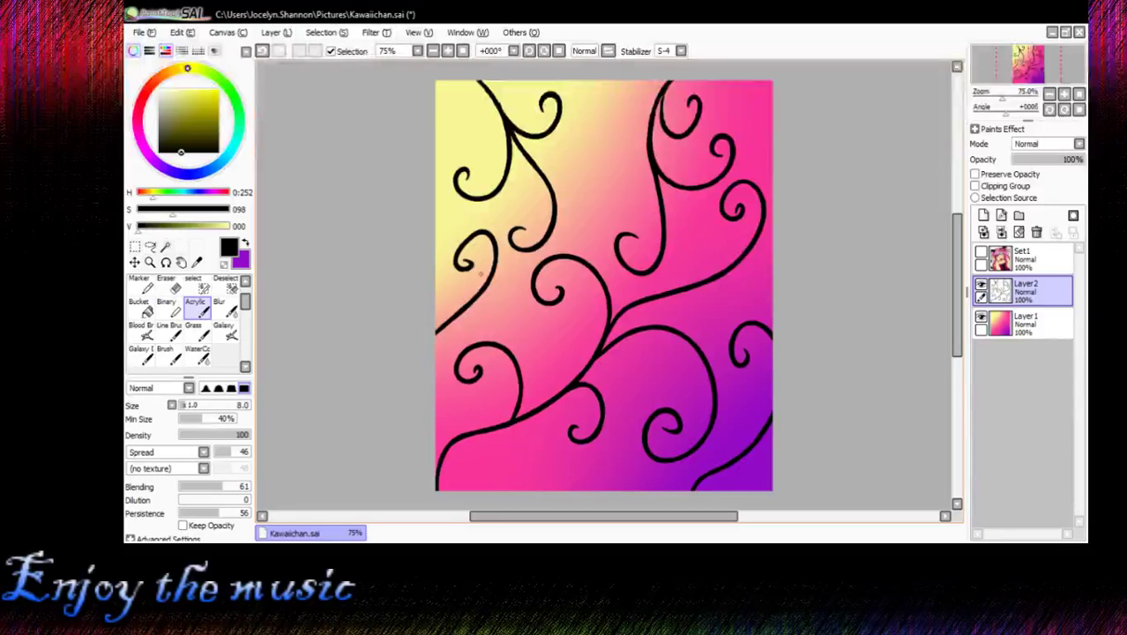
key(ctrl+z)
mouse_move(436, 333)
mouse_down()
mouse_move(495, 264)
mouse_move(481, 227)
mouse_move(468, 262)
mouse_up()
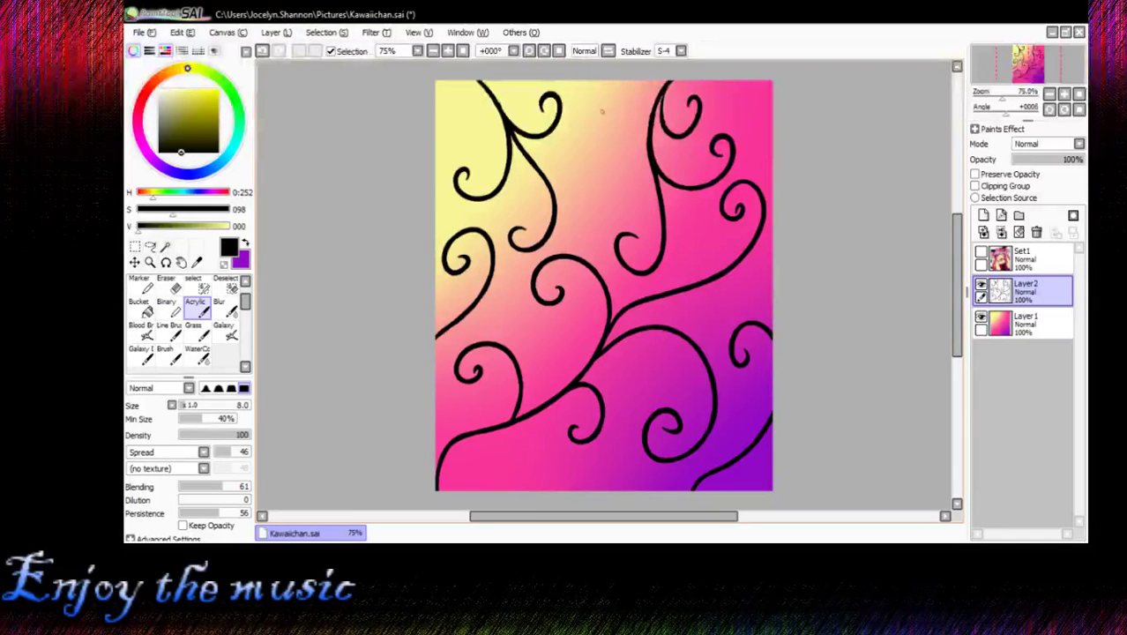
mouse_move(599, 69)
mouse_down()
mouse_move(578, 174)
mouse_move(590, 216)
mouse_move(611, 205)
mouse_move(612, 157)
mouse_up()
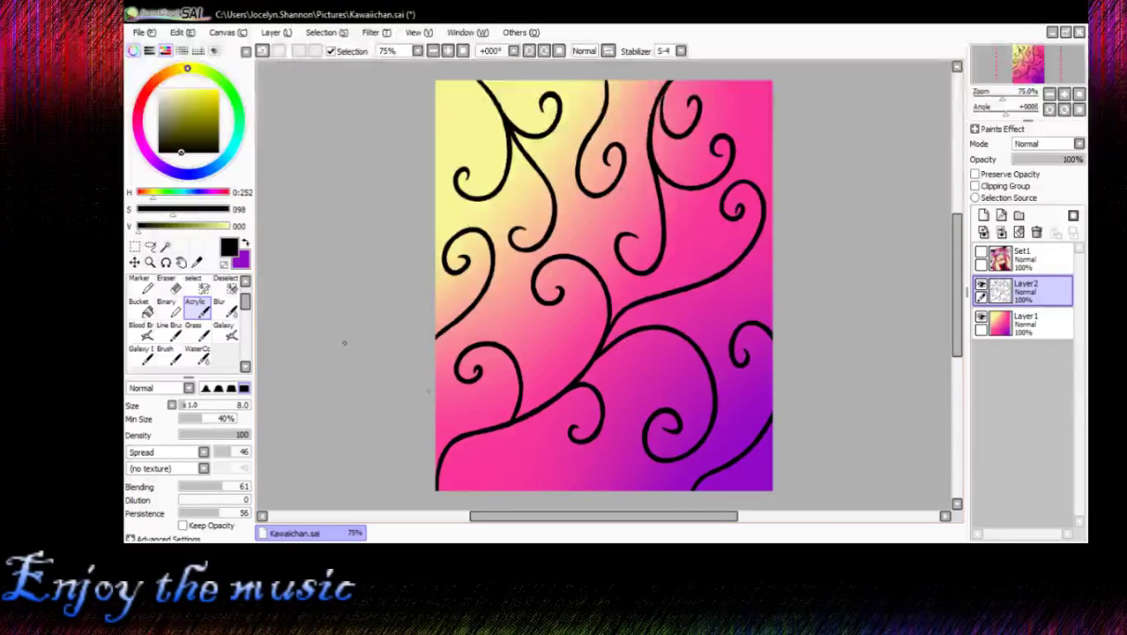
Erase the base of the large lower-left vine with the Eraser at size 20.
key(e)
click(228, 526)
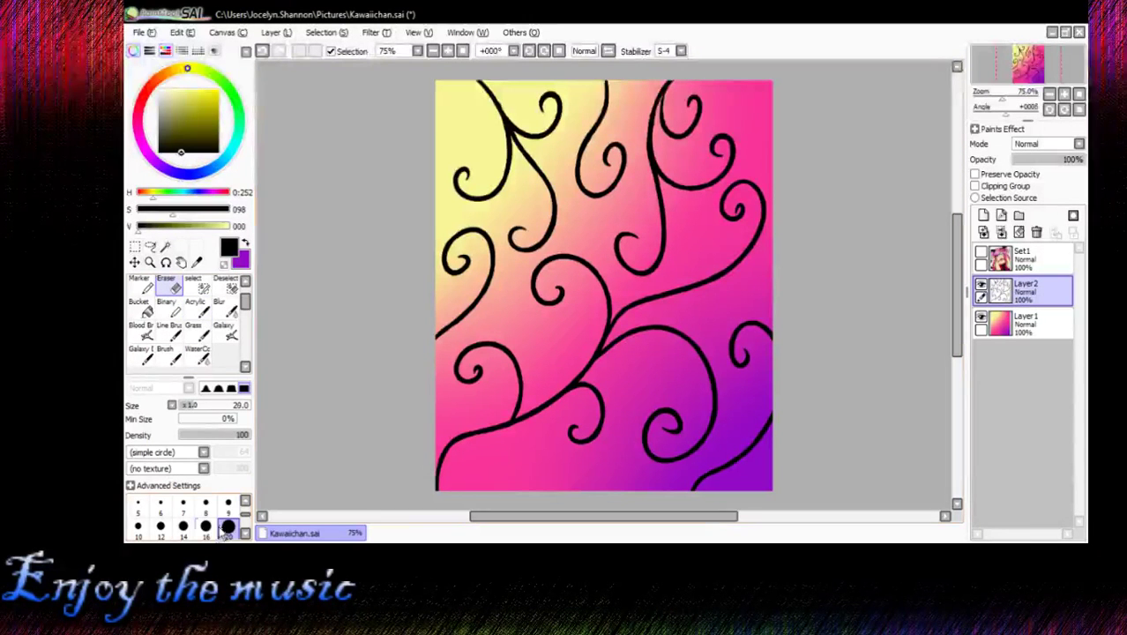
drag(445, 448, 439, 490)
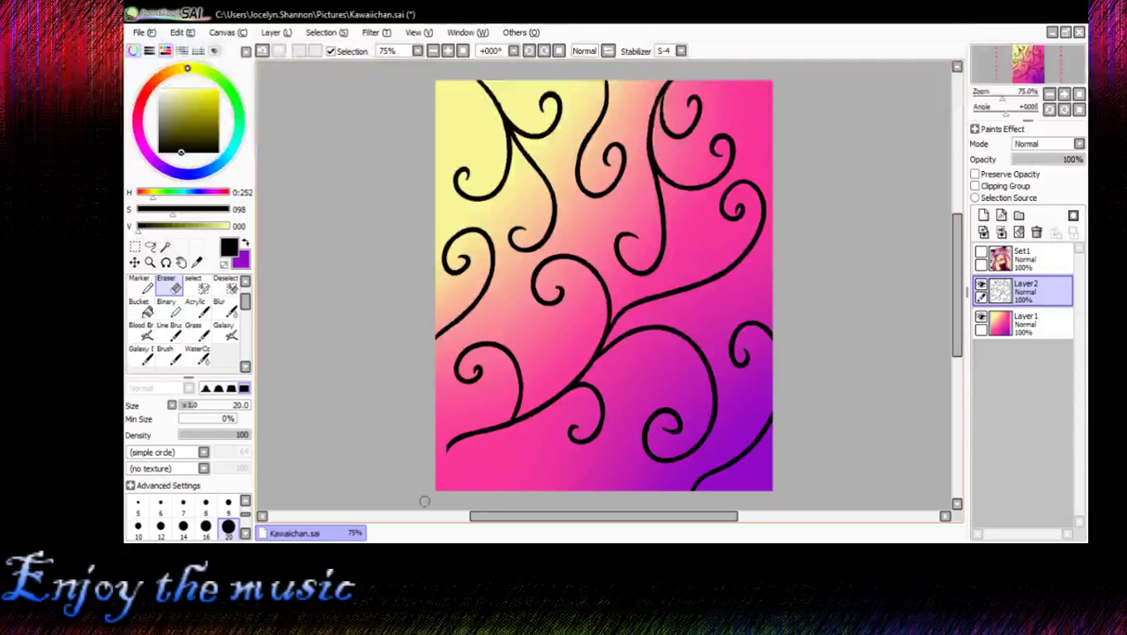
click(166, 355)
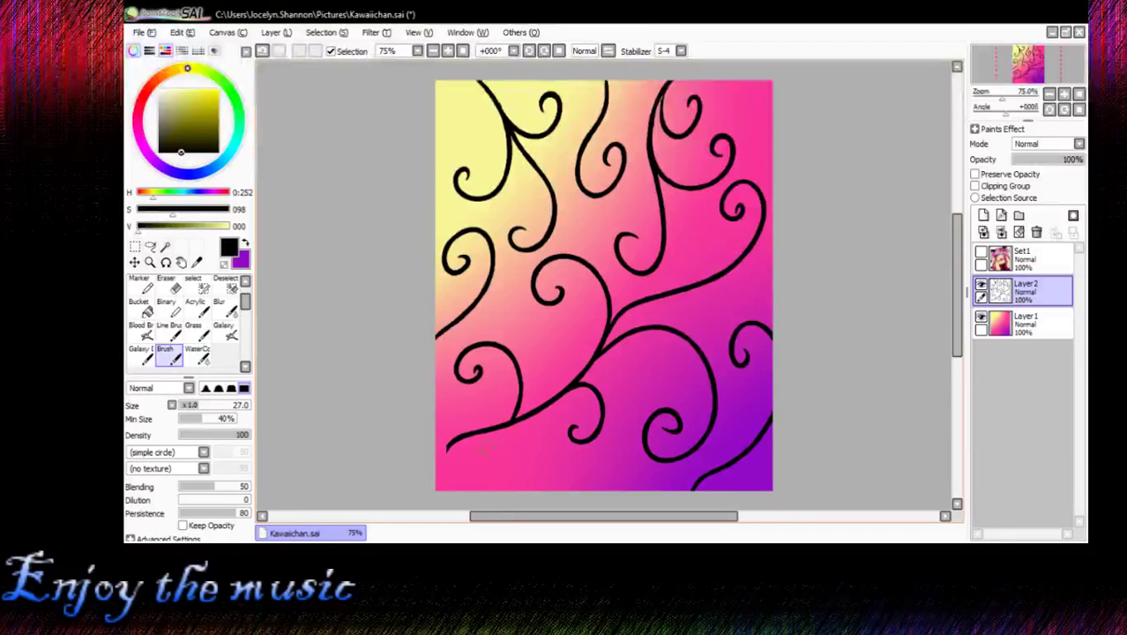
drag(484, 448, 507, 486)
key(ctrl+z)
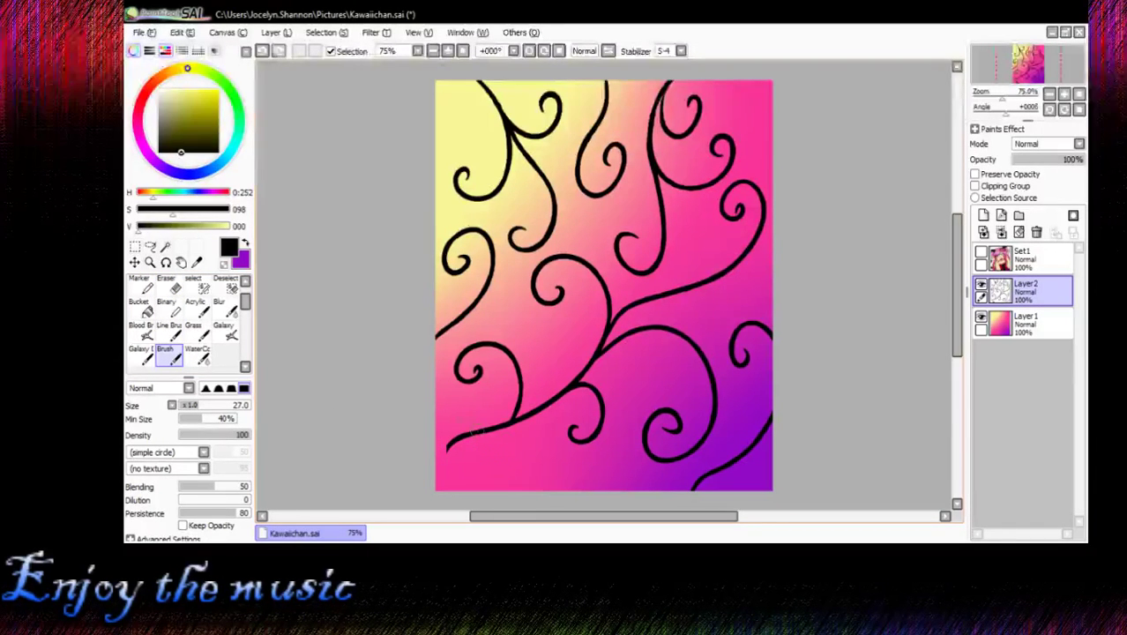
Redraw the base of the large lower-left vine down to the canvas corner with the Acrylic brush.
click(196, 309)
mouse_move(484, 451)
mouse_down()
mouse_move(506, 465)
mouse_move(541, 449)
mouse_up()
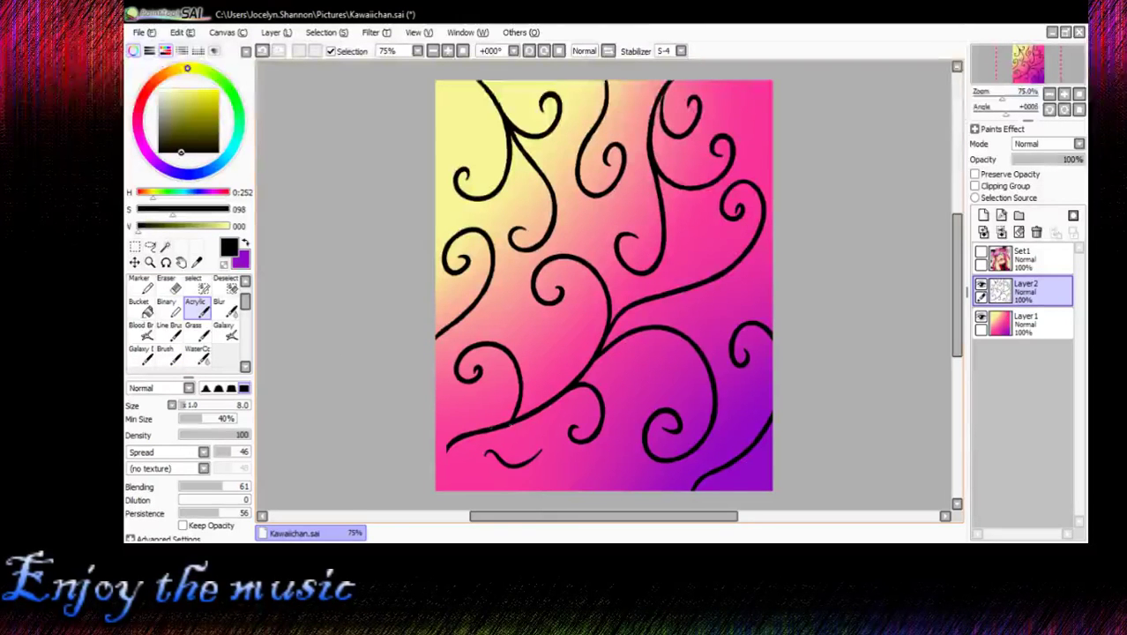
key(ctrl+z)
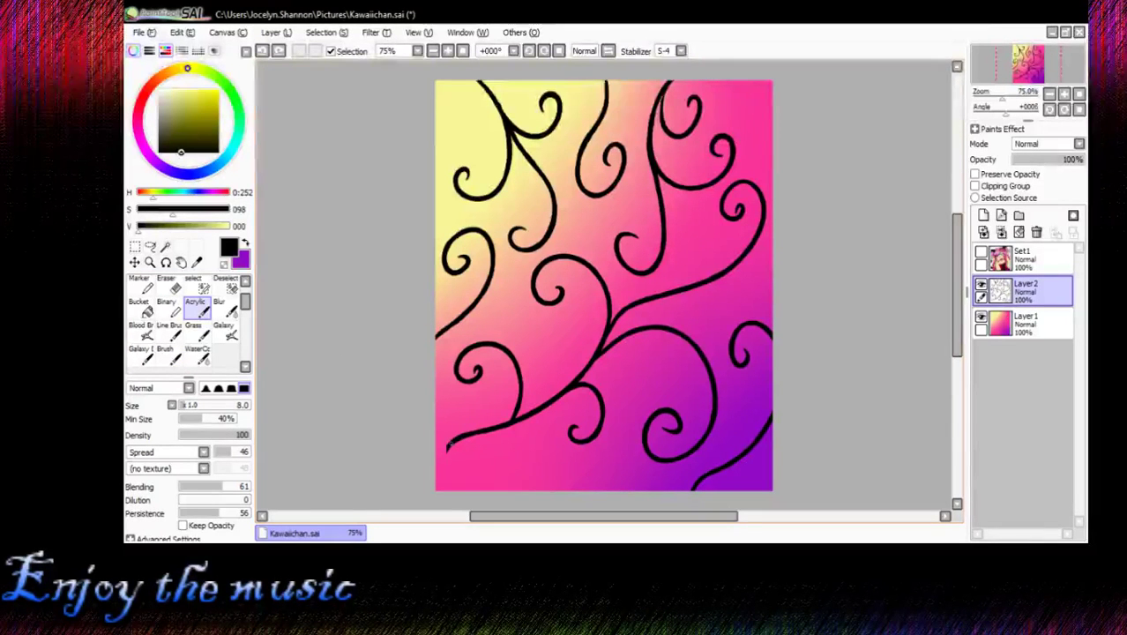
key(ctrl+y)
drag(450, 441, 436, 491)
Draw a spiral below the base of the lower-left vine and a small curl rising from the bottom canvas edge, undoing a larger attempt.
mouse_move(529, 443)
mouse_down()
mouse_move(514, 487)
mouse_move(480, 475)
mouse_move(508, 469)
mouse_move(499, 458)
mouse_up()
mouse_move(598, 491)
mouse_down()
mouse_move(607, 419)
mouse_move(655, 360)
mouse_up()
key(ctrl+z)
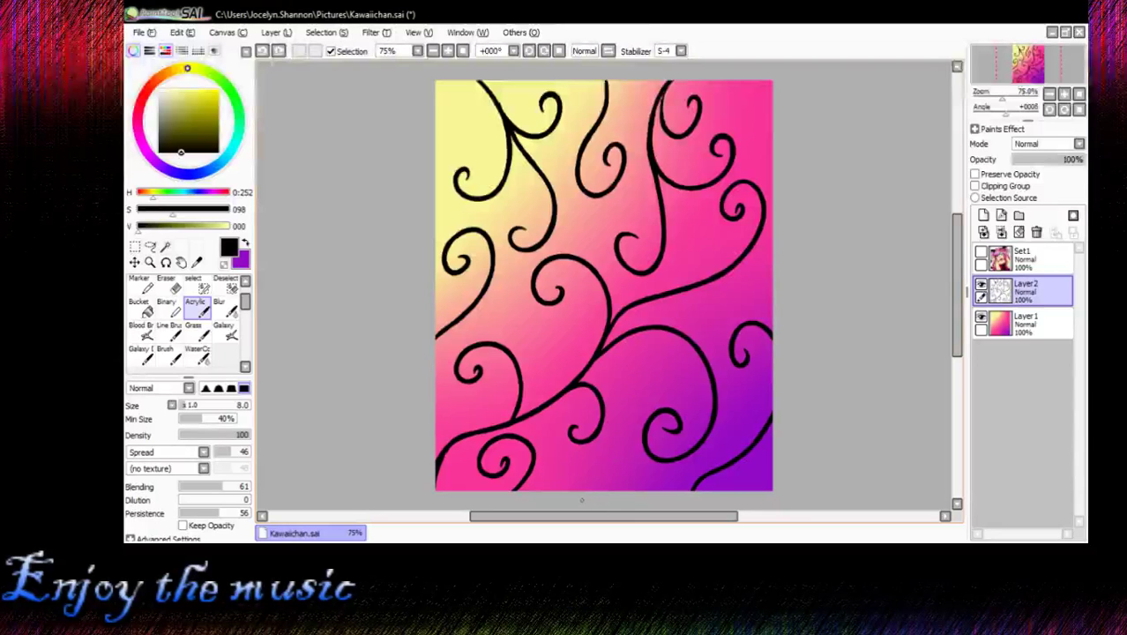
mouse_move(589, 490)
mouse_down()
mouse_move(617, 450)
mouse_move(603, 457)
mouse_up()
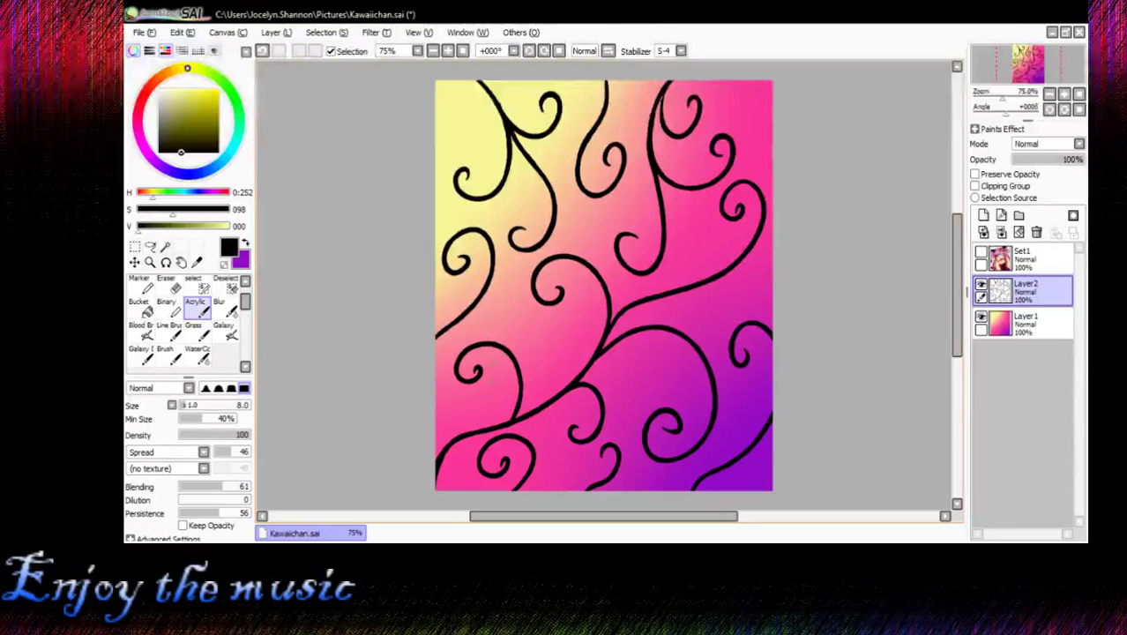
Add a curl above the middle of the lower-left vine and hang two more from the top canvas edge near the corners.
mouse_move(531, 413)
mouse_down()
mouse_move(546, 394)
mouse_move(540, 332)
mouse_move(557, 340)
mouse_up()
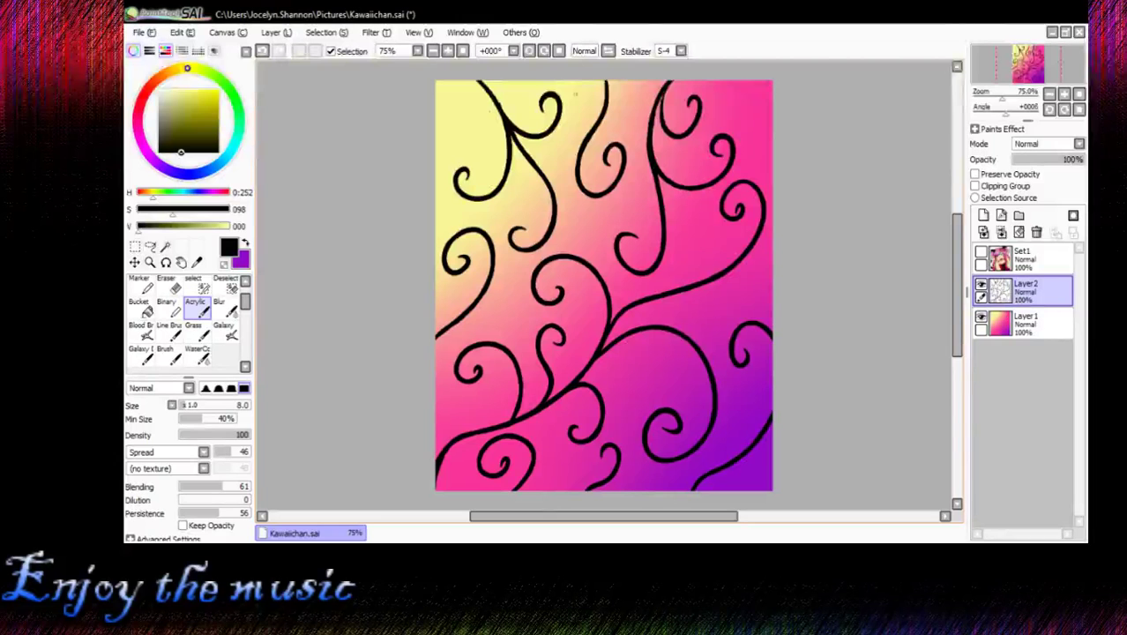
mouse_move(449, 81)
mouse_down()
mouse_move(458, 132)
mouse_move(469, 108)
mouse_up()
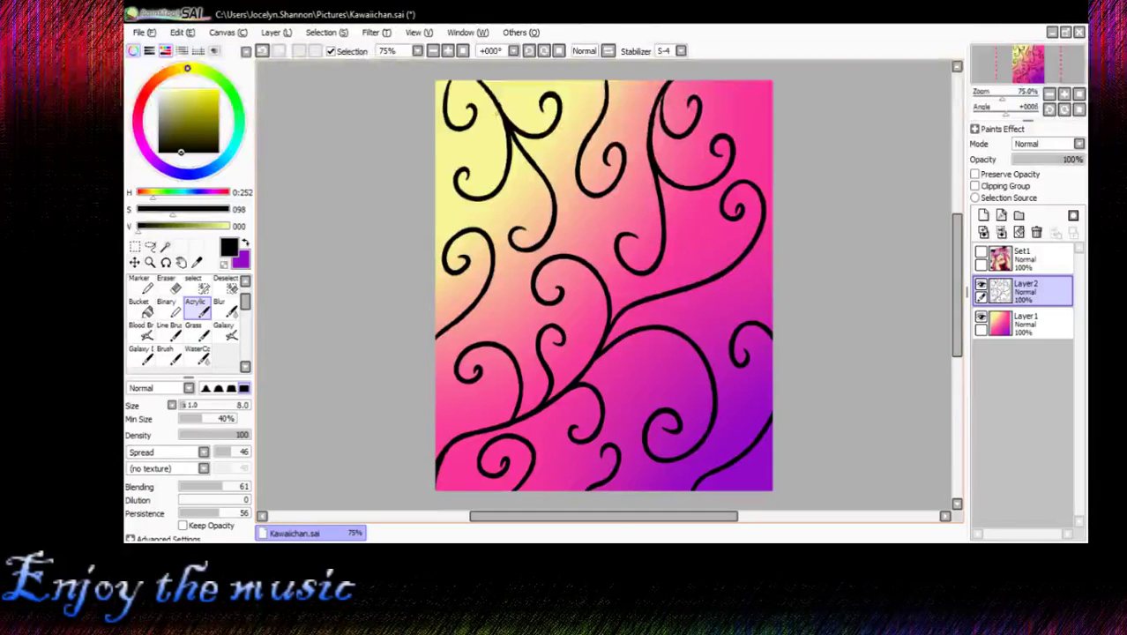
mouse_move(746, 72)
mouse_down()
mouse_move(751, 130)
mouse_move(735, 105)
mouse_up()
Show the Set1 character layer over the vine background, toggling its visibility to compare.
click(981, 254)
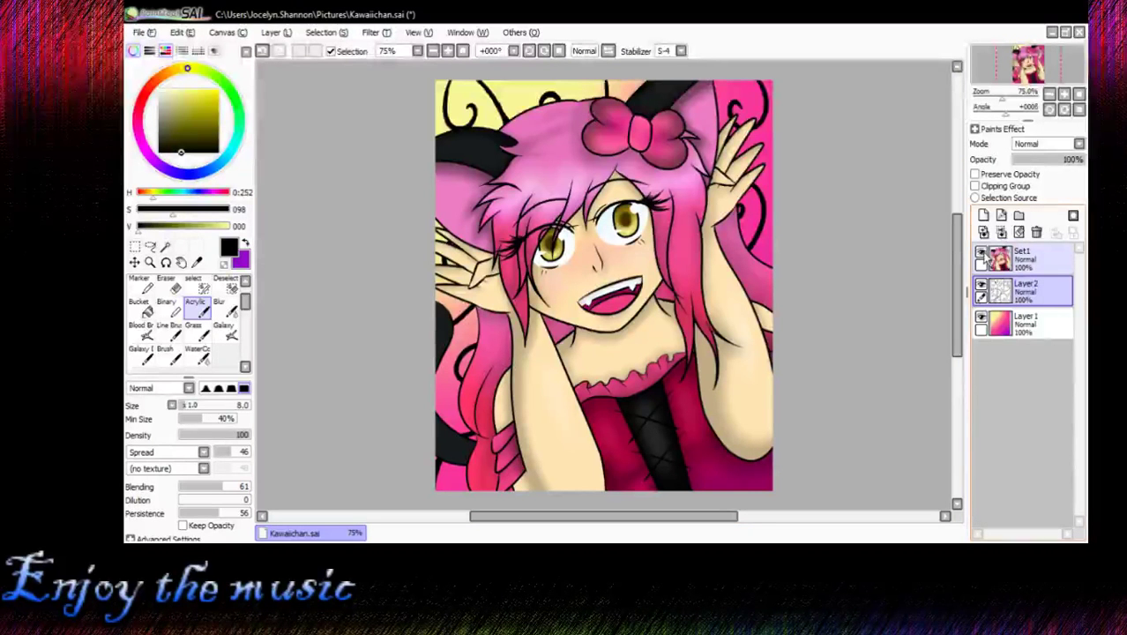
click(981, 254)
mouse_move(1002, 295)
mouse_down()
mouse_move(1010, 264)
mouse_move(999, 237)
mouse_move(1010, 308)
mouse_move(1001, 301)
mouse_up()
click(982, 253)
click(982, 253)
click(981, 285)
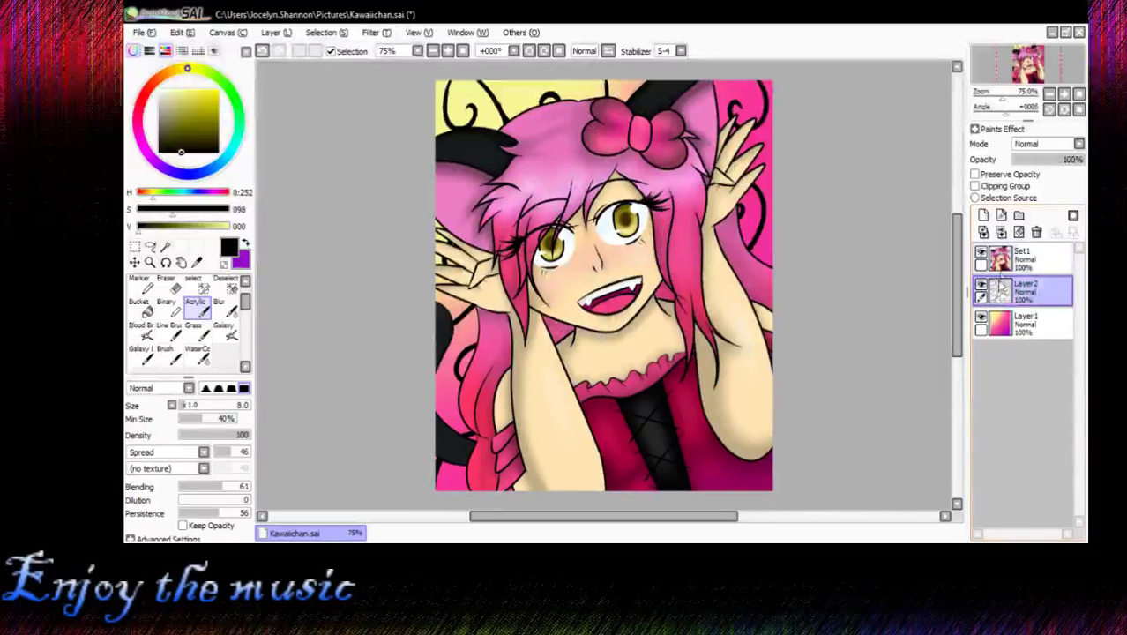
click(1045, 258)
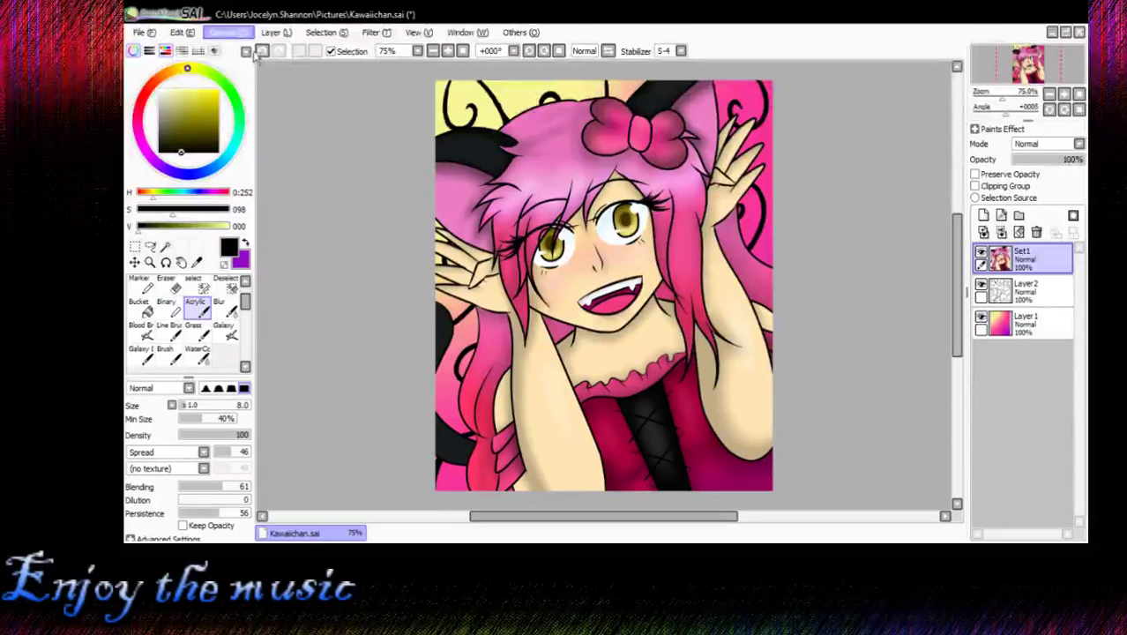
click(253, 55)
click(424, 287)
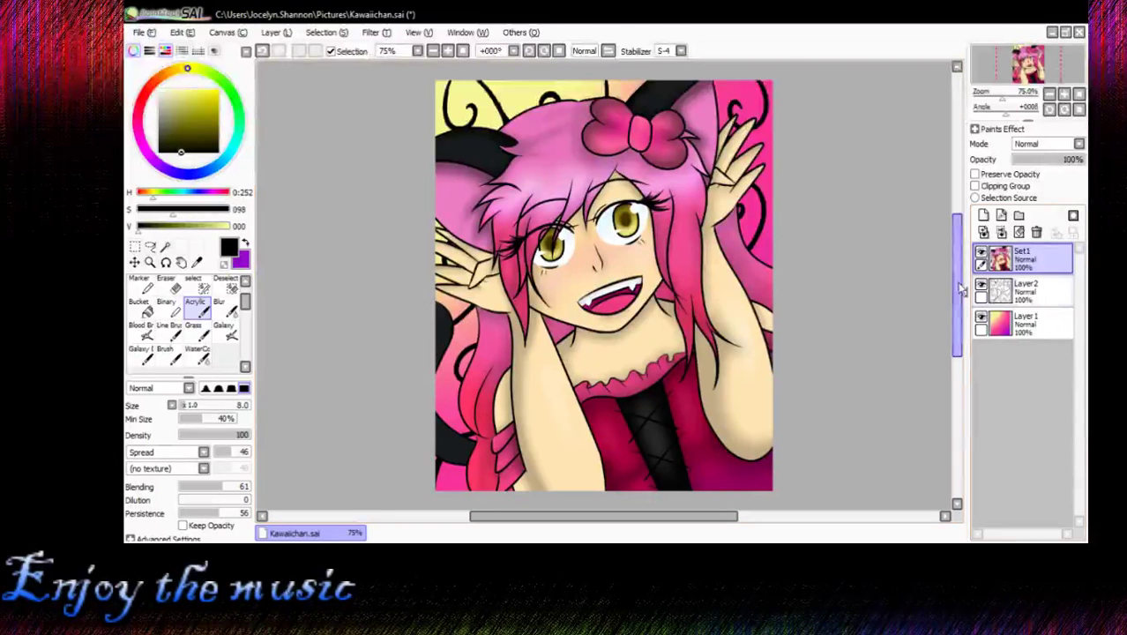
click(1002, 297)
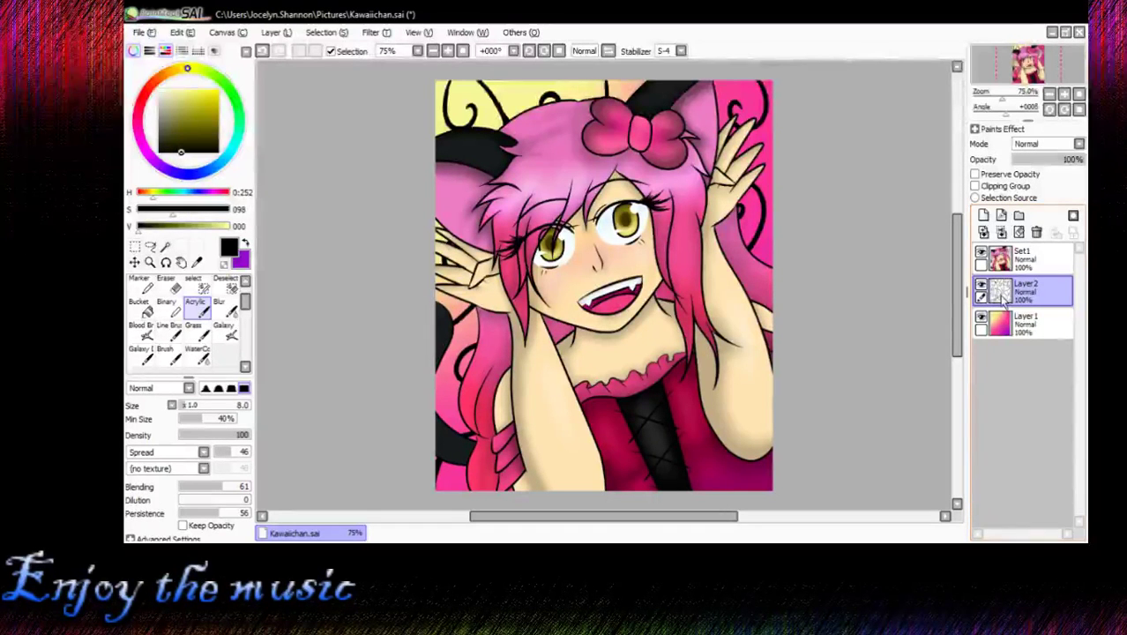
click(1003, 327)
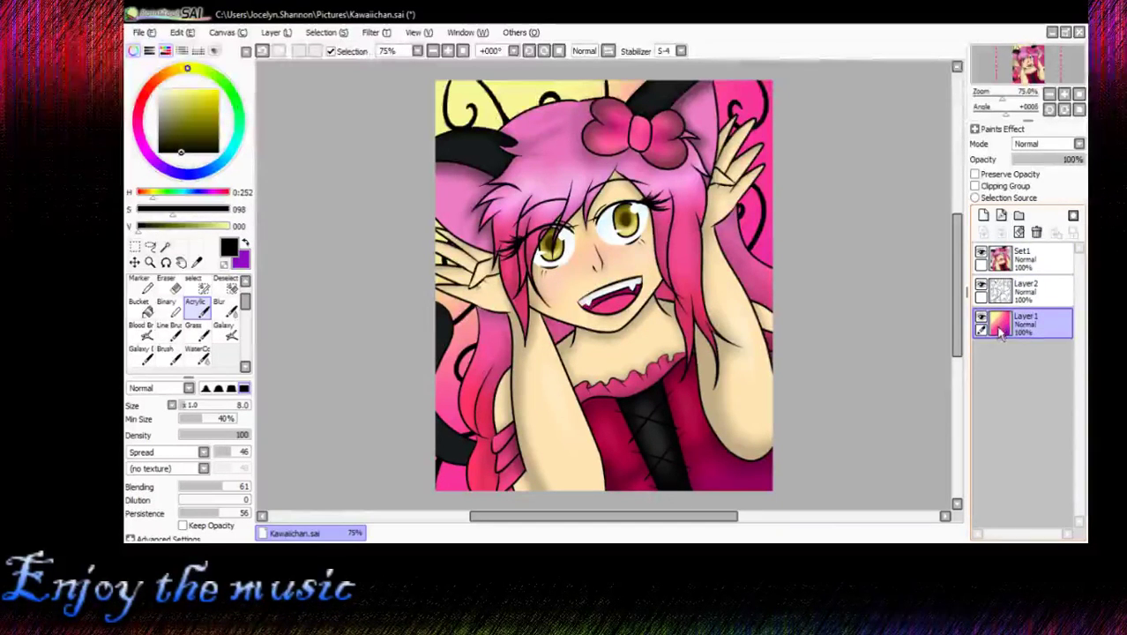
Add a new layer above Set1 and set the brush colour to light blue with a value of 218.
click(1000, 264)
click(983, 217)
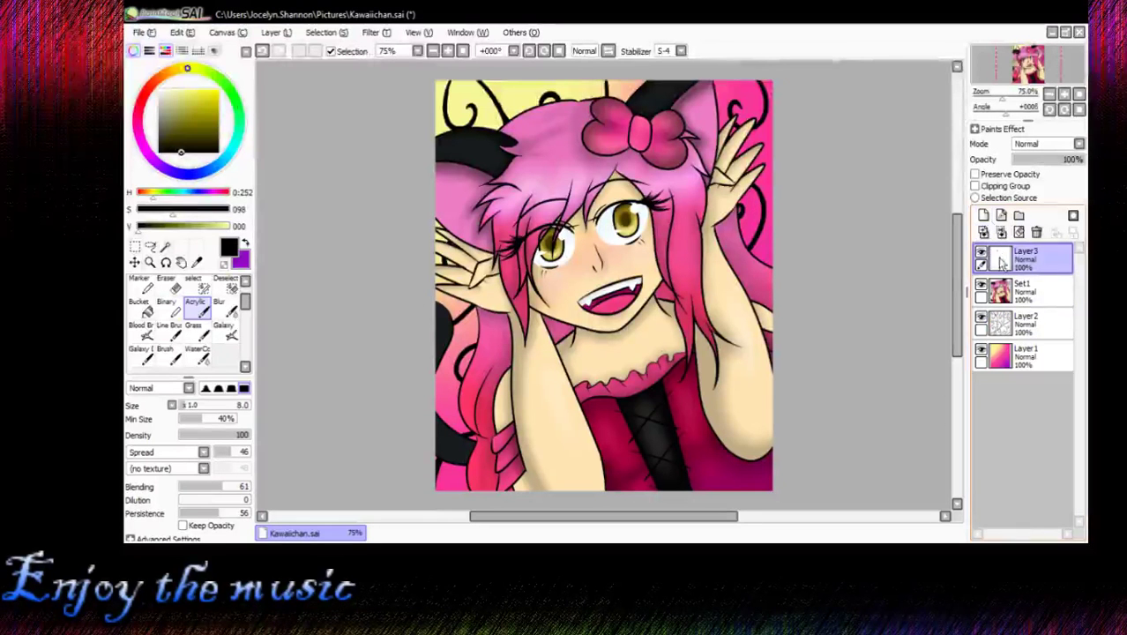
click(180, 195)
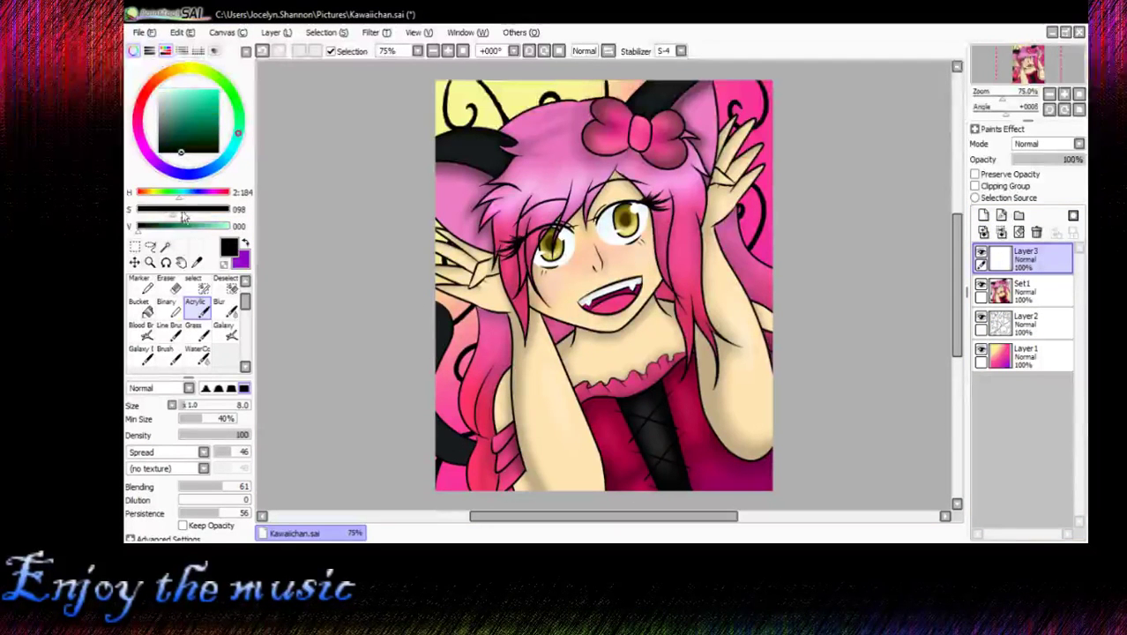
drag(203, 228, 187, 201)
click(190, 196)
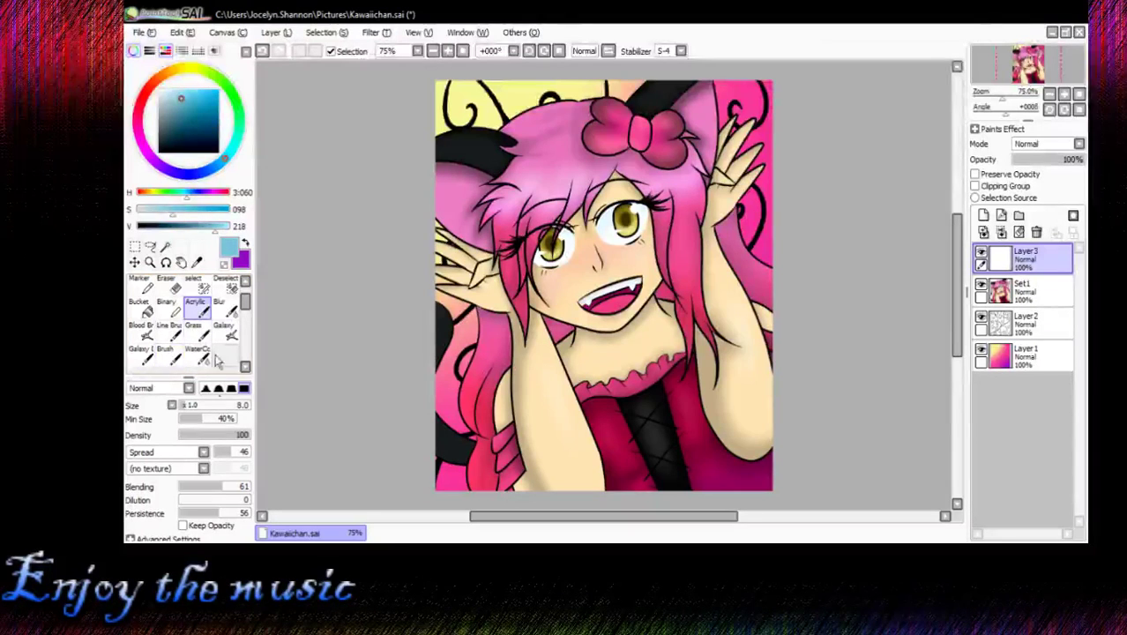
click(446, 50)
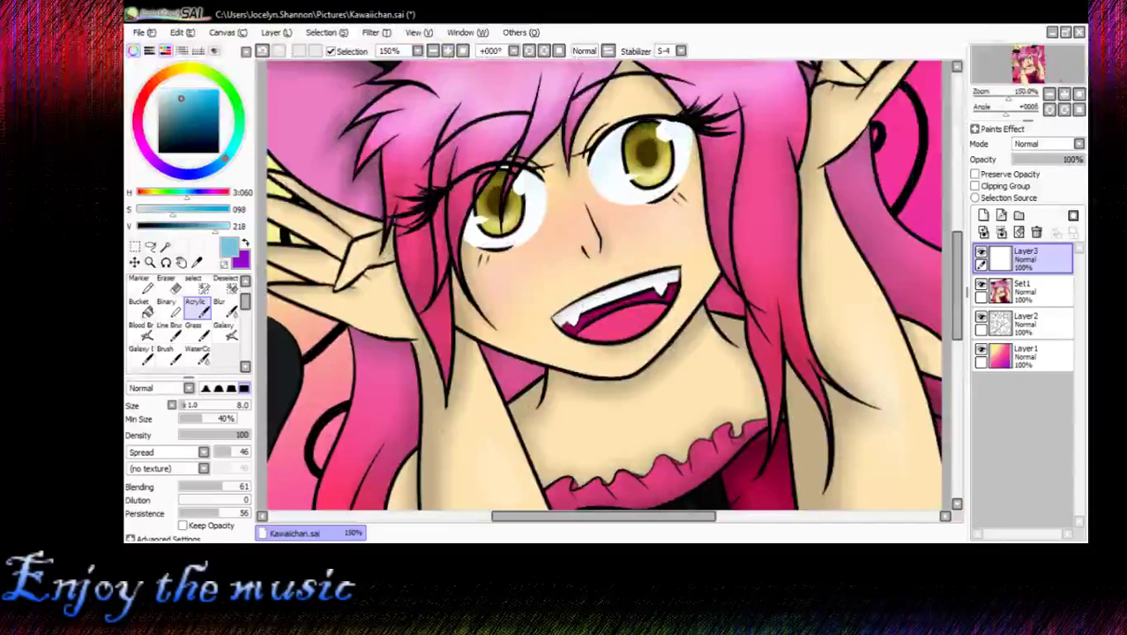
click(181, 263)
drag(267, 291, 385, 253)
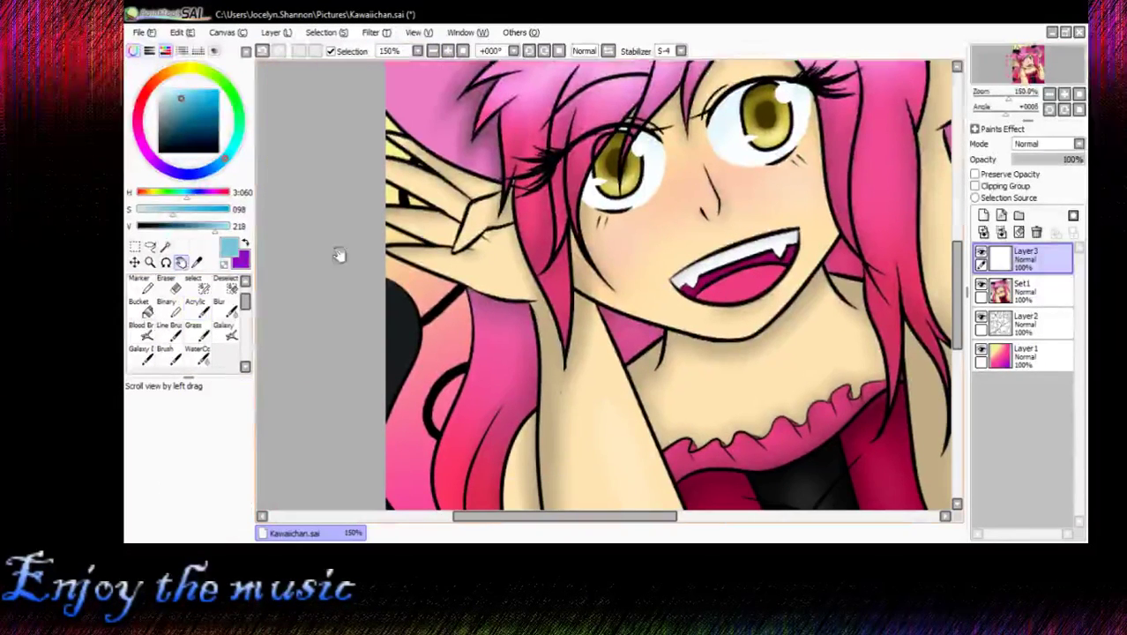
click(432, 51)
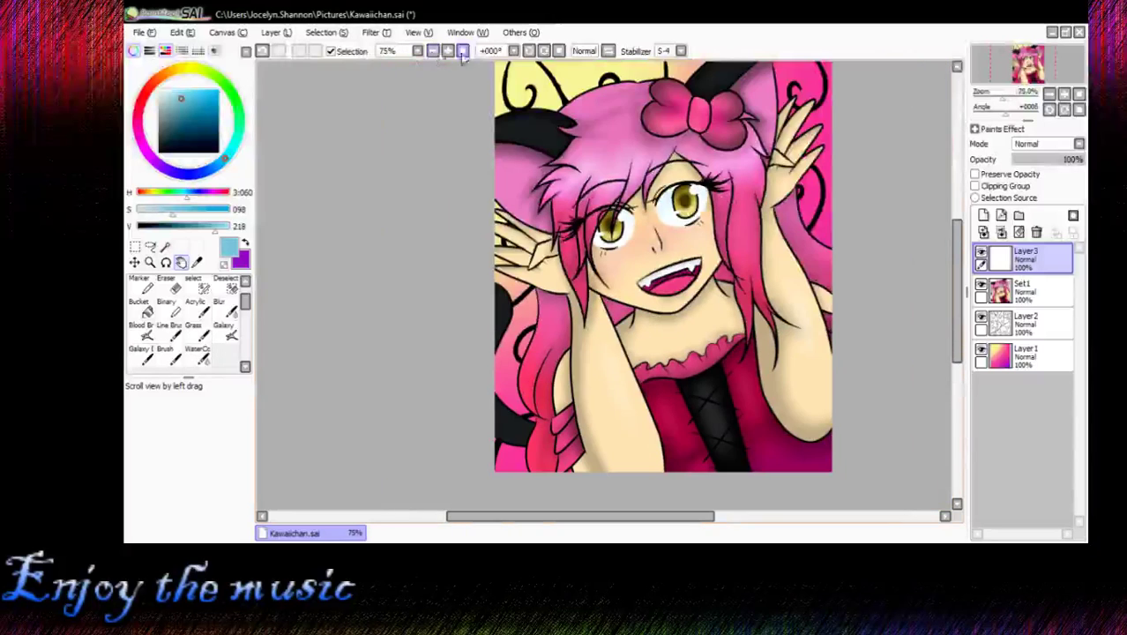
click(431, 51)
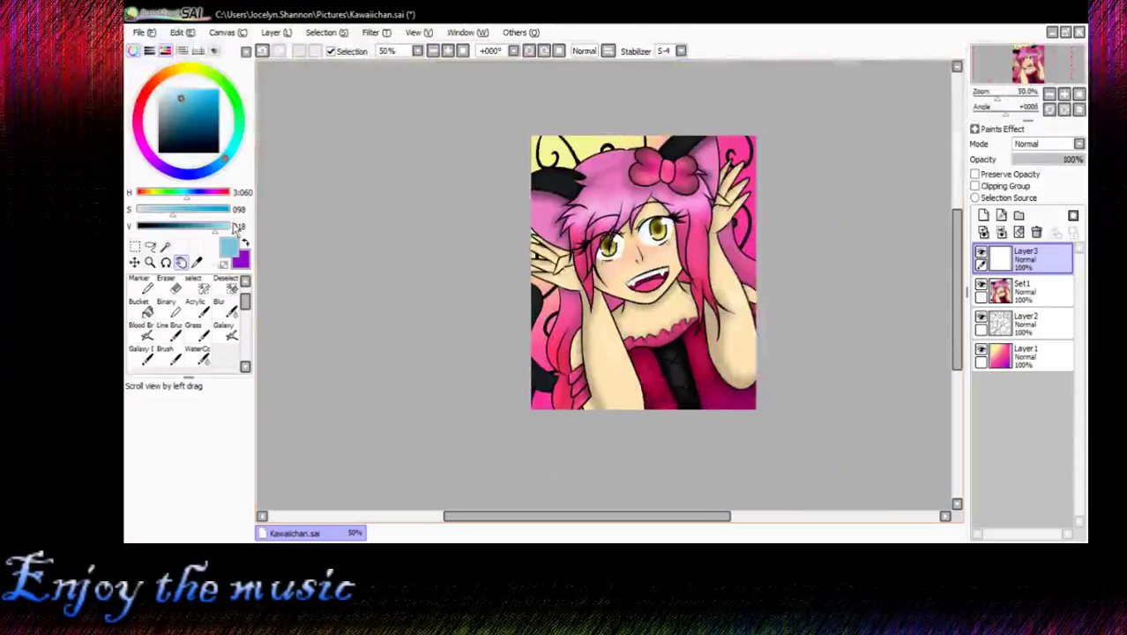
click(448, 50)
drag(422, 245, 369, 266)
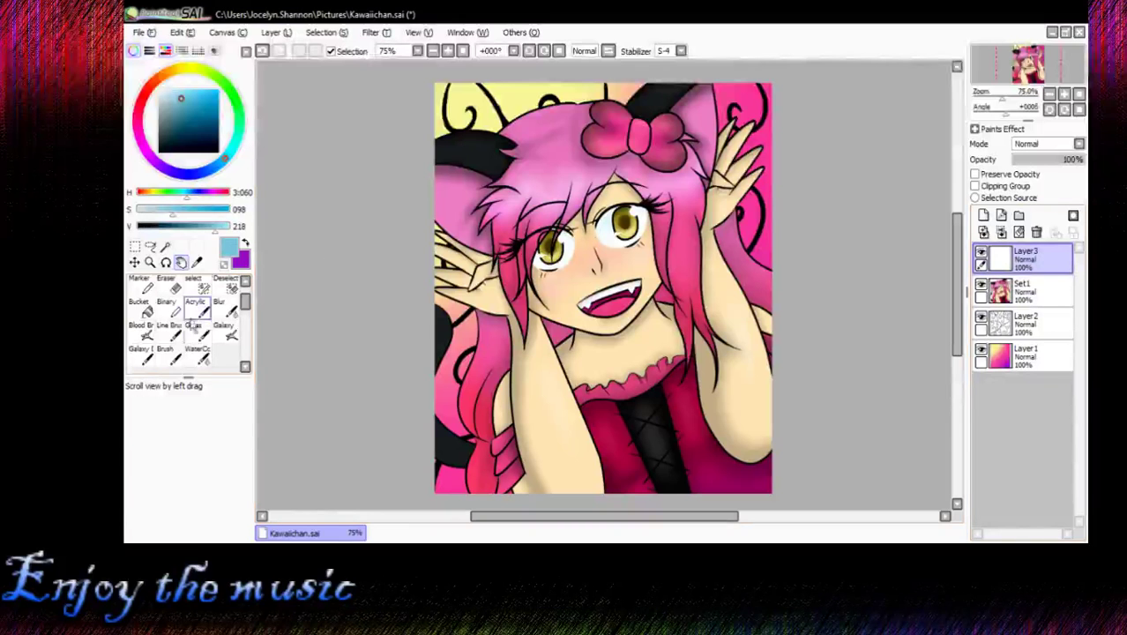
Paint a broad light-blue diagonal band across the lower part of the character with the Line Brush at size 120.
click(172, 353)
click(176, 354)
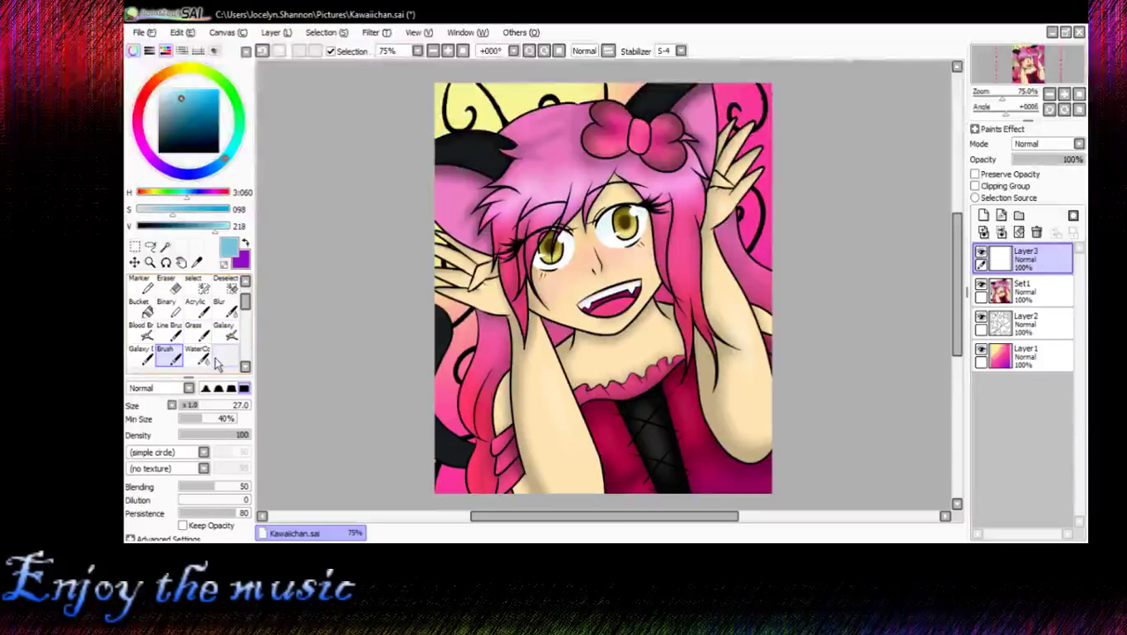
click(198, 355)
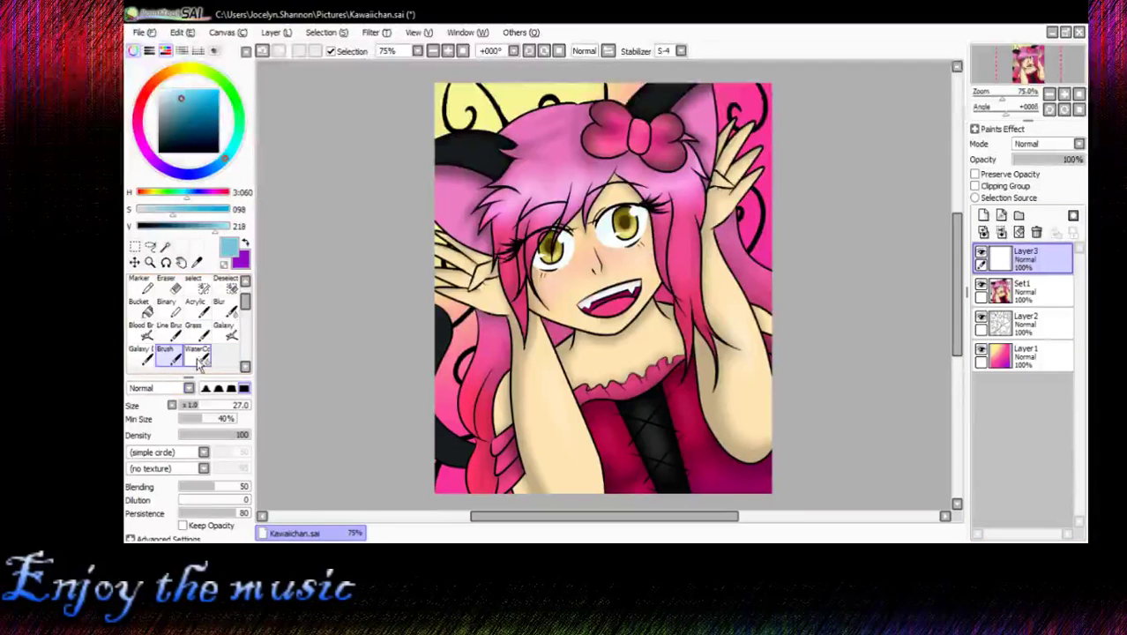
click(195, 304)
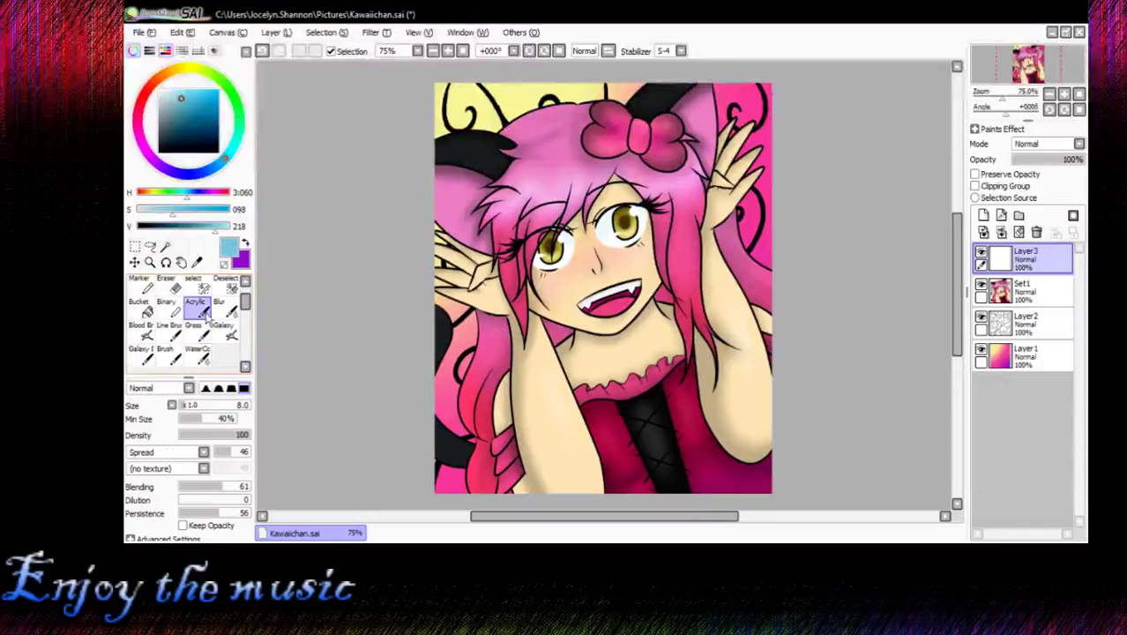
click(169, 329)
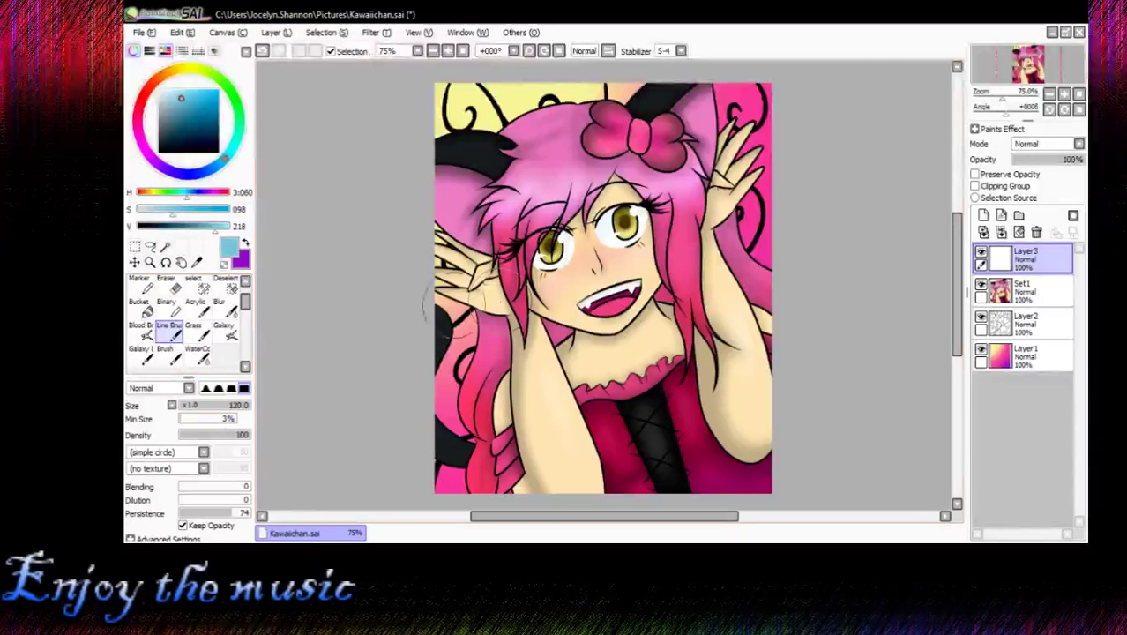
mouse_move(794, 212)
mouse_down()
mouse_move(712, 335)
mouse_move(434, 481)
mouse_up()
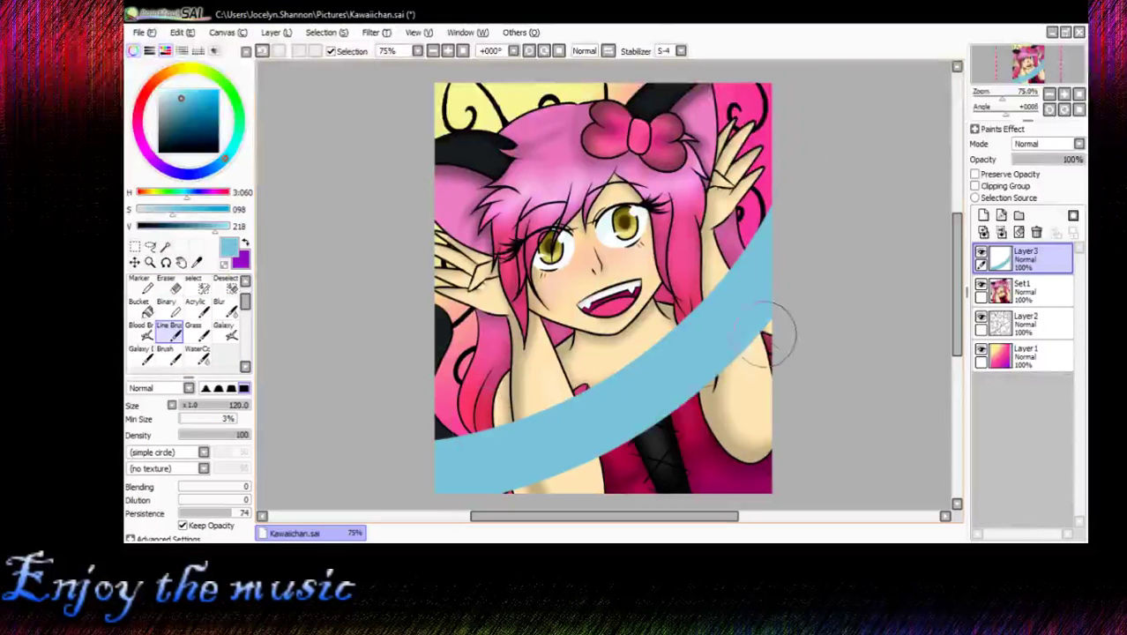
drag(789, 333, 536, 473)
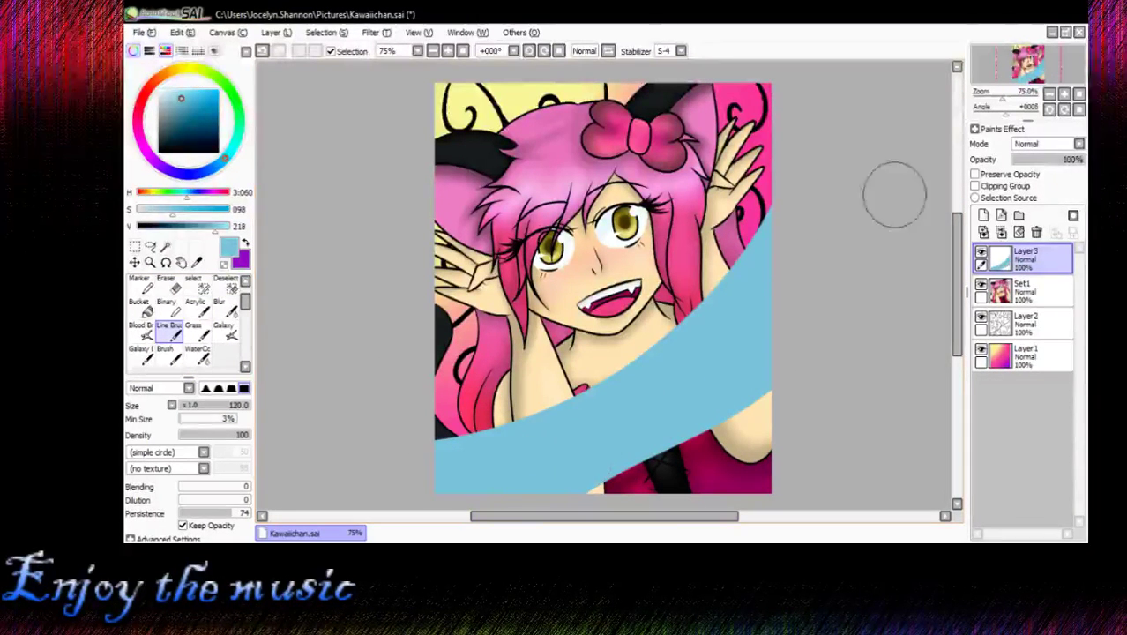
Try Overlay, Luminosity, Screen and Binary Color on the band layer, and settle on Lumi & Shade at 50% opacity.
click(1031, 189)
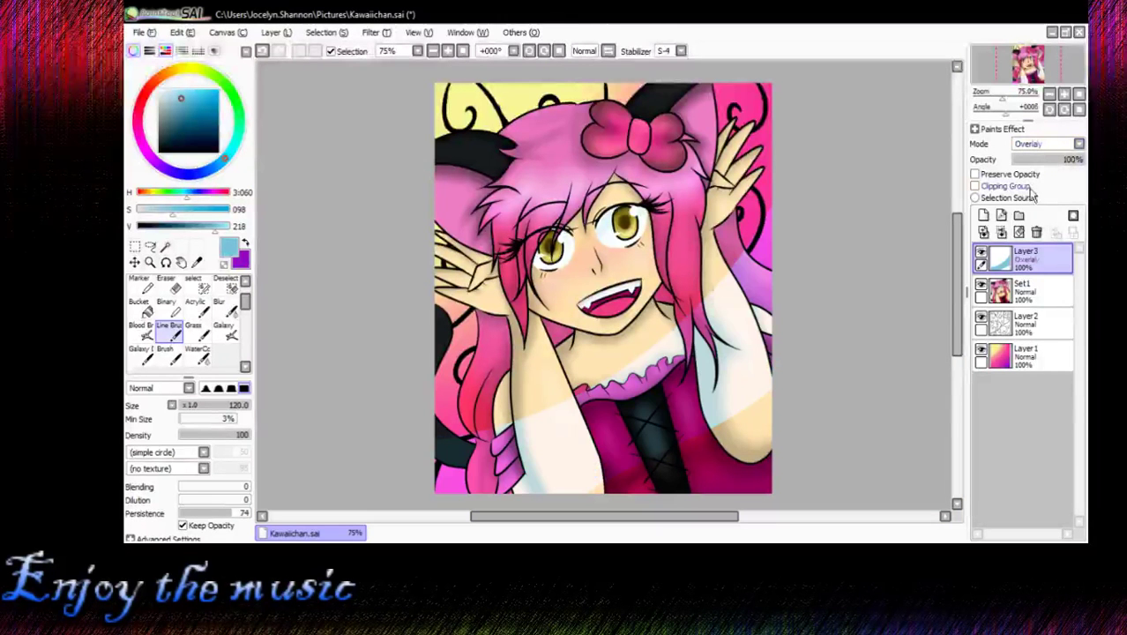
click(1049, 142)
click(1034, 202)
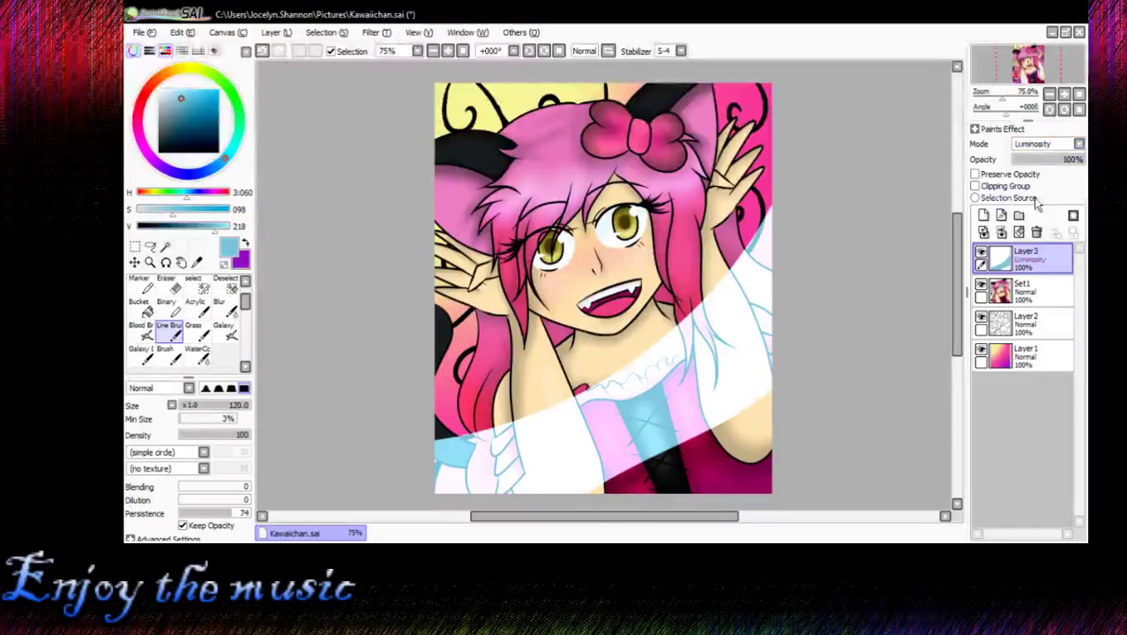
click(1049, 144)
click(1036, 179)
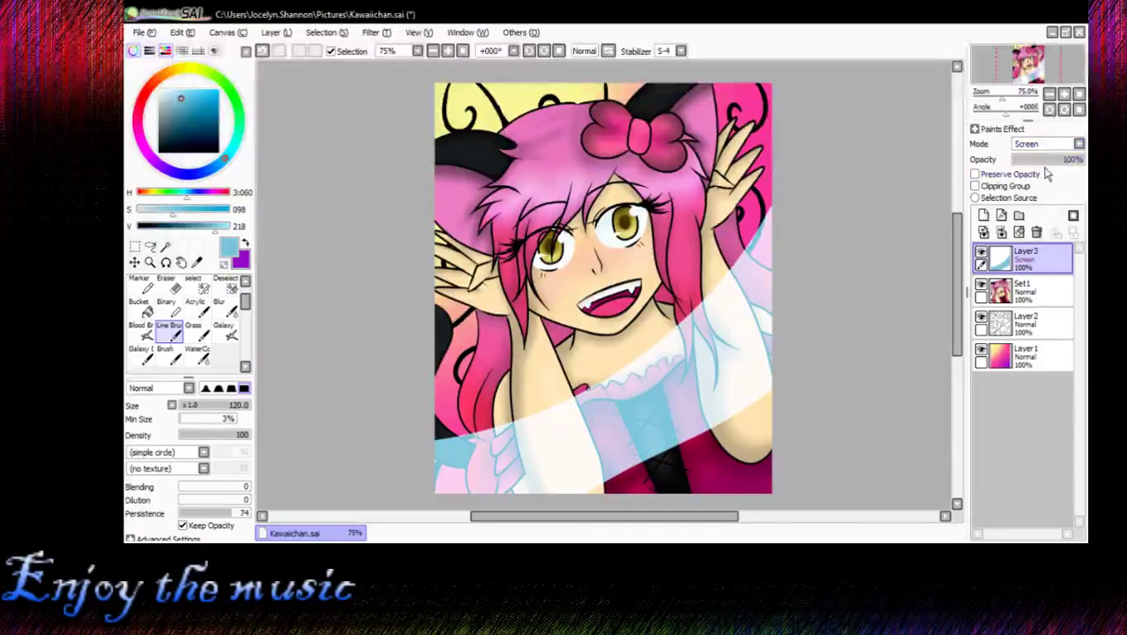
click(1049, 146)
click(1034, 235)
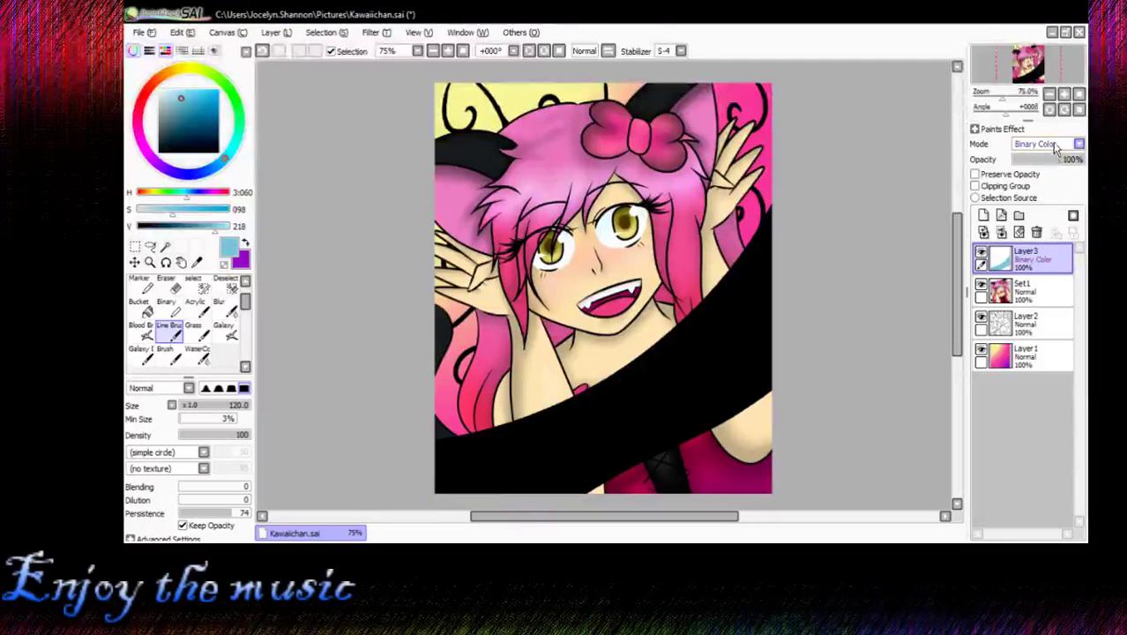
scroll(1040, 210, up, 1)
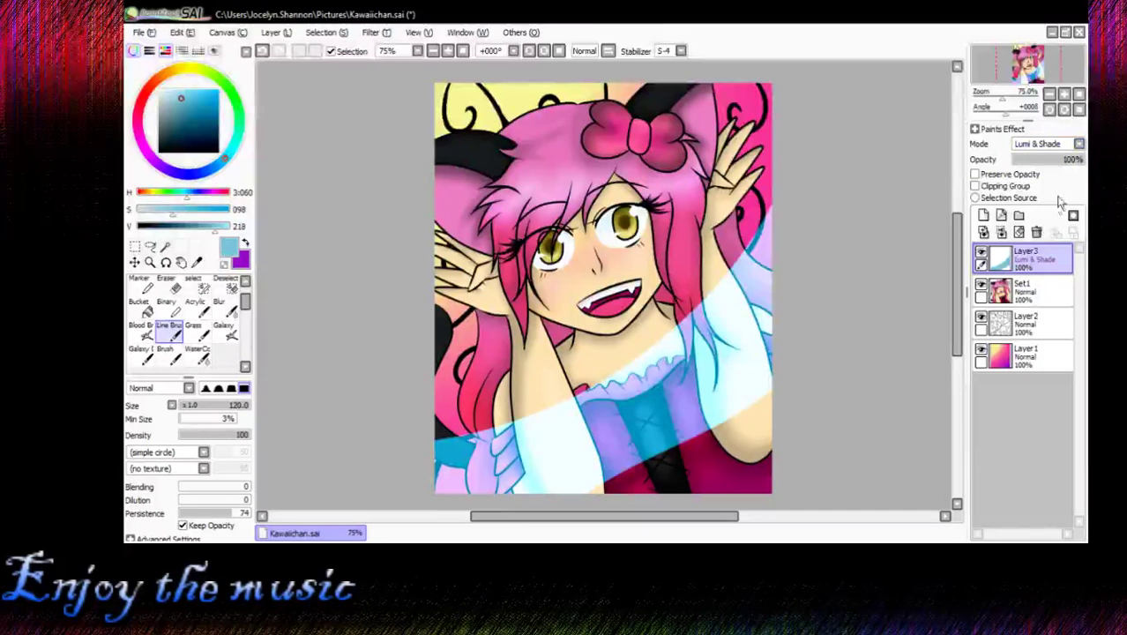
drag(1060, 163, 1051, 166)
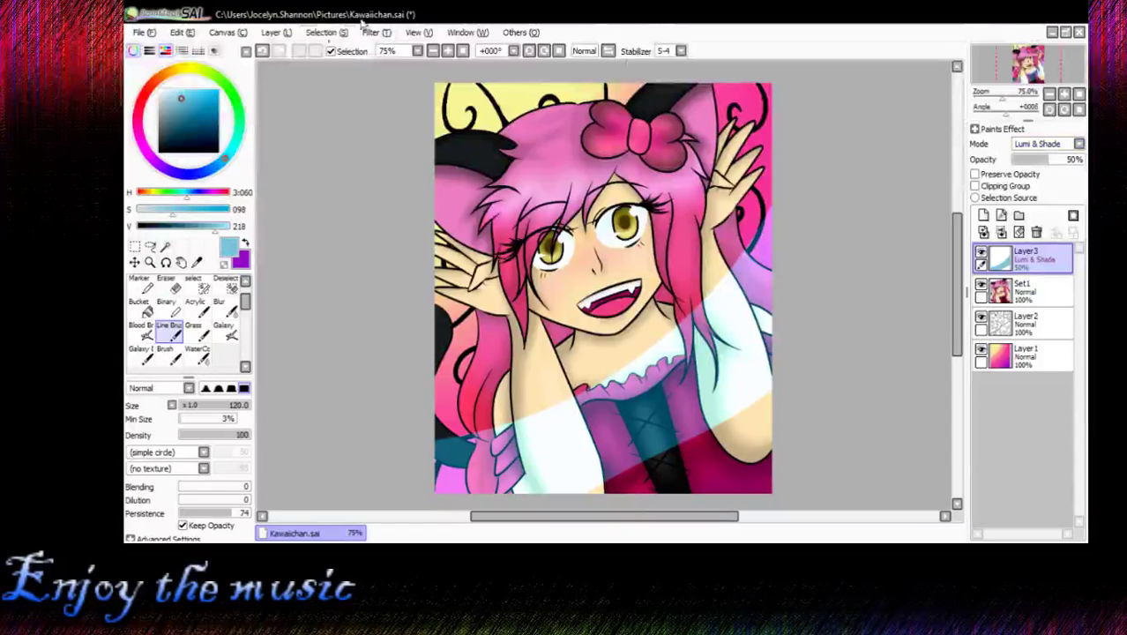
Shift the hue of the light-blue band to purple with a colour-adjustment filter.
click(326, 36)
click(386, 53)
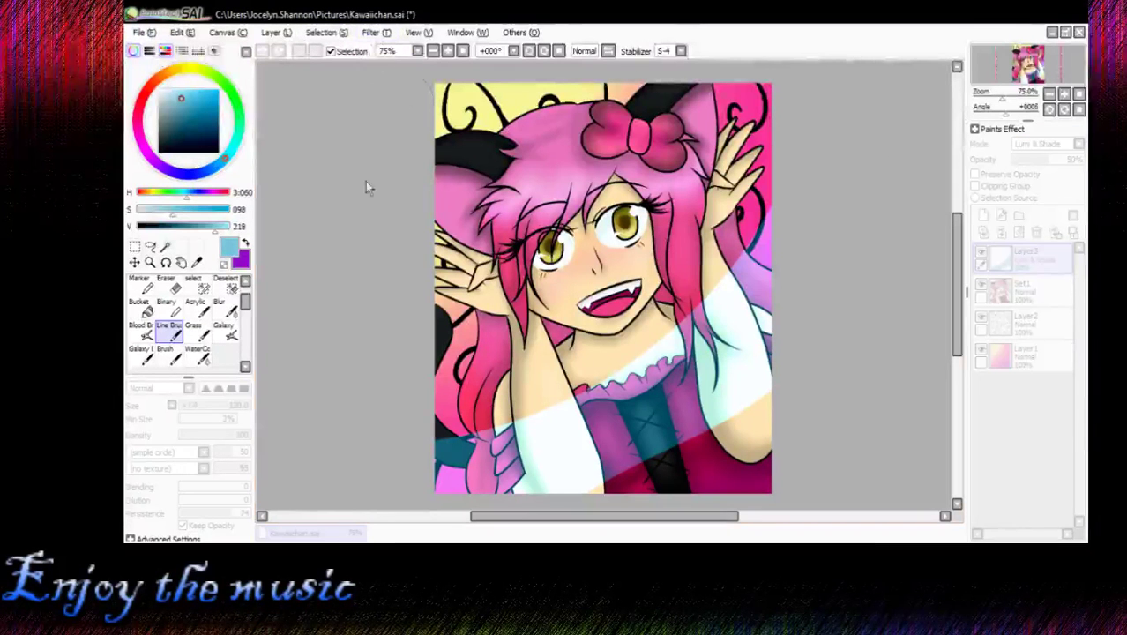
drag(320, 156, 361, 164)
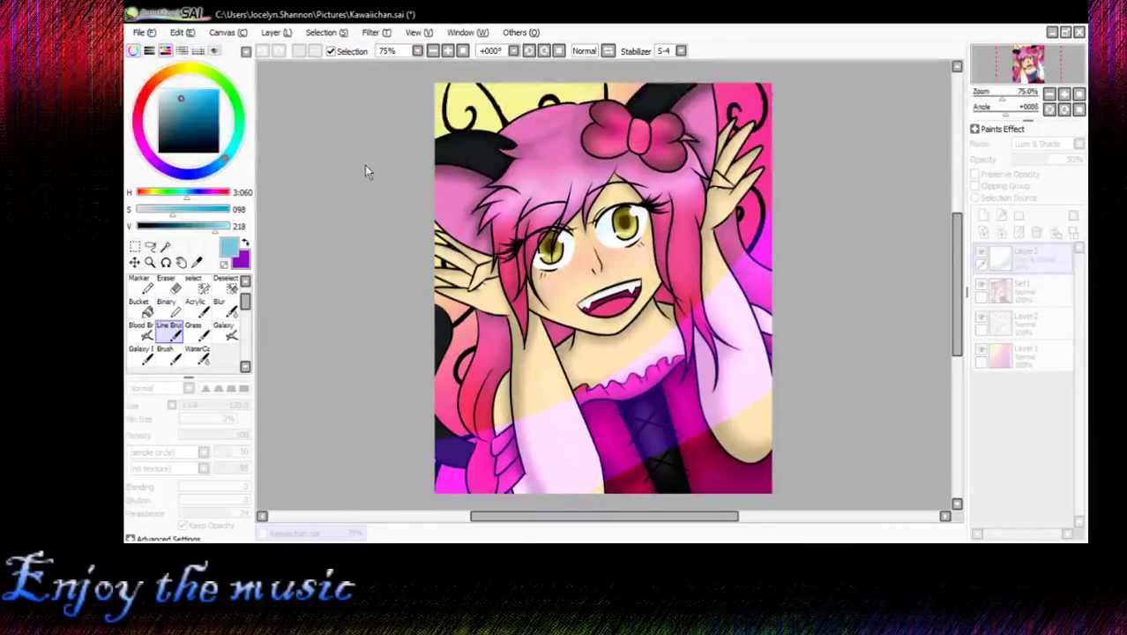
click(341, 228)
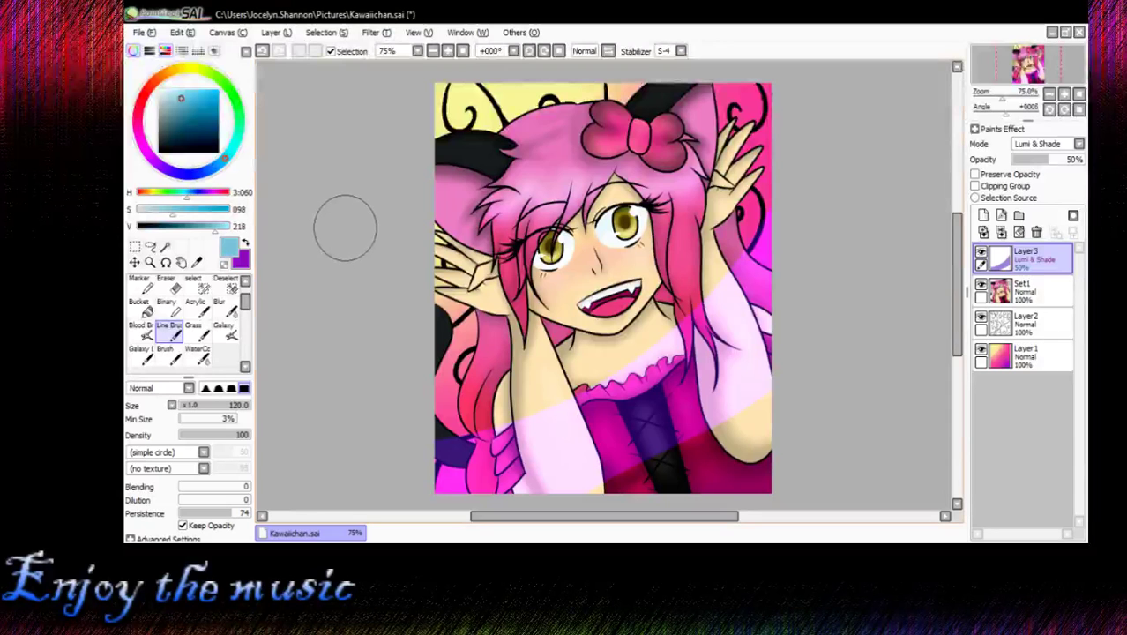
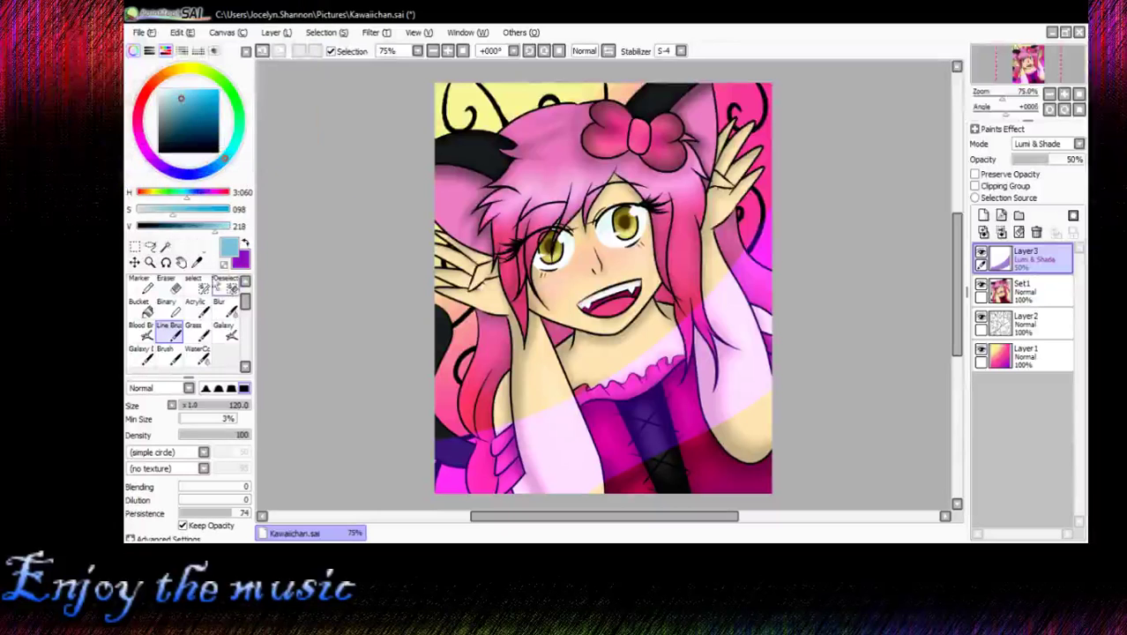
Set the brush colour to purple with saturation 210 and value 176.
drag(209, 194, 207, 214)
click(210, 195)
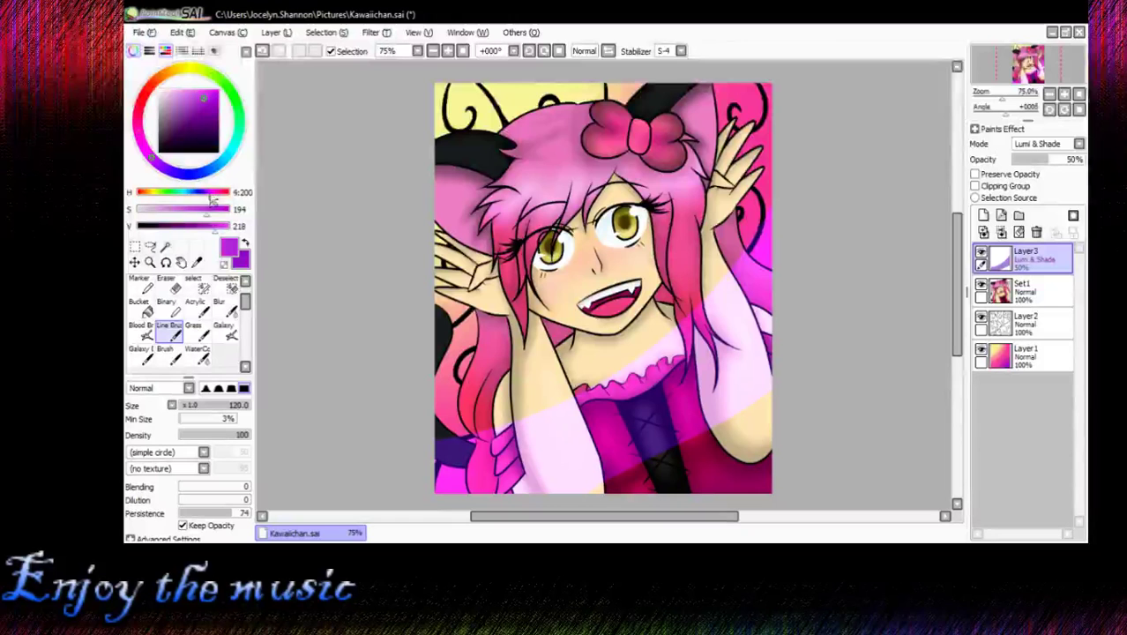
click(213, 211)
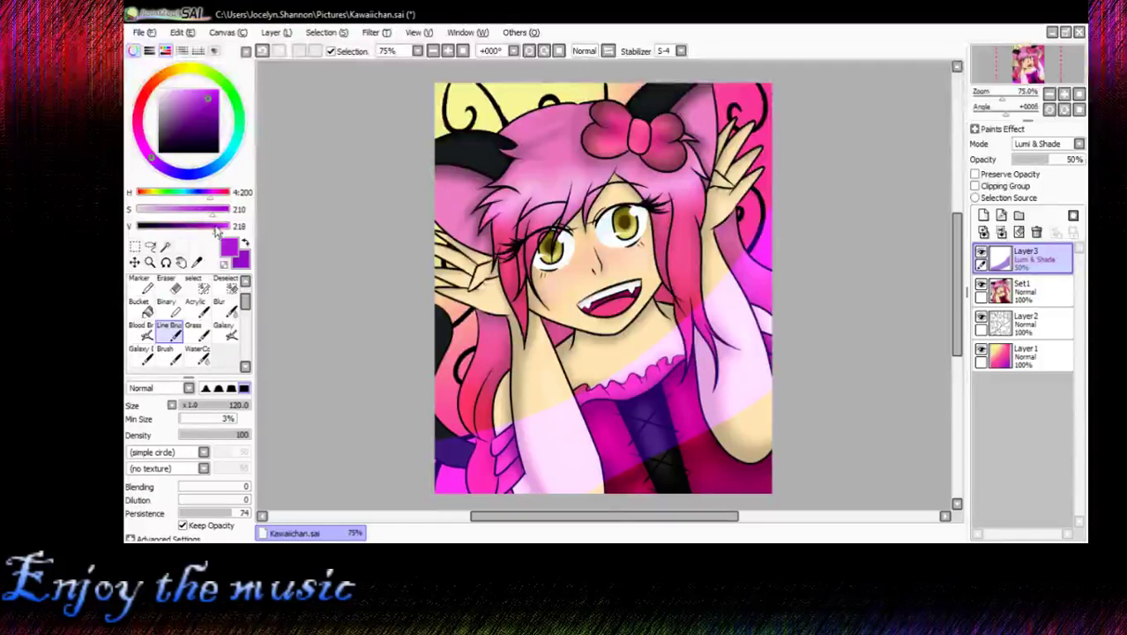
drag(214, 229, 201, 230)
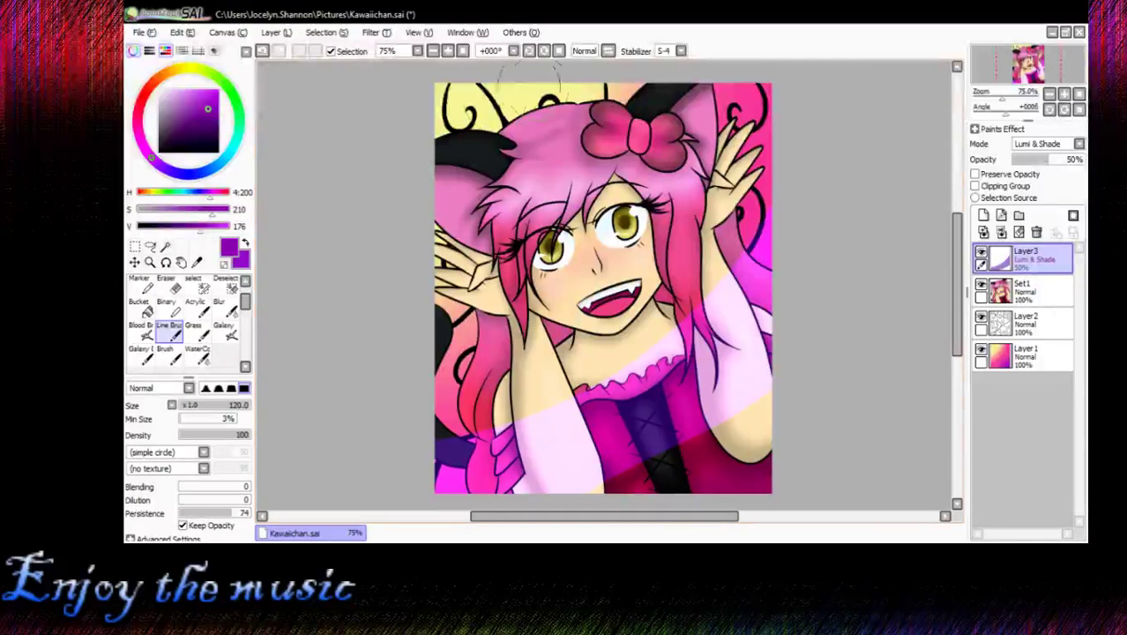
Try painting a purple diagonal band across the canvas's upper-left corner, and undo both strokes.
mouse_move(546, 85)
mouse_down()
mouse_move(510, 75)
mouse_move(430, 239)
mouse_up()
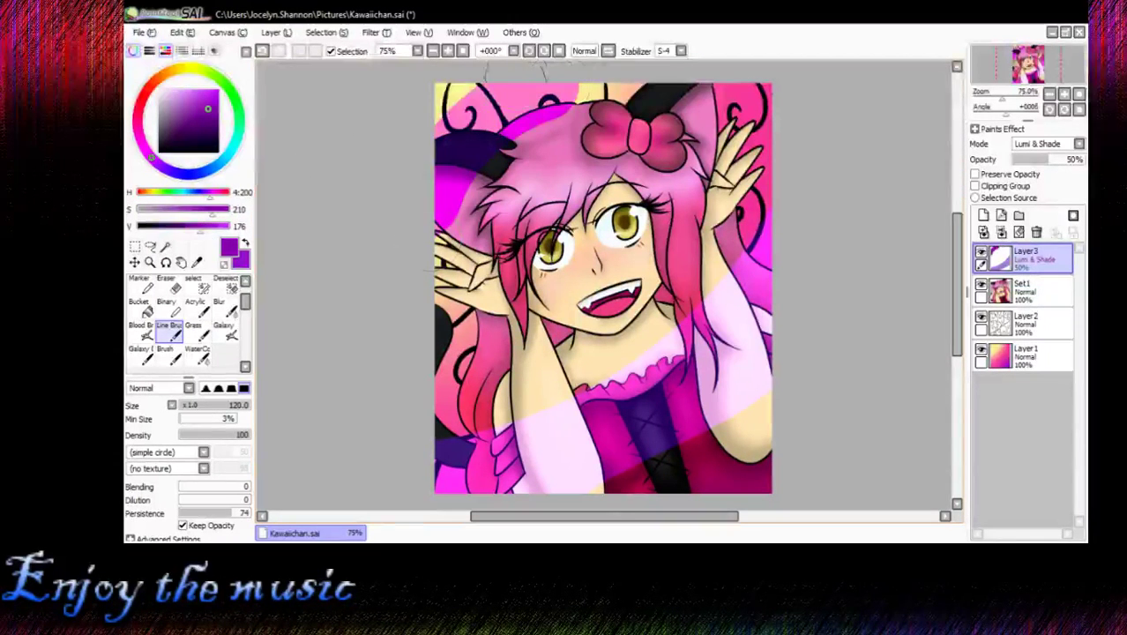
drag(512, 77, 395, 154)
click(263, 51)
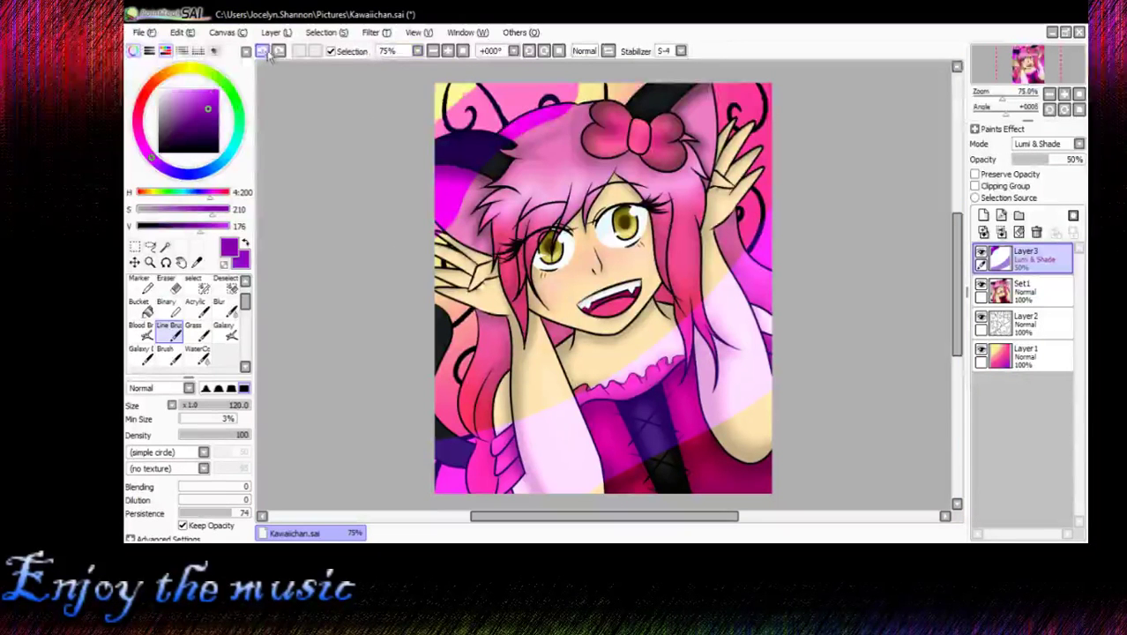
click(263, 51)
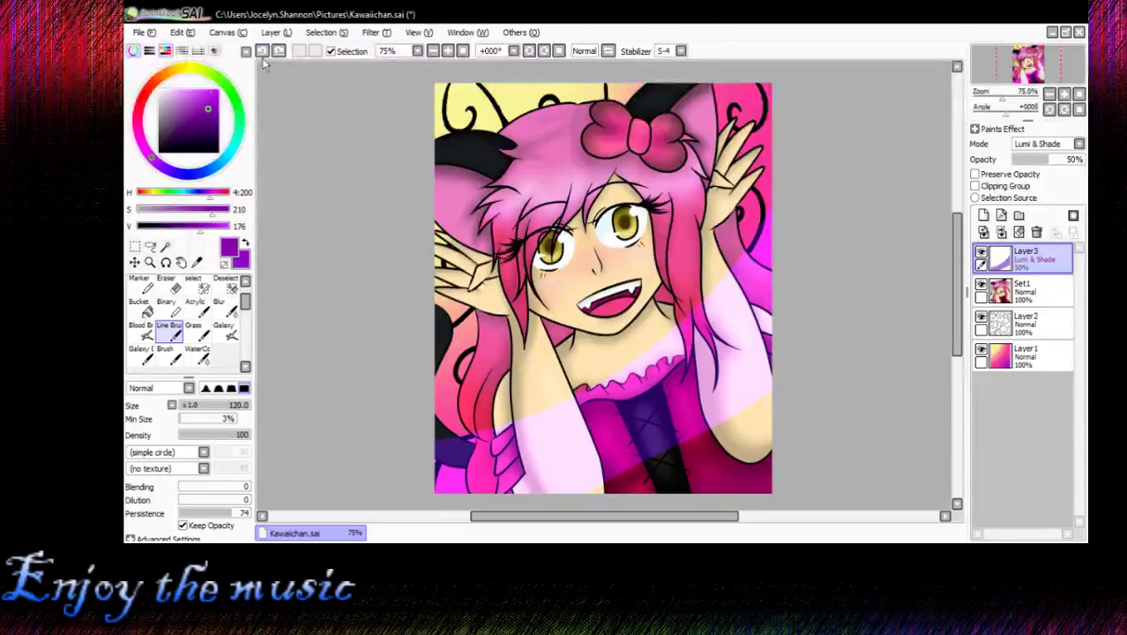
Cover the upper-left corner of the drawing with broad diagonal strokes in bright blue with a value of 230.
click(217, 193)
drag(211, 228, 218, 228)
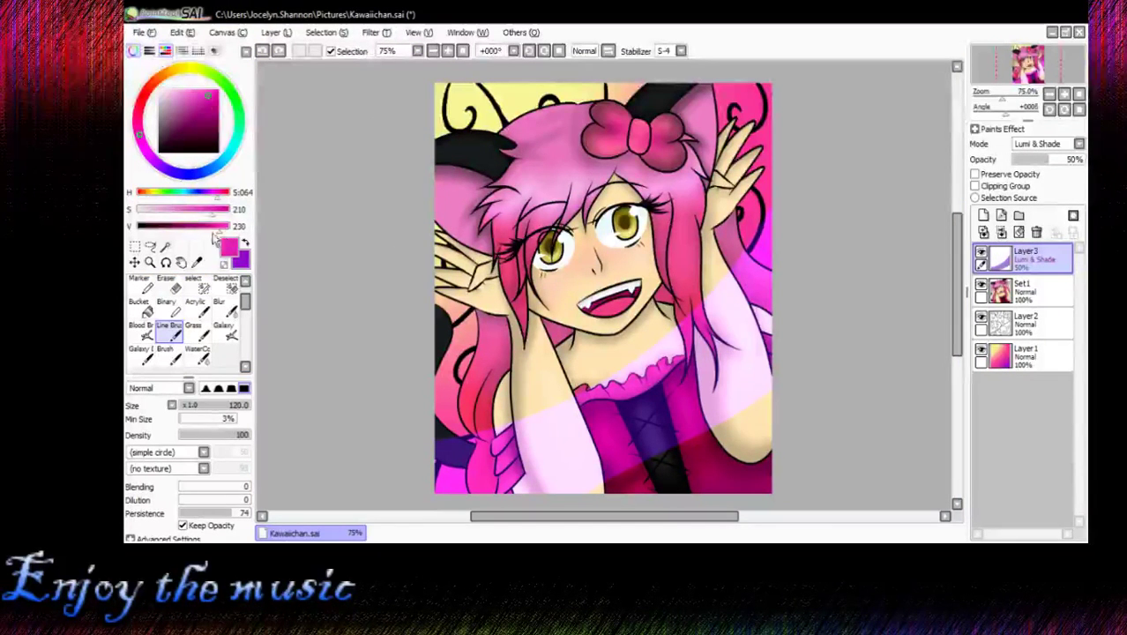
click(187, 191)
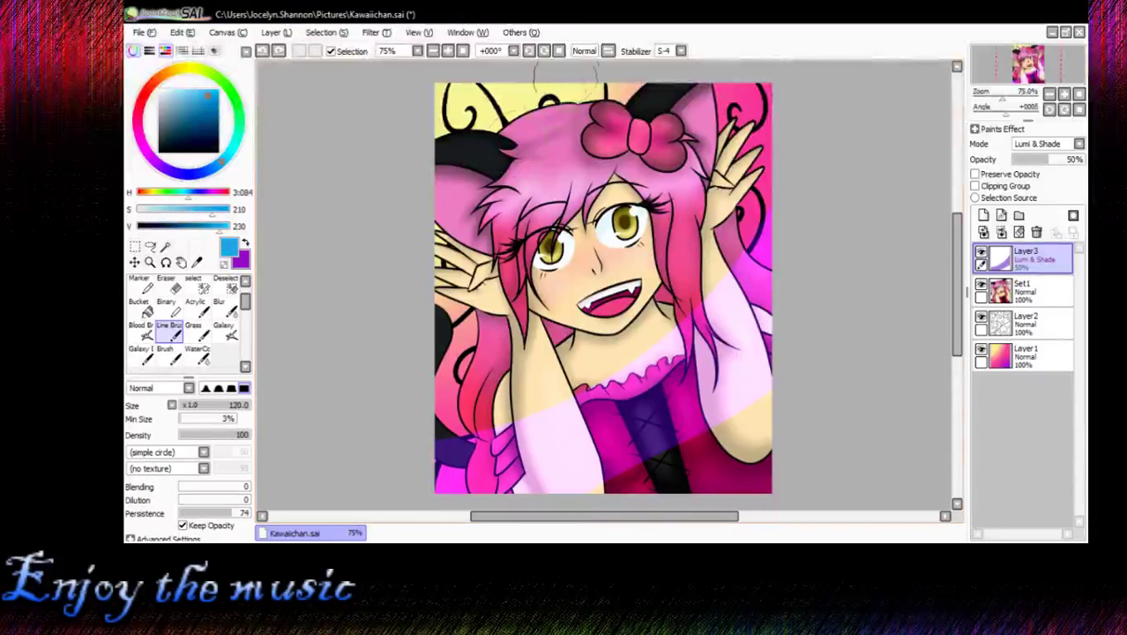
drag(567, 98, 411, 214)
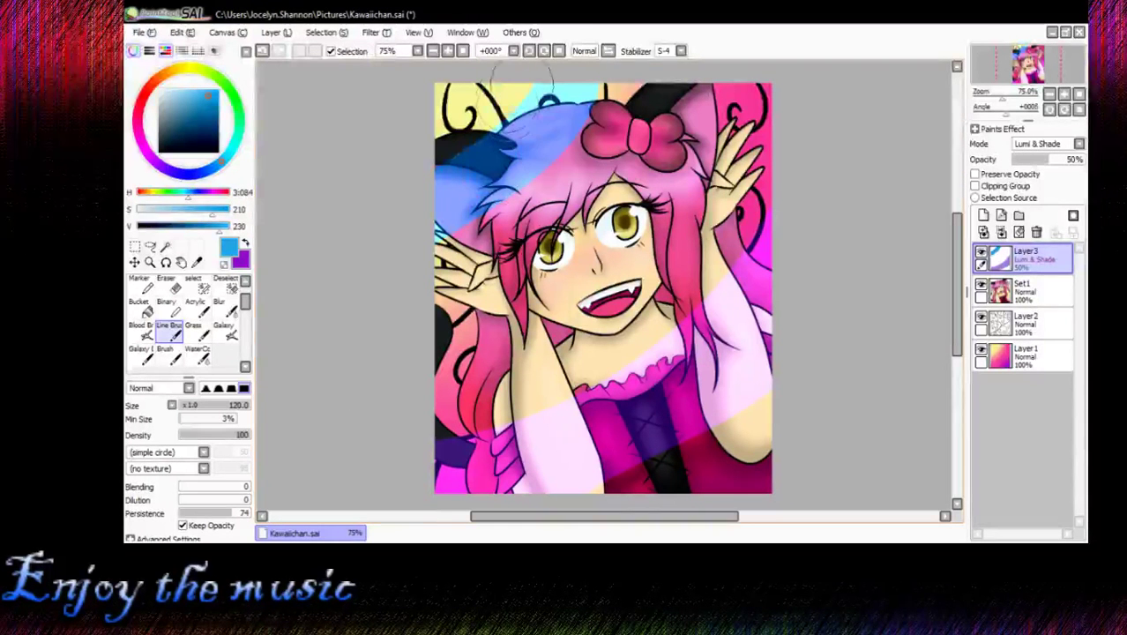
drag(520, 81, 407, 171)
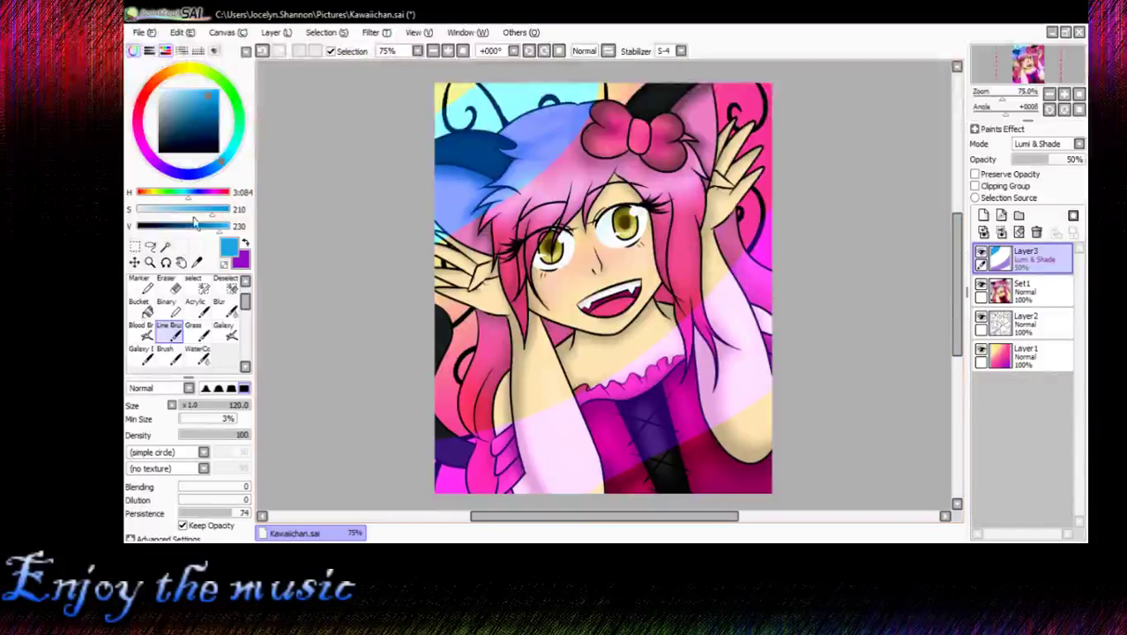
Soften the edges of the blue corner at size 350 and of the purple band at size 84 with the Blur brush.
click(218, 304)
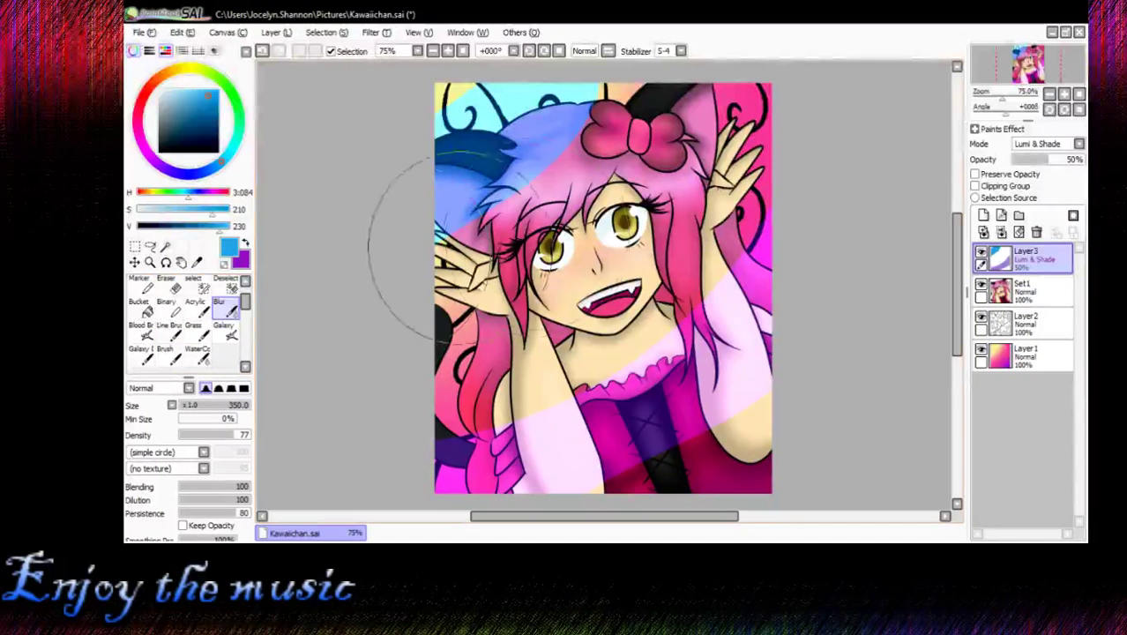
mouse_move(593, 155)
mouse_down()
mouse_move(608, 143)
mouse_move(435, 302)
mouse_move(592, 191)
mouse_move(625, 129)
mouse_up()
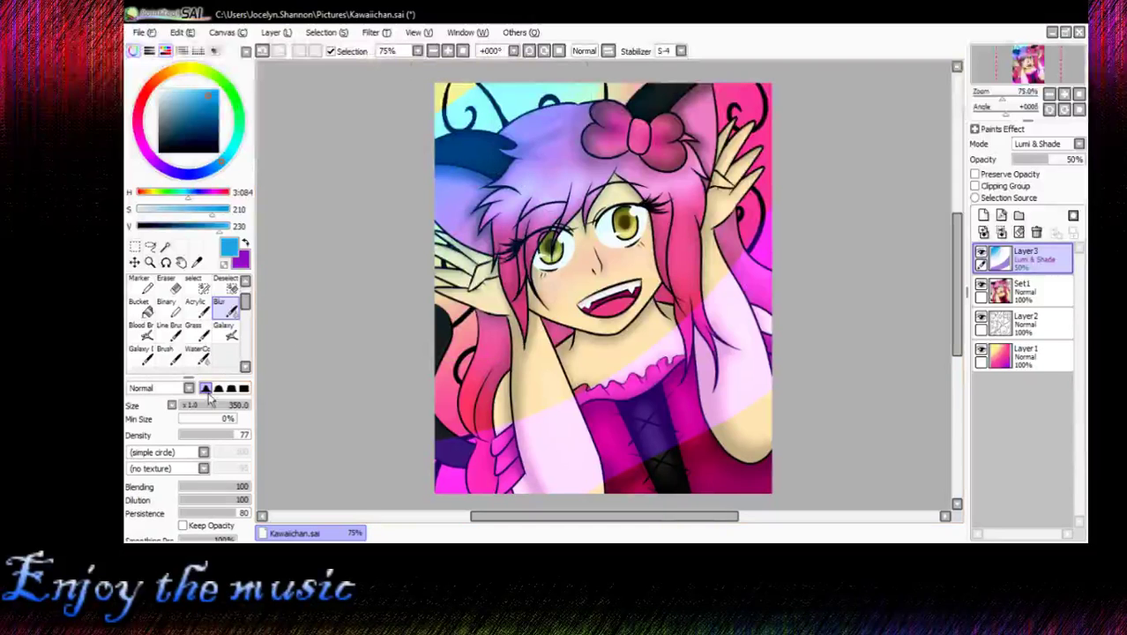
click(209, 407)
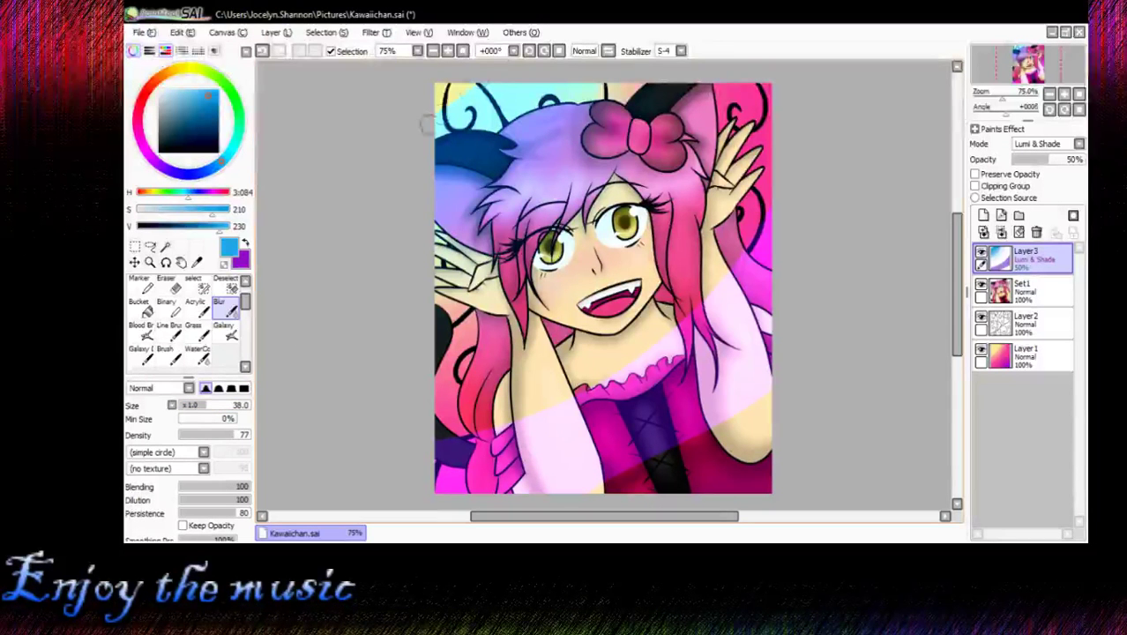
drag(192, 408, 234, 407)
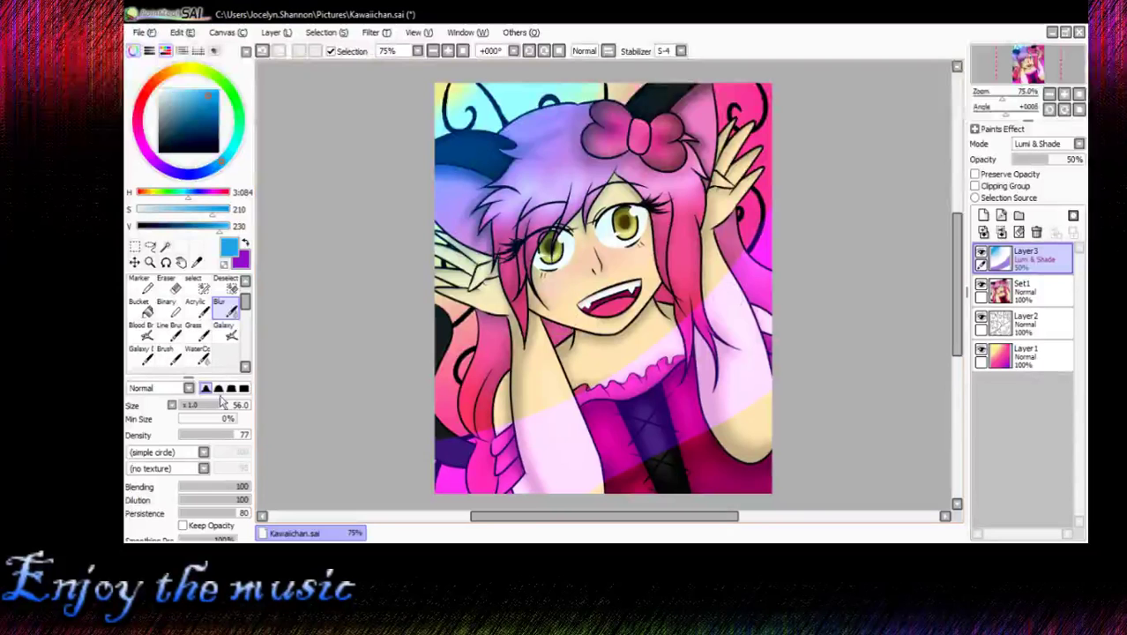
click(245, 404)
drag(689, 300, 775, 243)
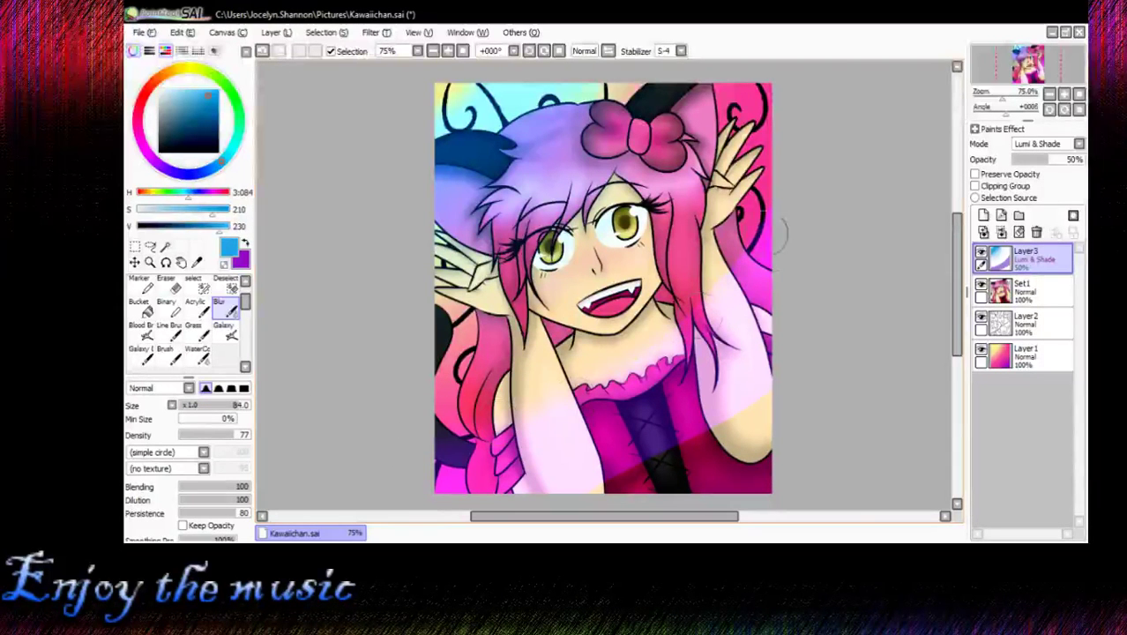
drag(617, 474, 779, 365)
mouse_move(667, 453)
mouse_down()
mouse_move(788, 383)
mouse_move(594, 502)
mouse_move(735, 419)
mouse_move(543, 511)
mouse_move(716, 394)
mouse_up()
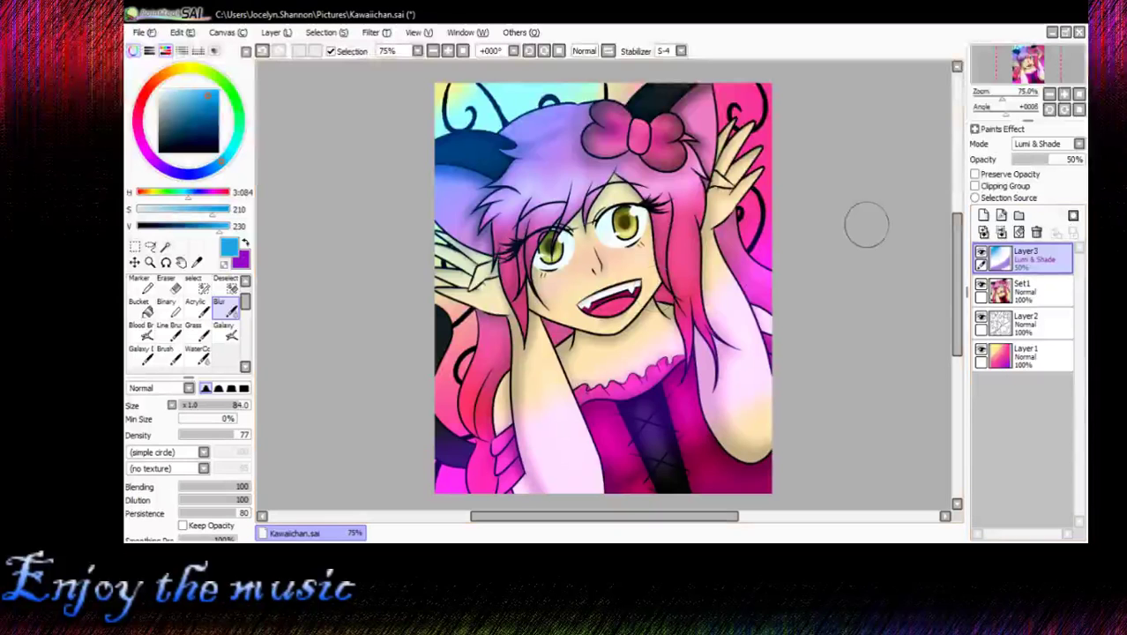
Lower the opacity of the colour overlay layer to 10%, trying 25% first.
click(1027, 159)
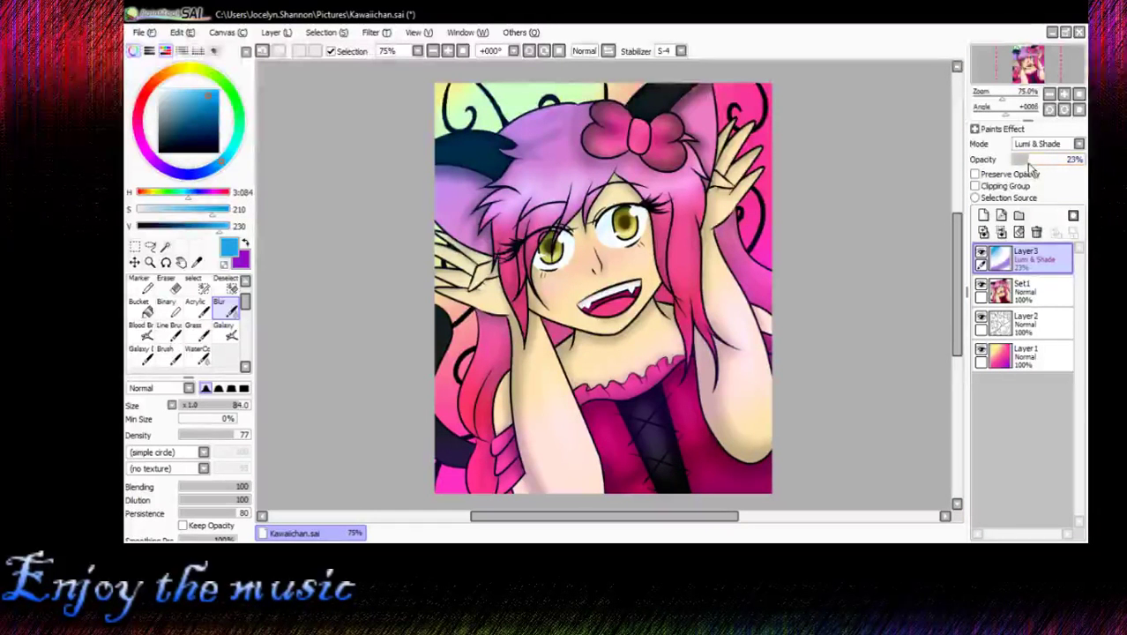
drag(1031, 163, 1033, 163)
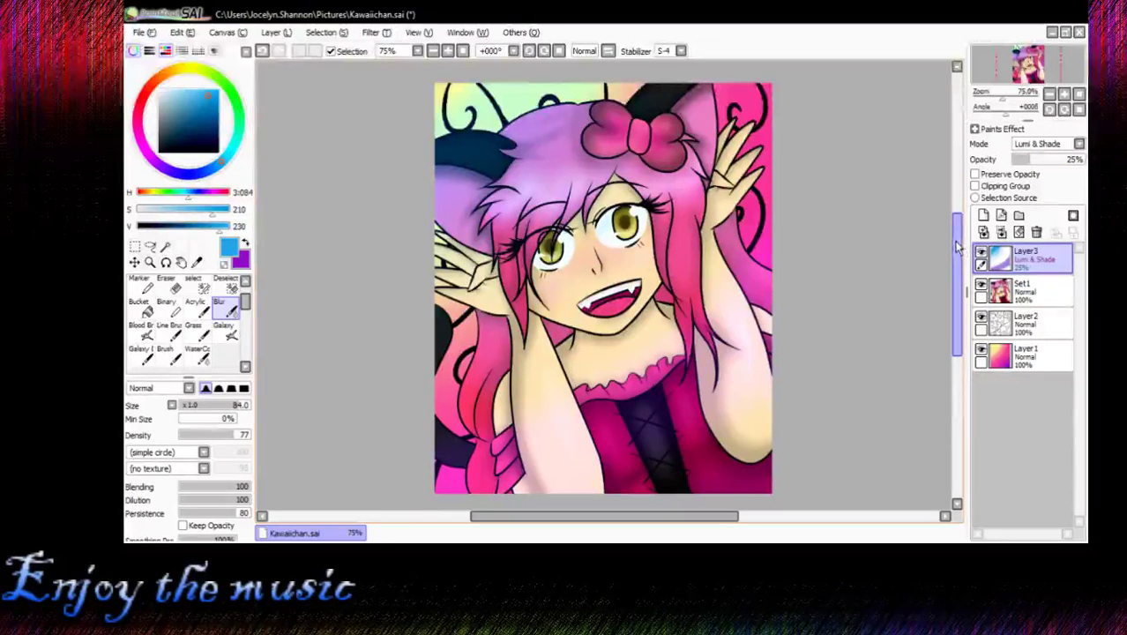
mouse_move(958, 248)
mouse_down()
mouse_move(957, 226)
mouse_move(957, 245)
mouse_up()
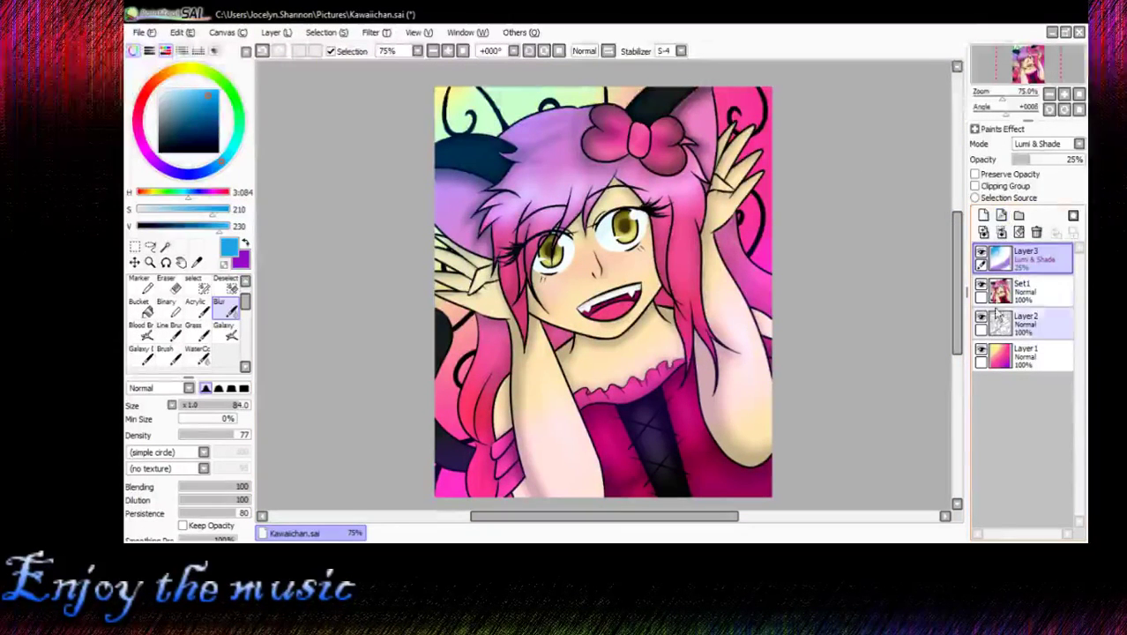
click(1021, 161)
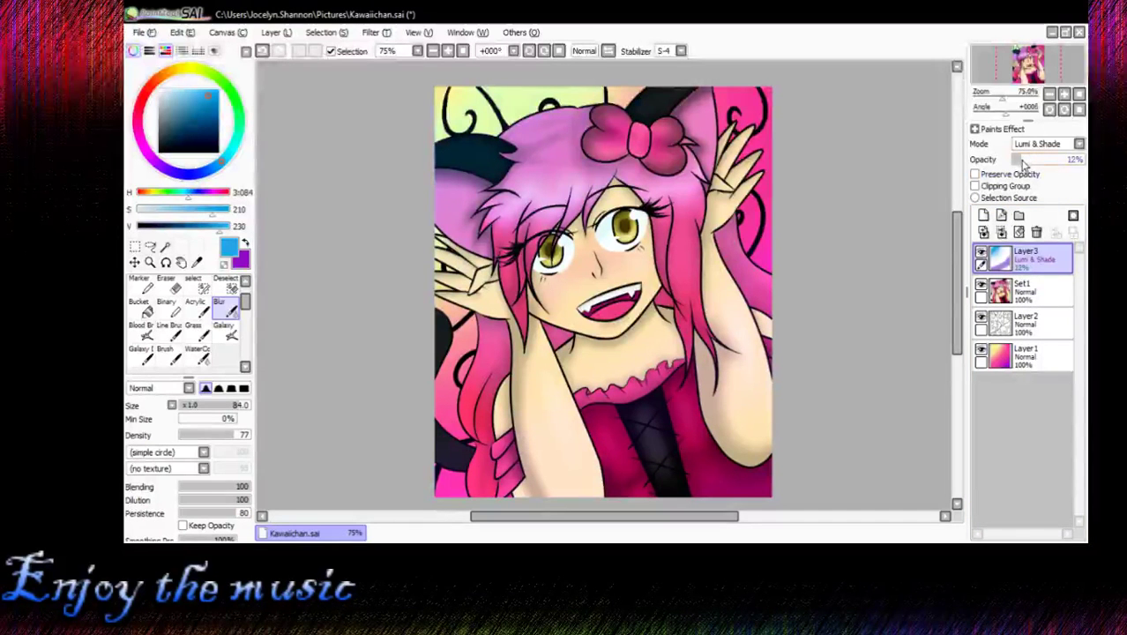
click(1019, 159)
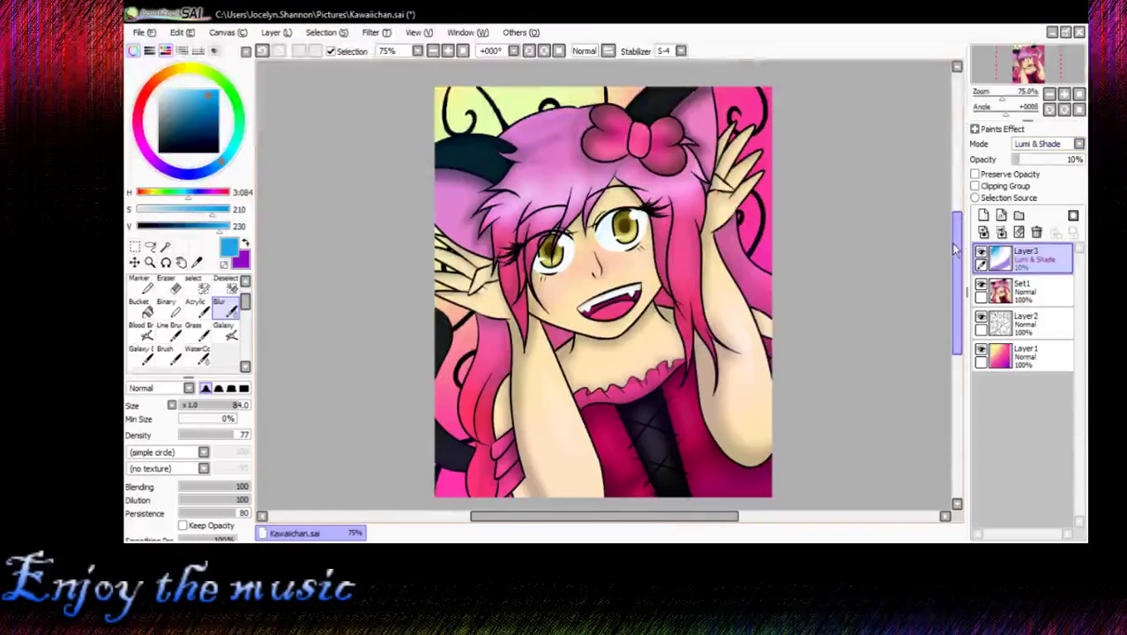
mouse_move(956, 251)
mouse_down()
mouse_move(959, 262)
mouse_move(960, 249)
mouse_up()
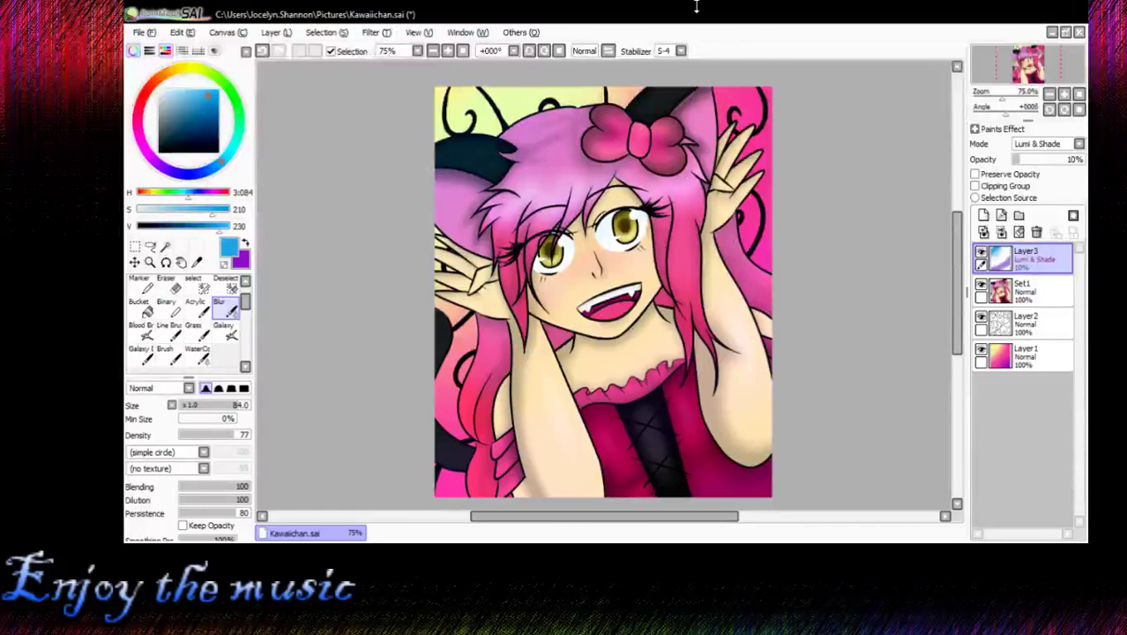
click(565, 4)
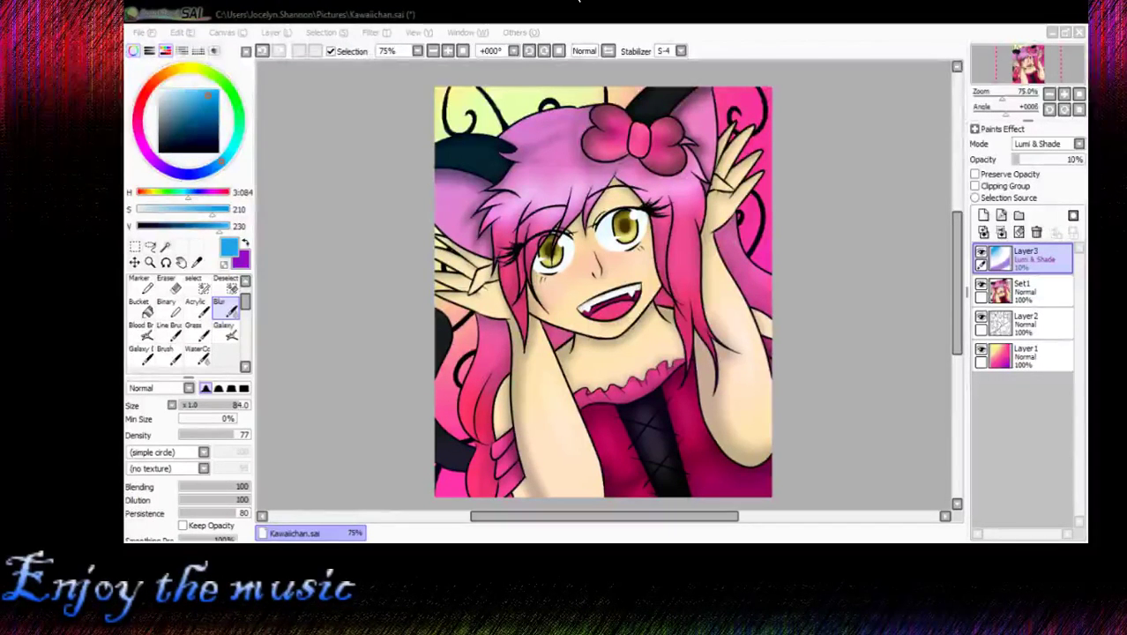
click(854, 138)
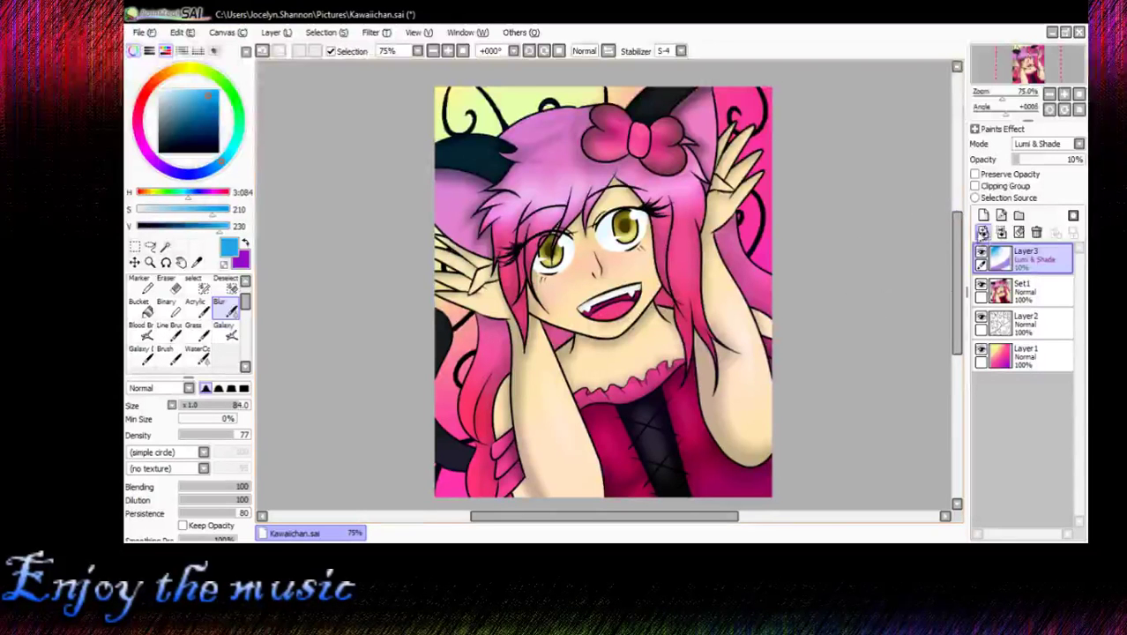
scroll(933, 274, down, 1)
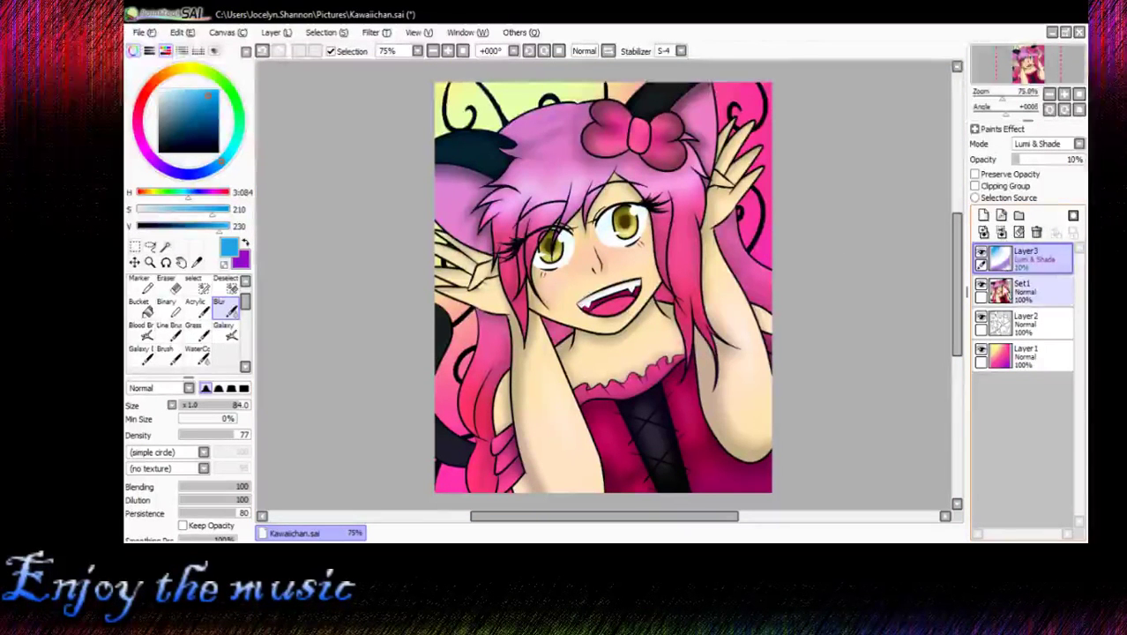
Compare the drawing with and without the colour overlay layer, and lower that layer's opacity to 5%.
click(1000, 290)
click(997, 259)
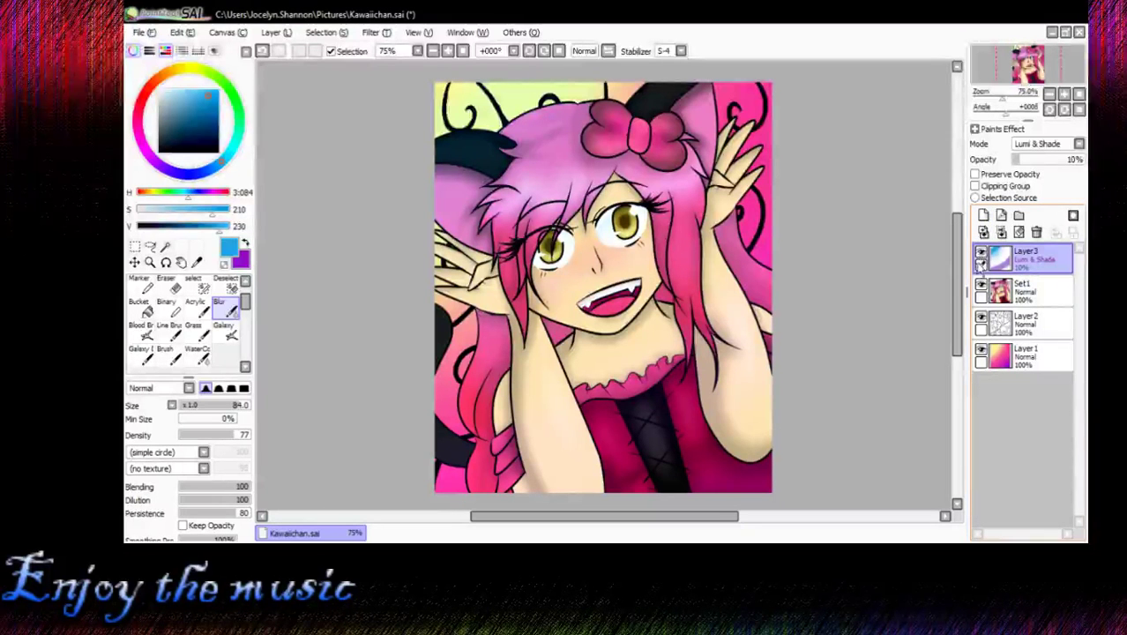
click(982, 253)
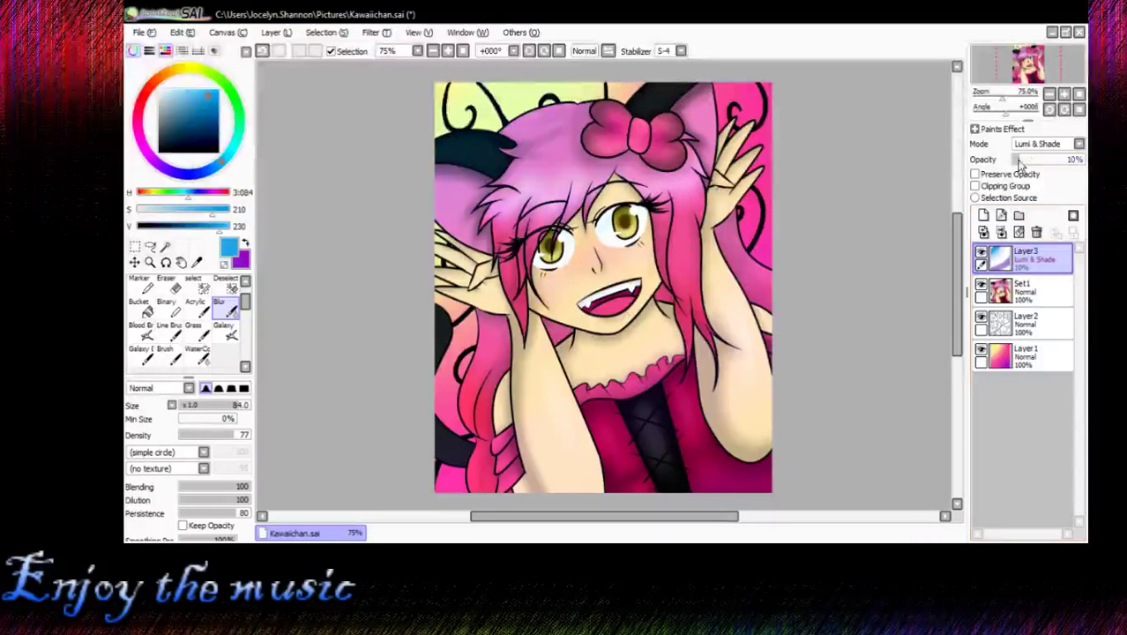
drag(1015, 162, 1017, 163)
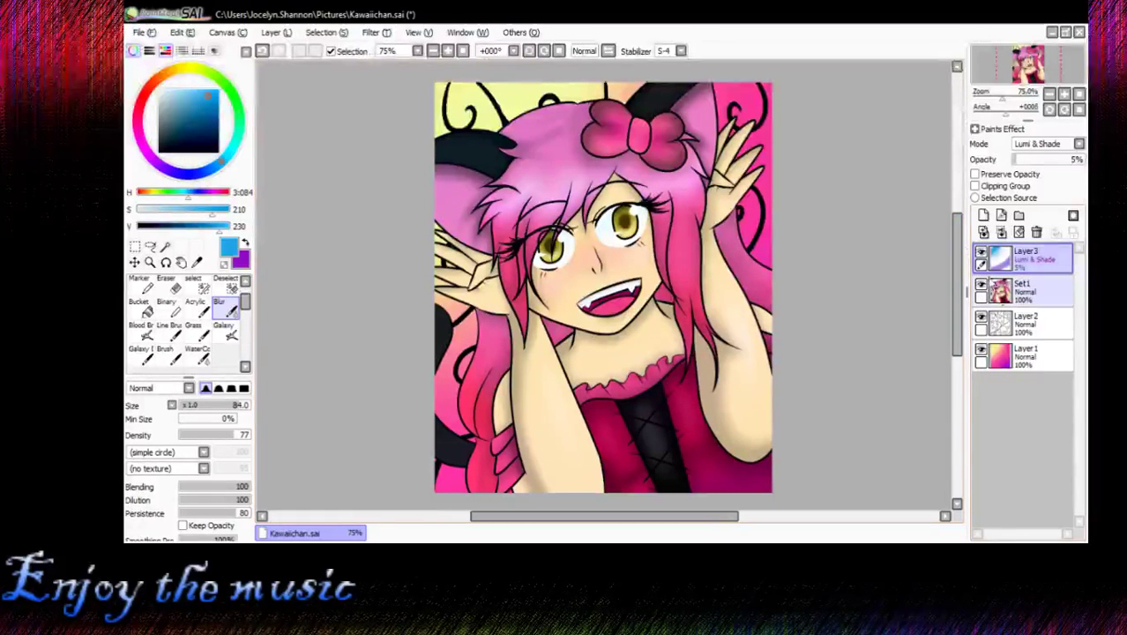
Add a new layer directly beneath the colour overlay, and prepare a size 5 Acrylic brush with a colour value of 210.
click(1001, 232)
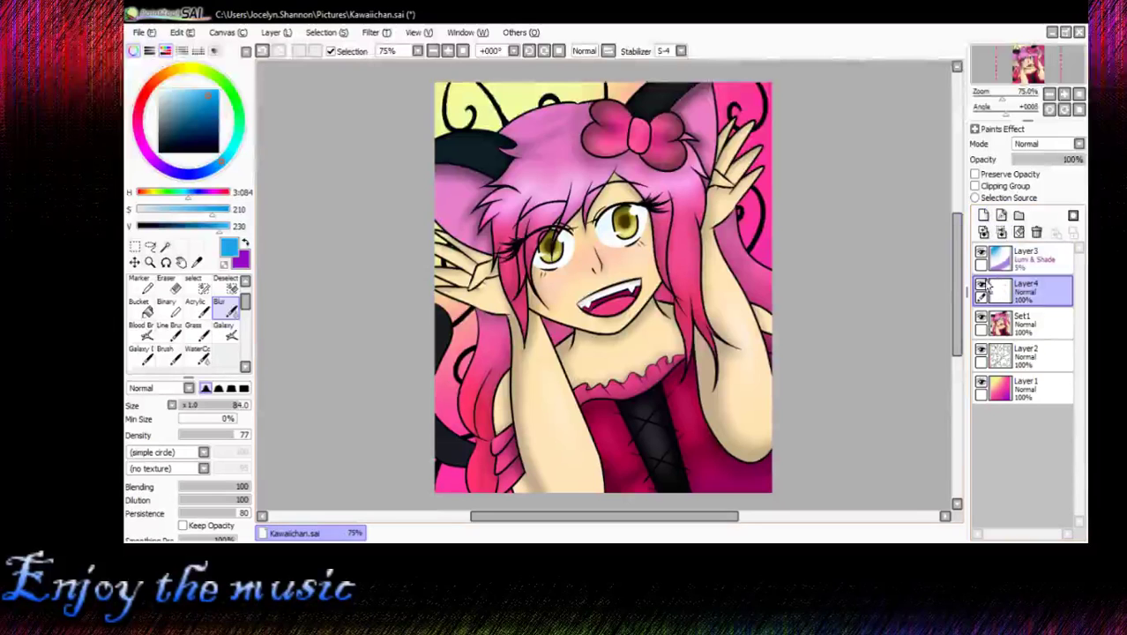
click(212, 225)
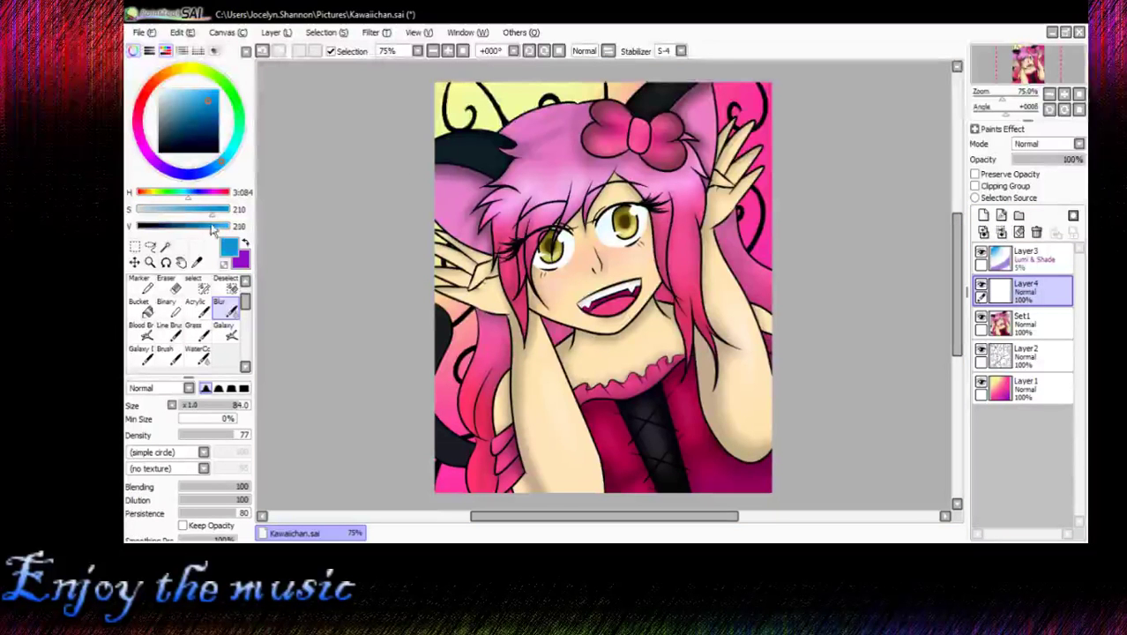
click(194, 304)
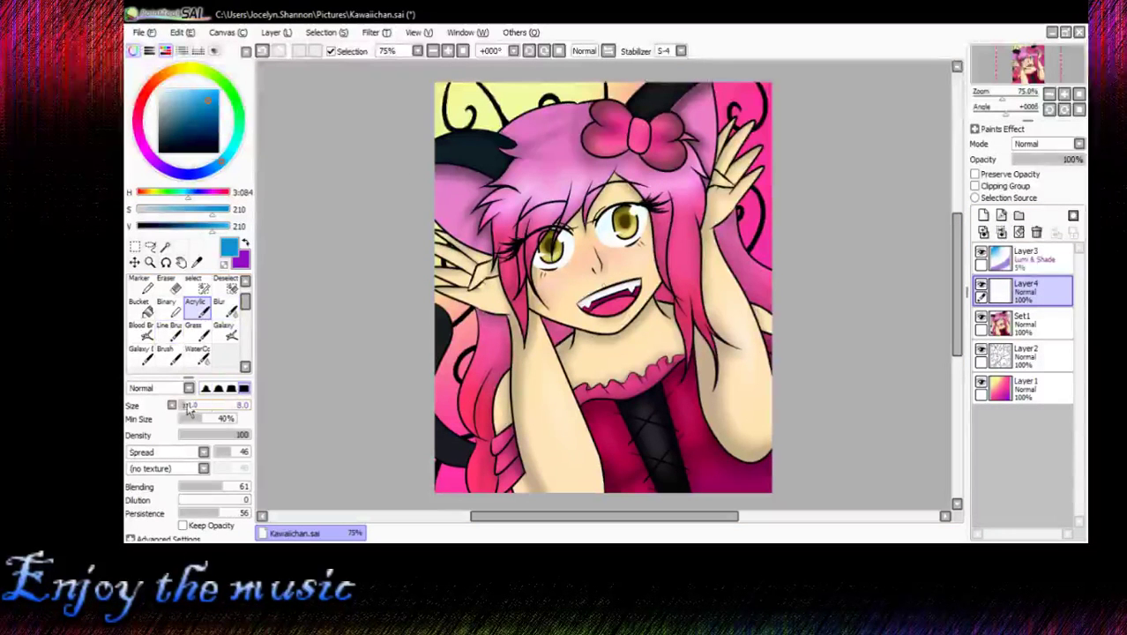
drag(186, 407, 184, 411)
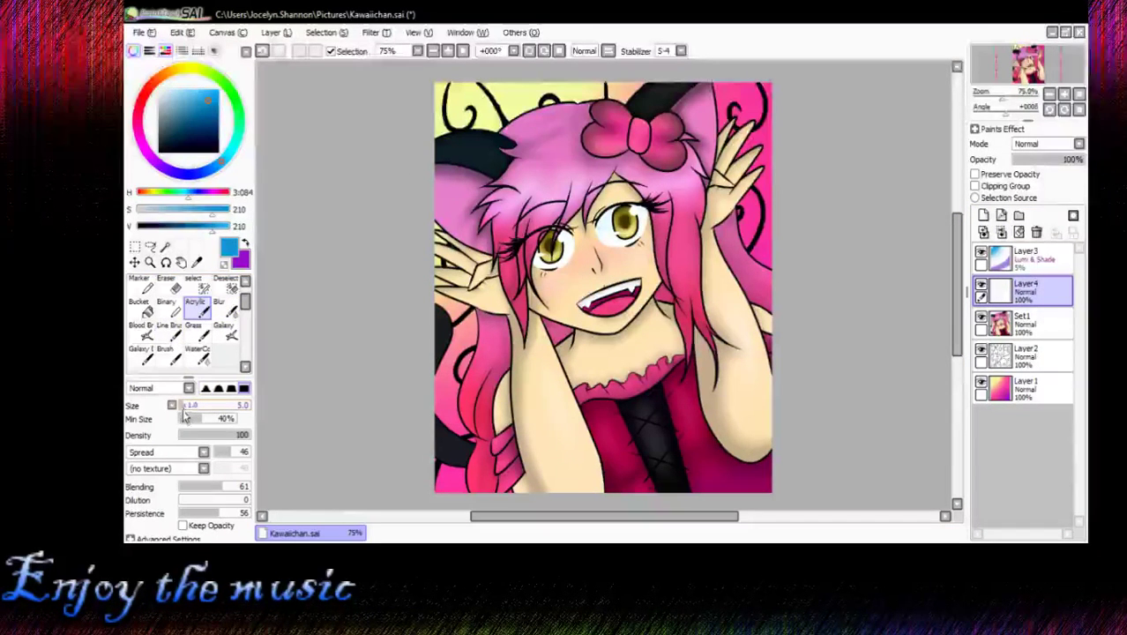
Examine the lower part of the drawing and the character's face at 150% zoom for a suitable signature spot.
click(448, 53)
click(449, 53)
click(181, 263)
drag(365, 324, 493, 144)
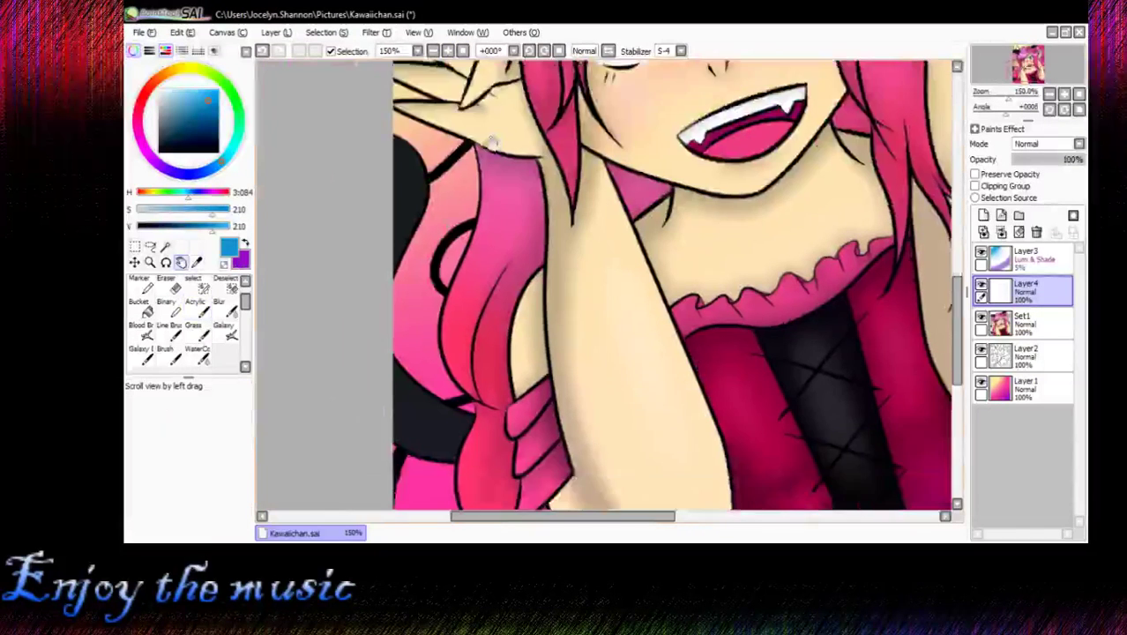
mouse_move(426, 272)
mouse_down()
mouse_move(397, 129)
mouse_move(388, 171)
mouse_up()
click(177, 338)
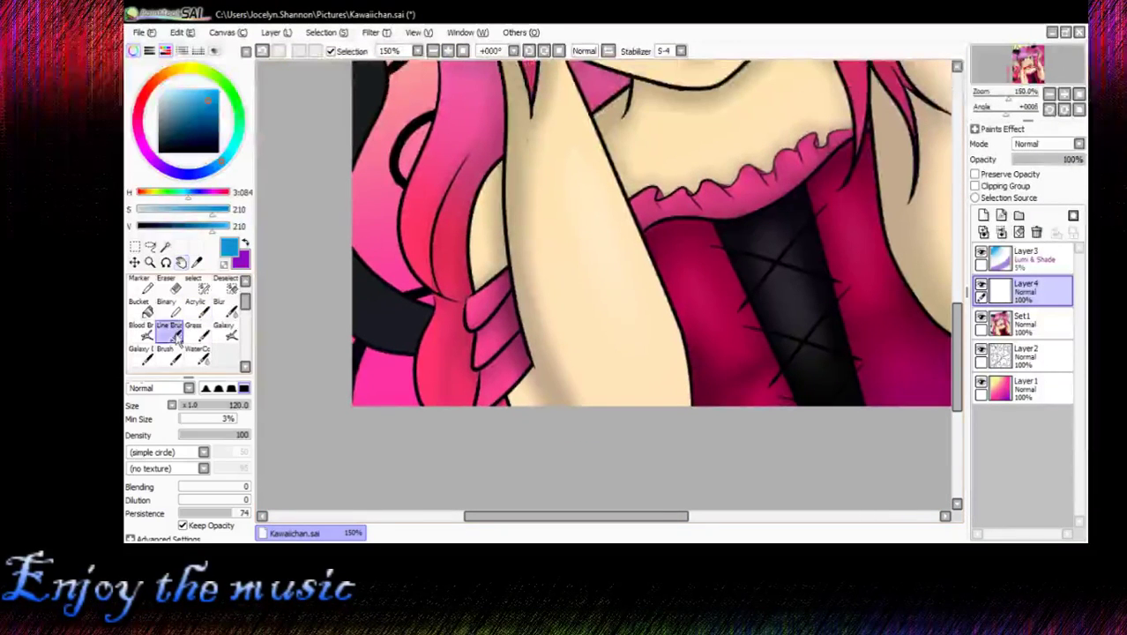
click(195, 302)
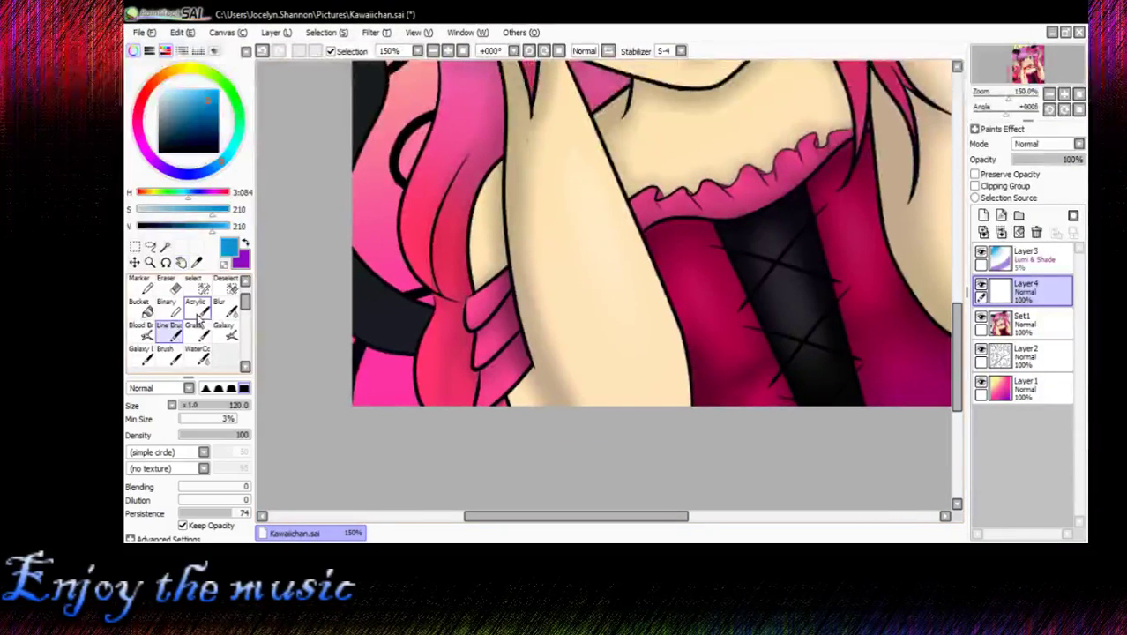
click(181, 262)
drag(347, 206, 414, 322)
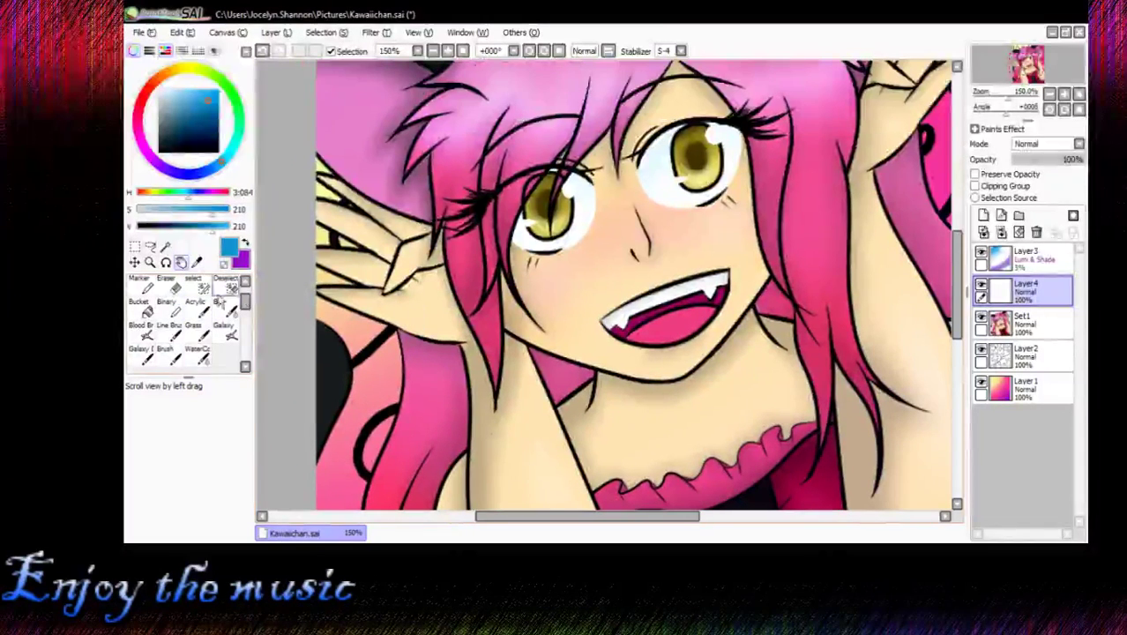
click(432, 50)
click(432, 51)
click(447, 51)
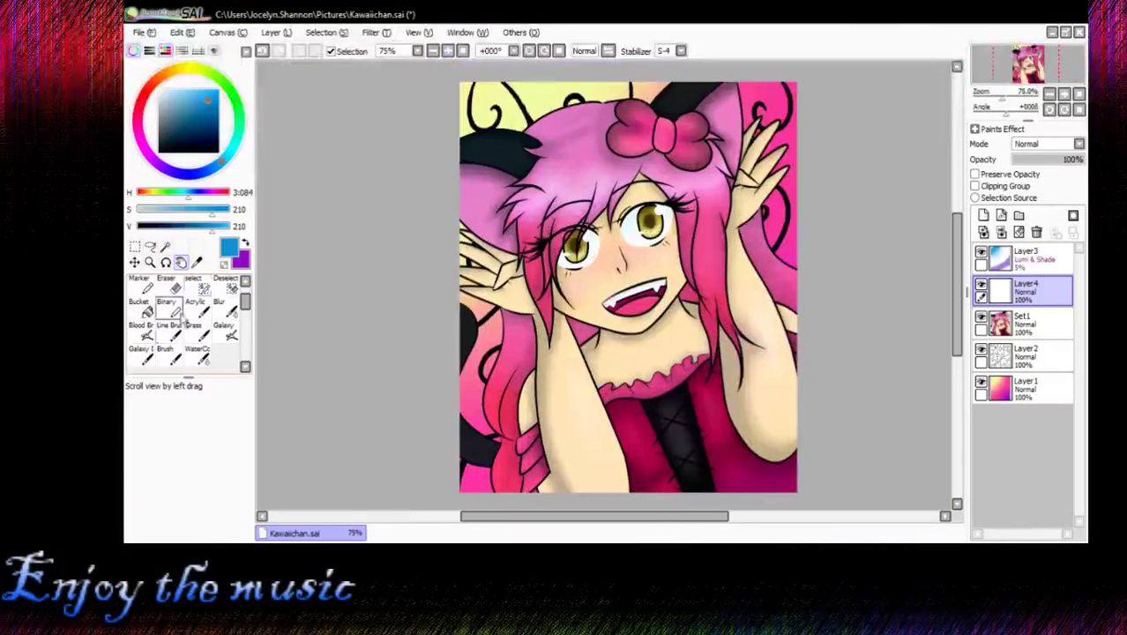
Set the Acrylic brush to size 22 and its colour to a light grey with a saturation of 0.
click(198, 308)
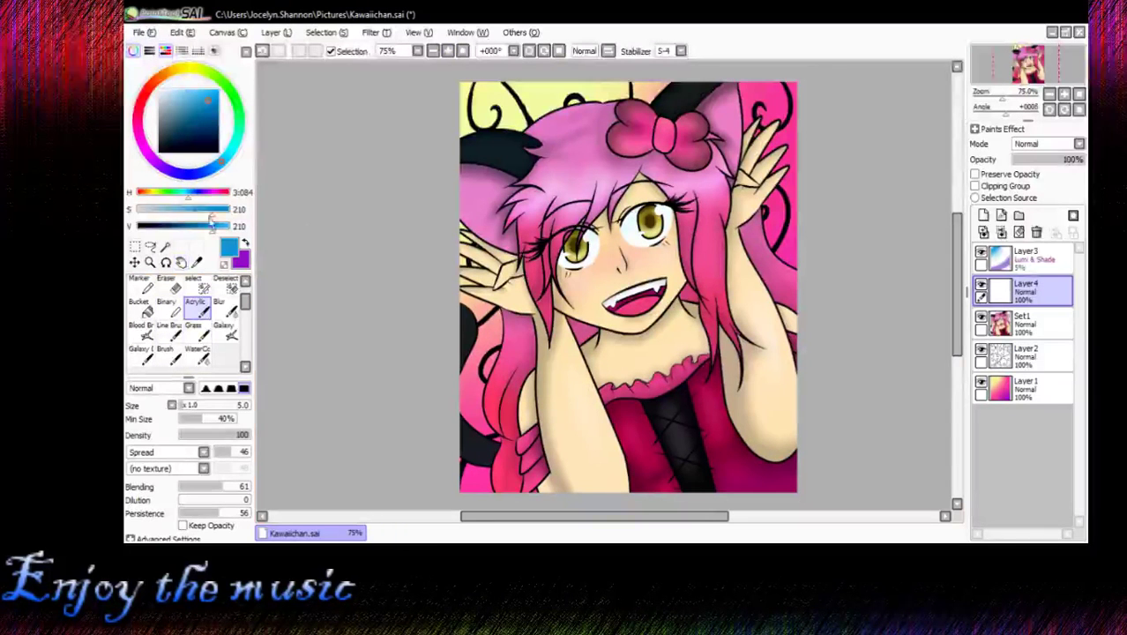
drag(211, 215, 137, 215)
click(182, 263)
drag(372, 261, 300, 267)
click(199, 305)
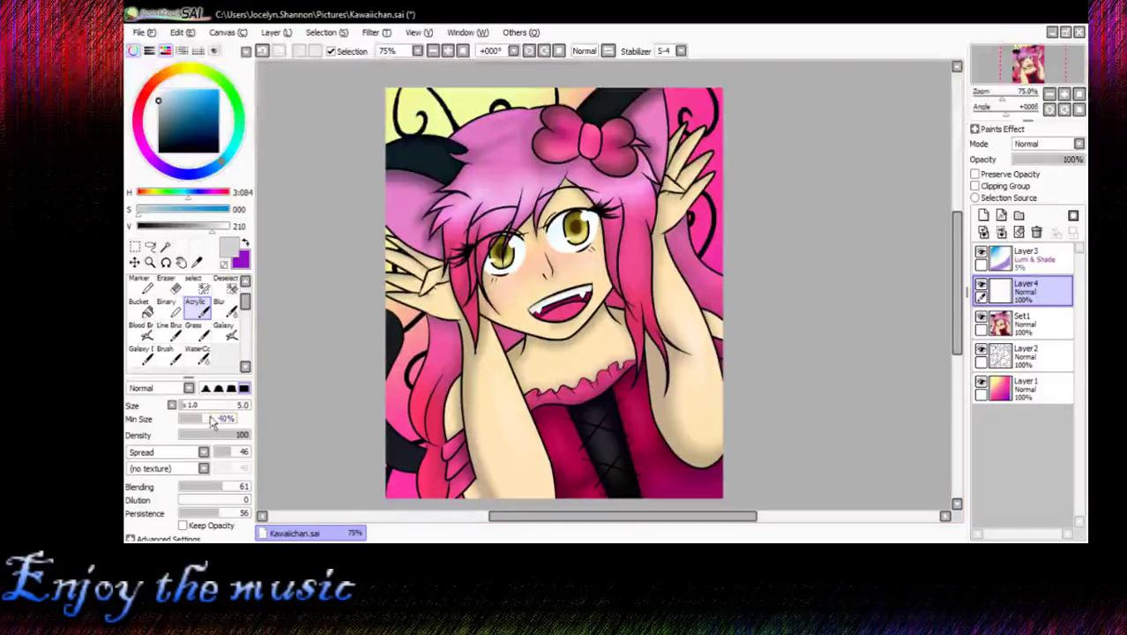
click(199, 406)
drag(203, 406, 195, 407)
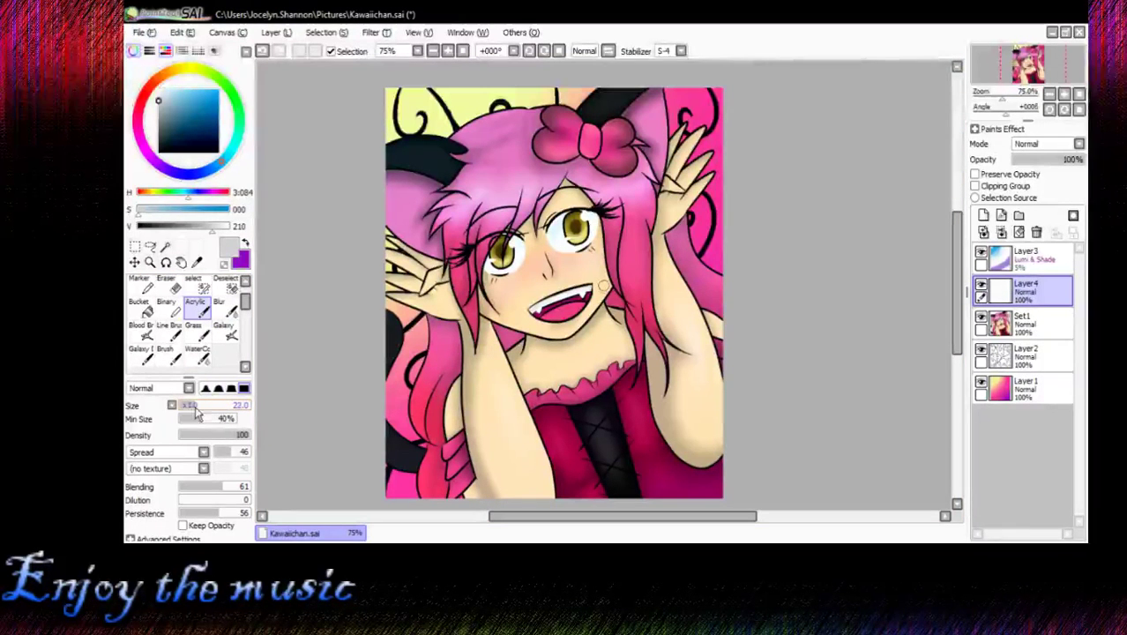
Write a large handwritten signature in light grey across the character on the new layer.
mouse_move(434, 335)
mouse_down()
mouse_move(452, 213)
mouse_move(444, 322)
mouse_move(415, 415)
mouse_move(427, 361)
mouse_move(501, 282)
mouse_move(473, 302)
mouse_move(463, 405)
mouse_up()
mouse_move(487, 325)
mouse_down()
mouse_move(518, 329)
mouse_move(500, 419)
mouse_up()
drag(520, 334, 534, 445)
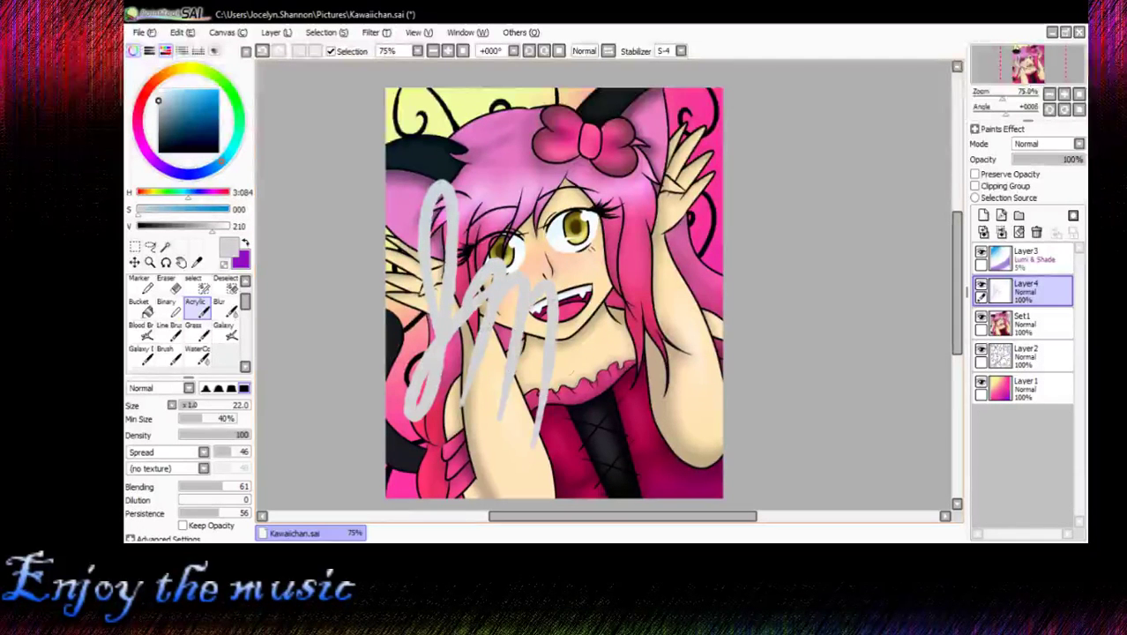
mouse_move(554, 407)
mouse_down()
mouse_move(643, 284)
mouse_move(568, 403)
mouse_move(611, 387)
mouse_move(836, 183)
mouse_up()
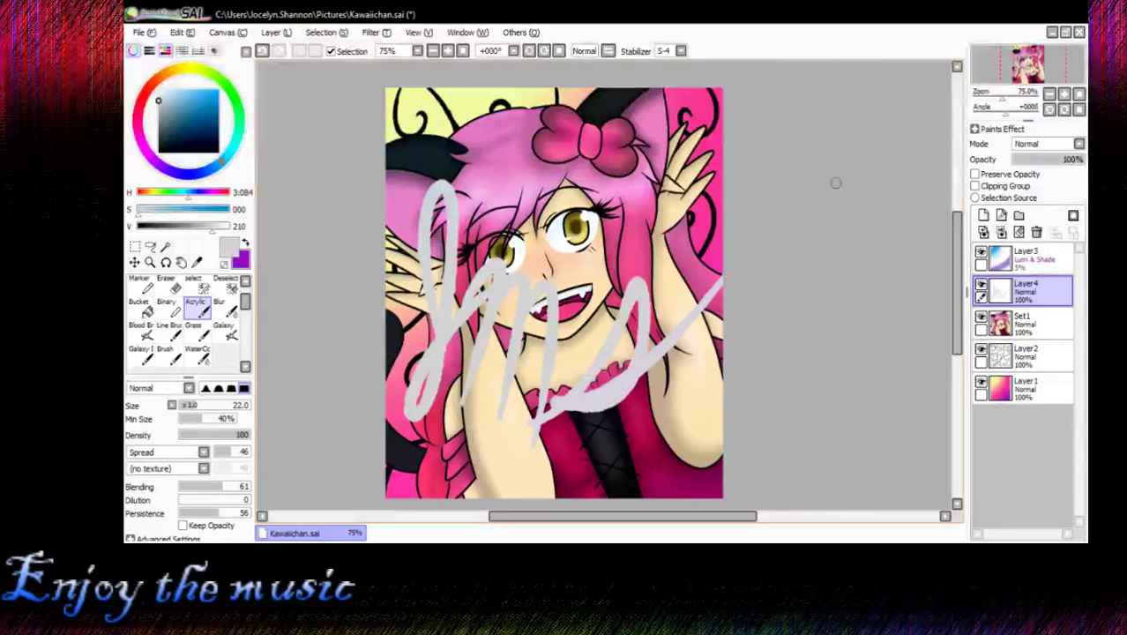
Lower the signature layer's opacity to 30% in Normal mode, trying the Overlay mode first.
click(1056, 144)
click(1045, 193)
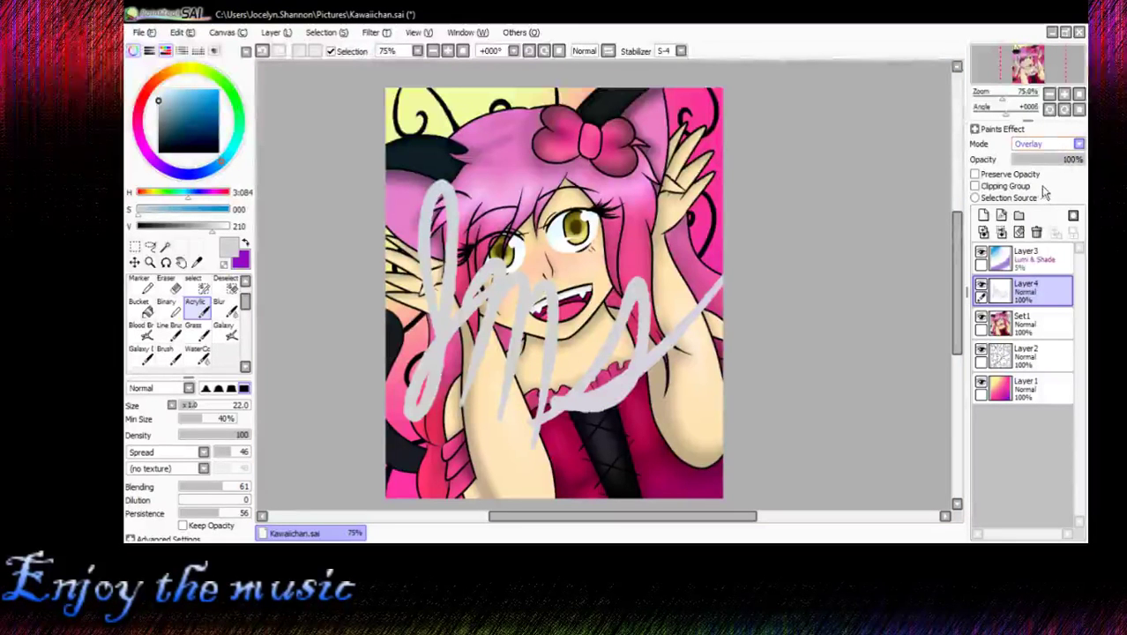
click(1049, 144)
click(1035, 157)
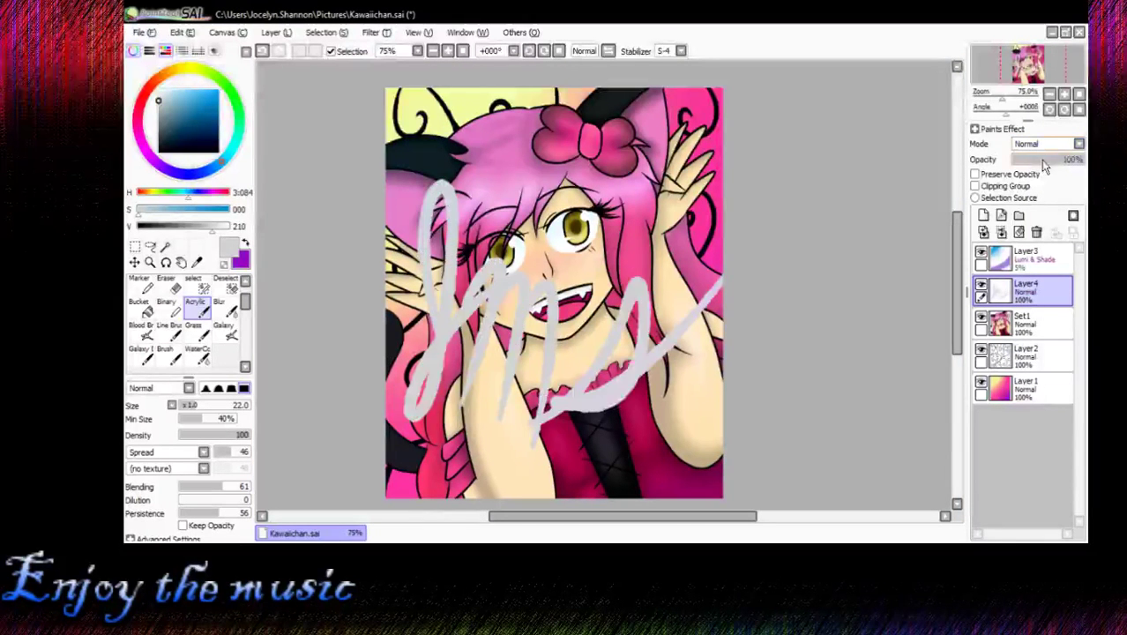
click(1044, 161)
drag(1046, 168, 1038, 164)
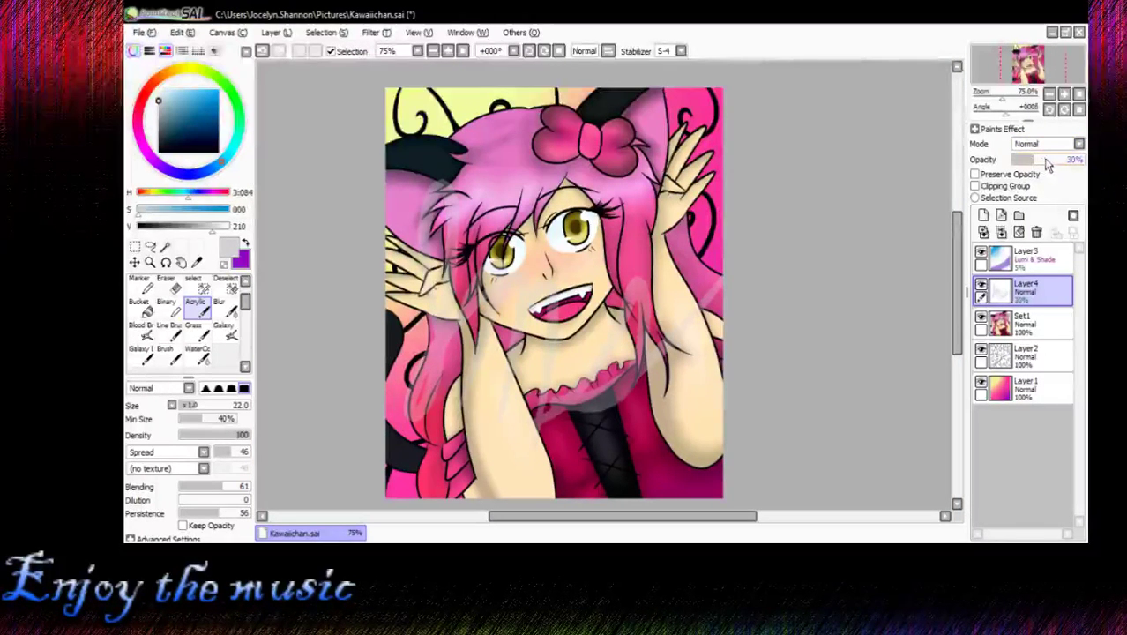
Resize and reposition the signature over the character with Transform, and apply the change.
click(134, 246)
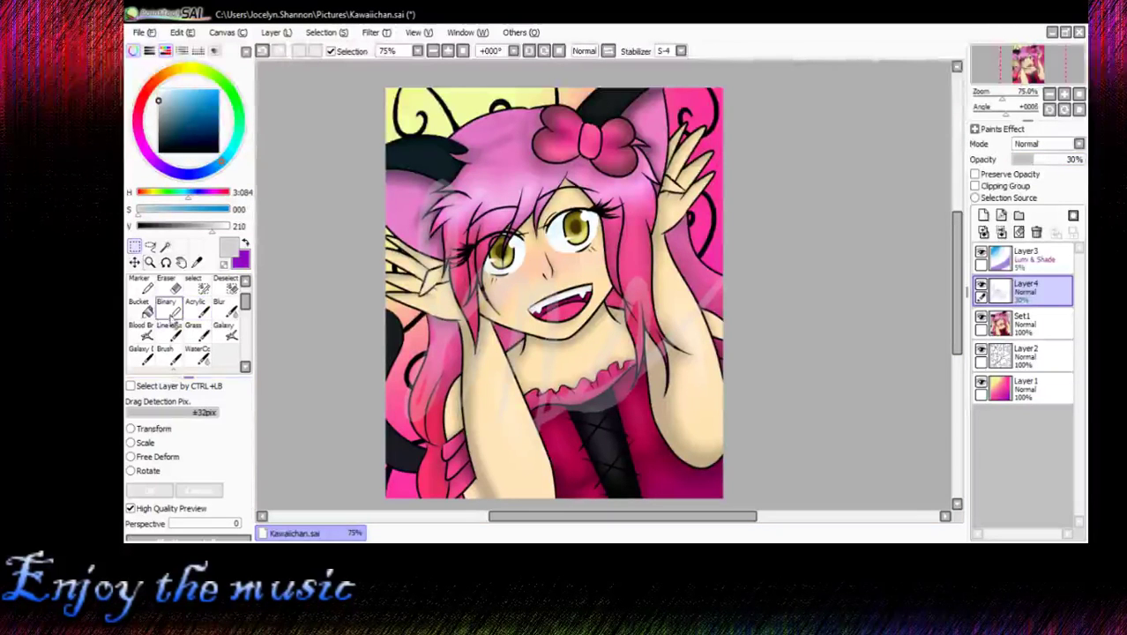
click(141, 428)
drag(735, 248, 699, 150)
drag(596, 290, 608, 243)
click(163, 491)
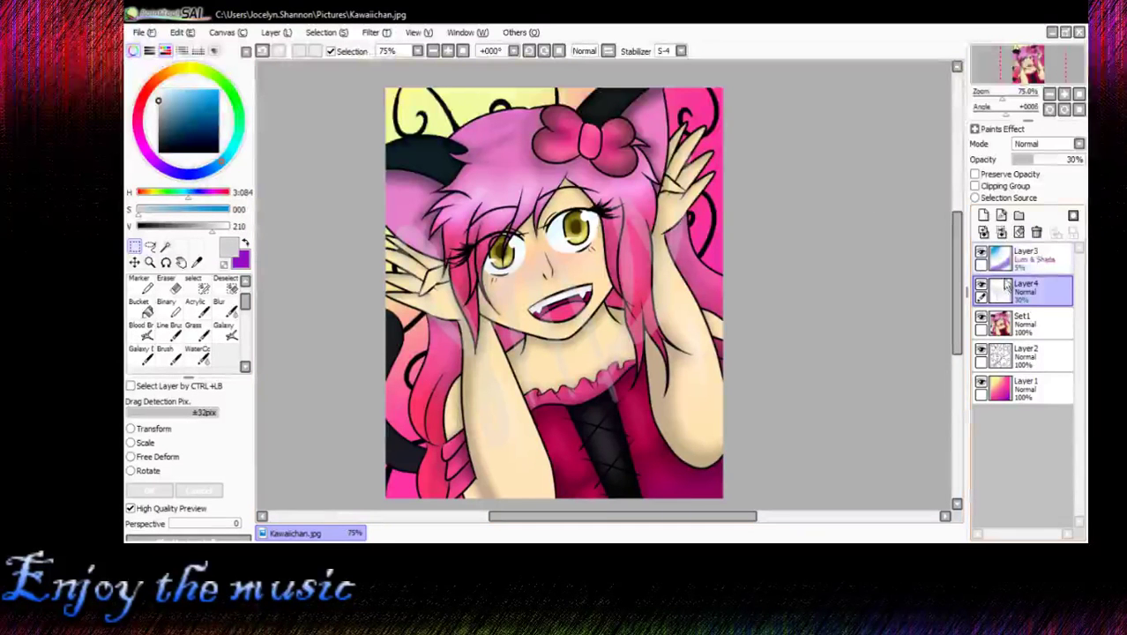
Close the Kawaiichan.jpg drawing.
click(1079, 33)
click(653, 346)
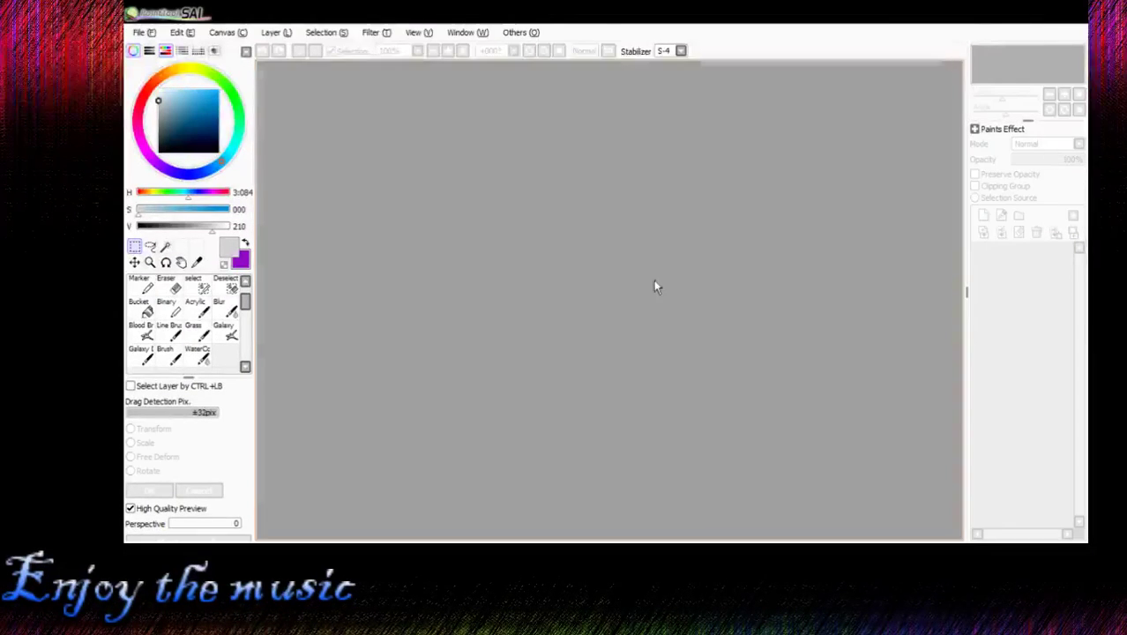